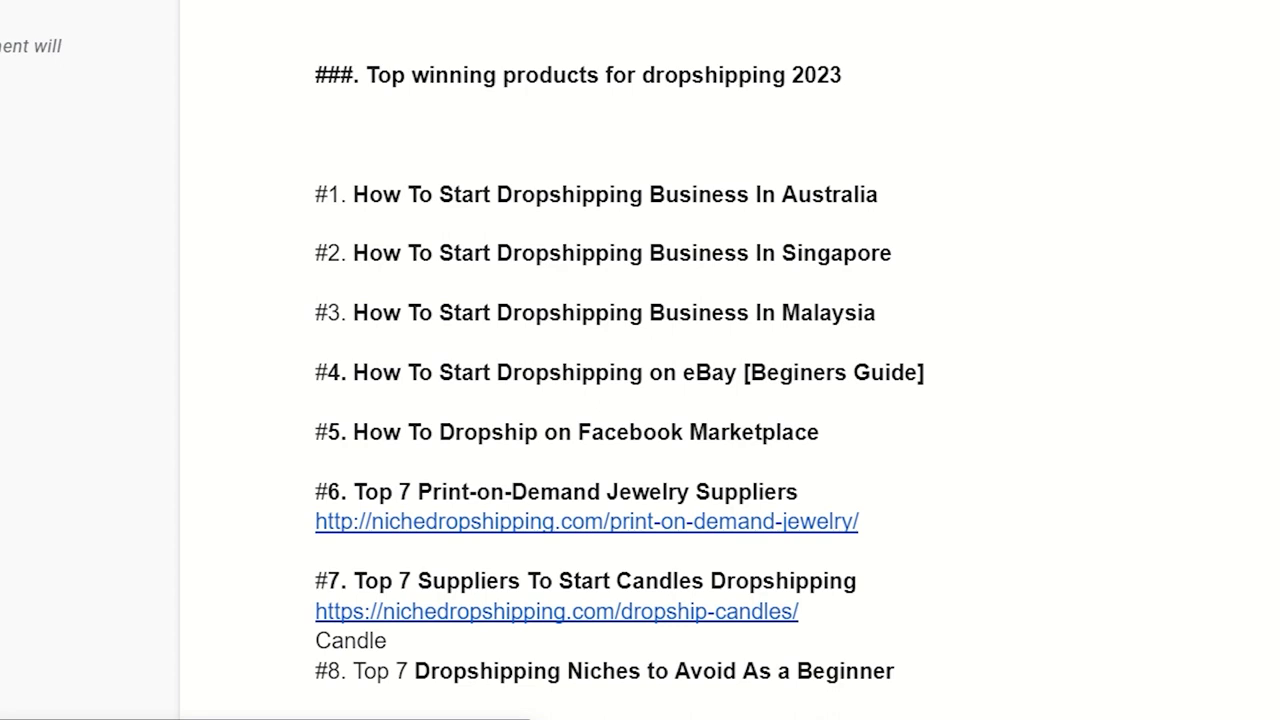
Read through the dropshipping video topics and their source links, from the Australia business guide down to #32 on watch suppliers.
scroll(640, 400, down, 2)
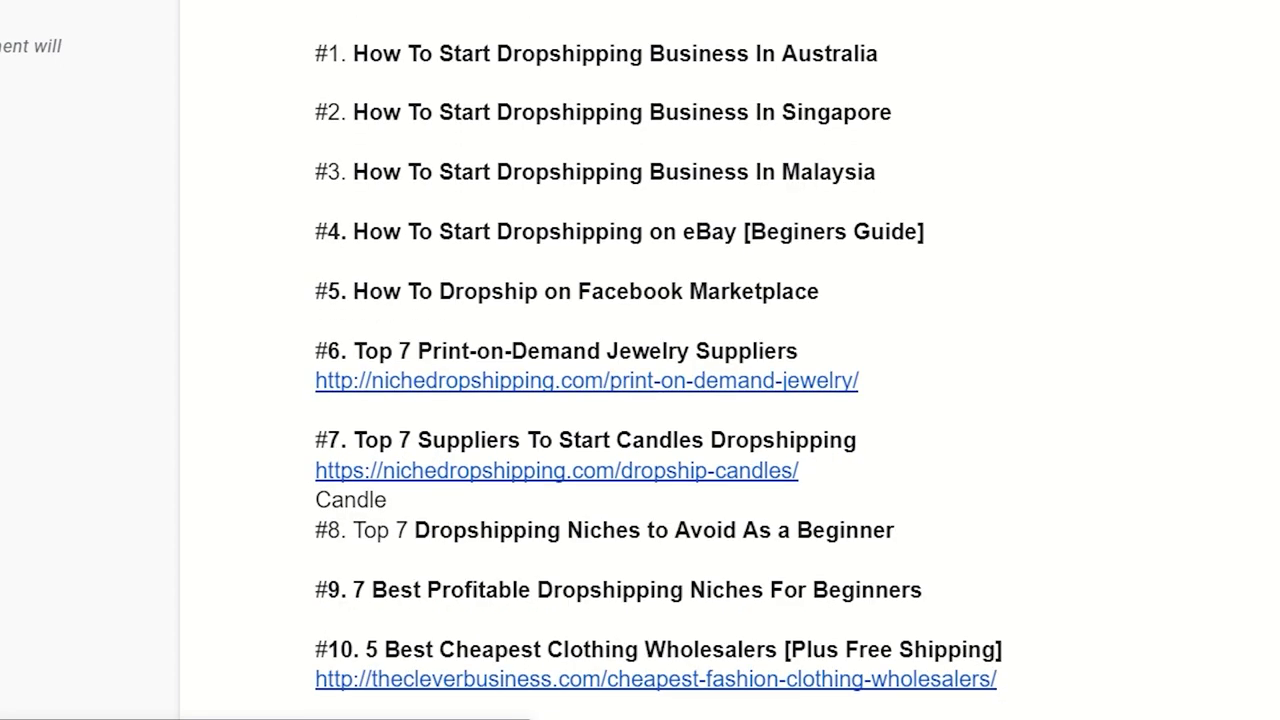
scroll(640, 400, down, 2)
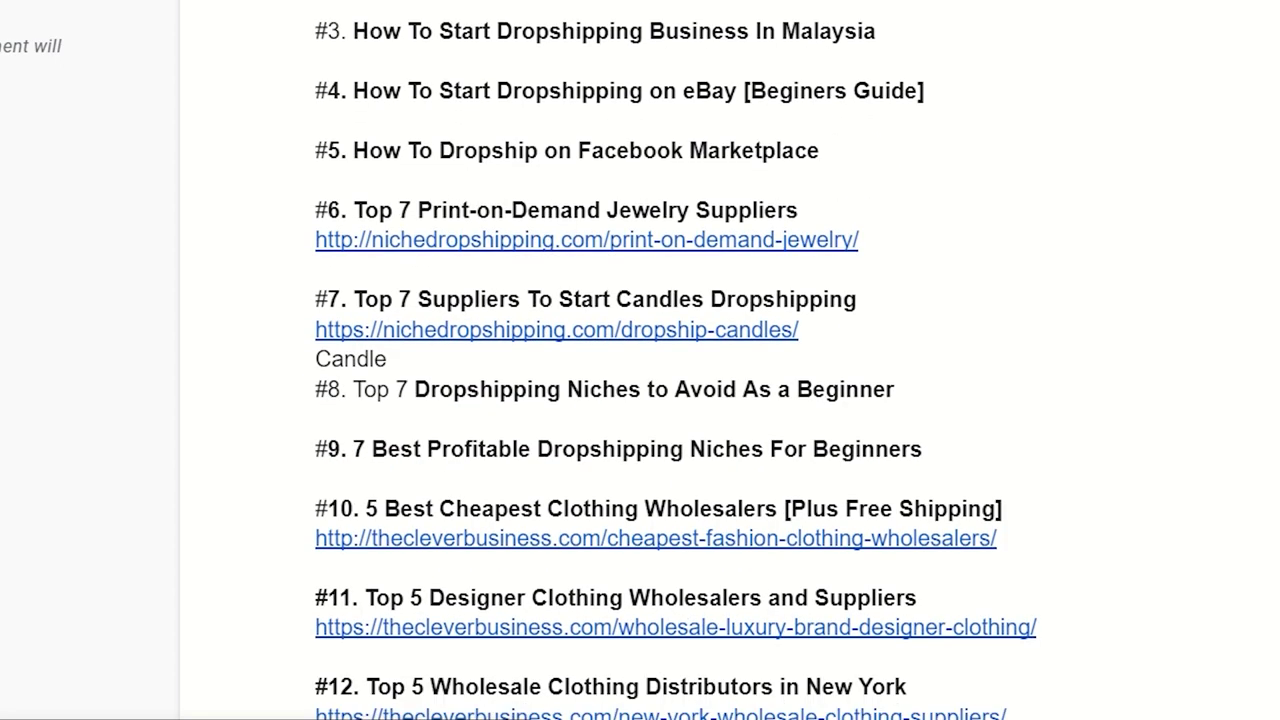
scroll(640, 400, down, 2)
scroll(640, 400, down, 2)
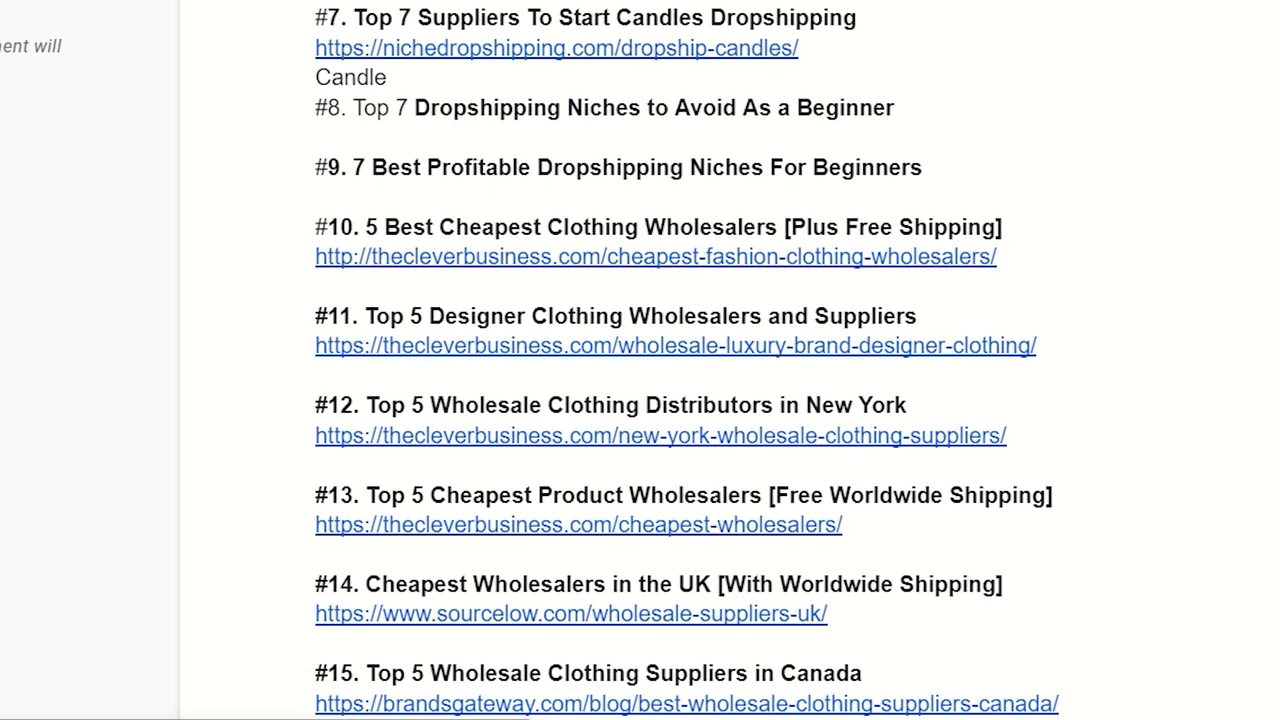
scroll(640, 400, down, 2)
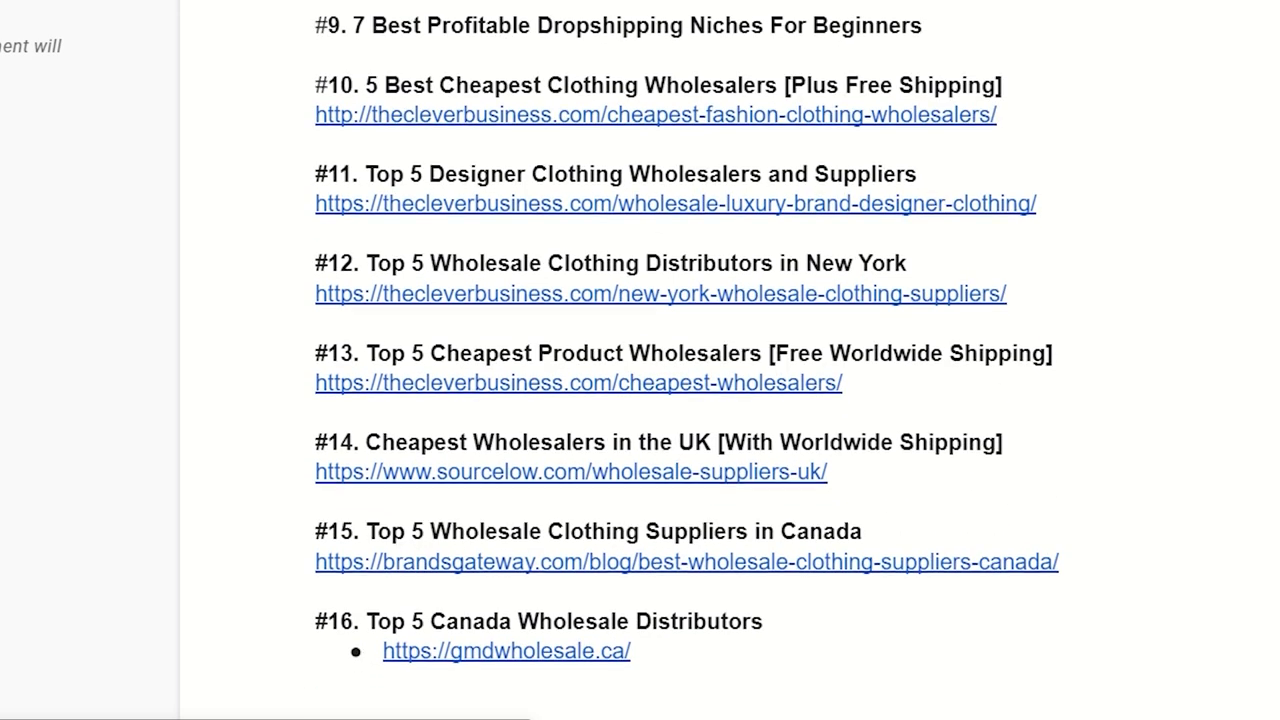
scroll(640, 400, down, 2)
scroll(640, 400, down, 2)
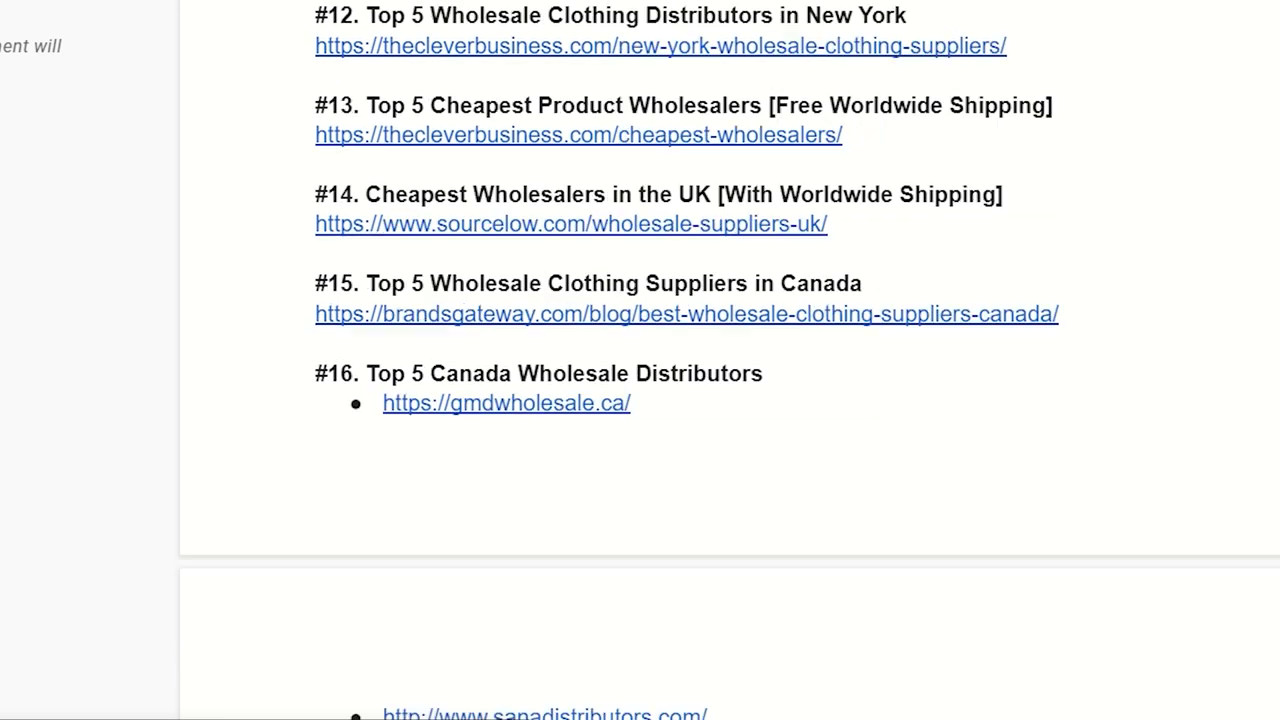
scroll(729, 360, down, 2)
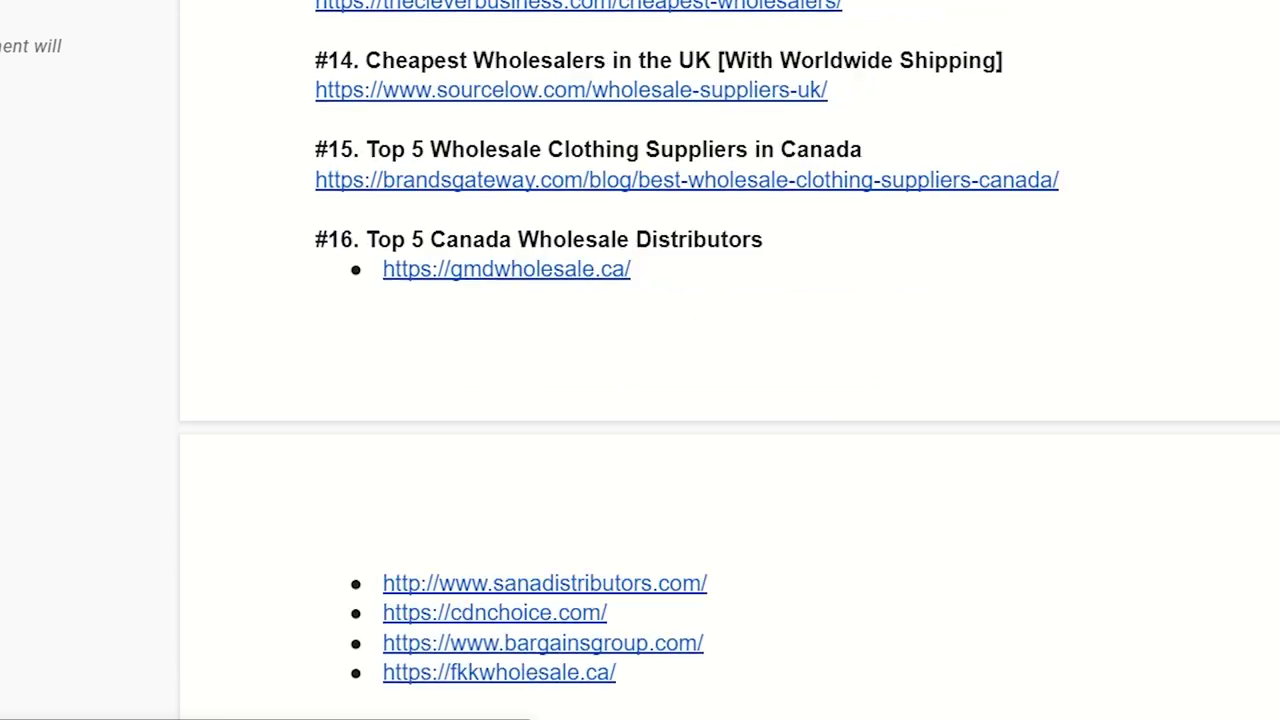
scroll(729, 360, down, 2)
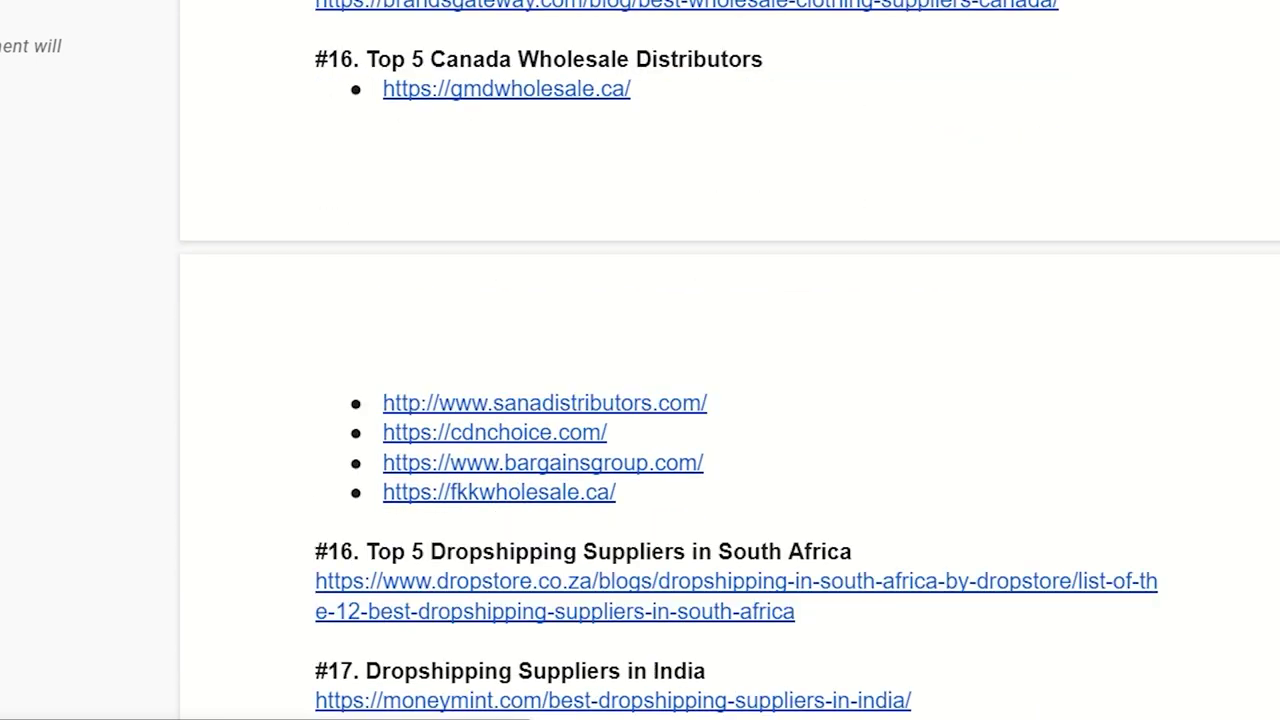
scroll(729, 360, down, 2)
scroll(729, 360, down, 2)
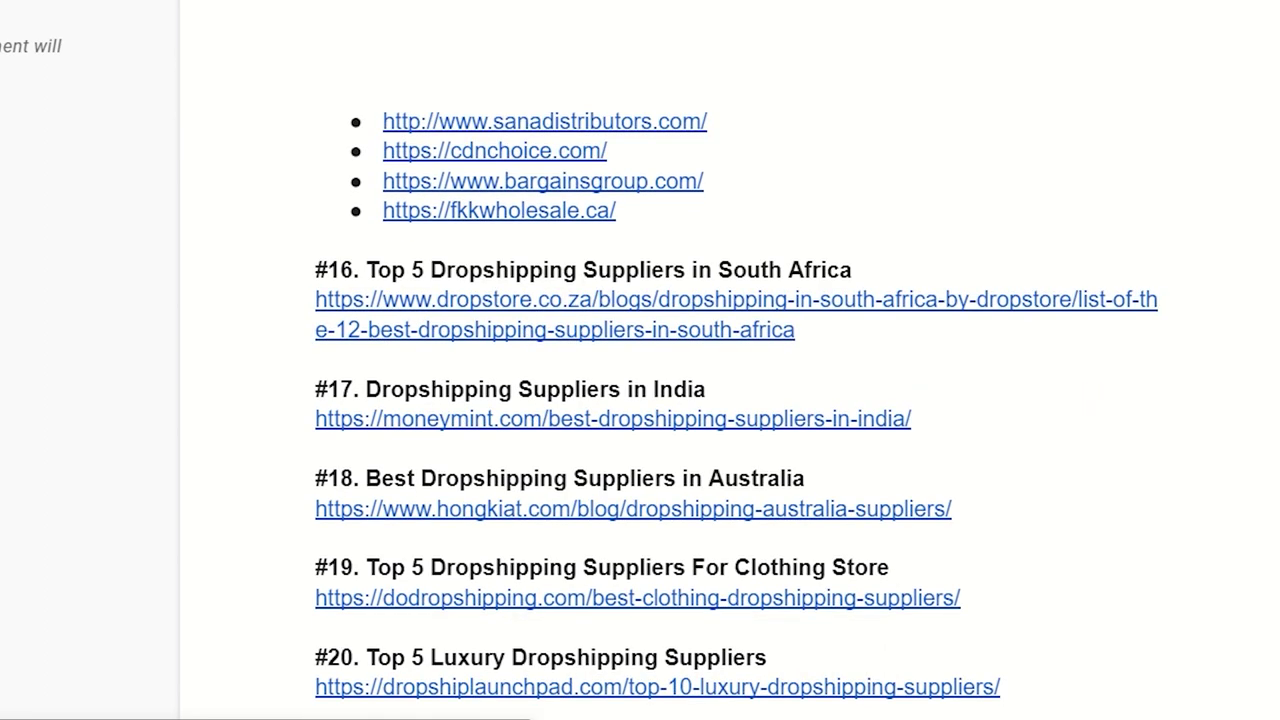
scroll(729, 360, down, 2)
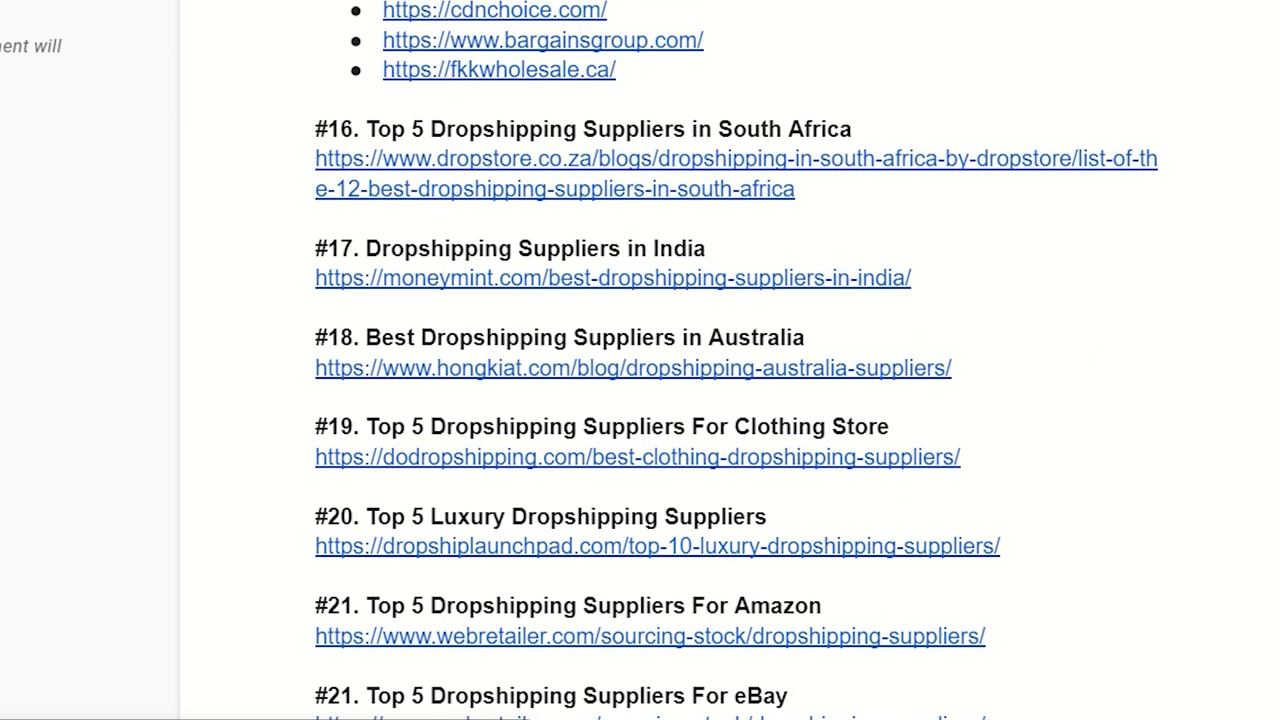
scroll(729, 360, down, 2)
scroll(729, 360, down, 2)
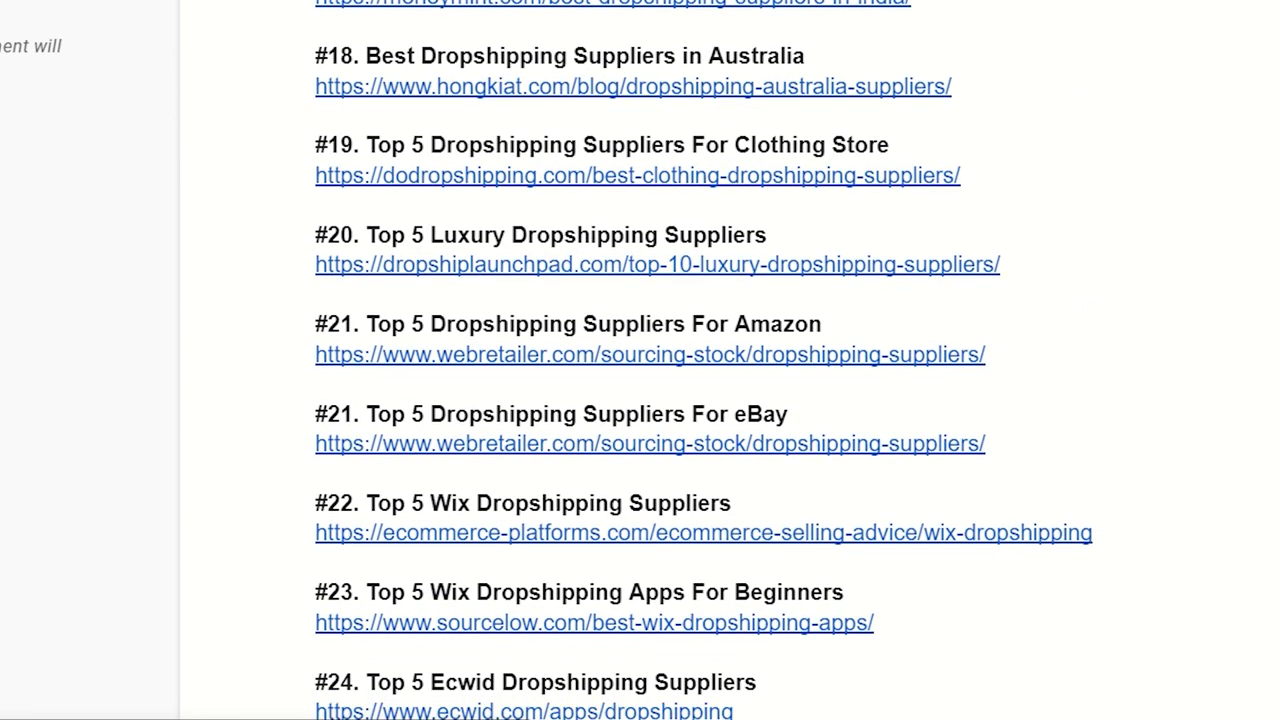
scroll(729, 360, down, 2)
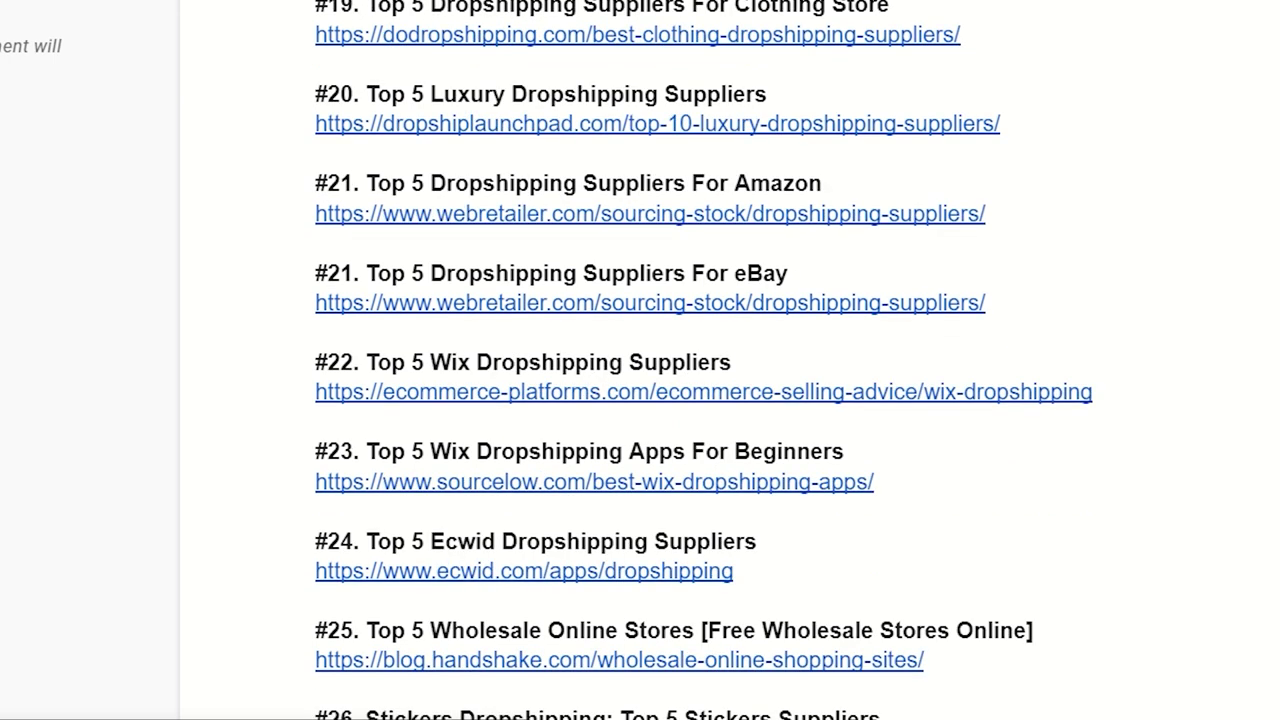
scroll(729, 360, down, 2)
scroll(729, 360, down, 2)
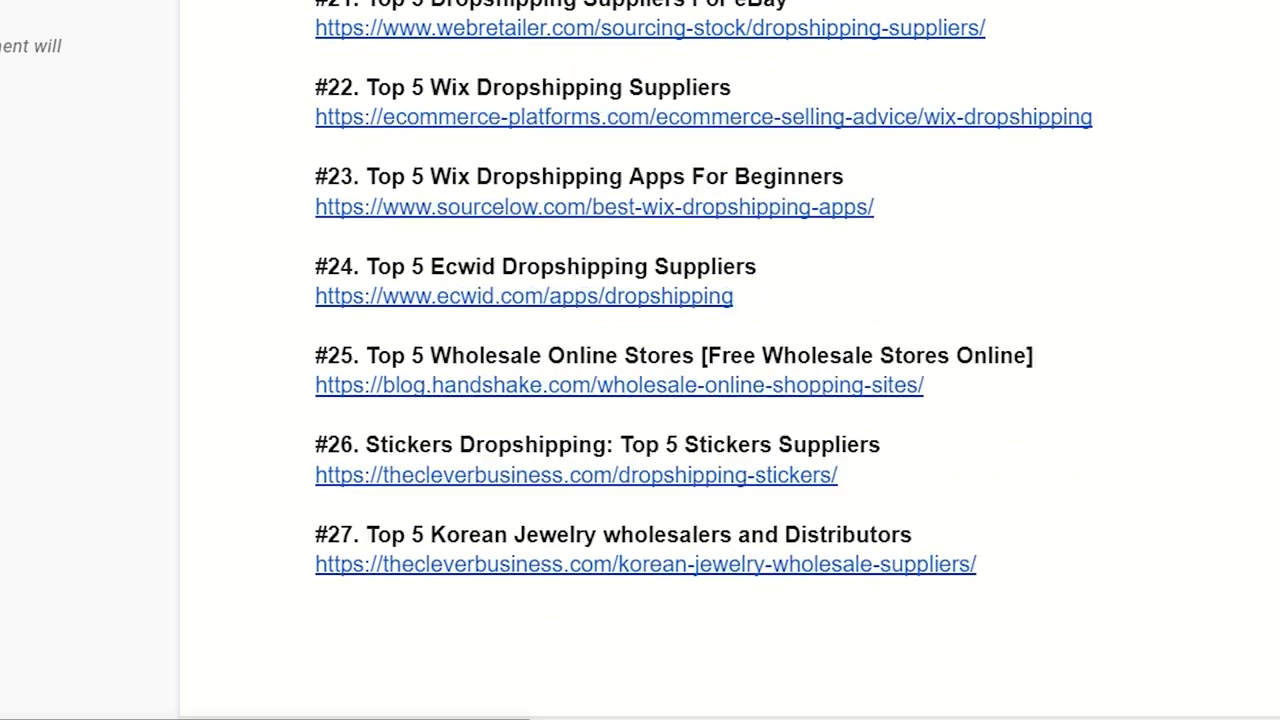
scroll(729, 360, down, 2)
scroll(729, 360, down, 2)
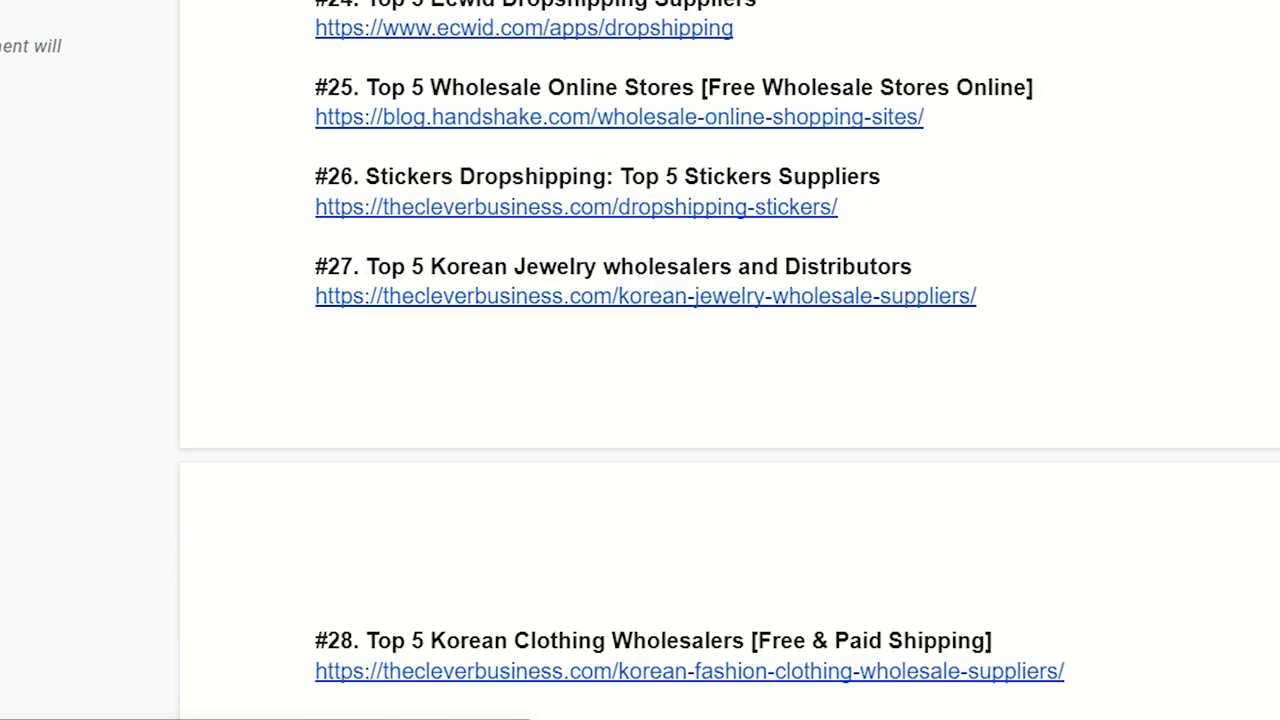
scroll(729, 360, down, 2)
scroll(729, 360, down, 2)
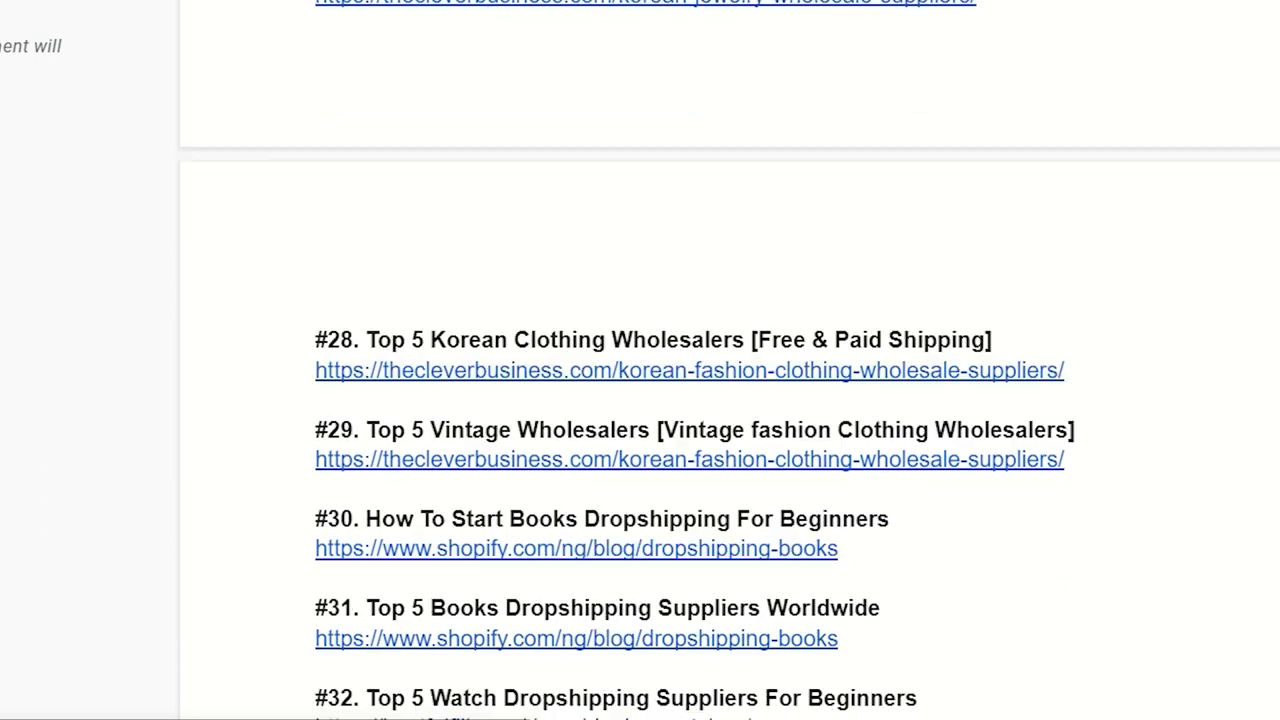
scroll(729, 360, down, 2)
scroll(729, 360, down, 2)
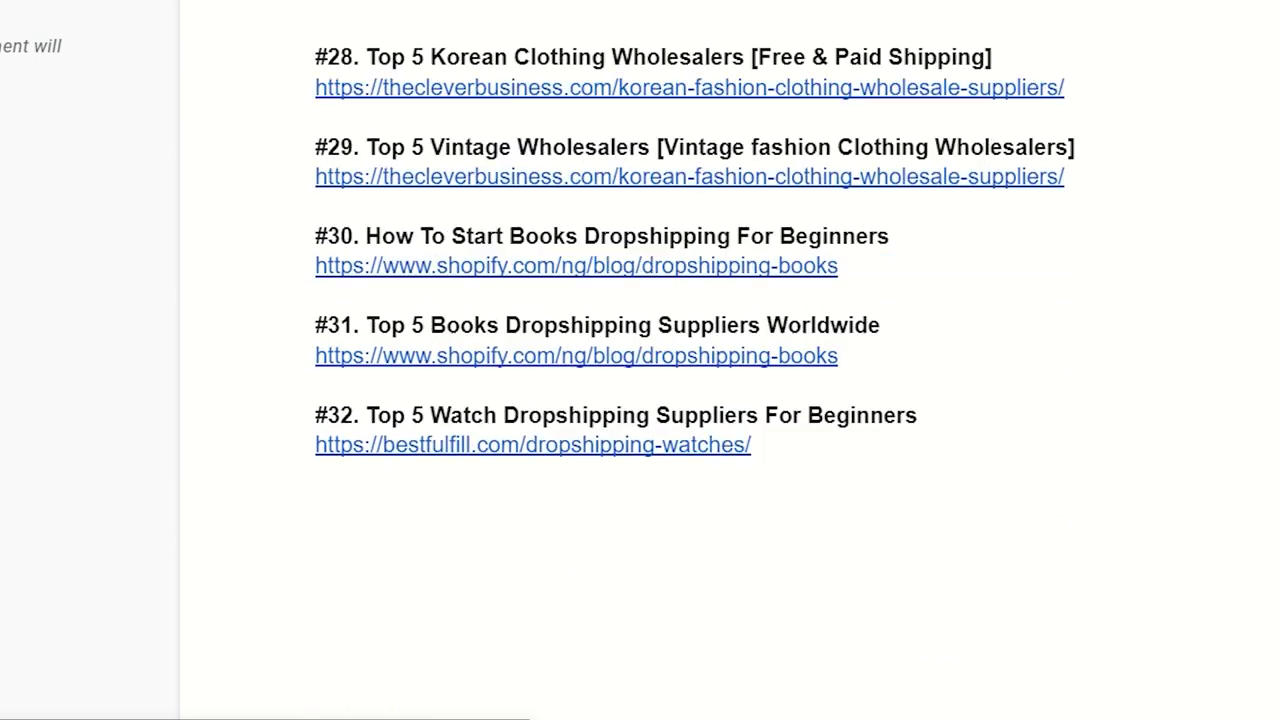
scroll(729, 360, down, 2)
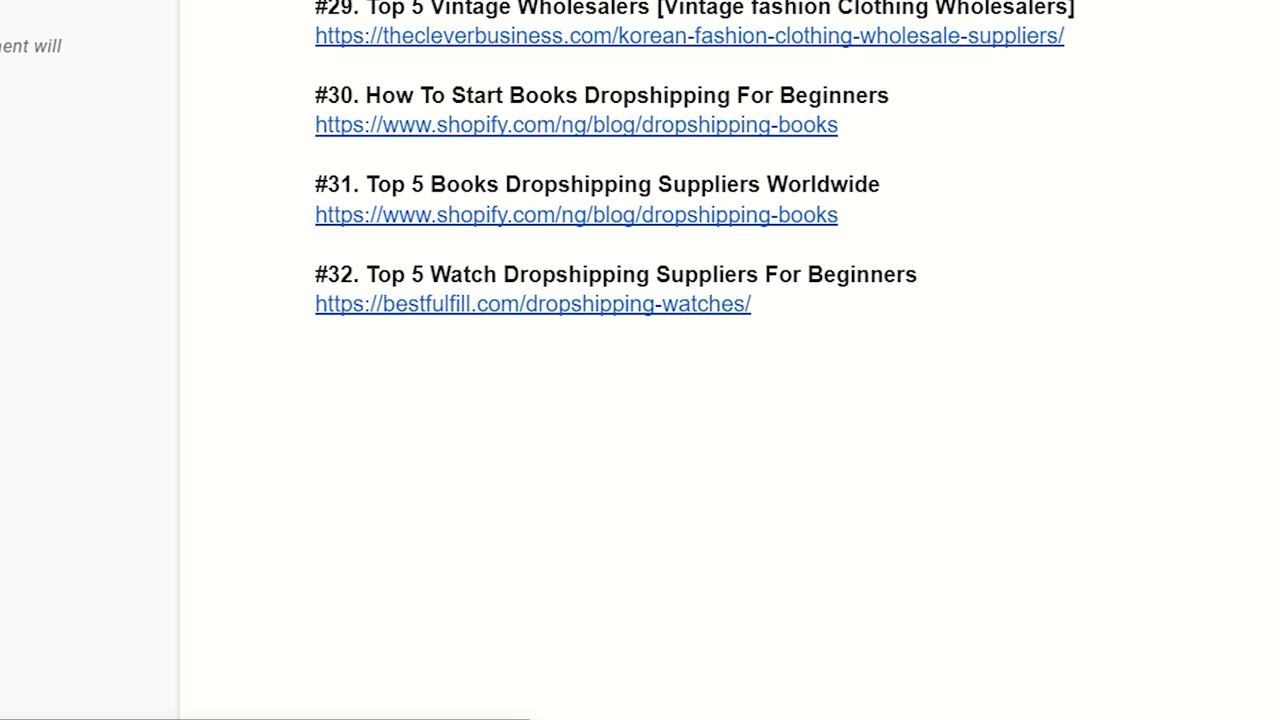
Return to the first topic and skim the whole dropshipping topic list again through #32.
scroll(729, 360, up, 4)
scroll(729, 360, up, 8)
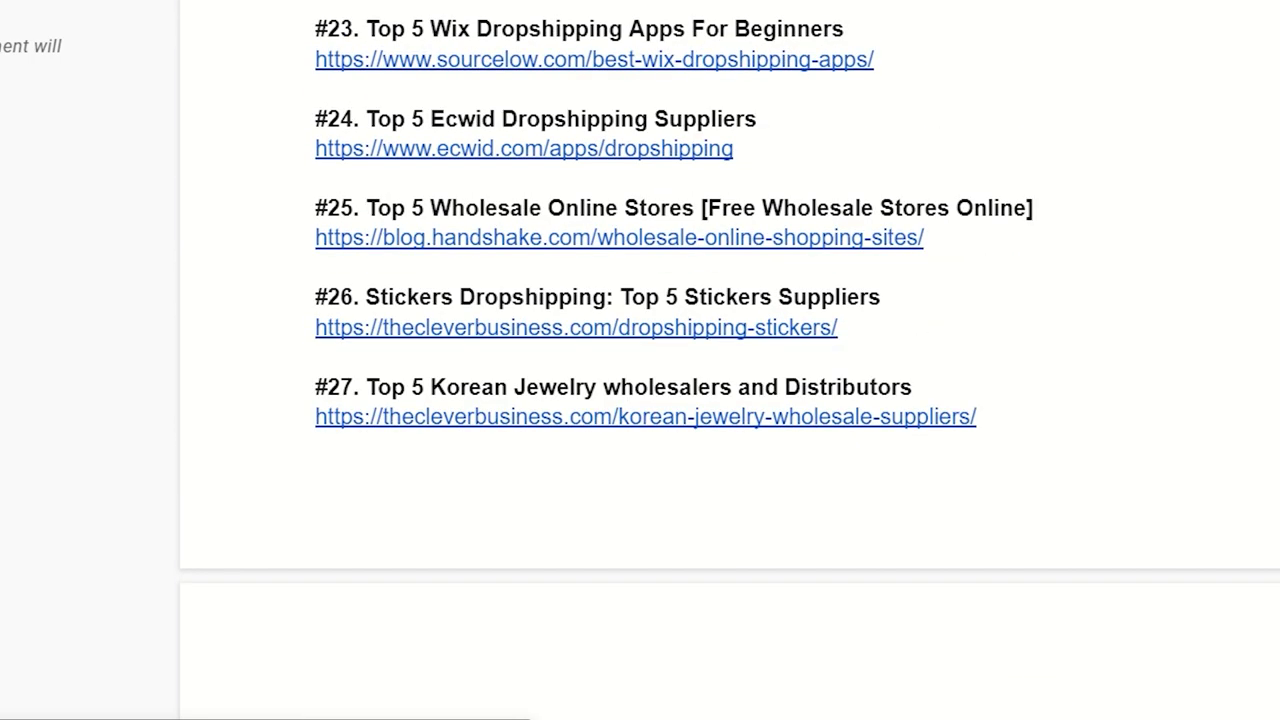
scroll(729, 360, up, 6)
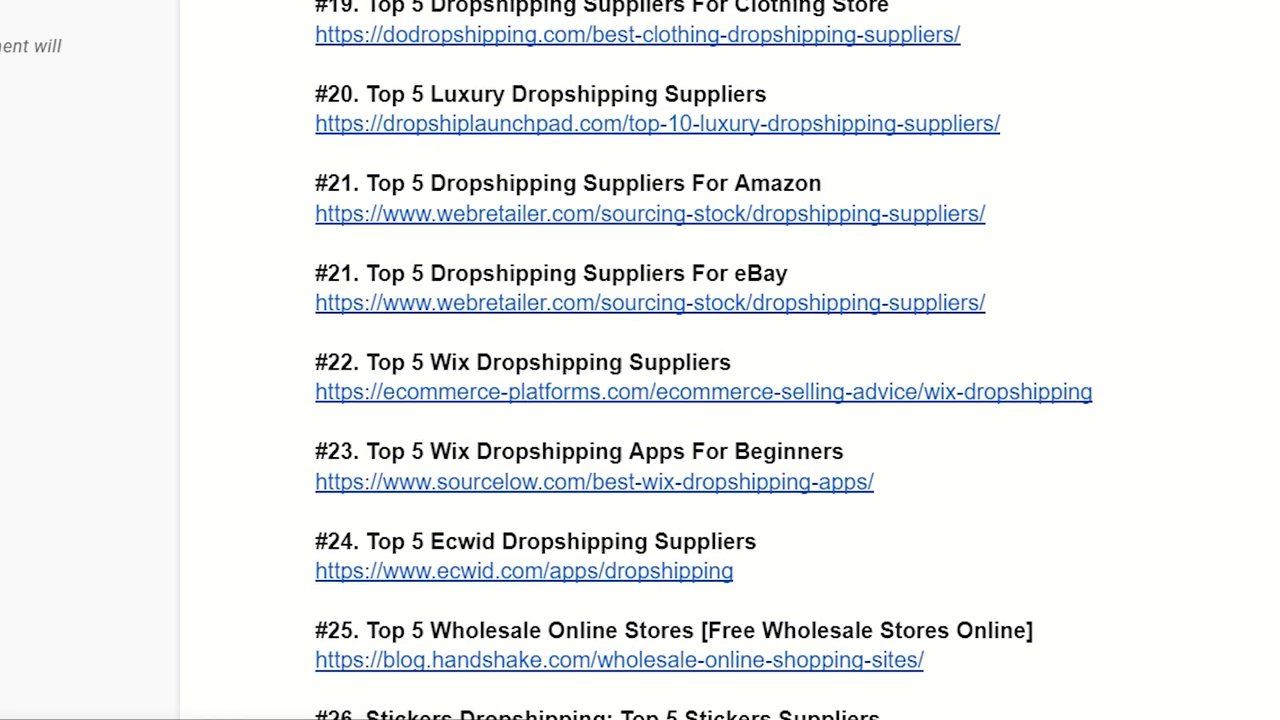
scroll(729, 360, up, 2)
scroll(729, 360, up, 10)
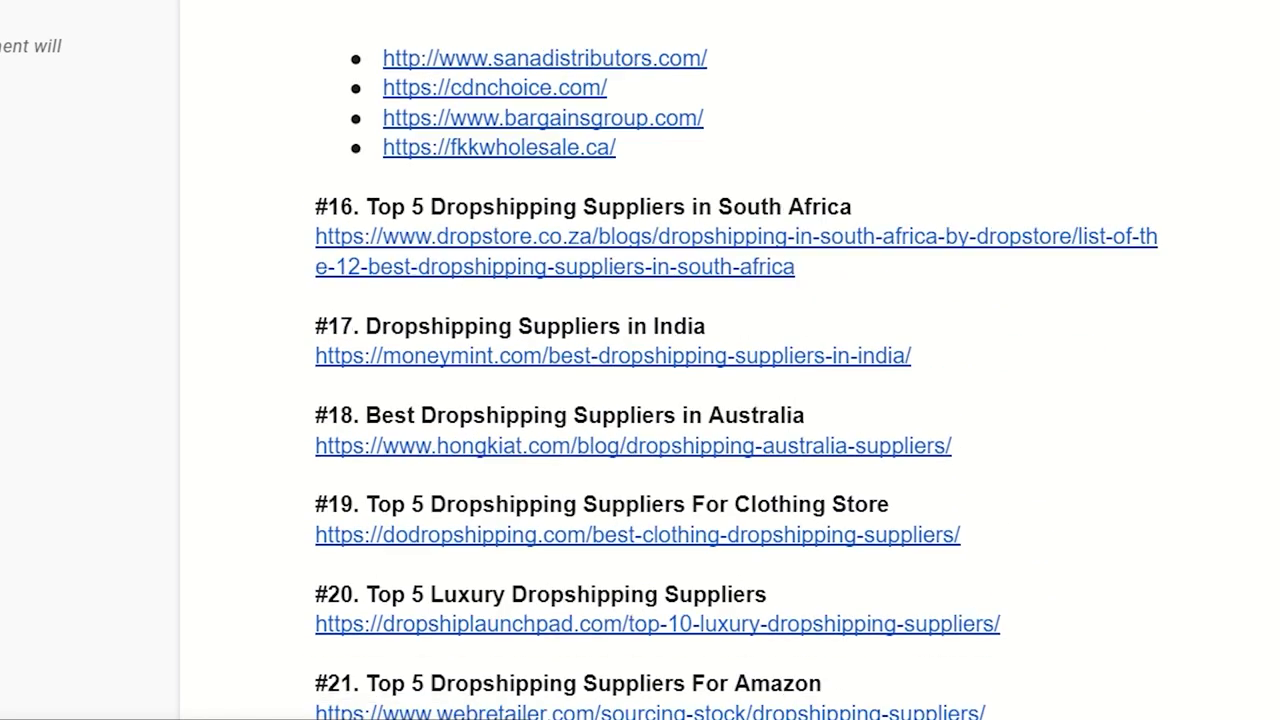
scroll(729, 360, up, 10)
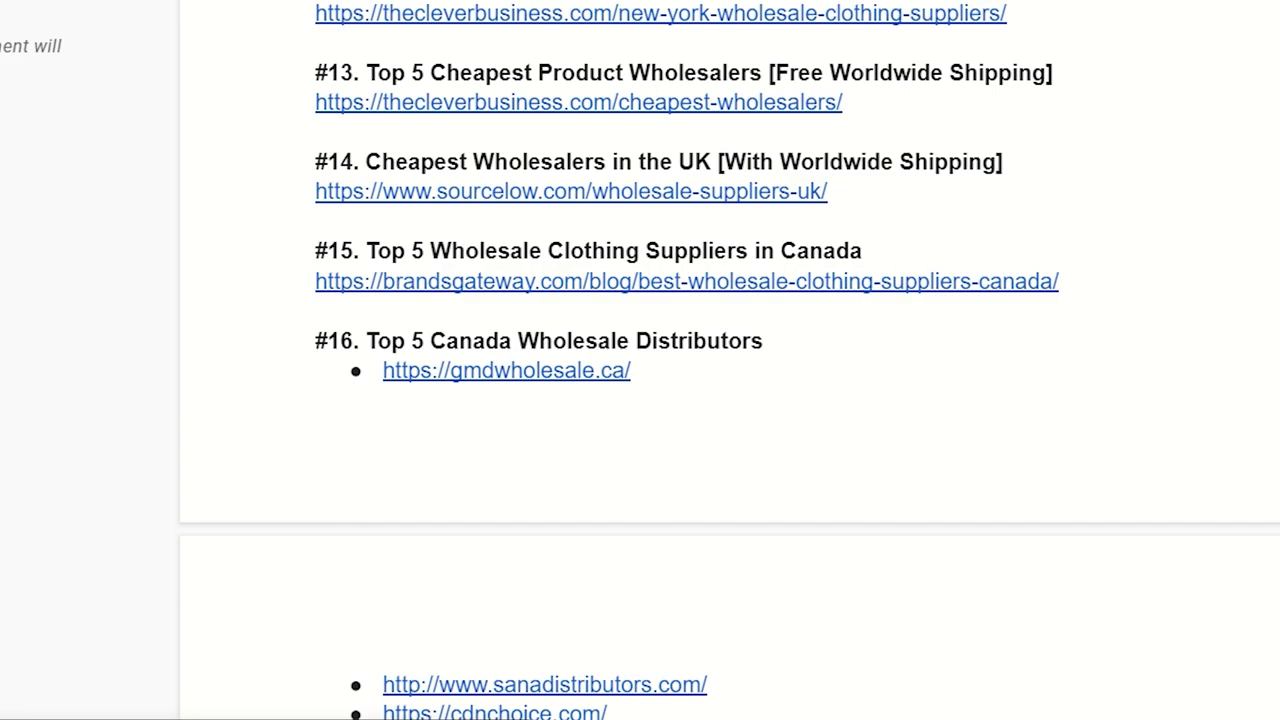
scroll(729, 360, up, 8)
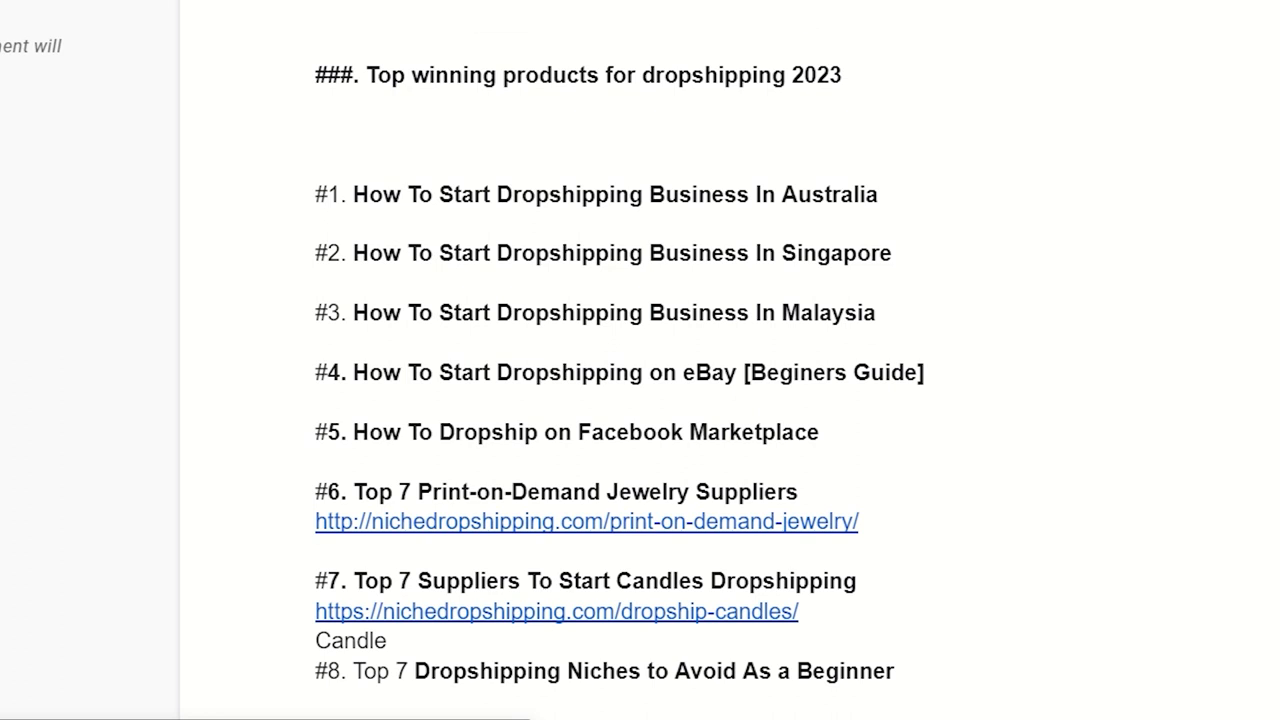
scroll(640, 360, down, 5)
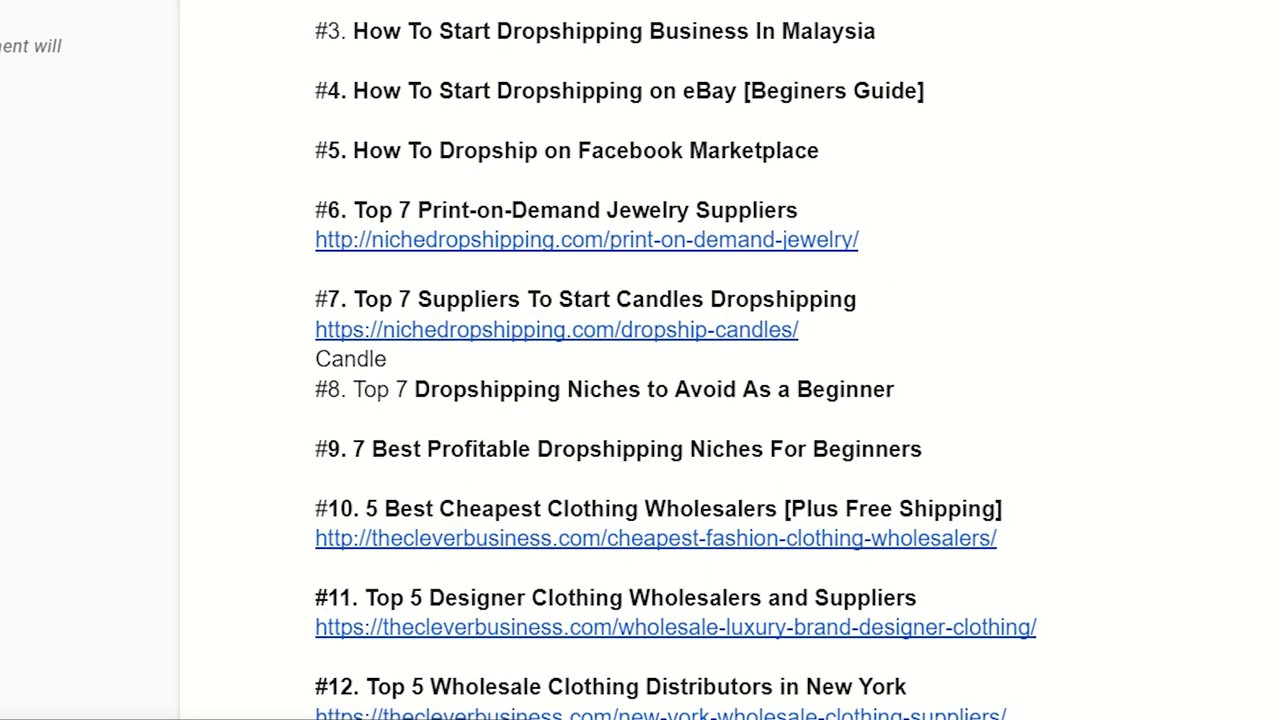
scroll(640, 360, down, 6)
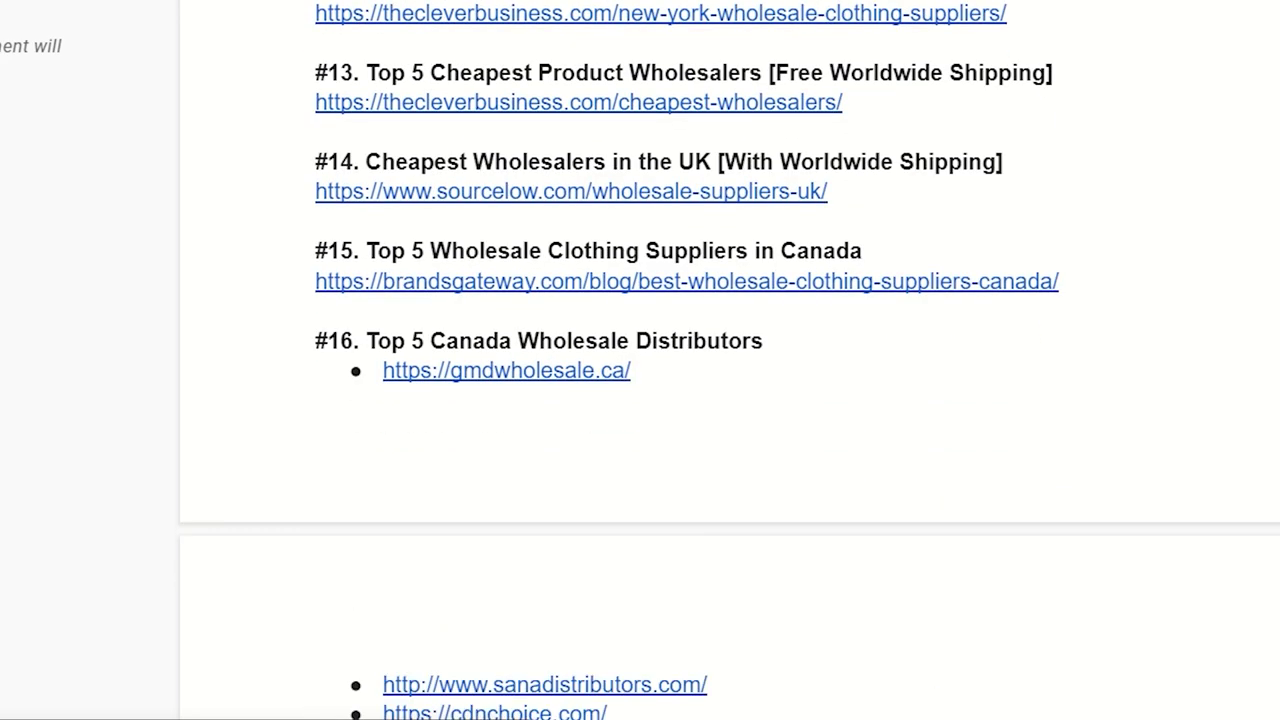
scroll(640, 360, down, 3)
scroll(640, 360, down, 6)
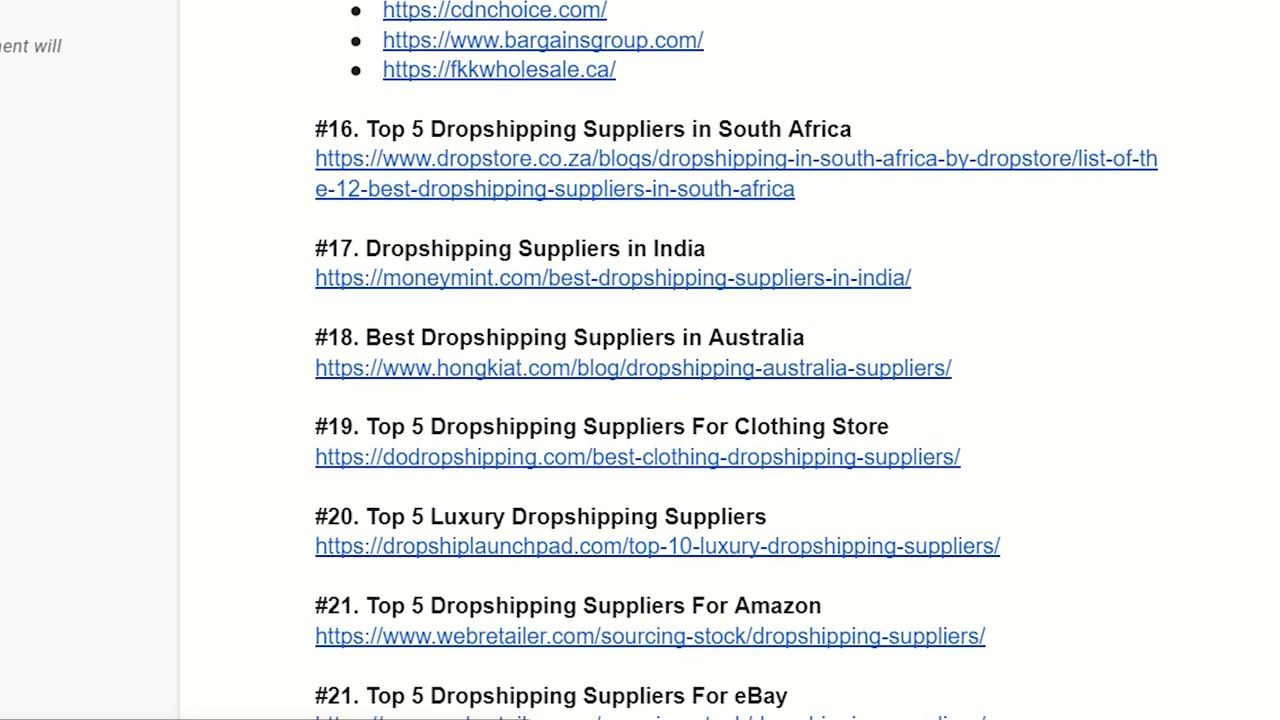
scroll(640, 360, down, 3)
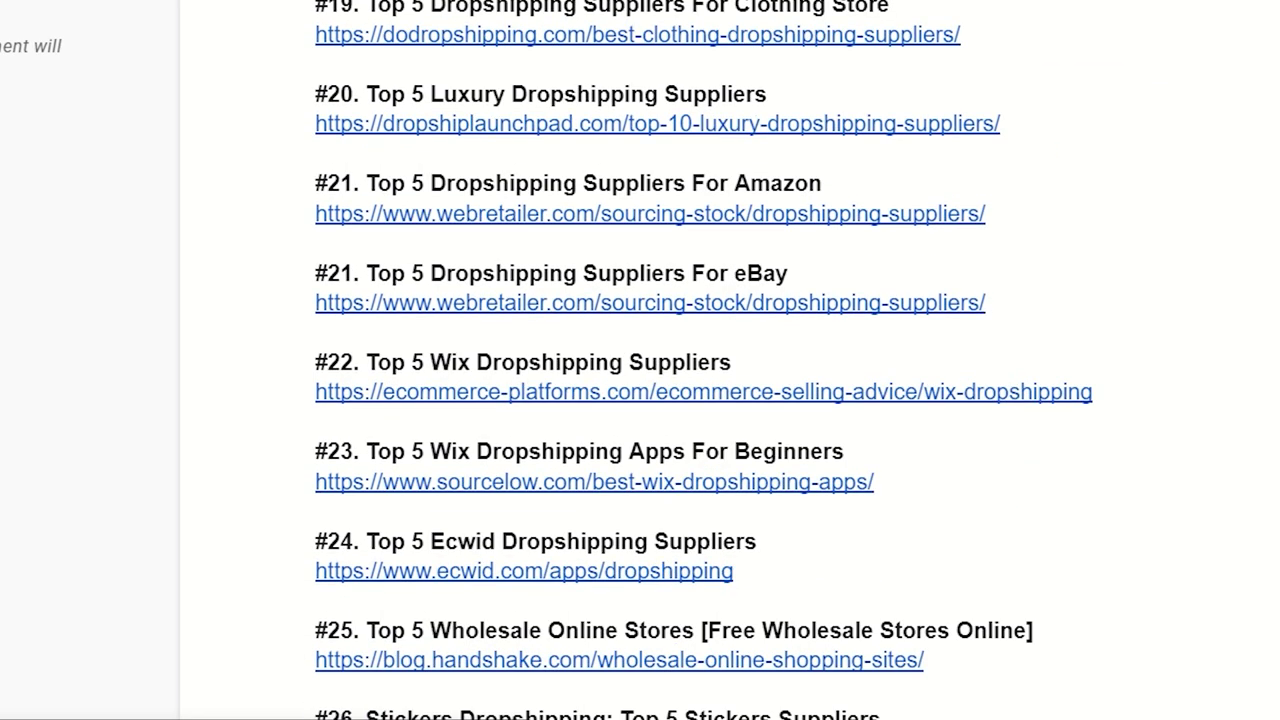
scroll(640, 360, down, 3)
scroll(640, 360, down, 3)
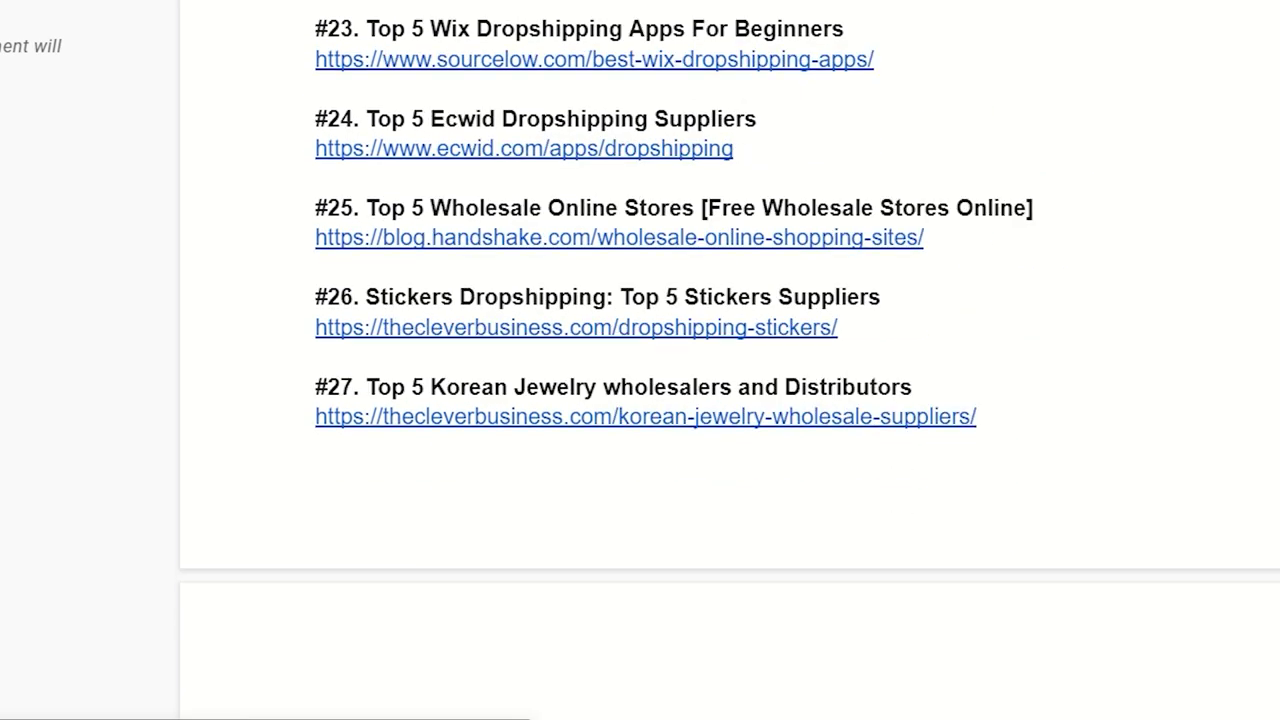
scroll(640, 360, down, 3)
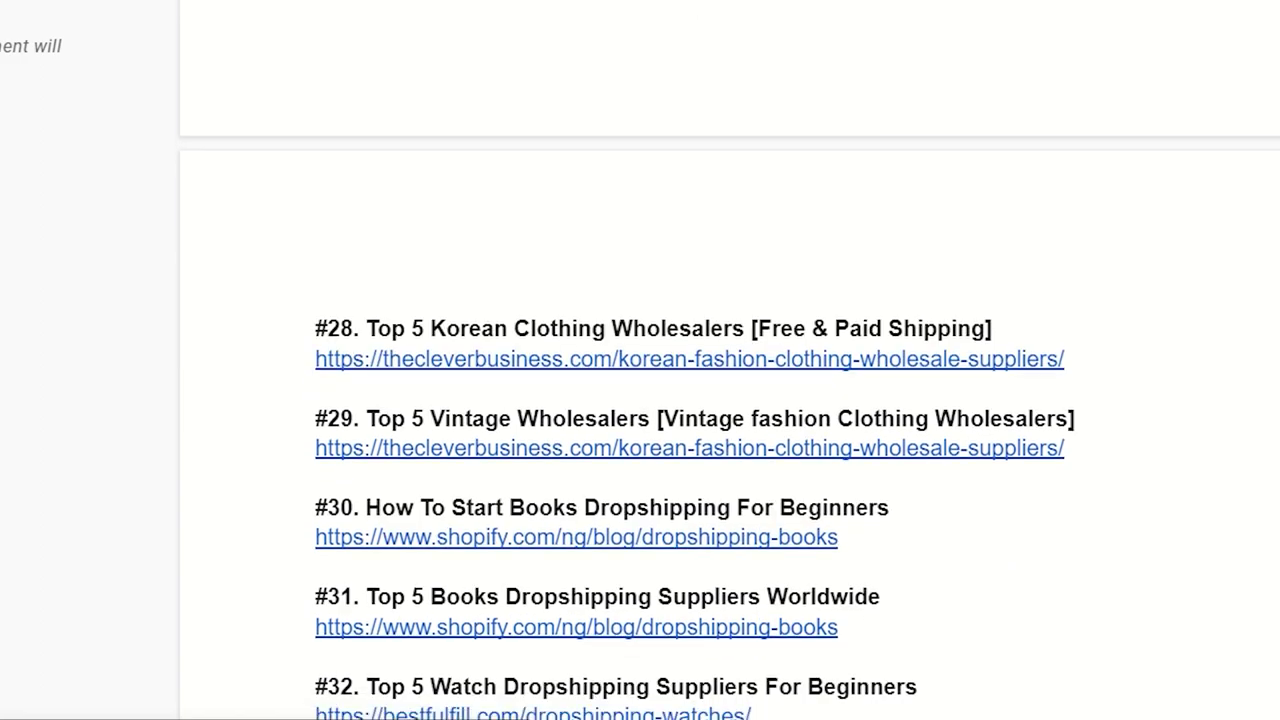
scroll(640, 360, down, 2)
scroll(640, 360, down, 3)
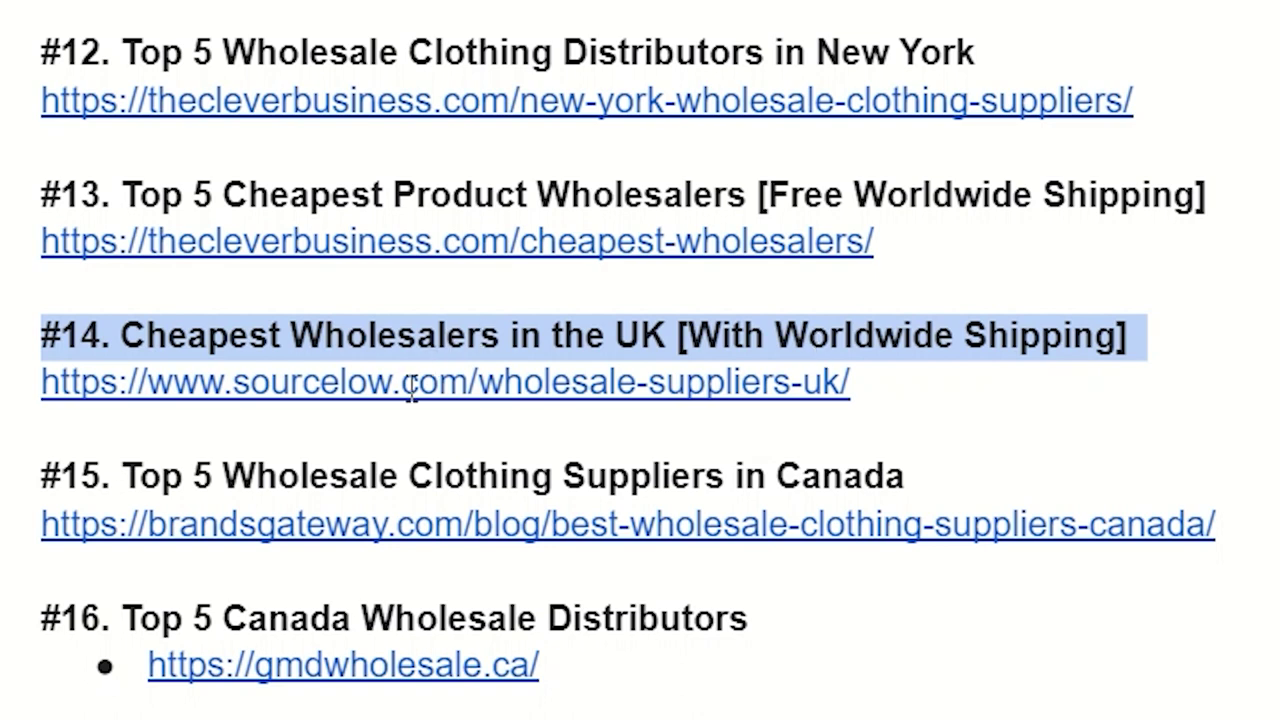
Open the source link under topic #14, Cheapest Wholesalers in the UK.
click(411, 388)
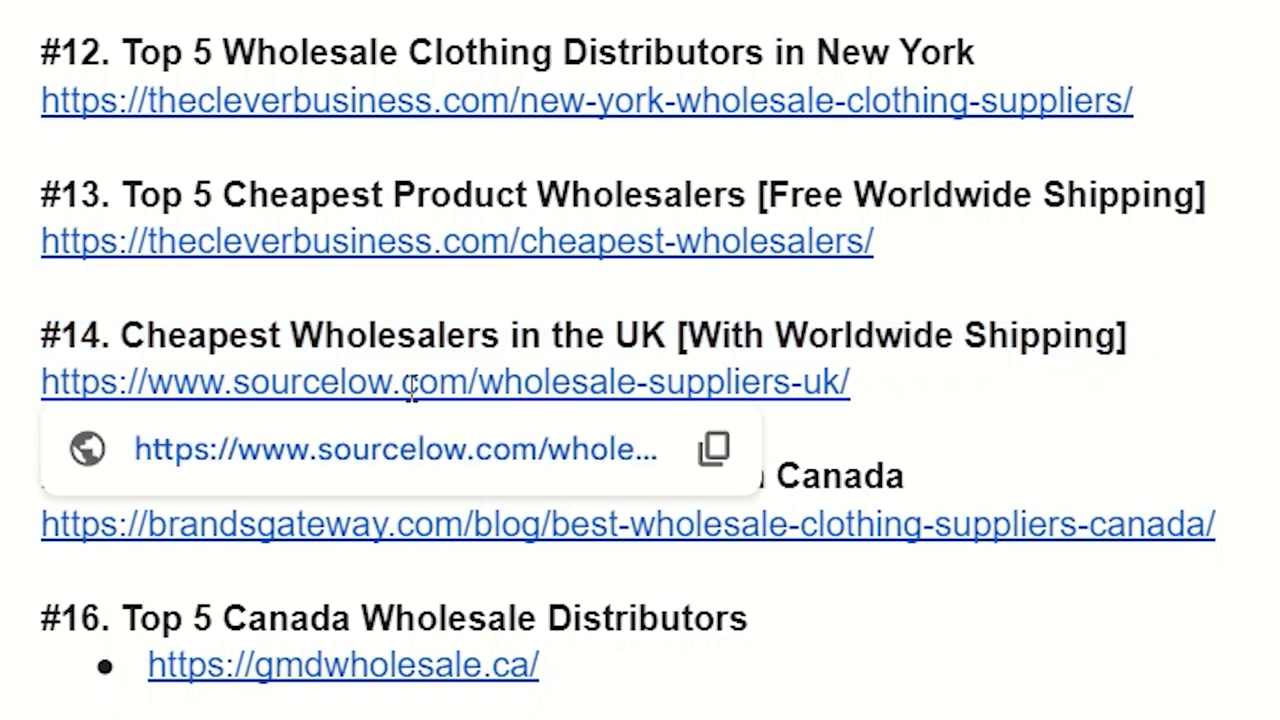
click(677, 462)
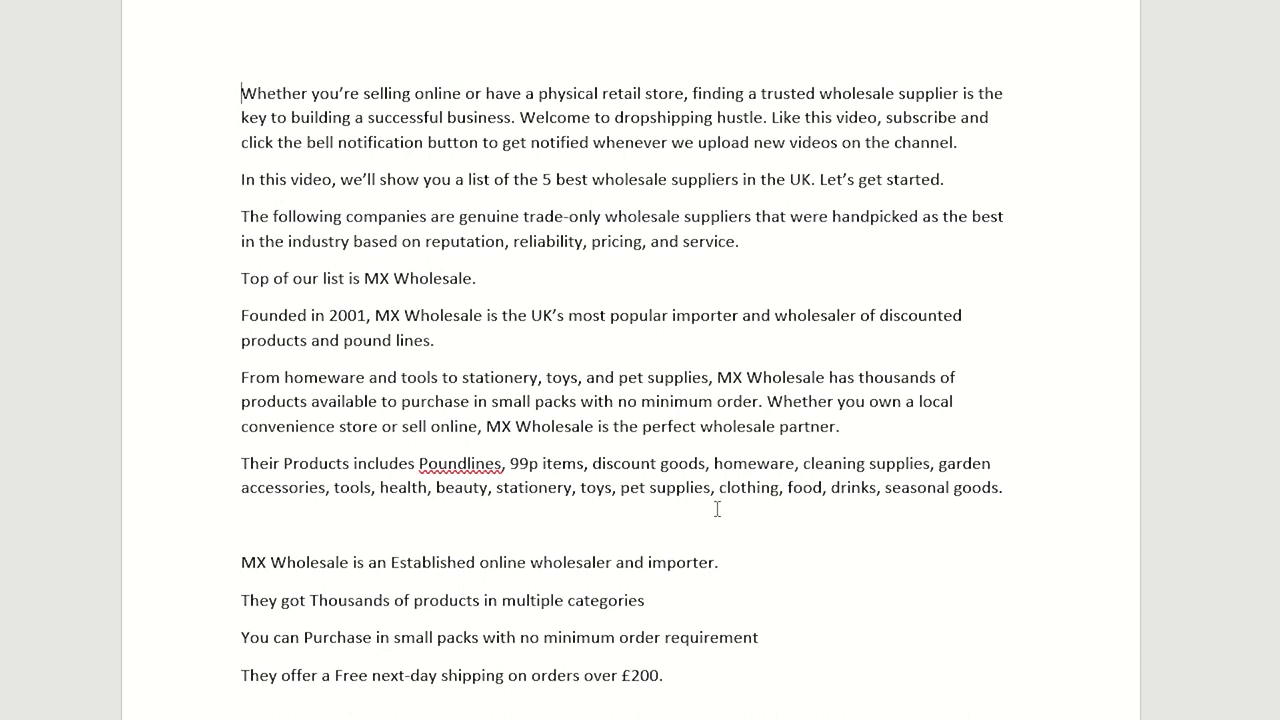
Switch to the UK wholesale suppliers script in Word and highlight its opening line, then clear the selection.
drag(242, 93, 1004, 92)
click(1012, 142)
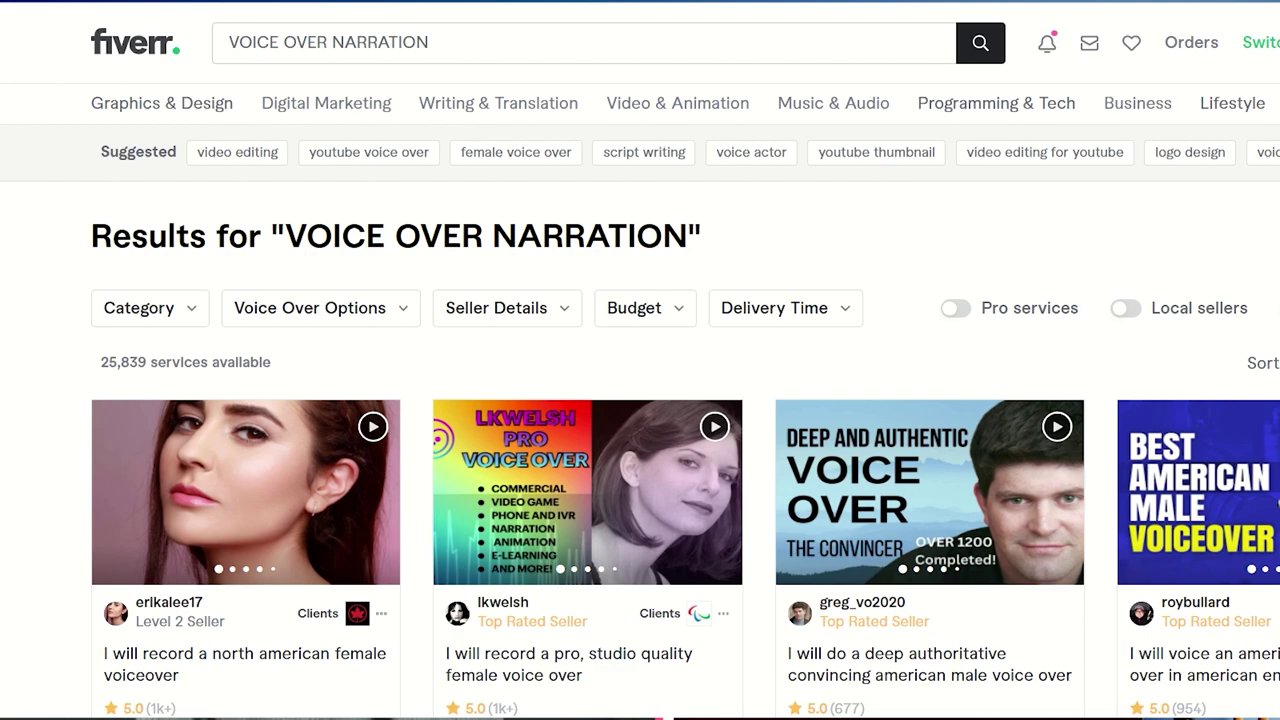
Switch to Fiverr and browse the voice over narration services, viewing the next preview of the north american female voiceover listing.
scroll(1200, 390, down, 5)
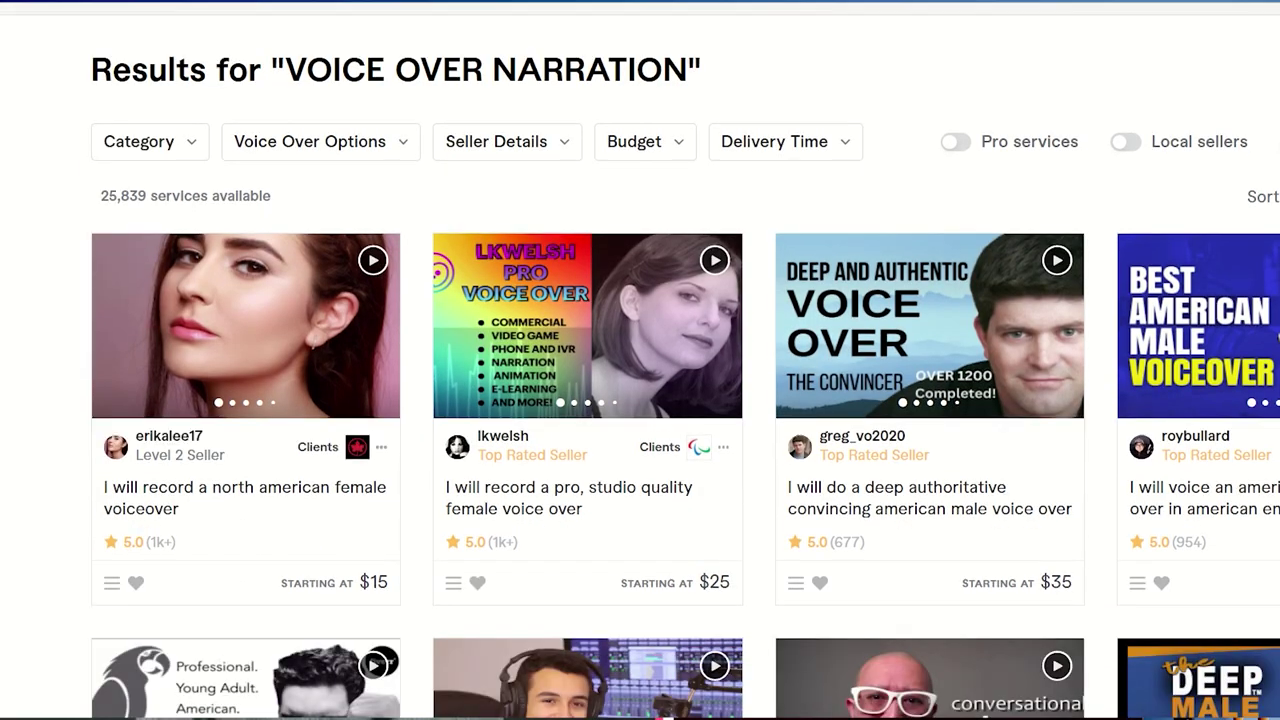
scroll(1200, 390, down, 1)
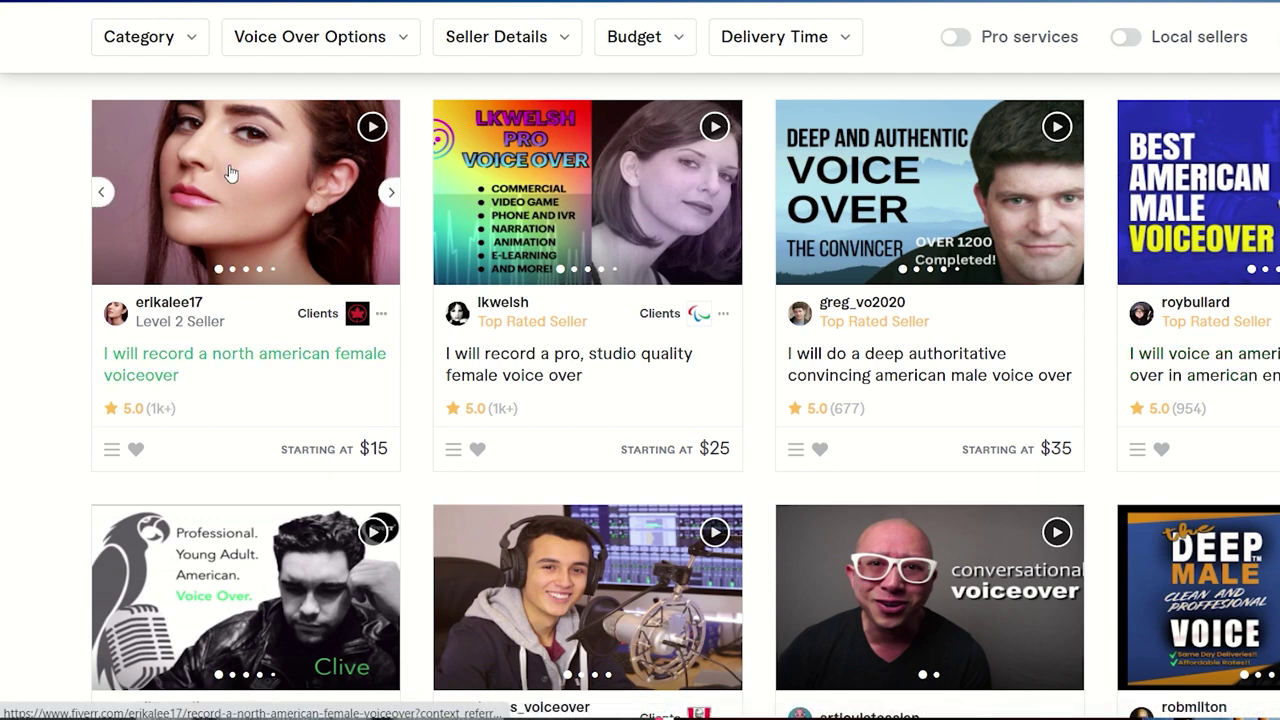
click(390, 194)
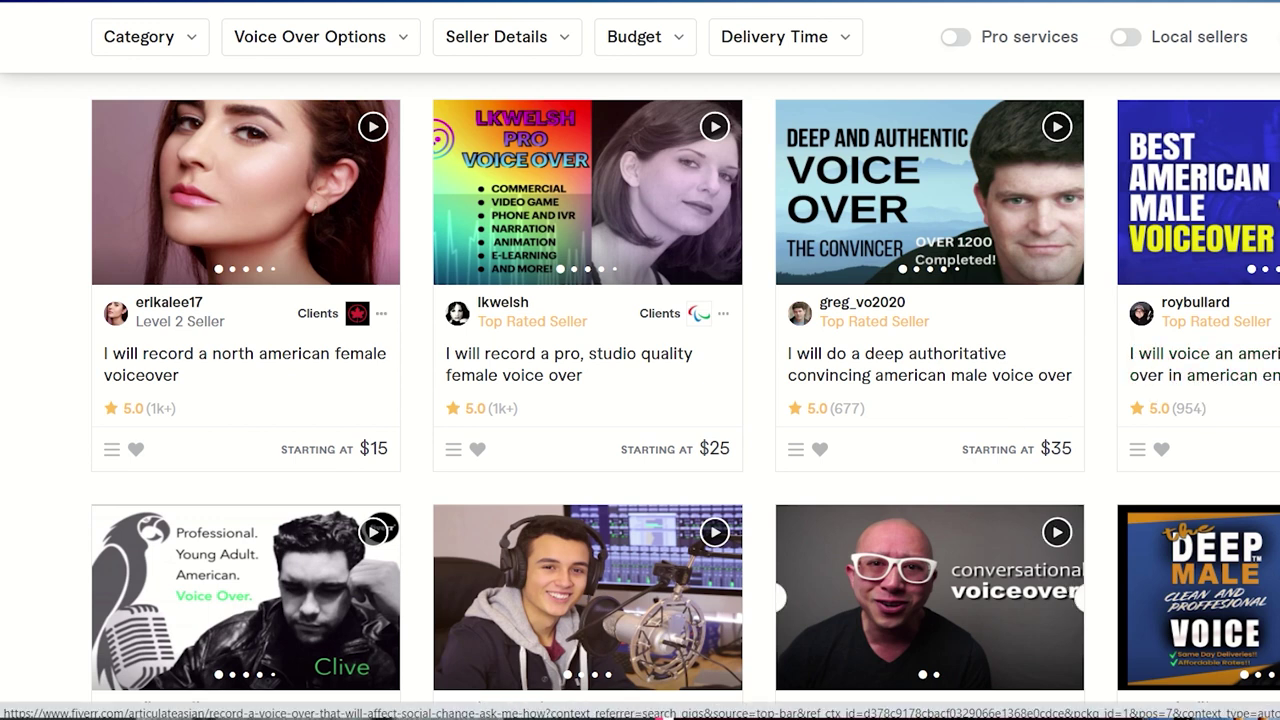
scroll(85, 232, up, 2)
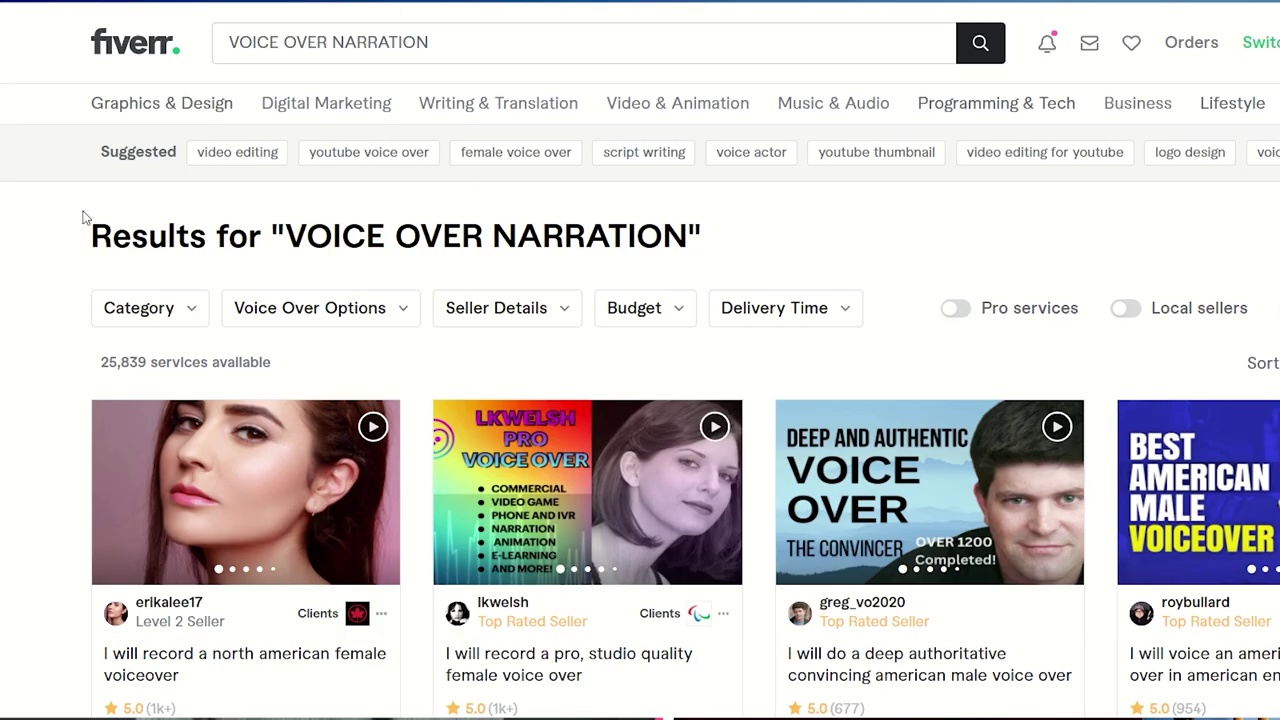
Browse the Fiverr voice over narration listings, checking the seller level of the young female voice over and the clients of crownedvoices.
scroll(120, 230, down, 6)
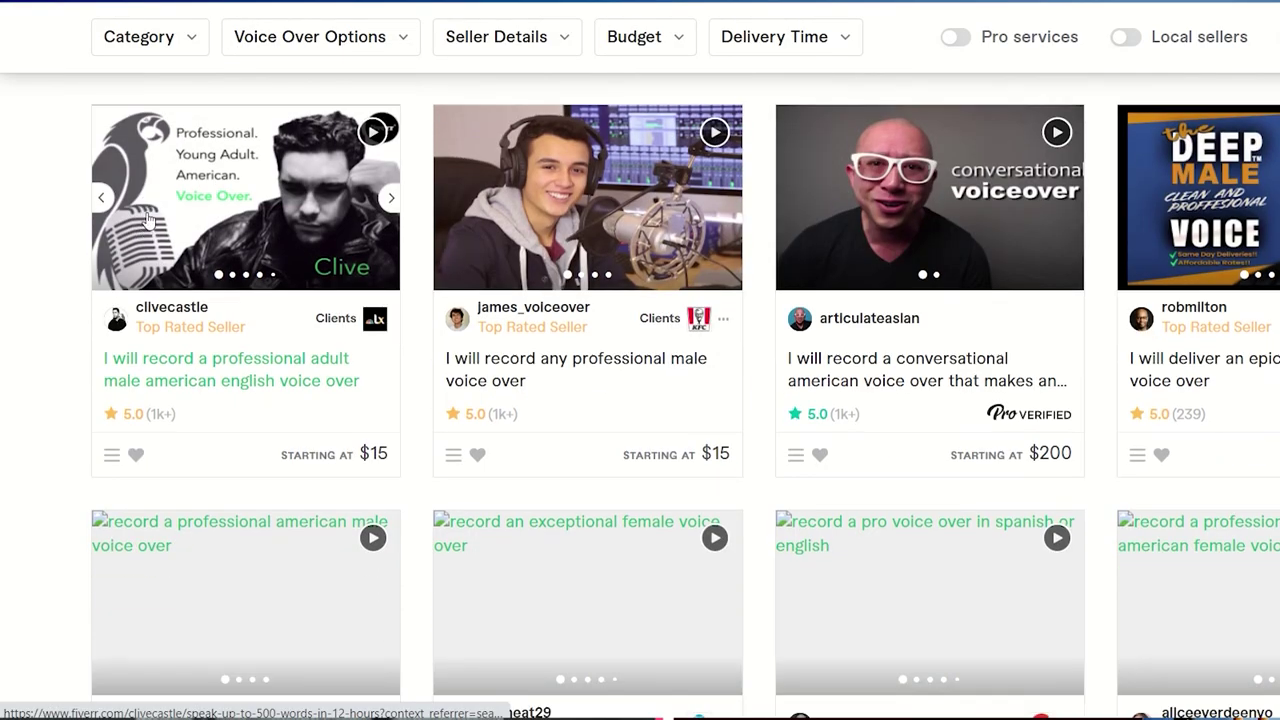
scroll(603, 229, up, 1)
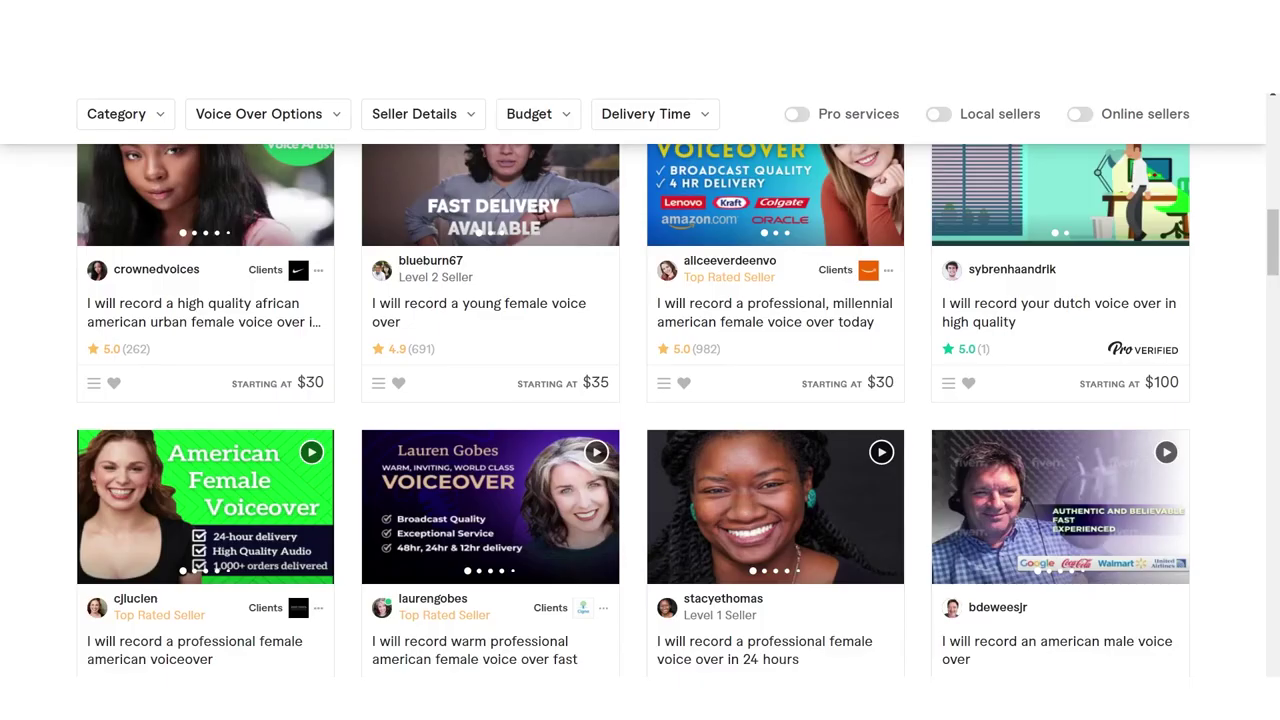
mouse_move(440, 276)
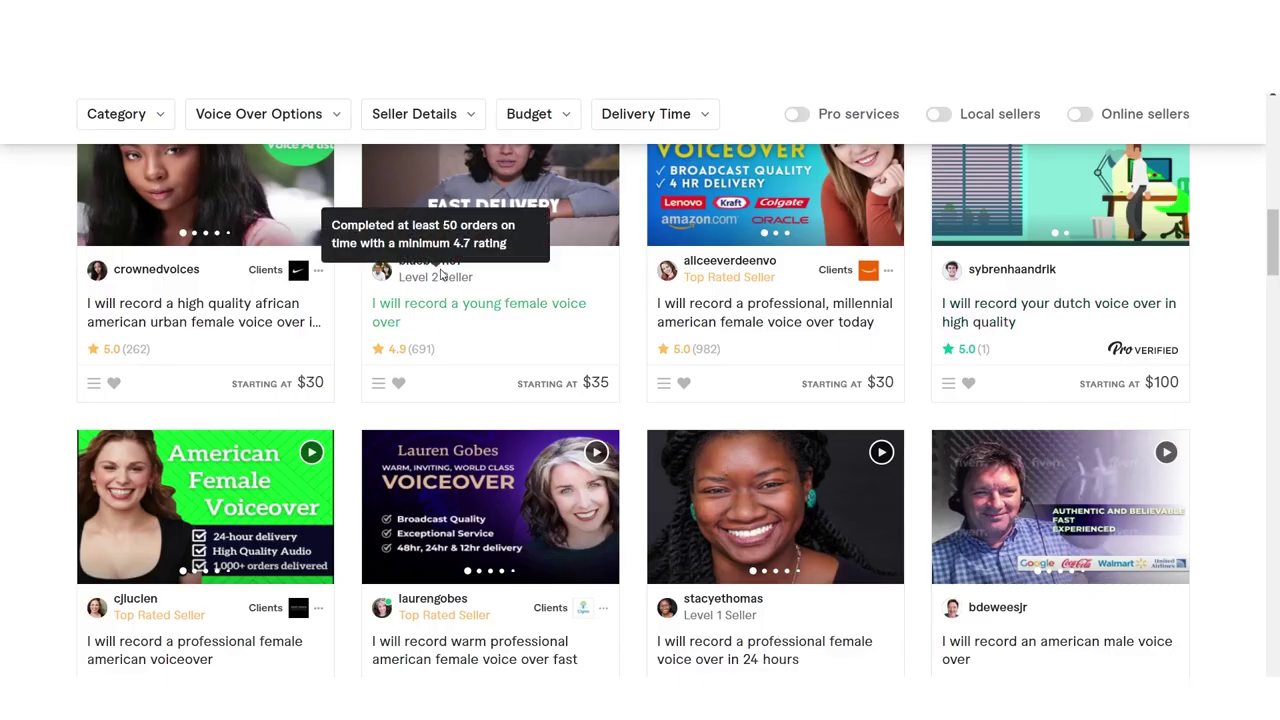
mouse_move(269, 264)
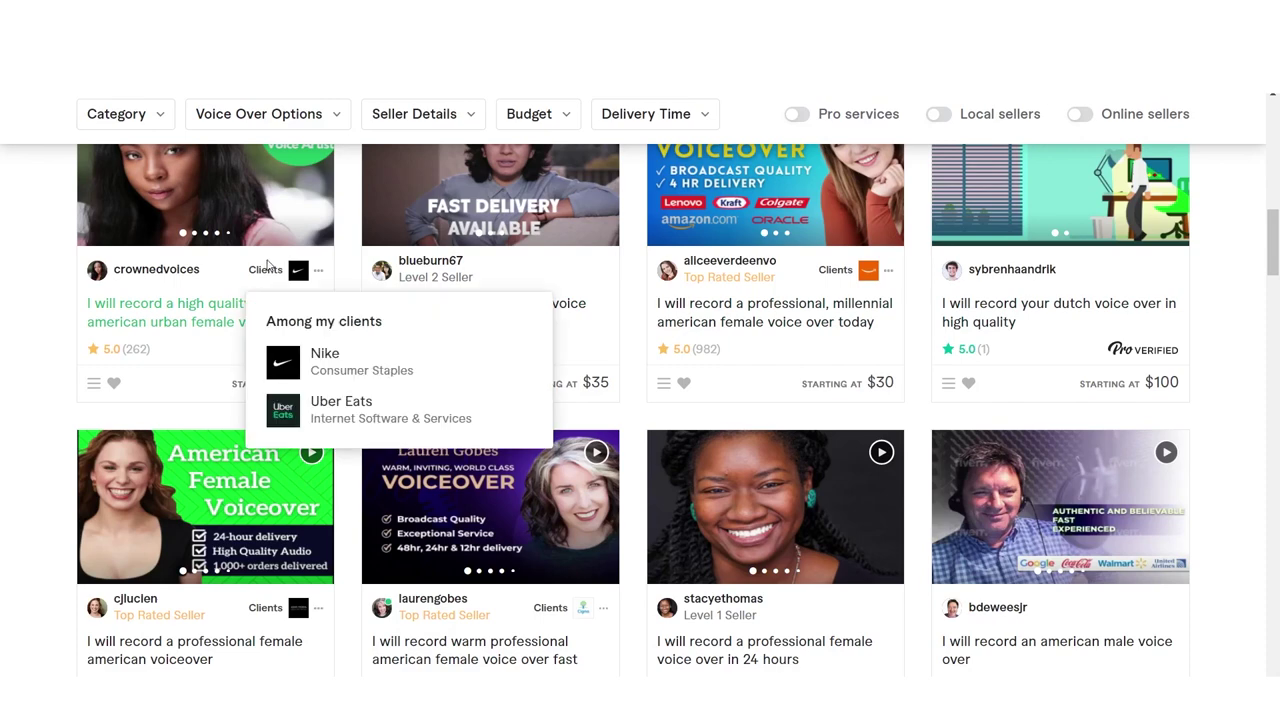
scroll(215, 288, down, 2)
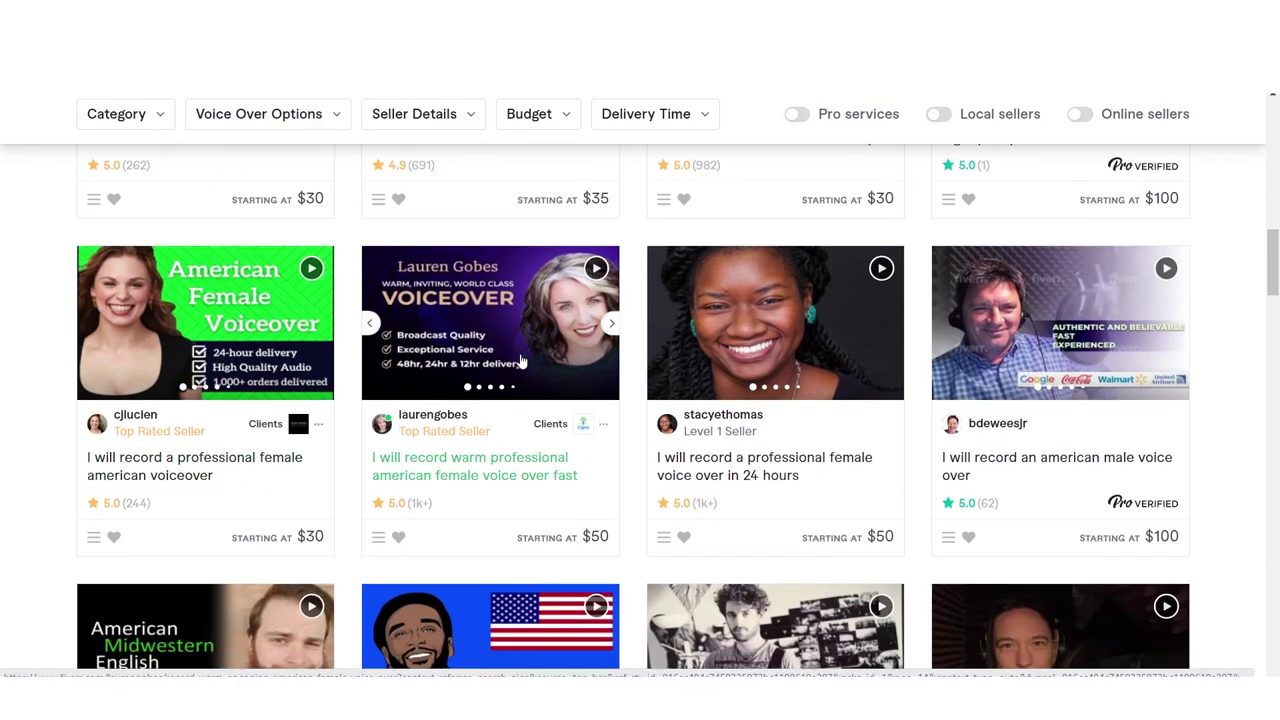
scroll(520, 360, down, 2)
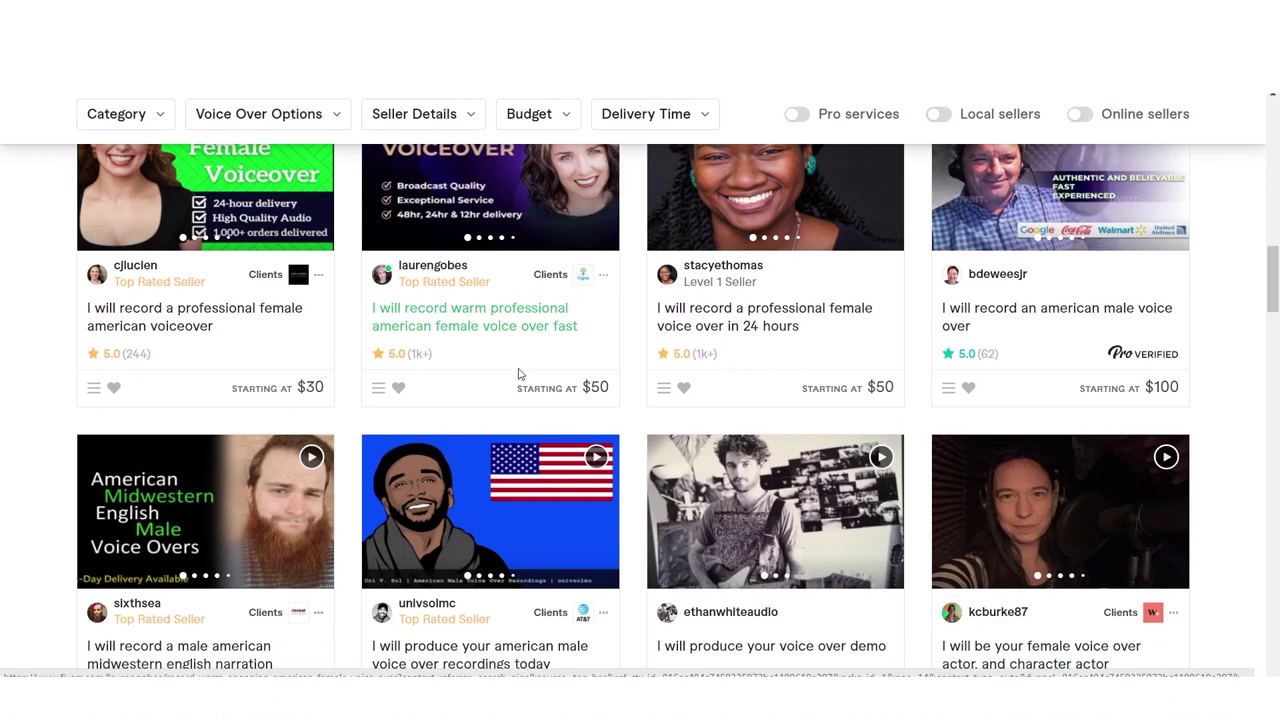
scroll(520, 370, down, 2)
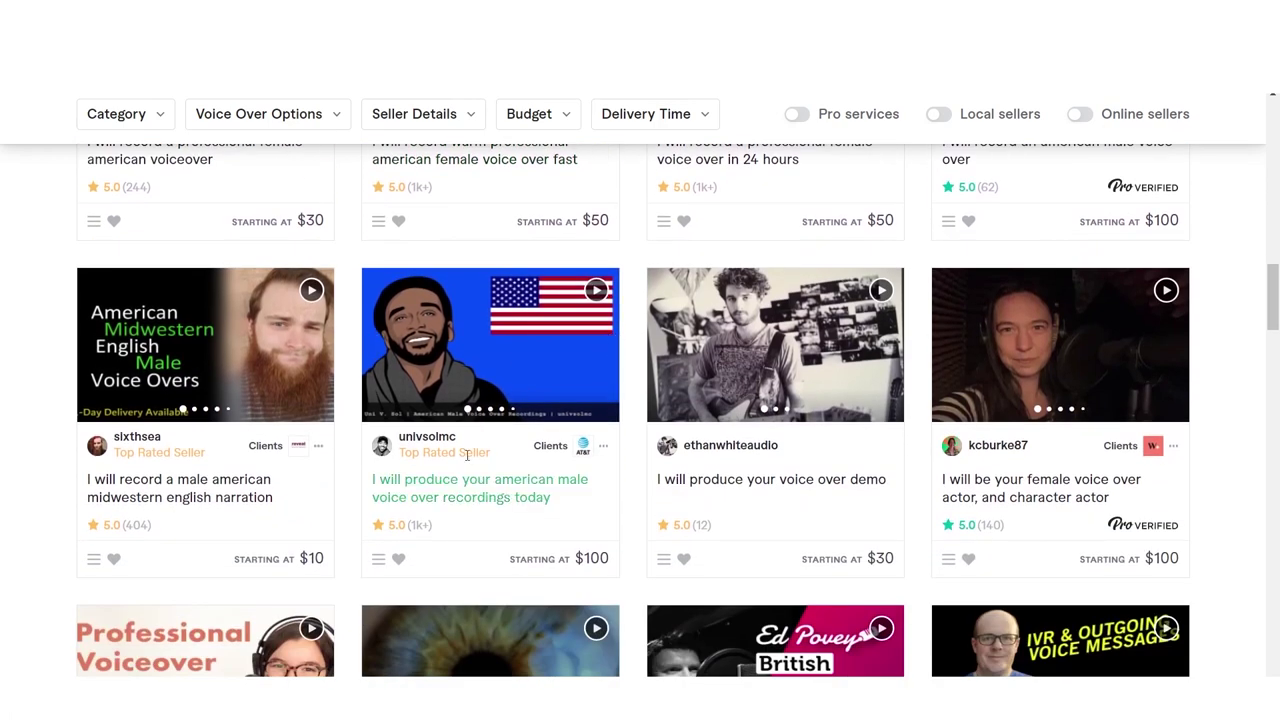
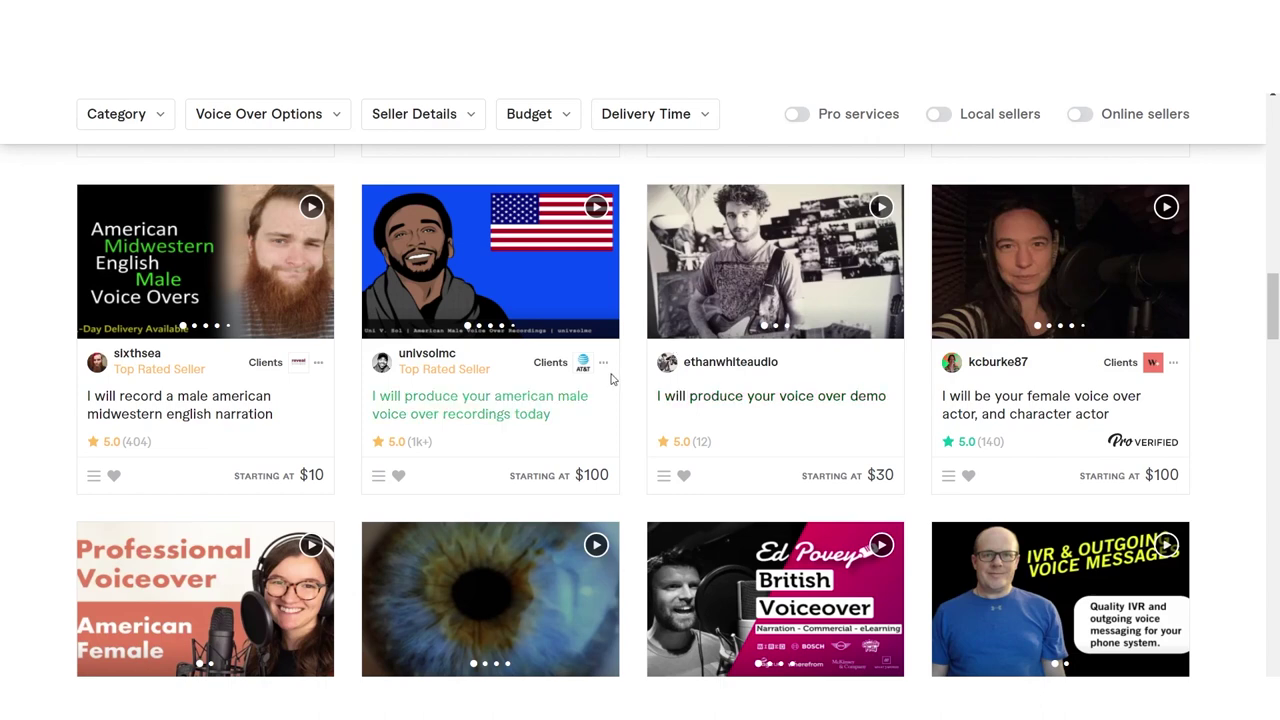
Skim the topic list in the Dropshipping Hustle [Video Content] document again and return to the beginning of the UK wholesale suppliers script in Word.
mouse_move(673, 719)
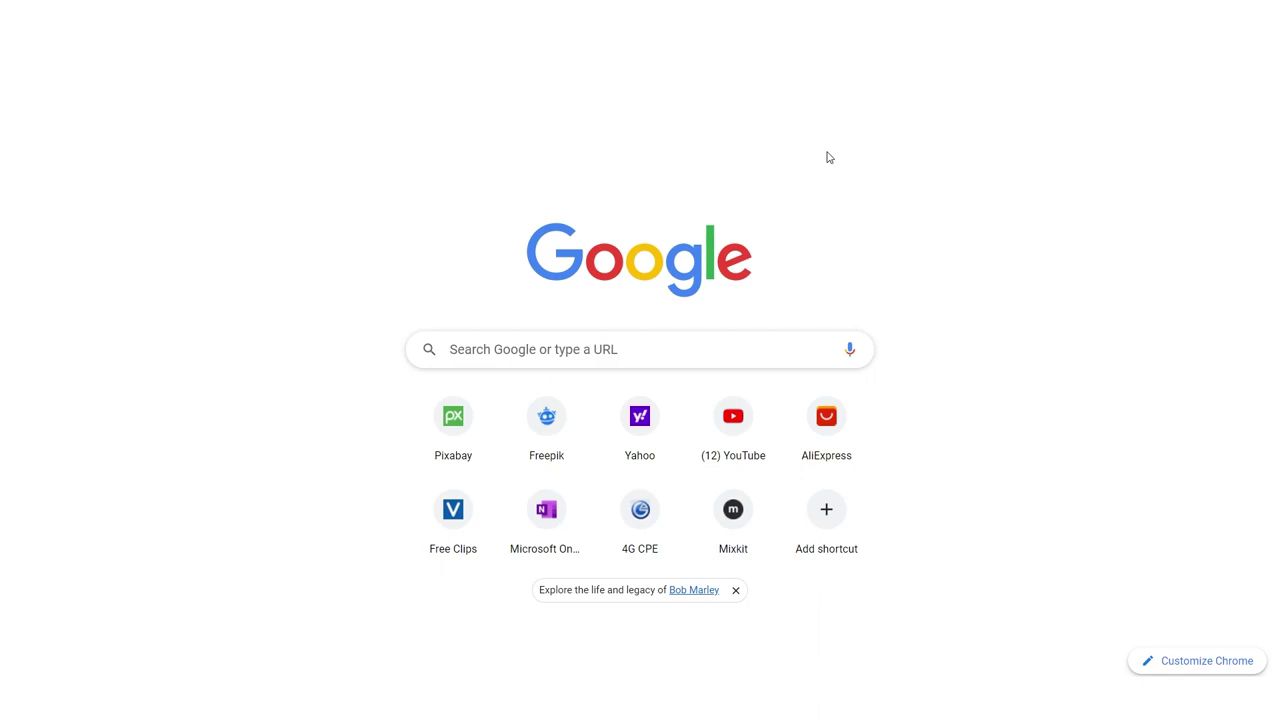
right_click(821, 163)
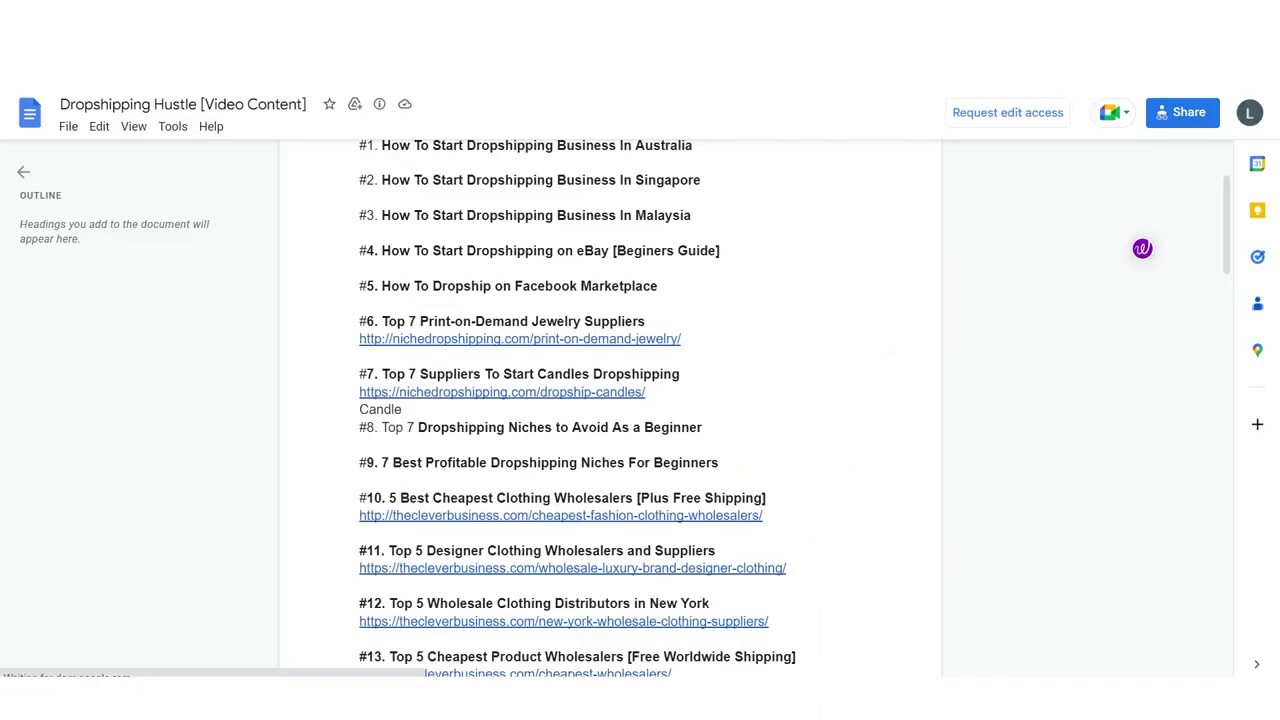
scroll(490, 256, down, 3)
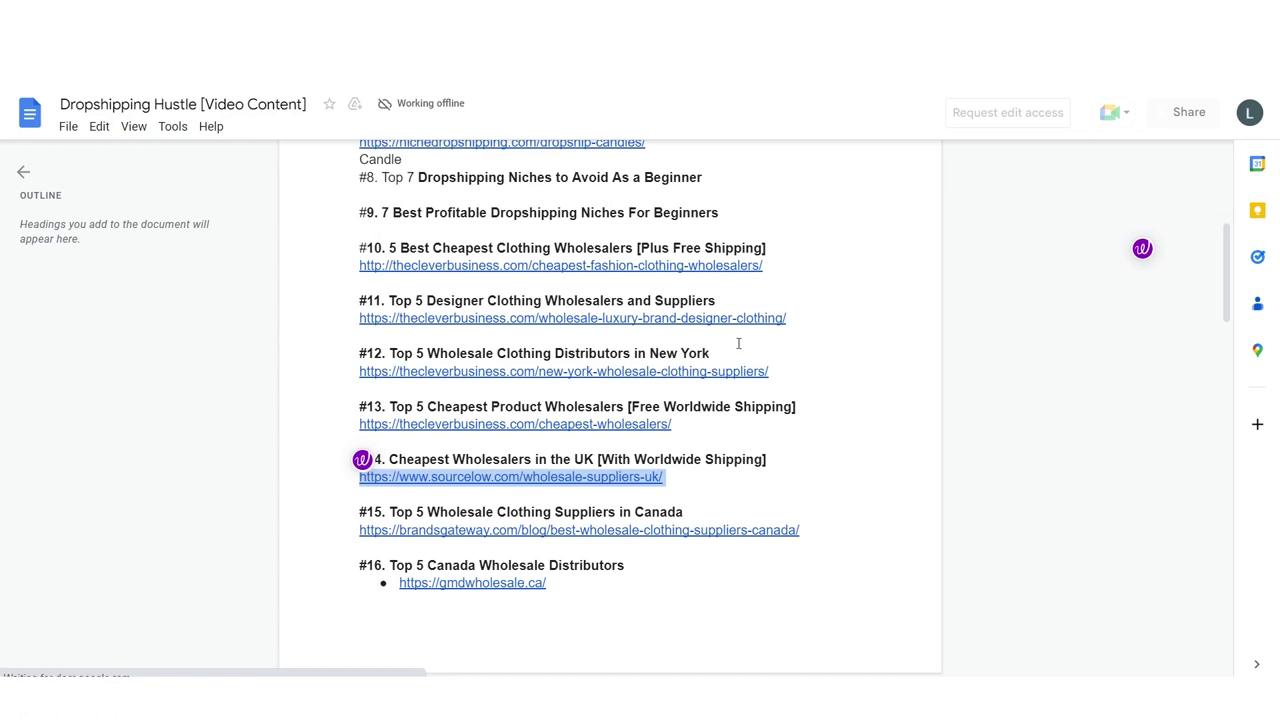
scroll(746, 335, up, 5)
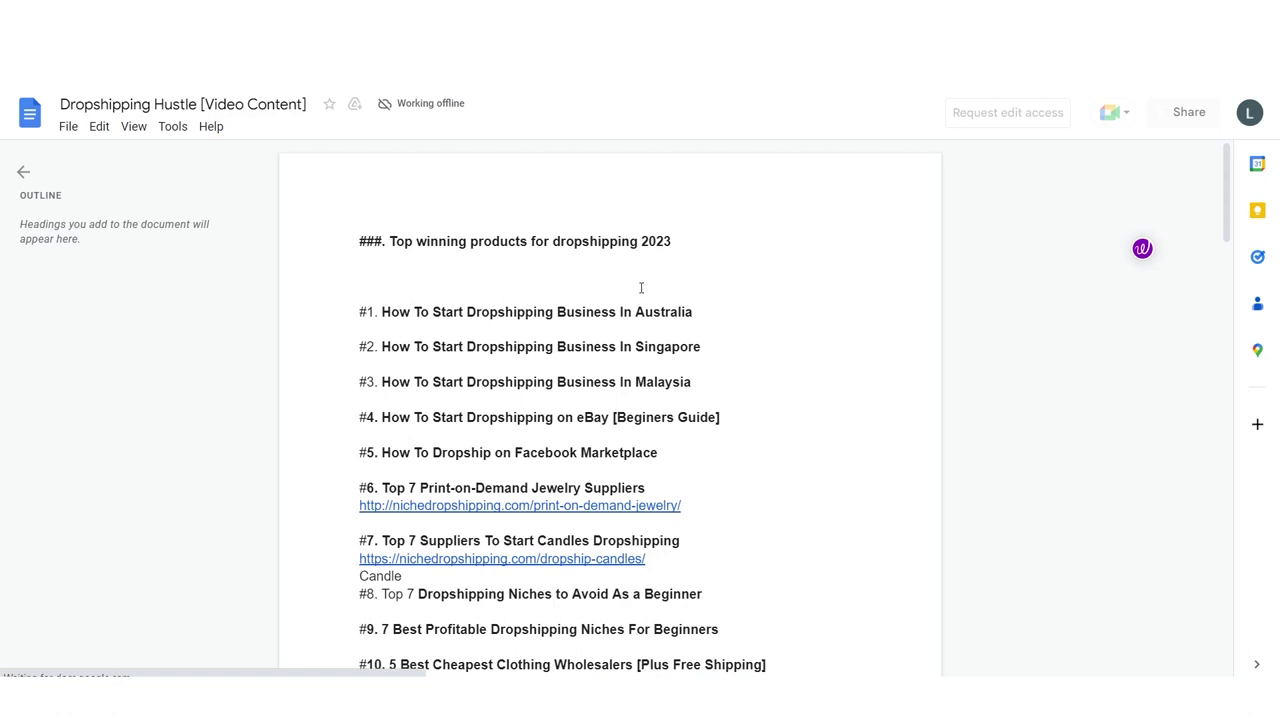
scroll(641, 290, down, 3)
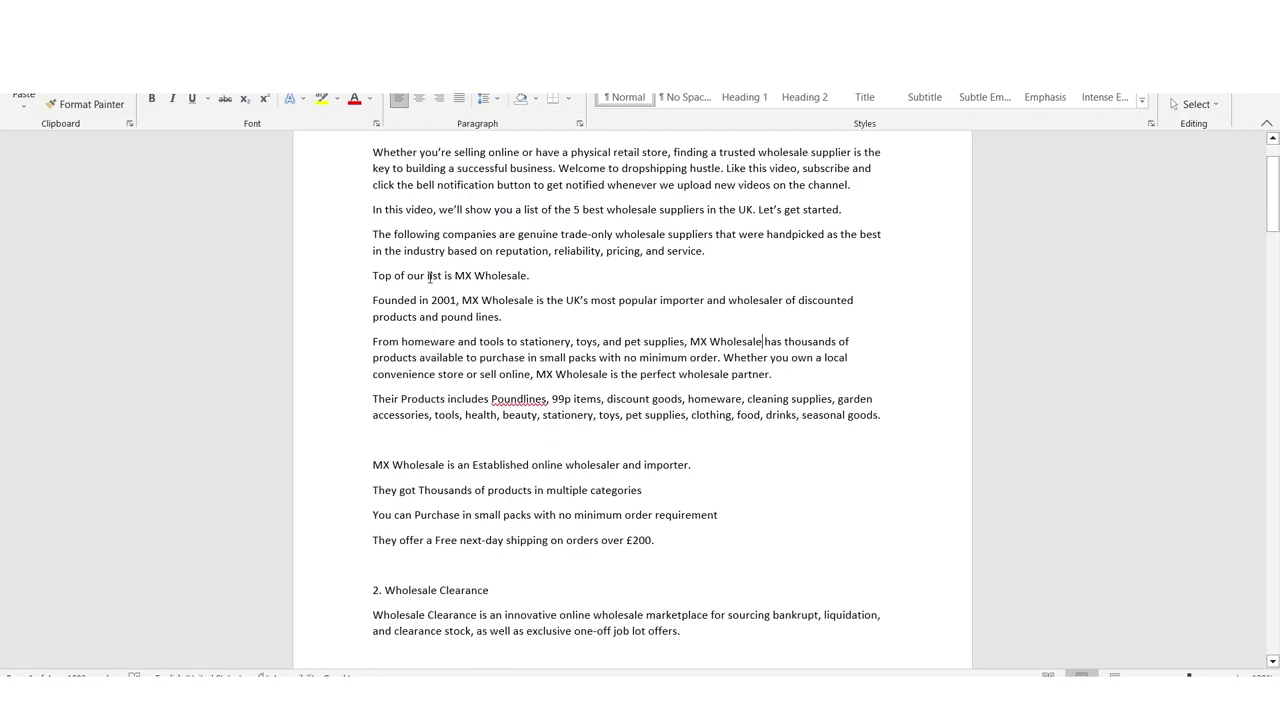
scroll(432, 290, up, 2)
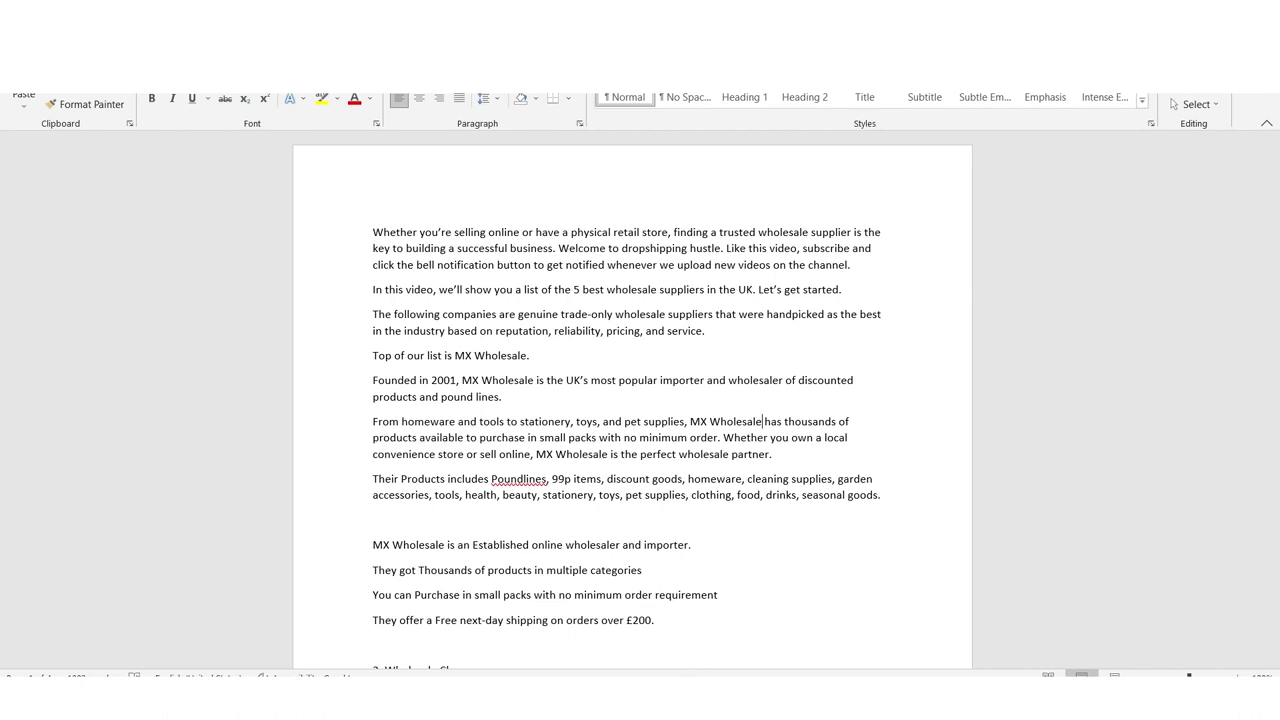
Switch to File Explorer, find the UK SUPPLIERS folder among the Downloads and open it.
key(alt+Tab)
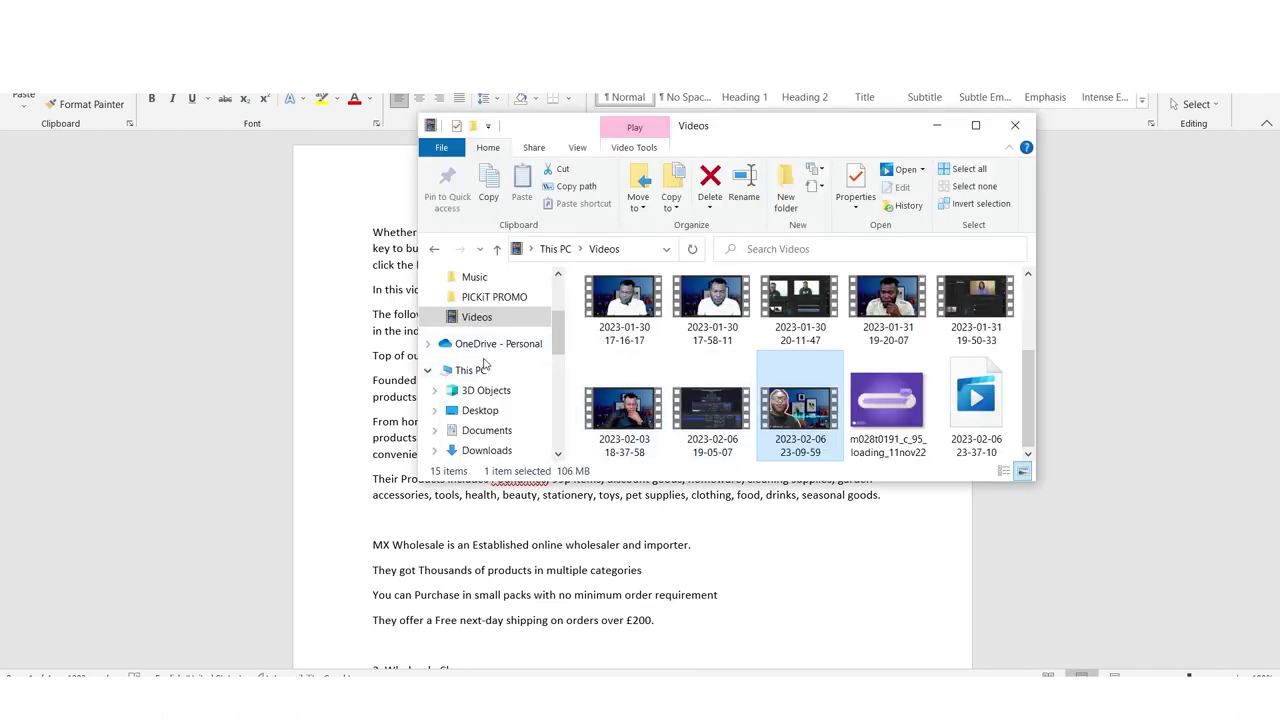
scroll(497, 343, up, 2)
click(484, 277)
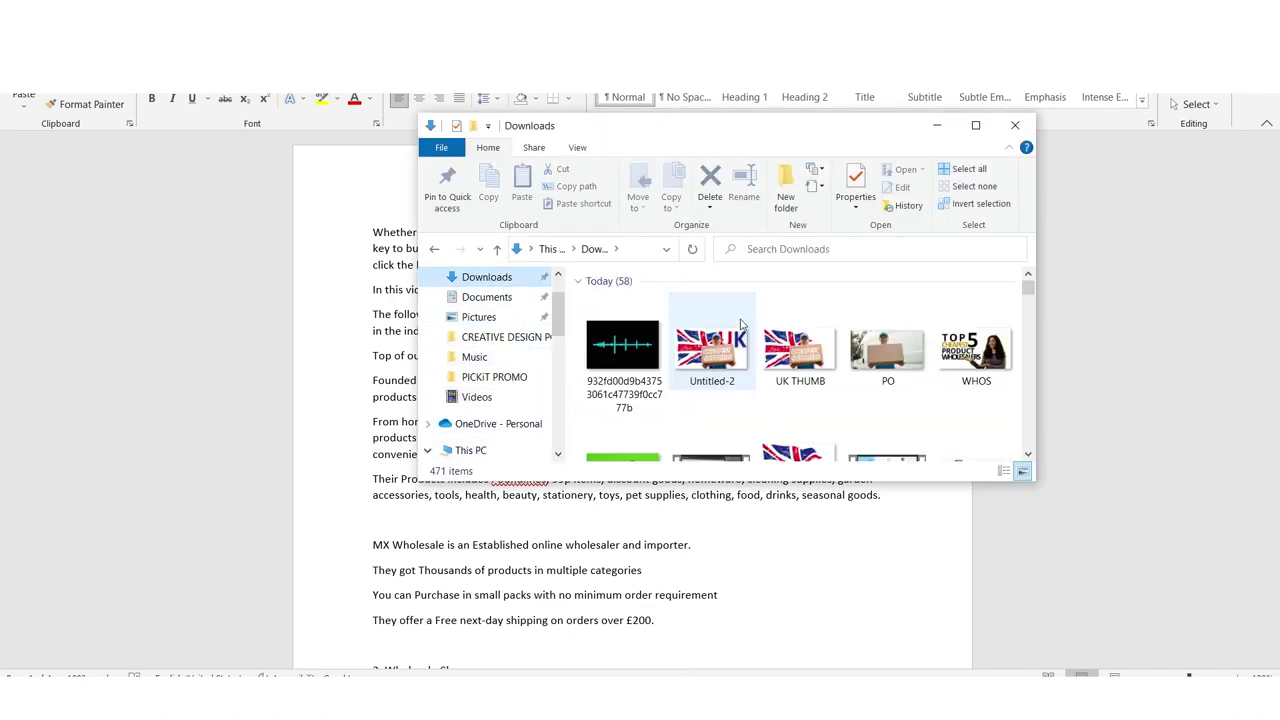
scroll(747, 338, down, 1)
scroll(751, 343, down, 1)
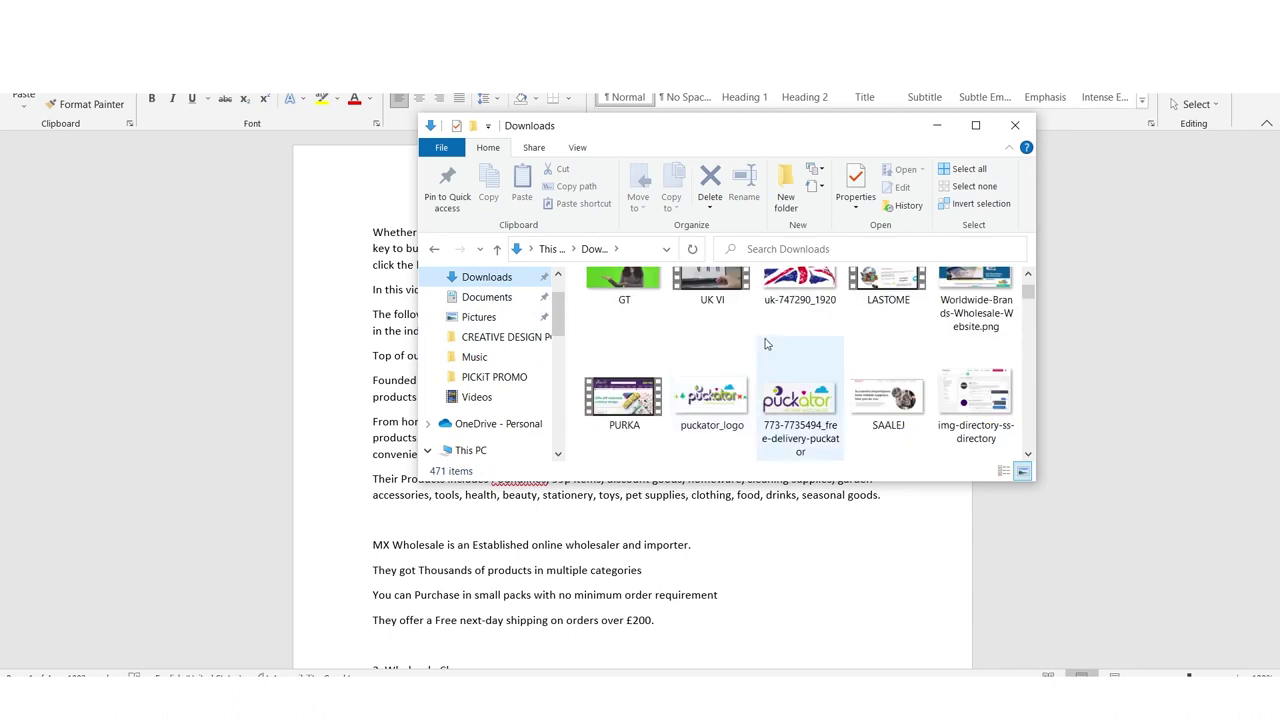
scroll(766, 344, down, 2)
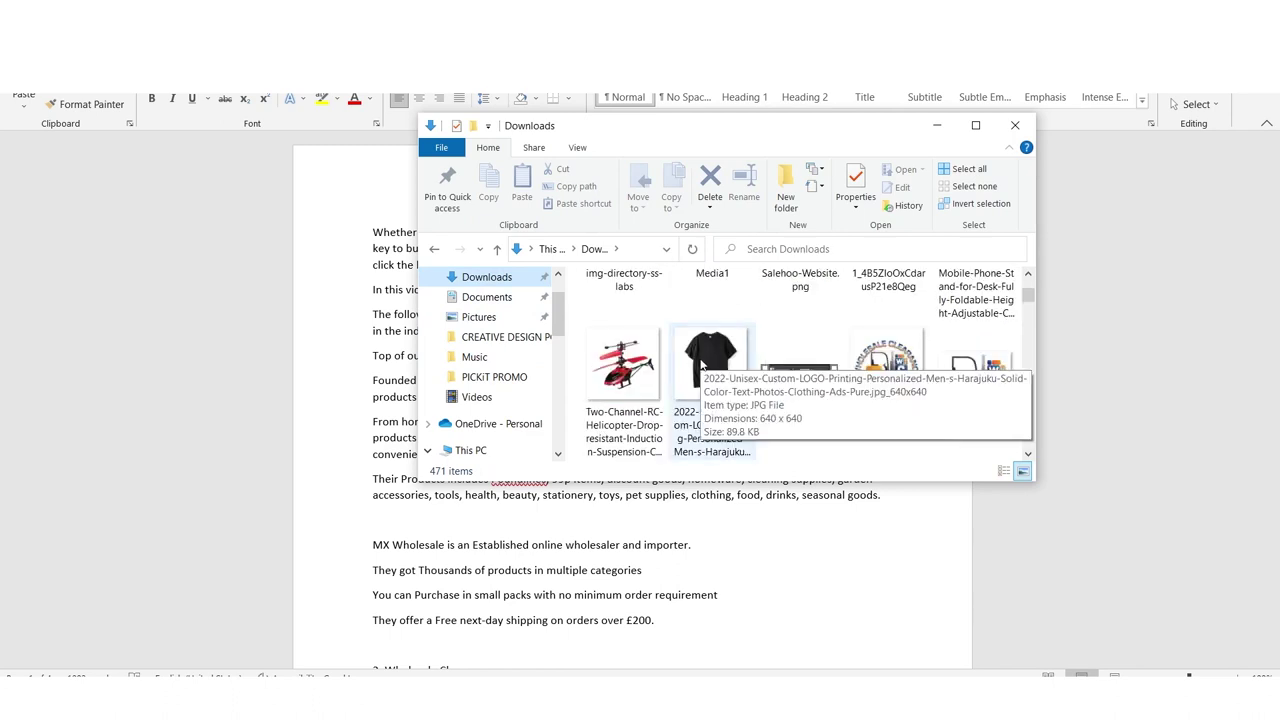
scroll(700, 362, down, 1)
scroll(895, 383, down, 1)
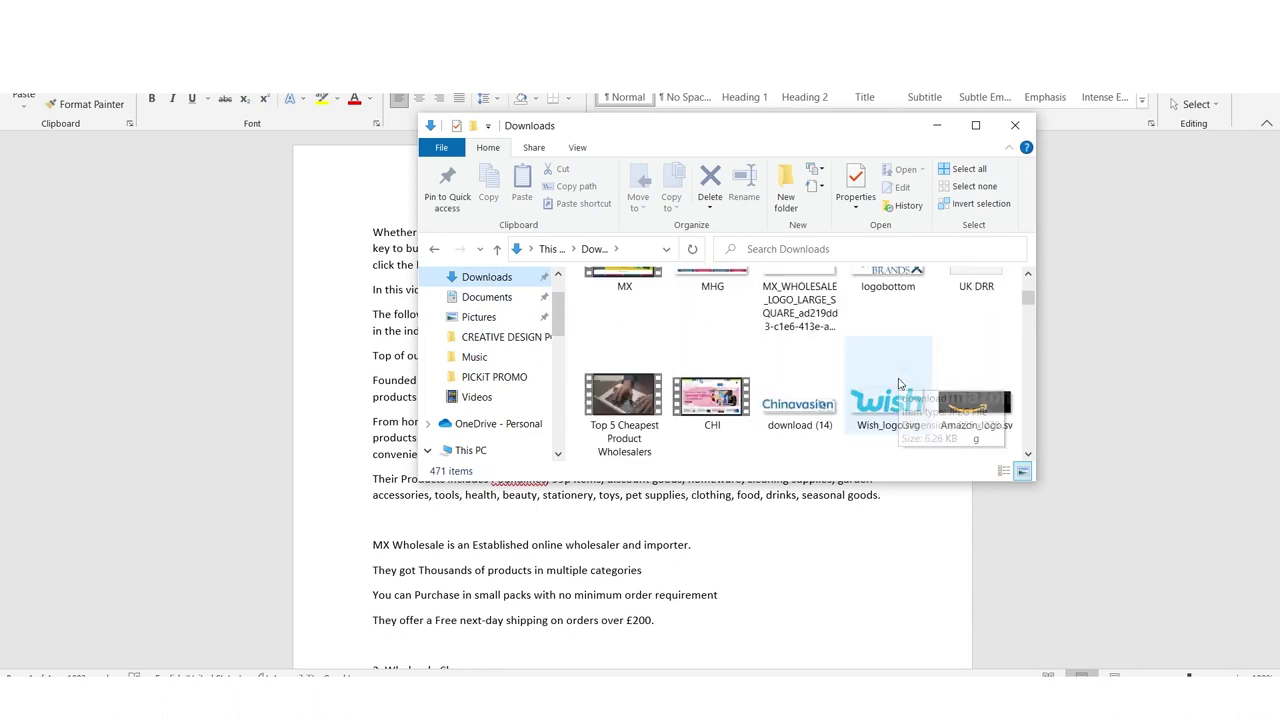
scroll(885, 384, down, 1)
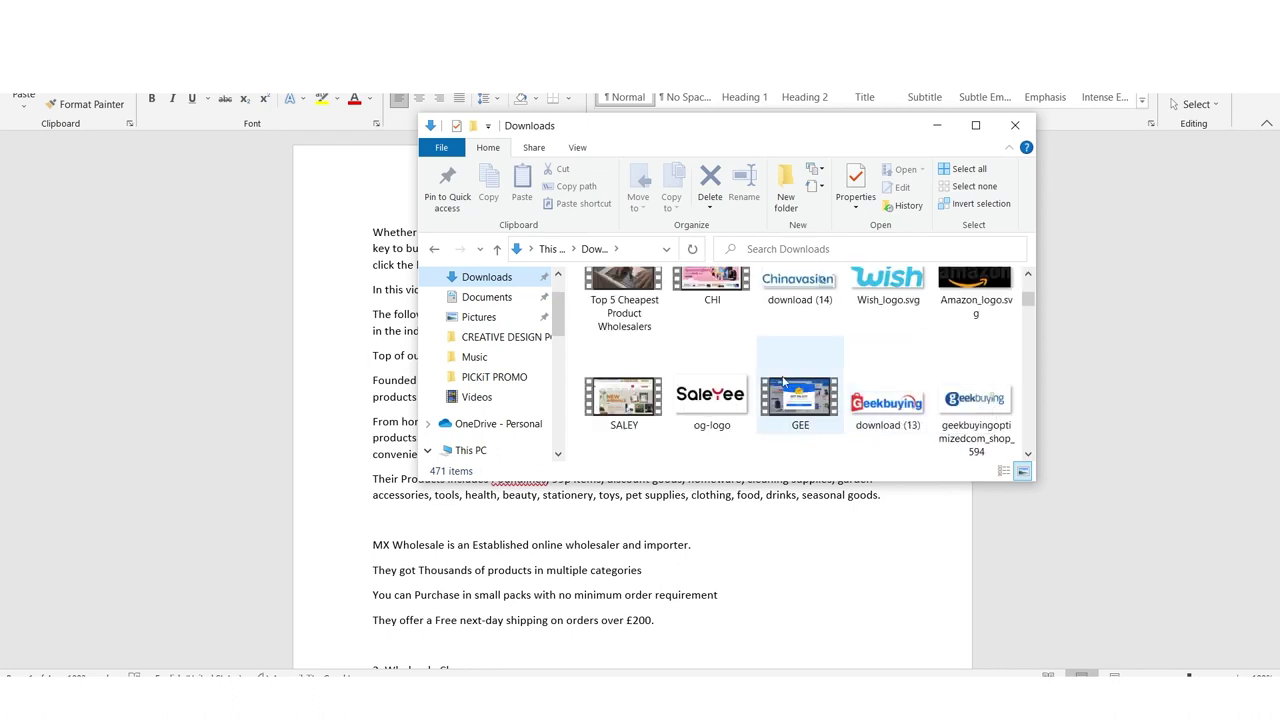
scroll(800, 386, down, 1)
scroll(676, 405, down, 1)
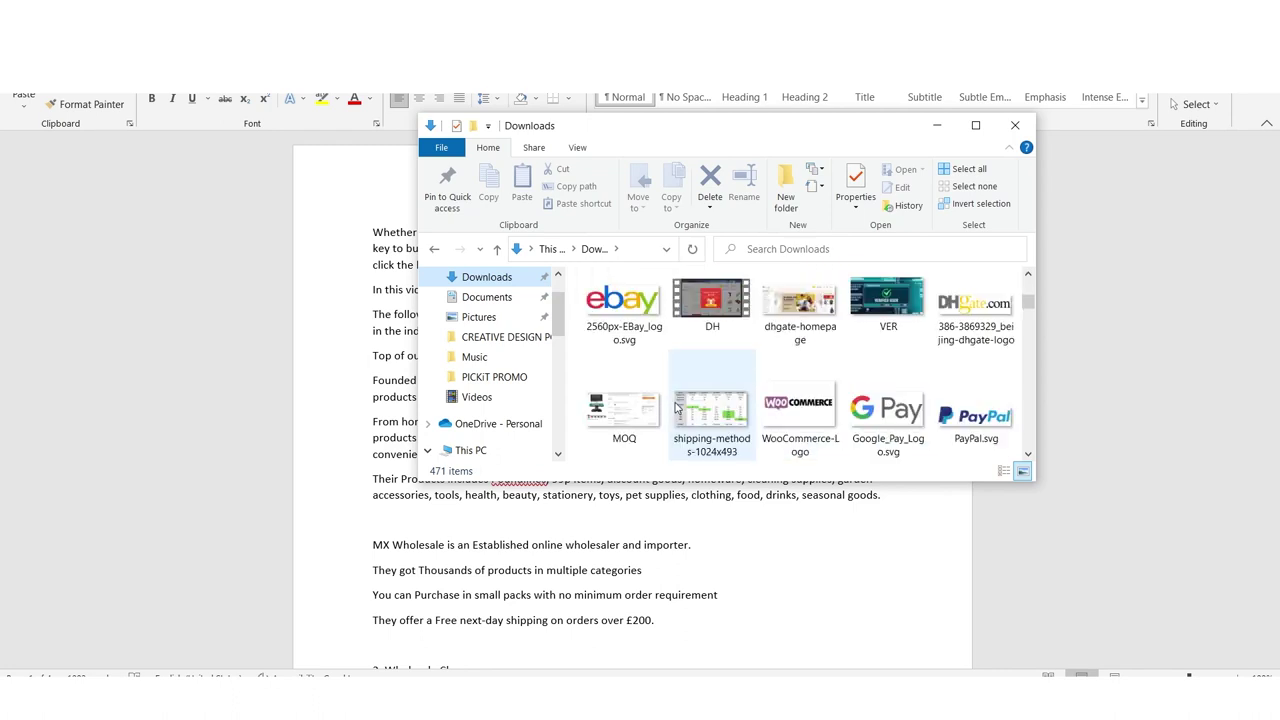
scroll(917, 416, down, 1)
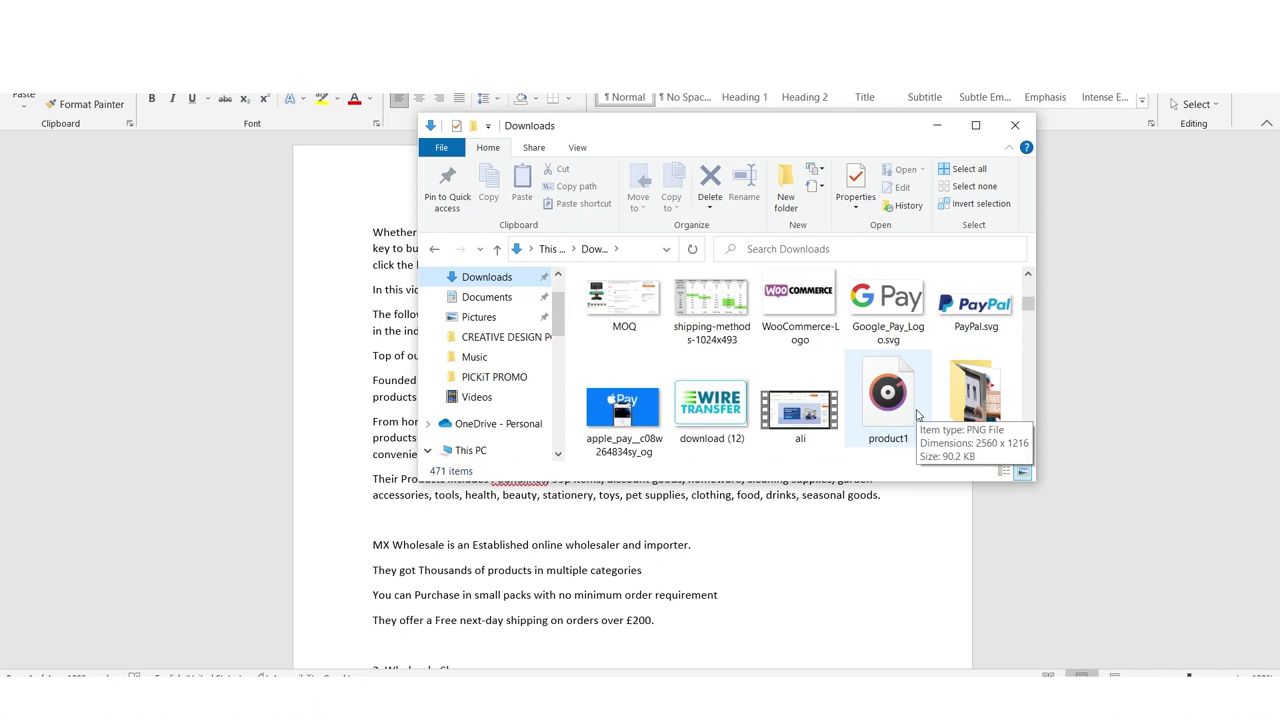
scroll(917, 416, down, 1)
double_click(624, 365)
Play the UK SUPPLIERS voice-over audio file, pause it, and close the music player and the folder window.
click(634, 310)
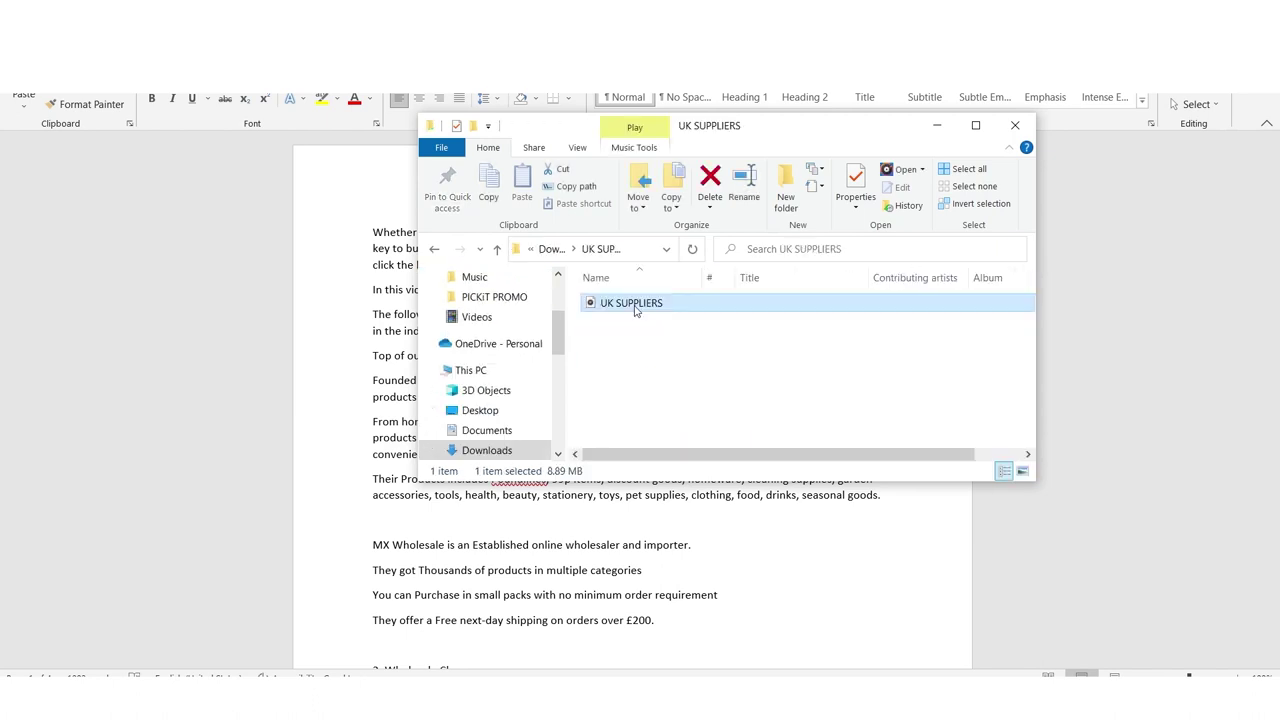
double_click(634, 303)
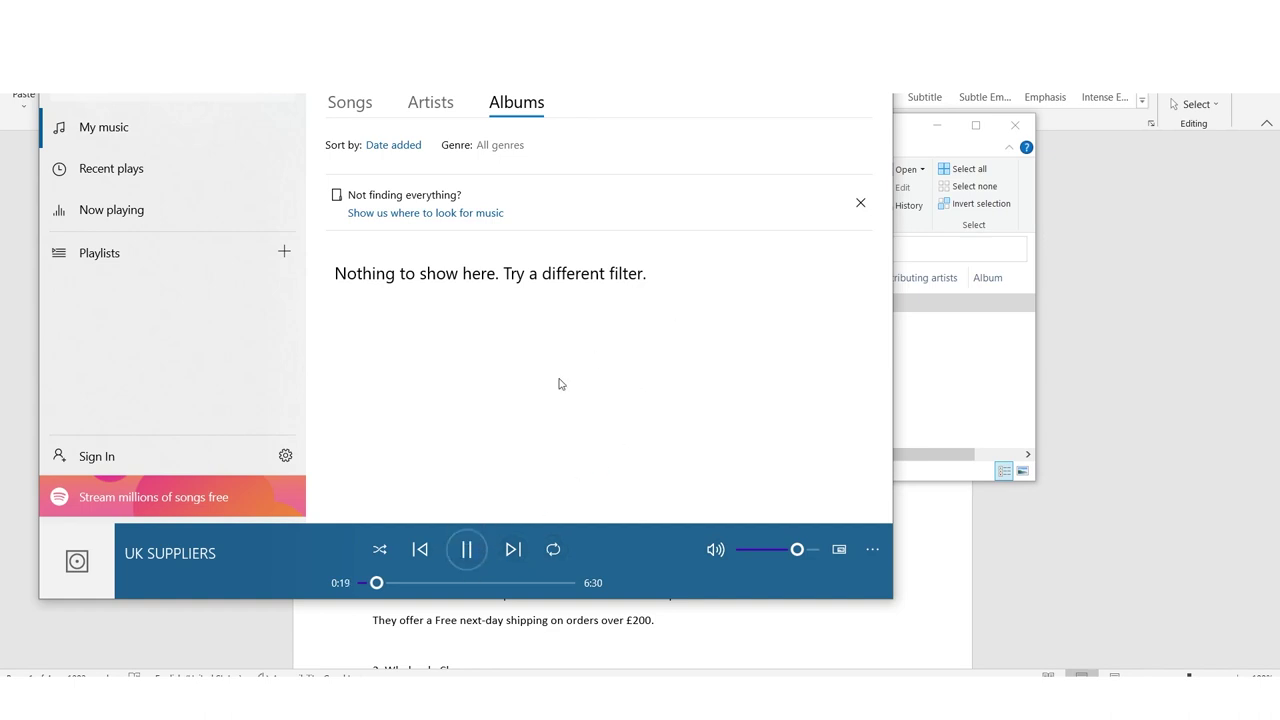
click(470, 552)
key(alt+F4)
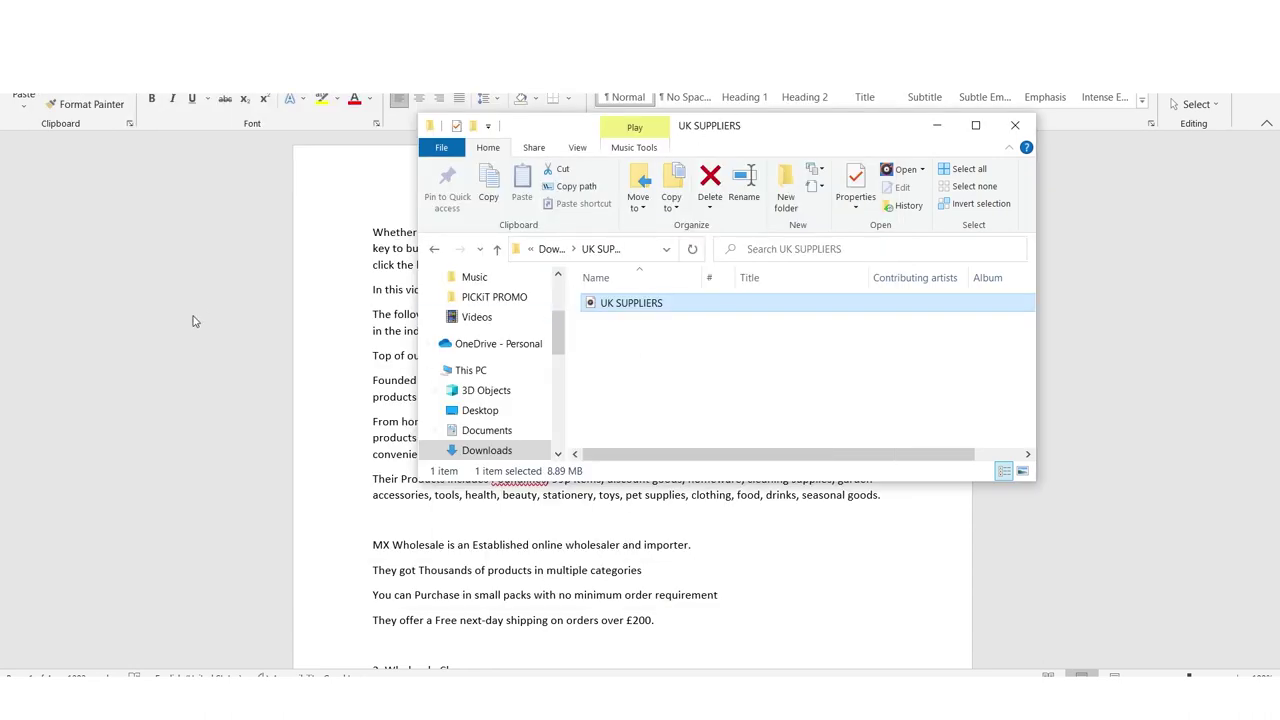
key(alt+F4)
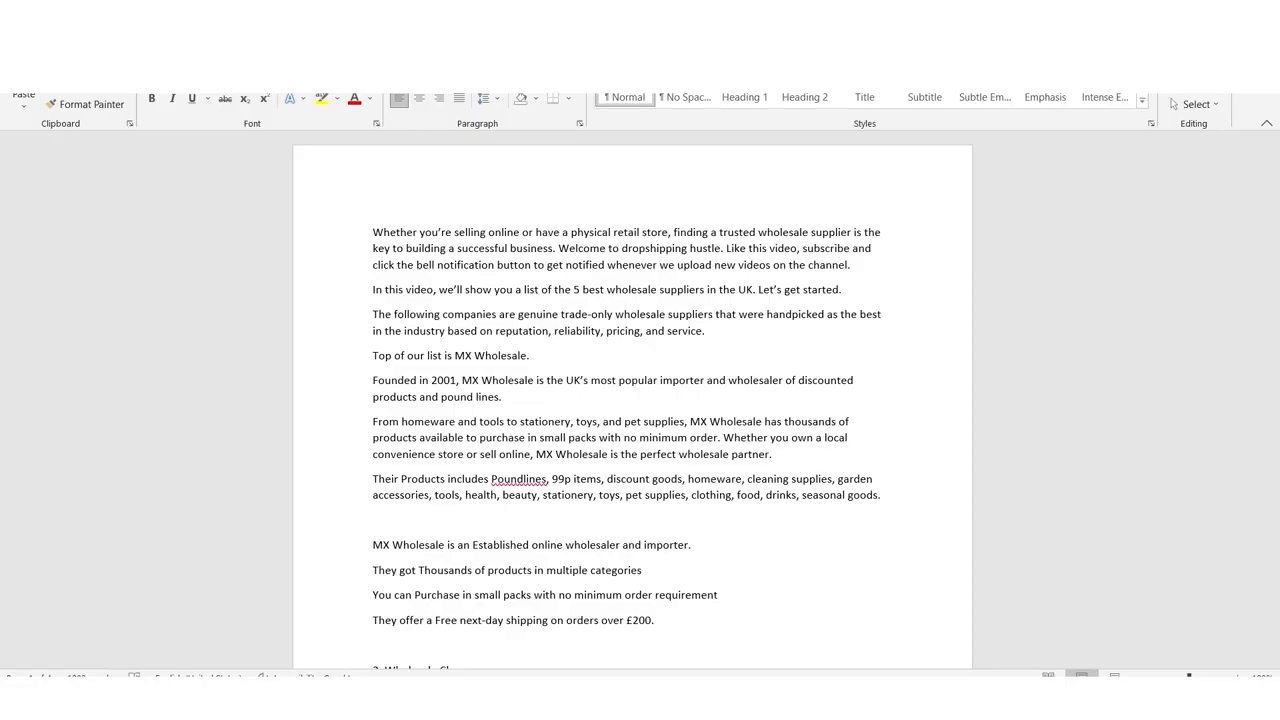
Launch Adobe Premiere Pro 2022 and open the recent product suppliers project.
key(super)
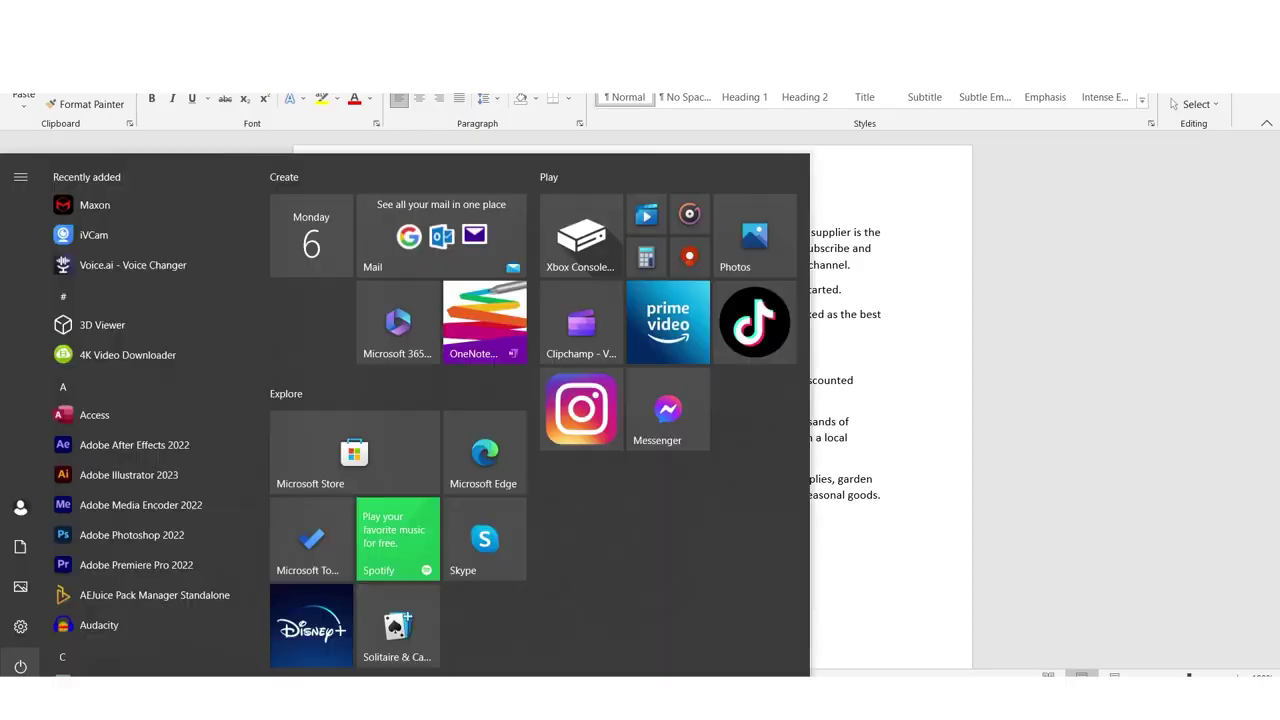
click(99, 569)
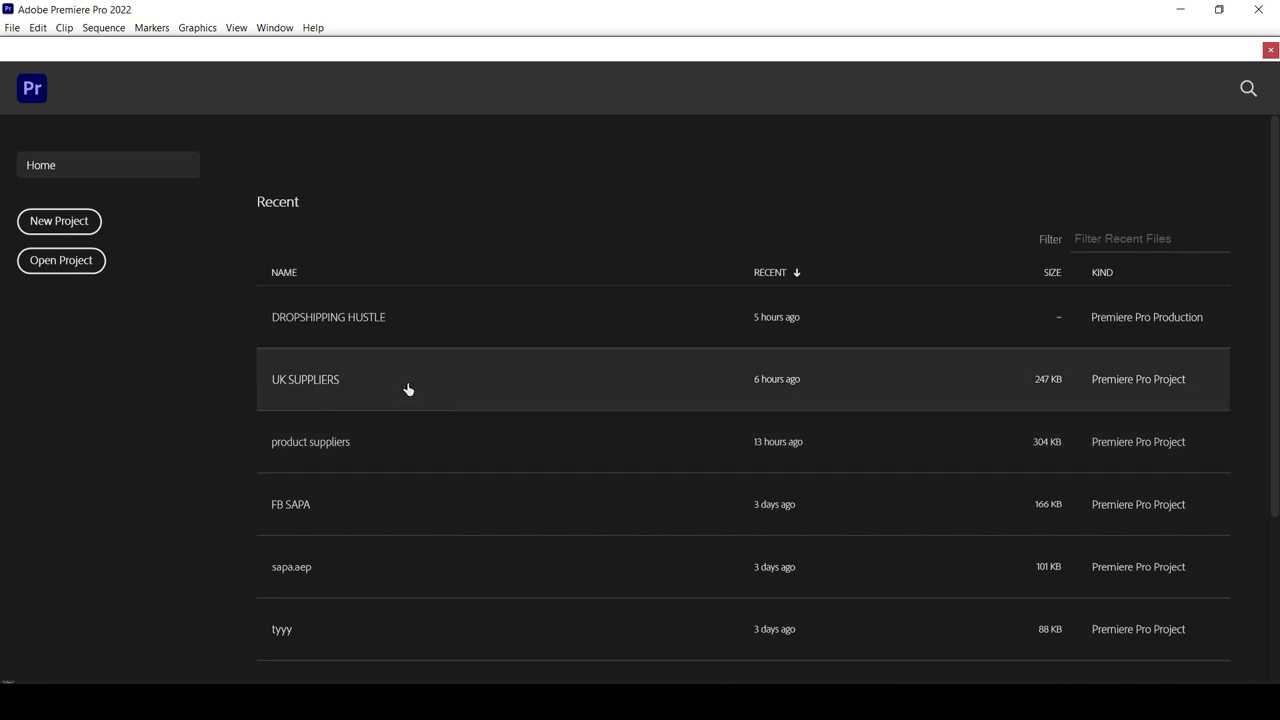
click(447, 455)
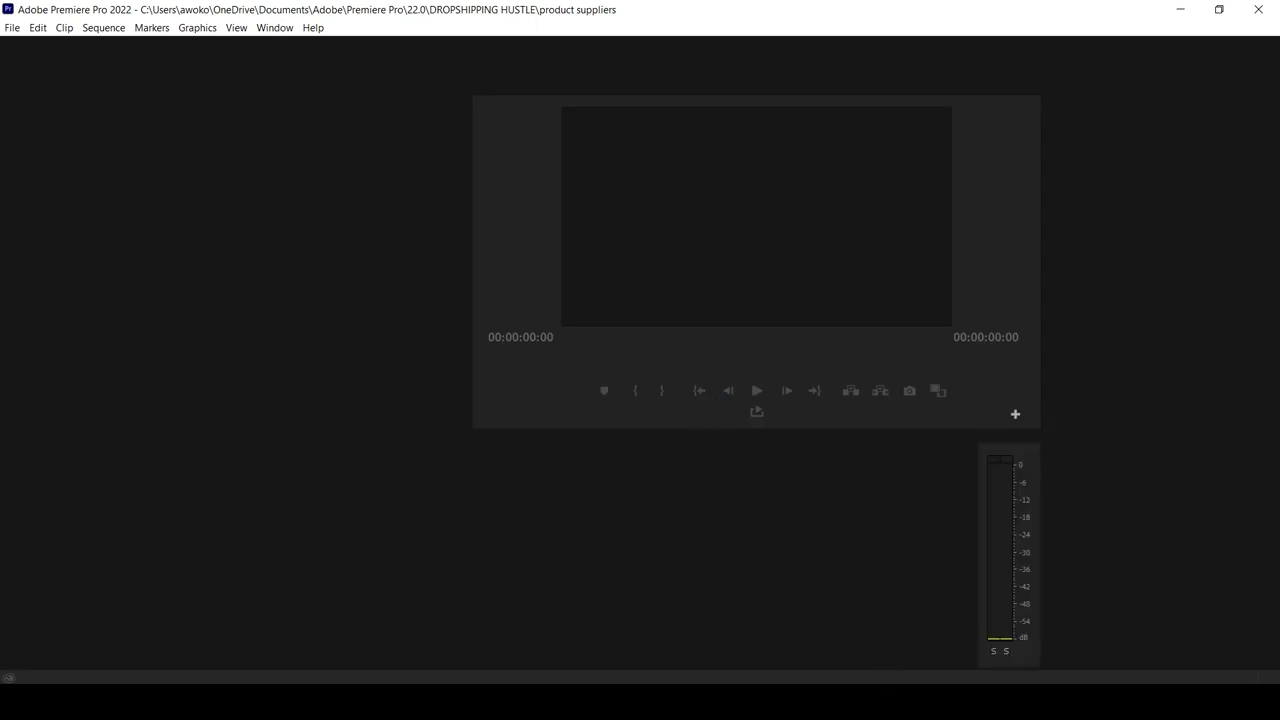
Open Task Manager to check Premiere Pro's memory usage, and close it again.
right_click(889, 695)
click(934, 625)
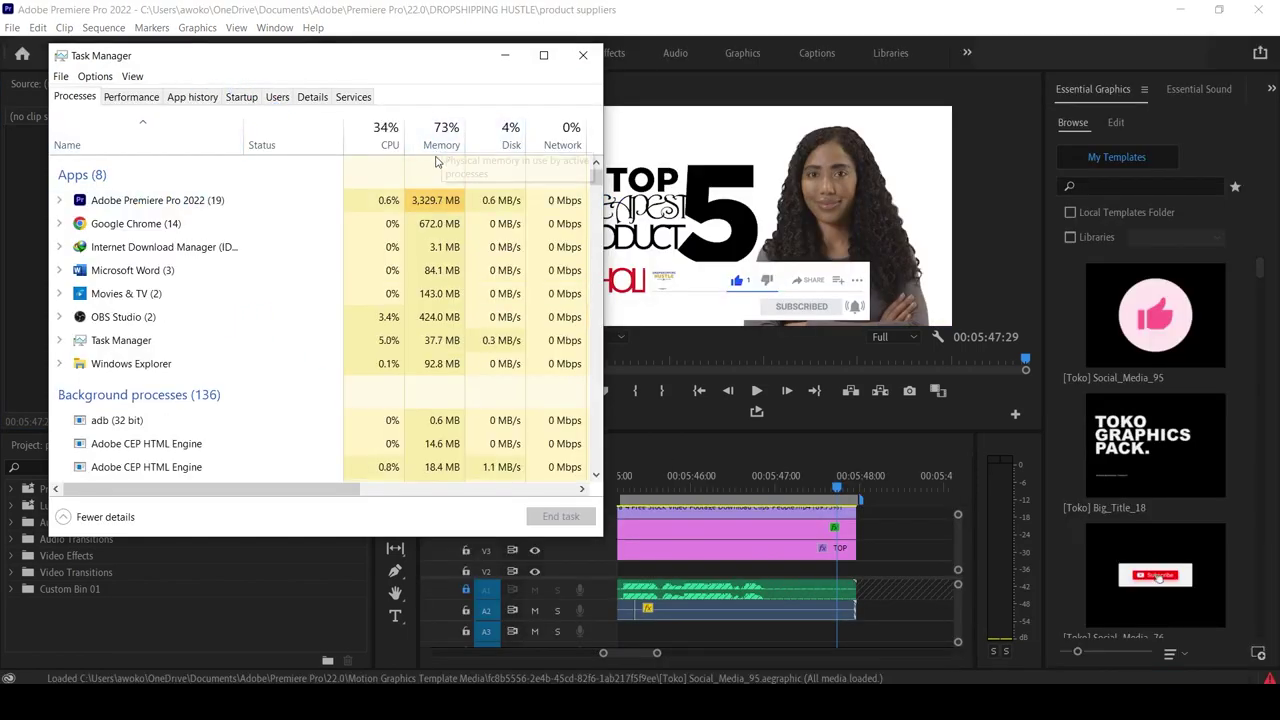
click(586, 60)
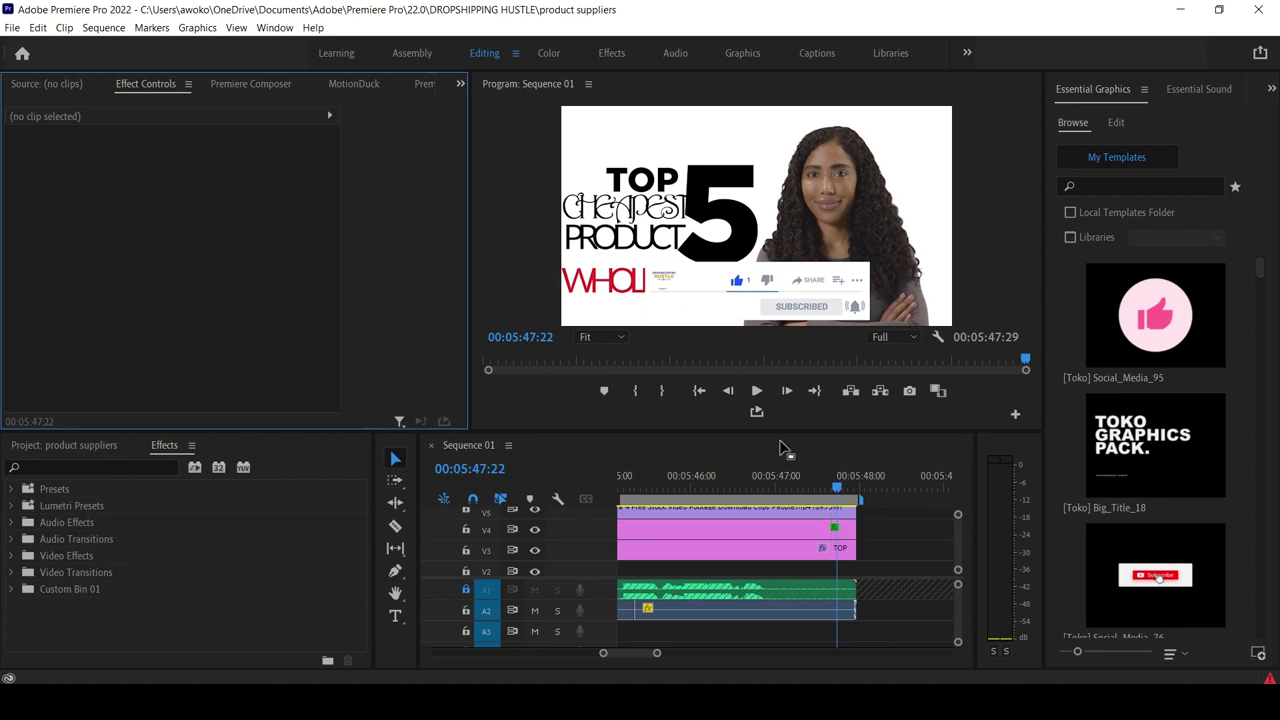
Return the playhead to the start of Sequence 01 and look through the media imported into the product suppliers project.
click(699, 396)
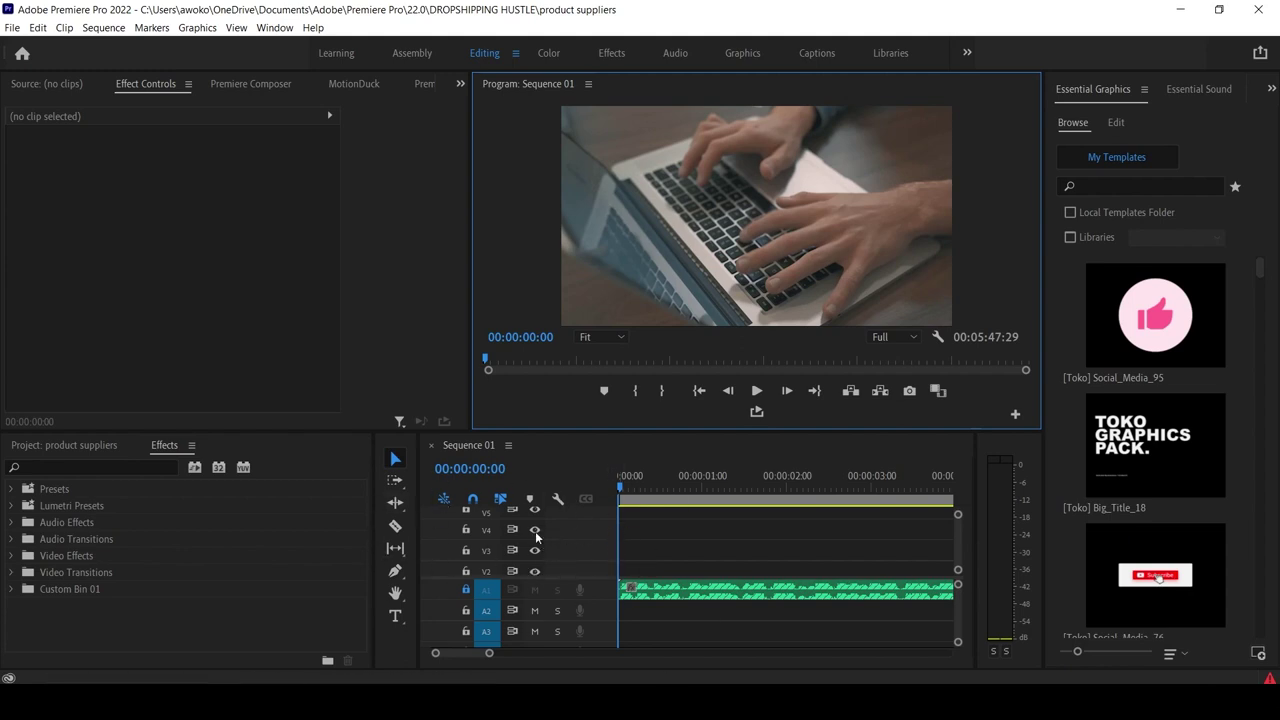
click(88, 446)
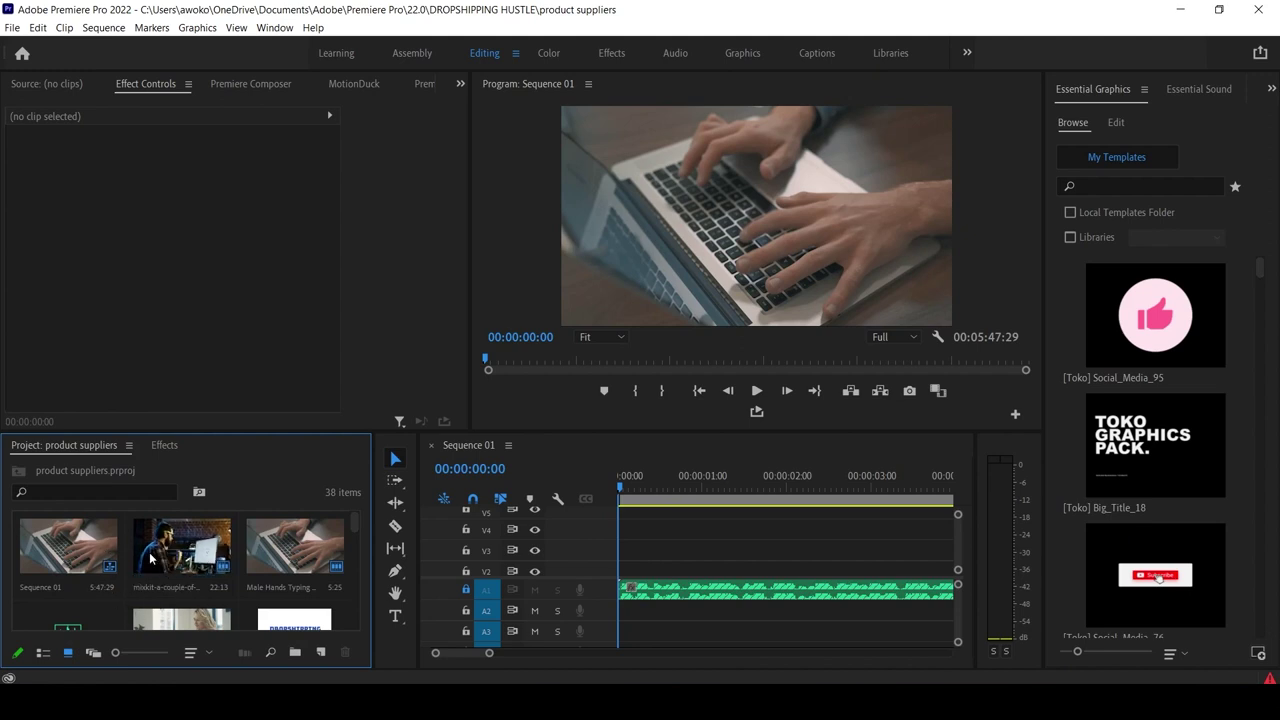
scroll(234, 572, down, 1)
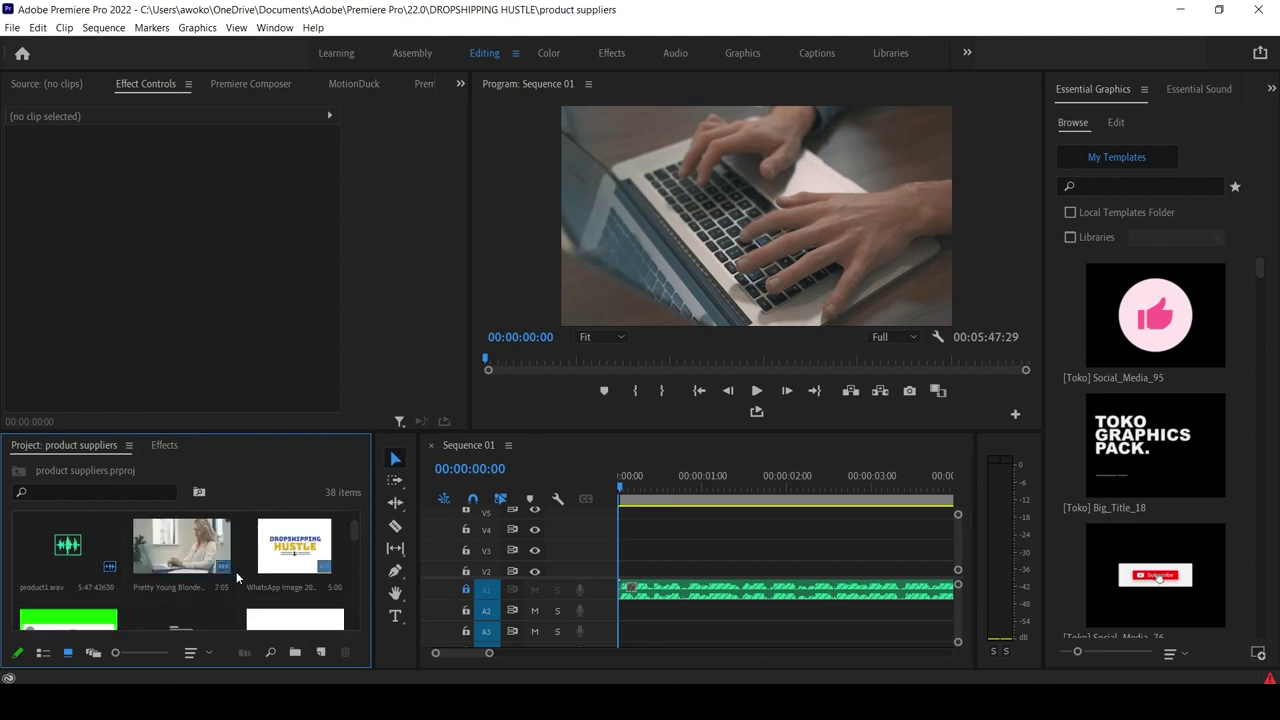
scroll(236, 572, down, 4)
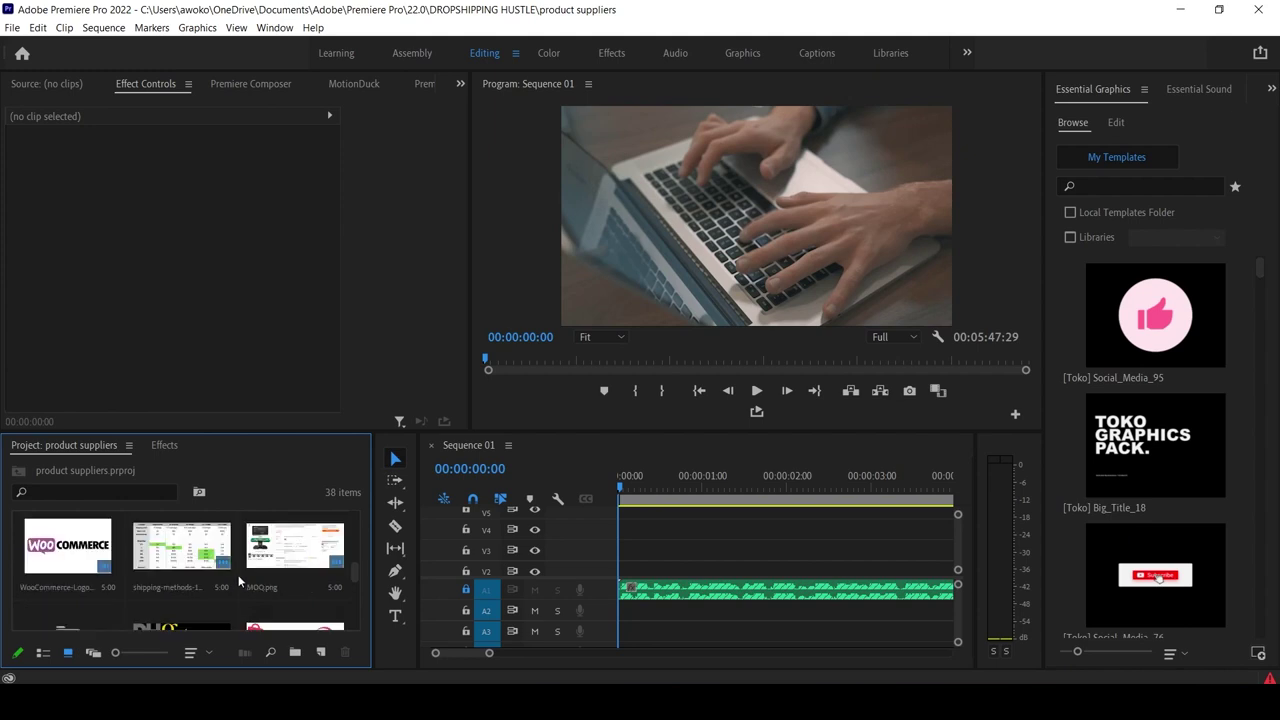
Look over the clips, logos and images imported into the product suppliers project.
scroll(238, 580, down, 2)
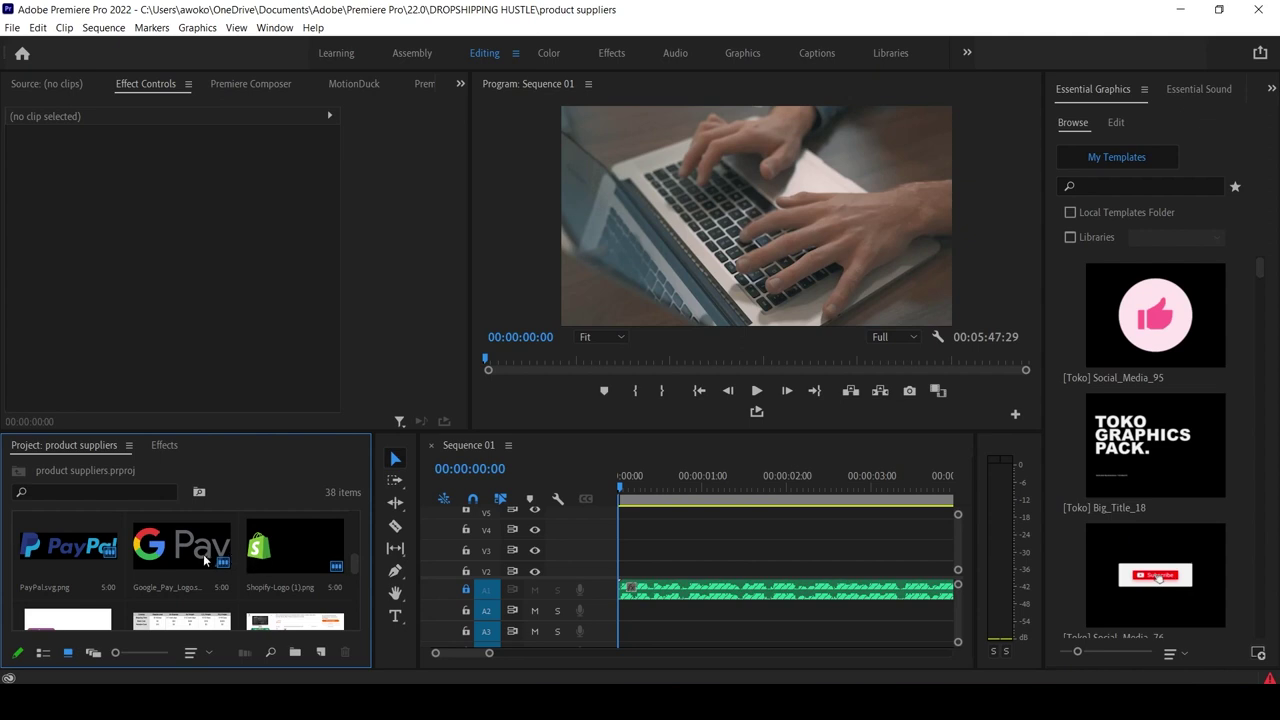
scroll(197, 587, up, 3)
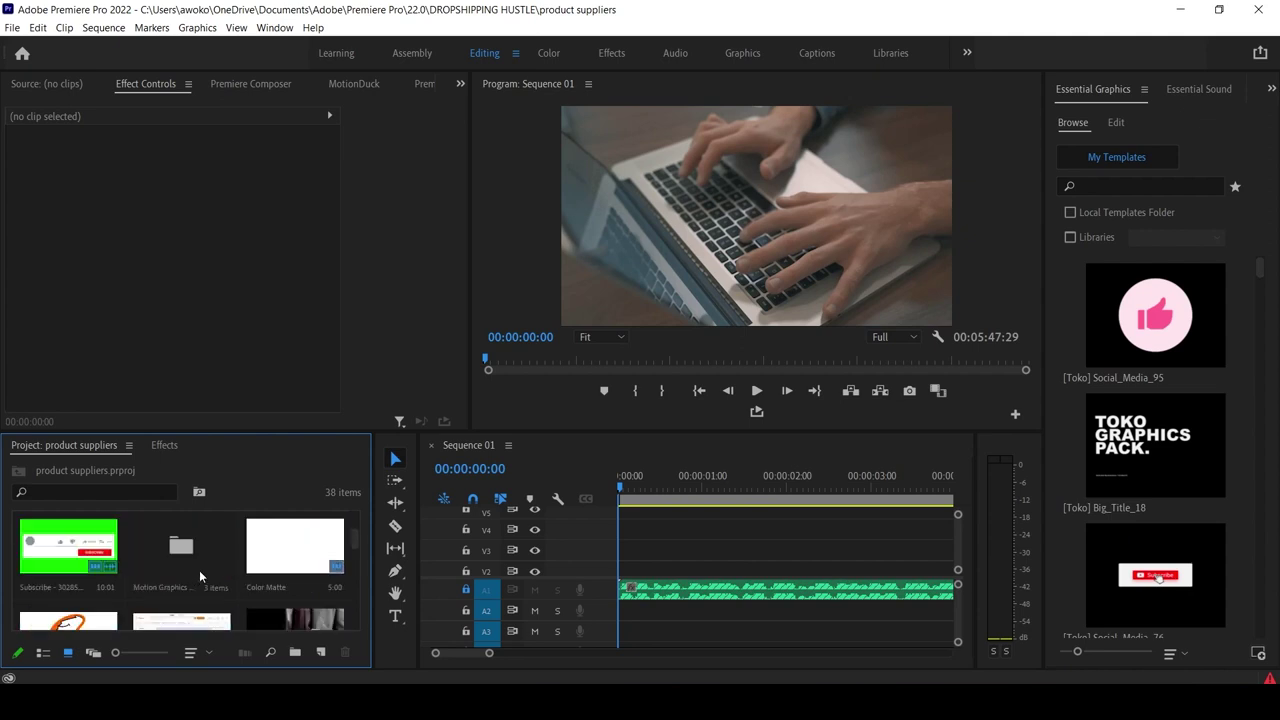
scroll(202, 572, up, 2)
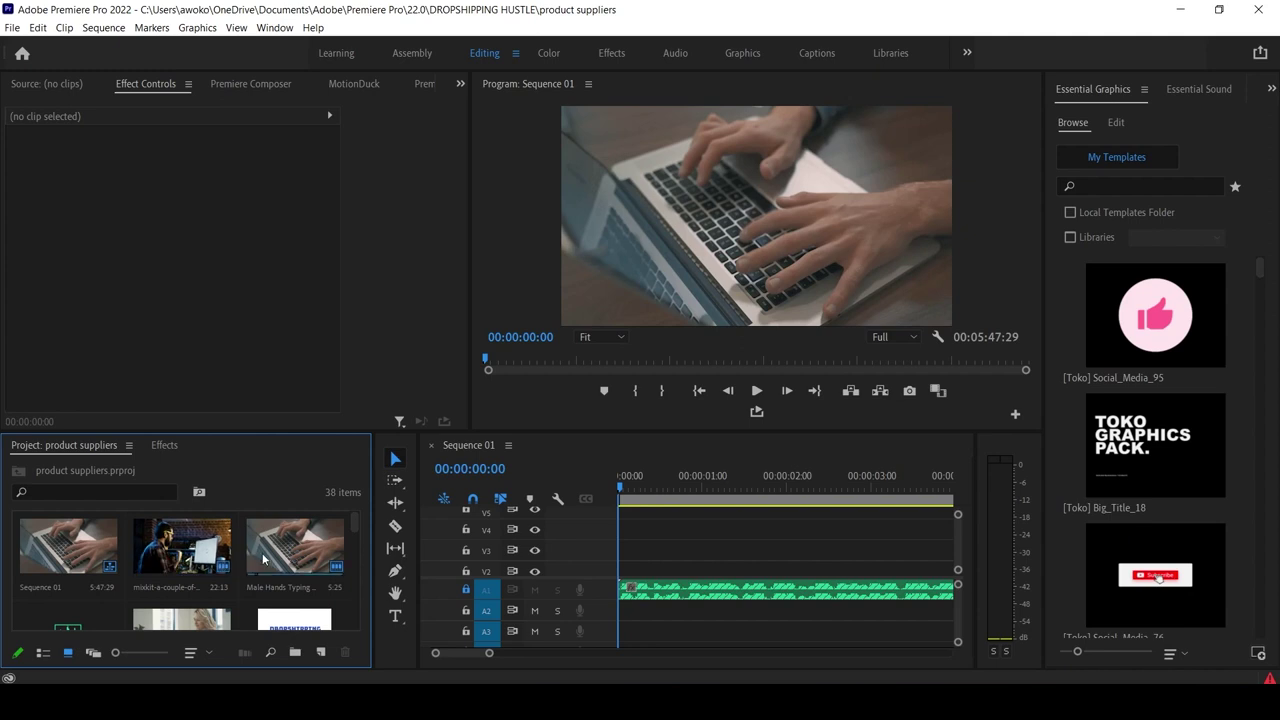
click(104, 27)
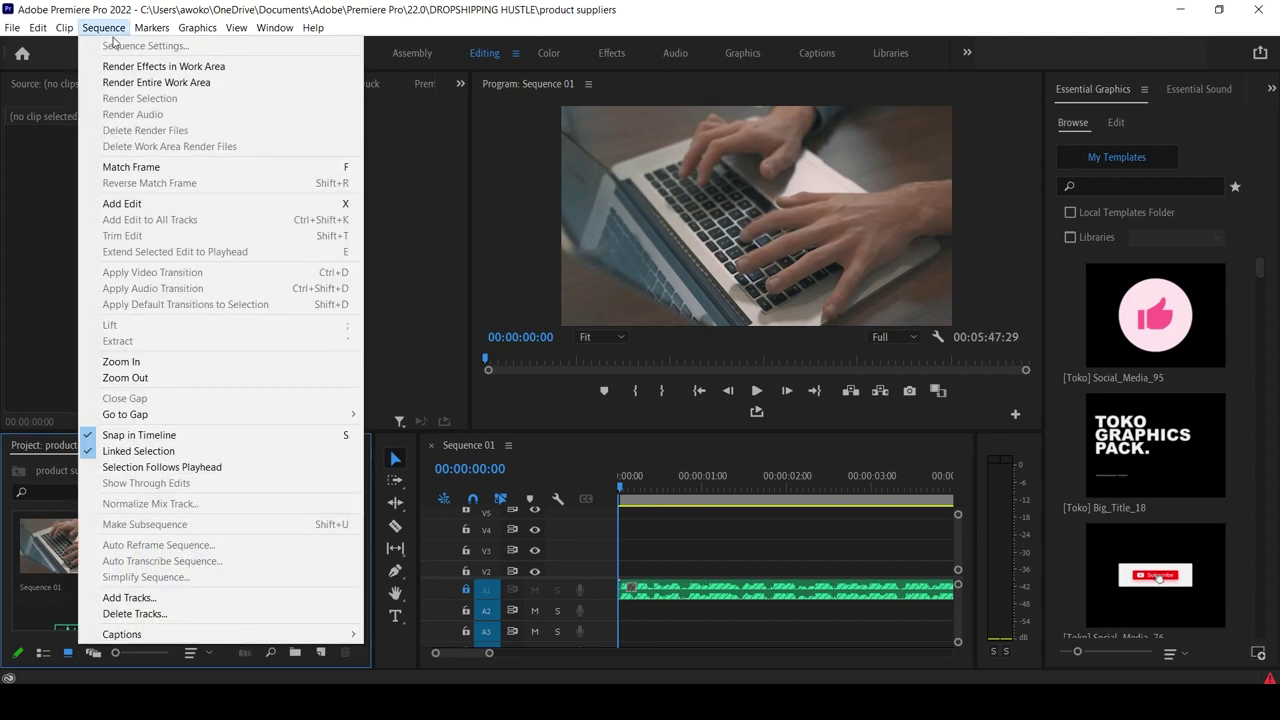
click(388, 285)
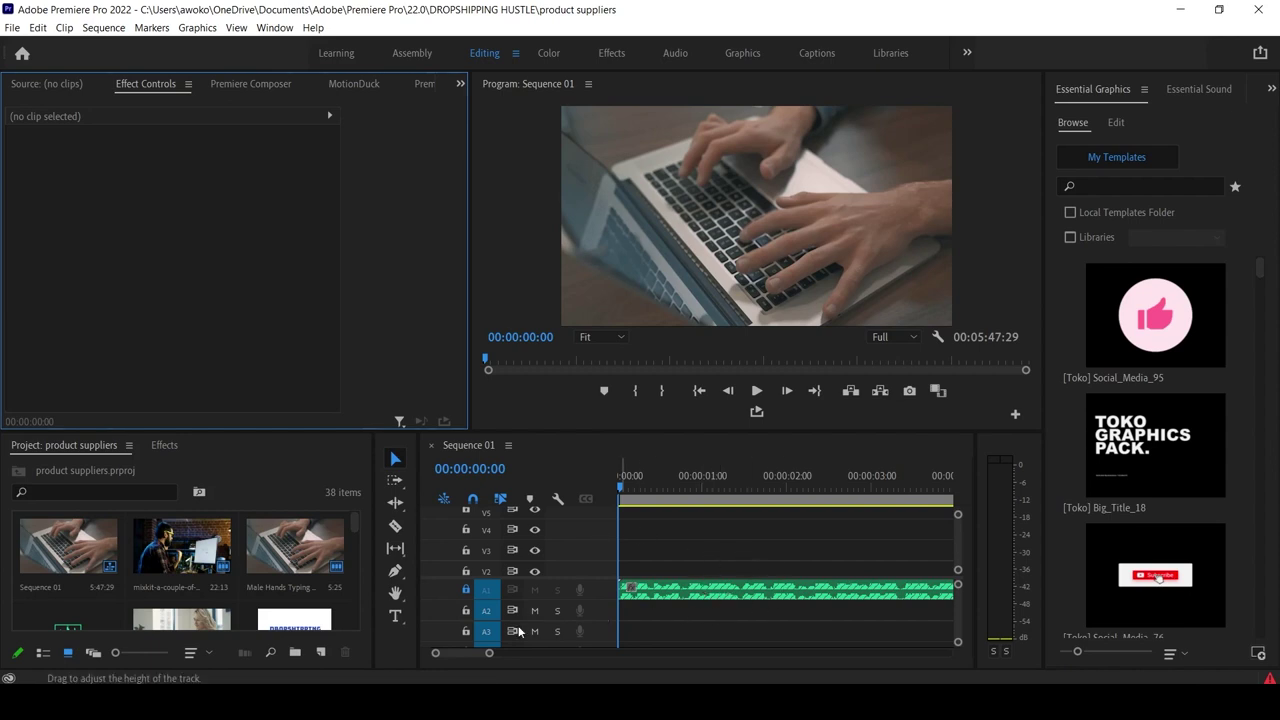
scroll(305, 571, down, 5)
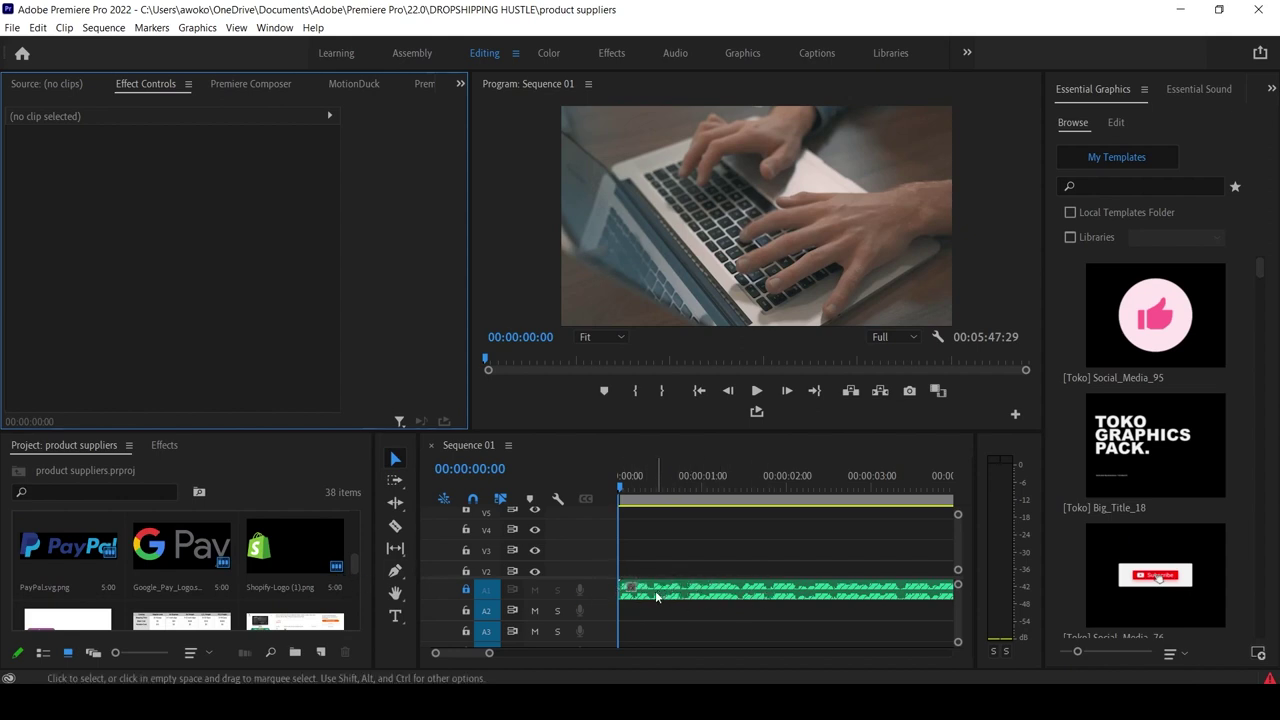
Switch off the output of video tracks V2, V3, V4 and V5 in Sequence 01.
click(536, 571)
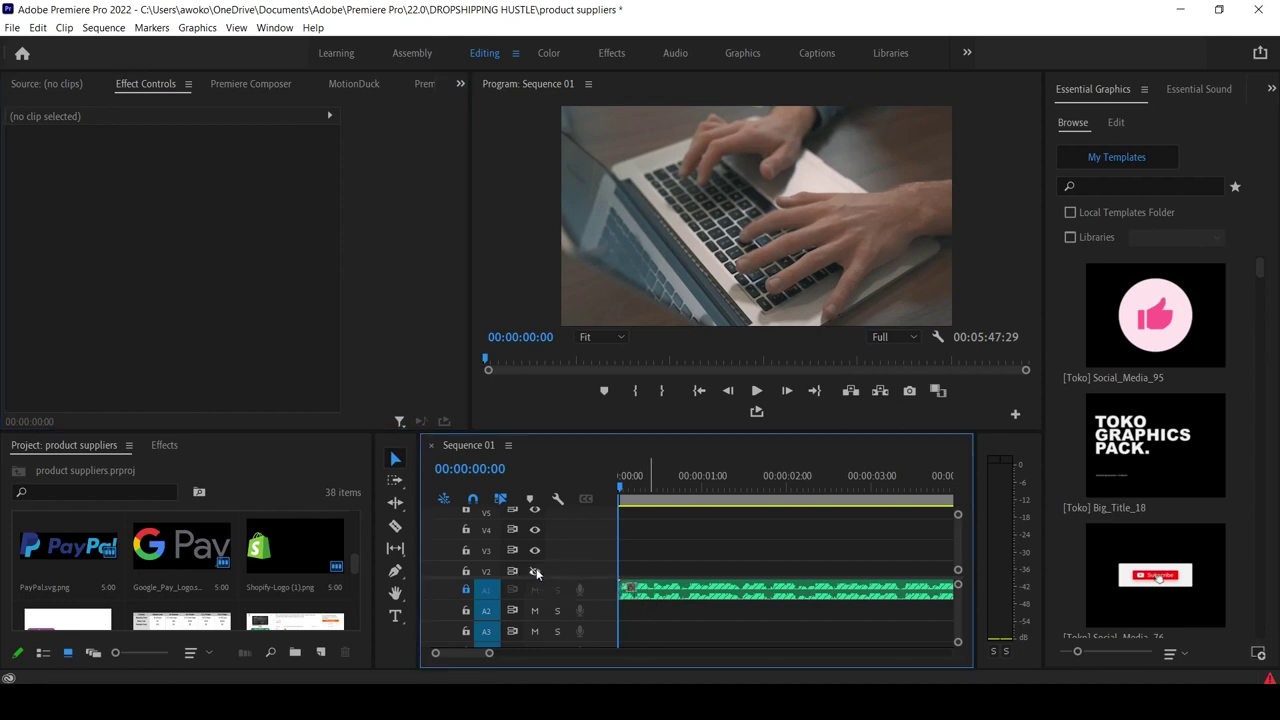
click(535, 550)
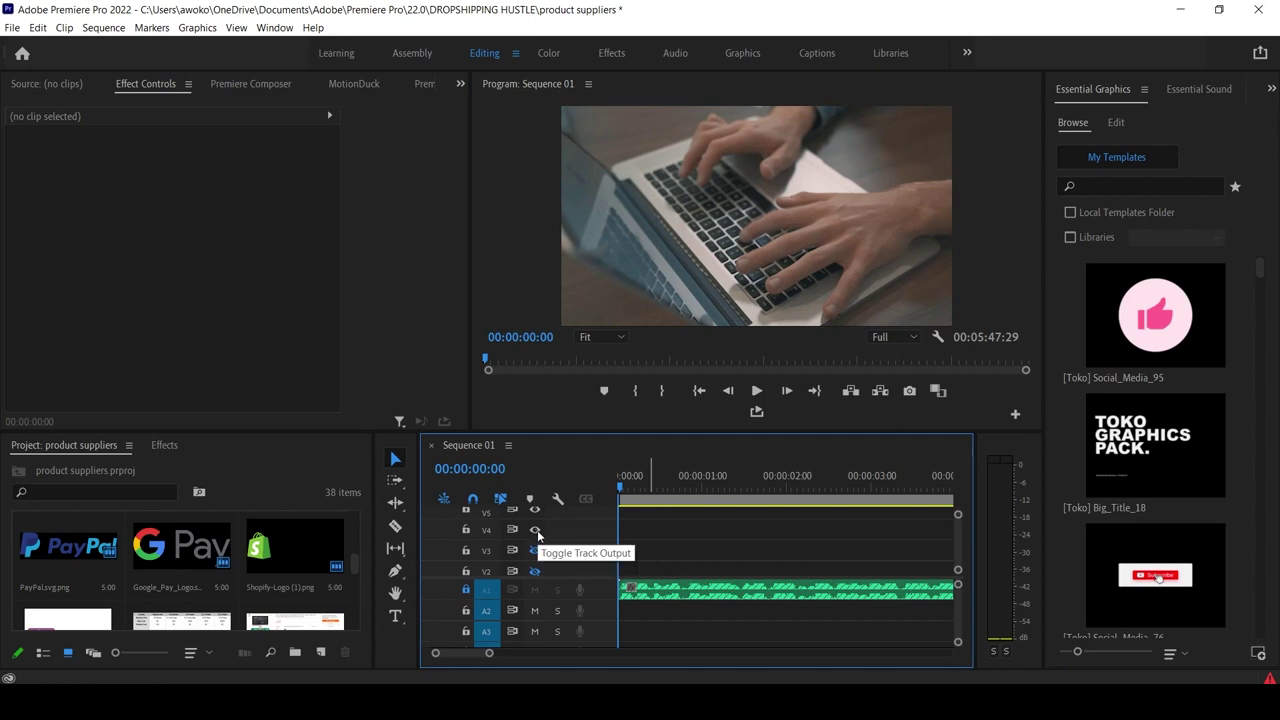
click(535, 529)
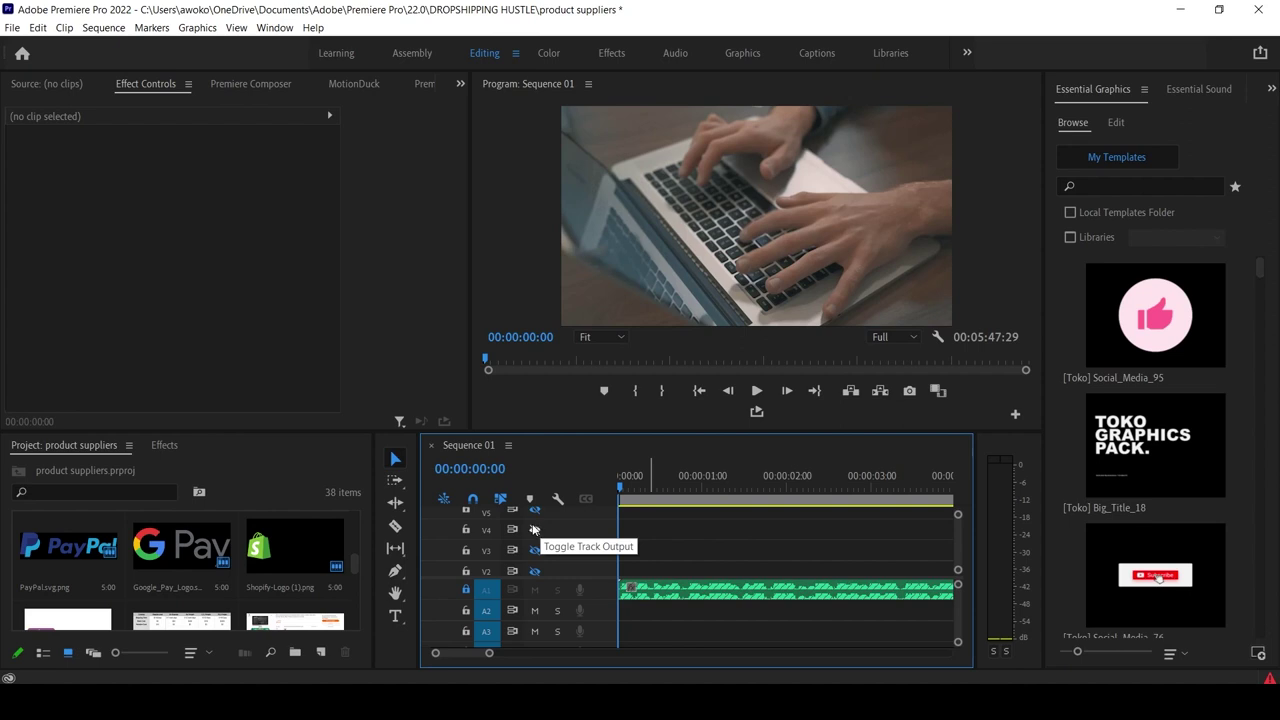
scroll(649, 530, up, 3)
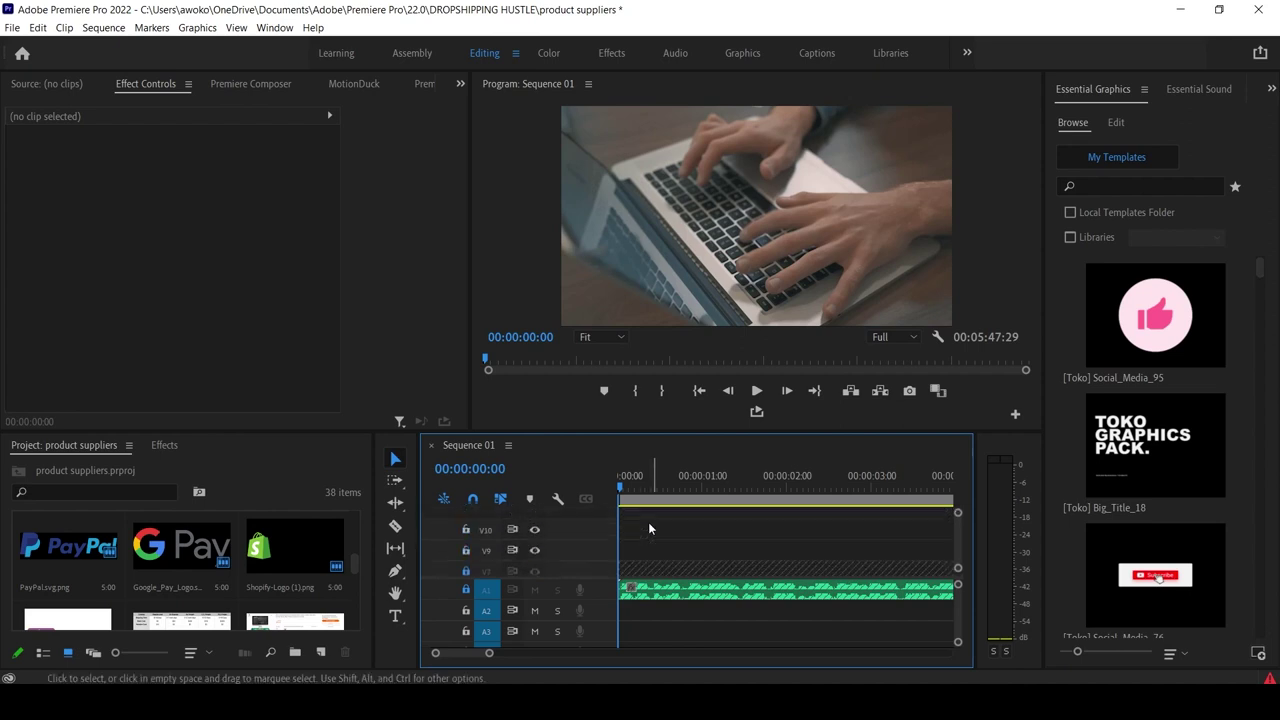
scroll(648, 522, down, 3)
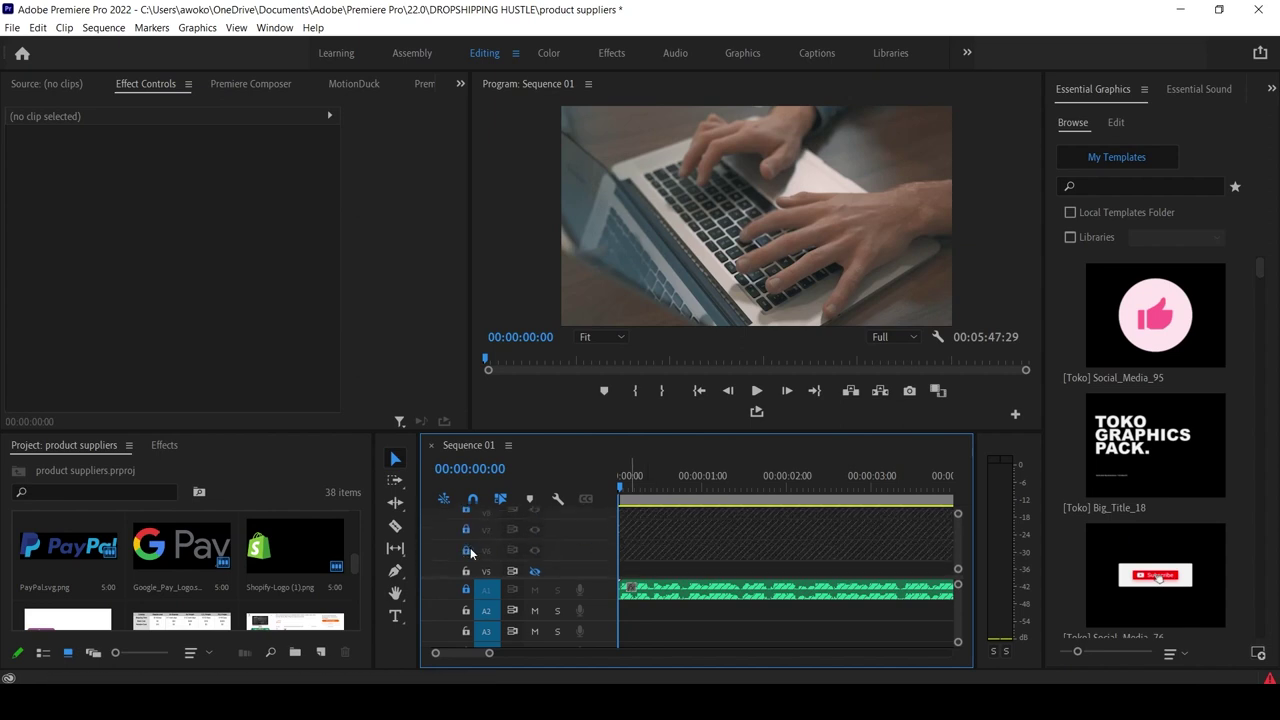
Unlock and hide video track V1 in Sequence 01, and move the playhead to 00:00:14:21.
scroll(470, 535, up, 2)
scroll(470, 535, up, 2)
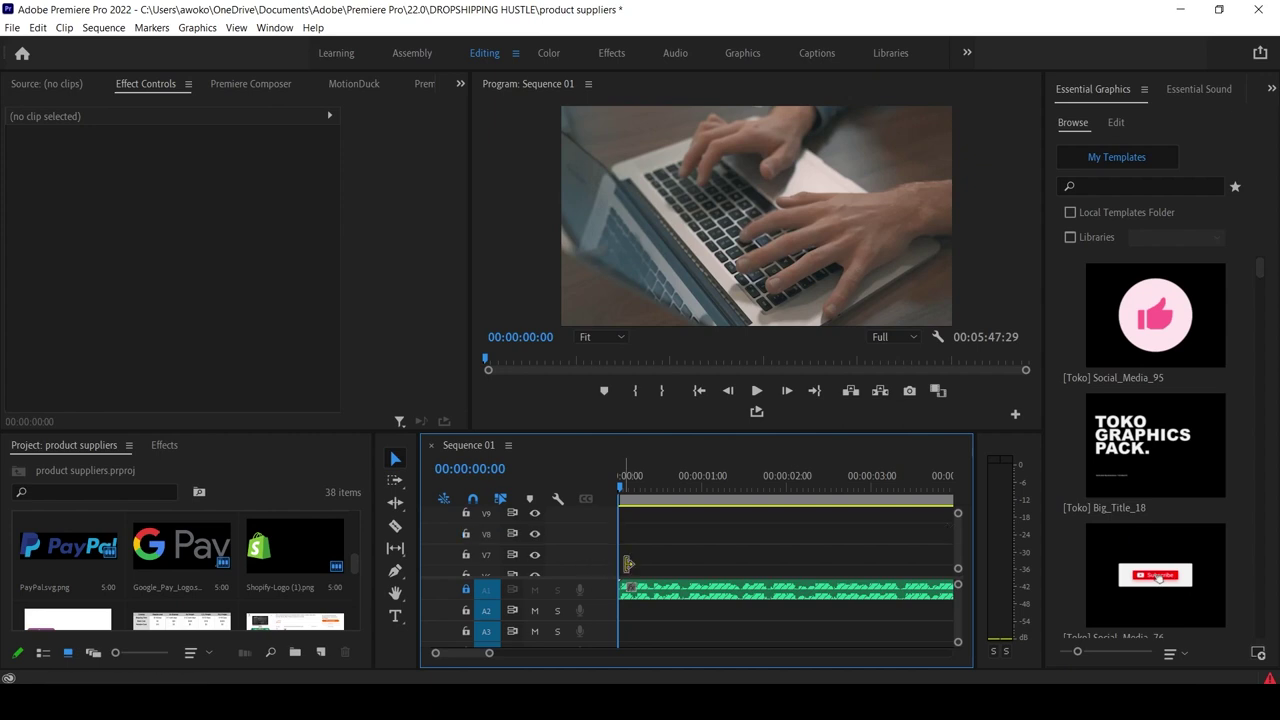
scroll(659, 529, down, 3)
scroll(663, 544, down, 3)
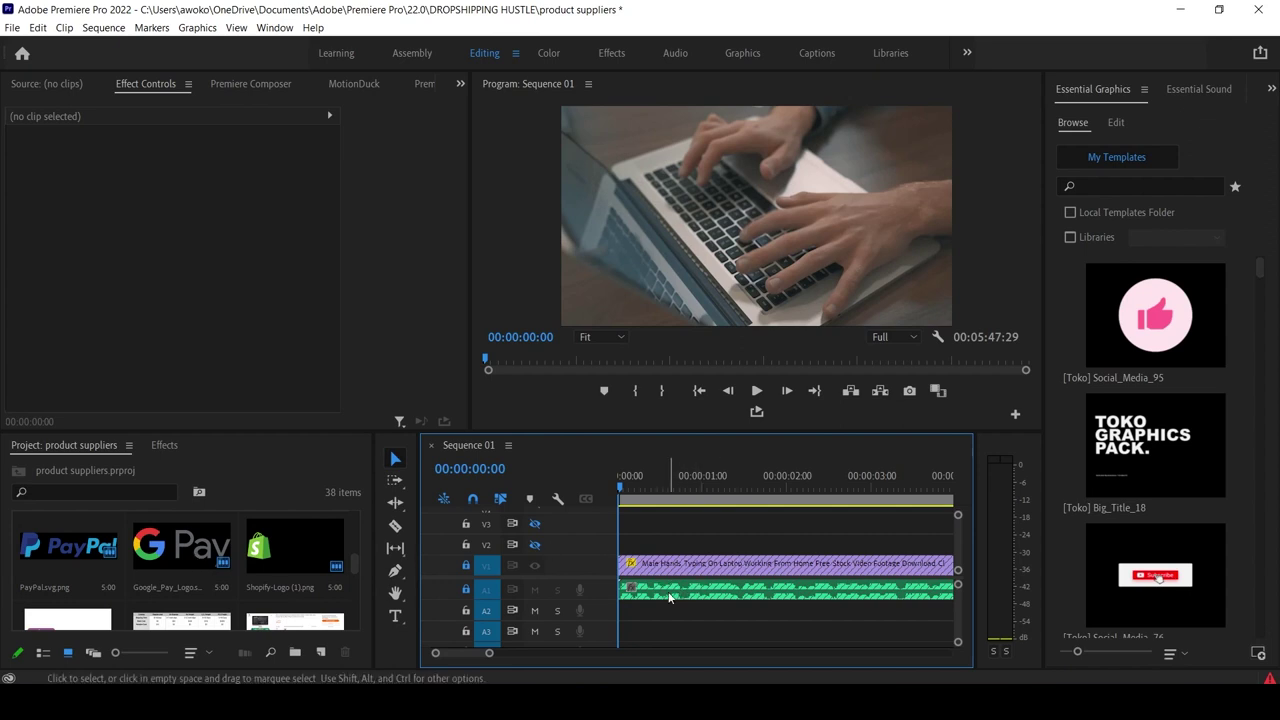
click(505, 362)
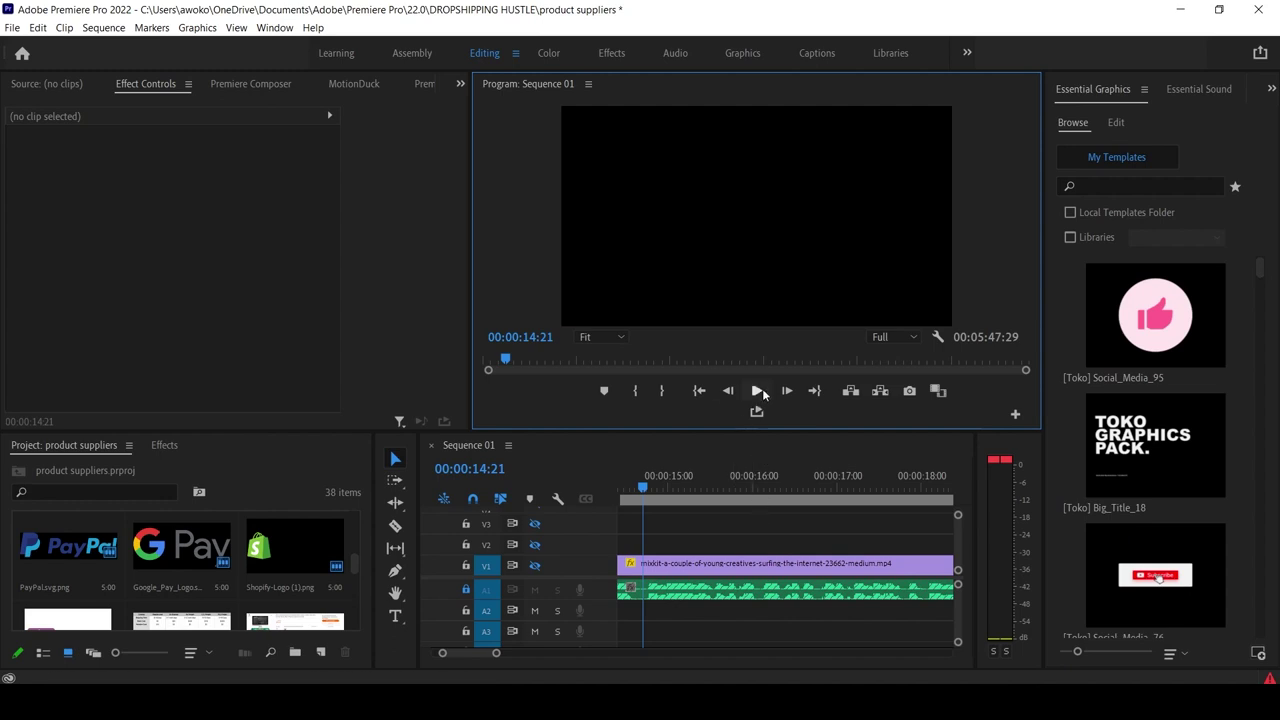
click(696, 598)
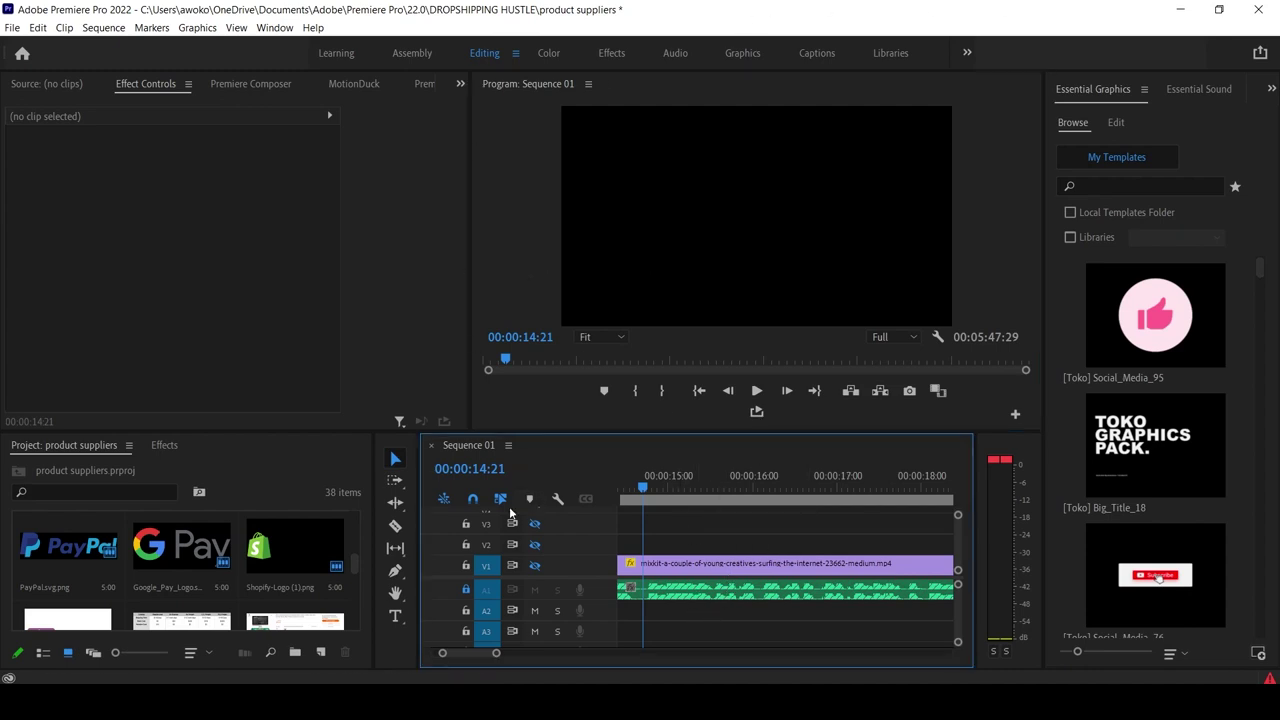
Create a new sequence named Sequence 02 with the Custom editing mode and a timebase of 30.00 frames/second.
click(321, 653)
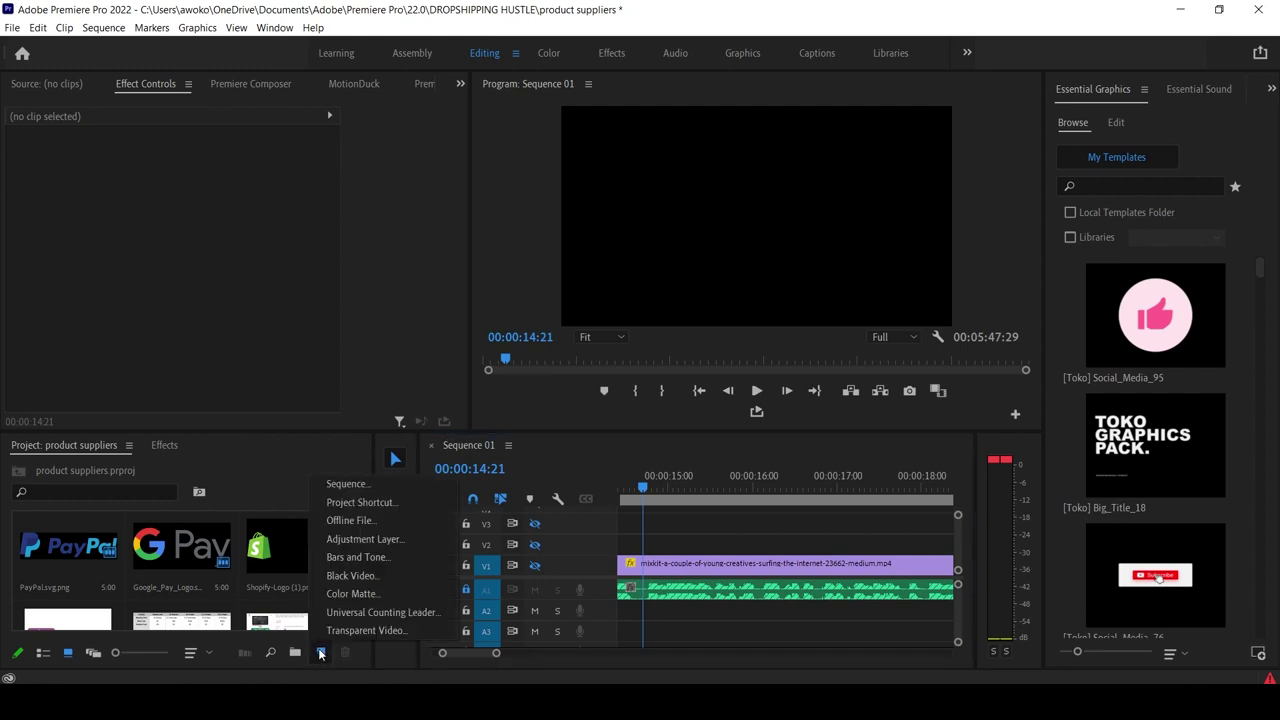
click(352, 484)
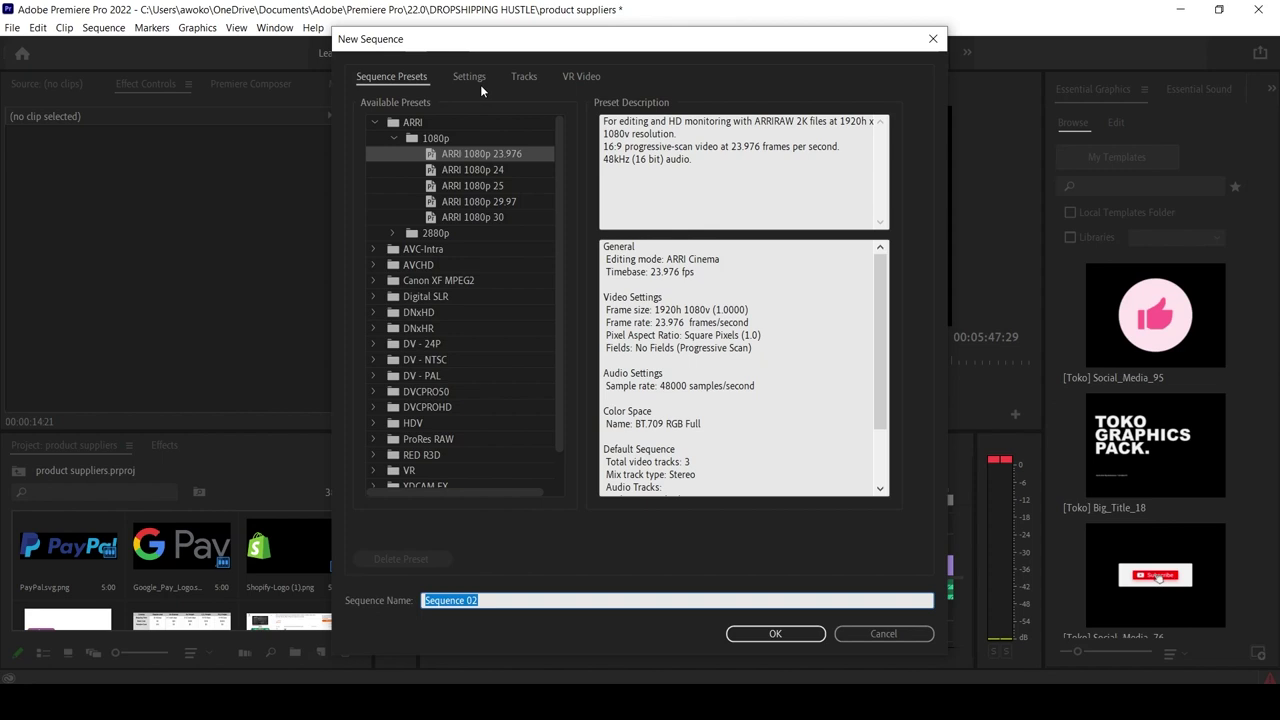
click(470, 80)
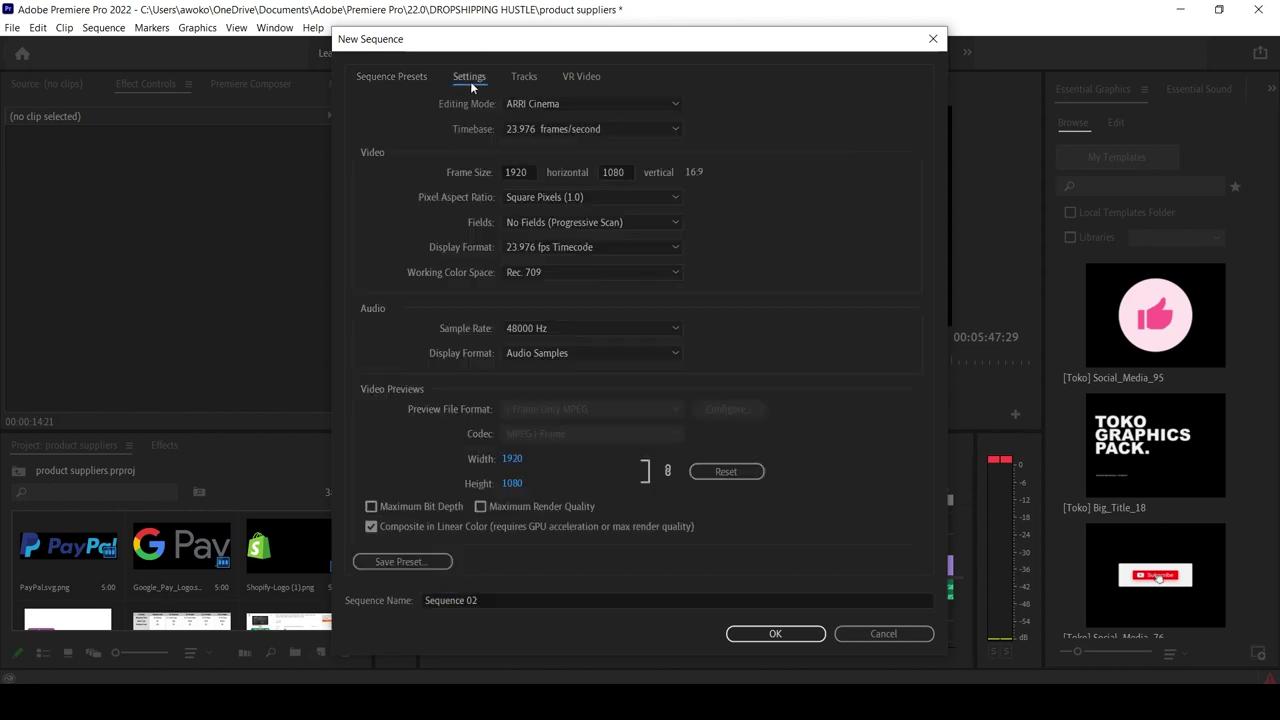
click(534, 106)
scroll(571, 153, up, 1)
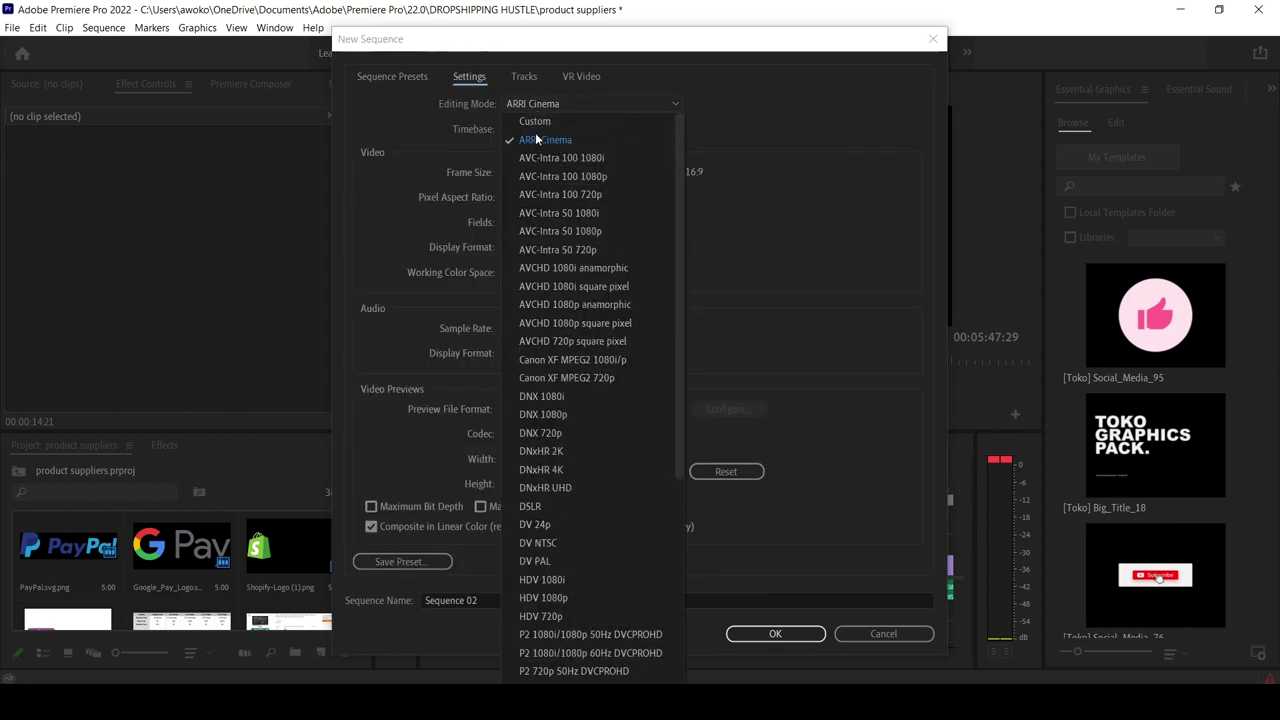
click(542, 120)
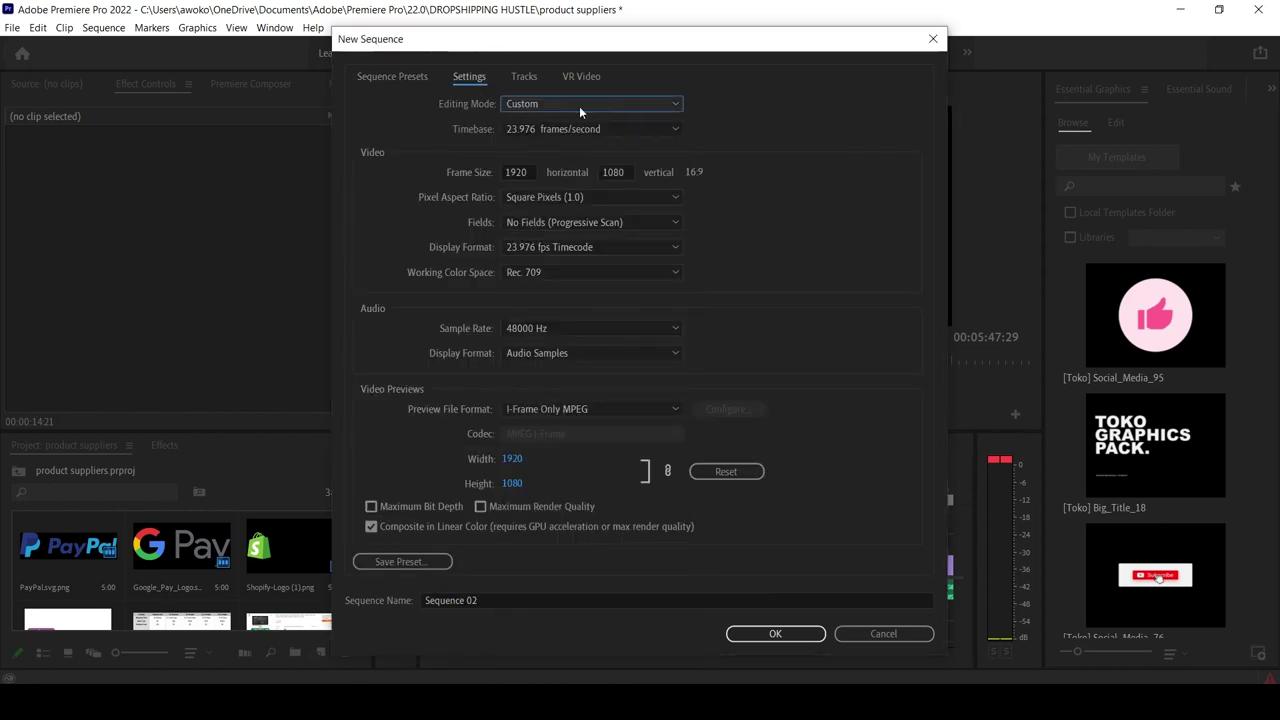
click(579, 106)
click(538, 120)
click(579, 132)
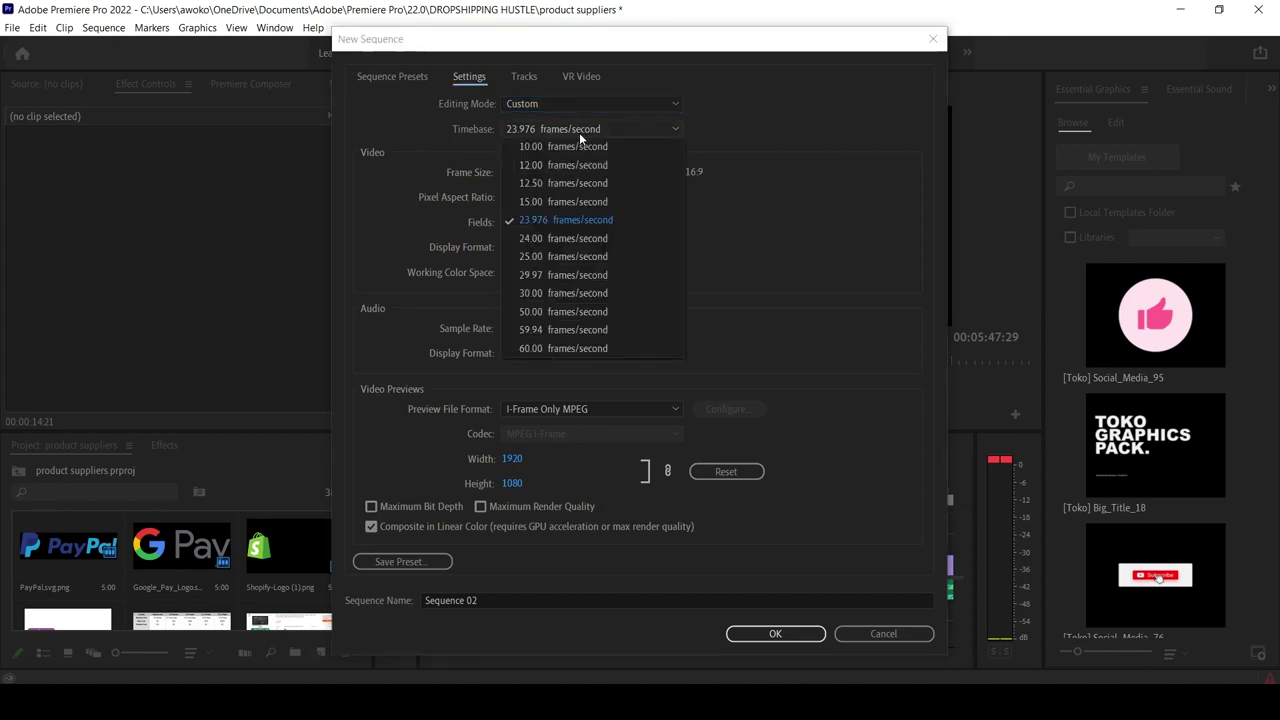
click(549, 293)
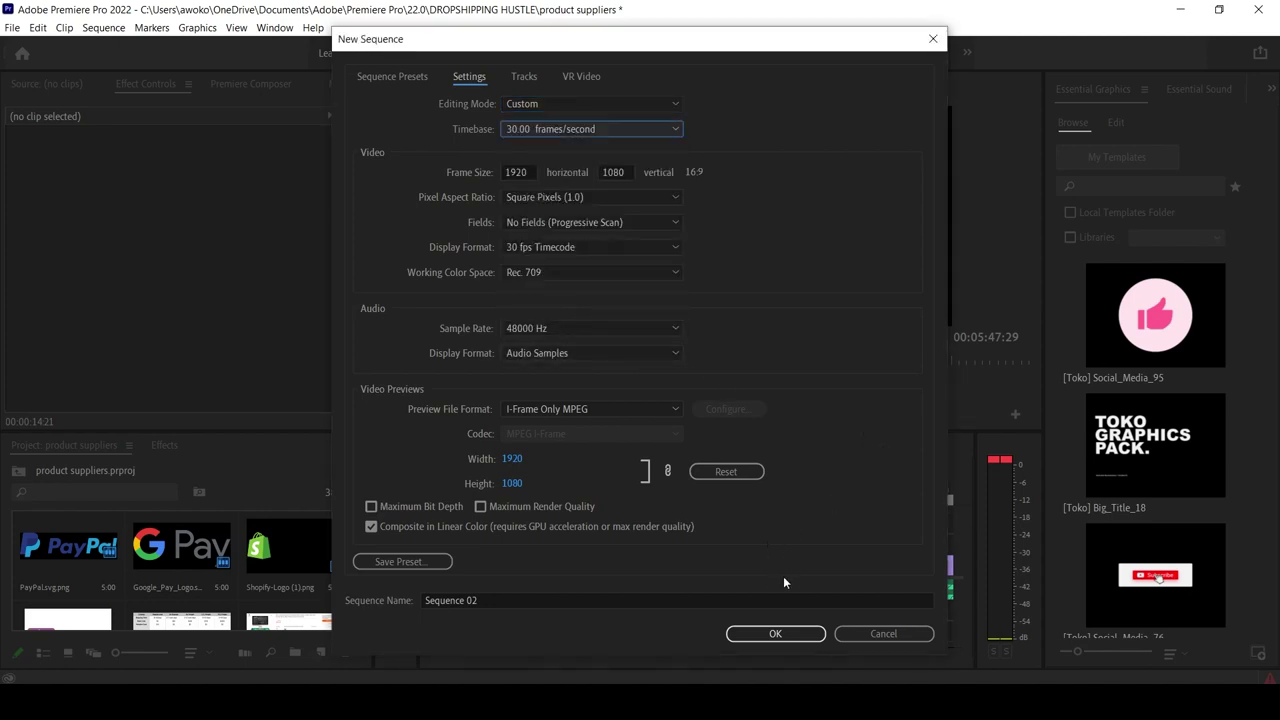
click(778, 634)
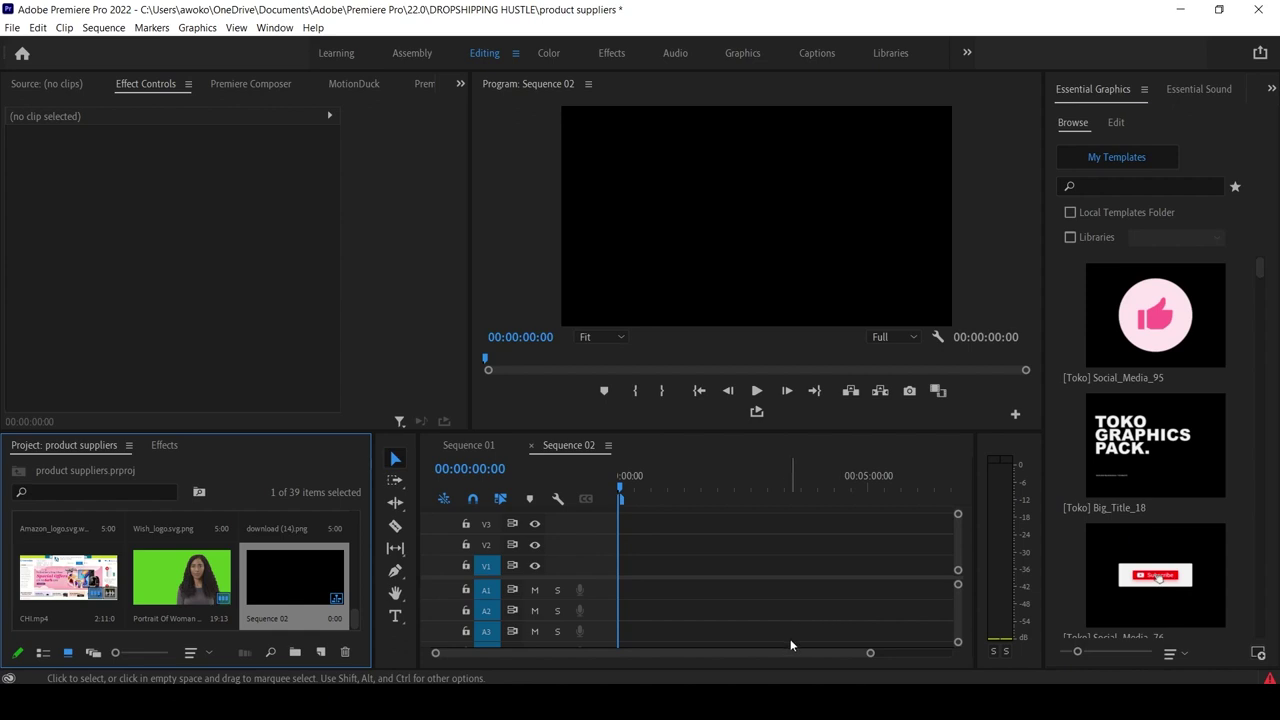
Place the product1.wav voice-over on audio track A1 at the start of Sequence 02.
scroll(222, 620, up, 2)
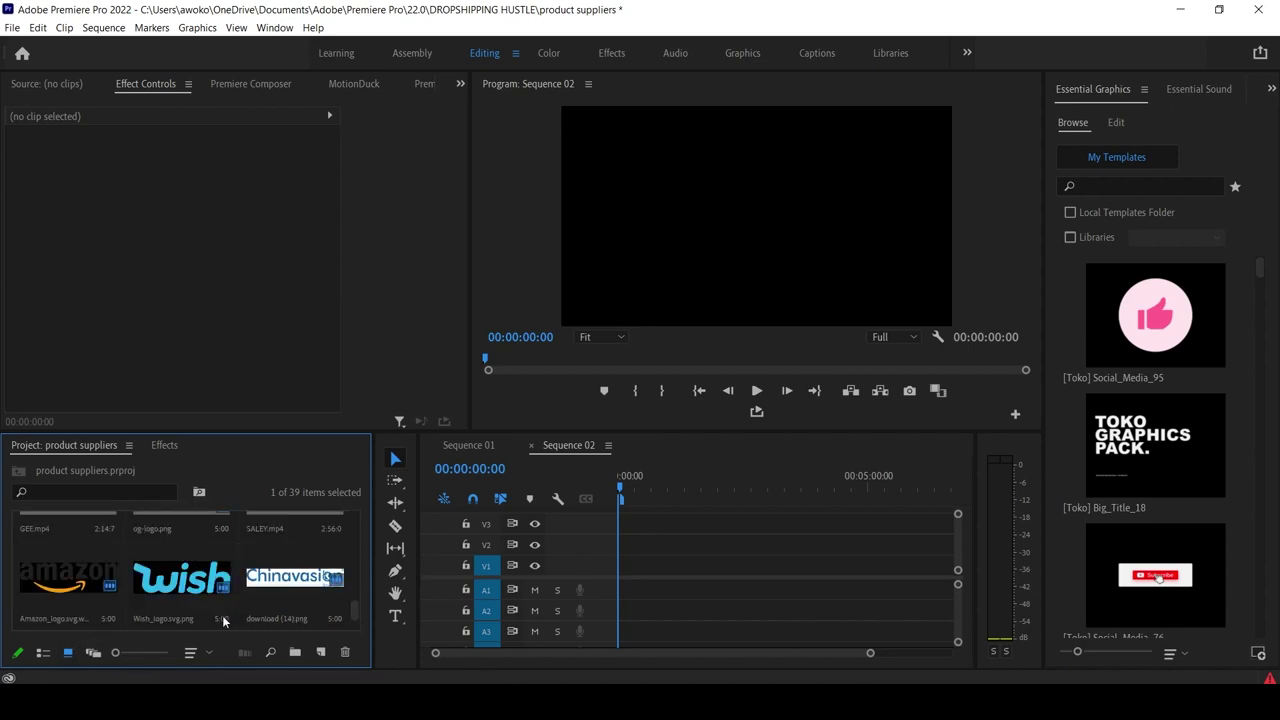
scroll(222, 613, up, 8)
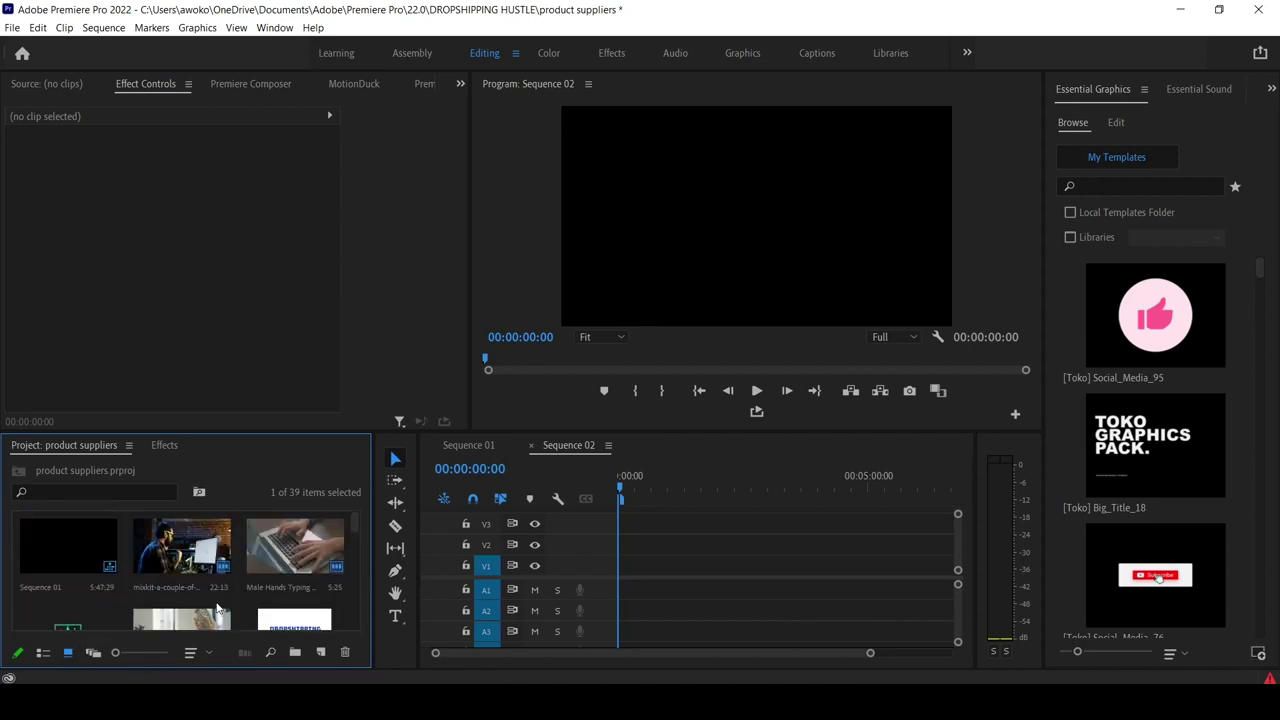
scroll(123, 583, down, 2)
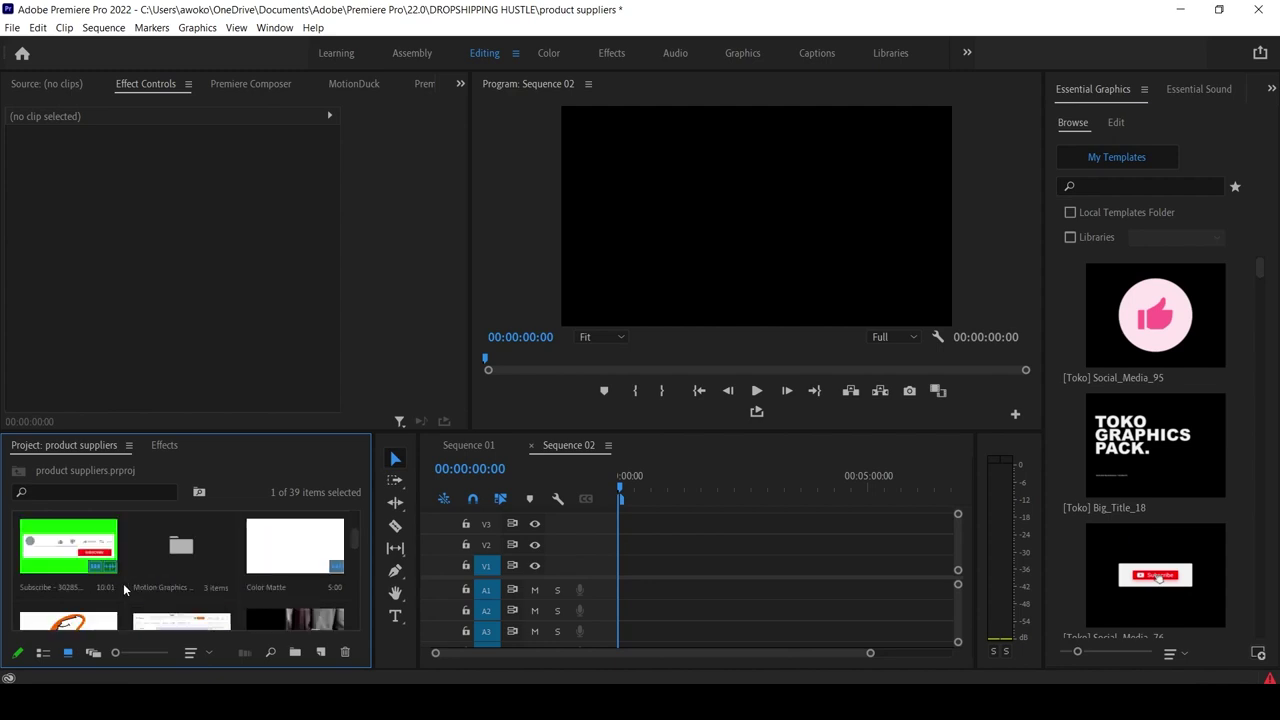
scroll(123, 583, up, 2)
scroll(150, 565, down, 2)
drag(68, 545, 625, 598)
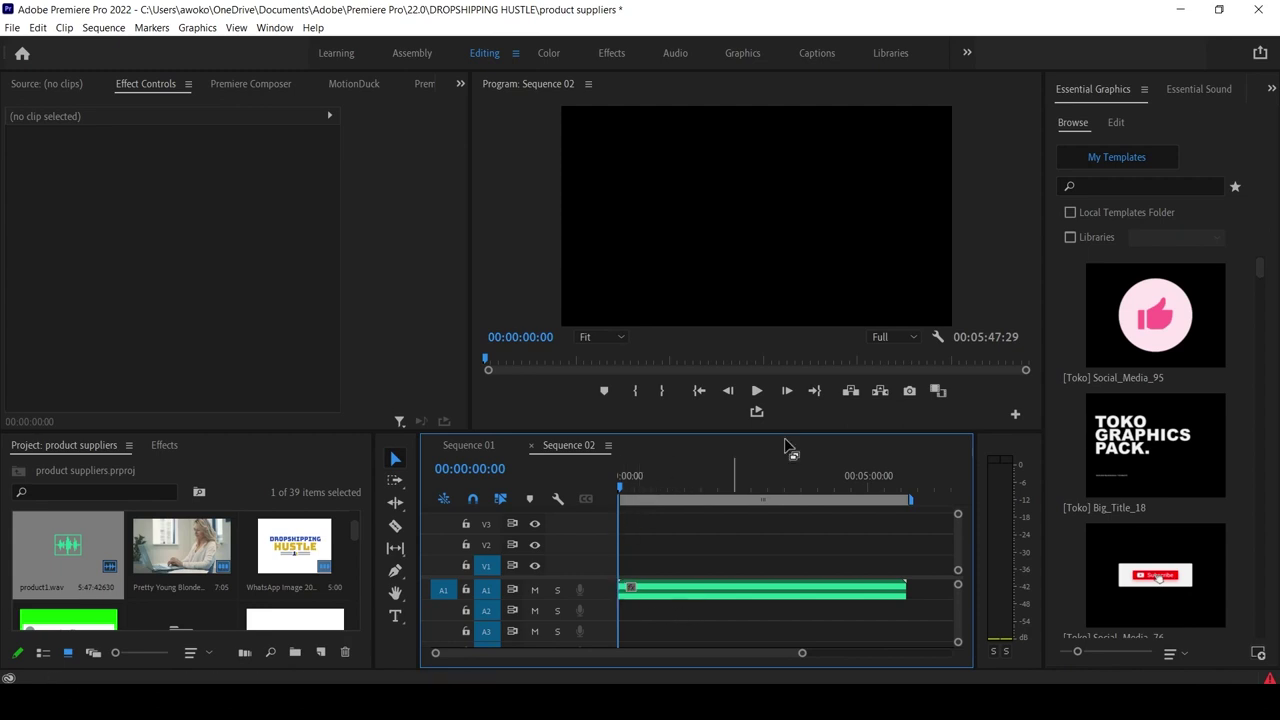
Play the voice-over up to 00:00:16:02, then zoom the timeline in and make track A1 taller to show its waveform.
click(757, 391)
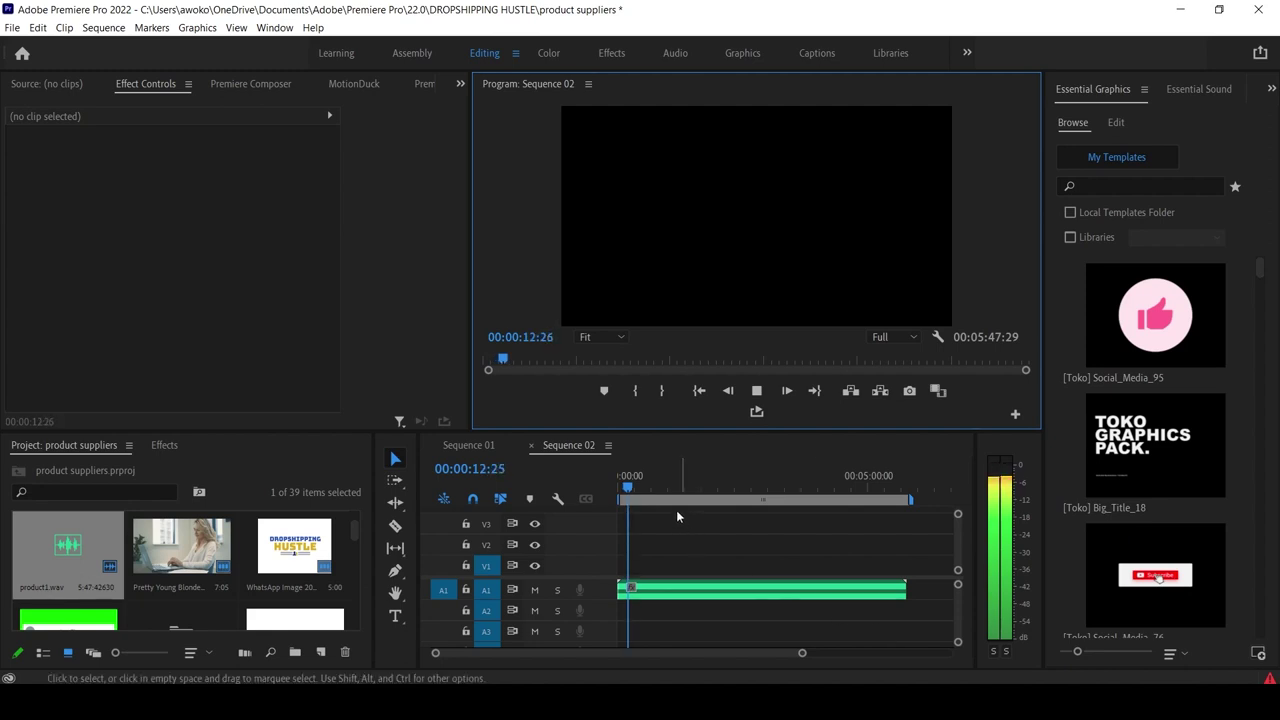
click(758, 391)
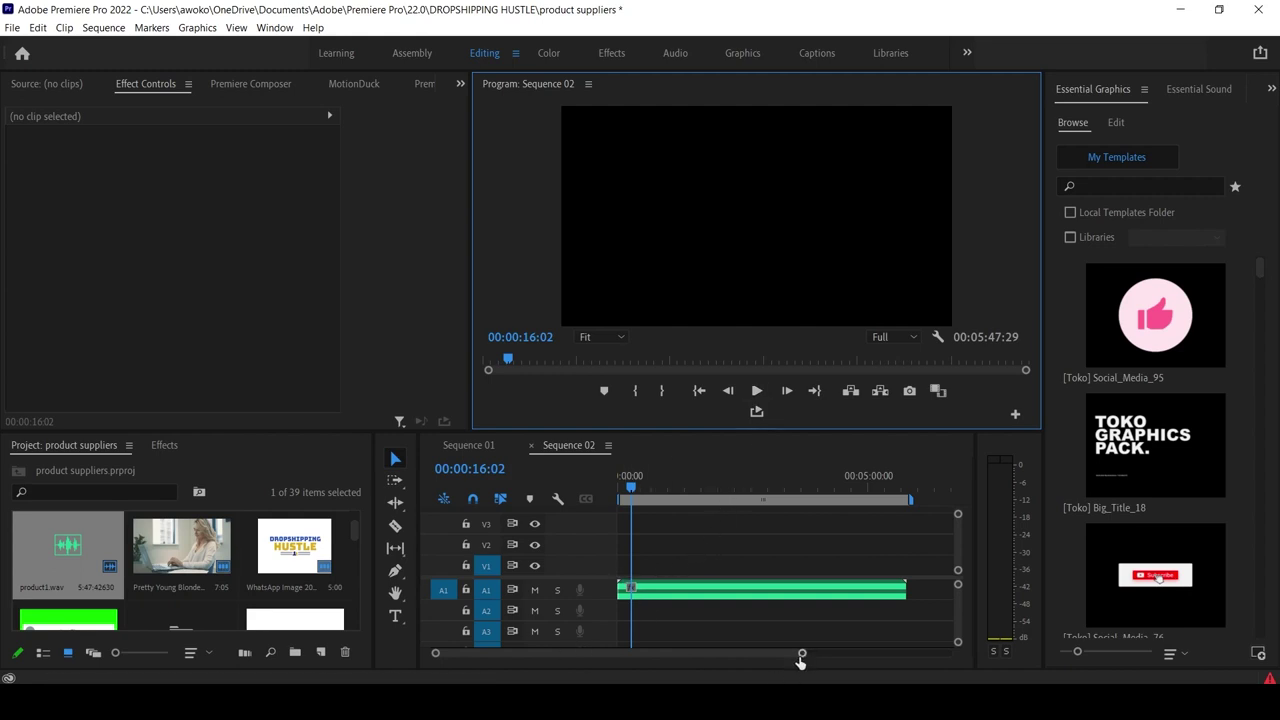
drag(803, 656, 647, 681)
drag(556, 598, 554, 608)
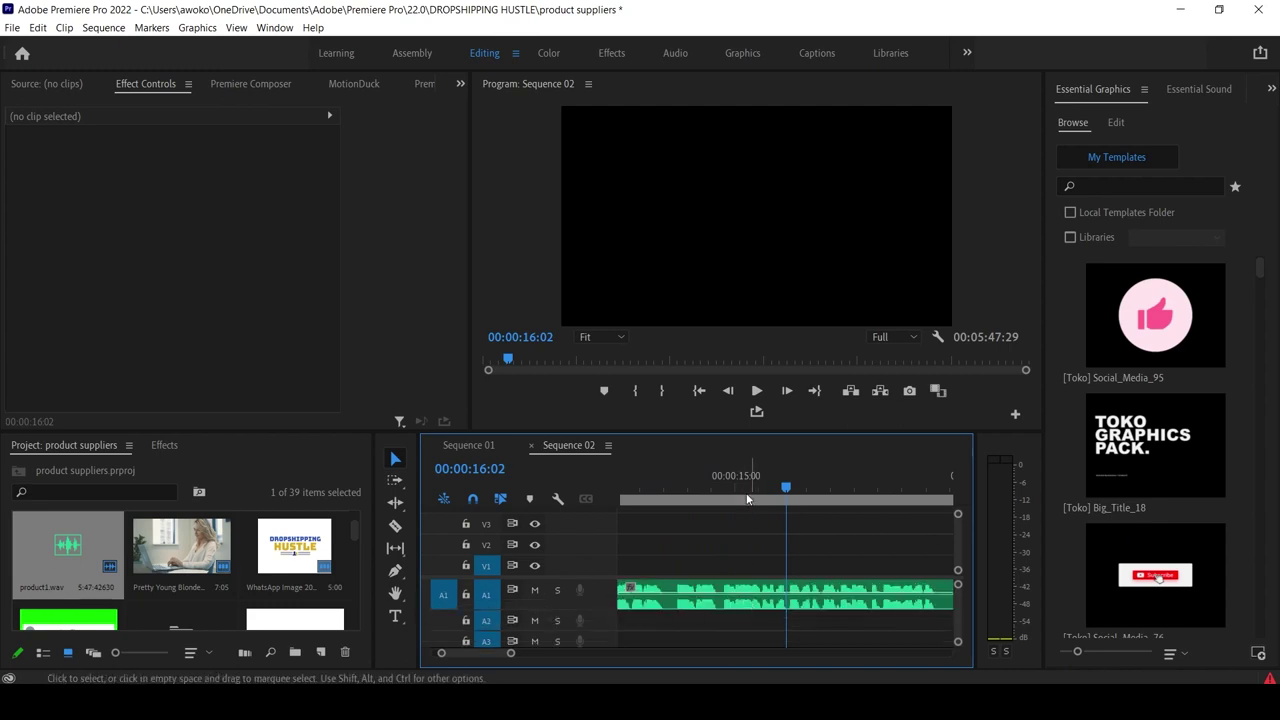
Return the playhead to the start of Sequence 02 and play the voice-over up to 00:00:04:28.
click(701, 392)
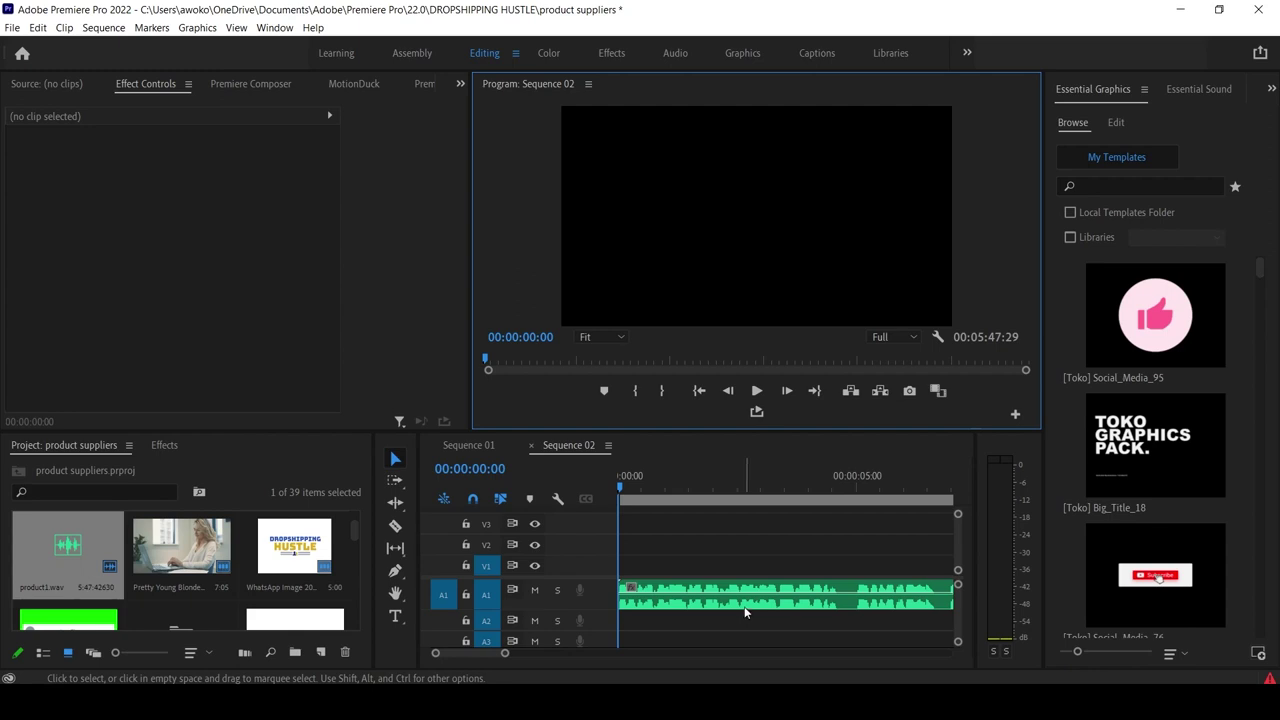
click(619, 486)
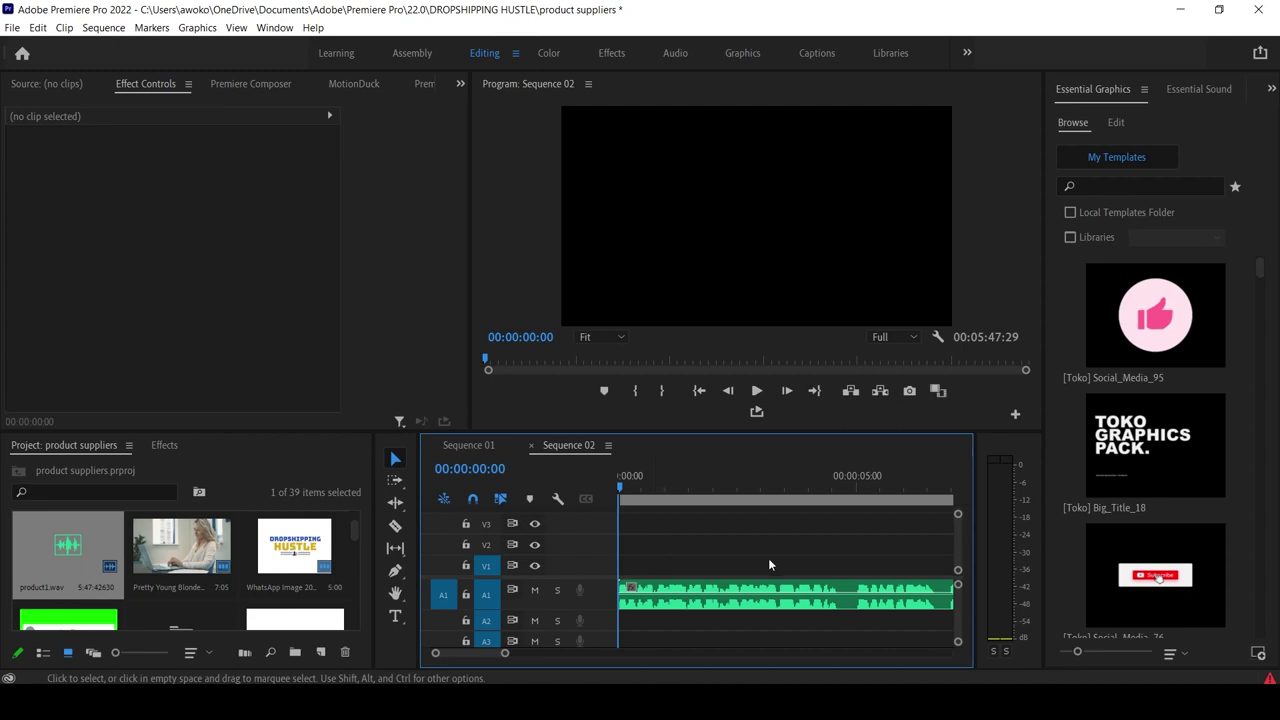
click(757, 391)
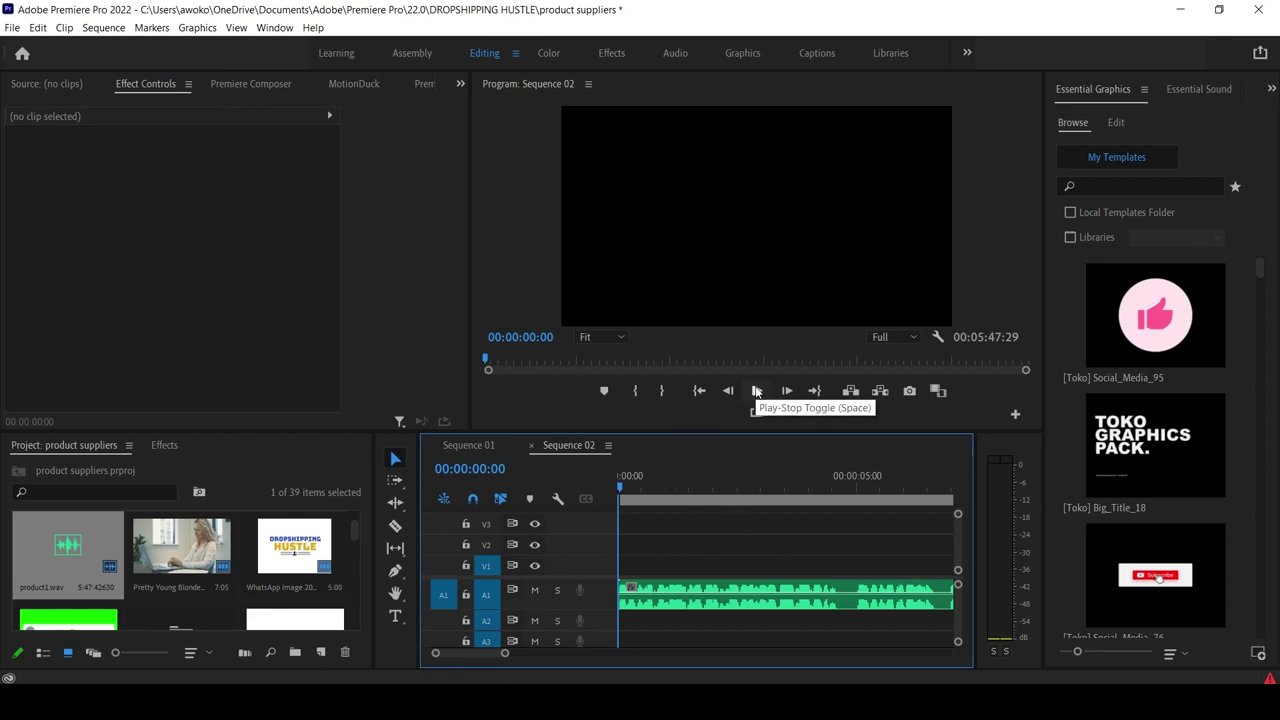
click(757, 391)
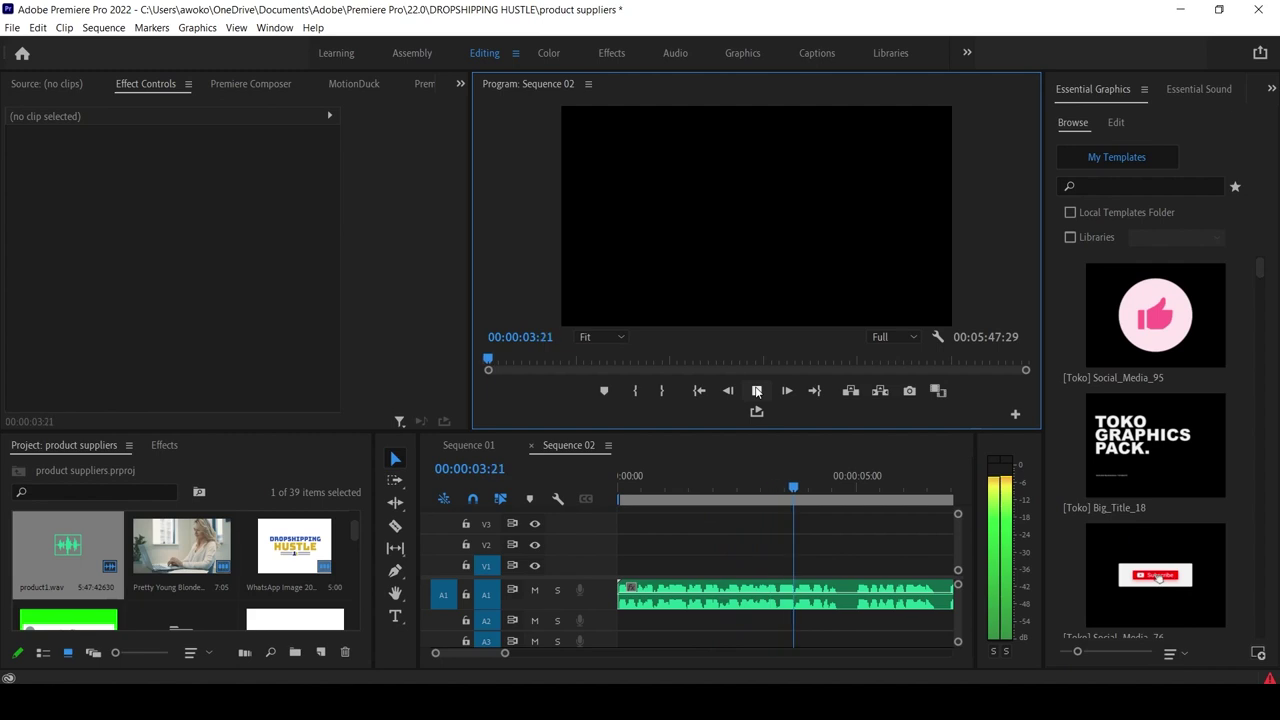
click(757, 392)
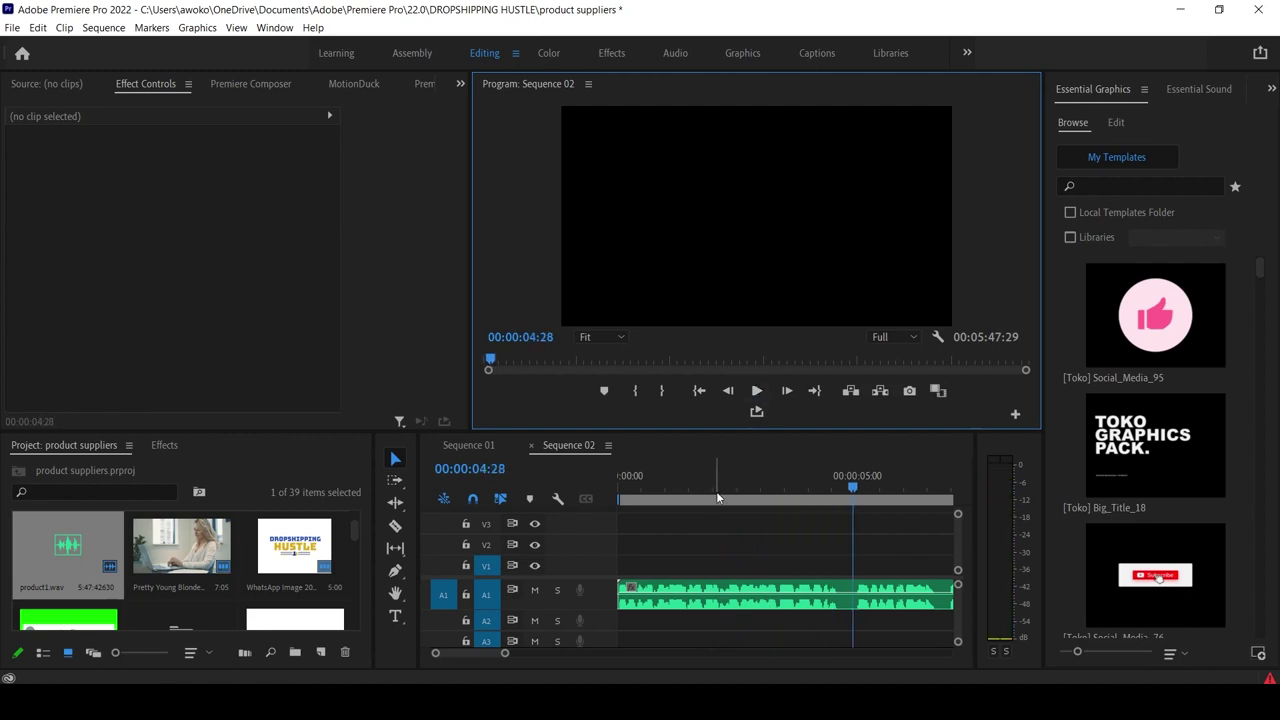
Check the opening of the UK SUPP script in Word, and play Sequence 02 in Premiere Pro from the start up to 00:00:04:22.
key(alt+Tab)
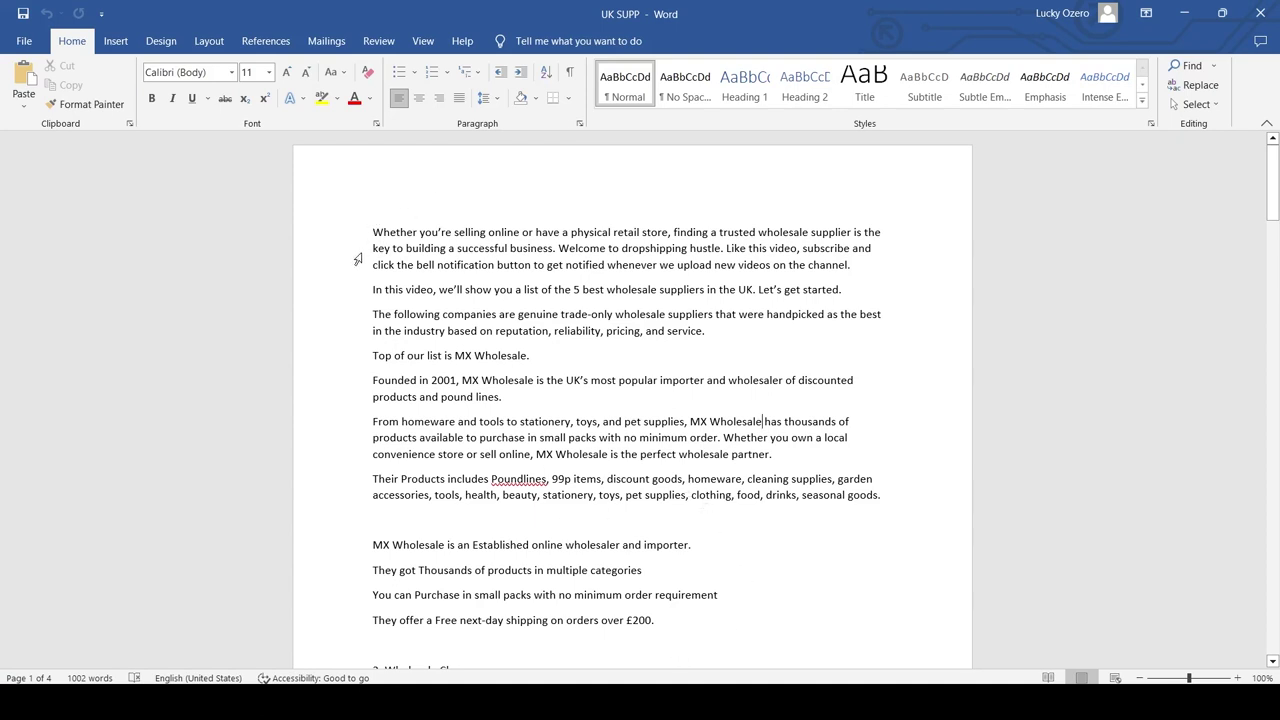
click(24, 41)
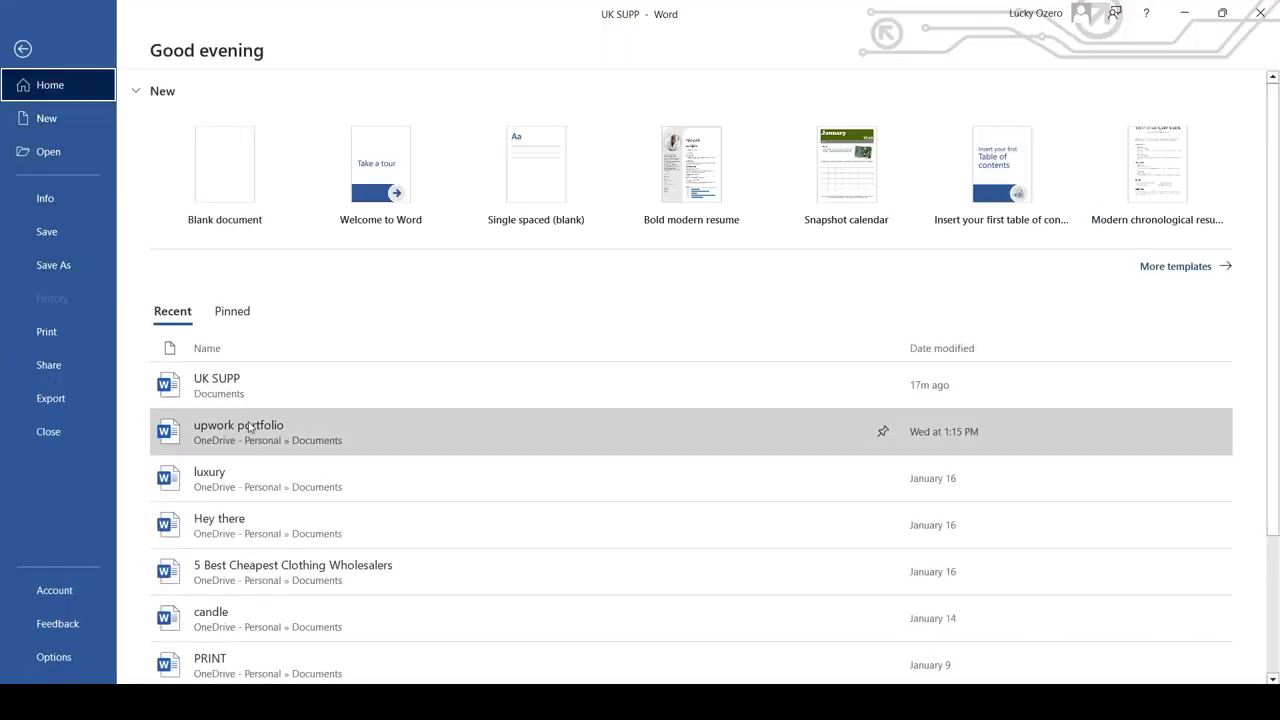
click(22, 48)
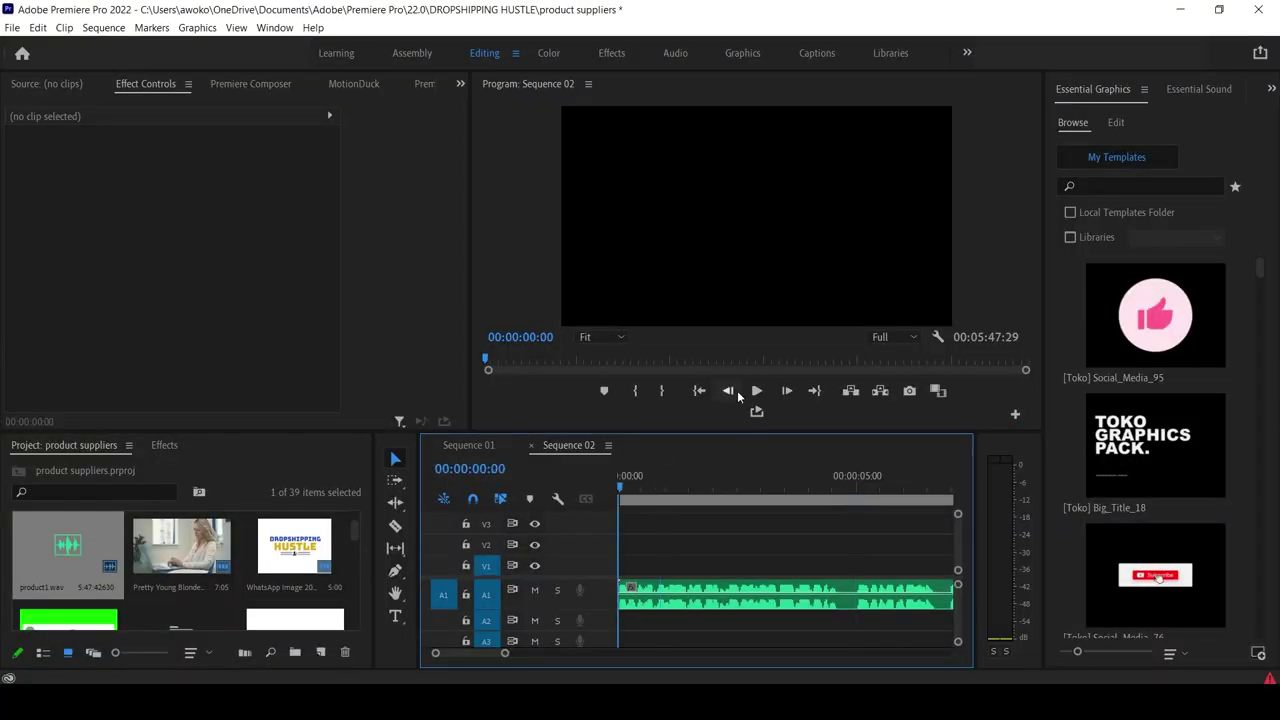
click(756, 391)
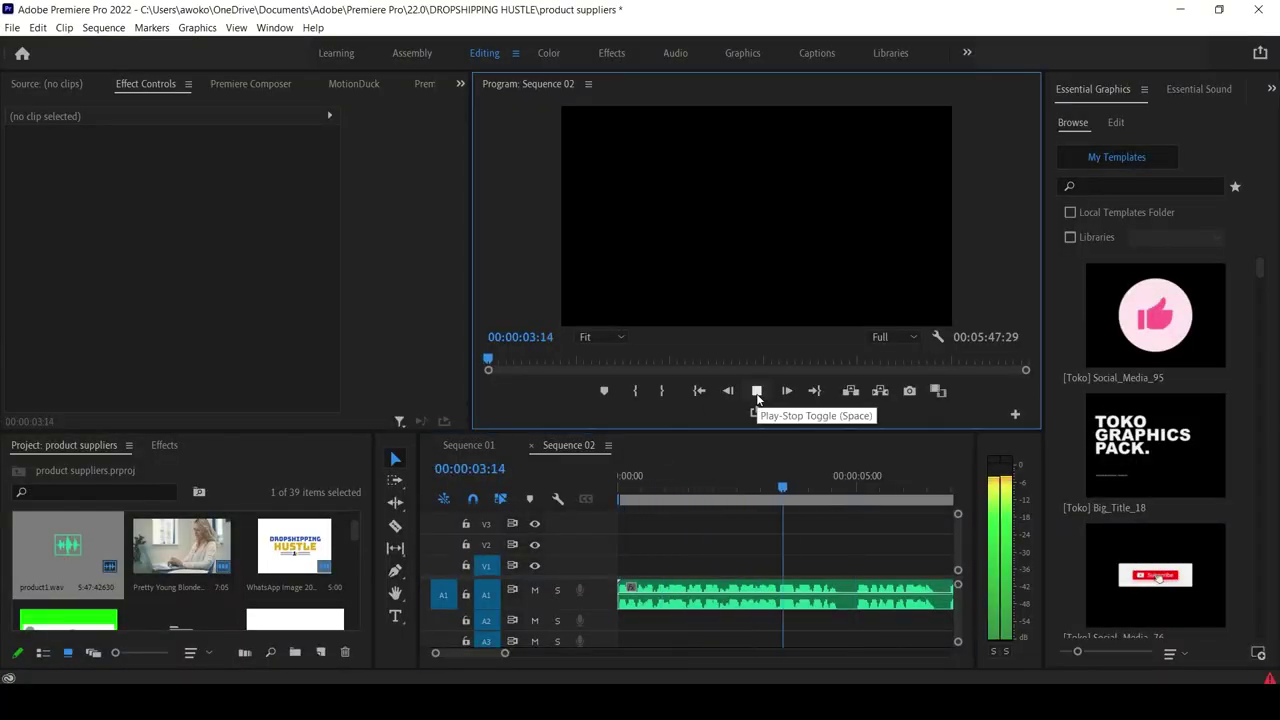
click(757, 396)
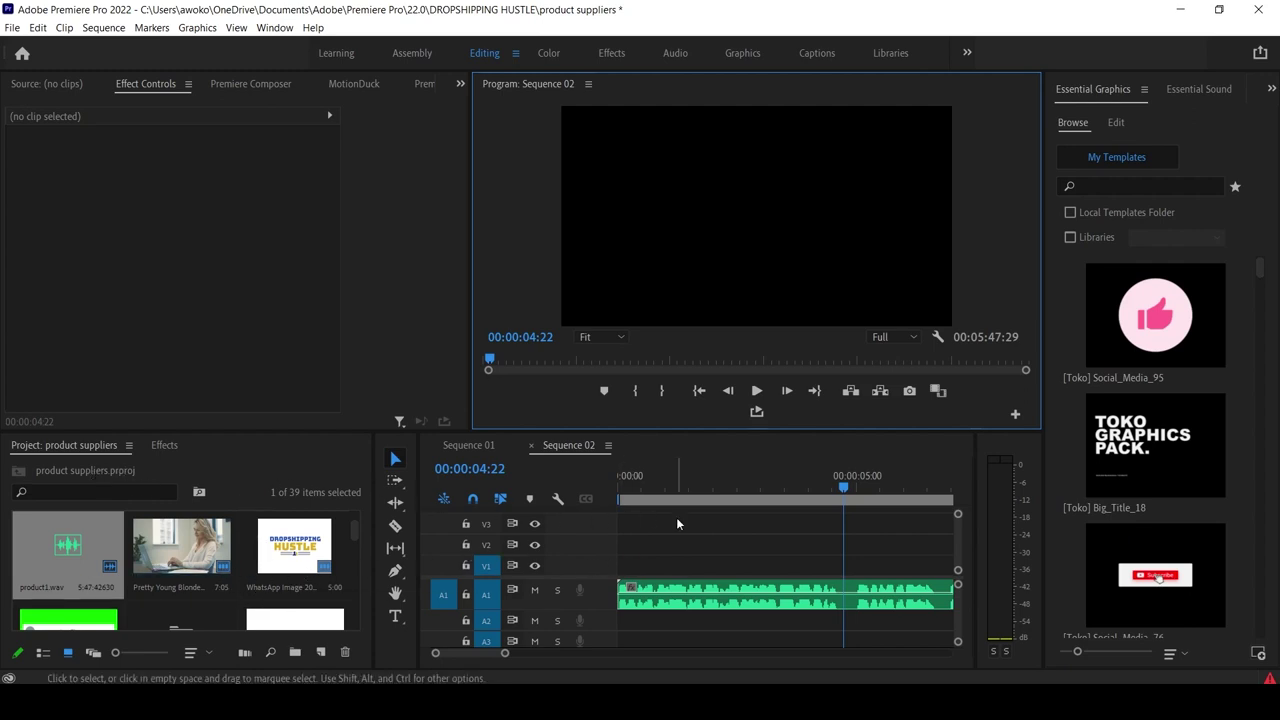
Enable the output of video track V1 in Sequence 01 and play the sequence from the start up to 00:00:05:11.
click(471, 443)
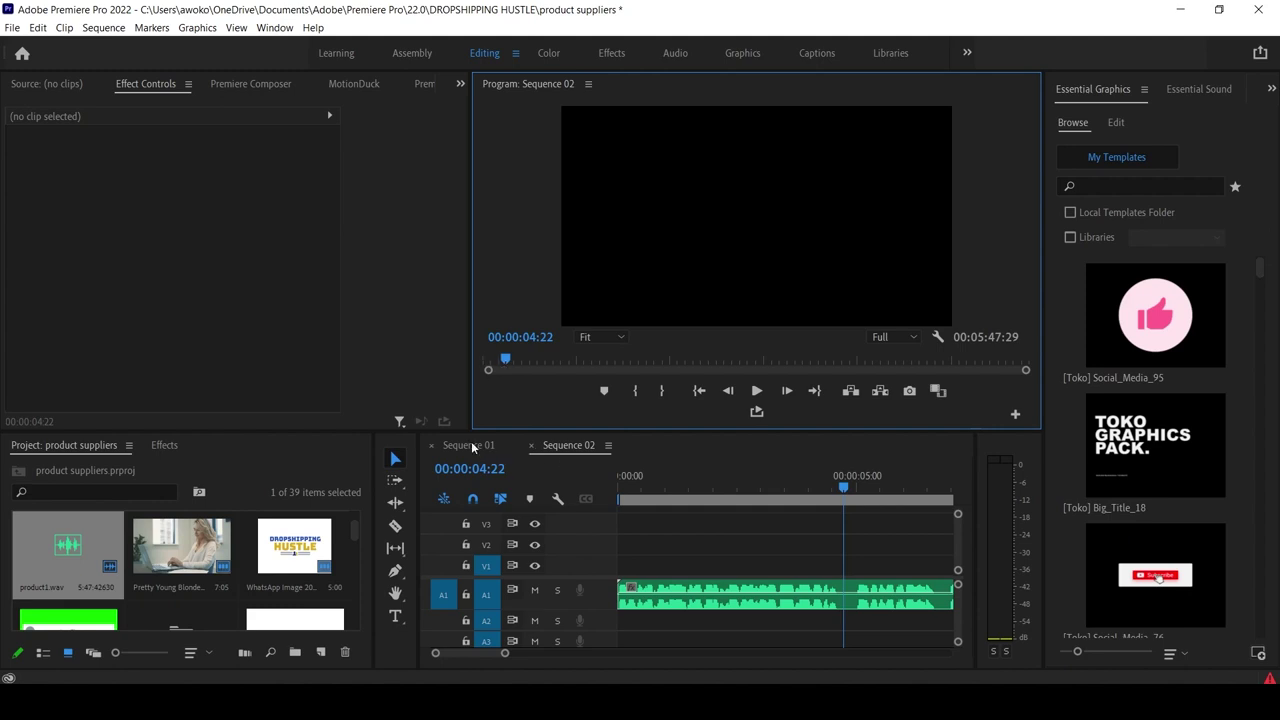
click(698, 397)
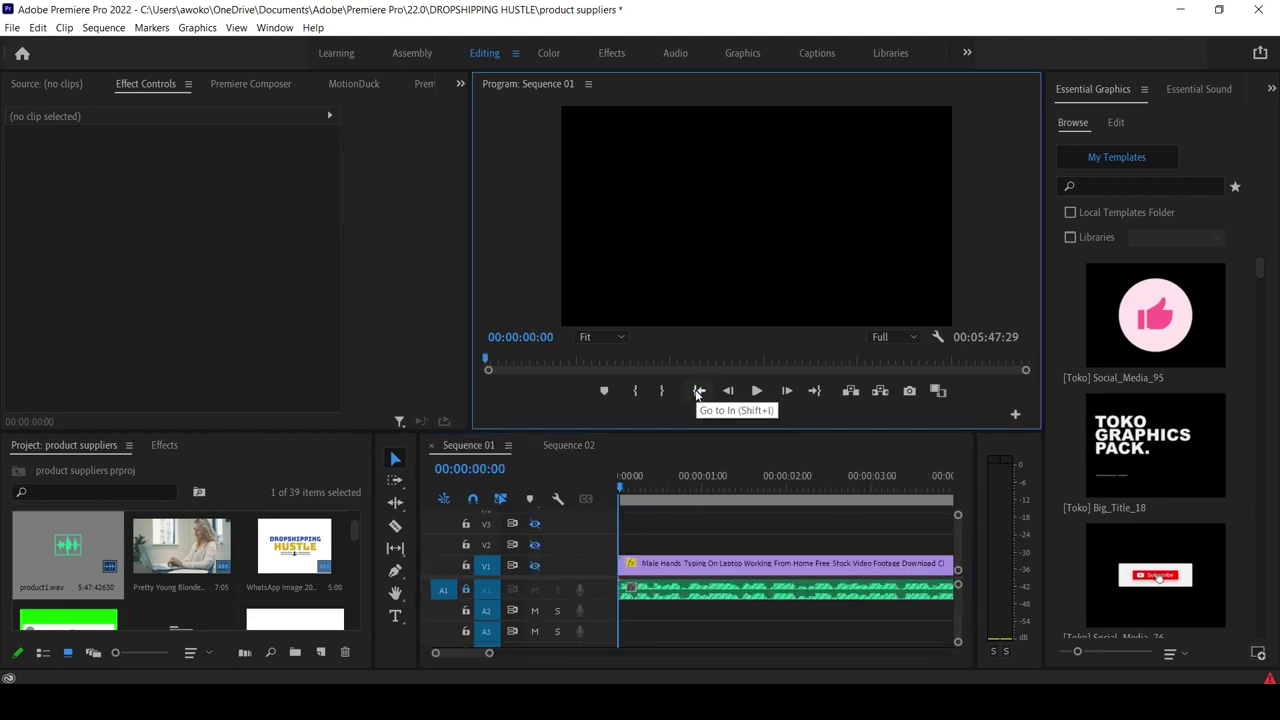
click(536, 566)
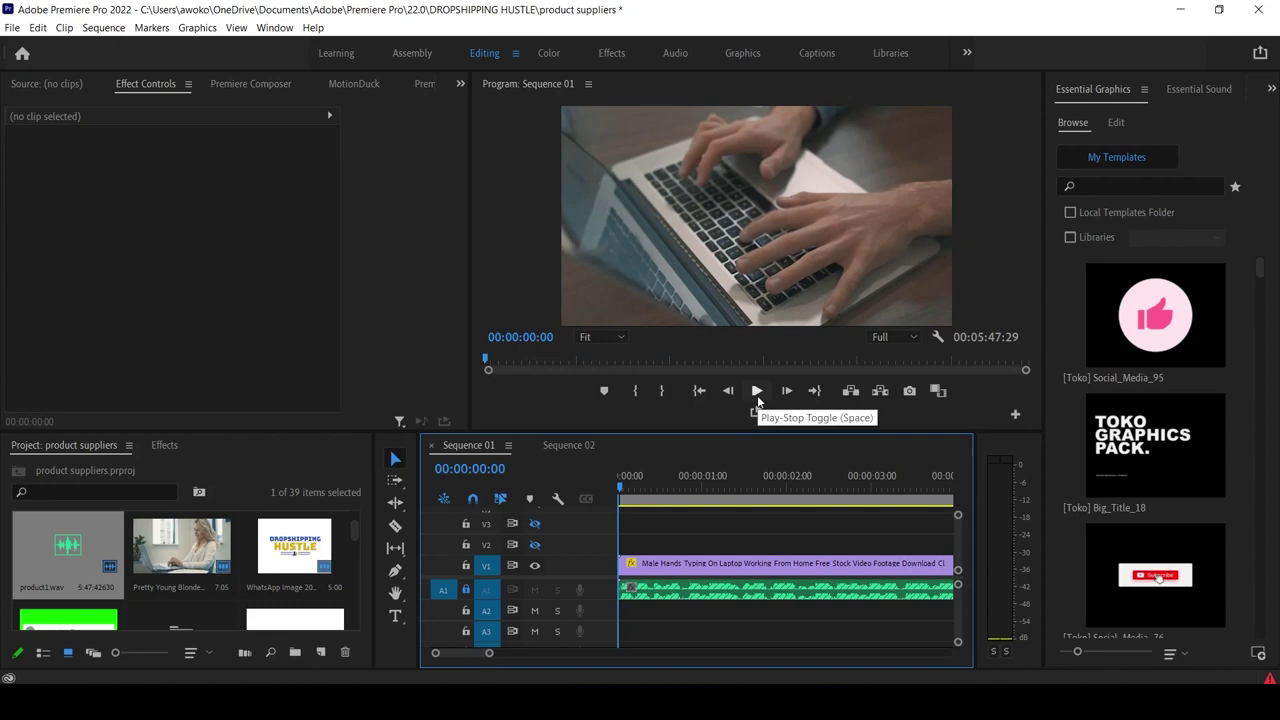
click(757, 396)
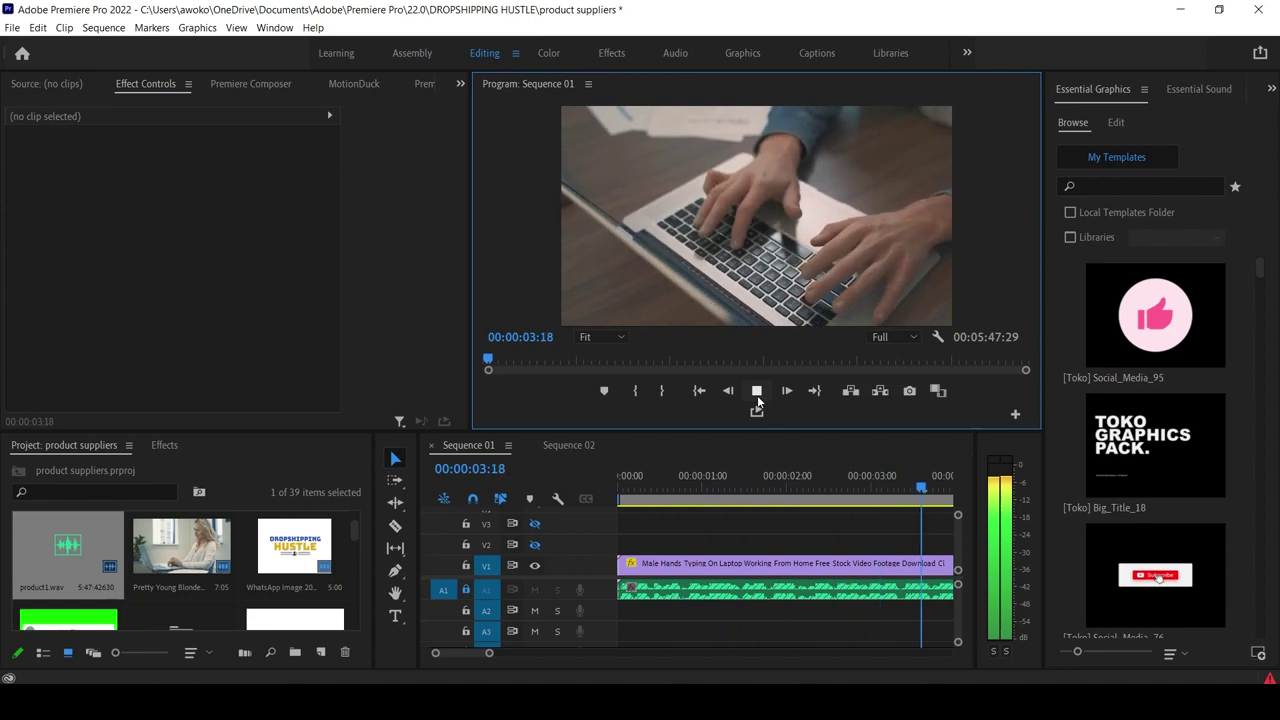
click(757, 395)
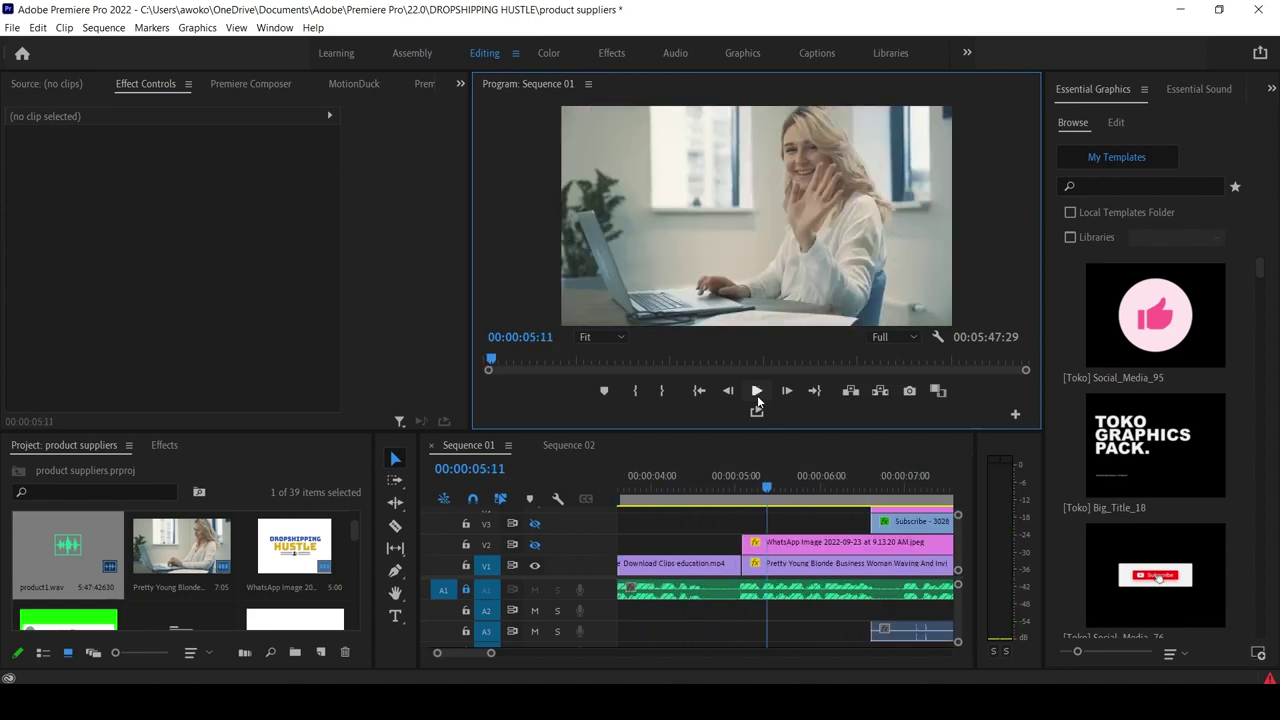
Move the playhead to 00:00:05:01, just before the waving woman clip, and play Sequence 01 up to 00:00:06:27.
click(721, 488)
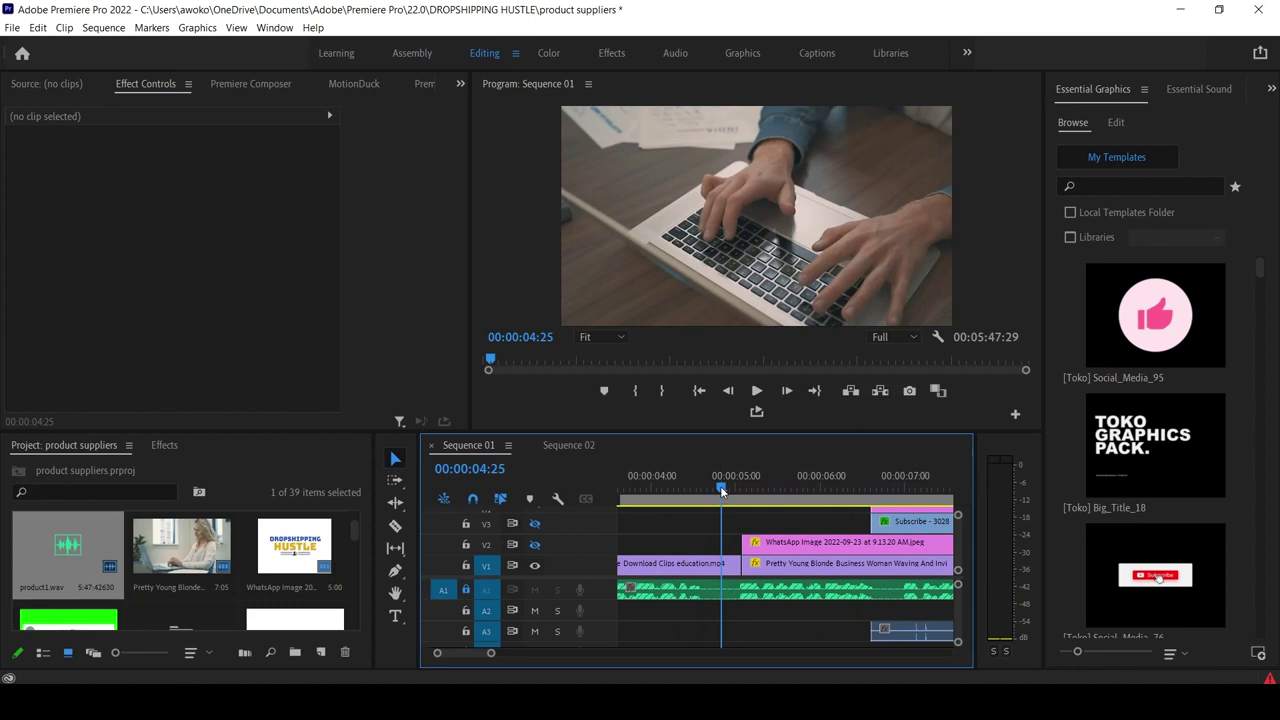
drag(721, 488, 740, 491)
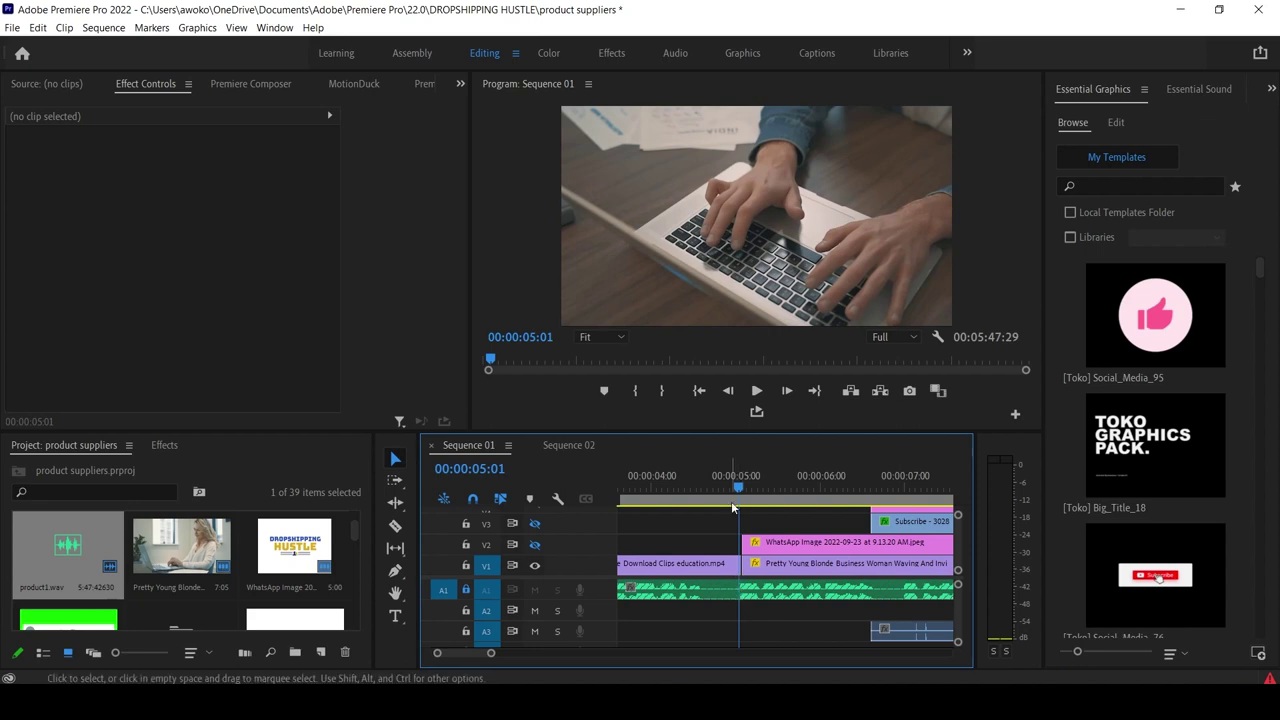
click(757, 391)
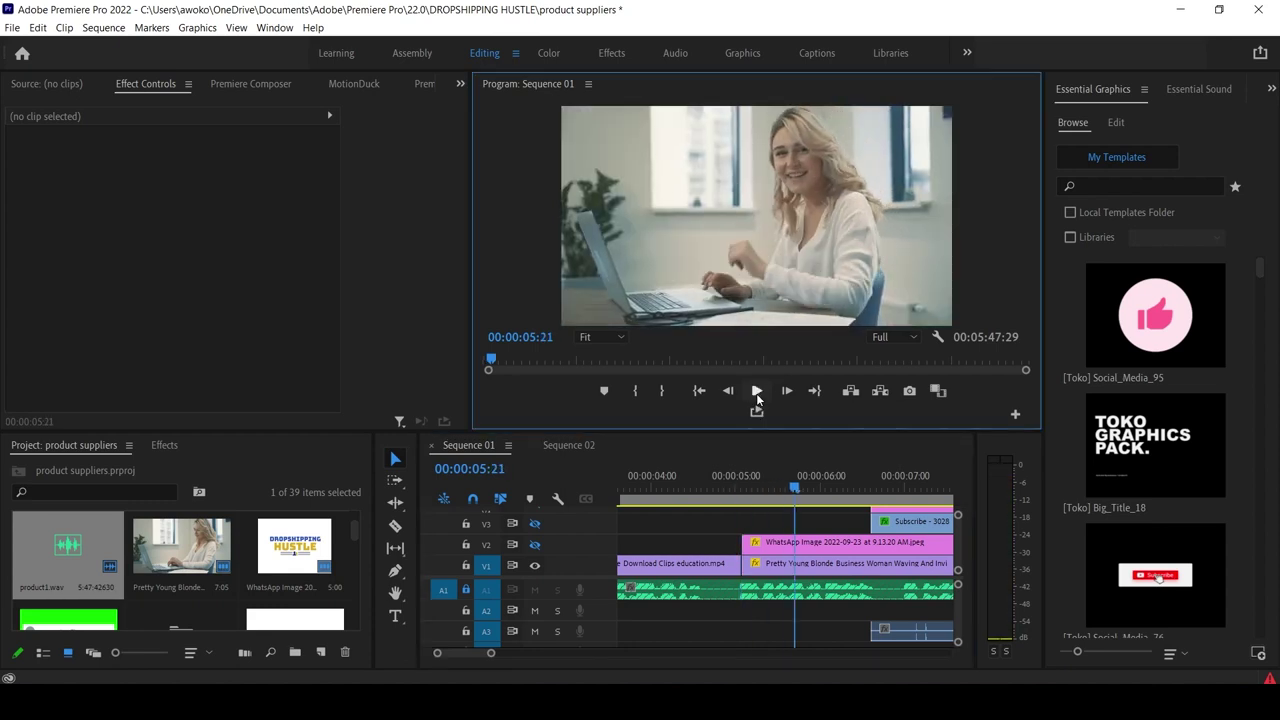
click(756, 393)
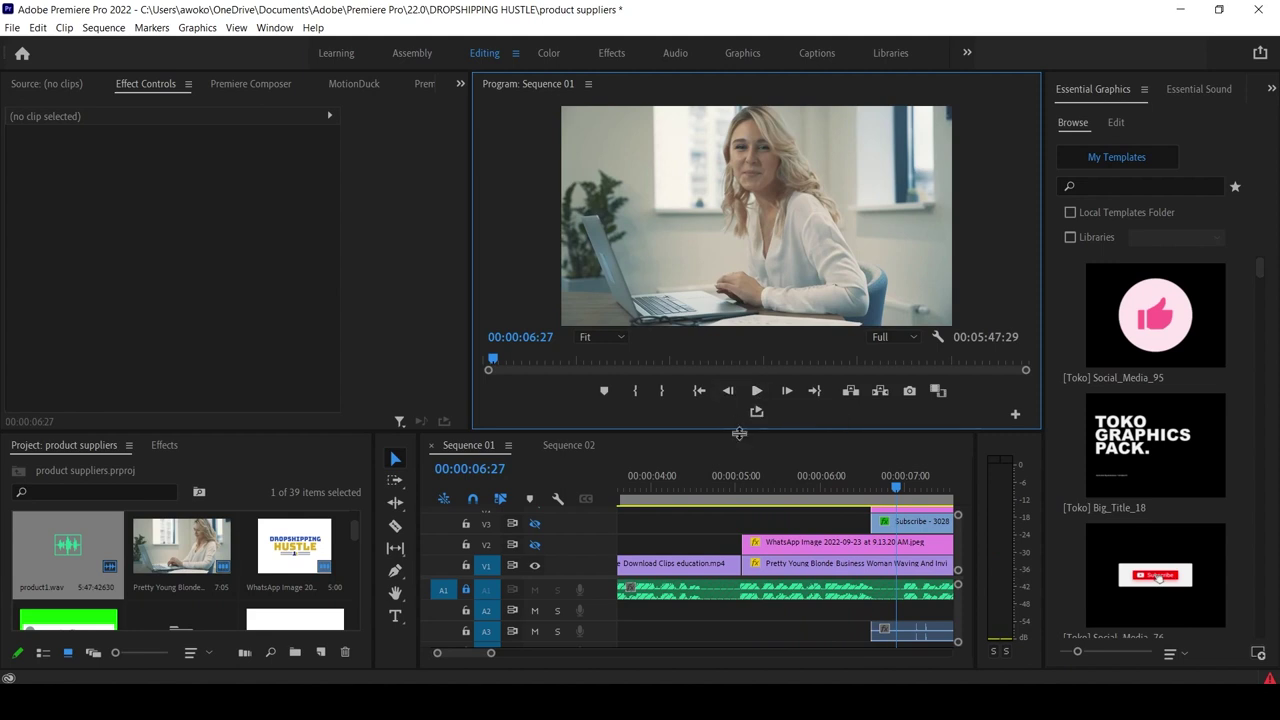
Replay the cut to the waving woman clip from 00:00:04:29 up to 00:00:06:01.
click(736, 490)
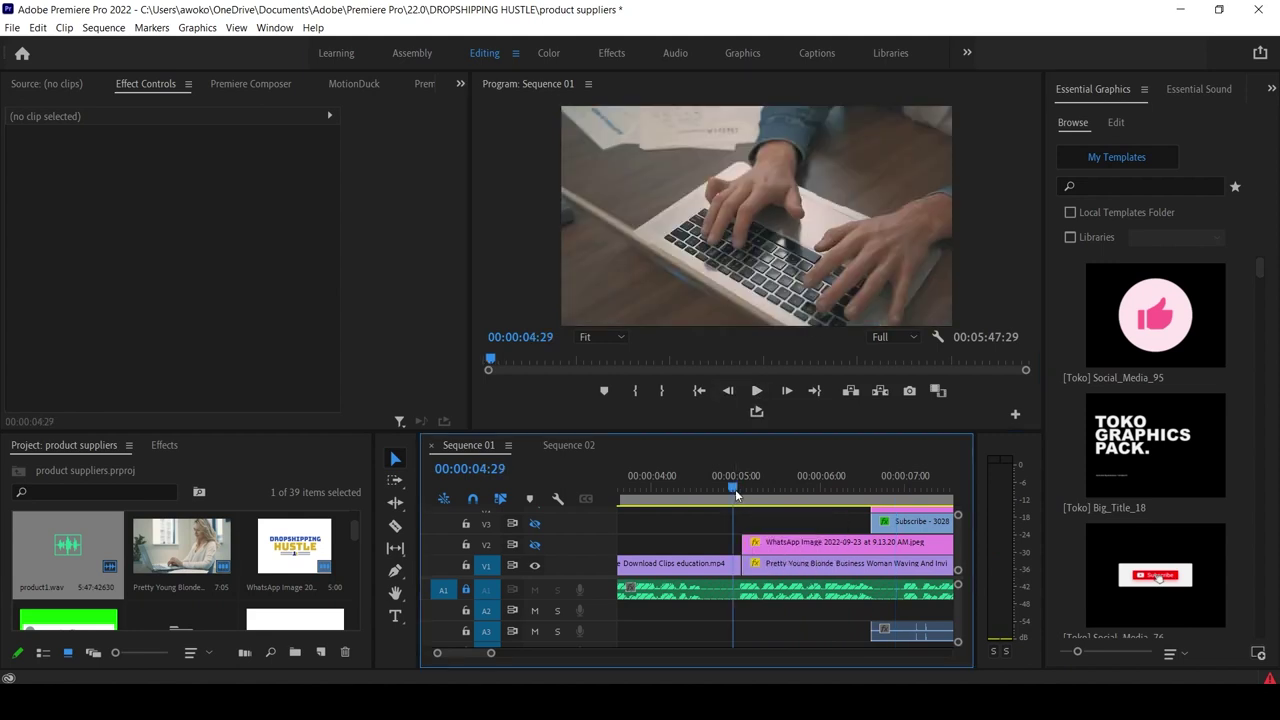
click(756, 391)
click(755, 392)
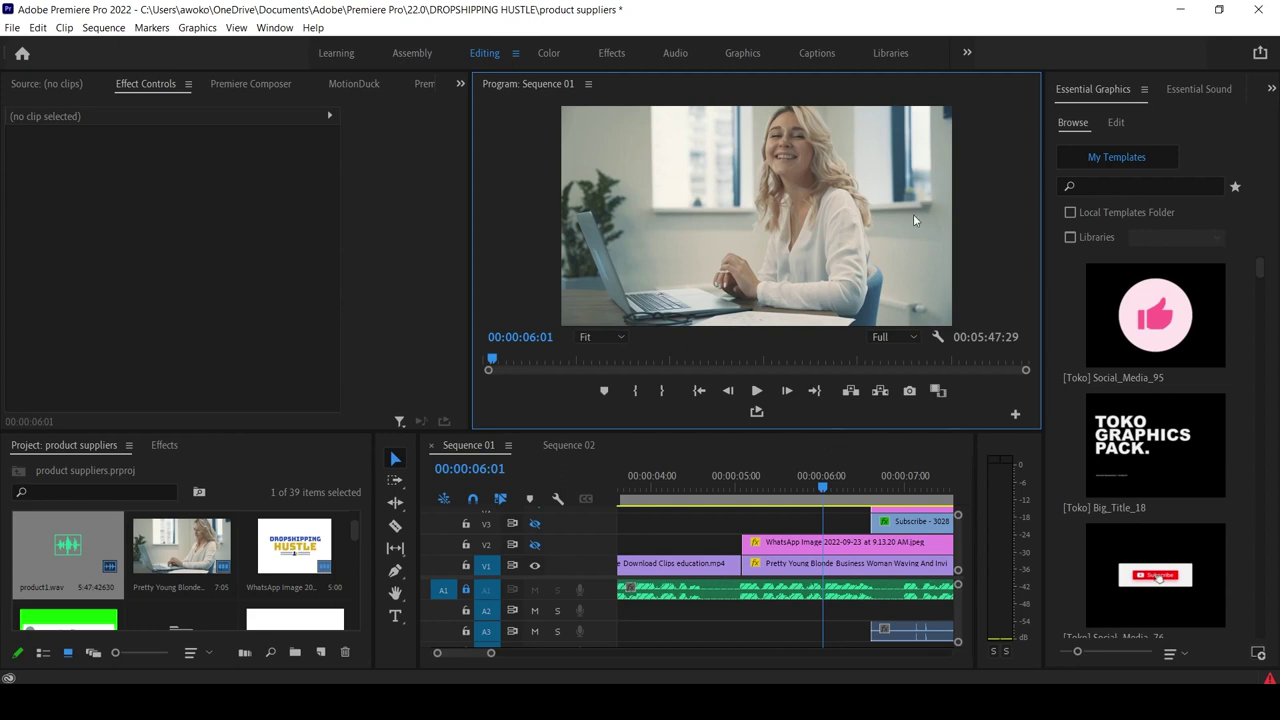
Play Sequence 01 from 00:00:05:00 up to 00:00:11:08 to review the woman clip against the narration.
click(739, 494)
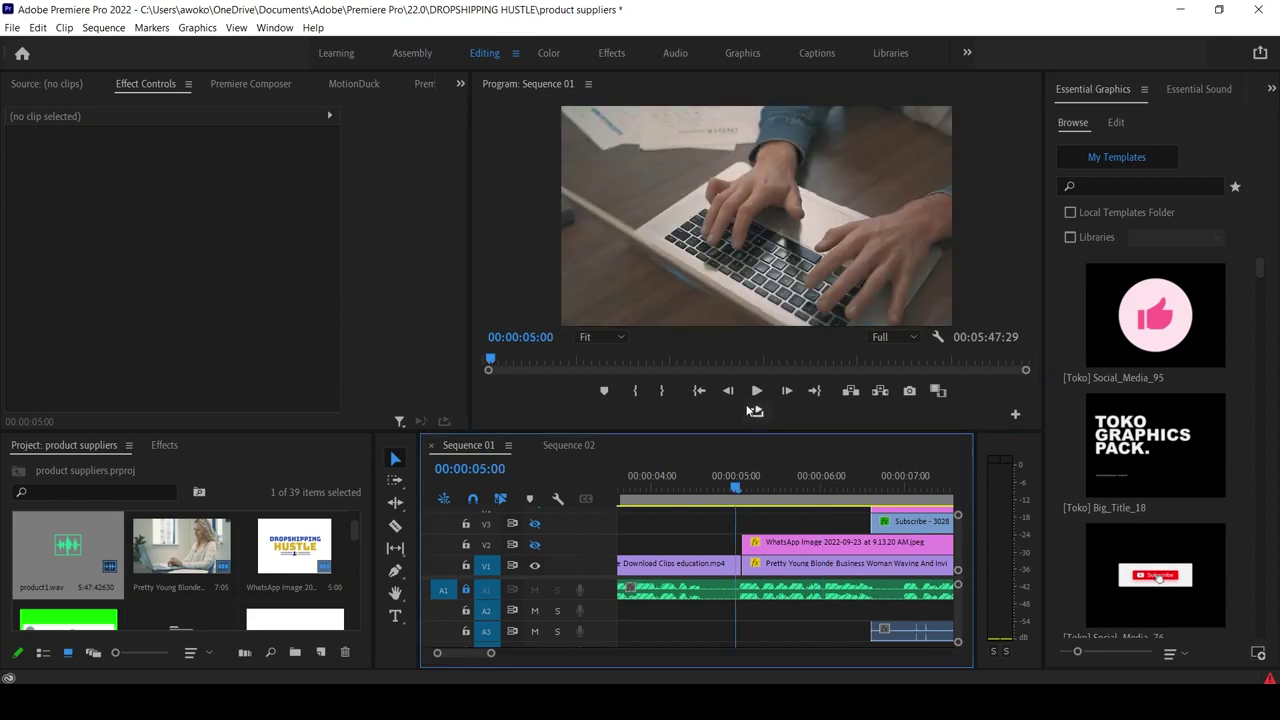
click(756, 391)
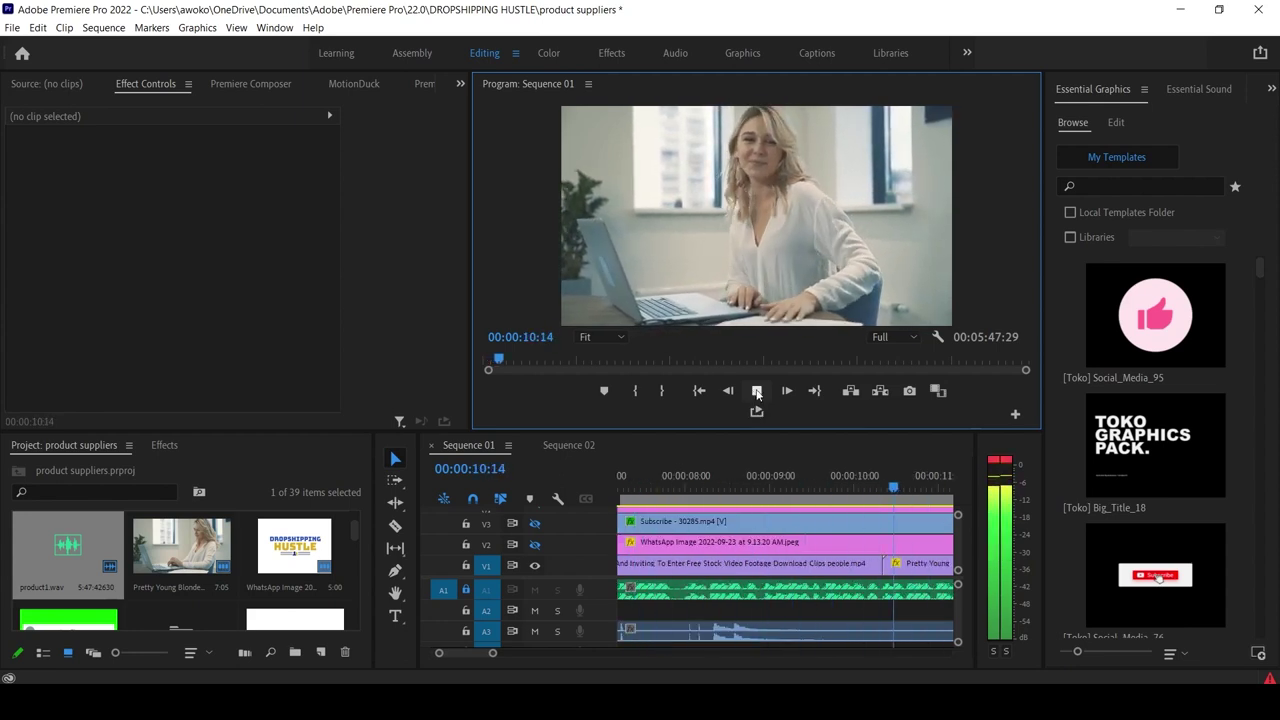
key(space)
scroll(757, 521, up, 6)
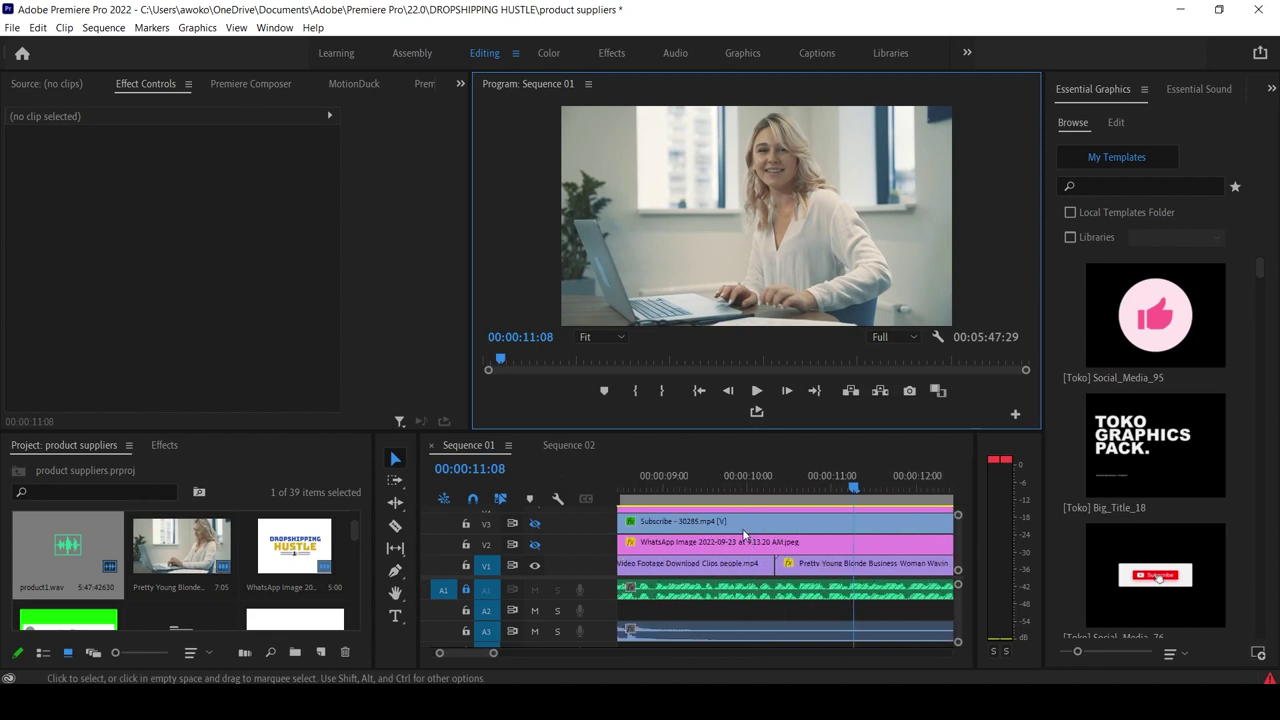
scroll(742, 525, up, 1)
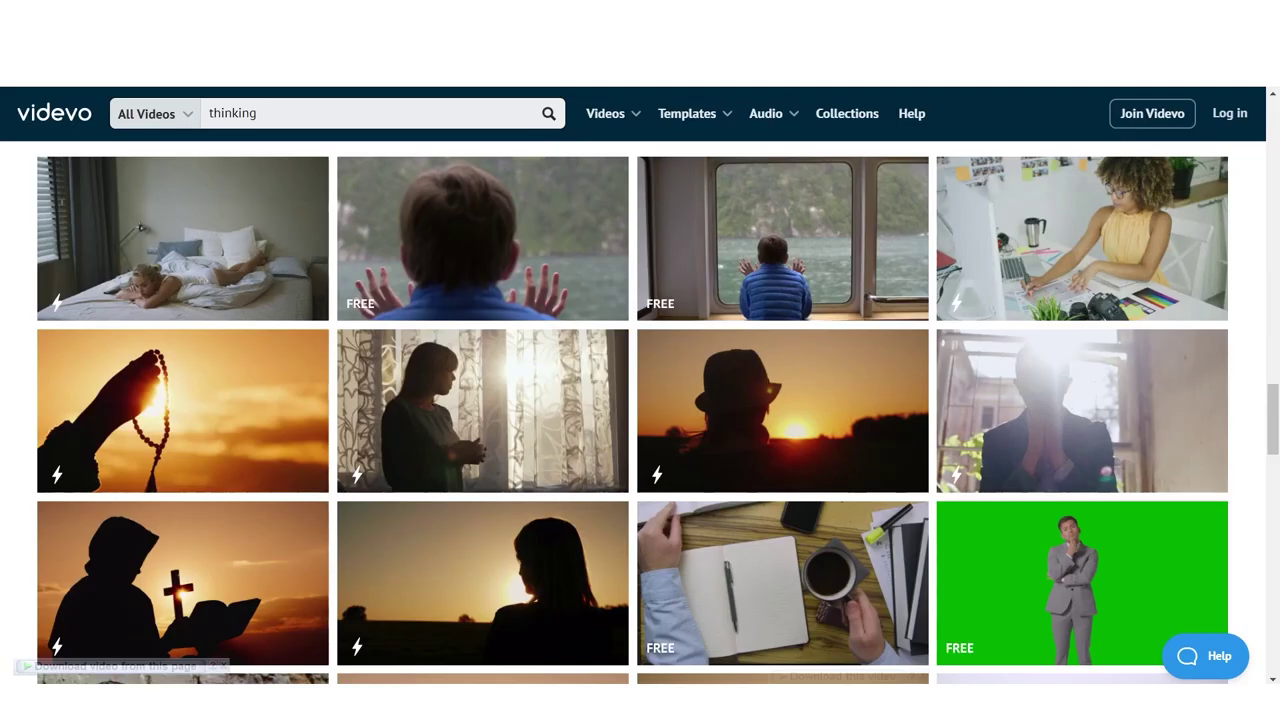
Browse the Videvo stock videos for "thinking" in the web browser, and open the Pixabay home page in a new tab.
mouse_move(714, 360)
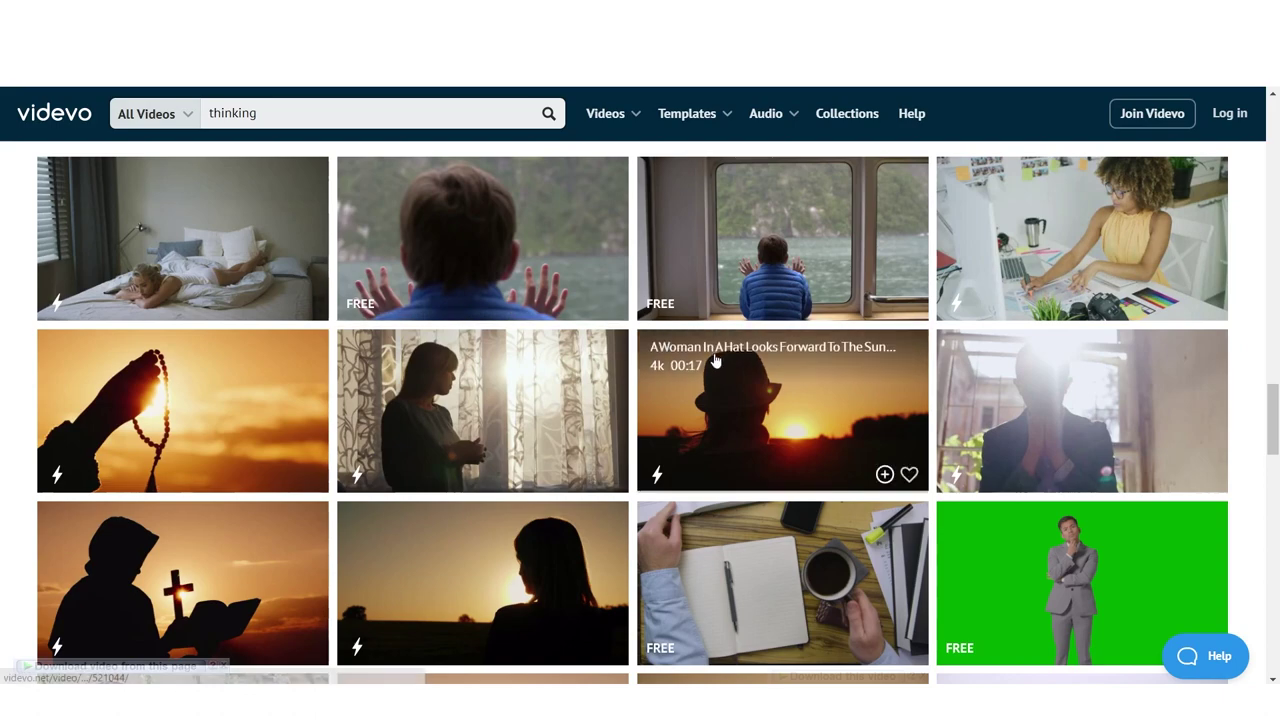
scroll(703, 381, down, 5)
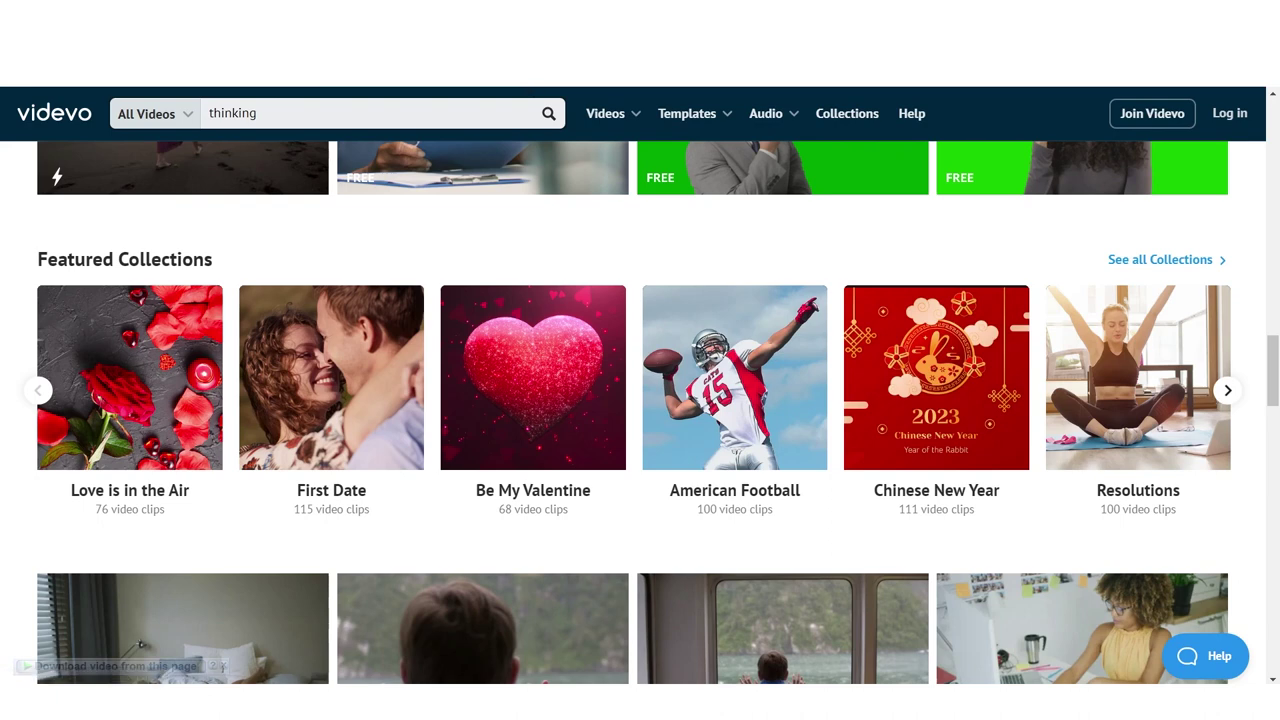
key(ctrl+t)
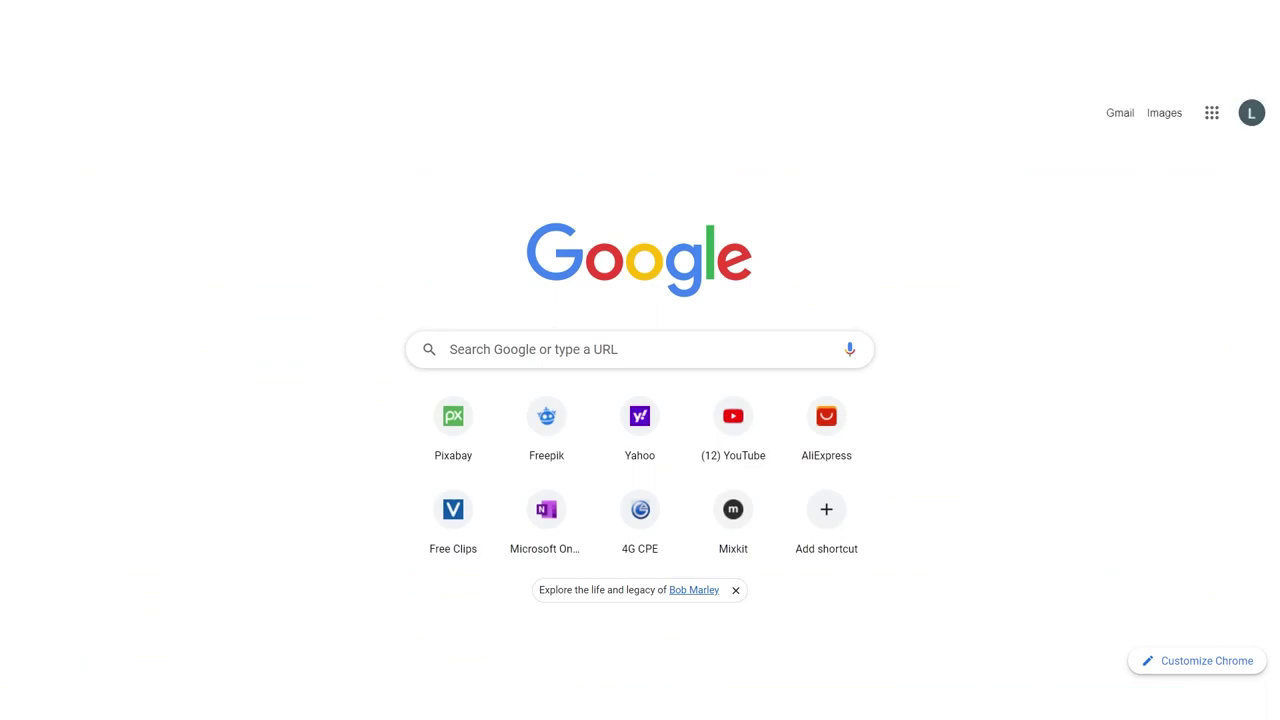
text(pi)
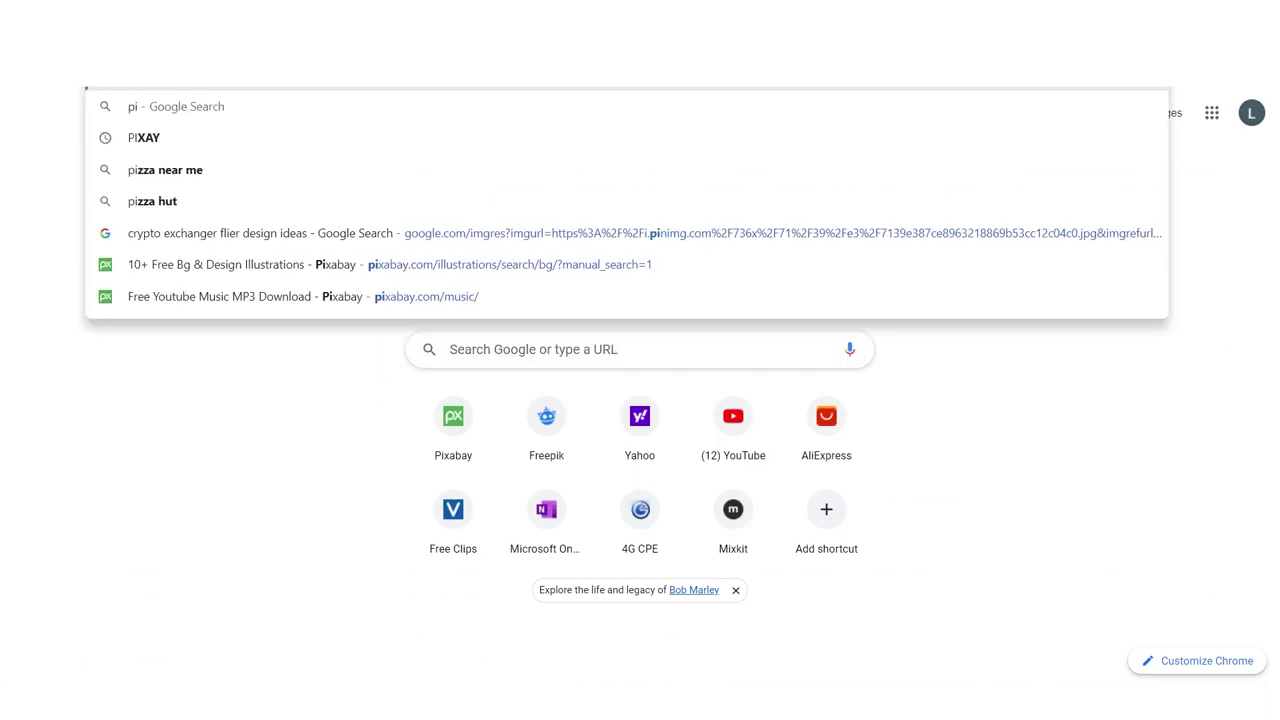
key(BackSpace)
key(BackSpace)
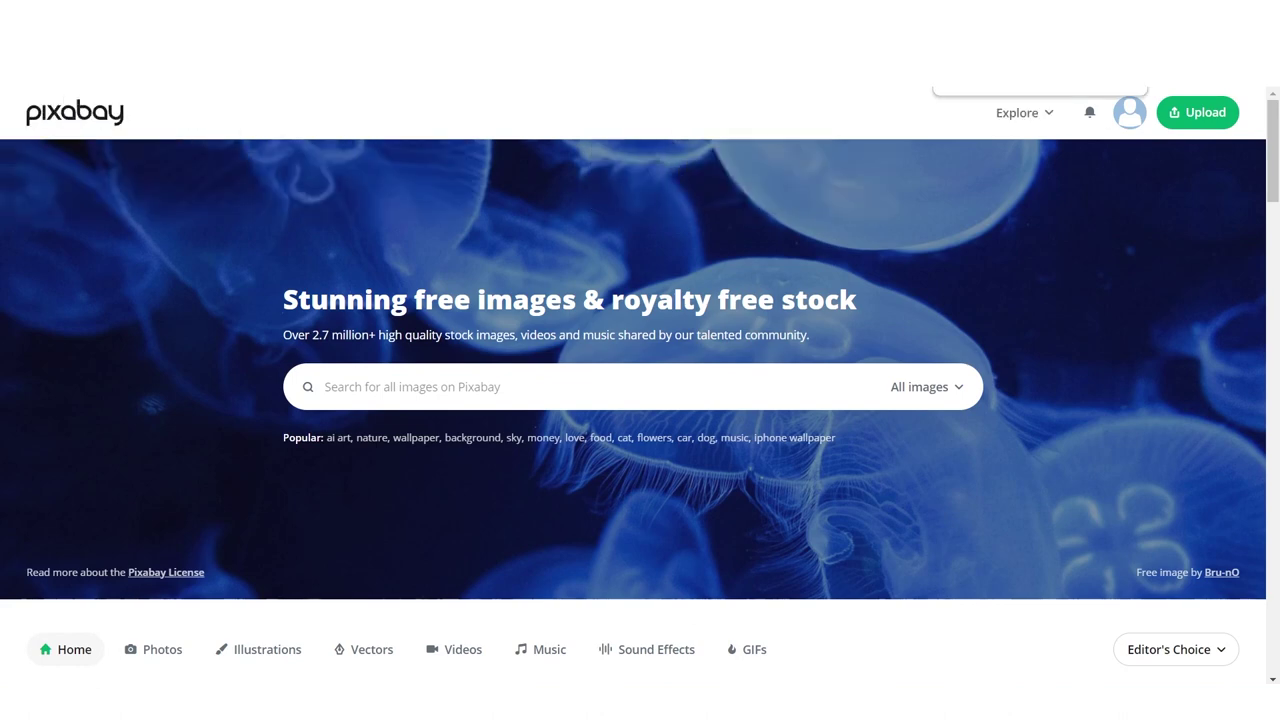
Open the Mixkit home page in a new browser tab.
key(ctrl+t)
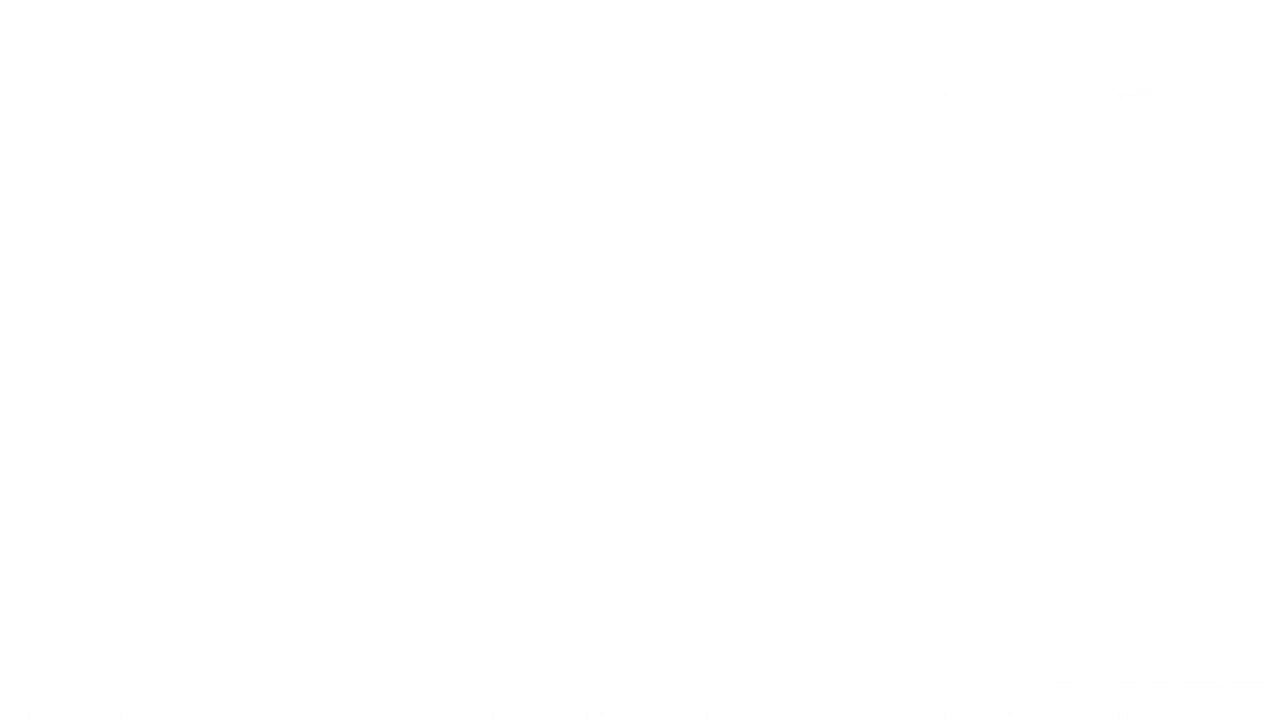
text(mix)
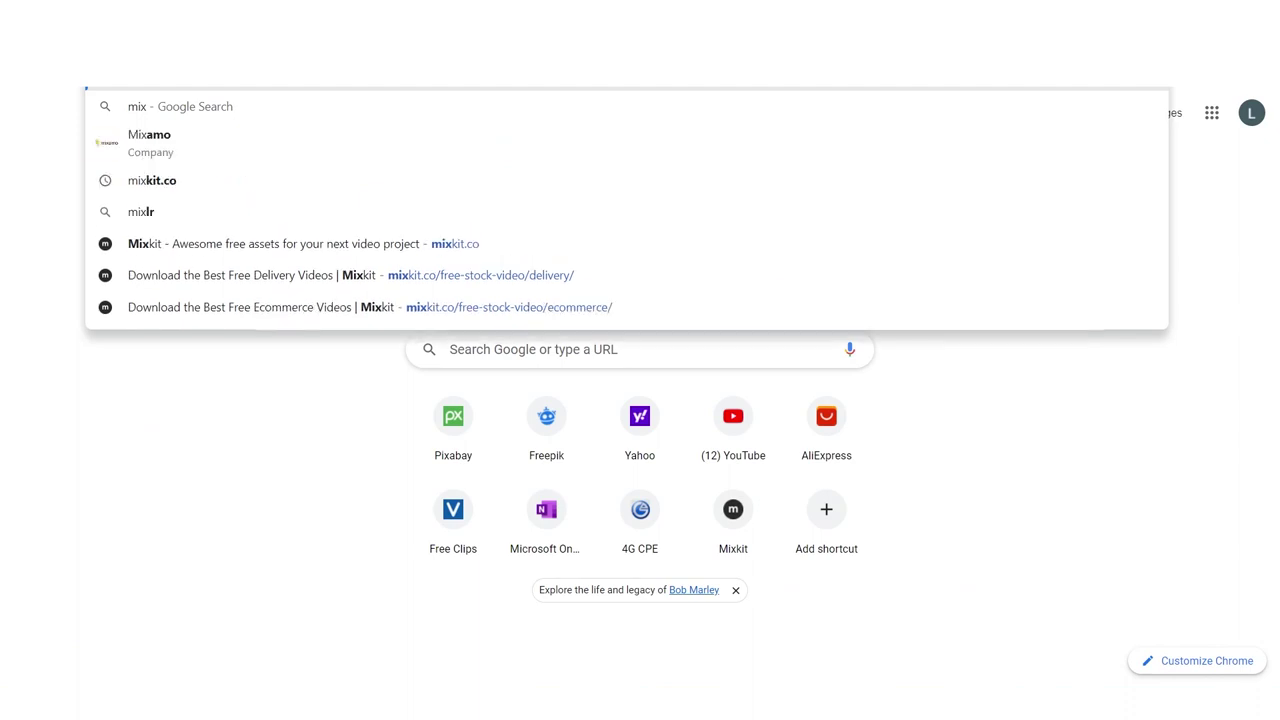
key(Return)
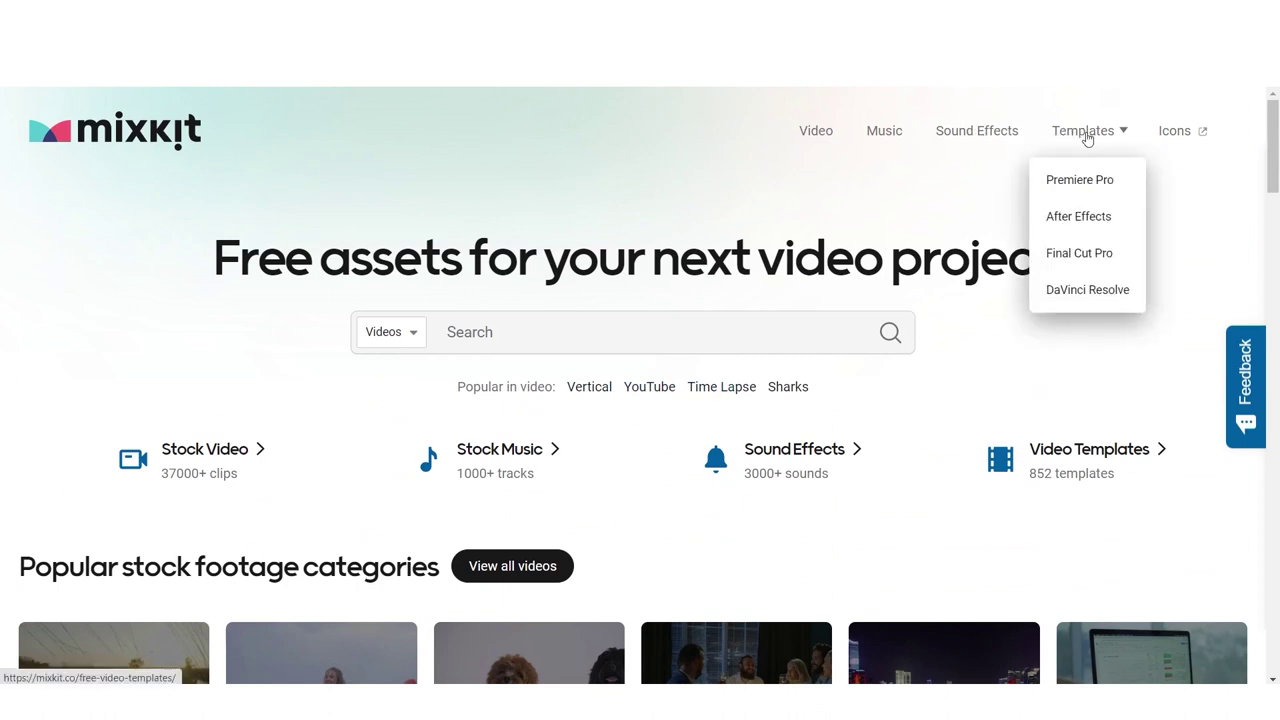
Open Mixkit's free video templates page and look through the Premiere Pro, After Effects, Final Cut Pro and DaVinci Resolve categories.
click(1087, 138)
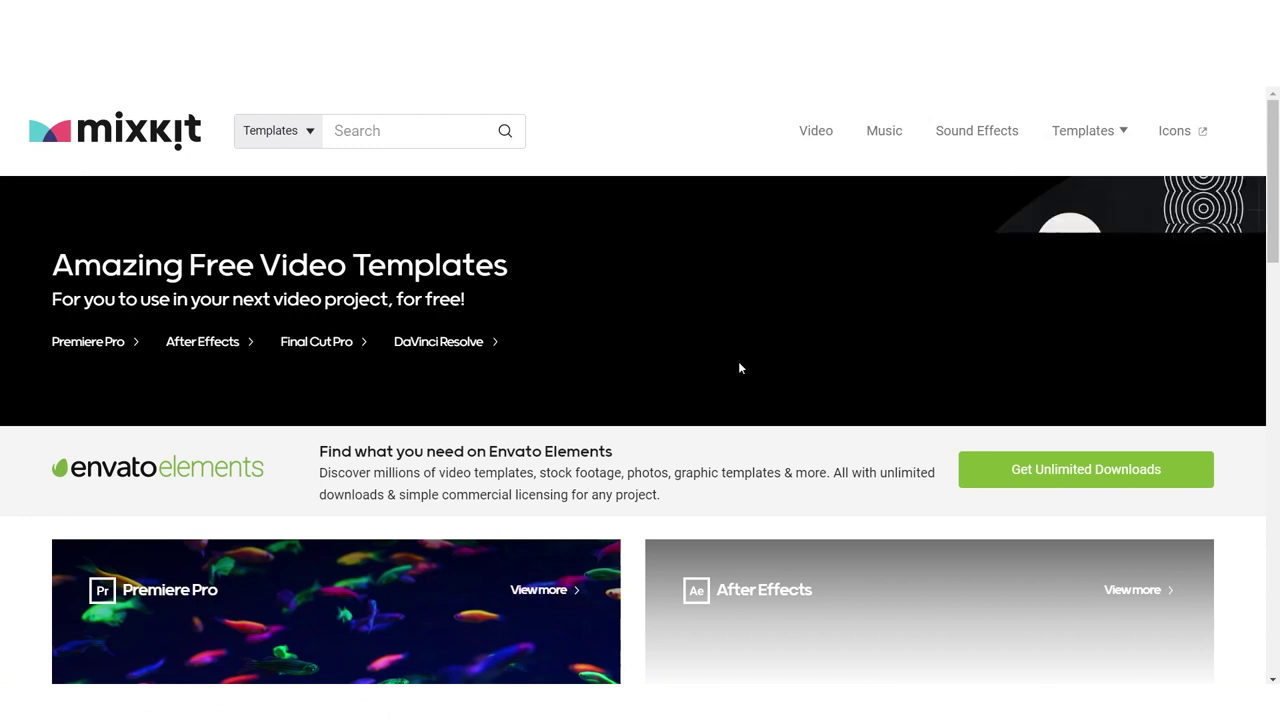
mouse_move(1073, 152)
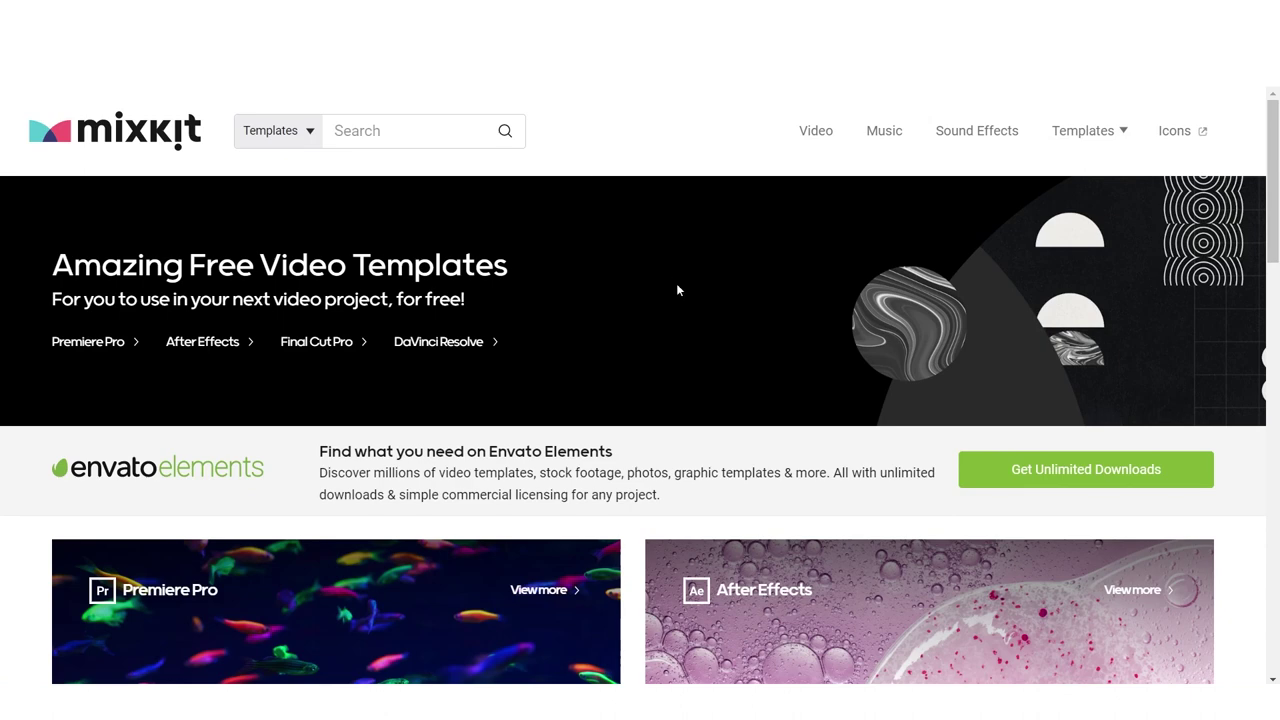
scroll(661, 278, down, 3)
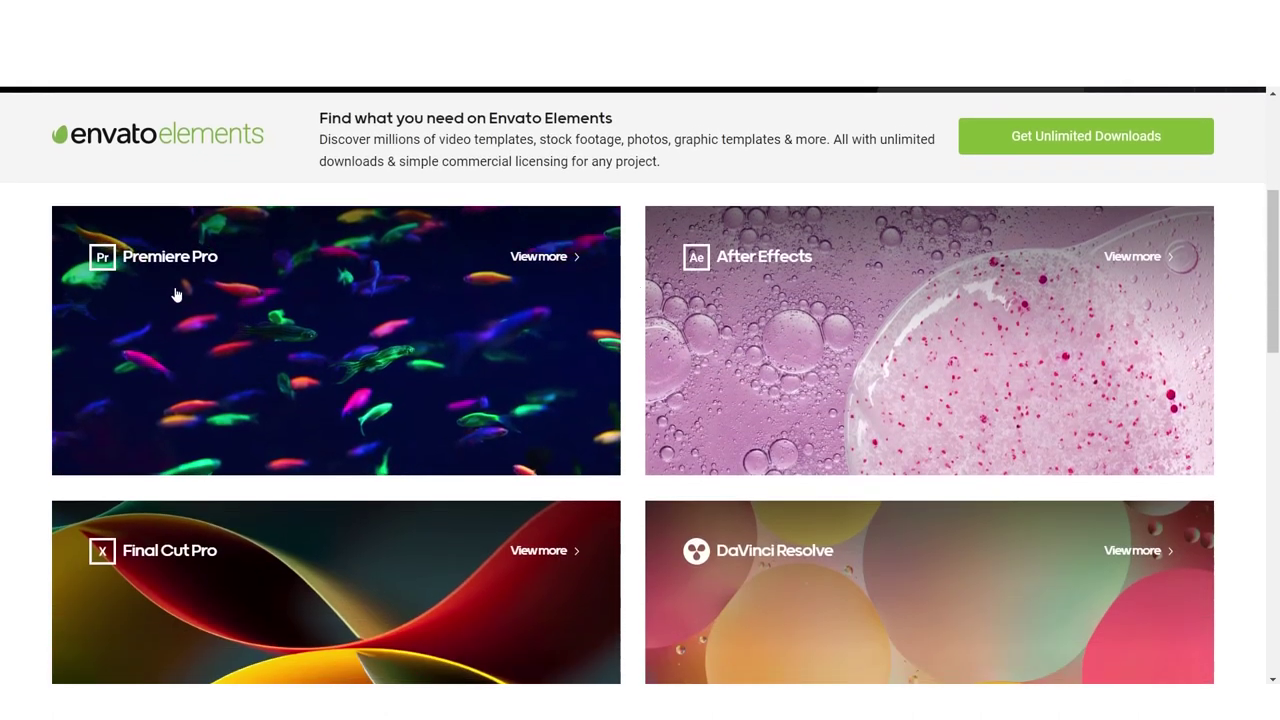
scroll(176, 293, down, 1)
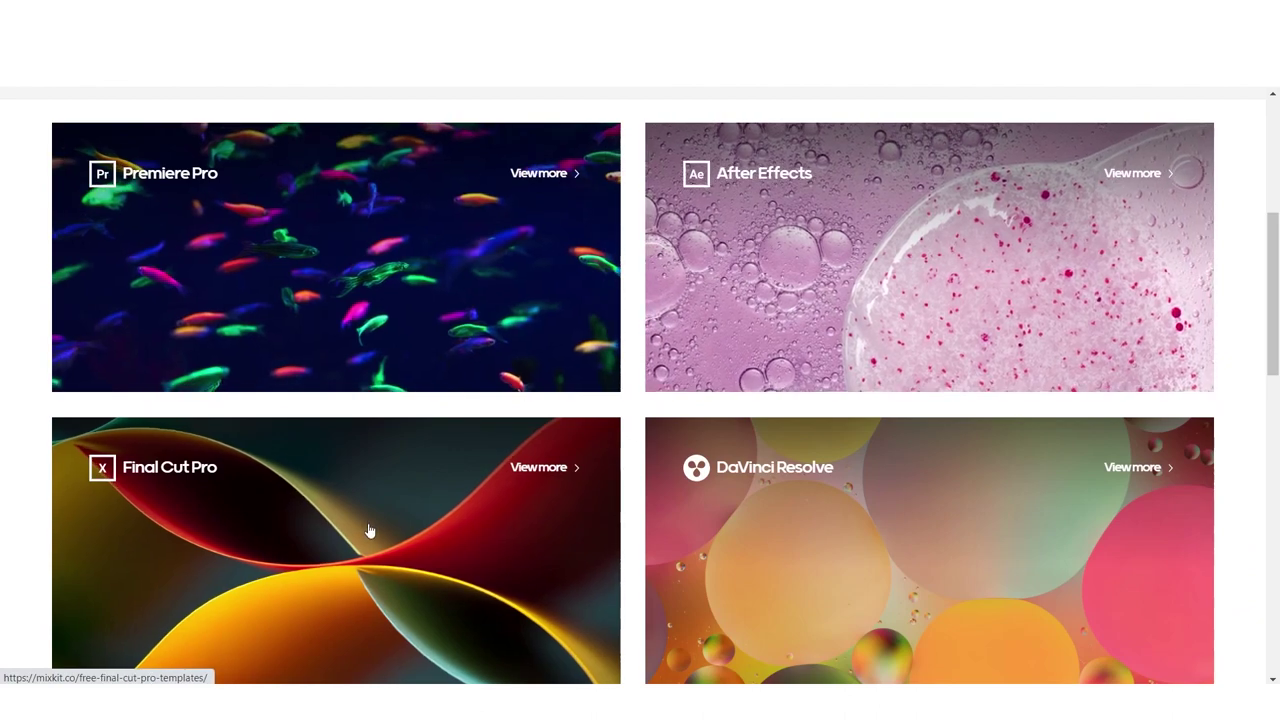
scroll(369, 530, down, 2)
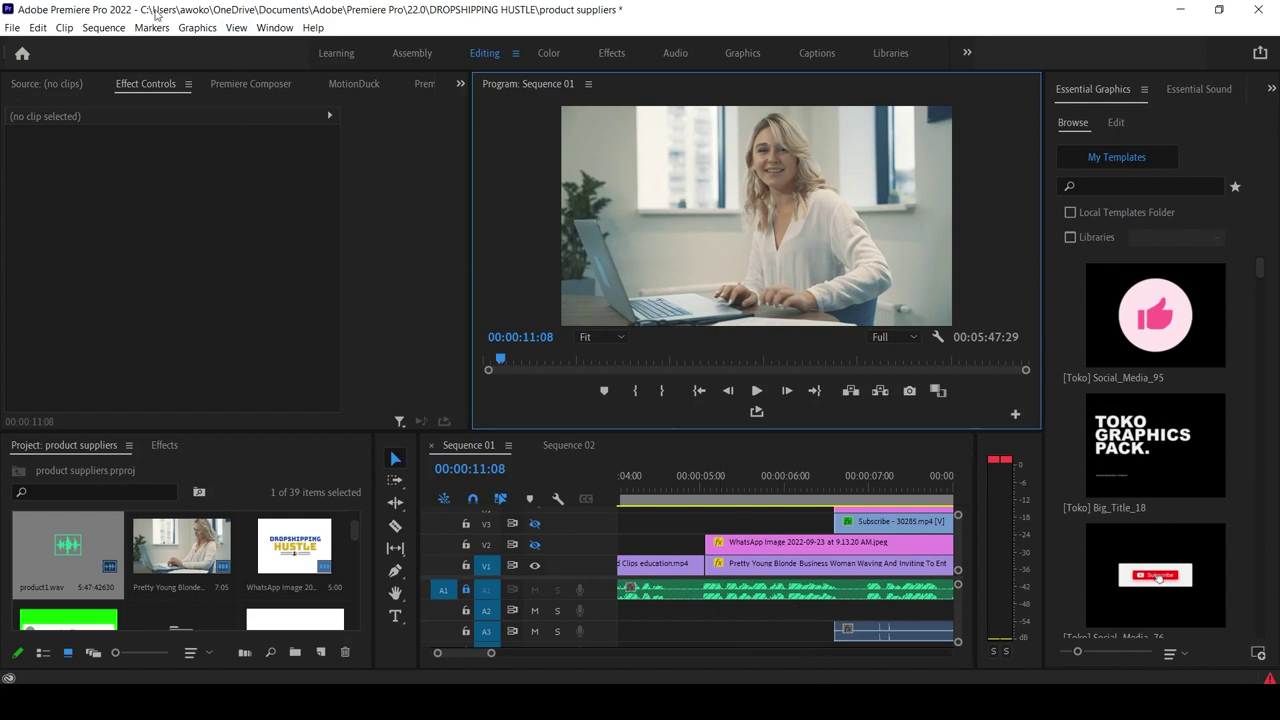
Switch to Premiere Pro and display the Starter Pack templates in Premiere Composer.
click(276, 84)
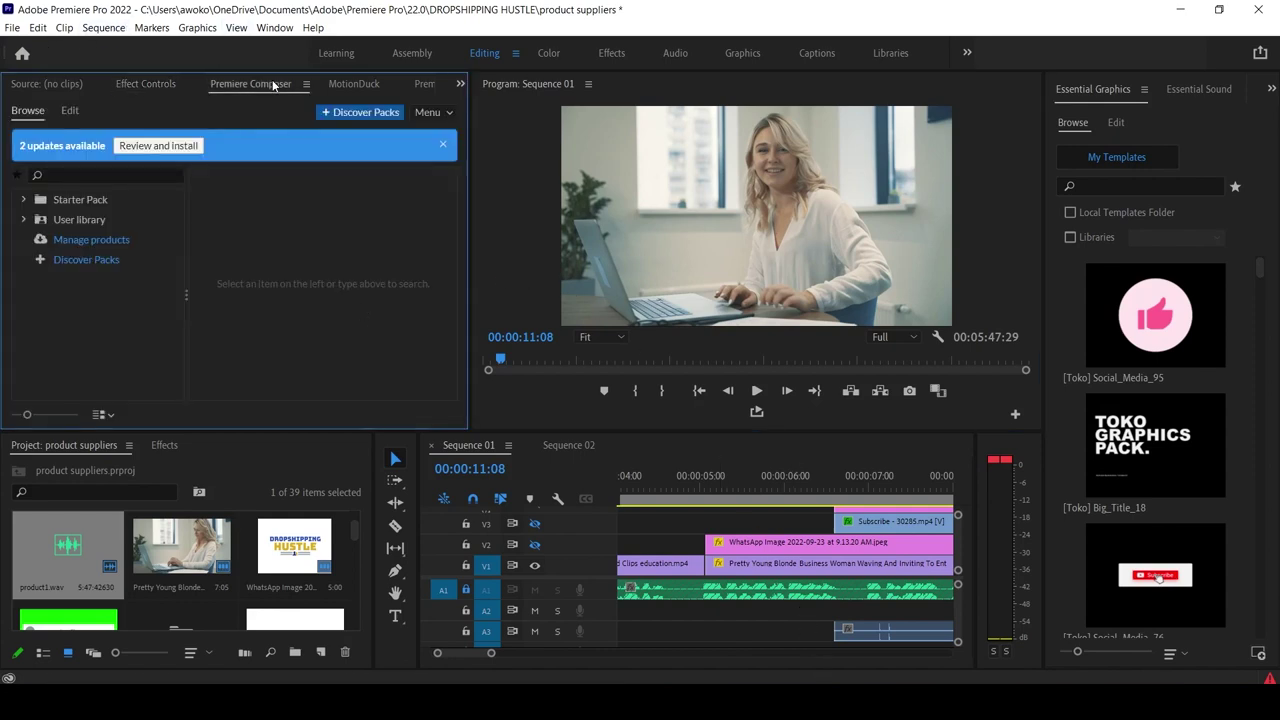
click(90, 203)
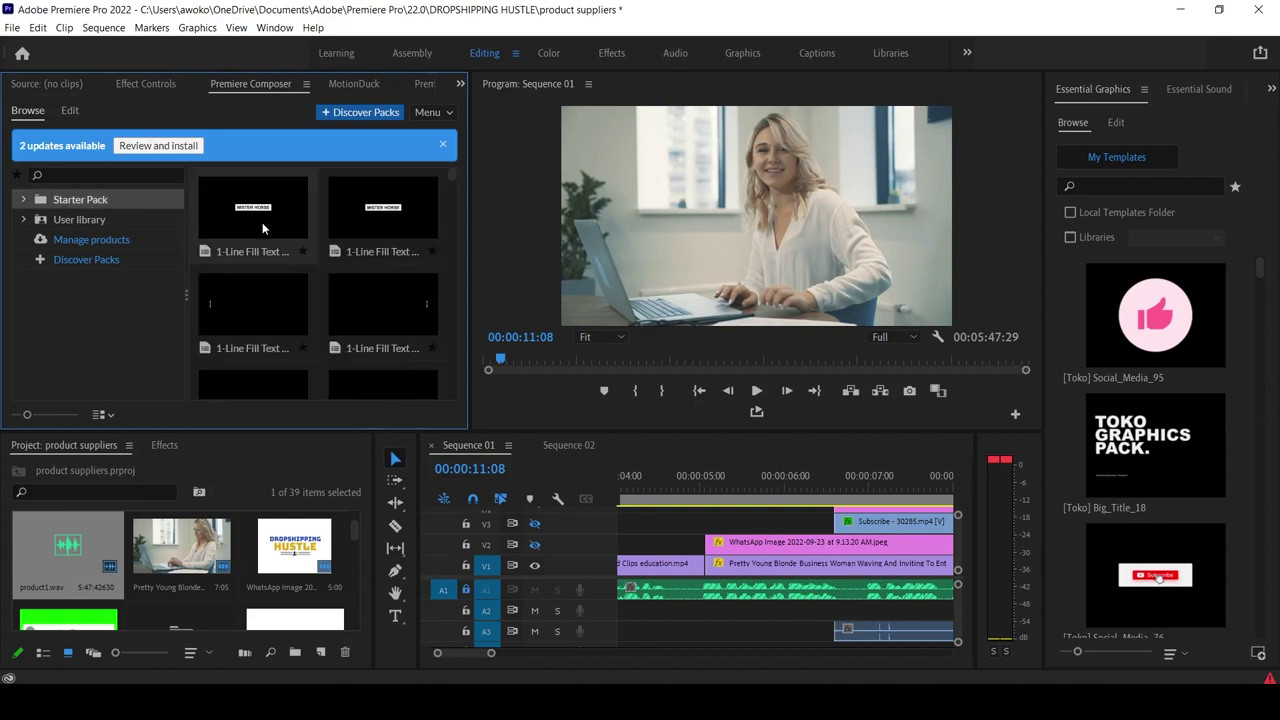
Look through the Starter Pack's text presets and transitions, from the 1-Line Fill Text templates to Light Leak and Fade to Black.
scroll(246, 318, down, 2)
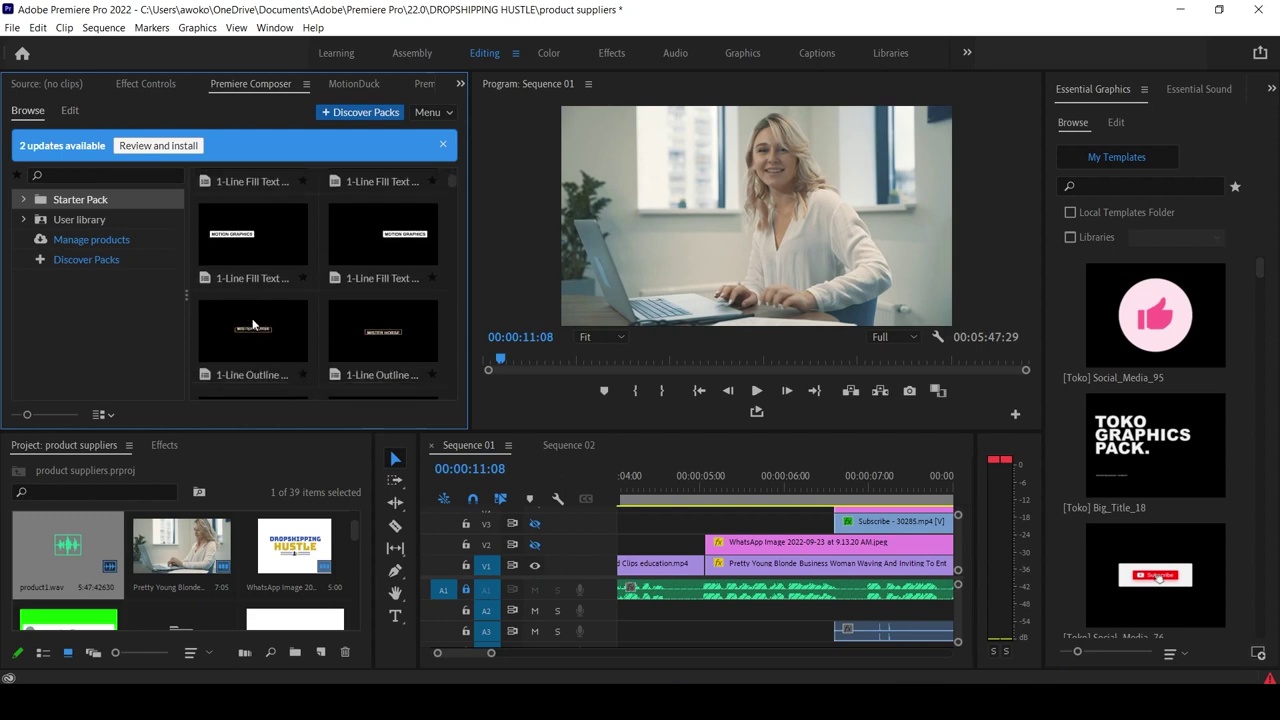
scroll(255, 330, down, 3)
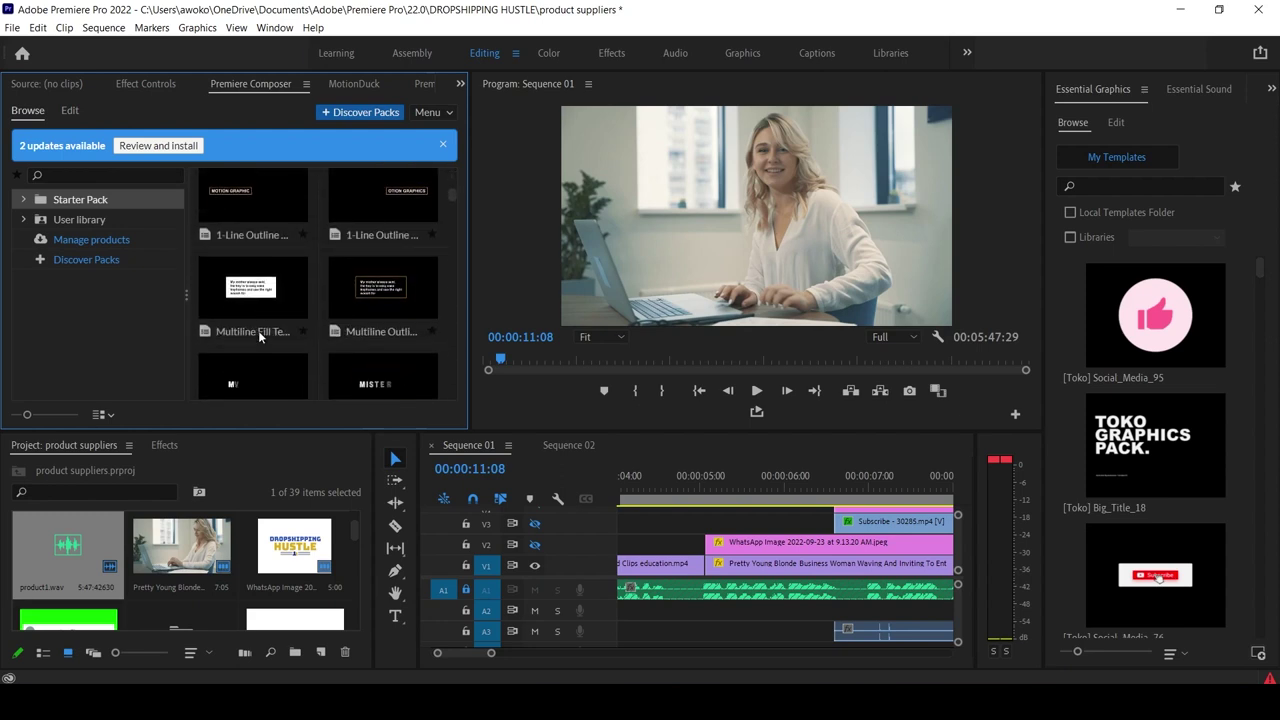
scroll(270, 300, down, 3)
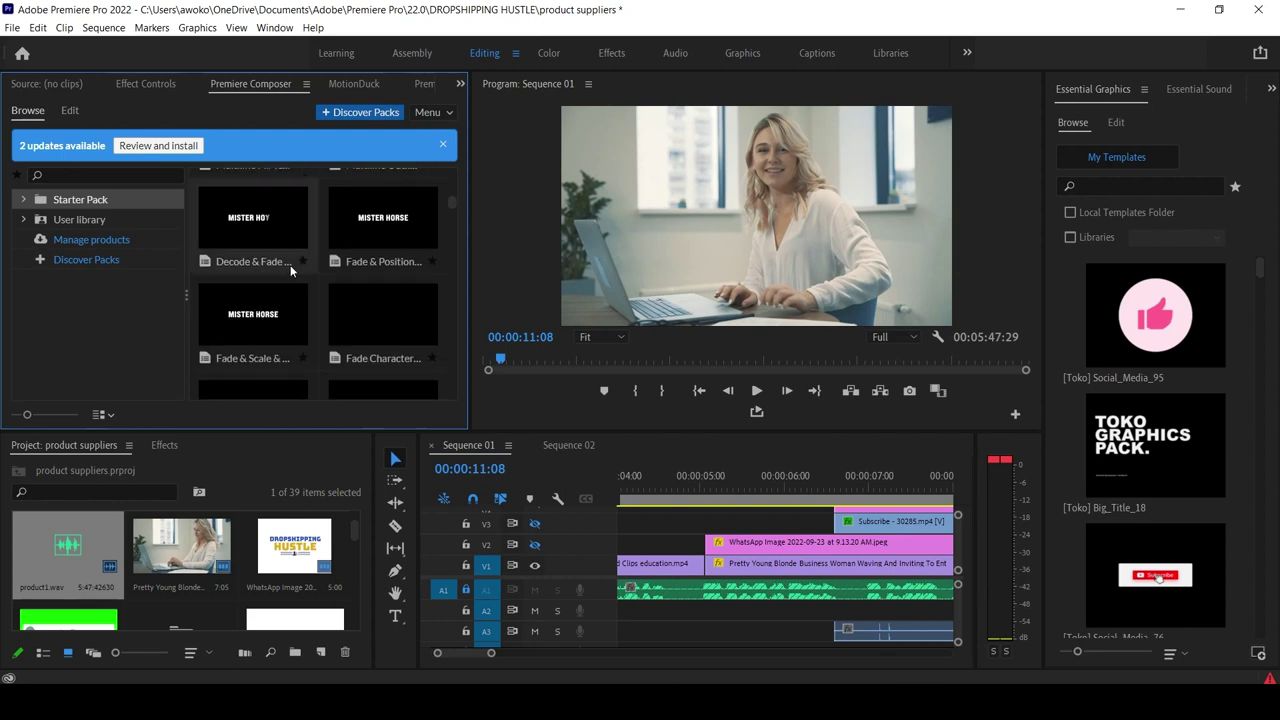
scroll(266, 316, down, 3)
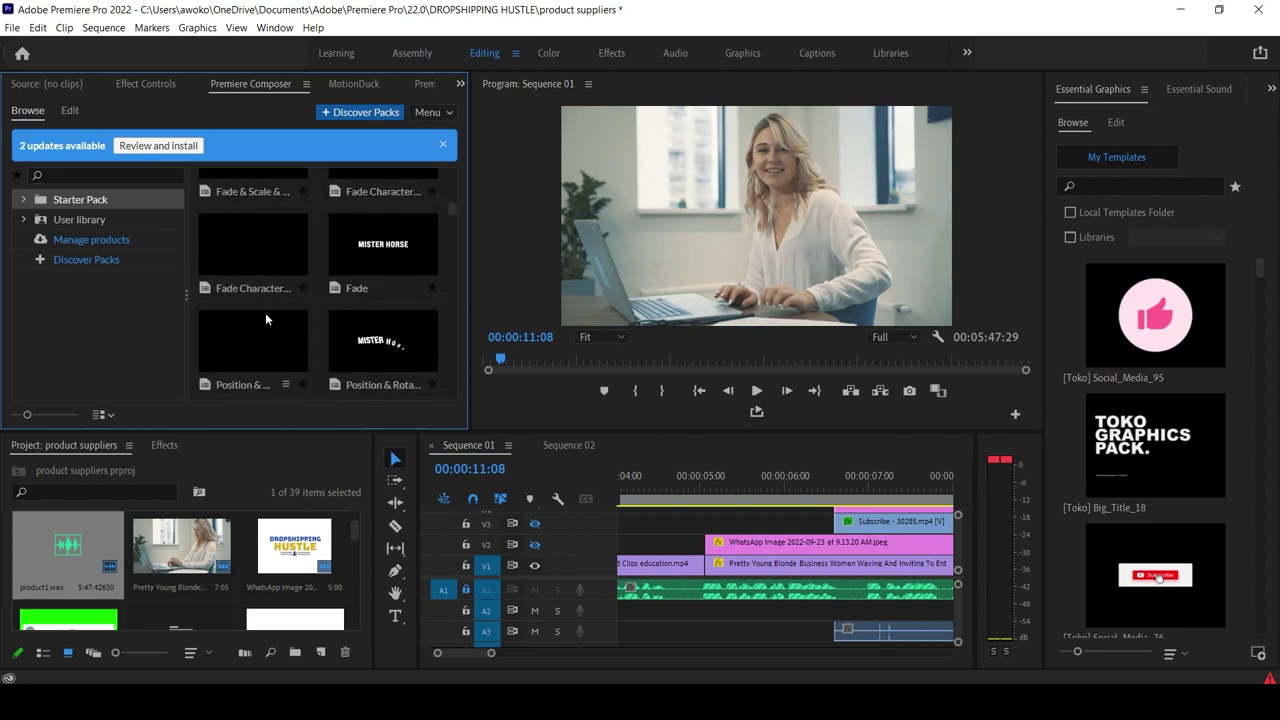
scroll(269, 320, down, 2)
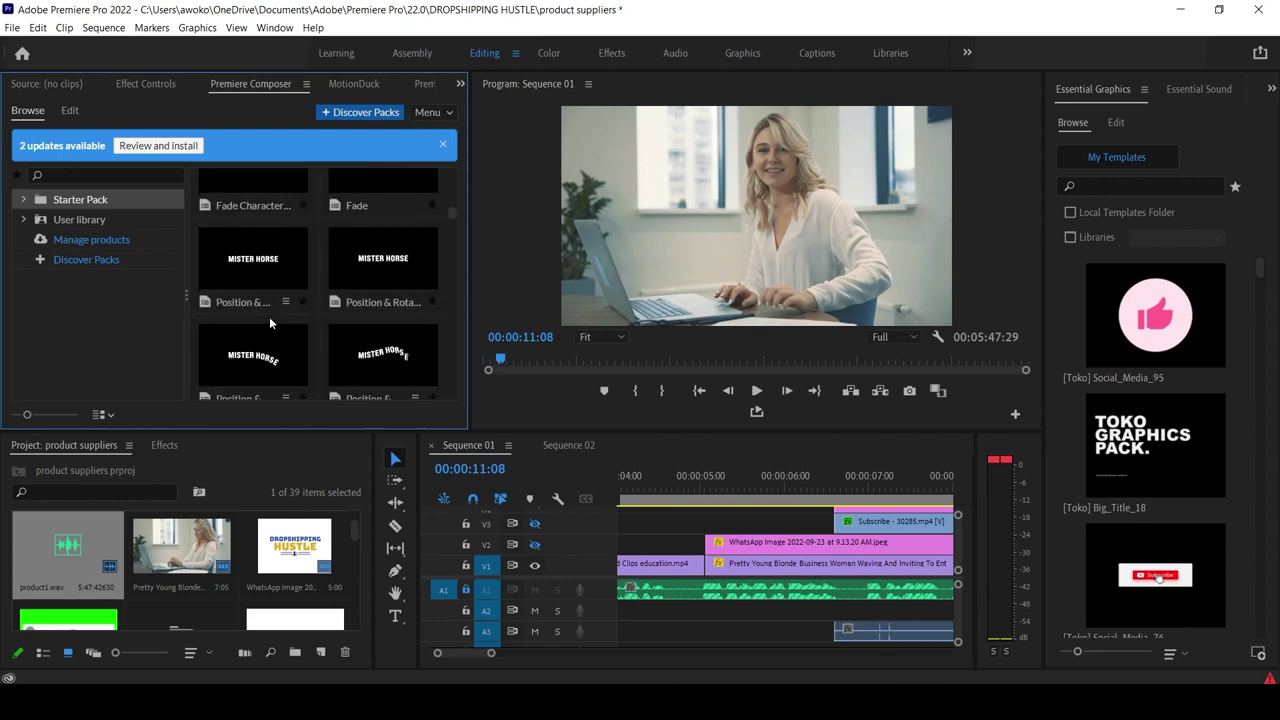
scroll(267, 320, down, 2)
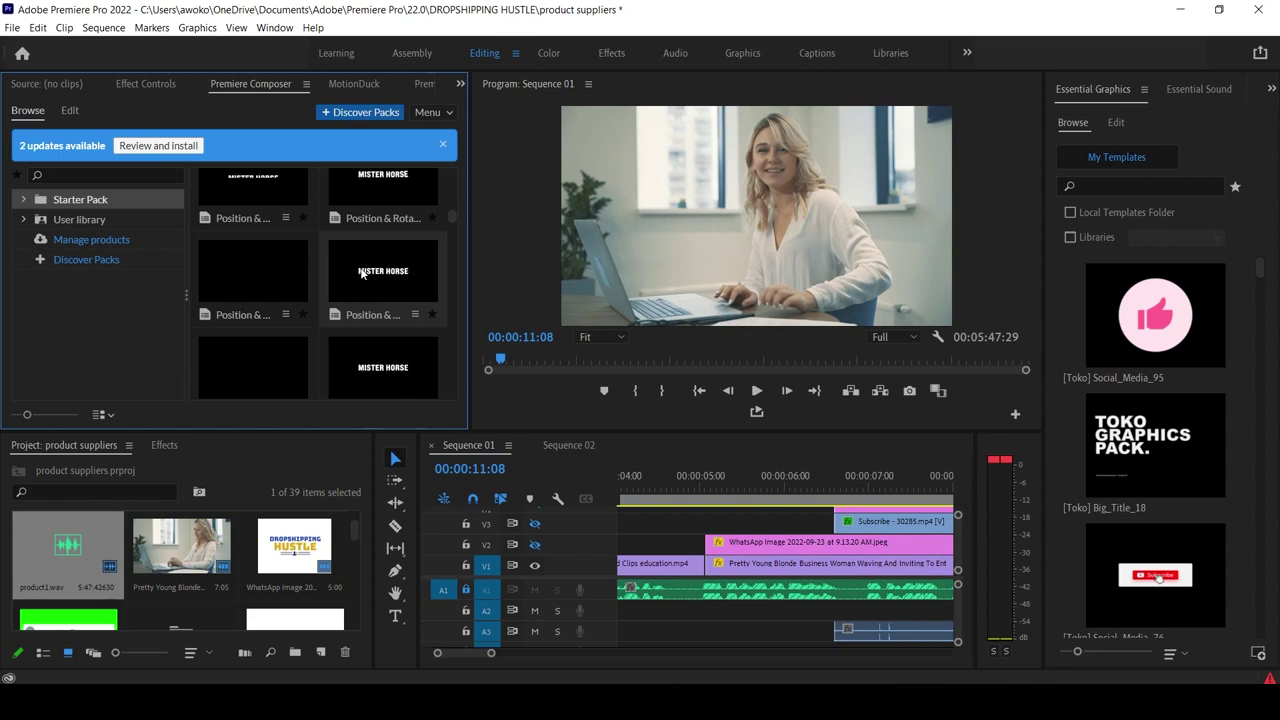
scroll(358, 330, down, 1)
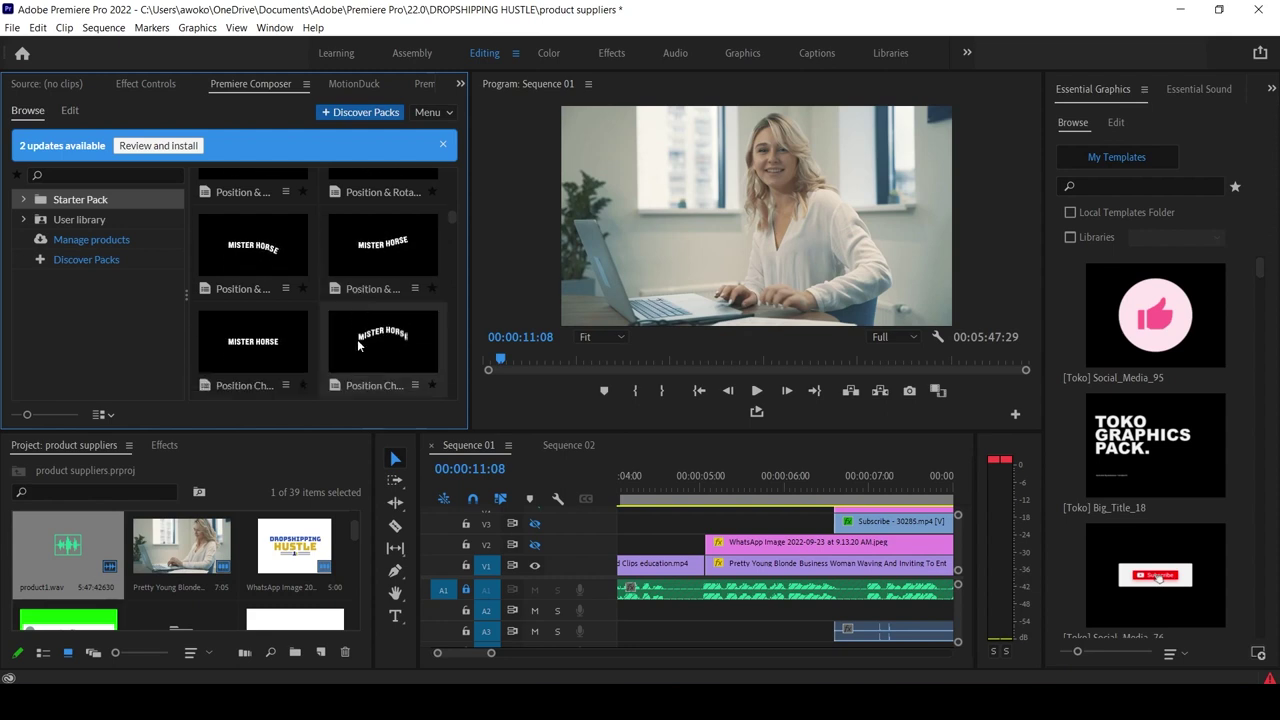
scroll(357, 339, down, 5)
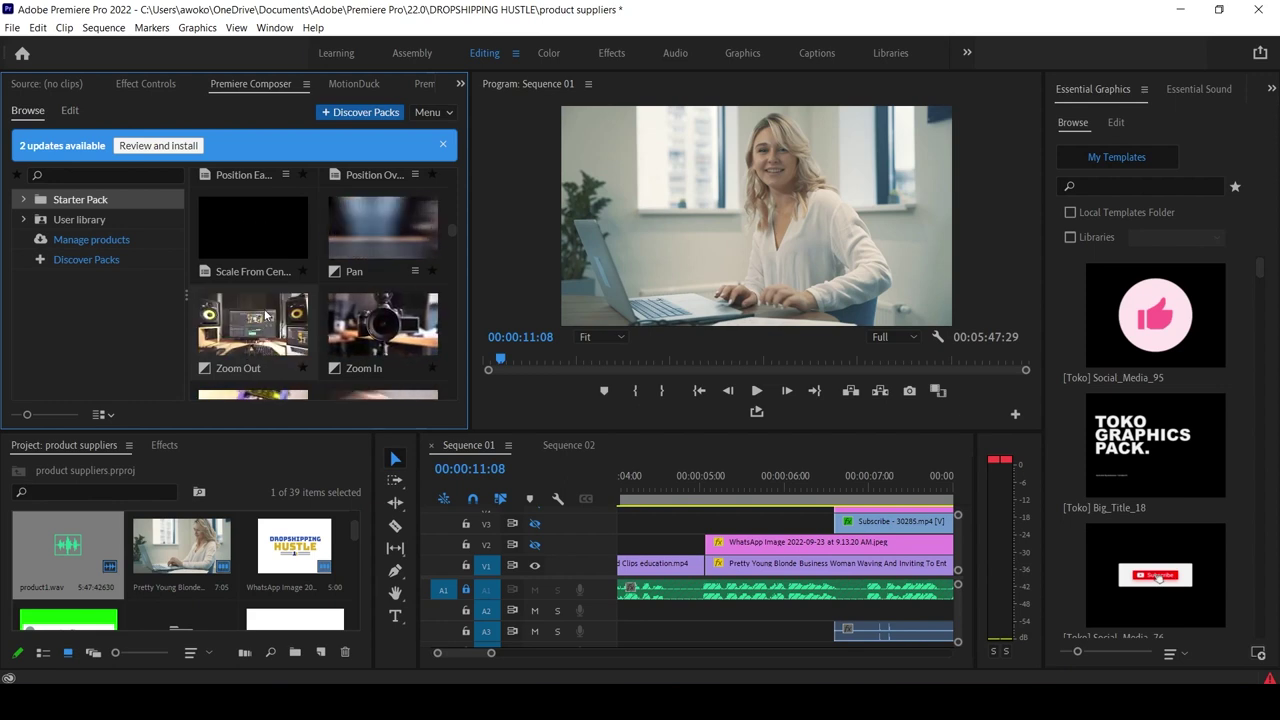
scroll(381, 326, down, 1)
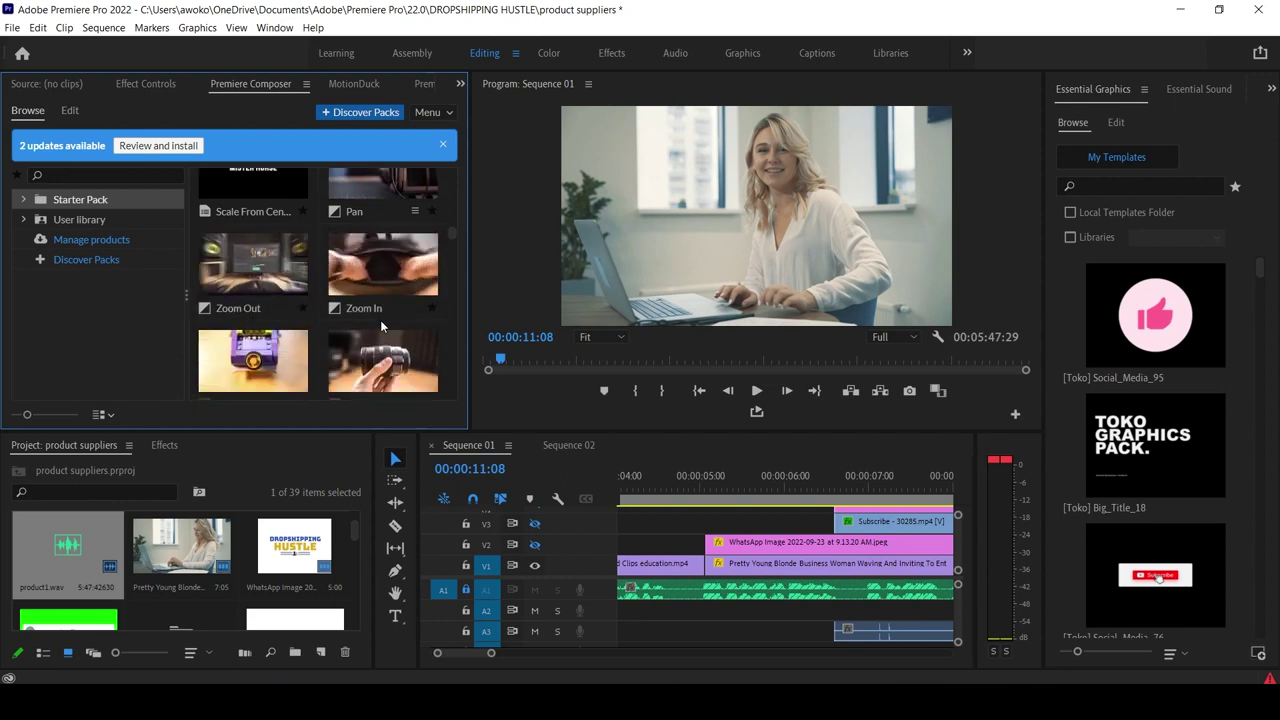
scroll(381, 326, down, 1)
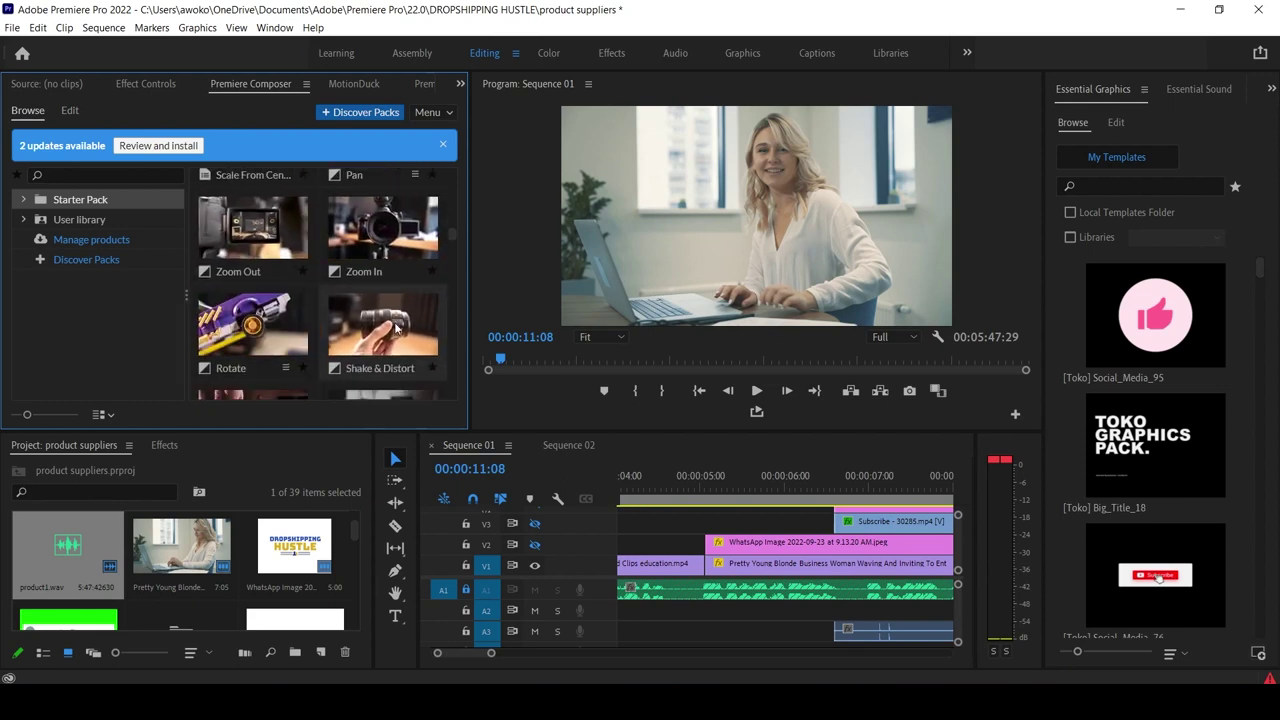
scroll(397, 328, down, 2)
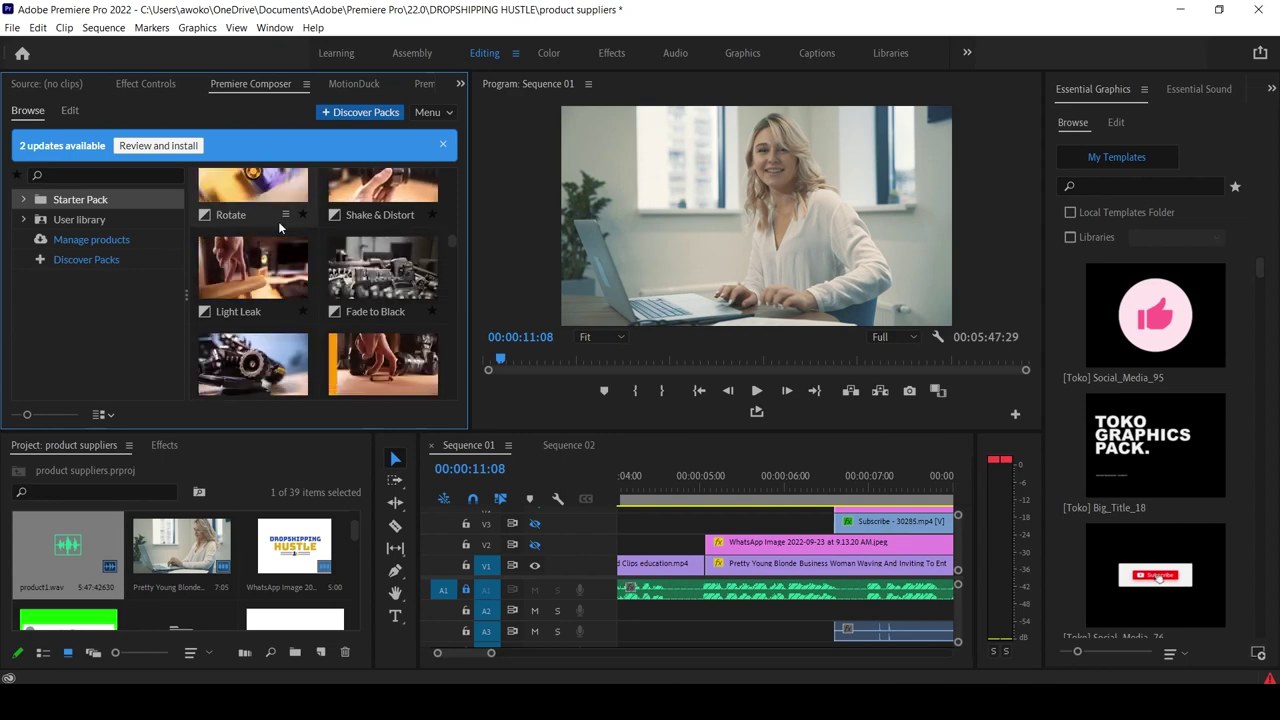
Check the MotionDuck and Premiere Studio template extensions, and return to the Premiere Composer templates.
click(341, 83)
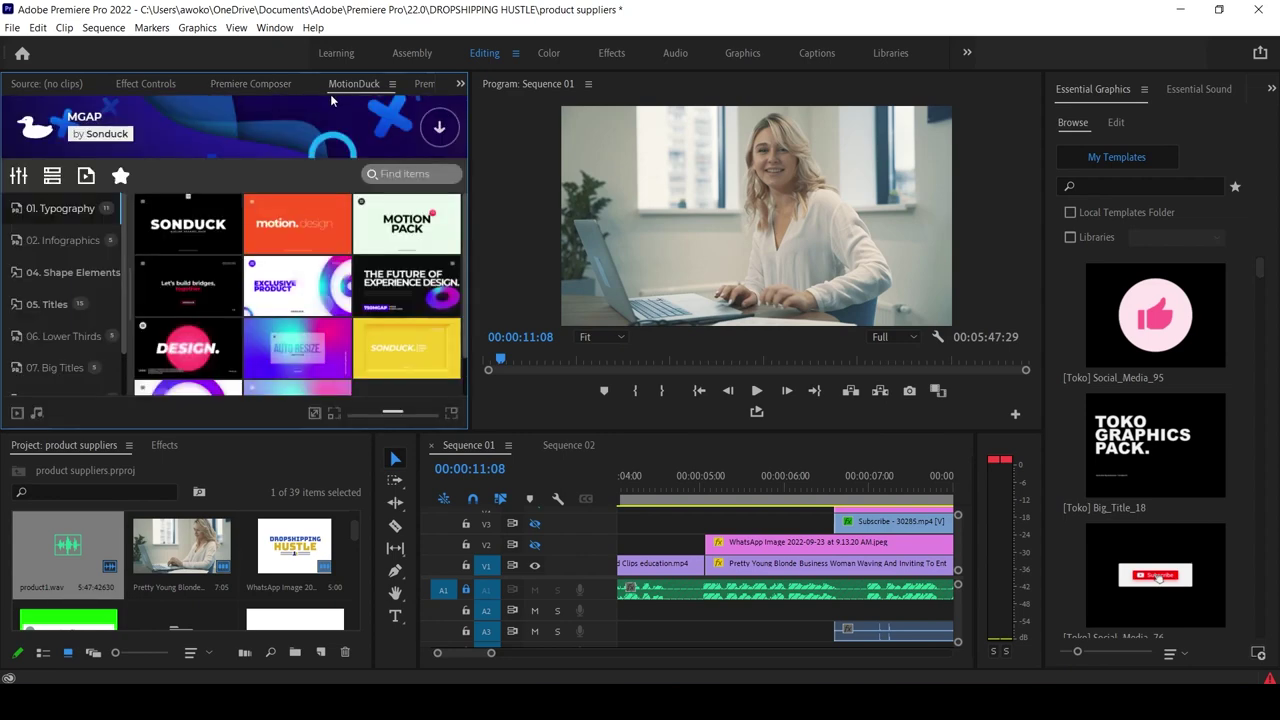
click(416, 84)
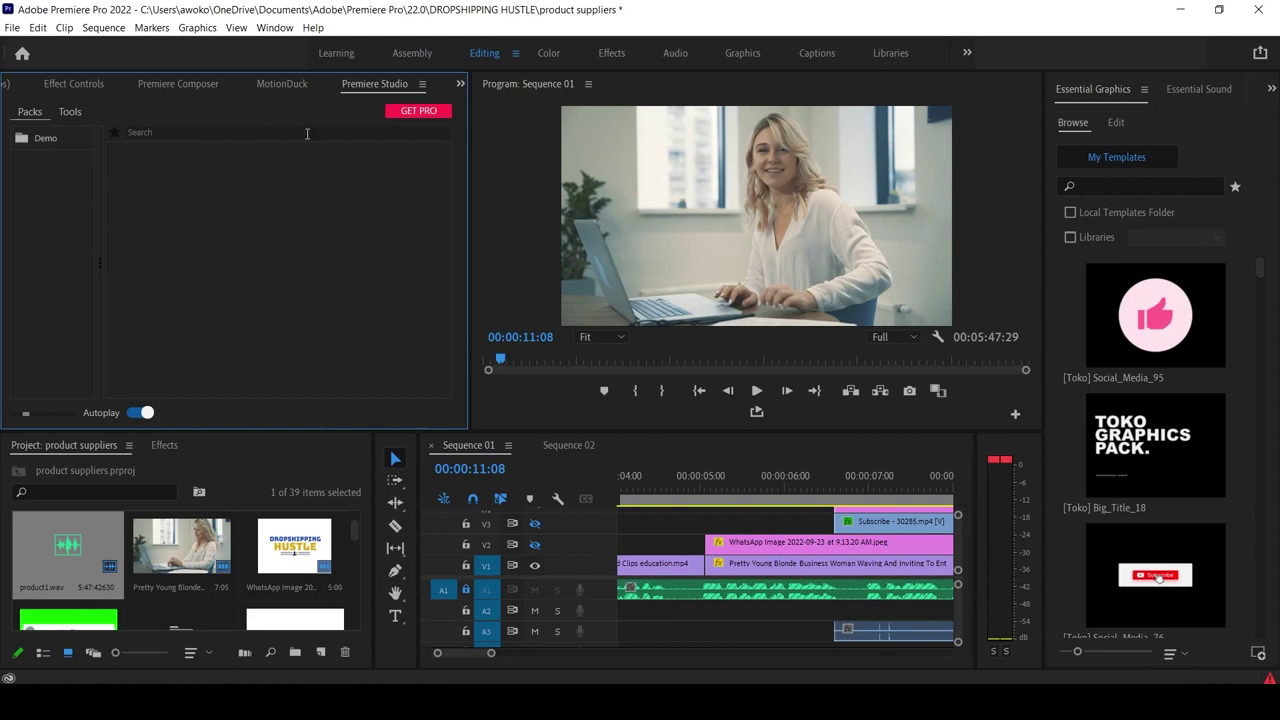
click(285, 83)
click(192, 84)
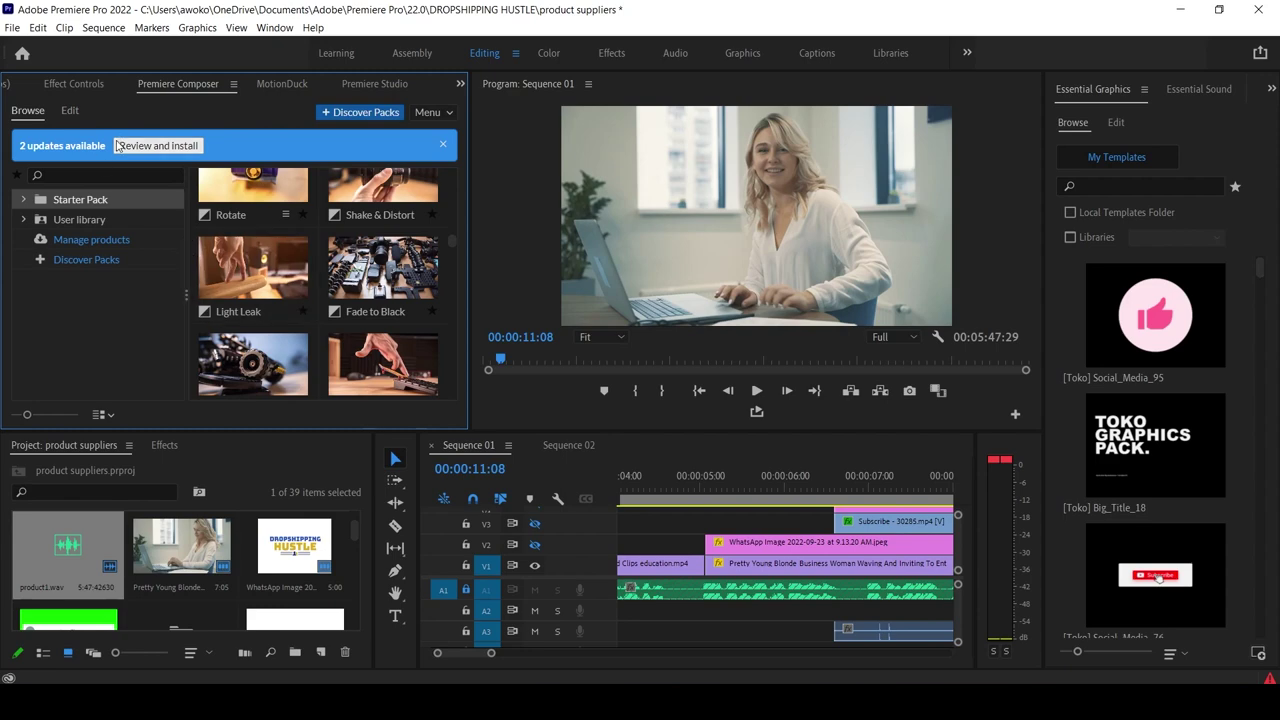
Play Sequence 01 from the beginning and scrub into the start of the waving businesswoman clip.
click(644, 483)
drag(645, 488, 522, 485)
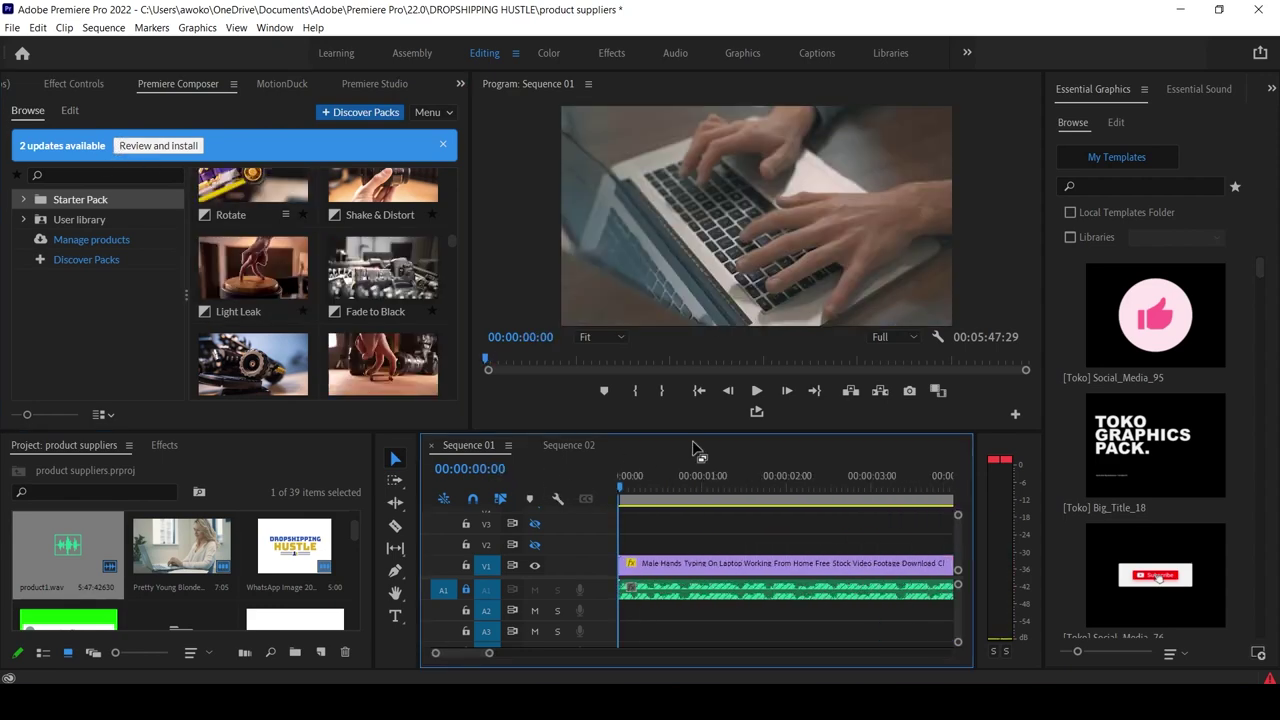
click(756, 391)
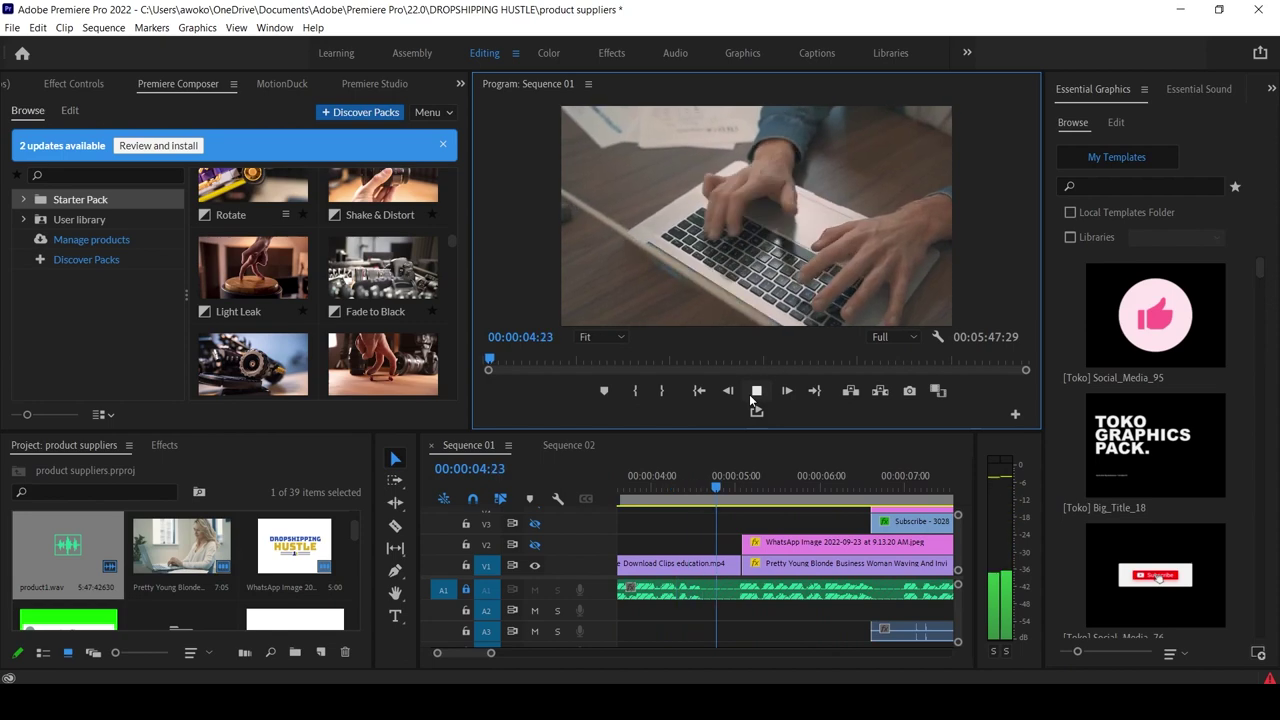
click(769, 488)
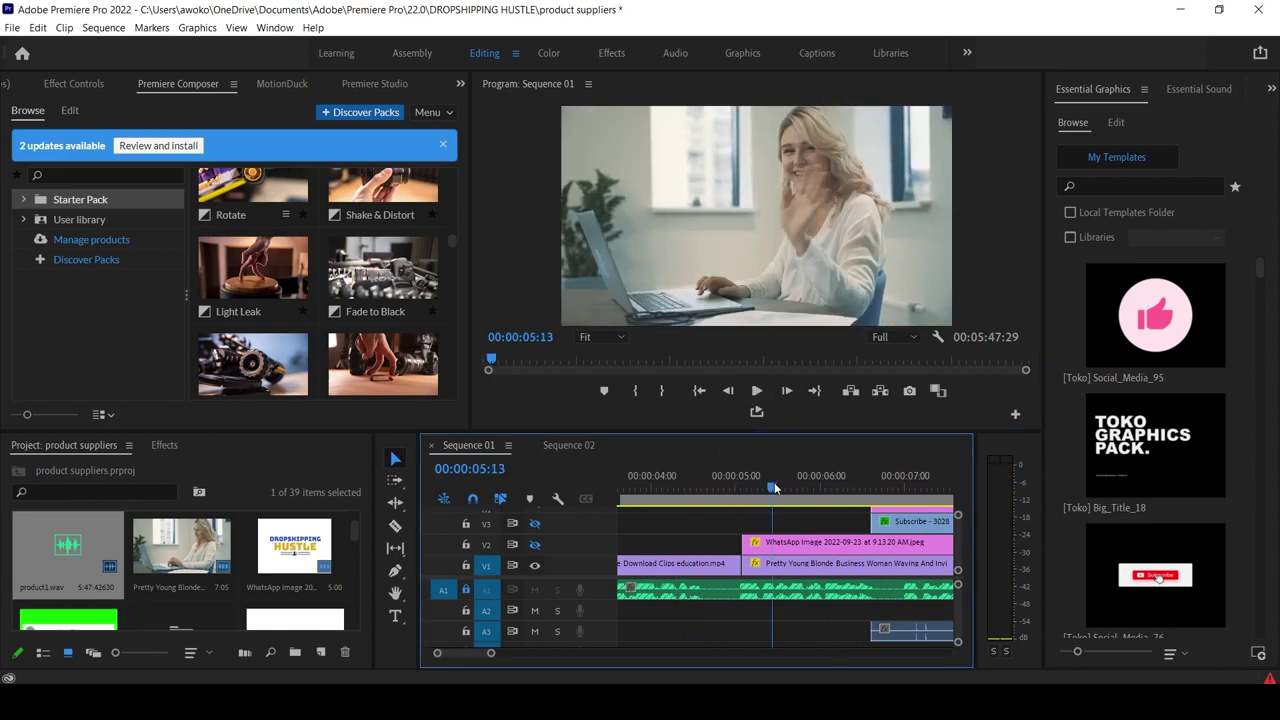
drag(771, 503, 787, 500)
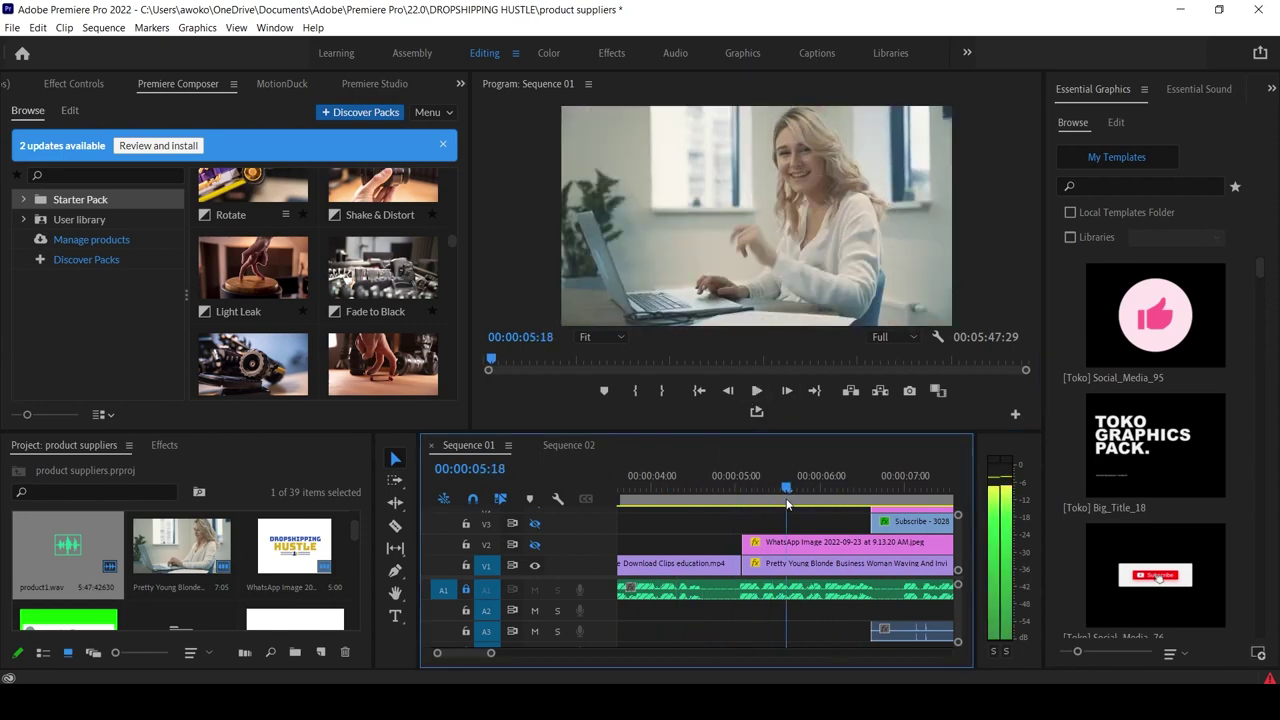
Turn on the visibility of track V2 and preview the Dropshipping Hustle logo over the businesswoman clip.
click(535, 545)
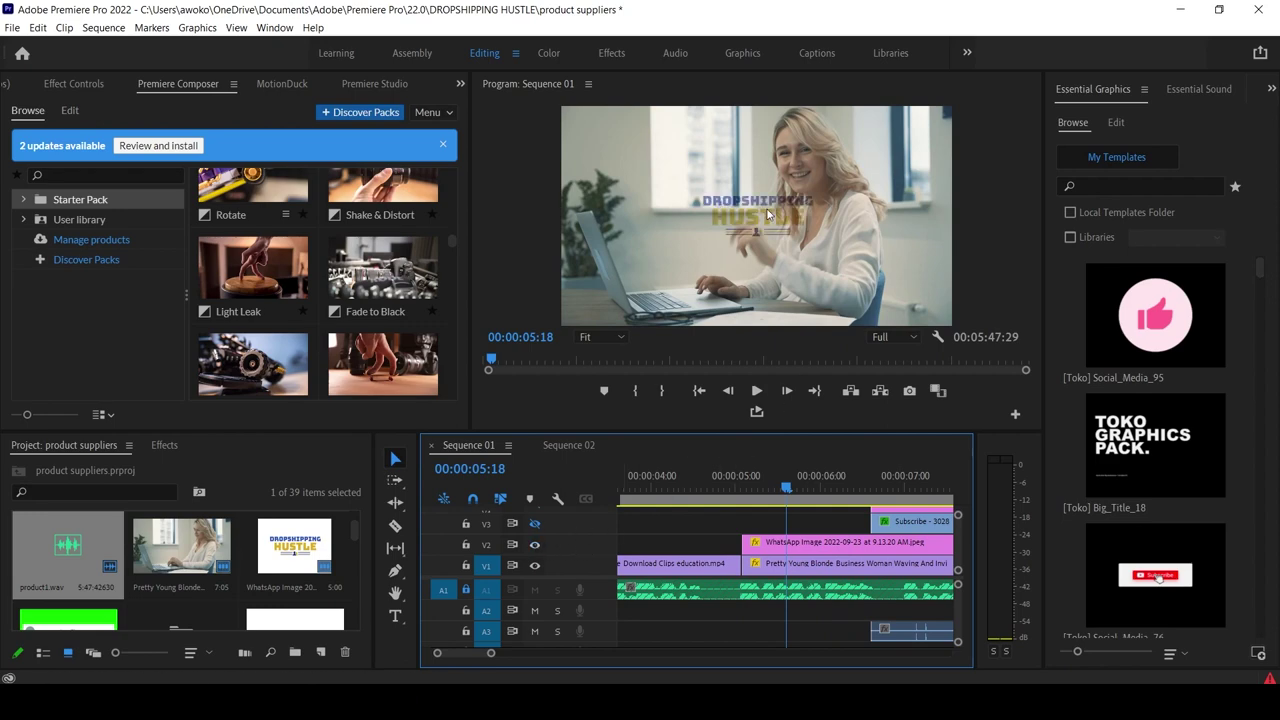
mouse_move(787, 490)
mouse_down()
mouse_move(733, 500)
mouse_move(810, 500)
mouse_up()
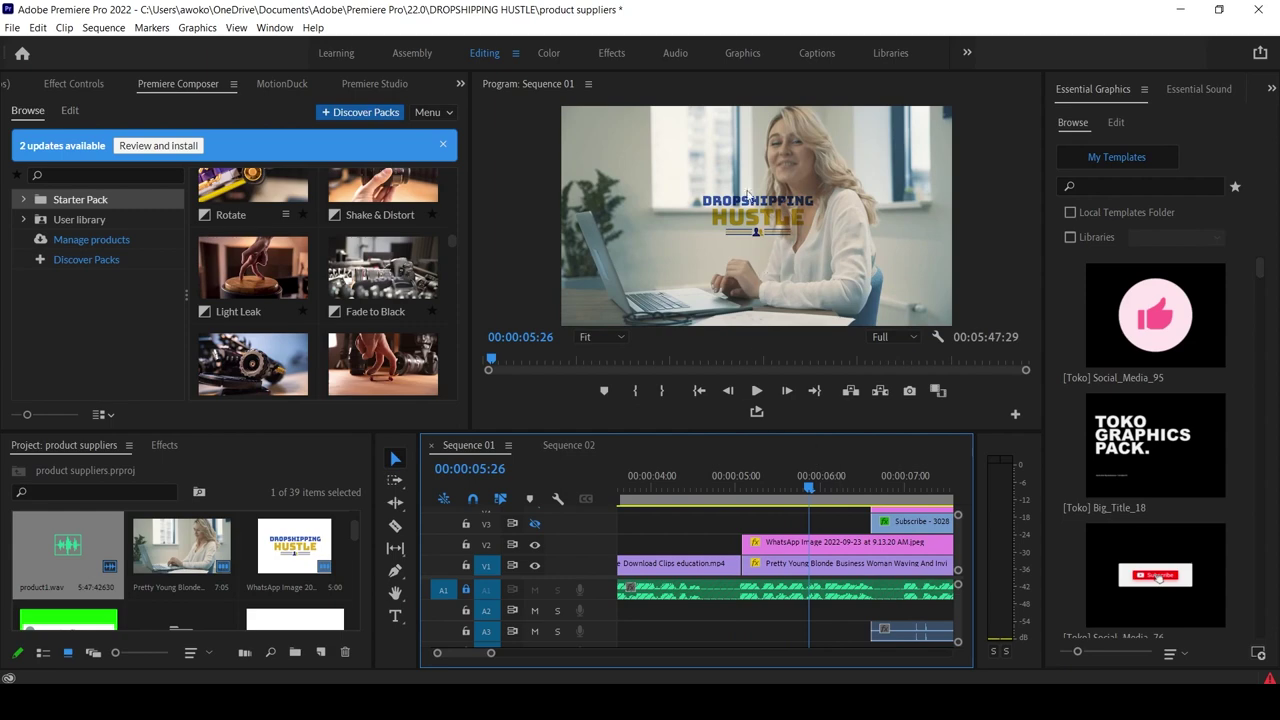
click(731, 487)
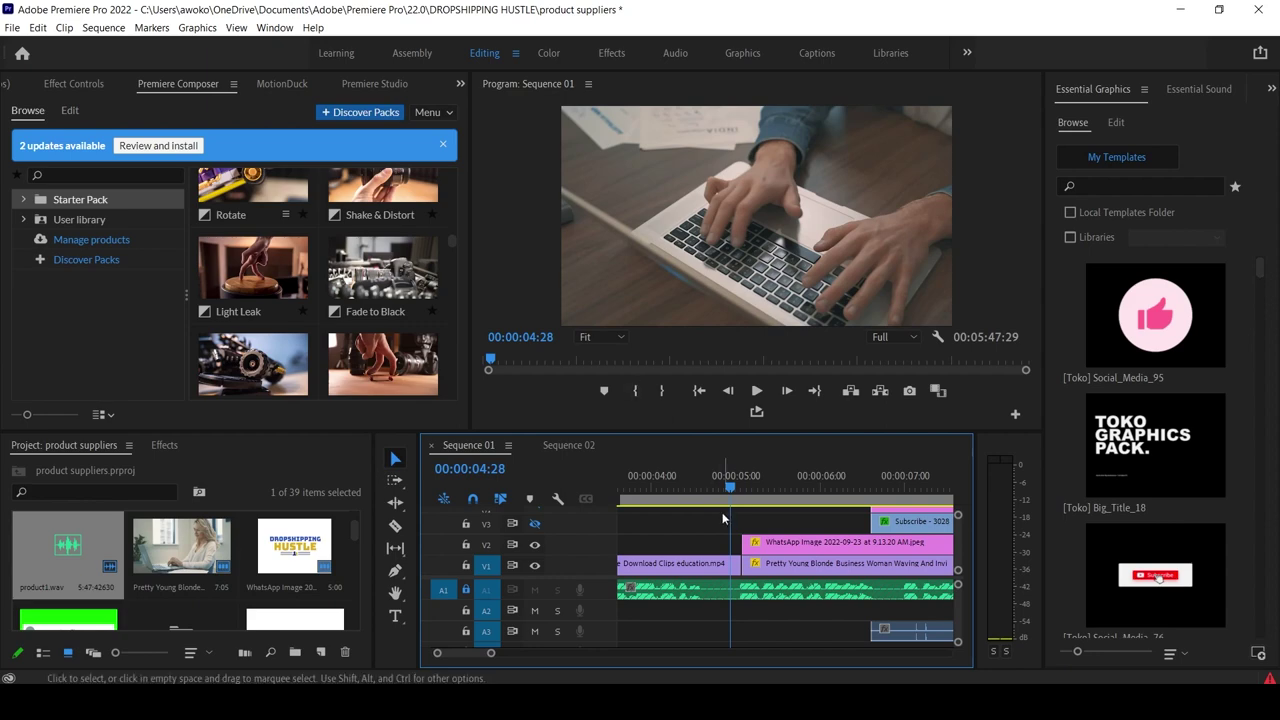
click(758, 392)
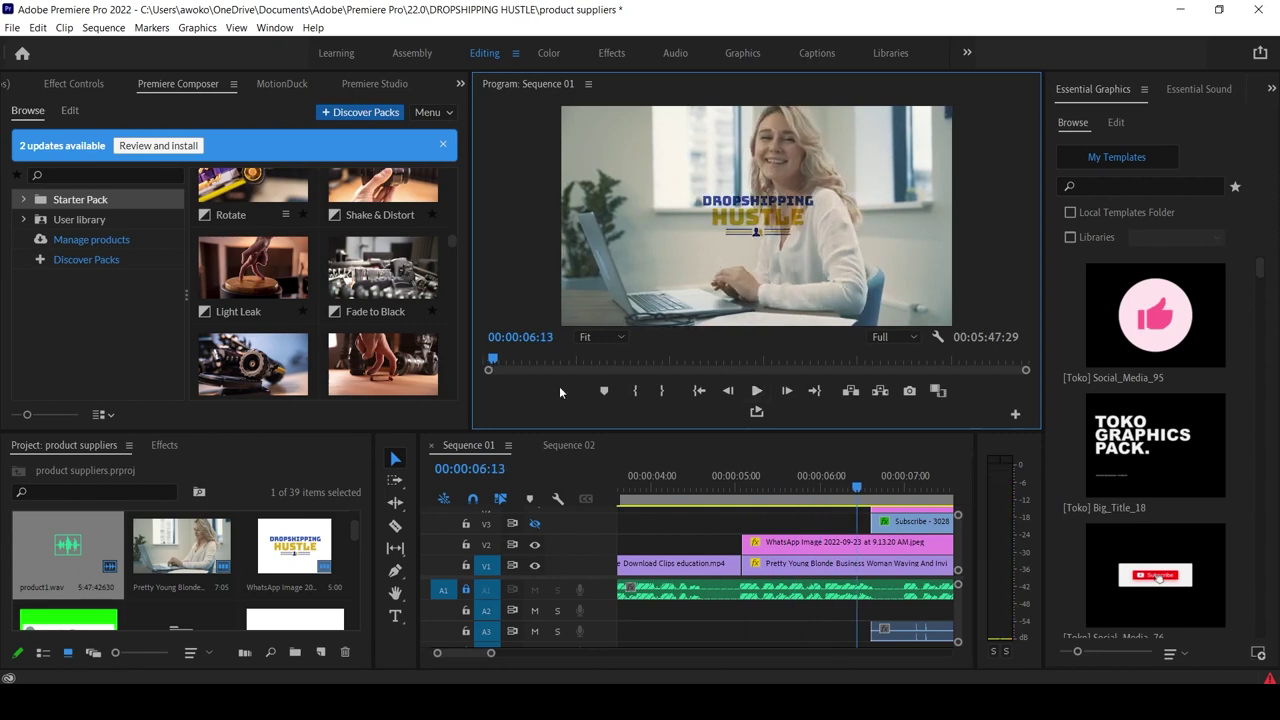
Open the Dropshipping Hustle logo image from the project in the Source monitor.
click(291, 549)
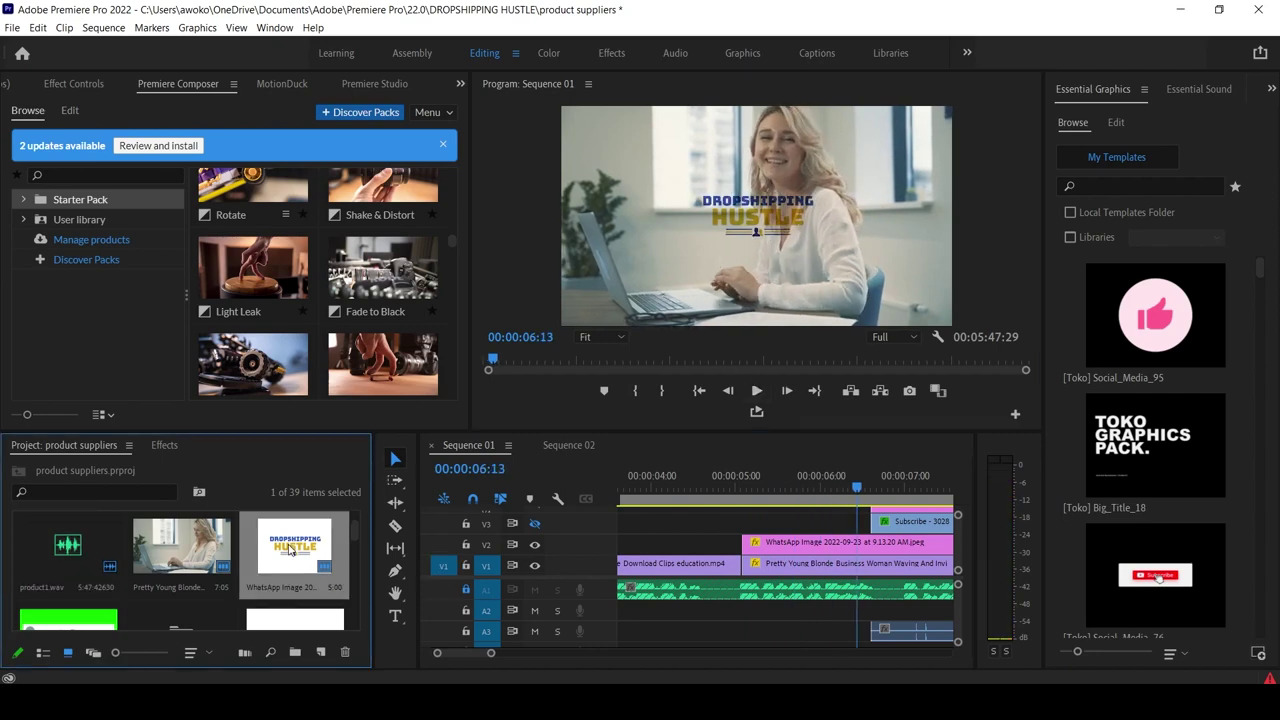
double_click(291, 549)
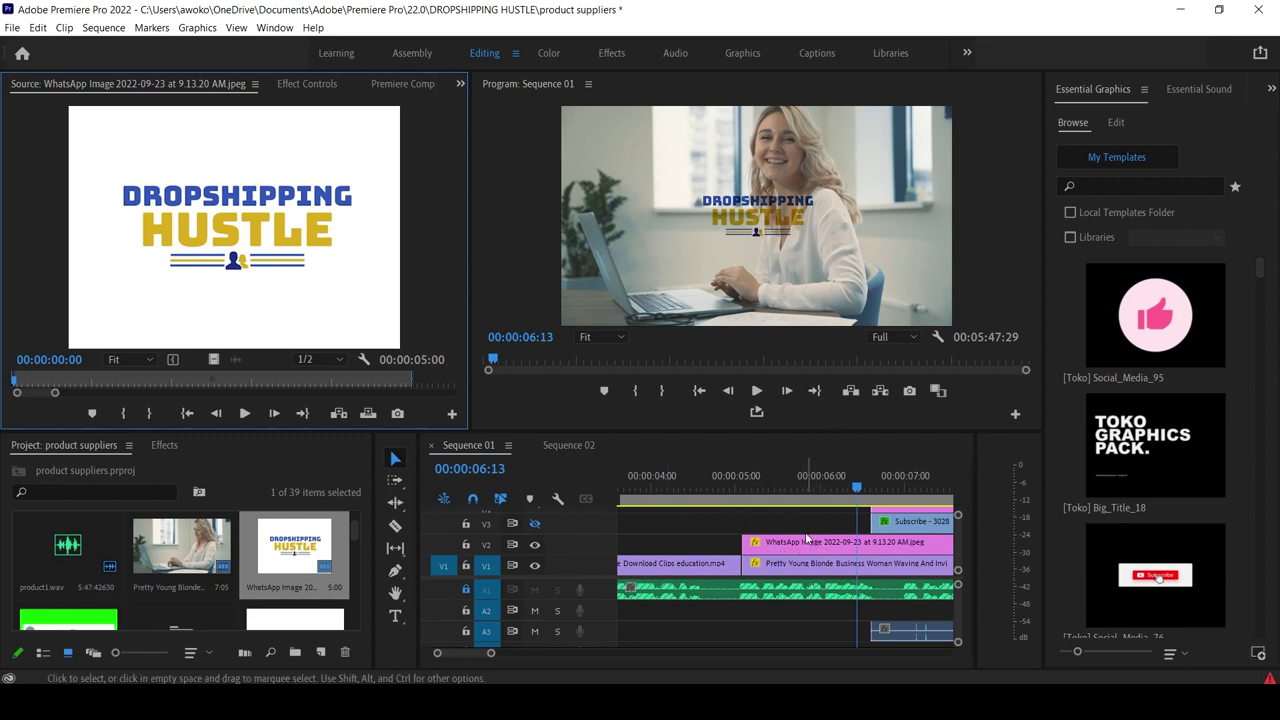
scroll(806, 540, up, 1)
scroll(805, 532, down, 1)
scroll(815, 540, up, 1)
scroll(820, 547, down, 2)
Select the logo clip on track V2 and display its motion and opacity settings in Effect Controls.
click(810, 545)
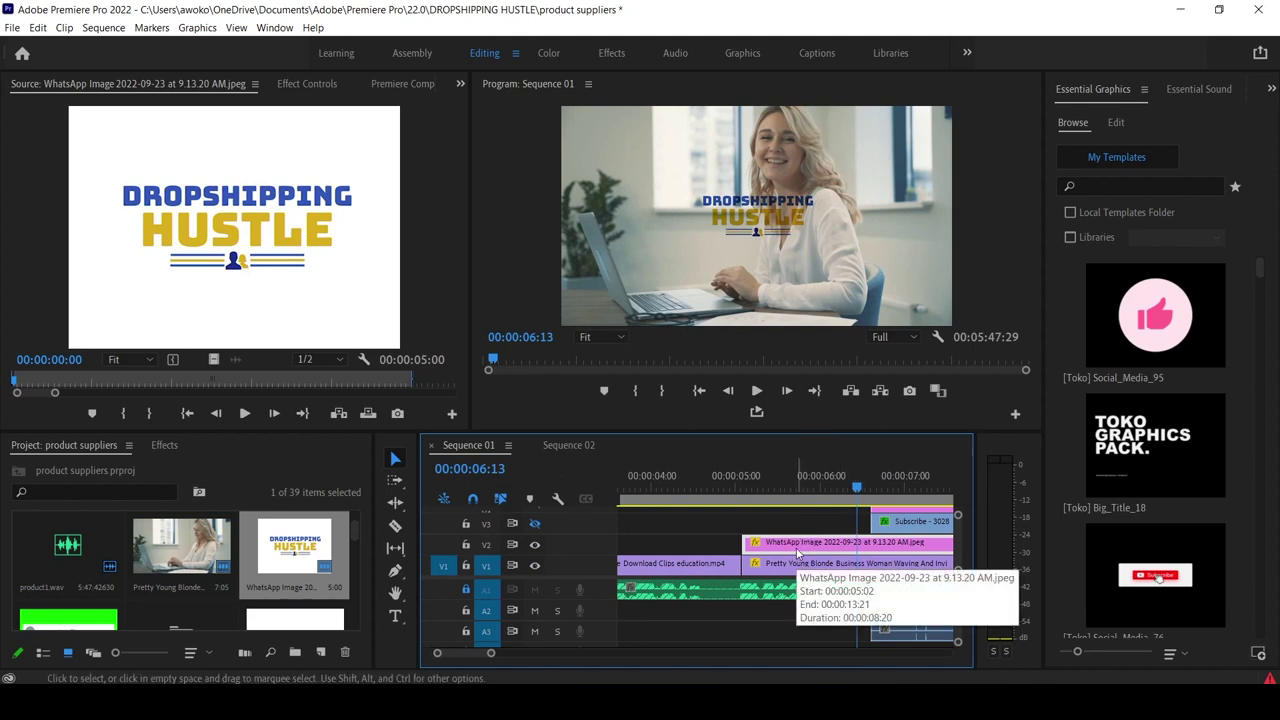
click(307, 84)
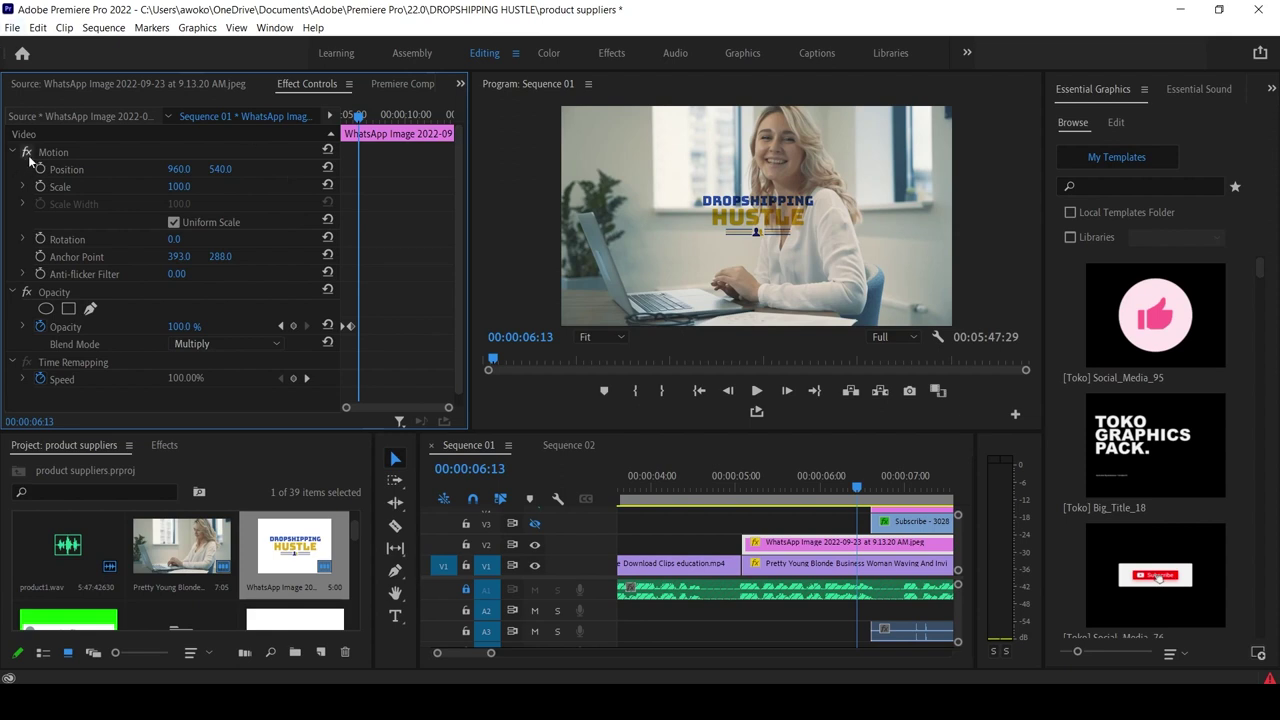
scroll(63, 260, down, 1)
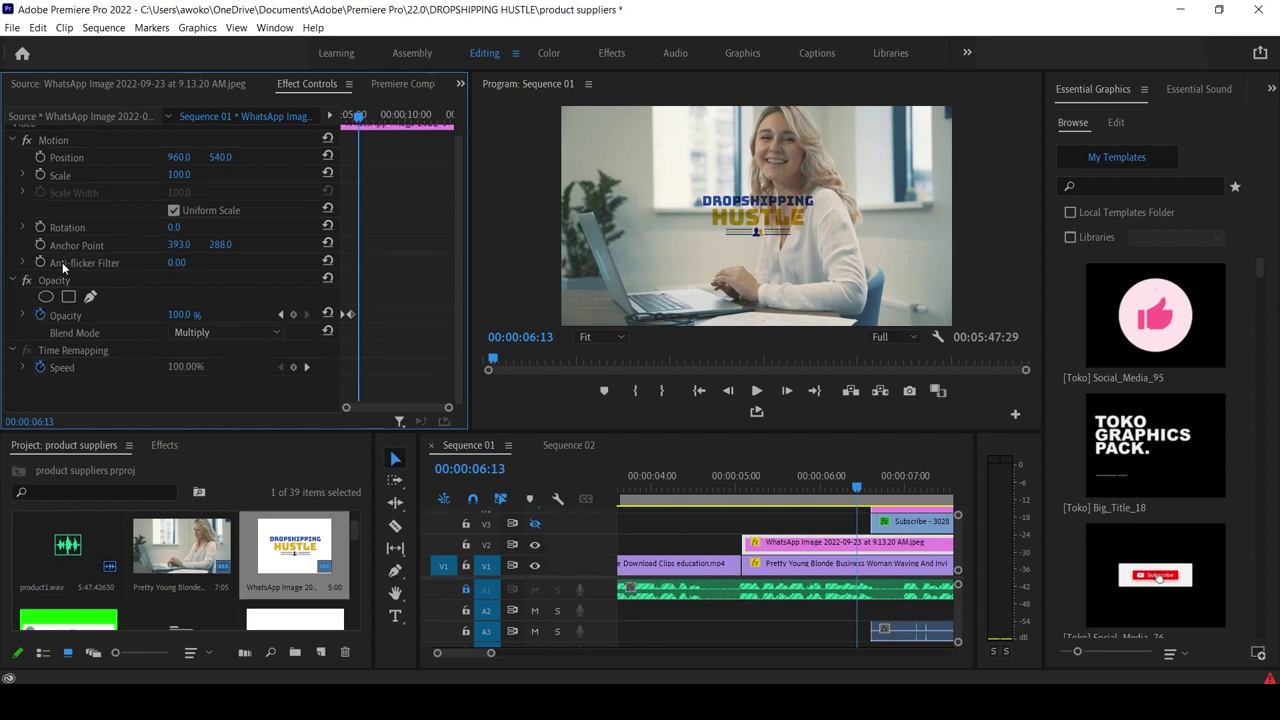
scroll(60, 340, up, 1)
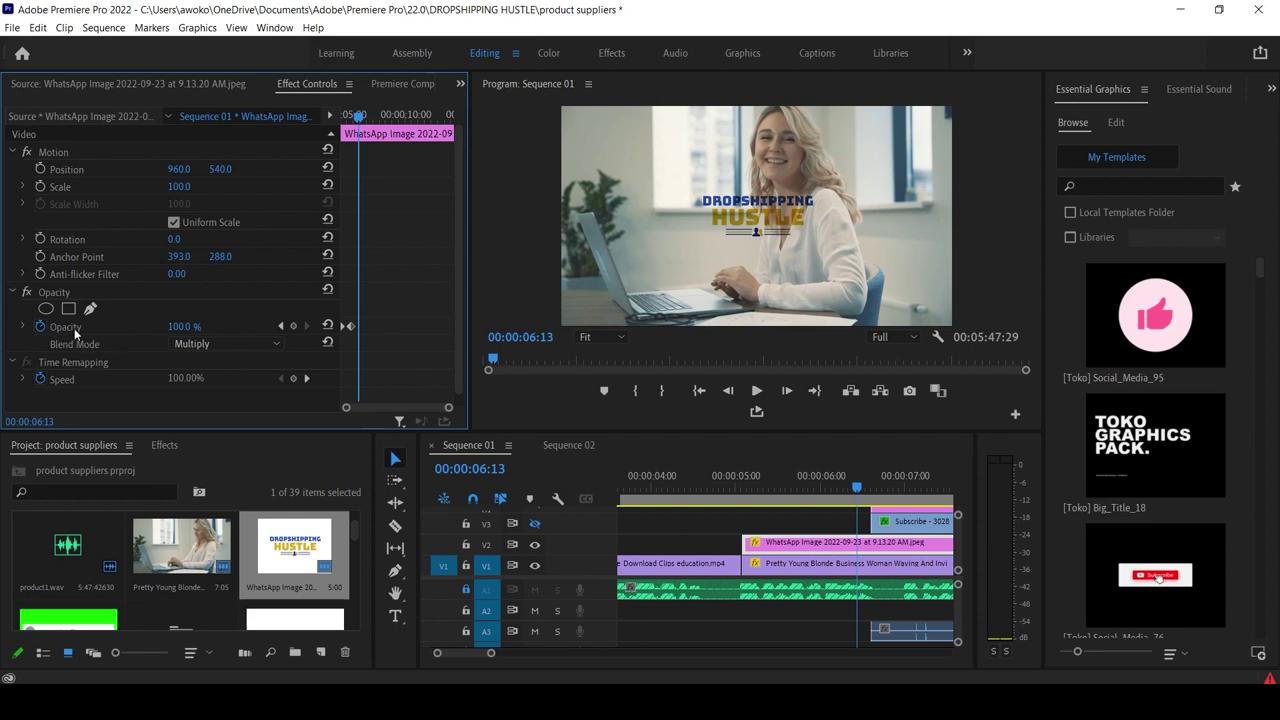
Scrub back and forth over the start of the logo clip to examine its keyframed opacity fade-in.
click(734, 487)
drag(734, 487, 810, 484)
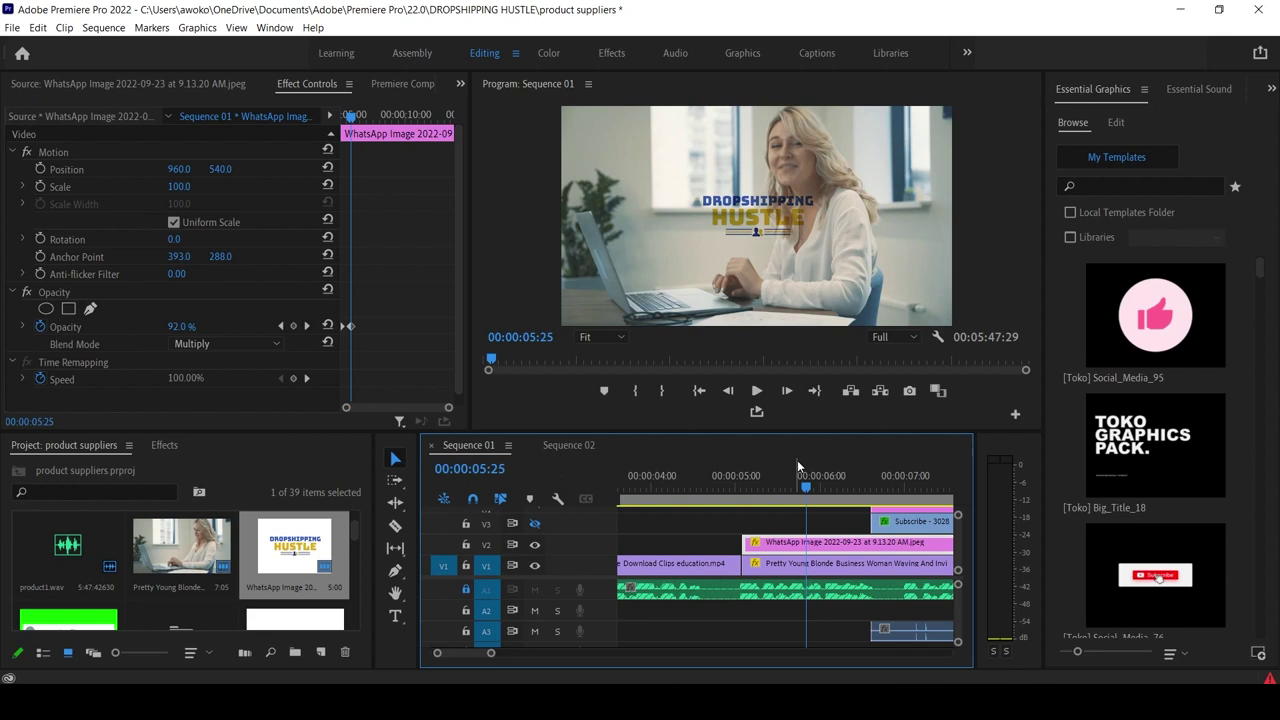
key(Left)
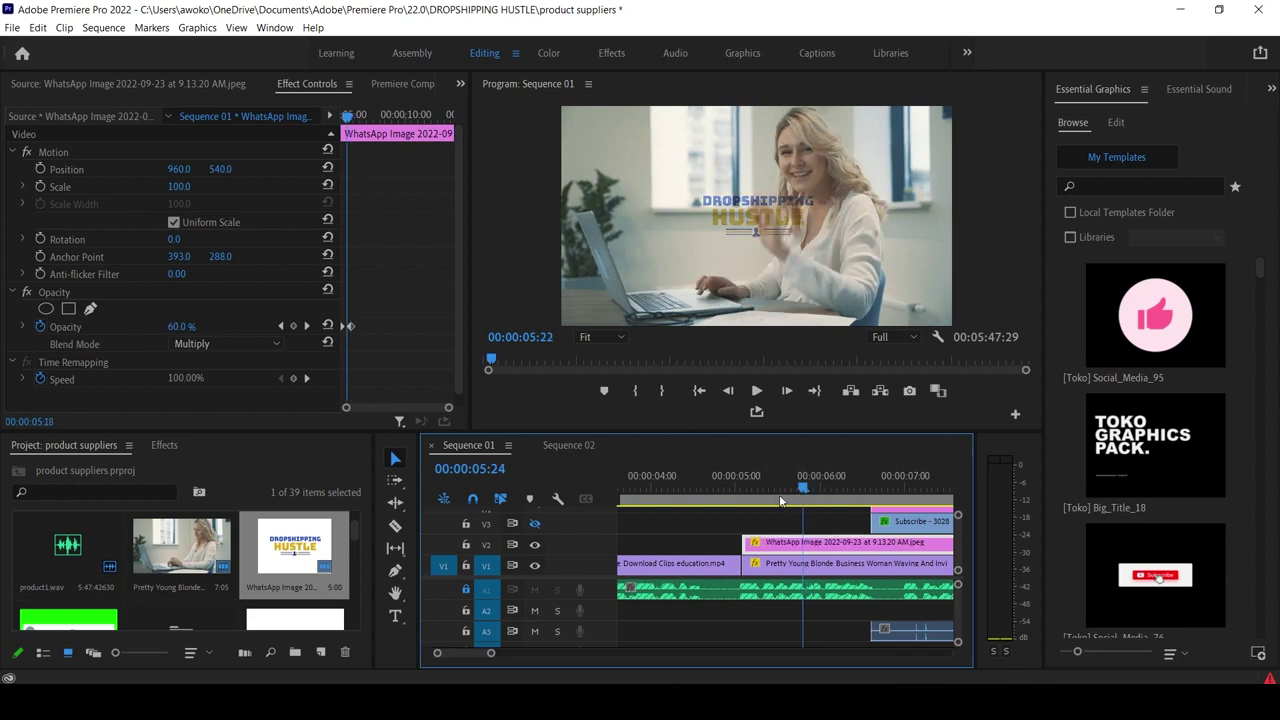
drag(781, 500, 745, 503)
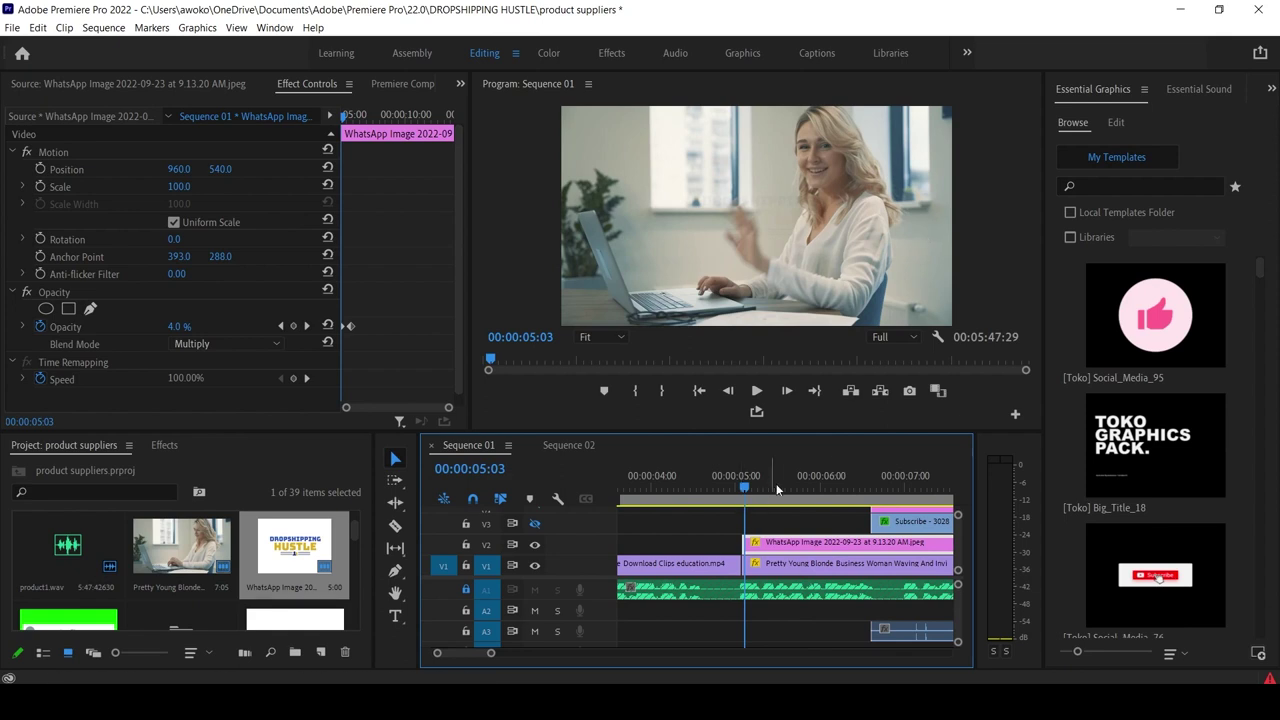
click(810, 492)
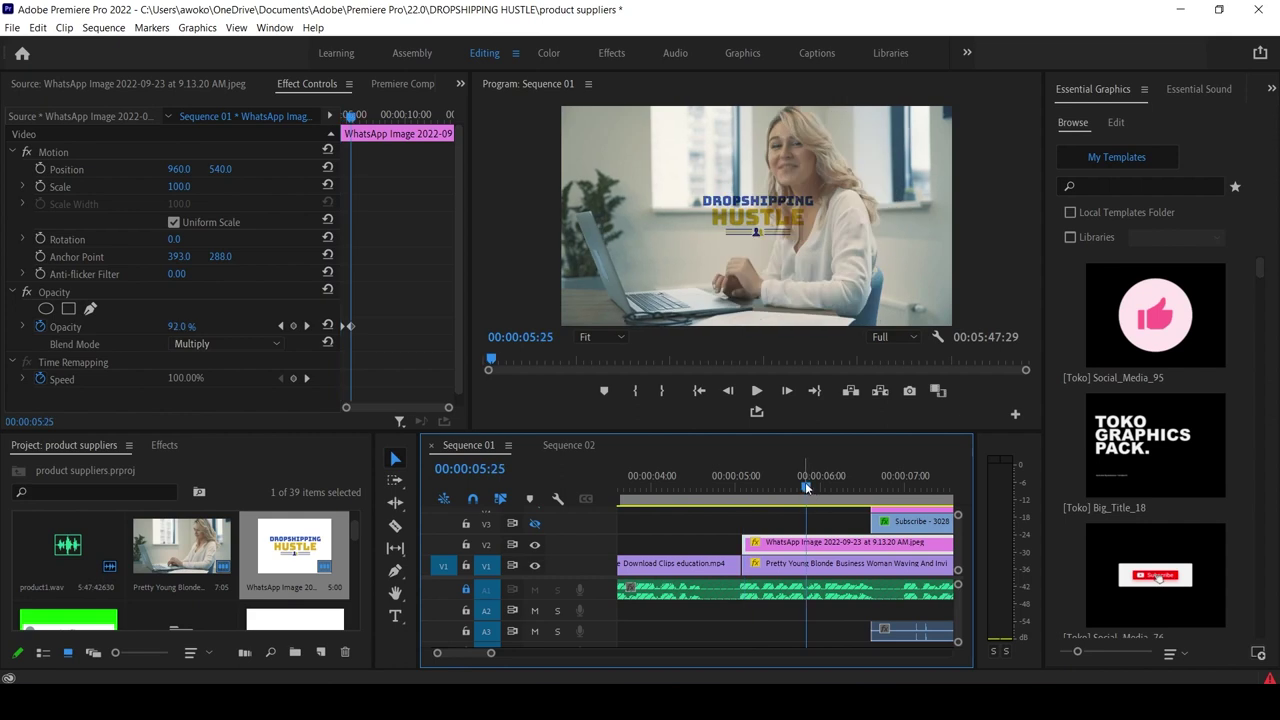
drag(806, 487, 754, 507)
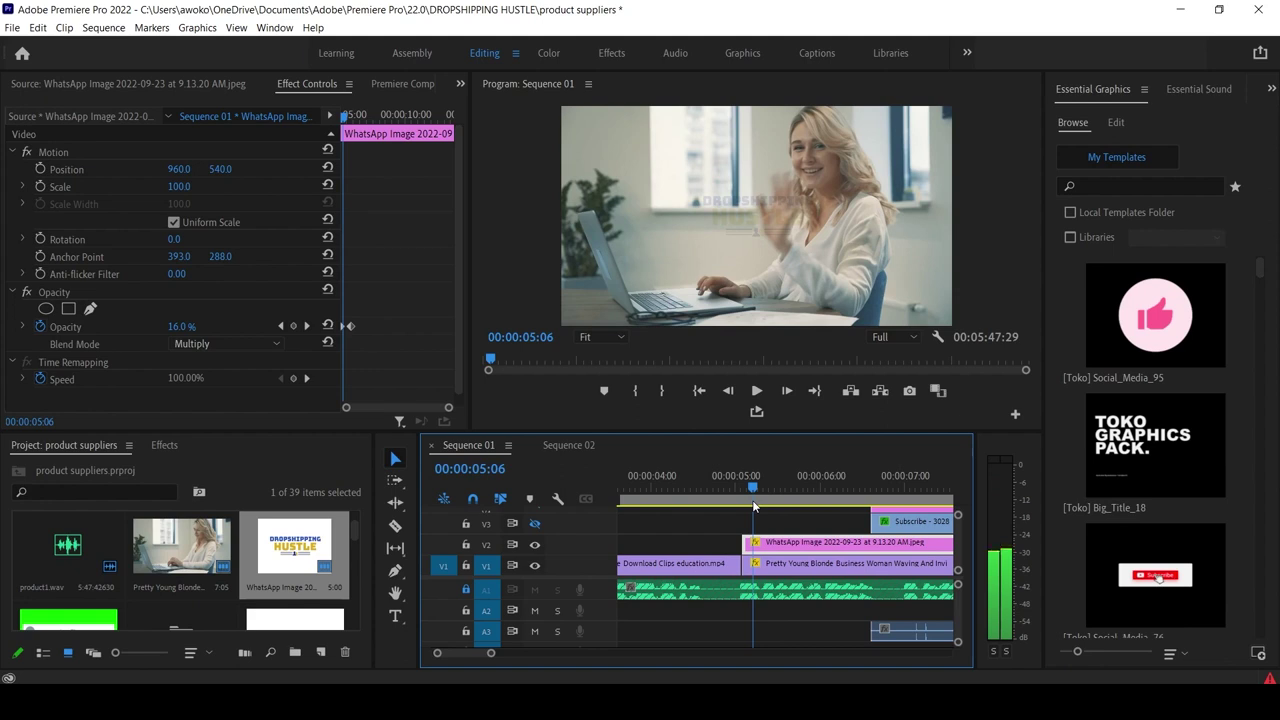
drag(754, 507, 810, 506)
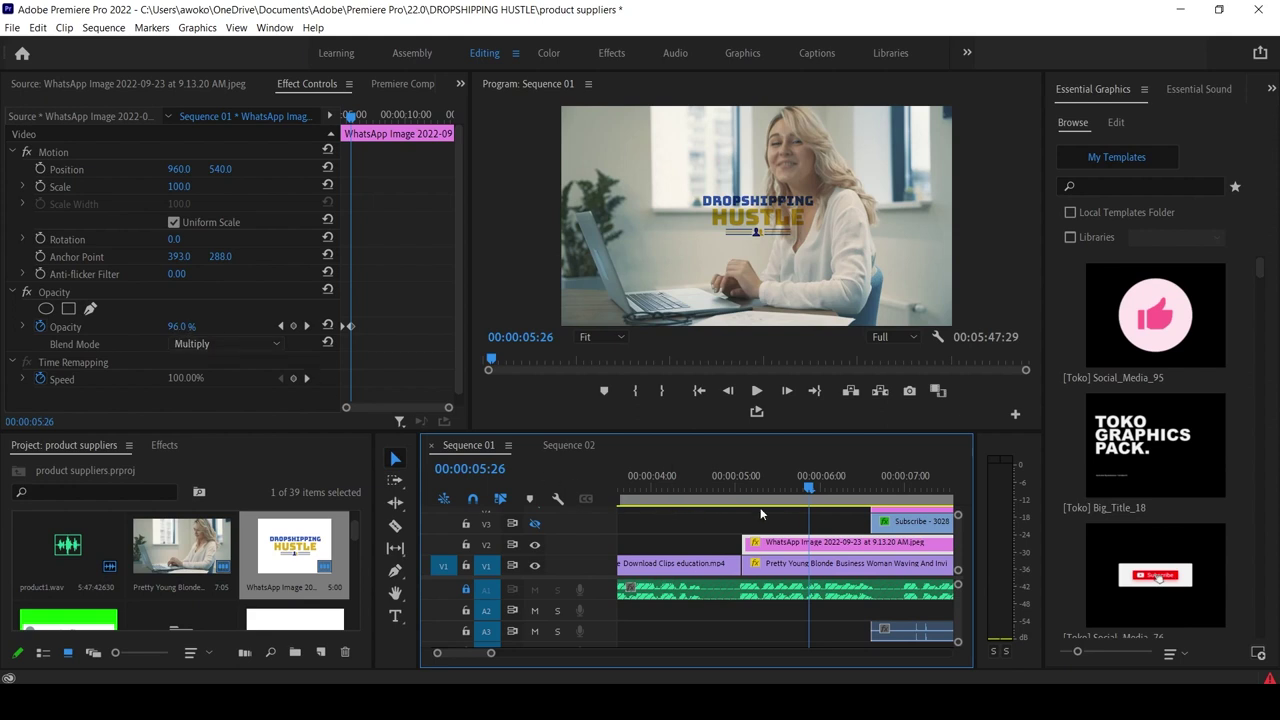
drag(806, 489, 821, 491)
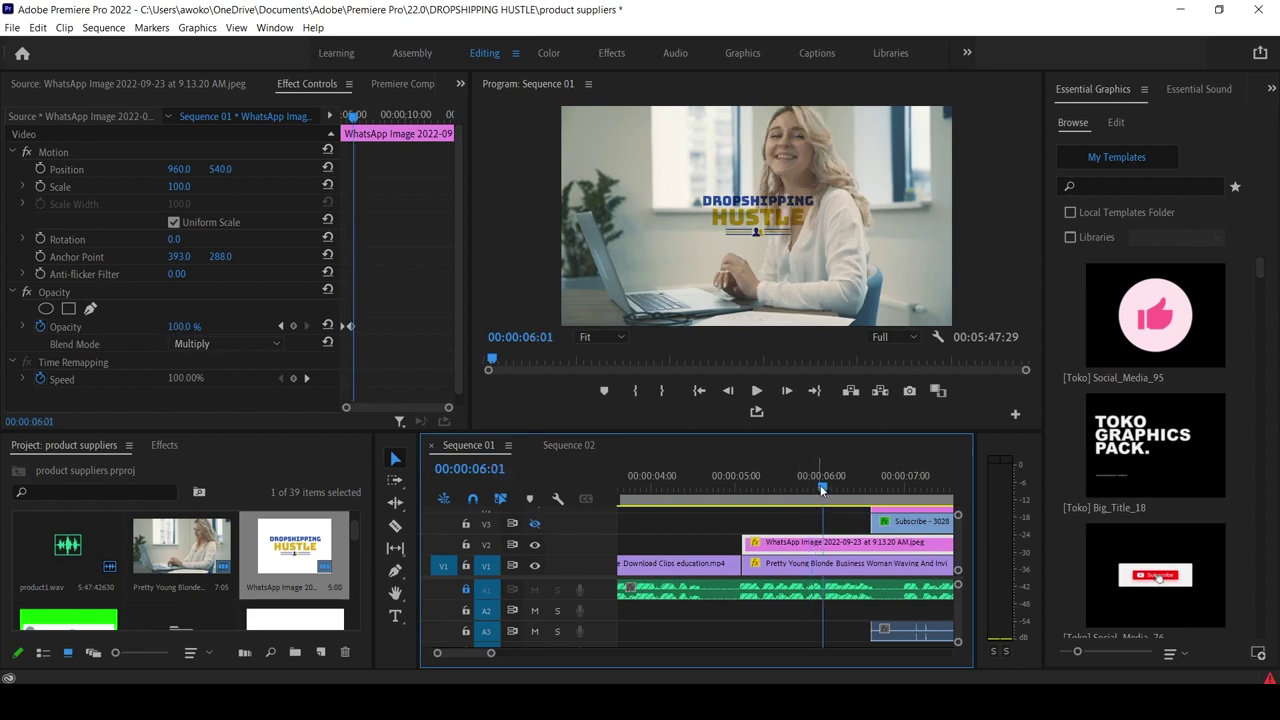
drag(822, 490, 747, 510)
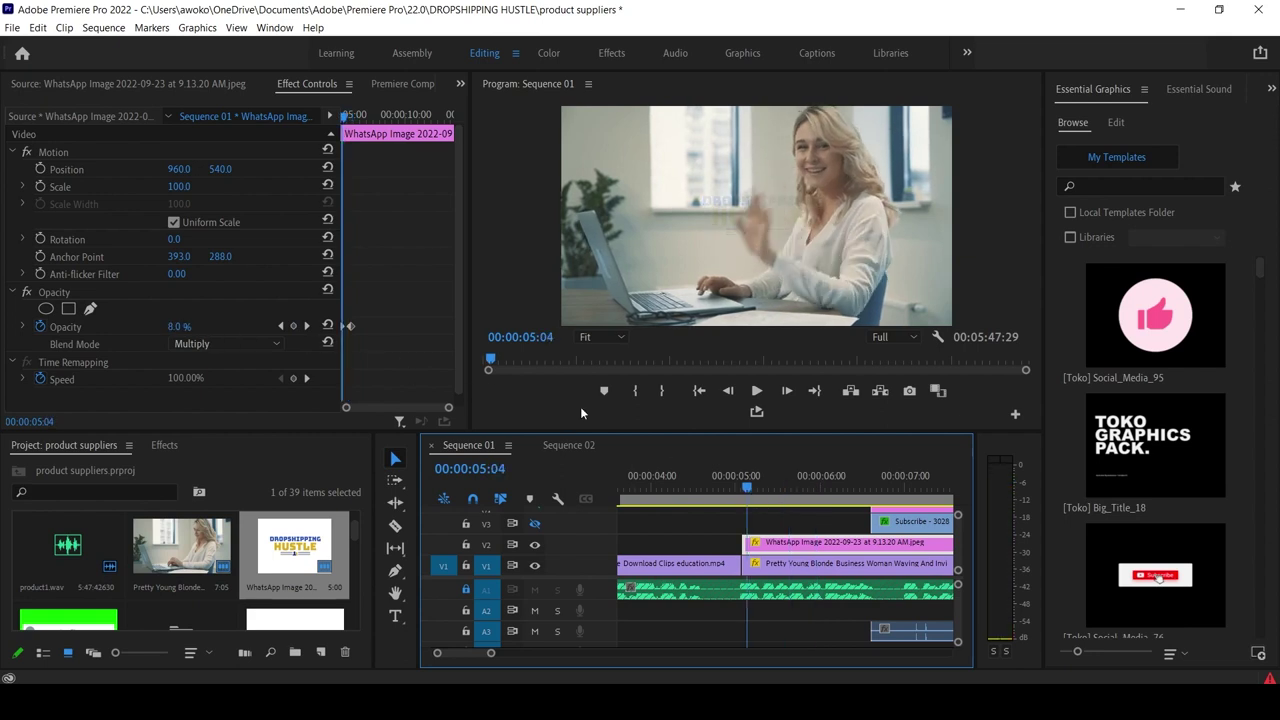
drag(752, 490, 745, 490)
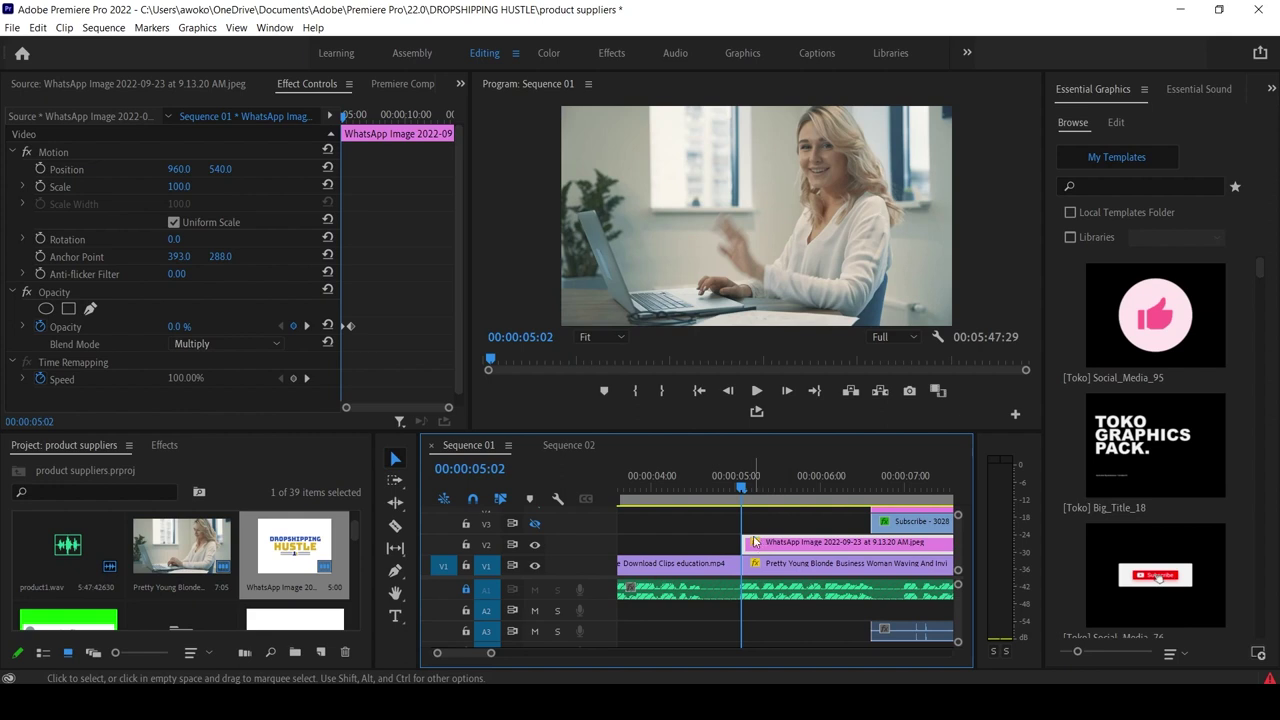
click(39, 325)
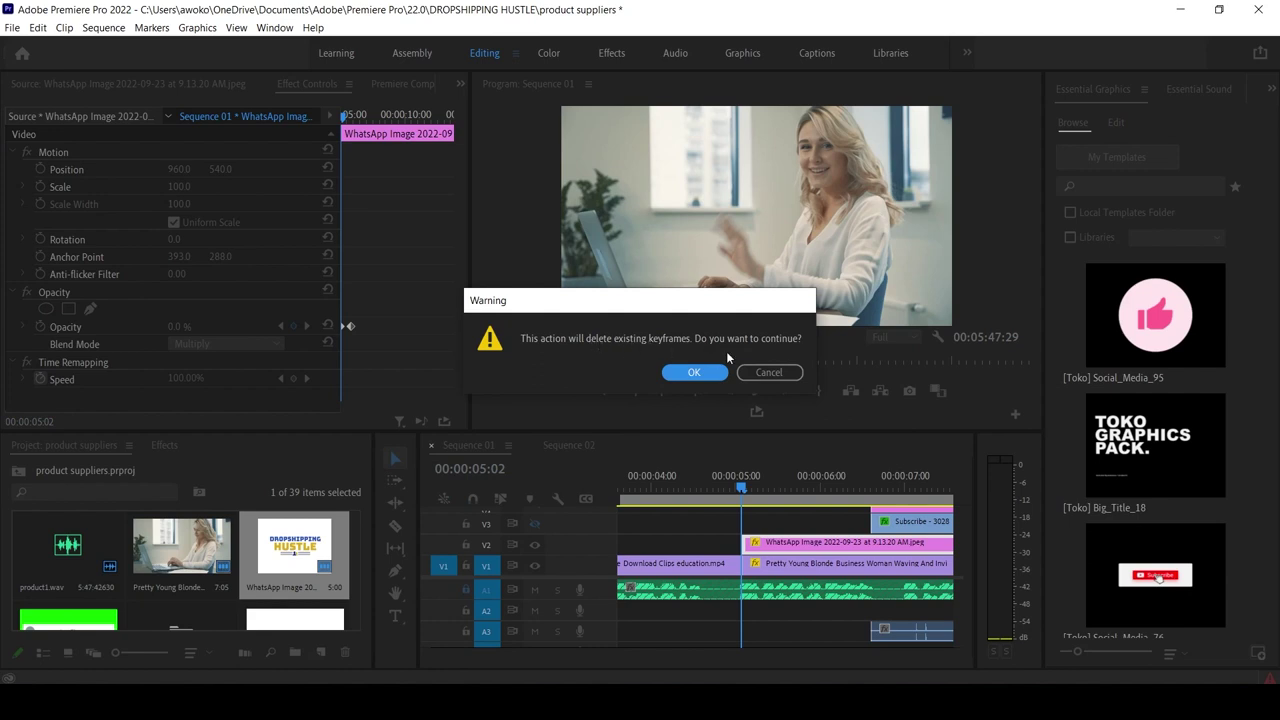
click(694, 373)
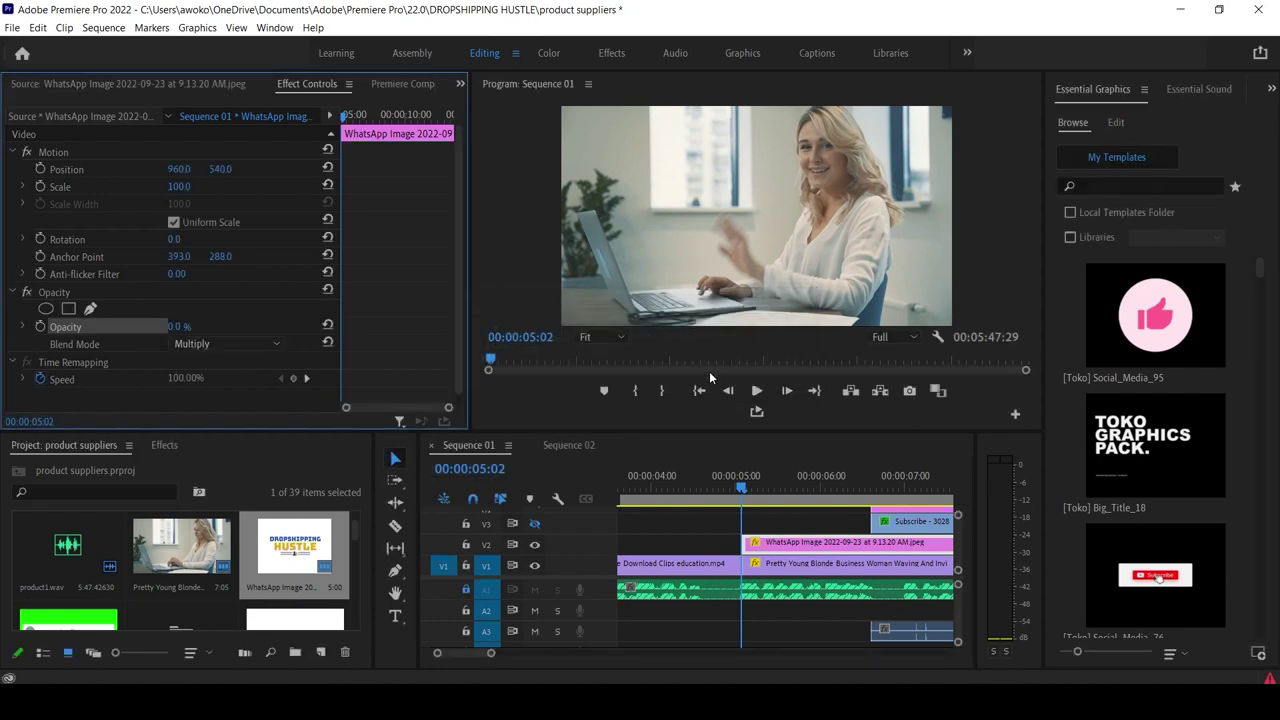
mouse_move(735, 486)
mouse_down()
mouse_move(920, 484)
mouse_move(750, 486)
mouse_up()
click(176, 327)
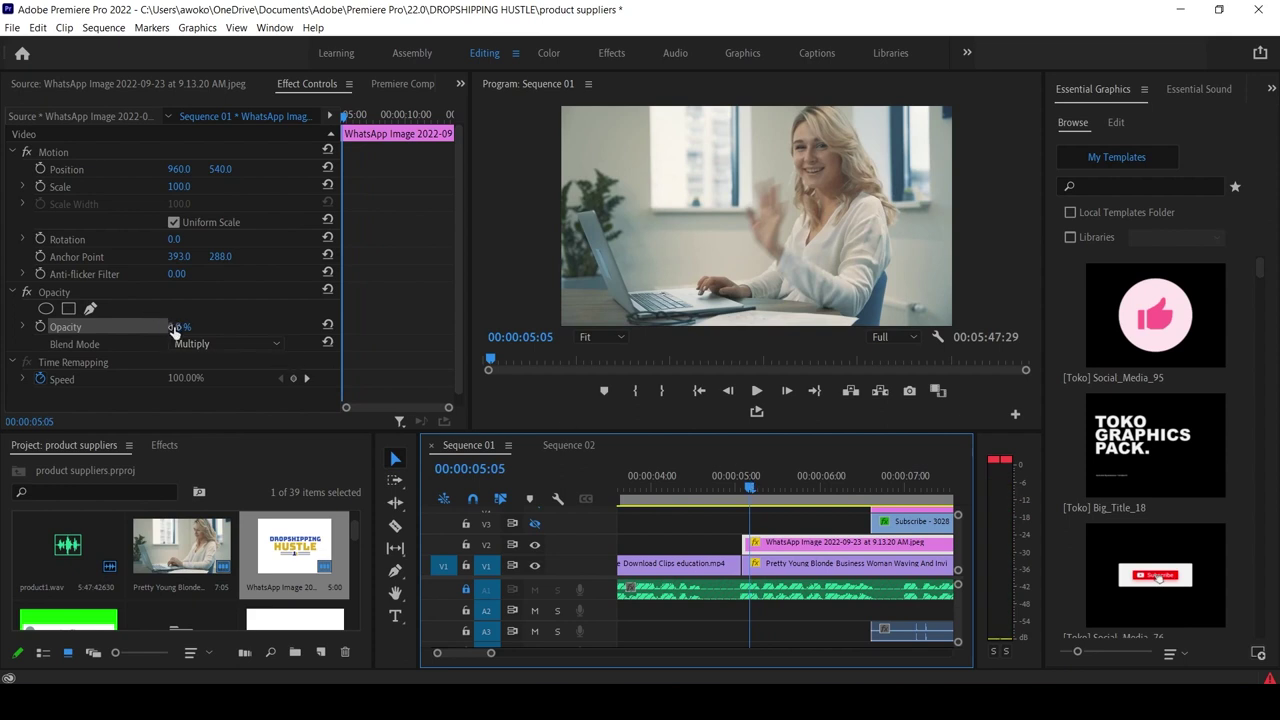
text(100)
key(Return)
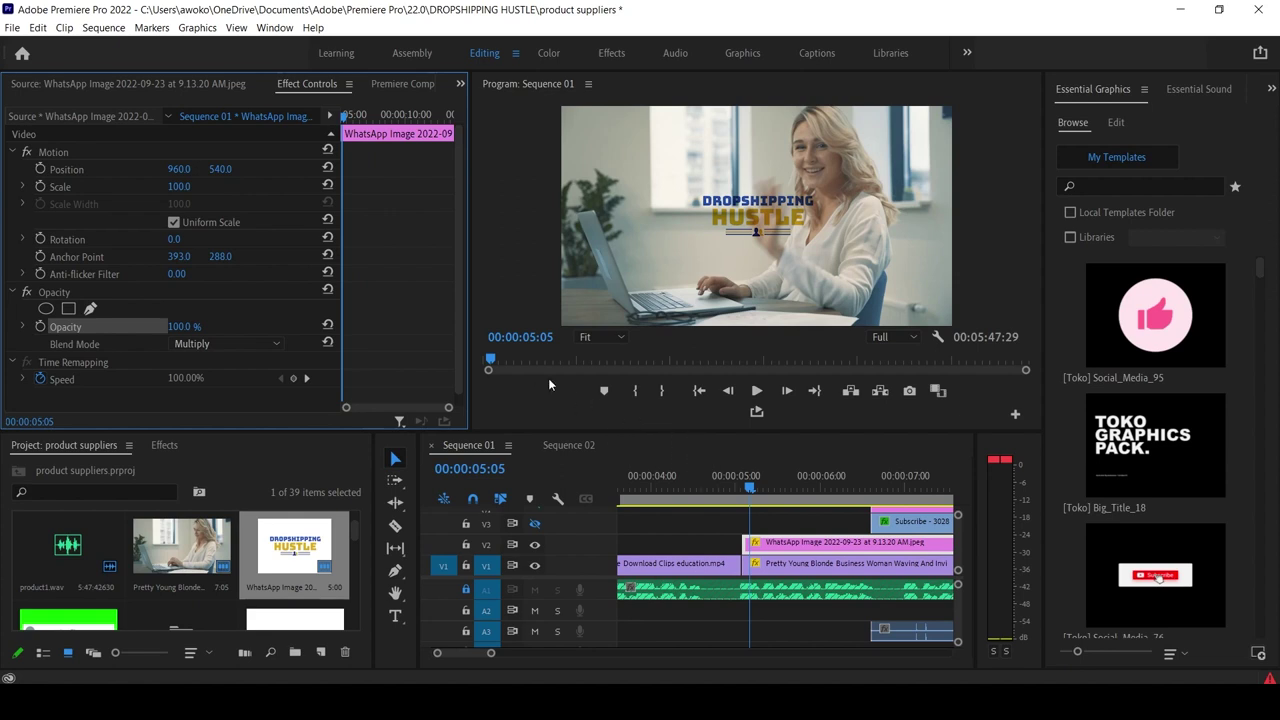
key(ctrl+z)
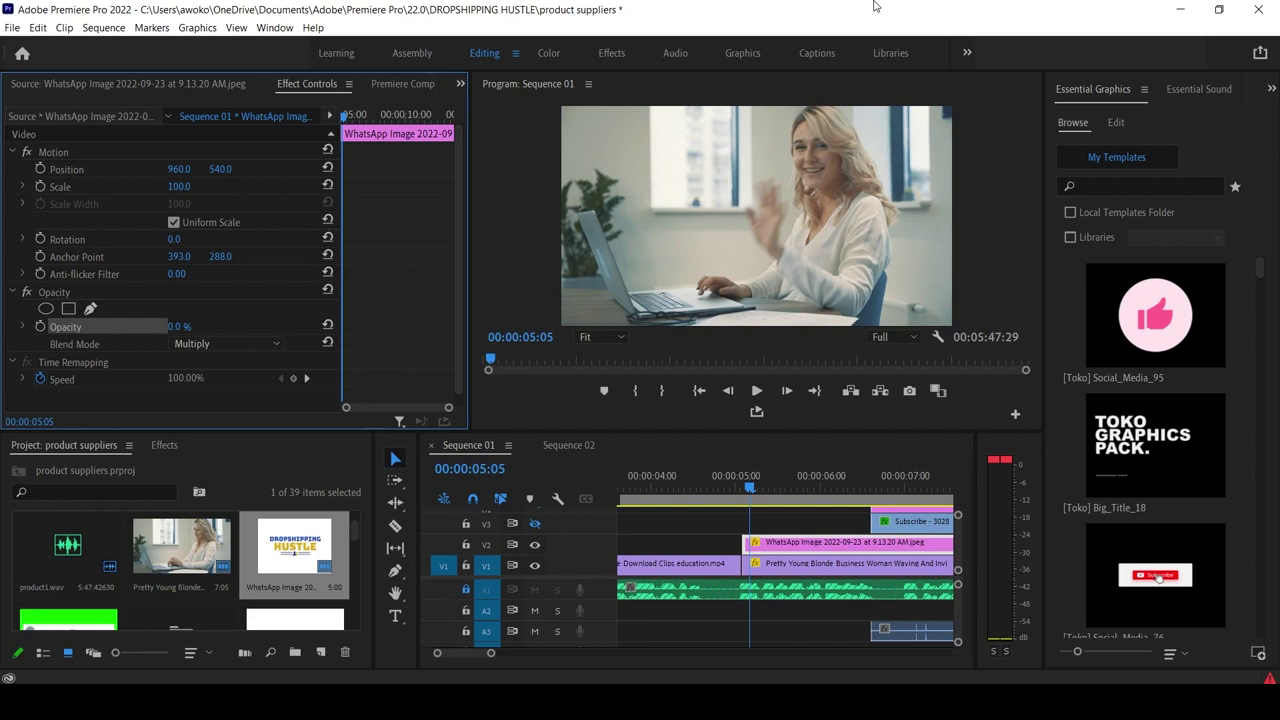
key(ctrl+z)
Play the opening of the logo clip from 00:00:05:02 to review its opacity fade-in.
click(741, 490)
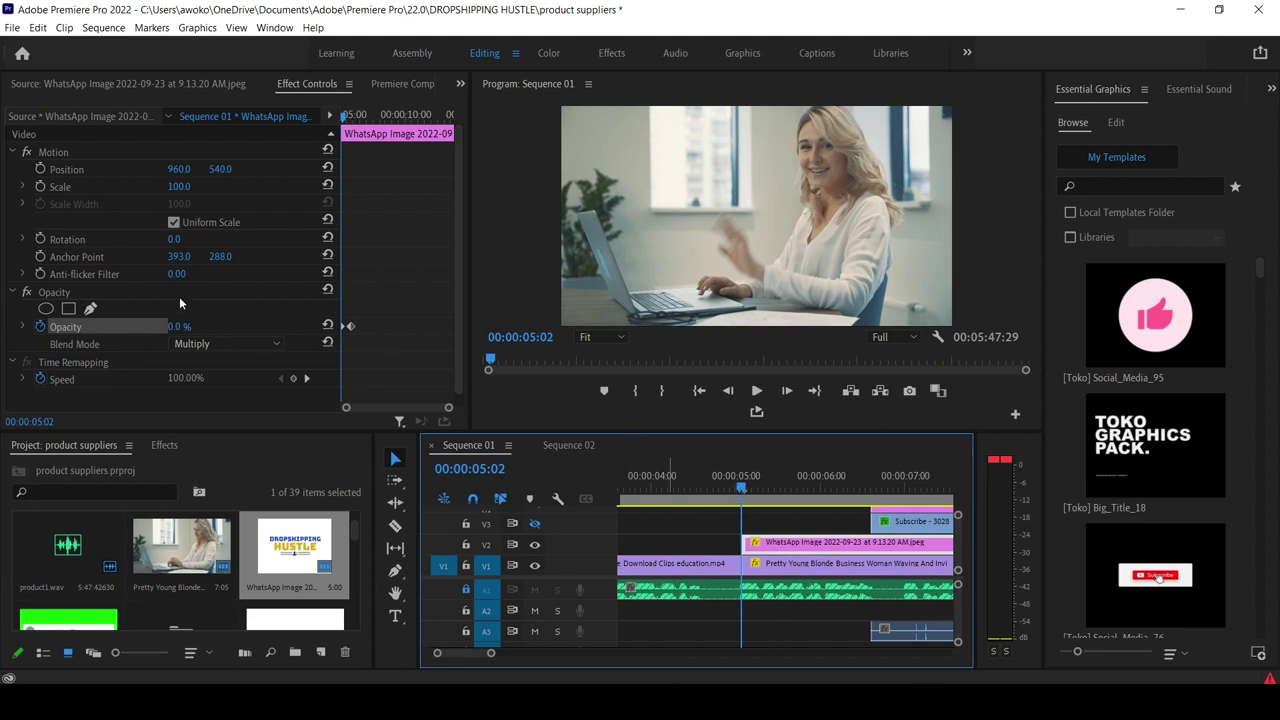
key(space)
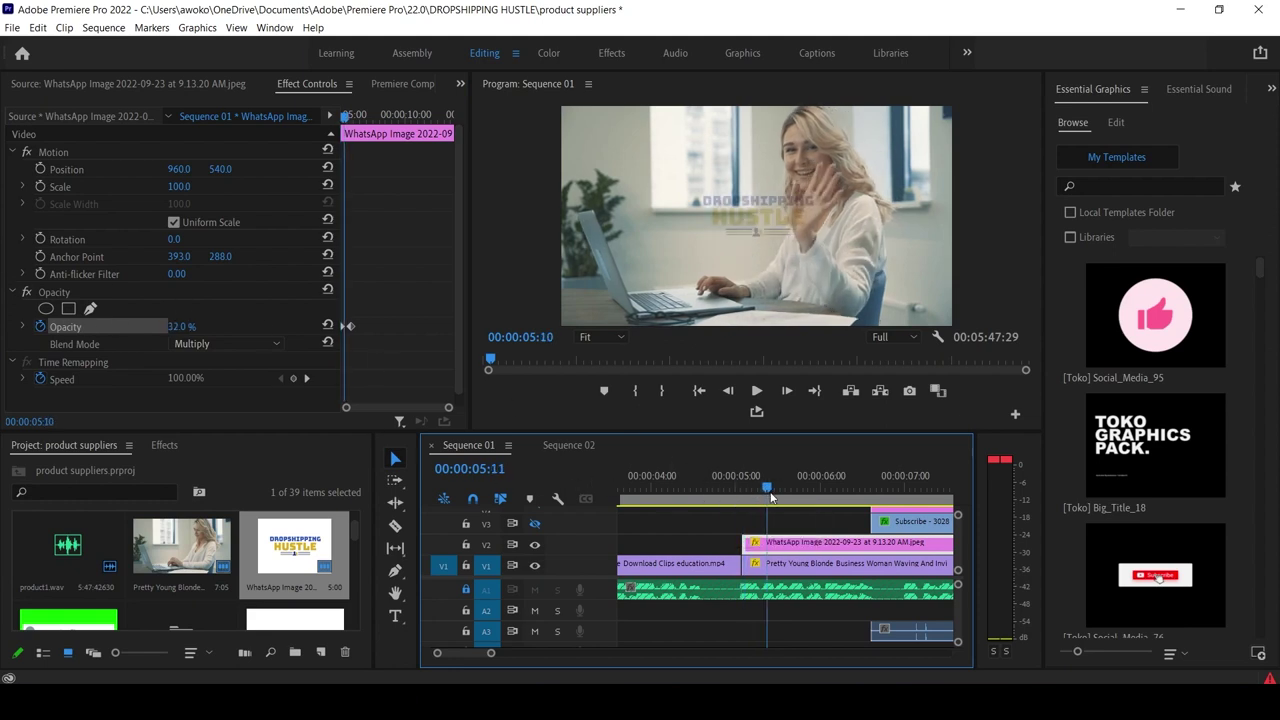
key(space)
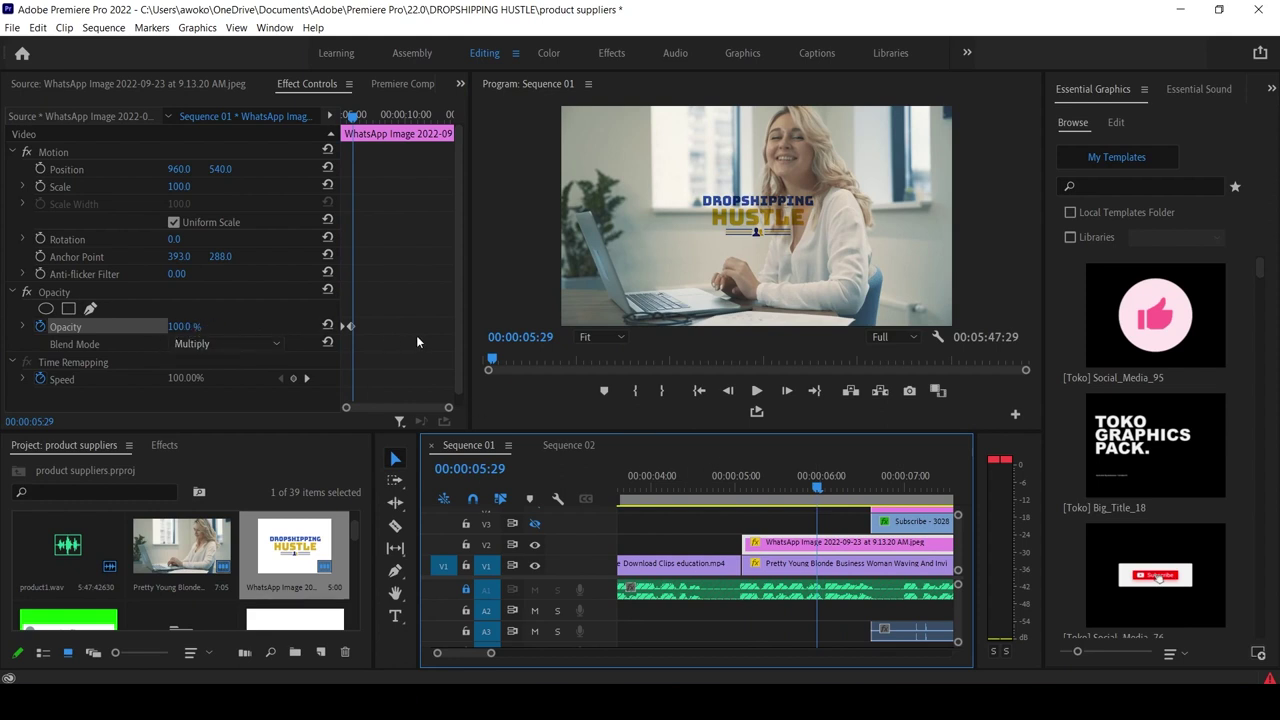
Turn off opacity keyframing for the logo clip and delete its existing opacity keyframes.
click(136, 347)
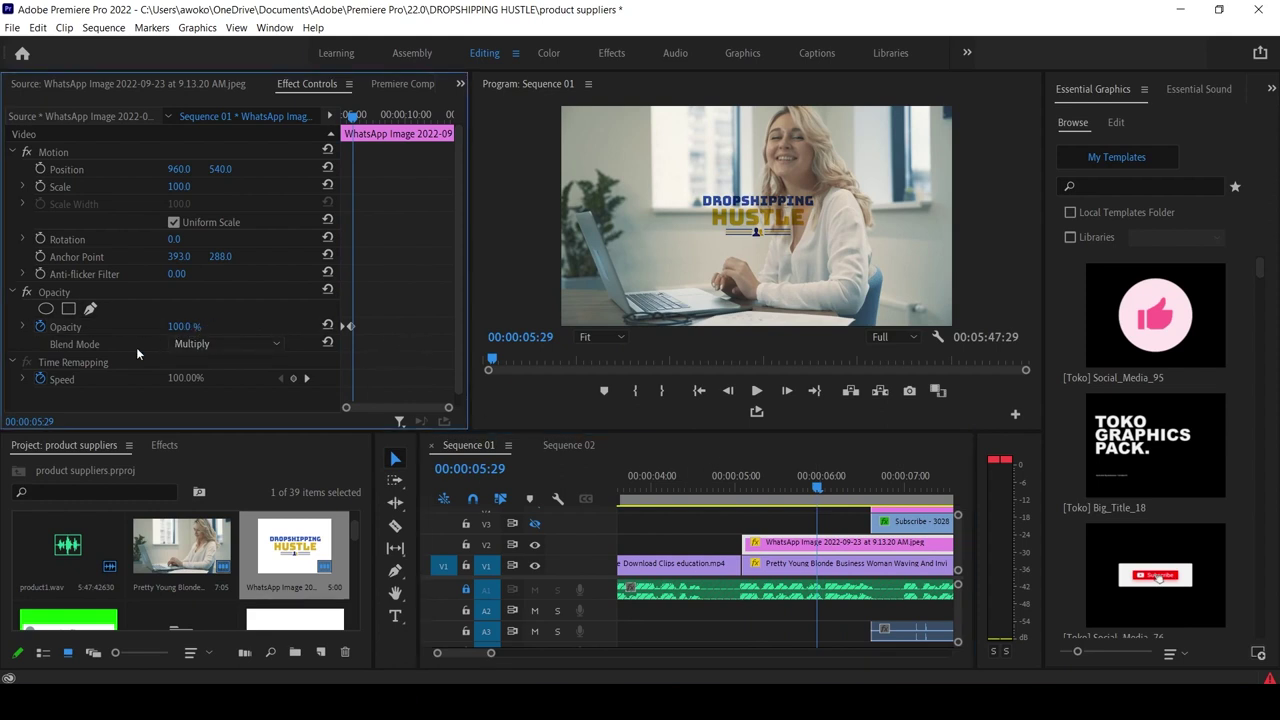
click(41, 327)
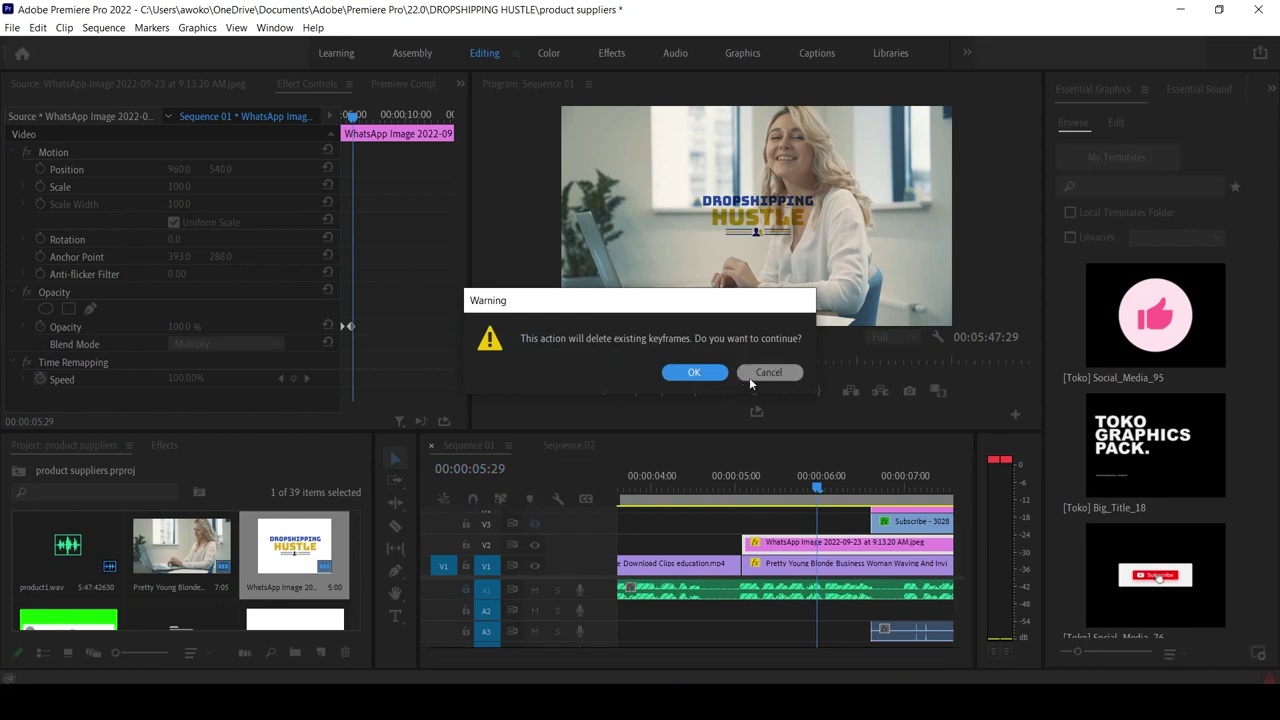
key(Return)
Without keyframing, set the logo clip's opacity to 0% at 00:00:05:02 and to 100% at 00:00:05:13.
drag(813, 486, 742, 503)
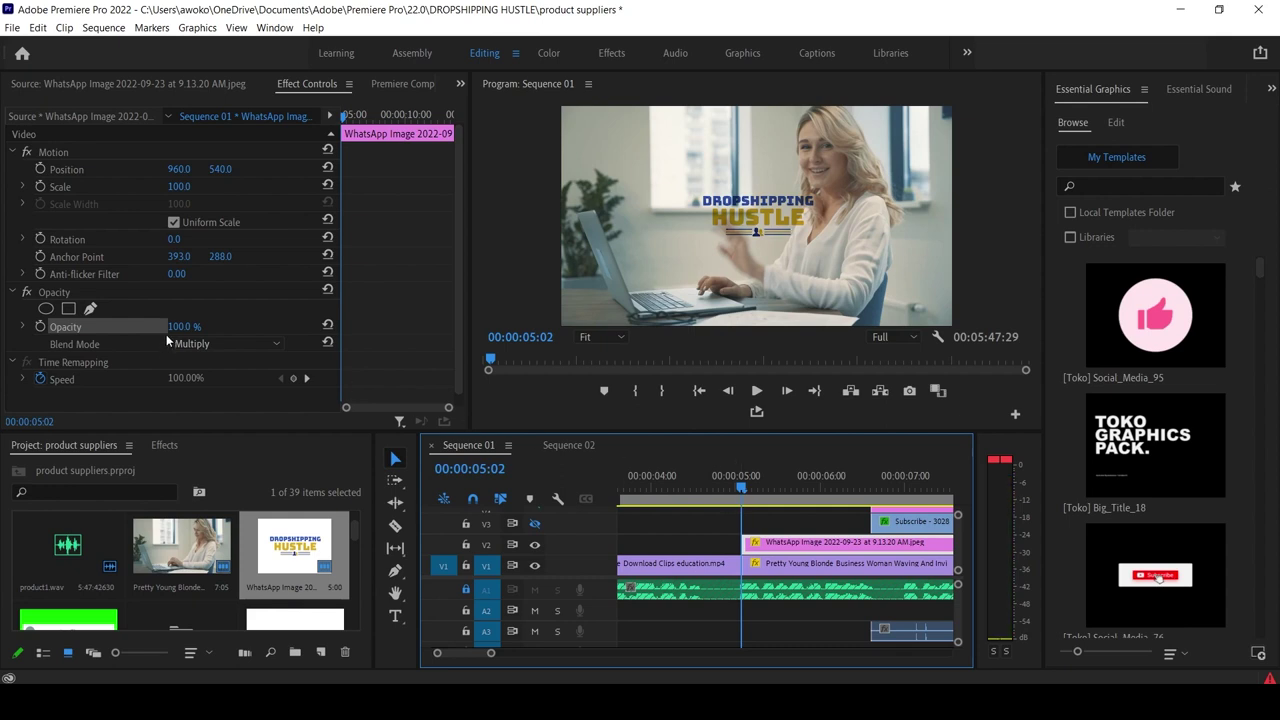
drag(180, 326, 80, 326)
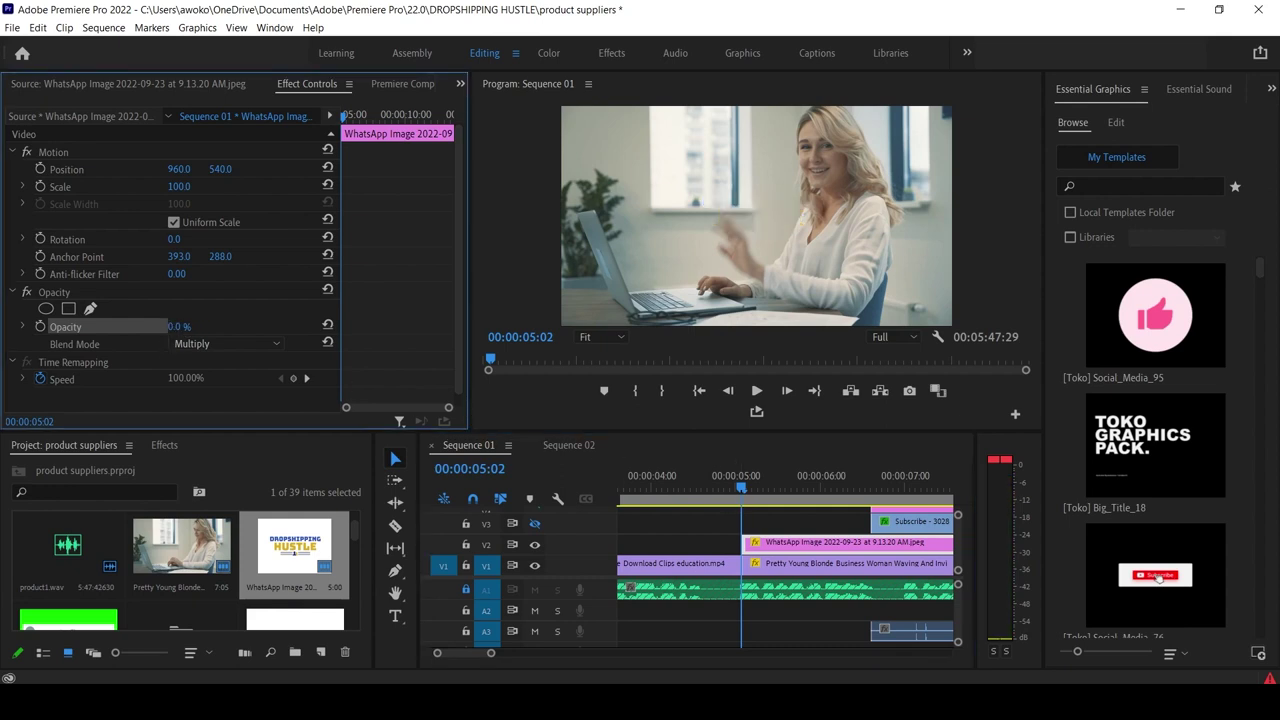
drag(745, 489, 777, 495)
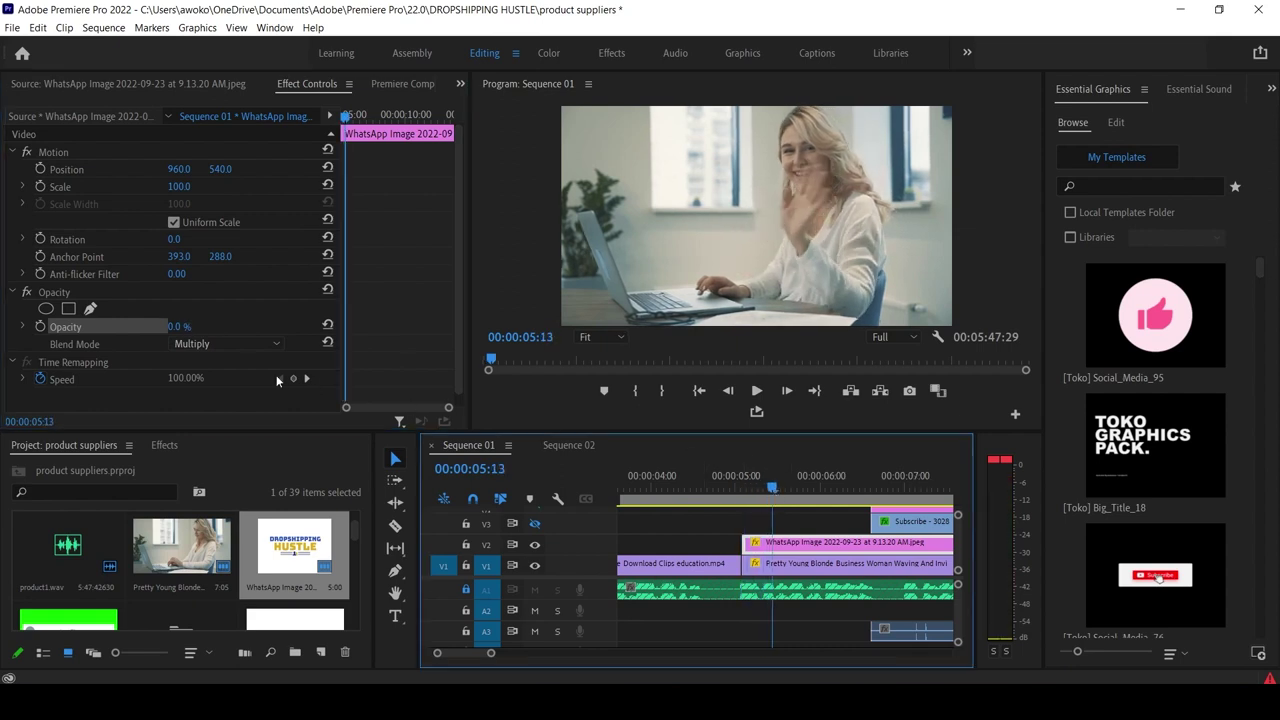
mouse_move(184, 326)
mouse_down()
mouse_move(260, 326)
mouse_move(176, 330)
mouse_up()
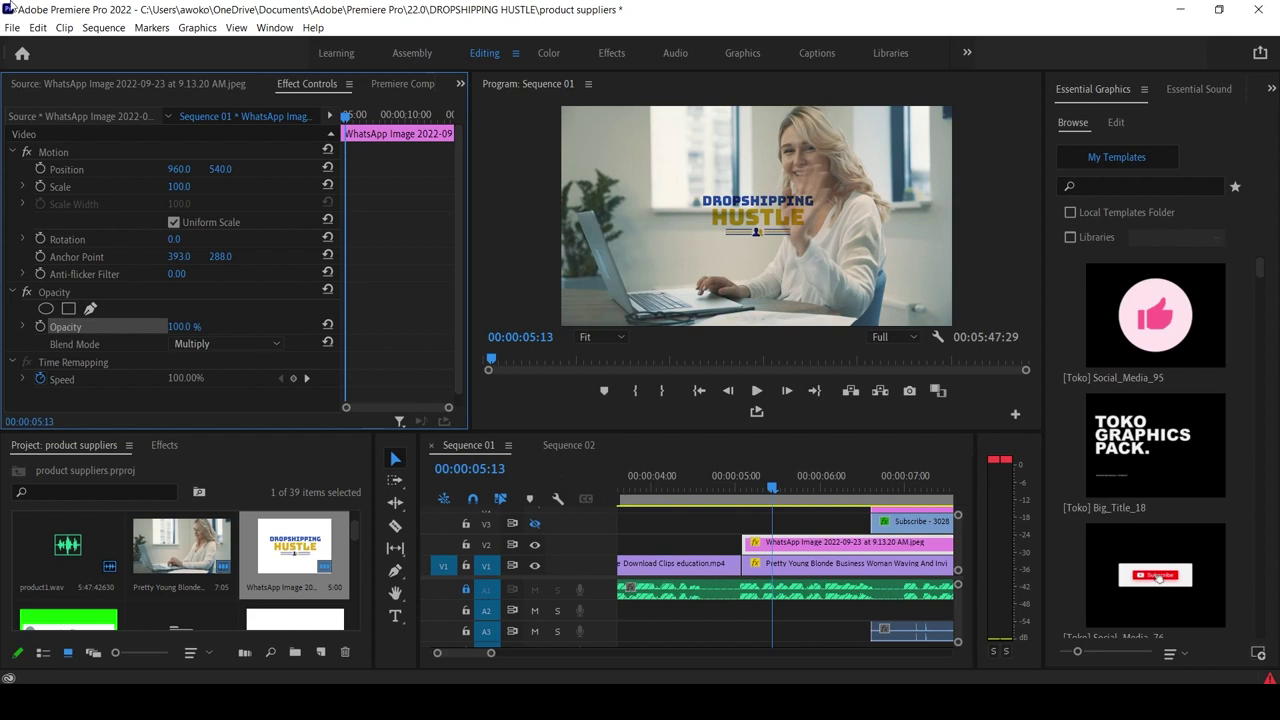
Keyframe the logo clip's opacity at 100% at 00:00:05:14 and at 0% at the clip's start, 00:00:05:02.
mouse_move(768, 476)
mouse_down()
mouse_move(737, 486)
mouse_move(741, 498)
mouse_move(783, 496)
mouse_up()
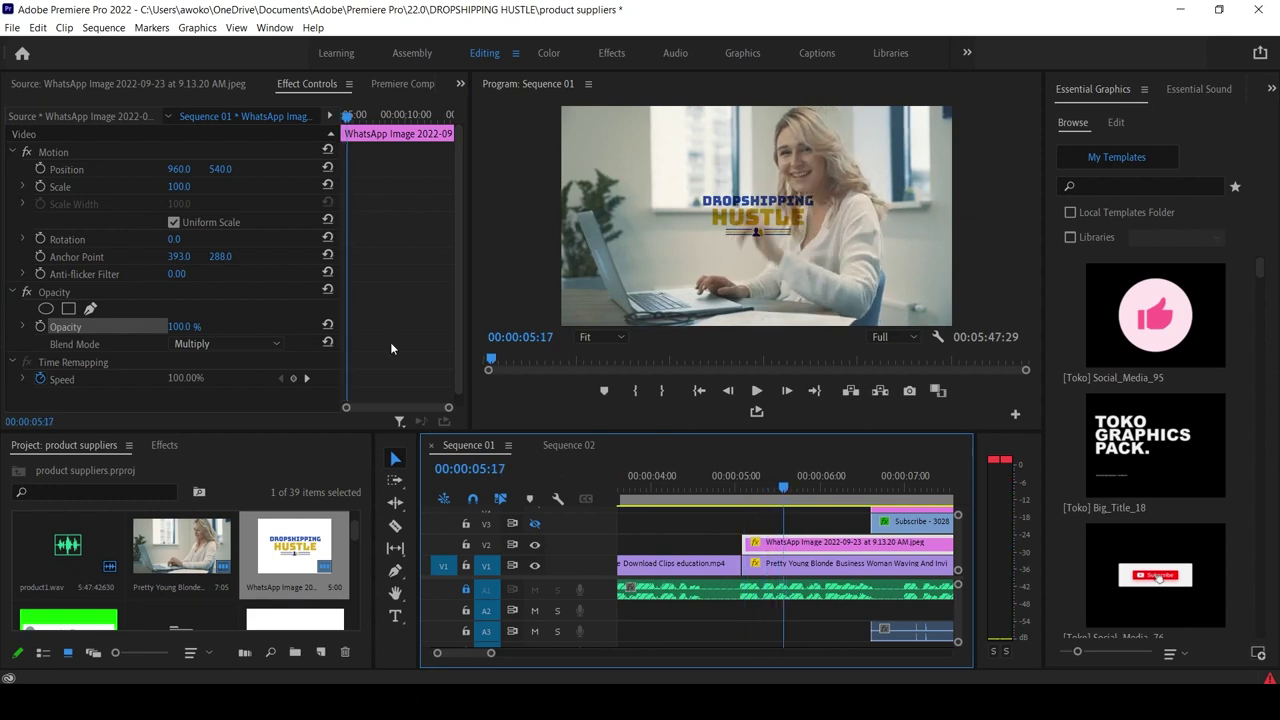
click(185, 328)
drag(785, 490, 776, 486)
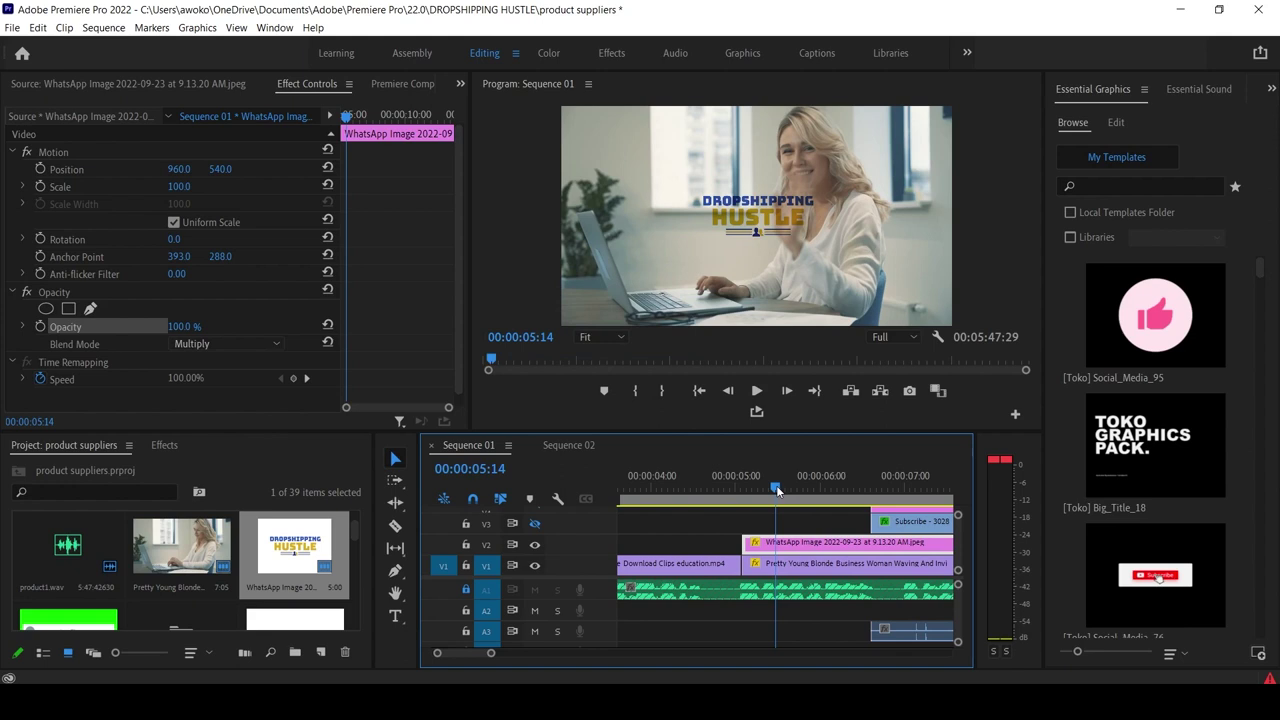
click(40, 327)
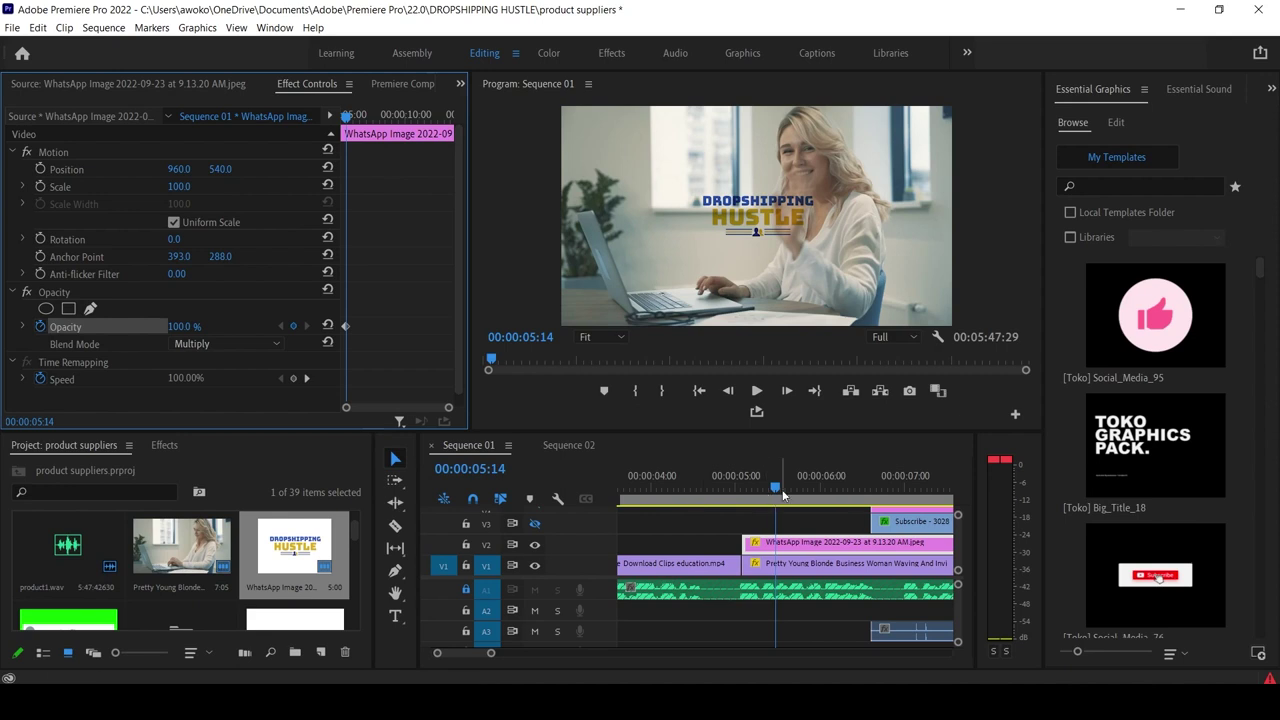
drag(778, 488, 743, 489)
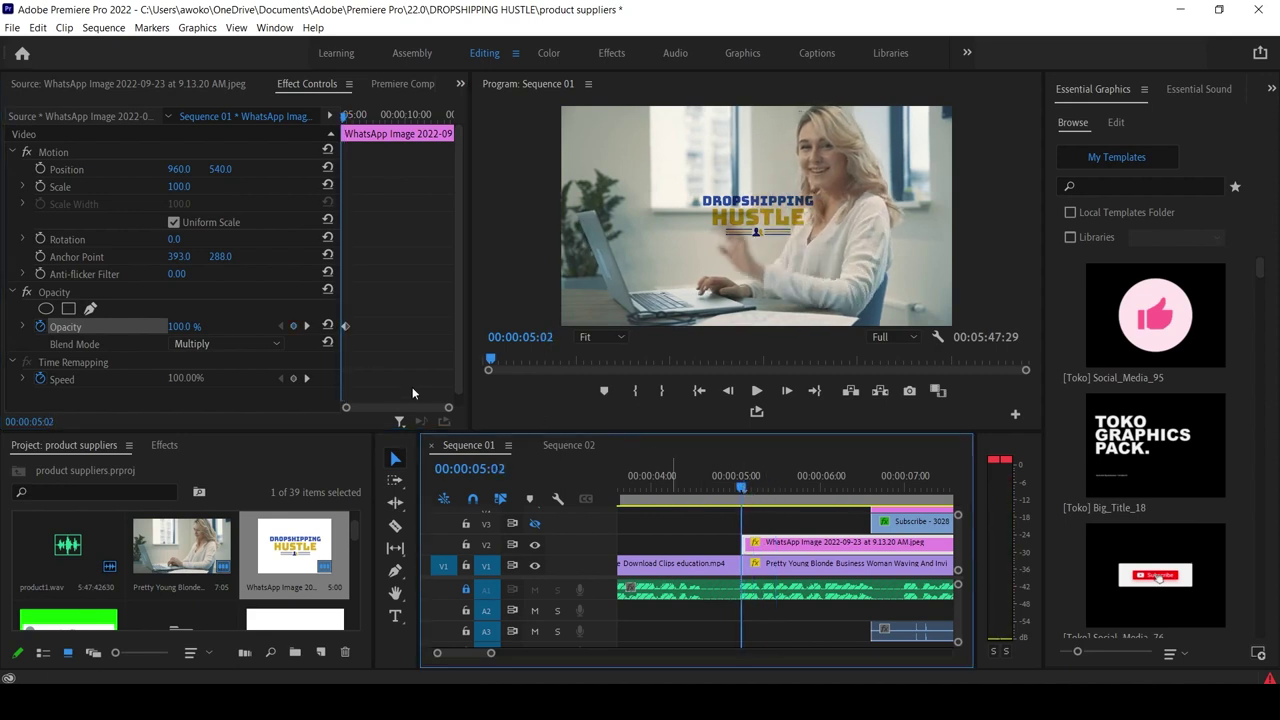
drag(190, 326, 90, 326)
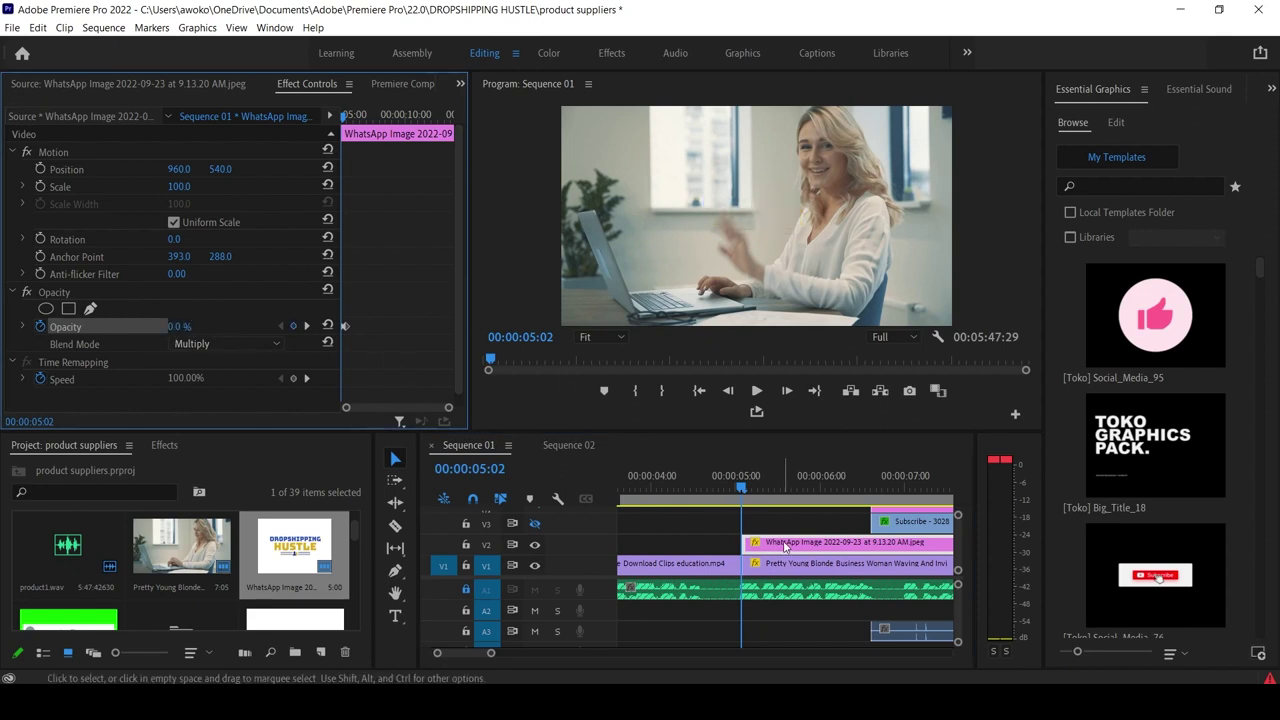
Scrub and play across the start of the logo clip to check the new keyframed fade-in over the businesswoman footage.
key(Right)
key(Right)
mouse_move(764, 497)
mouse_down()
mouse_move(789, 502)
mouse_move(743, 498)
mouse_up()
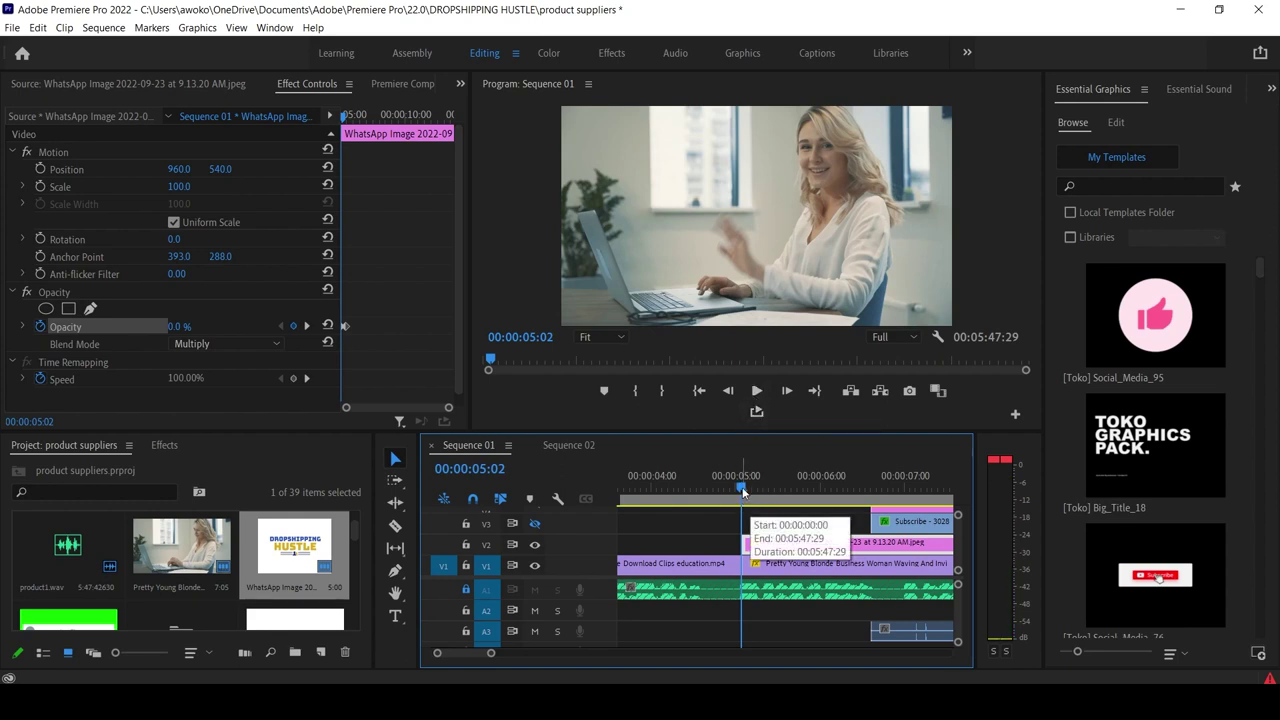
mouse_move(742, 493)
mouse_down()
mouse_move(821, 494)
mouse_move(734, 492)
mouse_up()
click(756, 393)
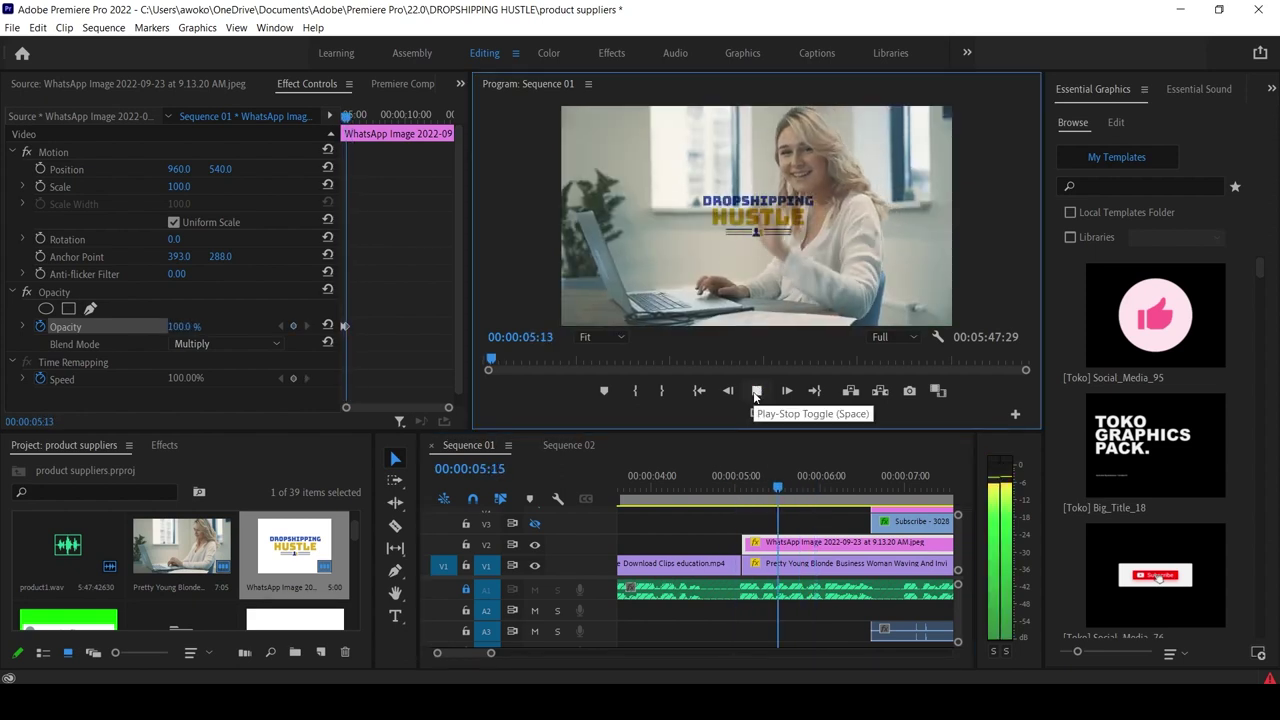
click(756, 393)
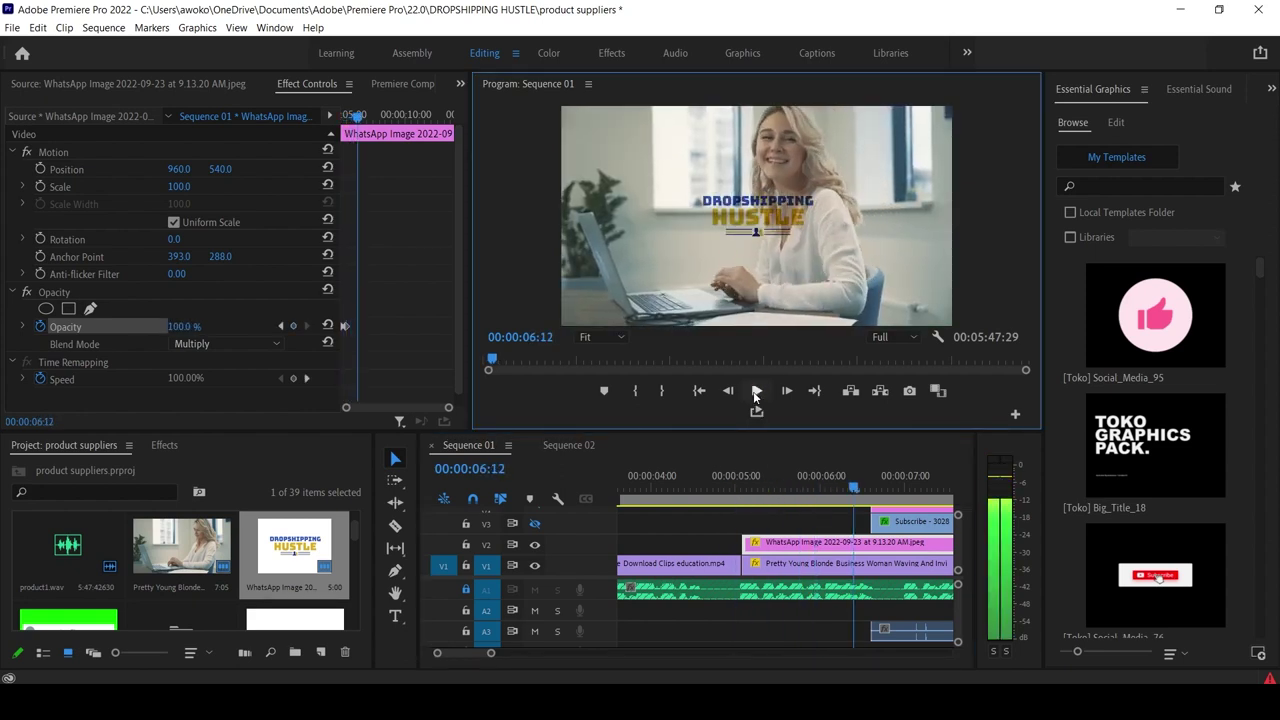
click(766, 546)
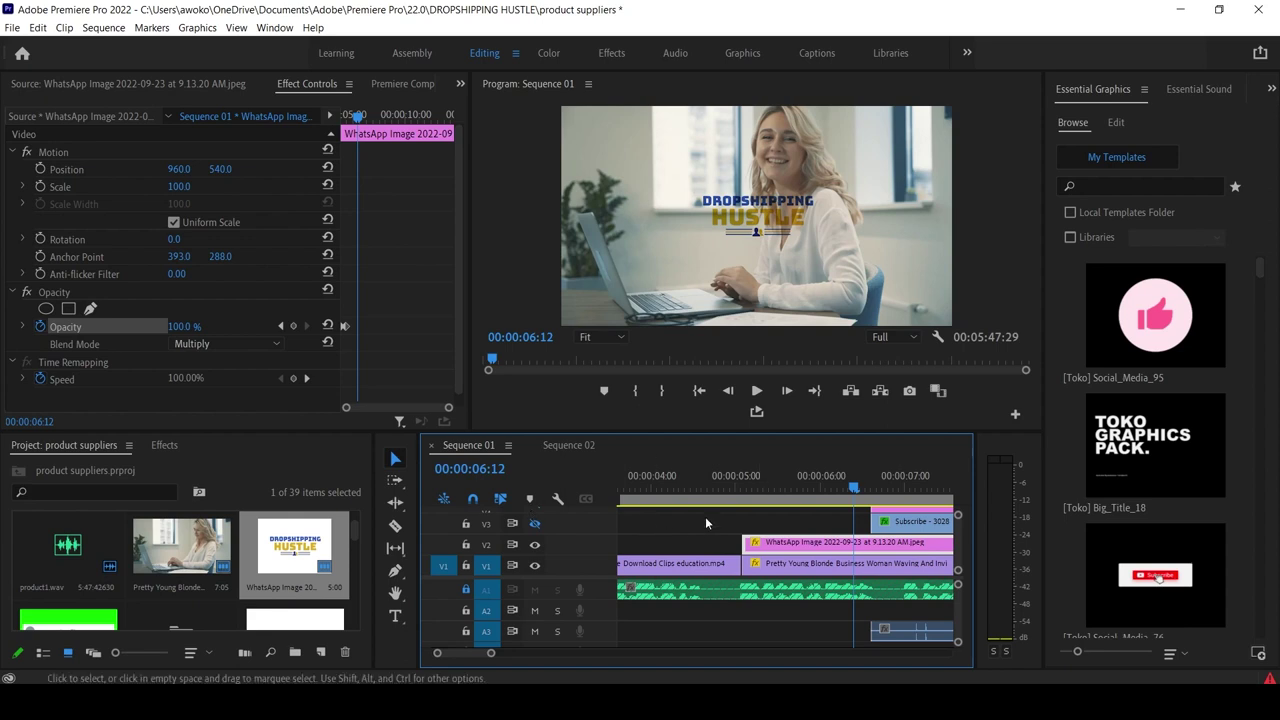
click(718, 488)
click(777, 489)
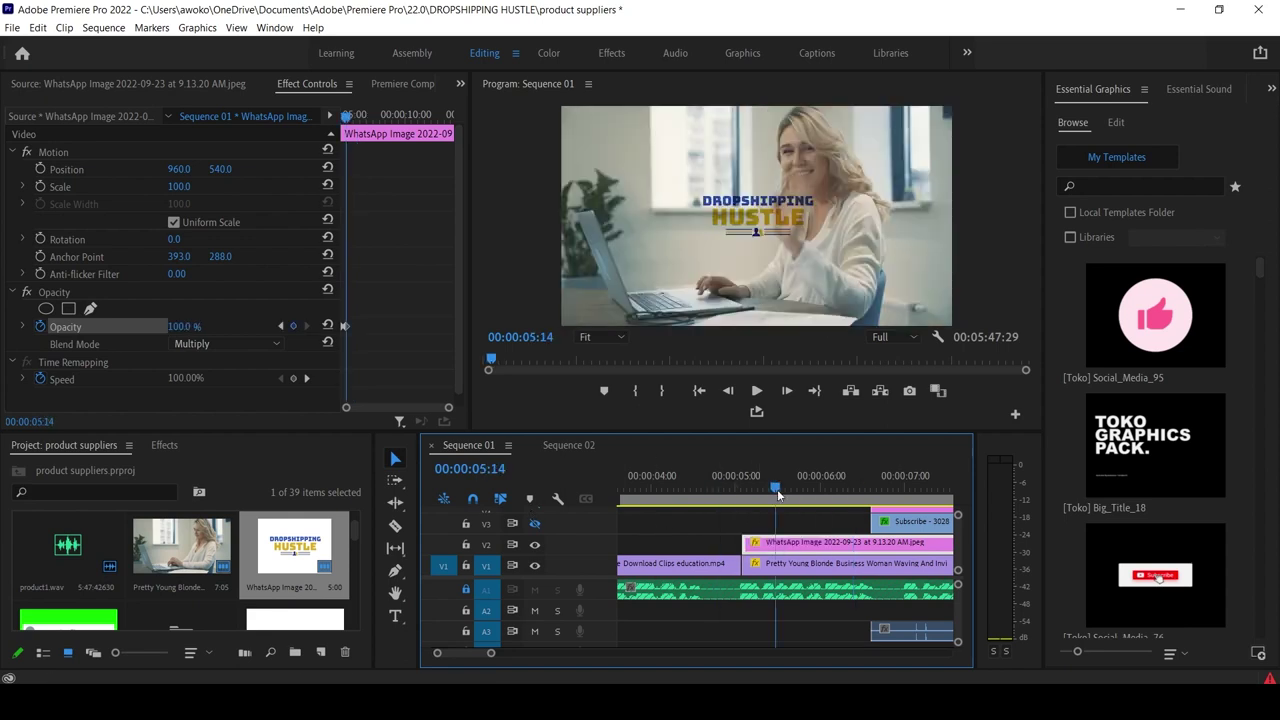
drag(777, 489, 724, 501)
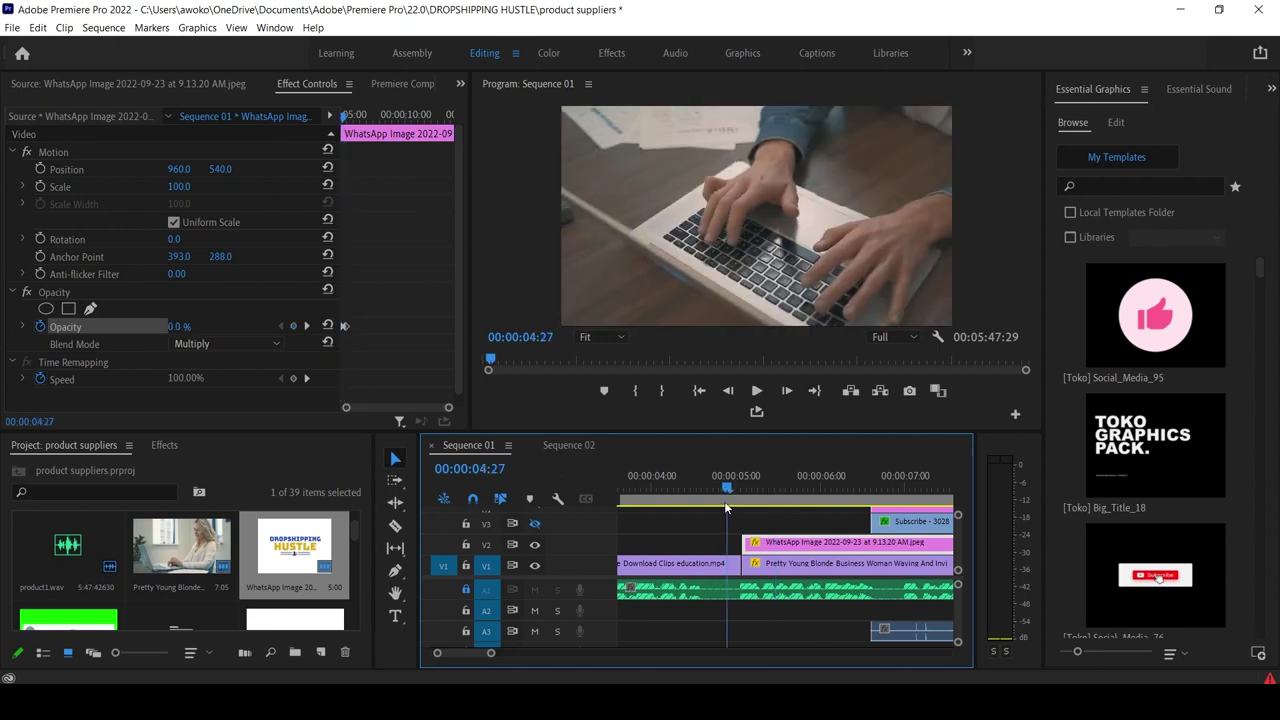
key(space)
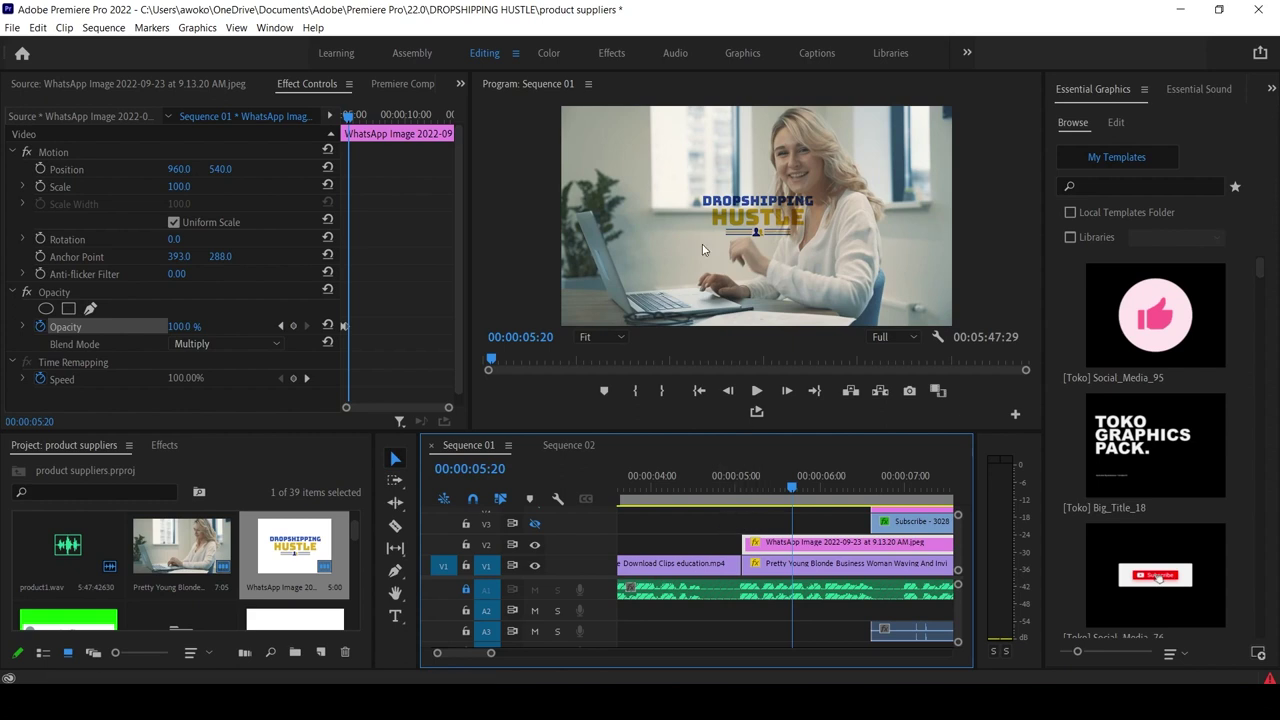
Open the Dropshipping Hustle logo image in the Source monitor to examine its white background.
click(303, 548)
double_click(303, 548)
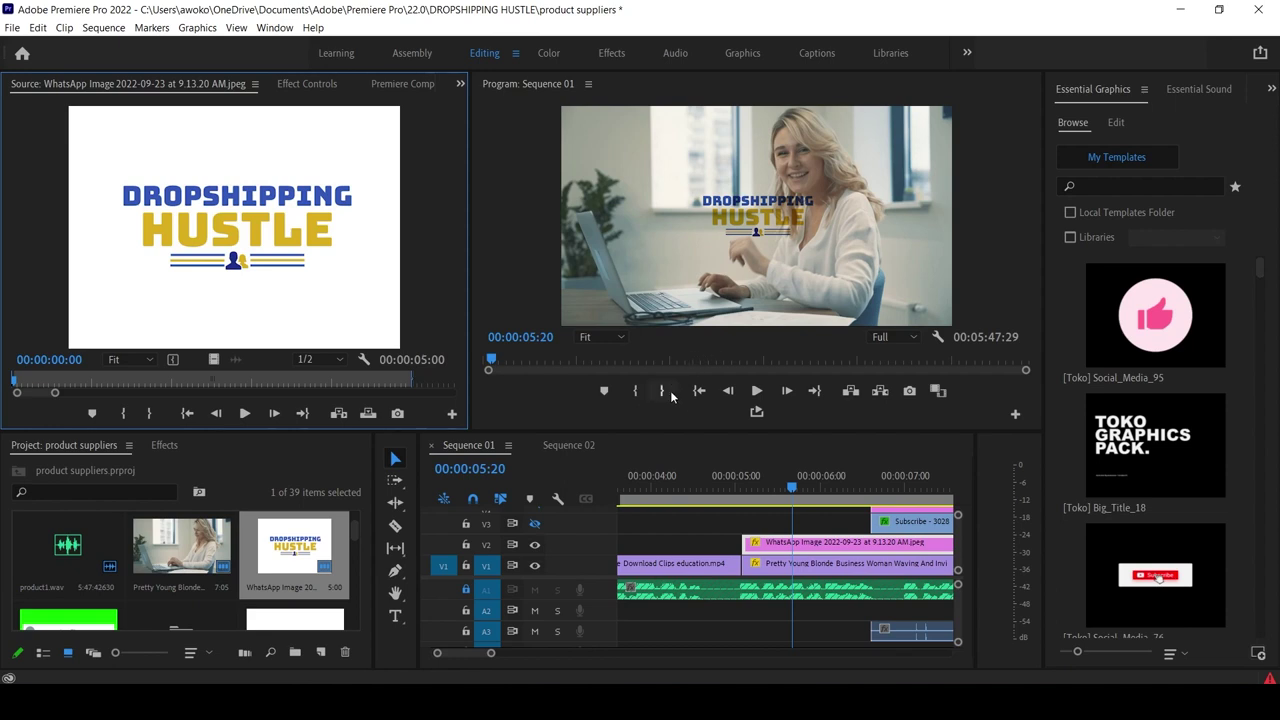
Search the effects for "ultra" and apply the Ultra Key effect to the logo clip on track V2.
click(164, 445)
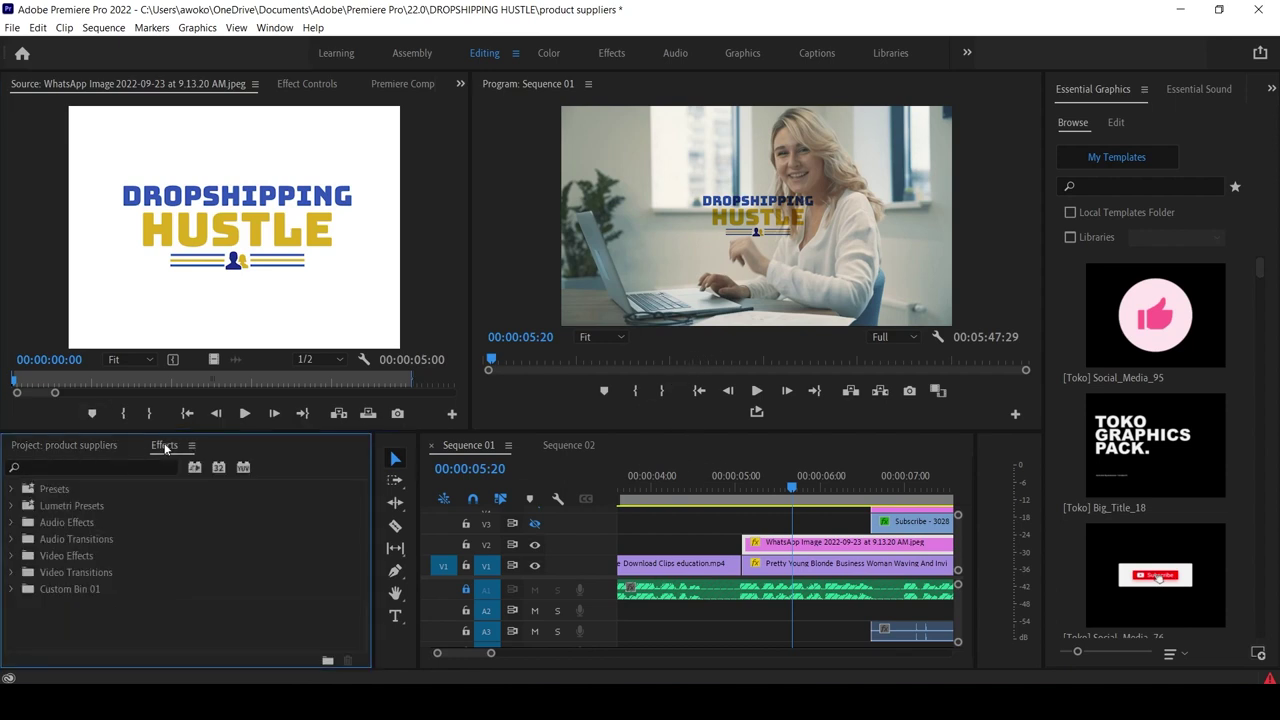
click(148, 466)
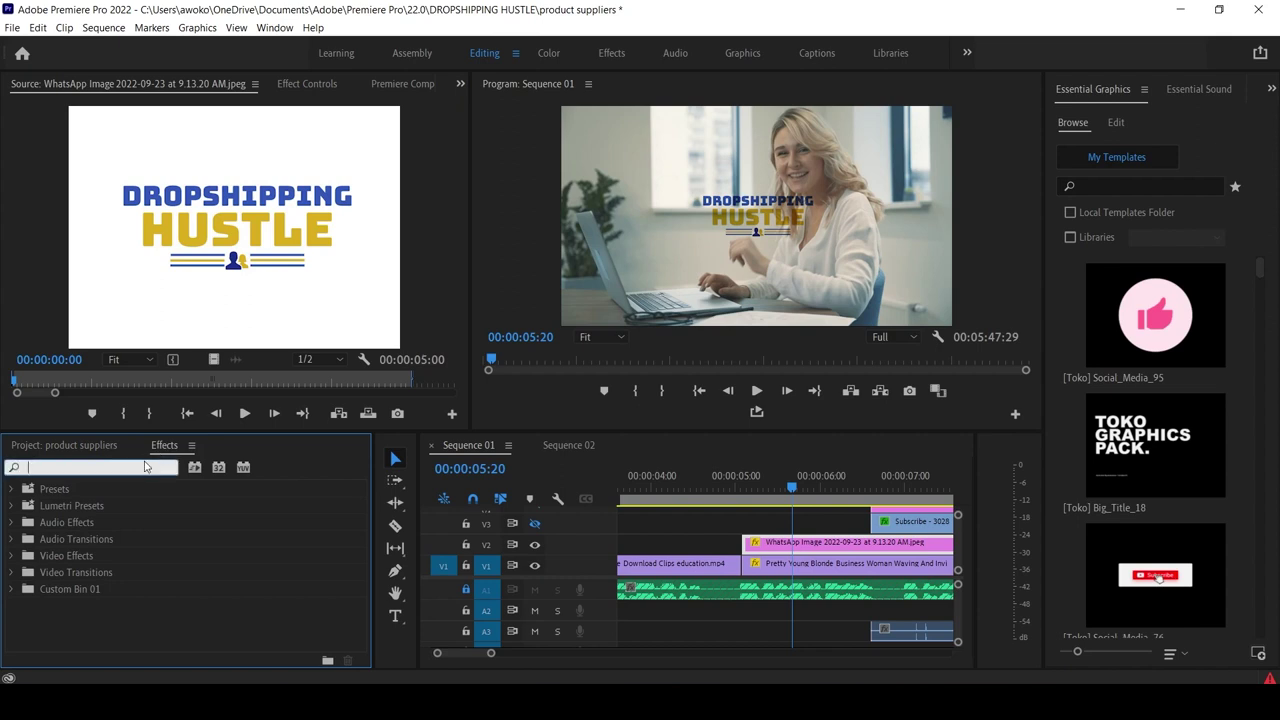
text(ultra)
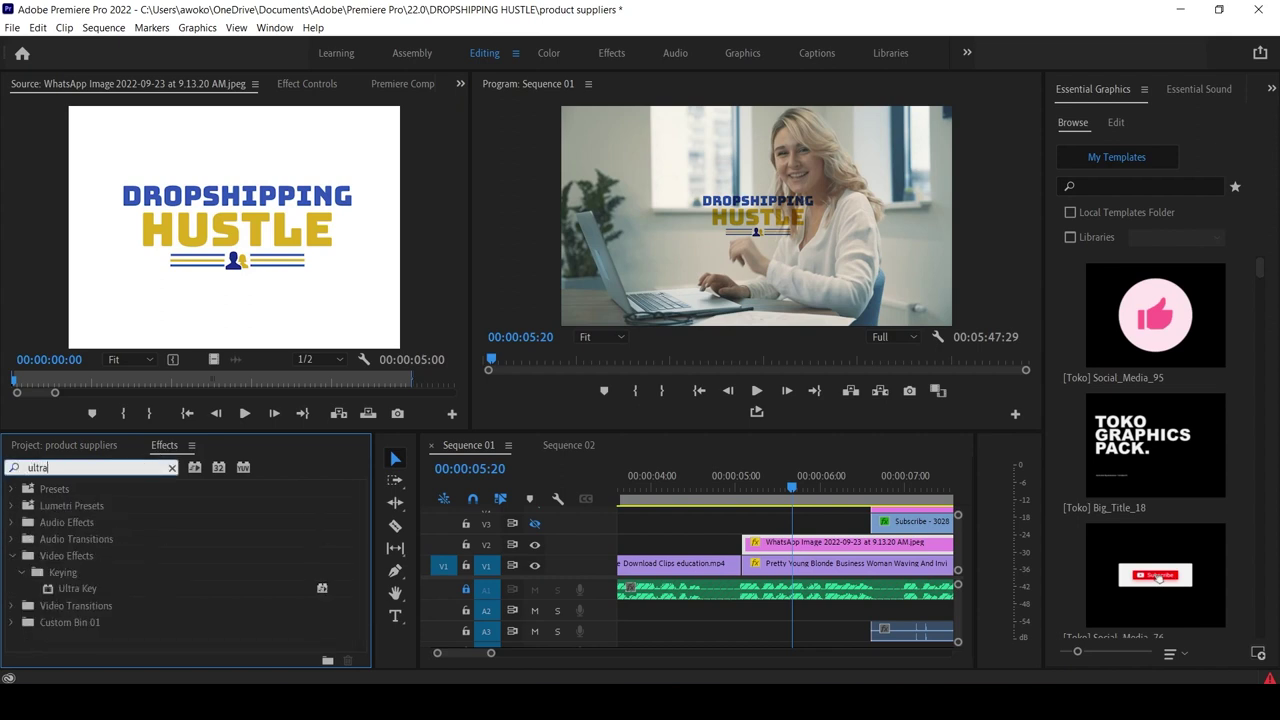
click(78, 593)
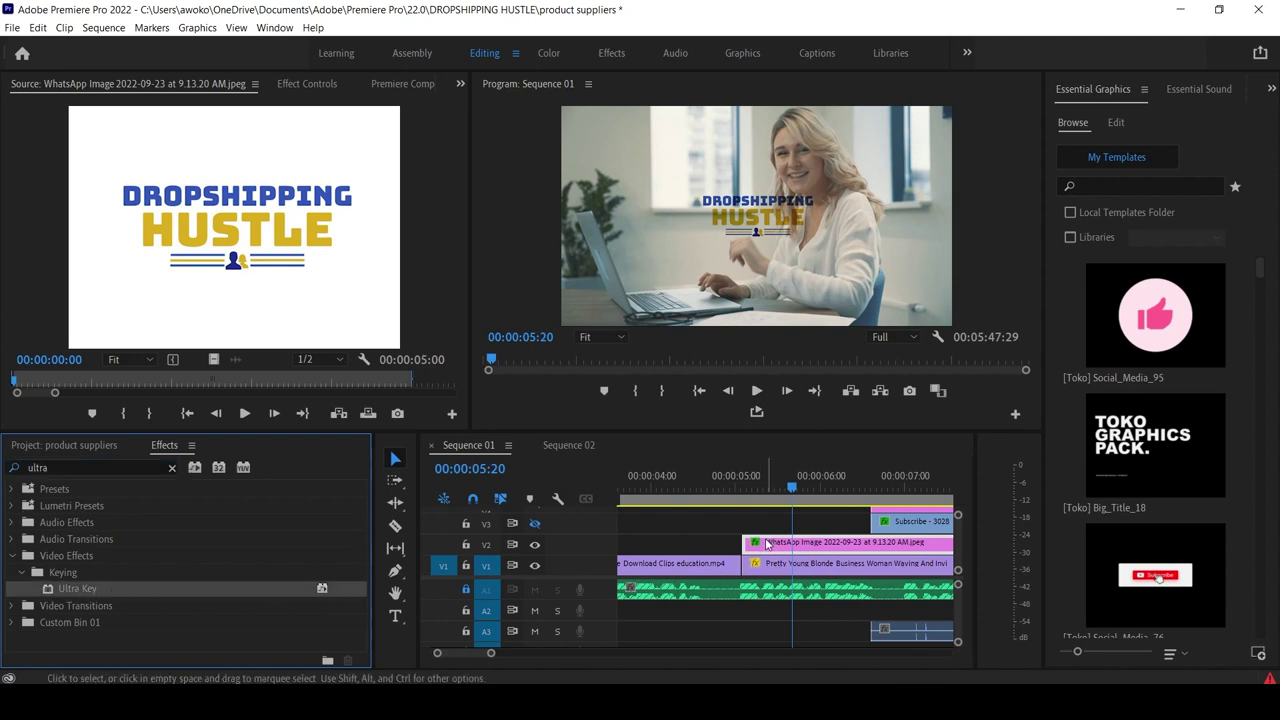
Display the logo clip's Ultra Key settings in Effect Controls and activate the Key Color eyedropper.
click(300, 85)
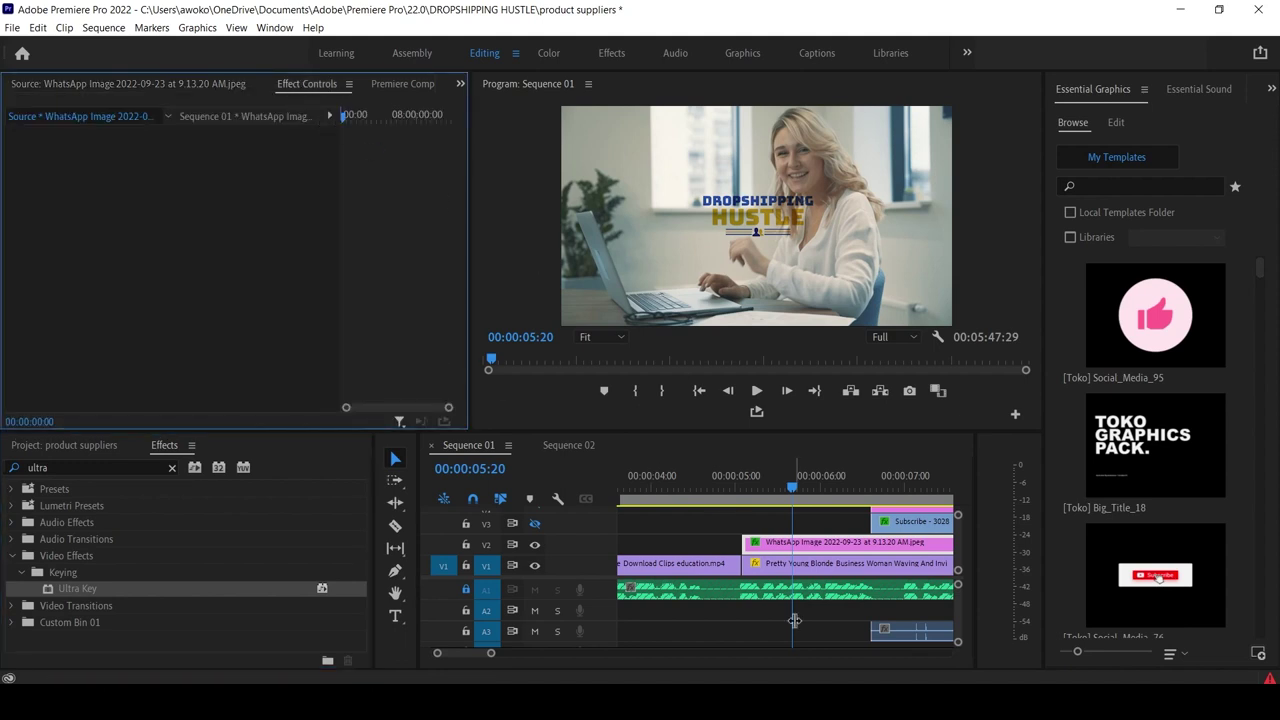
click(774, 545)
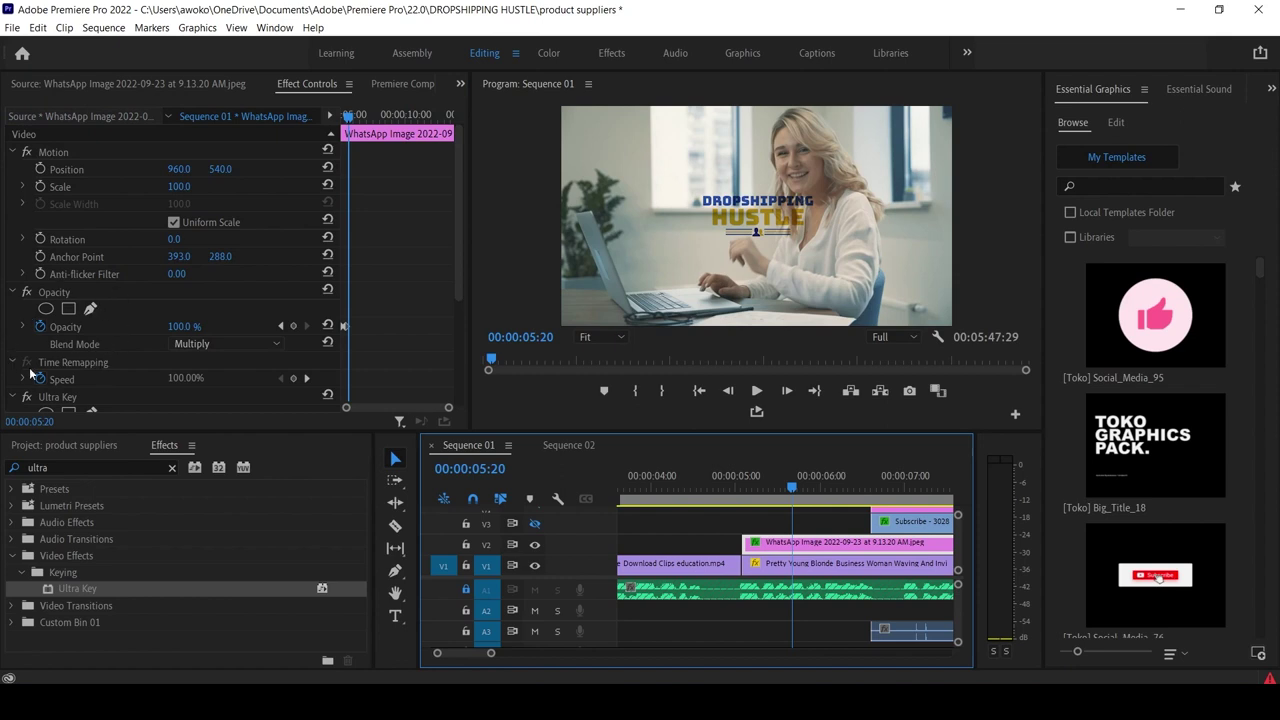
scroll(72, 396, down, 1)
scroll(72, 396, down, 3)
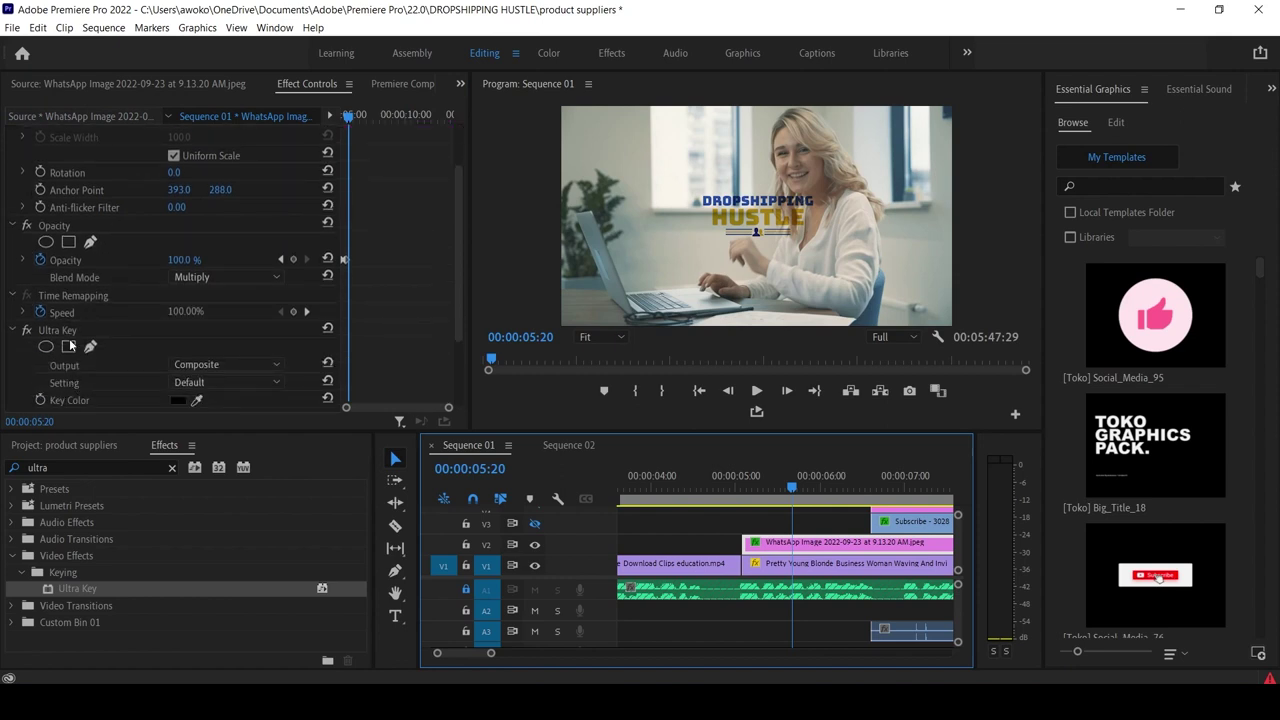
scroll(46, 329, down, 1)
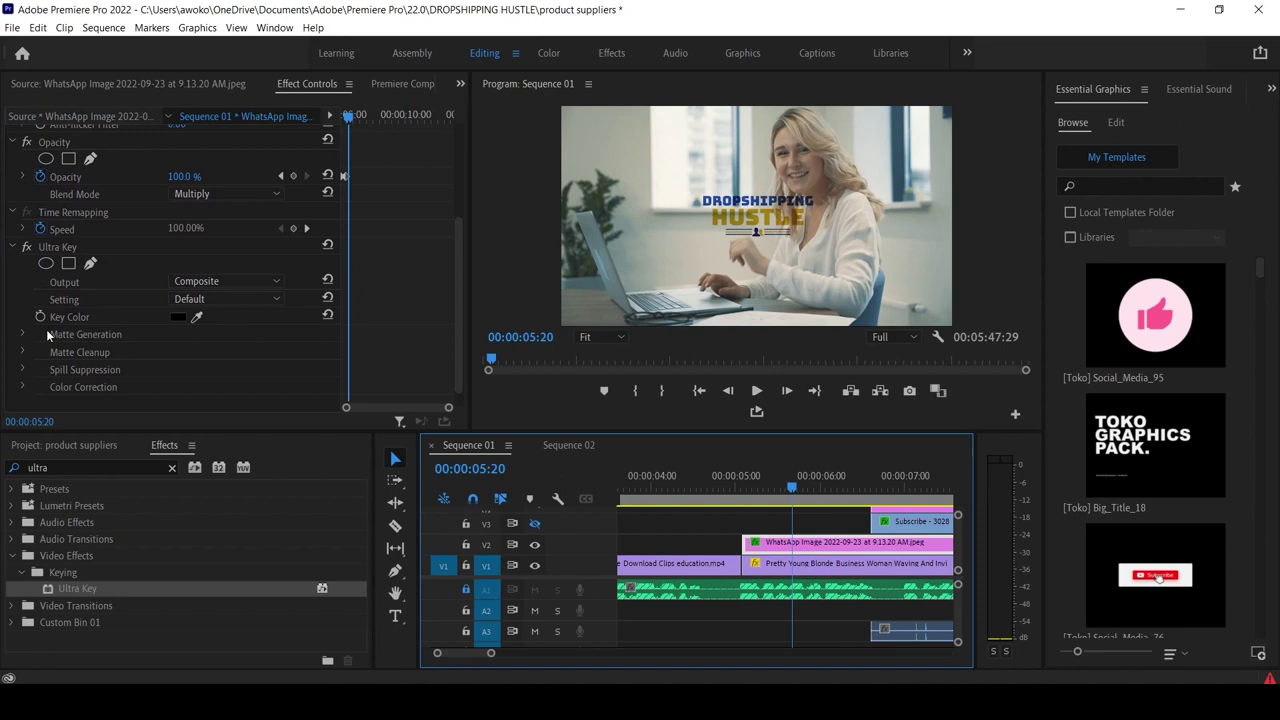
click(199, 316)
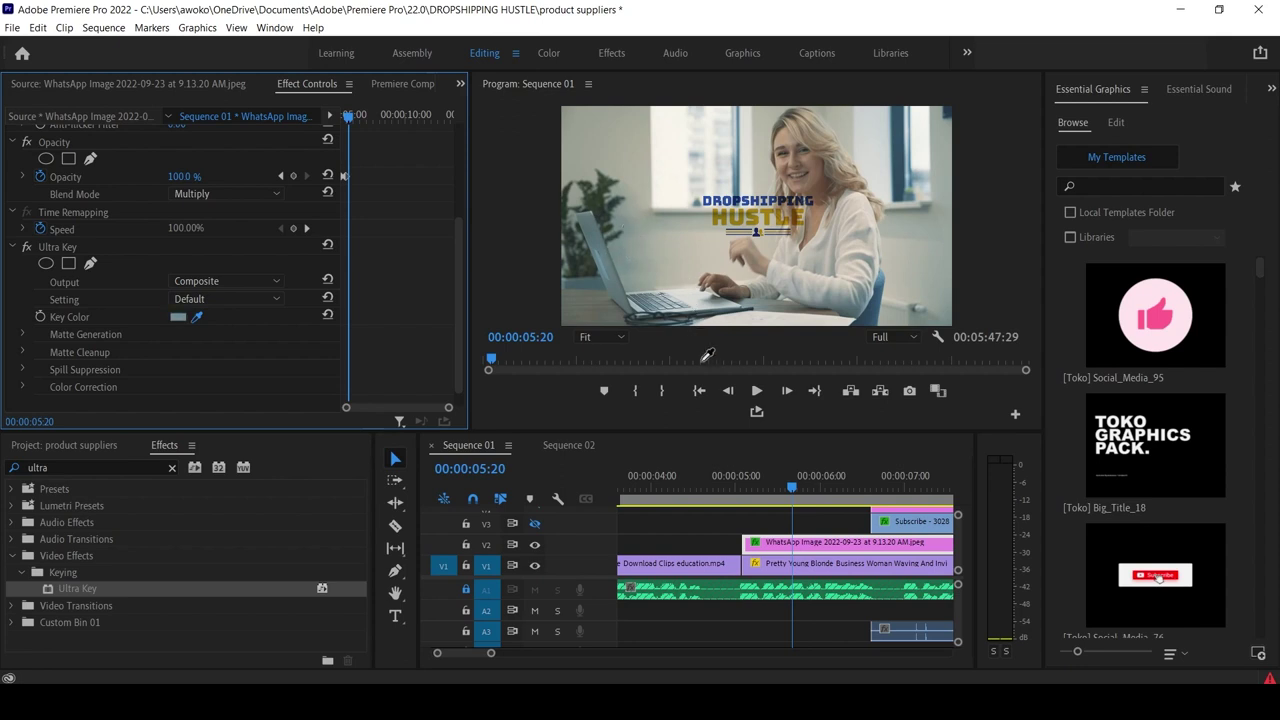
Open the blend mode choices for the logo clip's opacity.
click(772, 540)
click(158, 233)
click(206, 194)
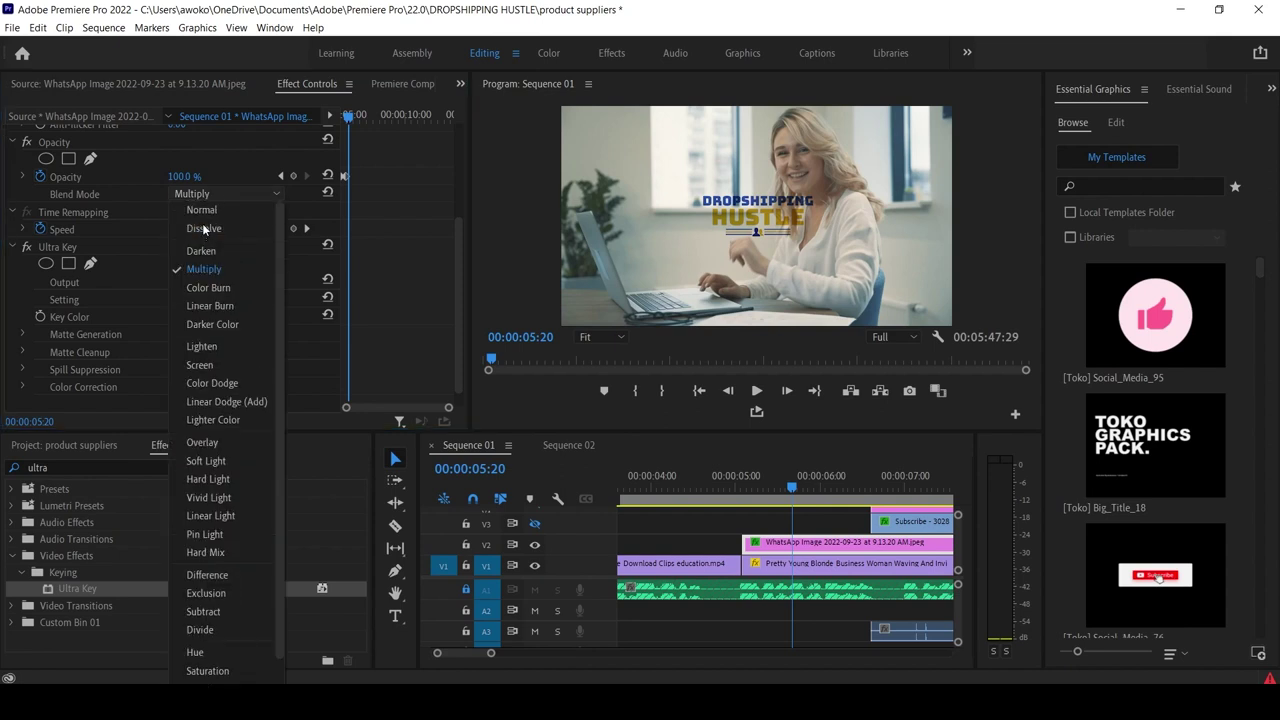
Set the logo clip's blend mode to Normal and sample its white background as the Ultra Key key color.
click(204, 211)
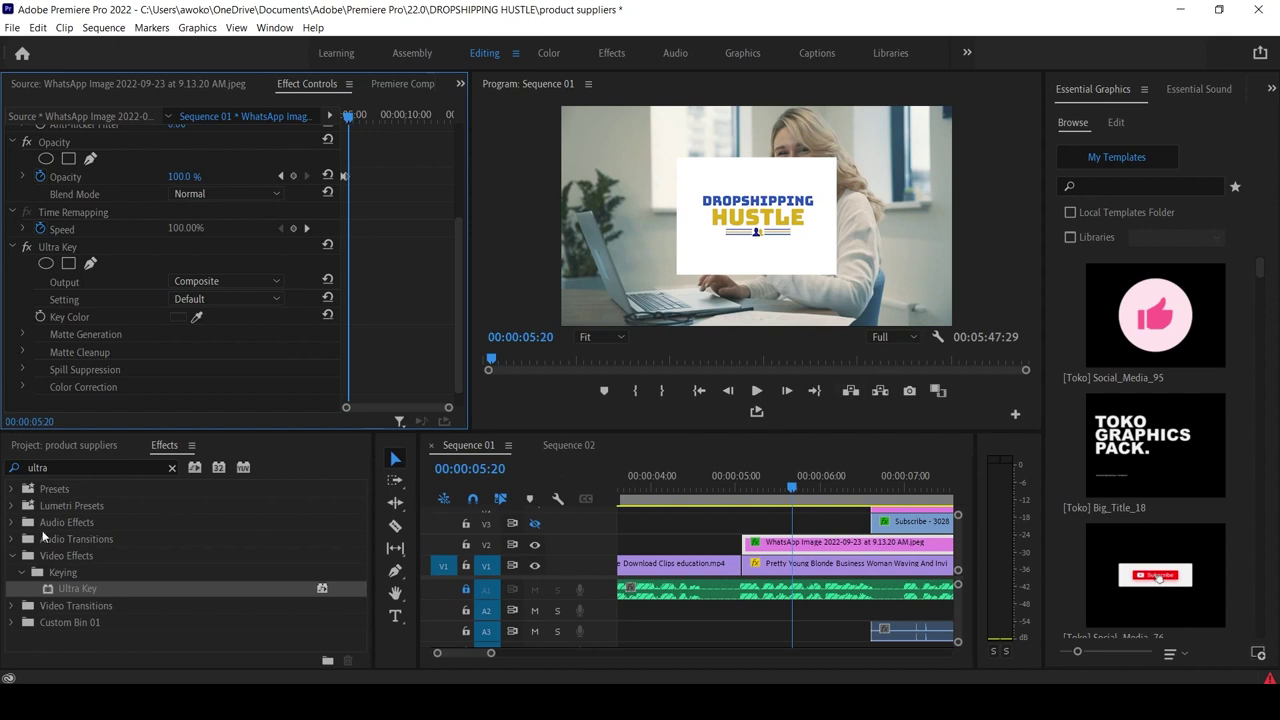
scroll(158, 372, down, 1)
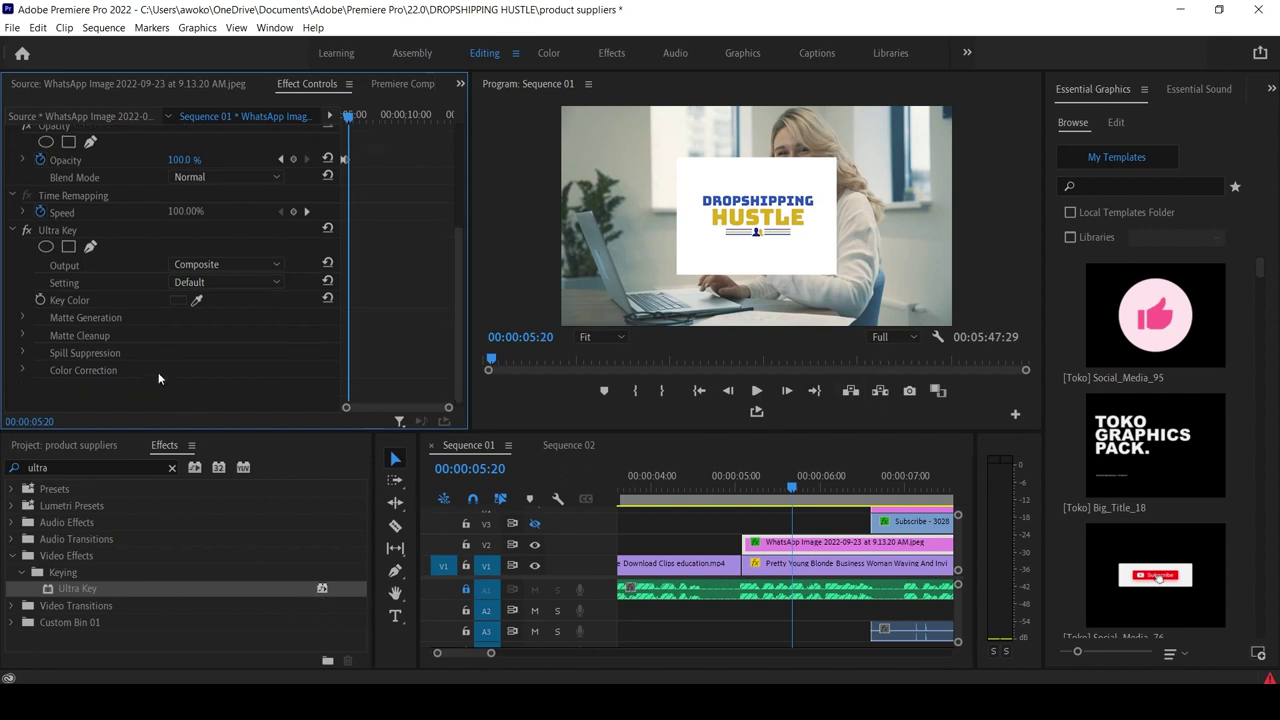
scroll(134, 280, up, 1)
drag(197, 314, 741, 262)
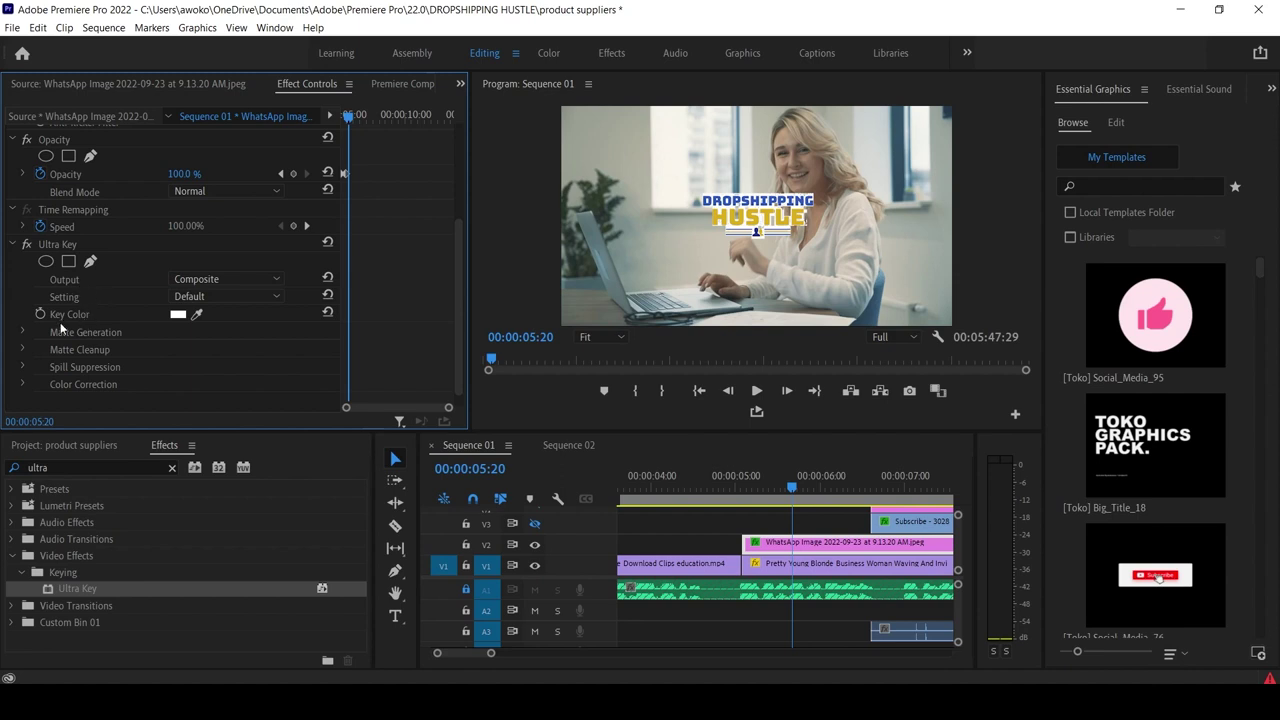
Set the Ultra Key matte generation to Transparency 89 and Highlight 27, and the matte cleanup Choke to 100.
click(22, 332)
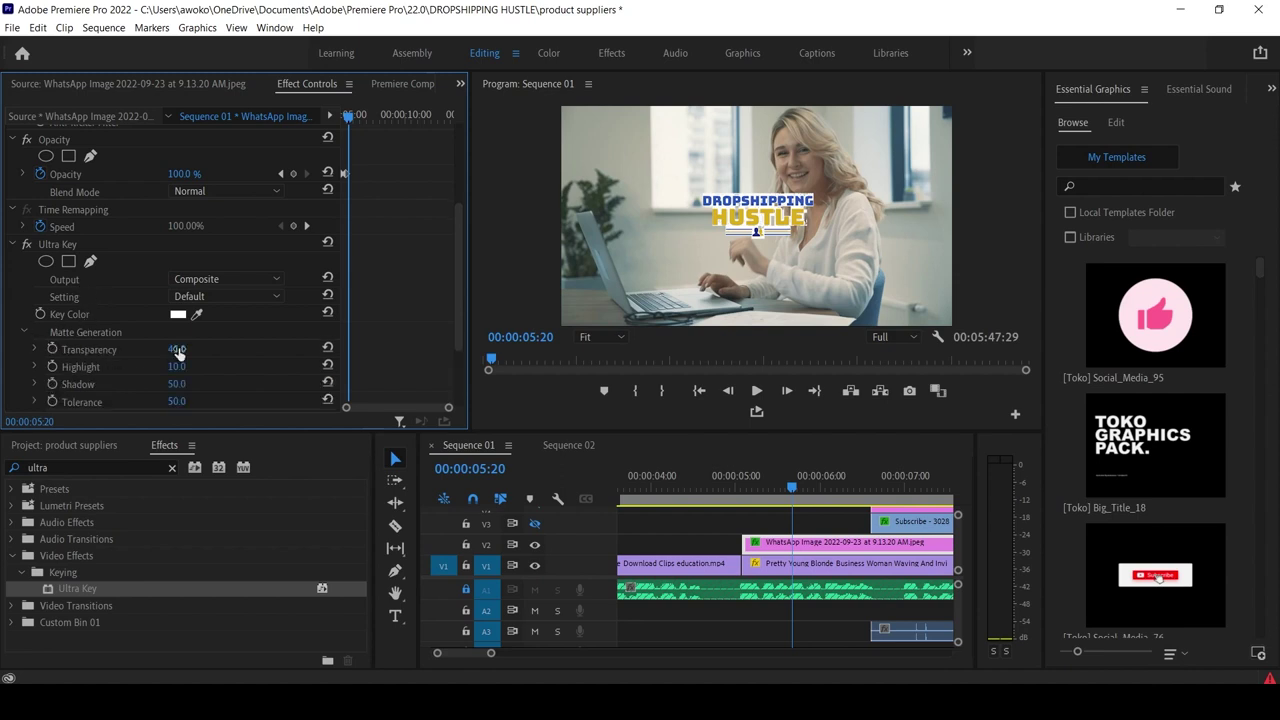
drag(177, 350, 200, 372)
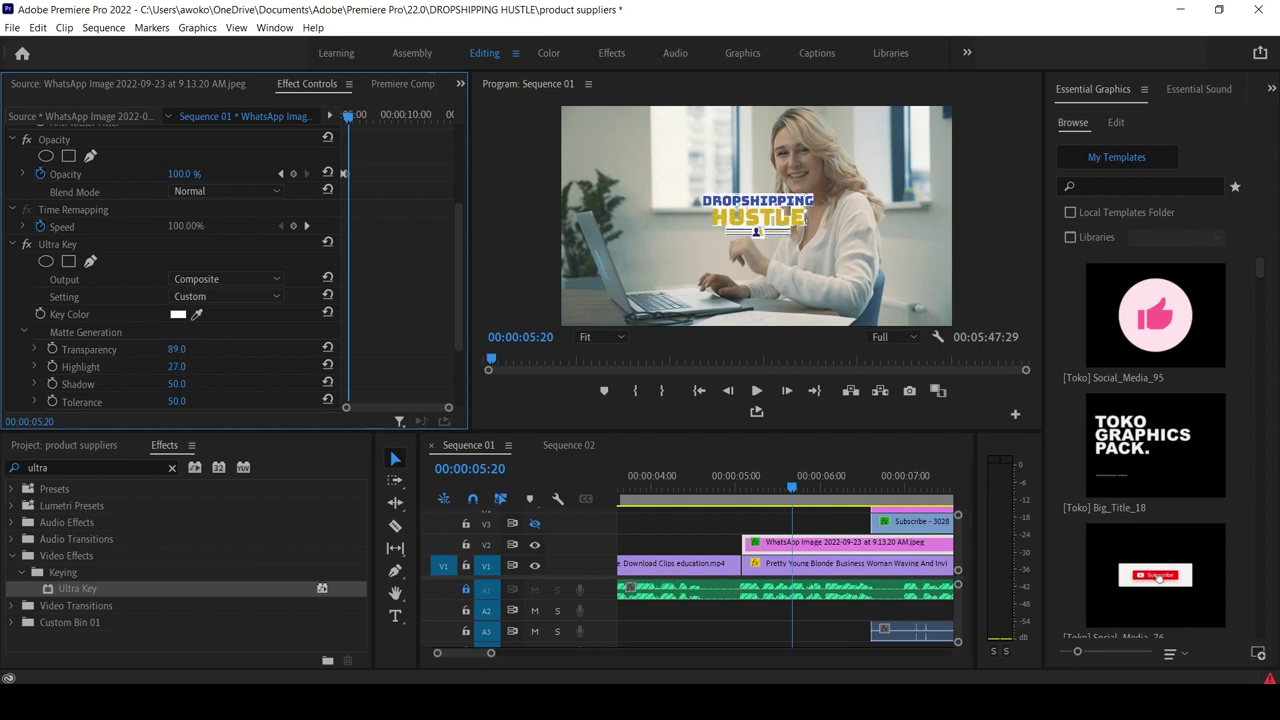
click(24, 332)
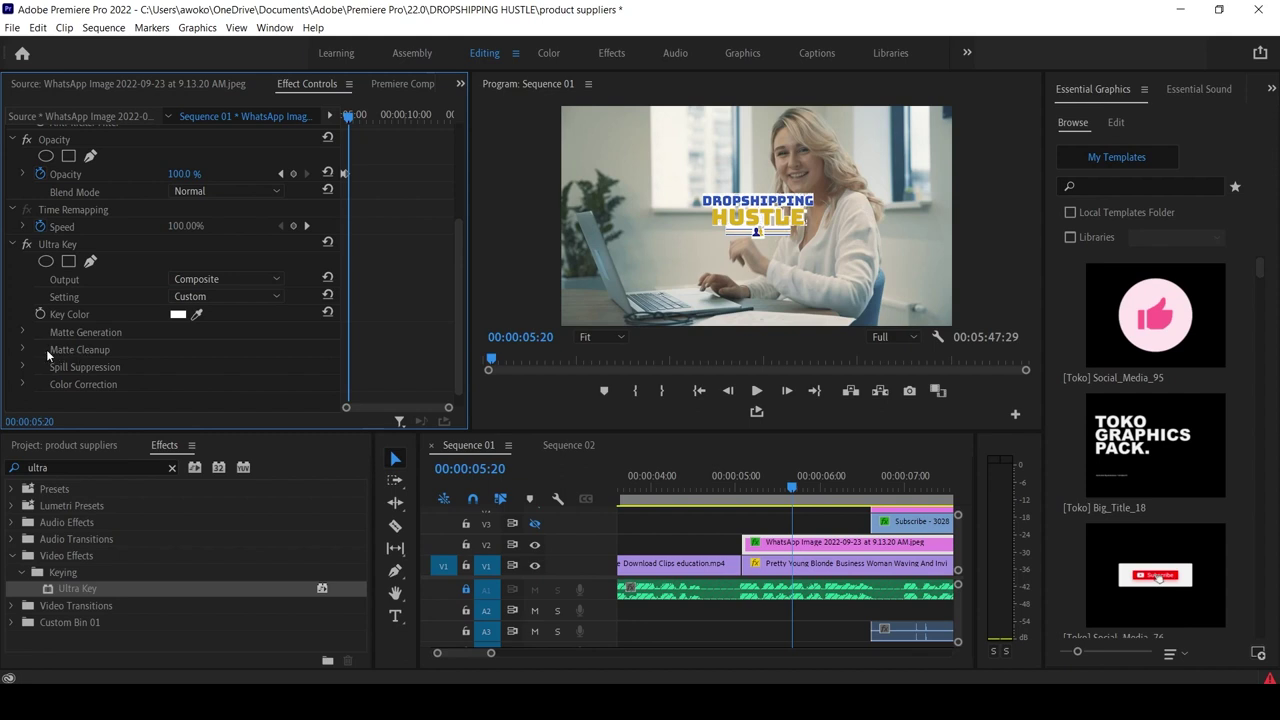
click(27, 350)
drag(172, 366, 270, 366)
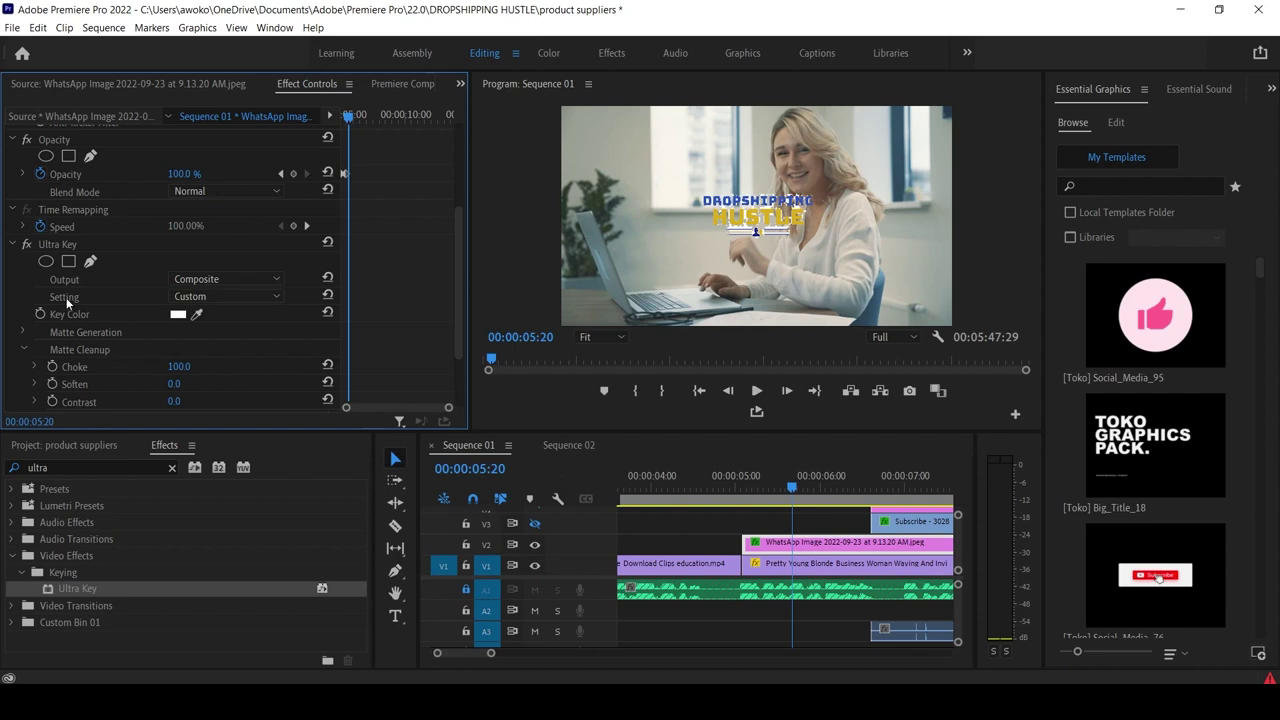
Delete the Ultra Key effect from the logo clip.
click(53, 244)
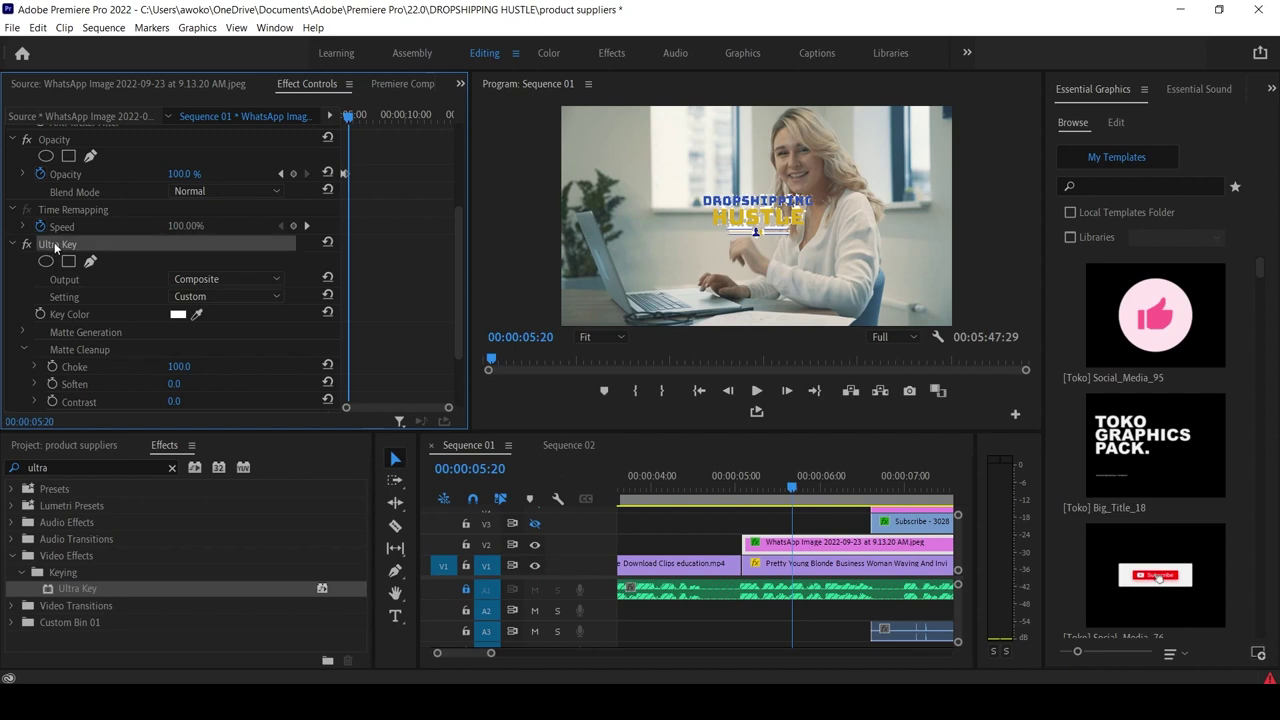
key(Delete)
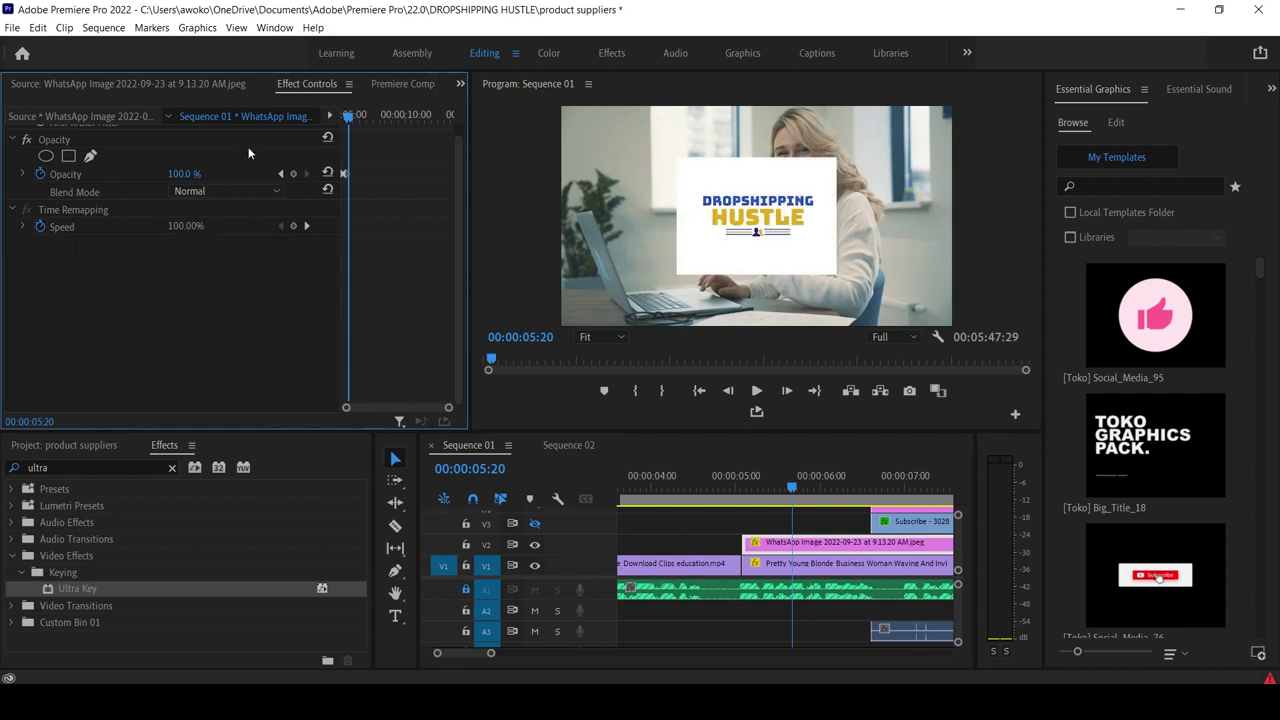
scroll(92, 288, up, 3)
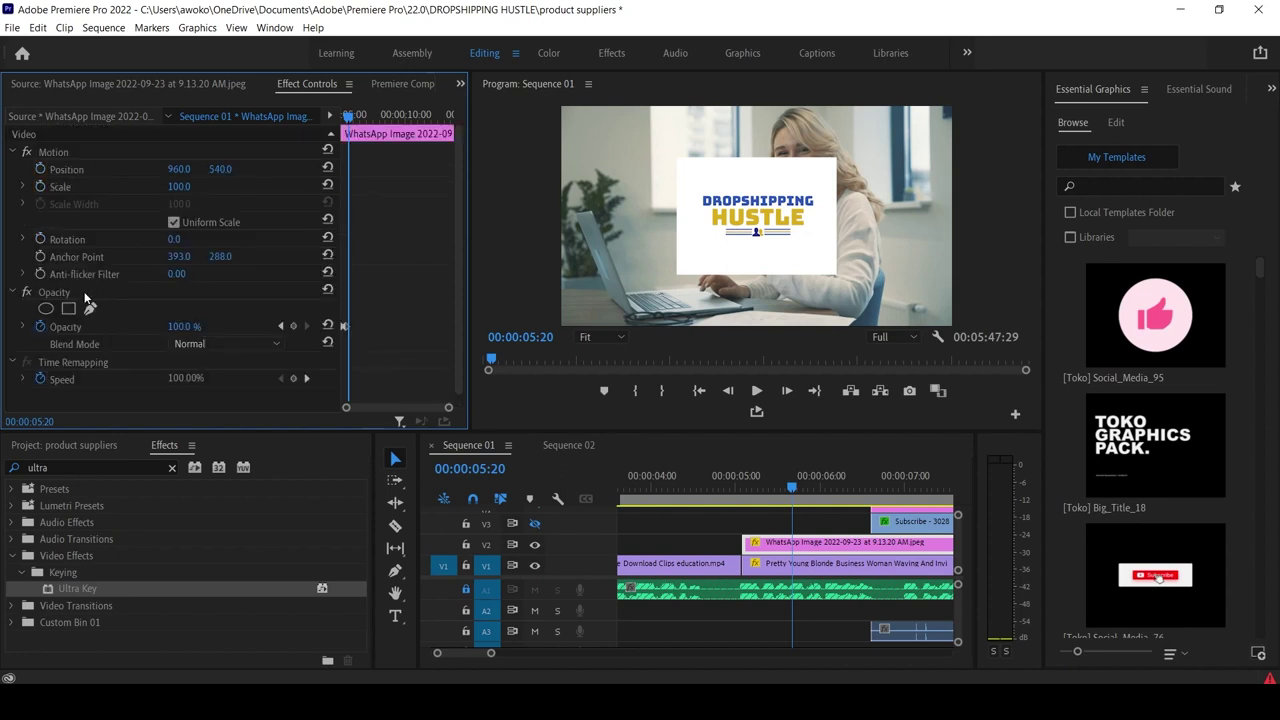
scroll(86, 297, down, 1)
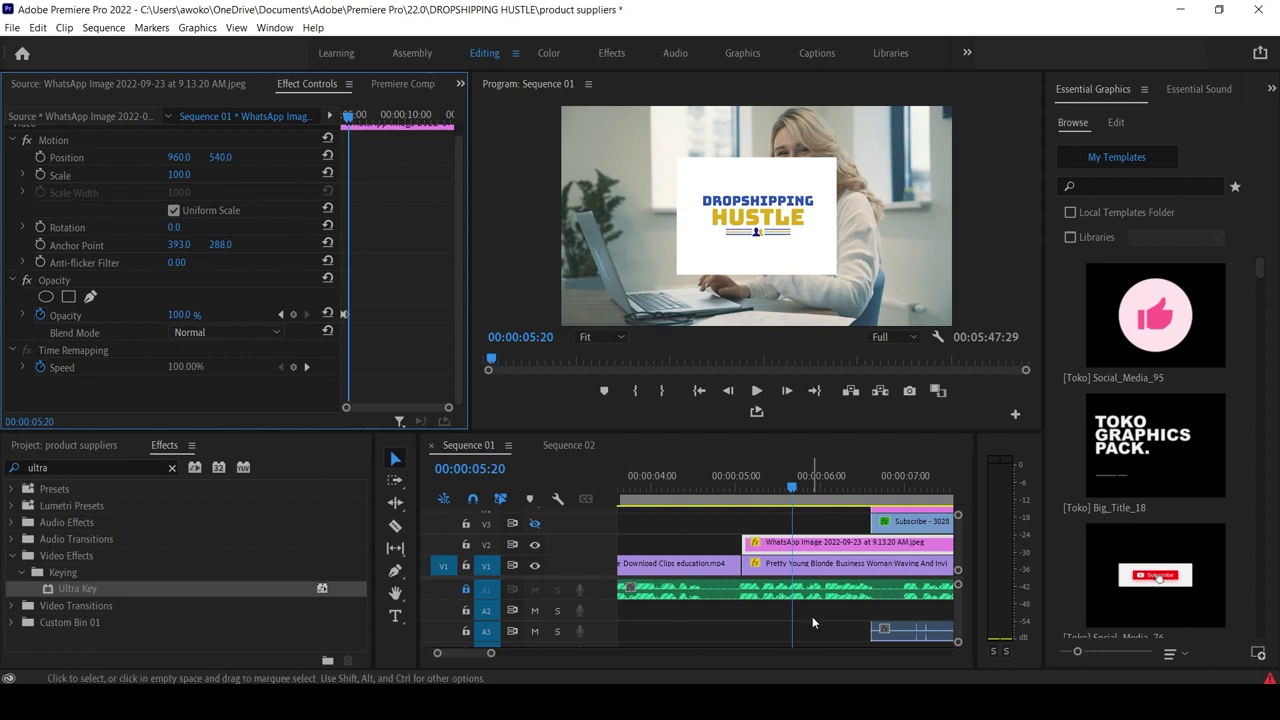
click(795, 547)
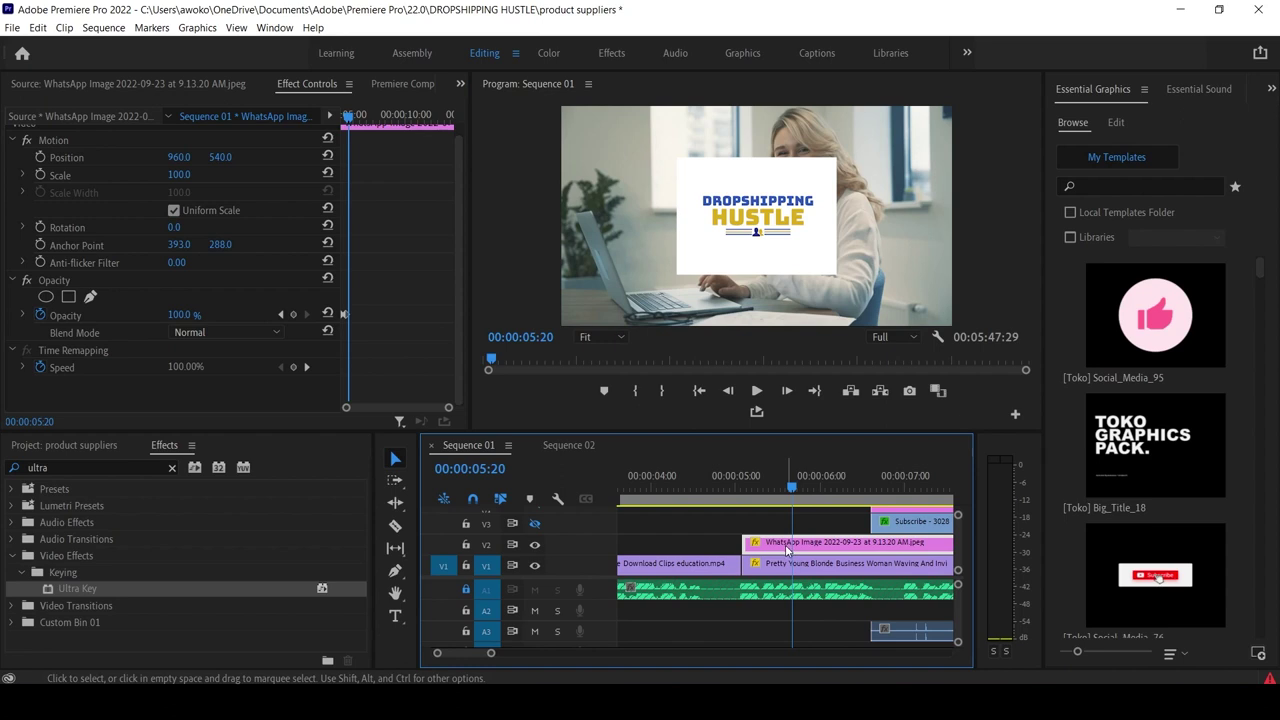
click(773, 566)
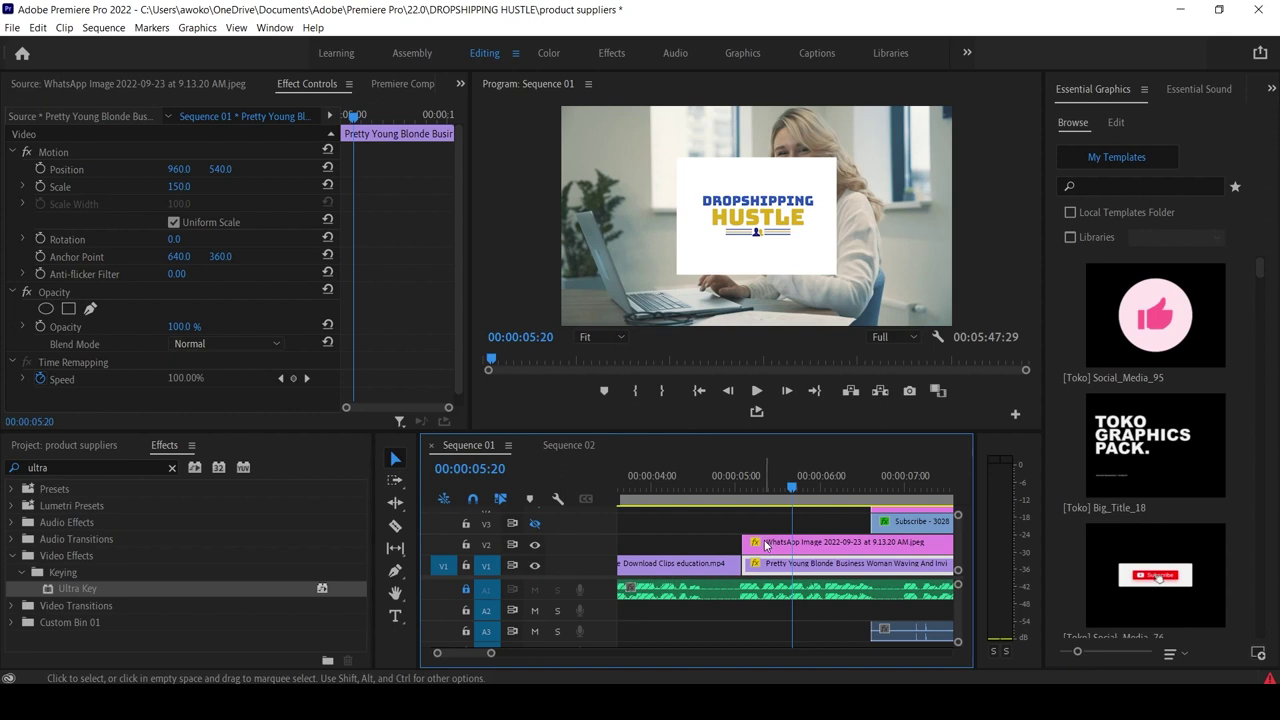
click(766, 545)
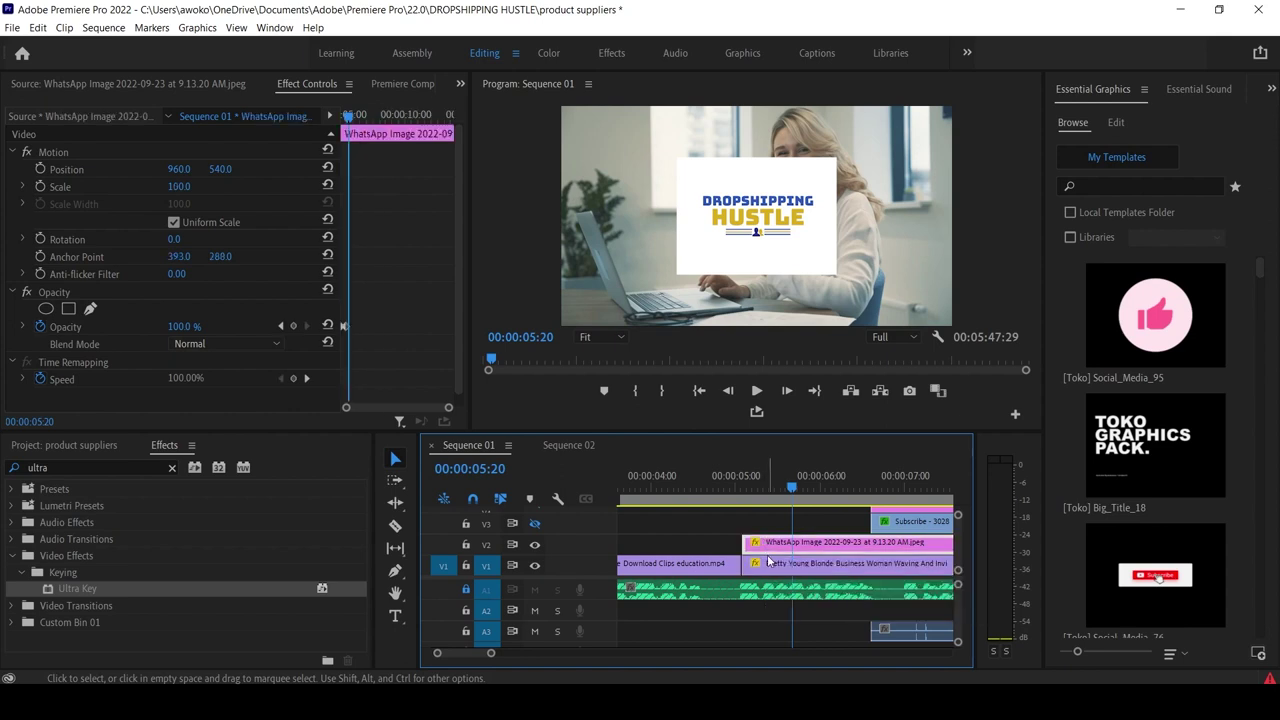
click(771, 564)
click(773, 549)
click(771, 564)
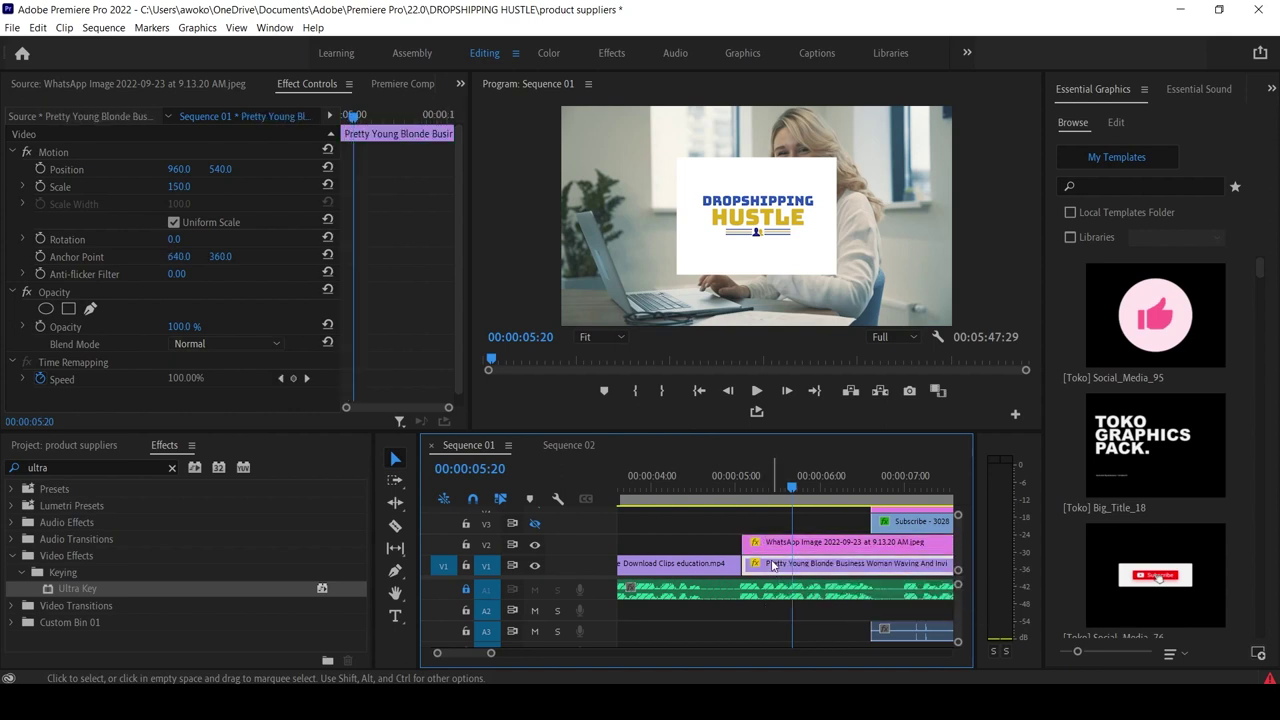
Set the blend mode of the logo image clip on V2 to Multiply.
click(772, 545)
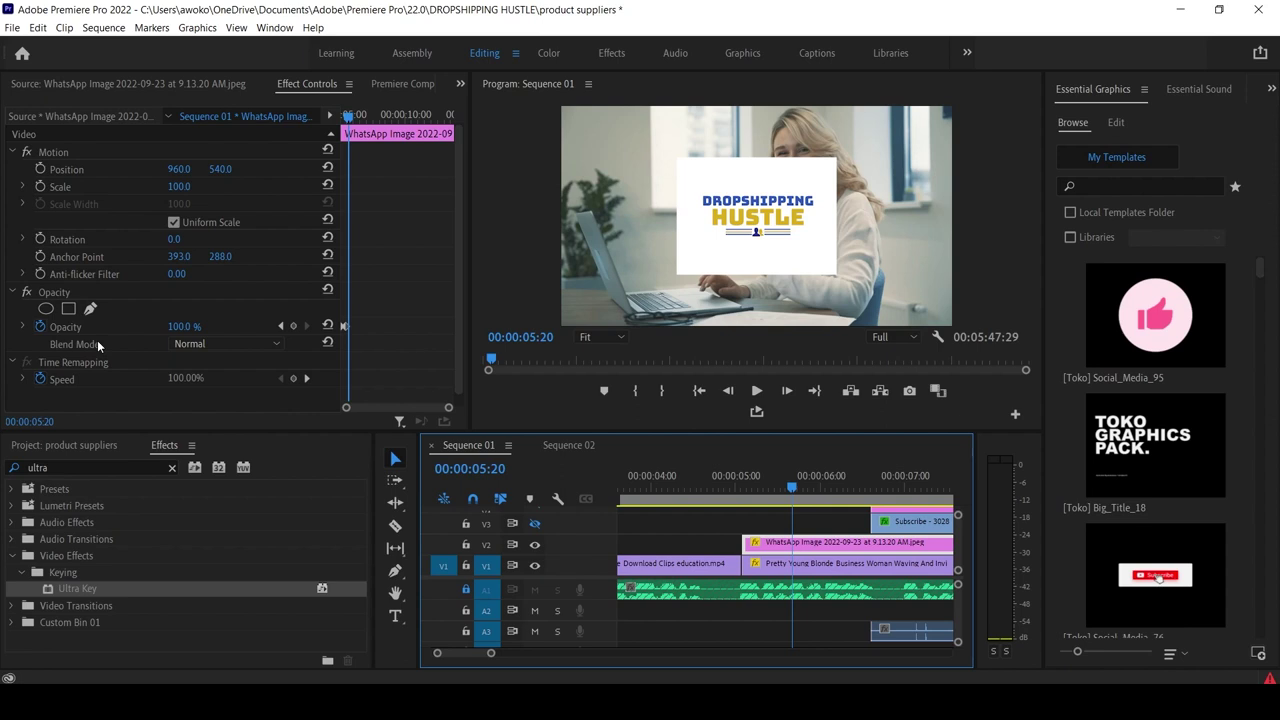
click(192, 344)
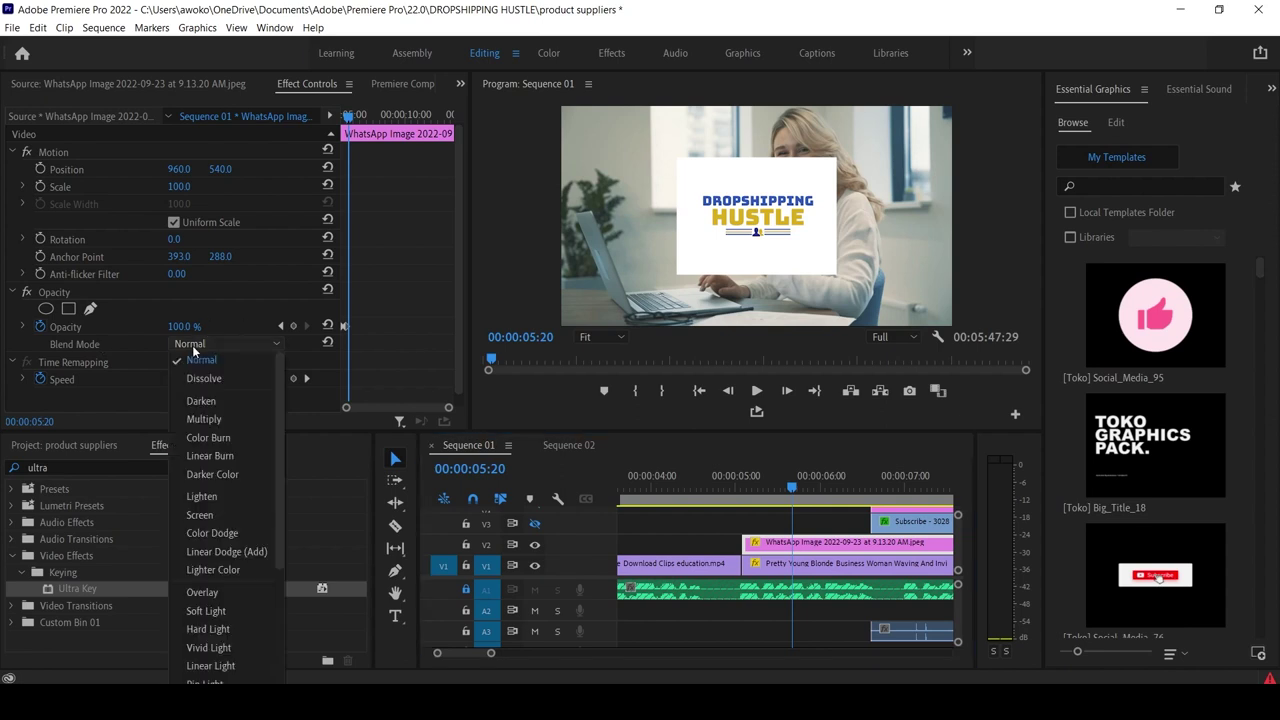
click(218, 418)
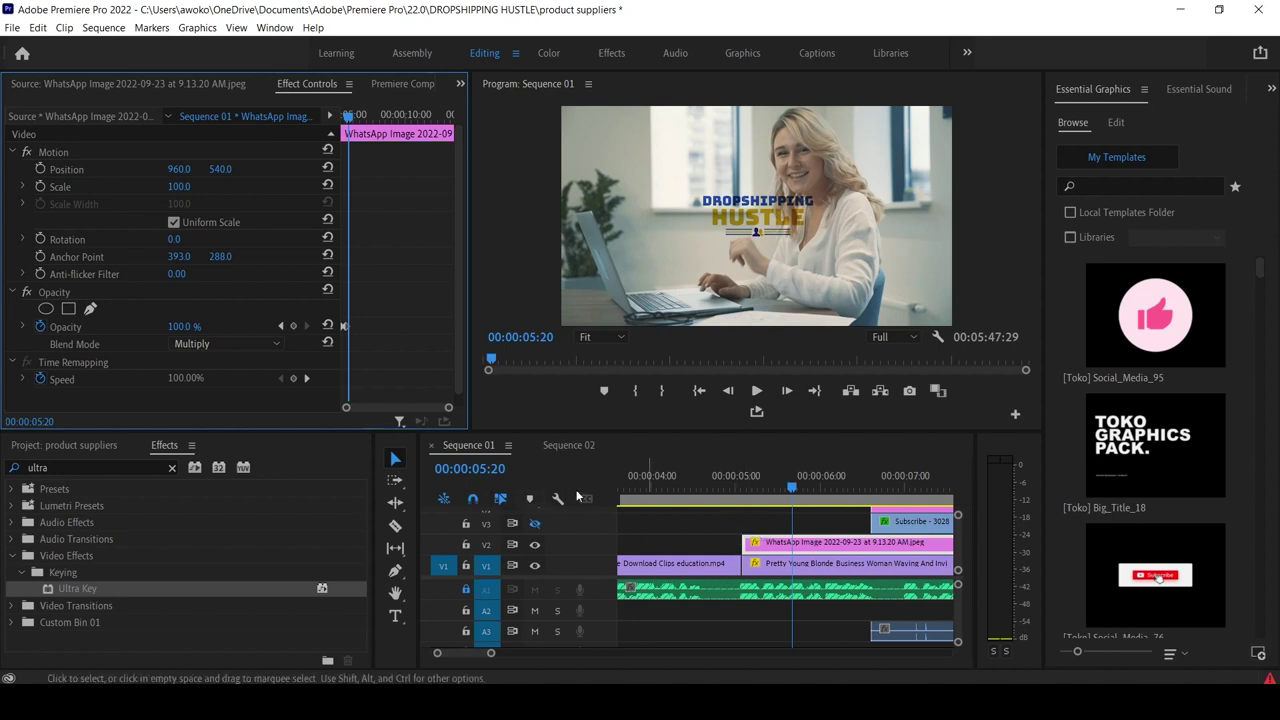
Try the Screen blend mode on the logo clip and return it to Multiply.
click(230, 346)
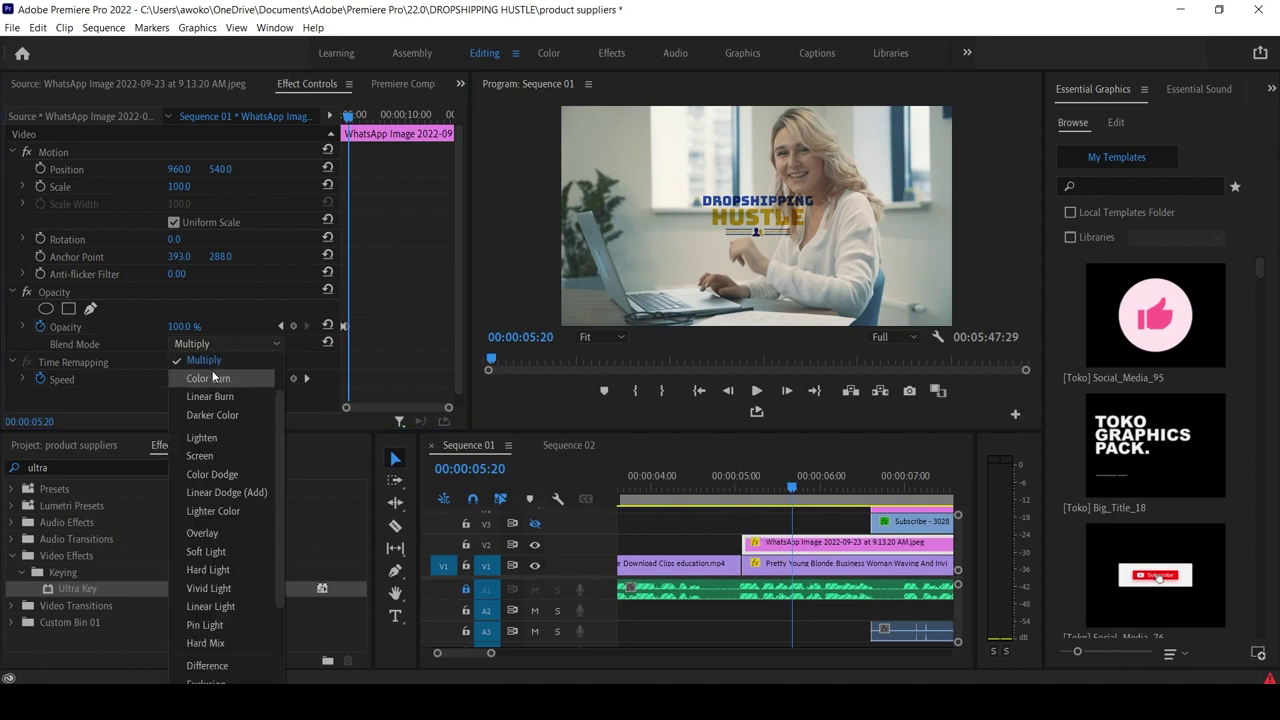
click(211, 458)
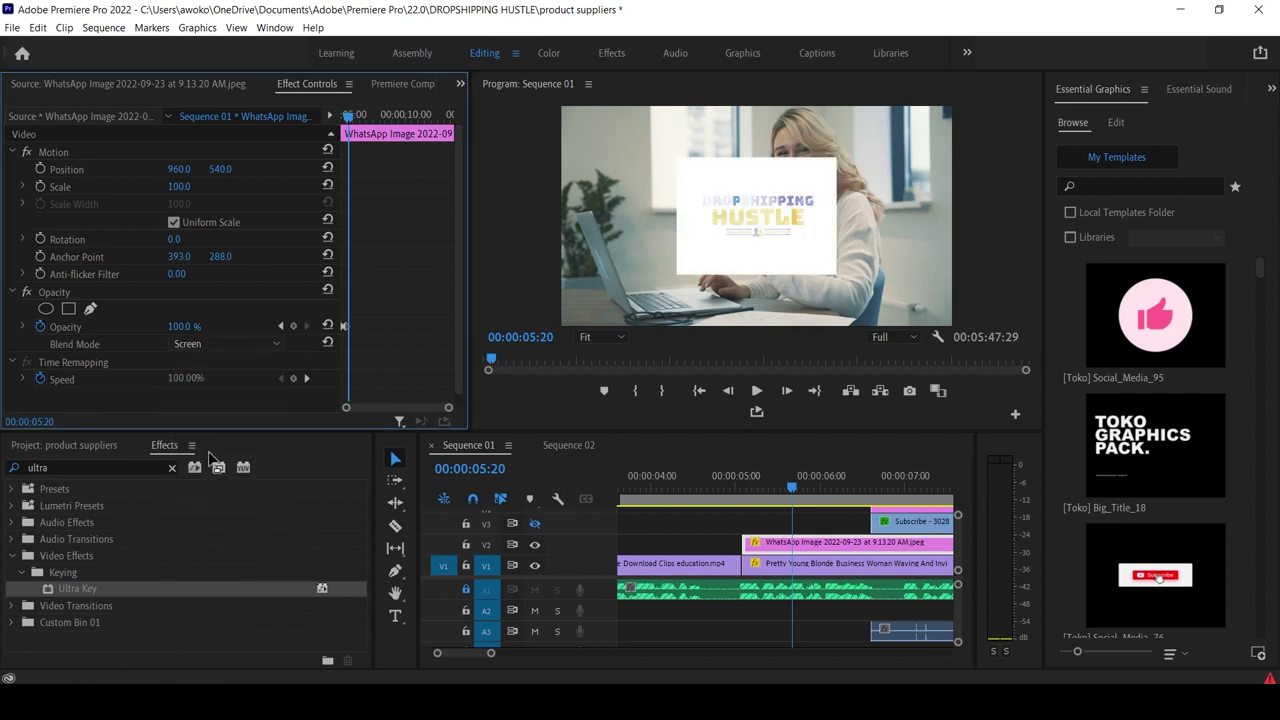
click(228, 343)
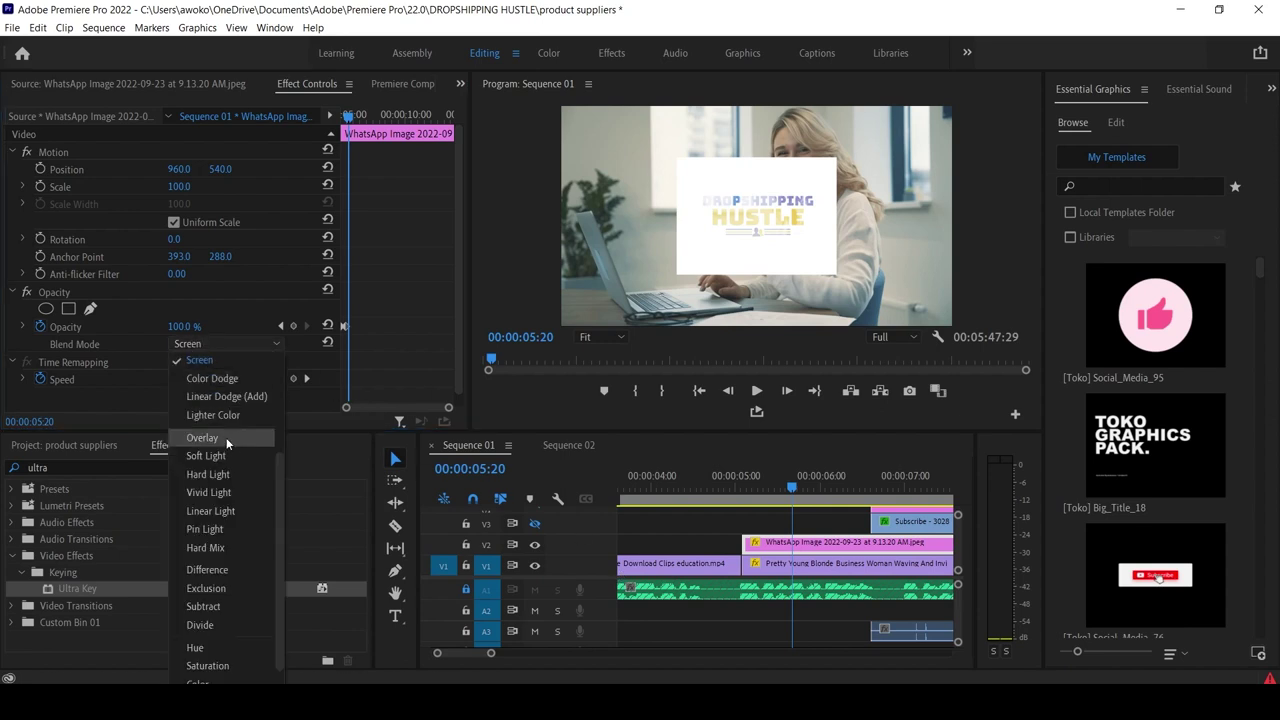
scroll(217, 440, up, 3)
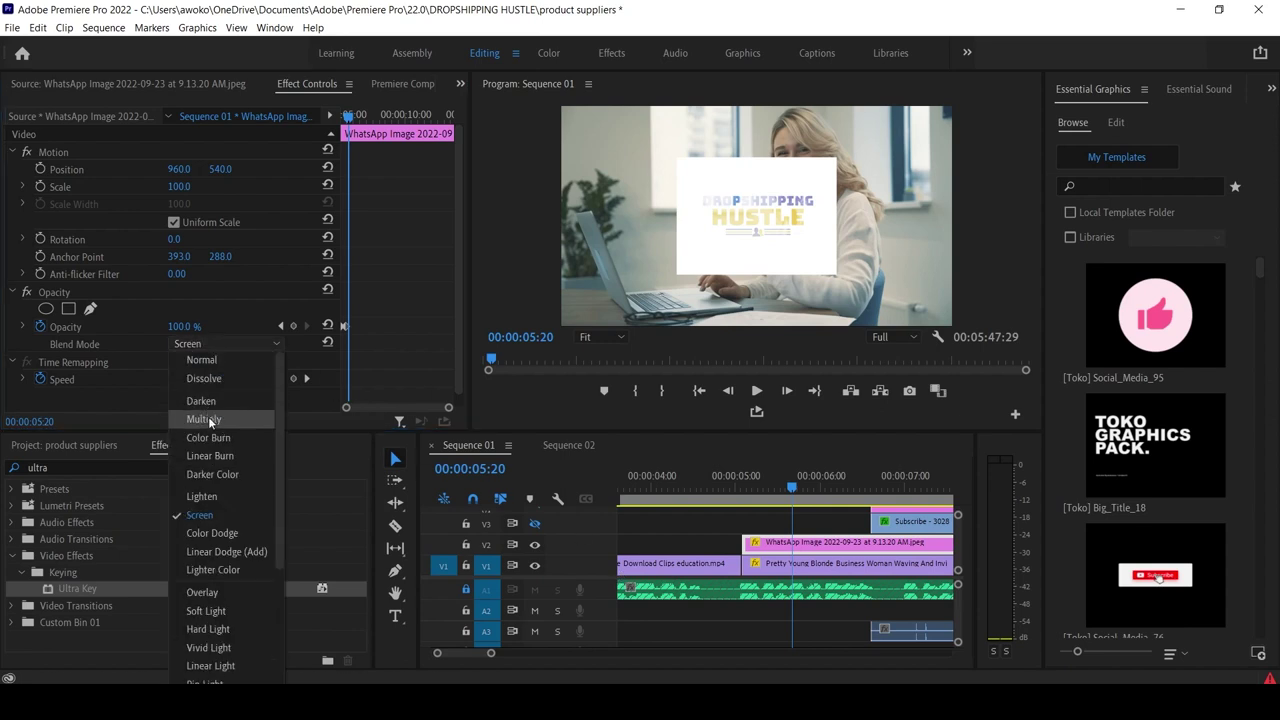
click(208, 418)
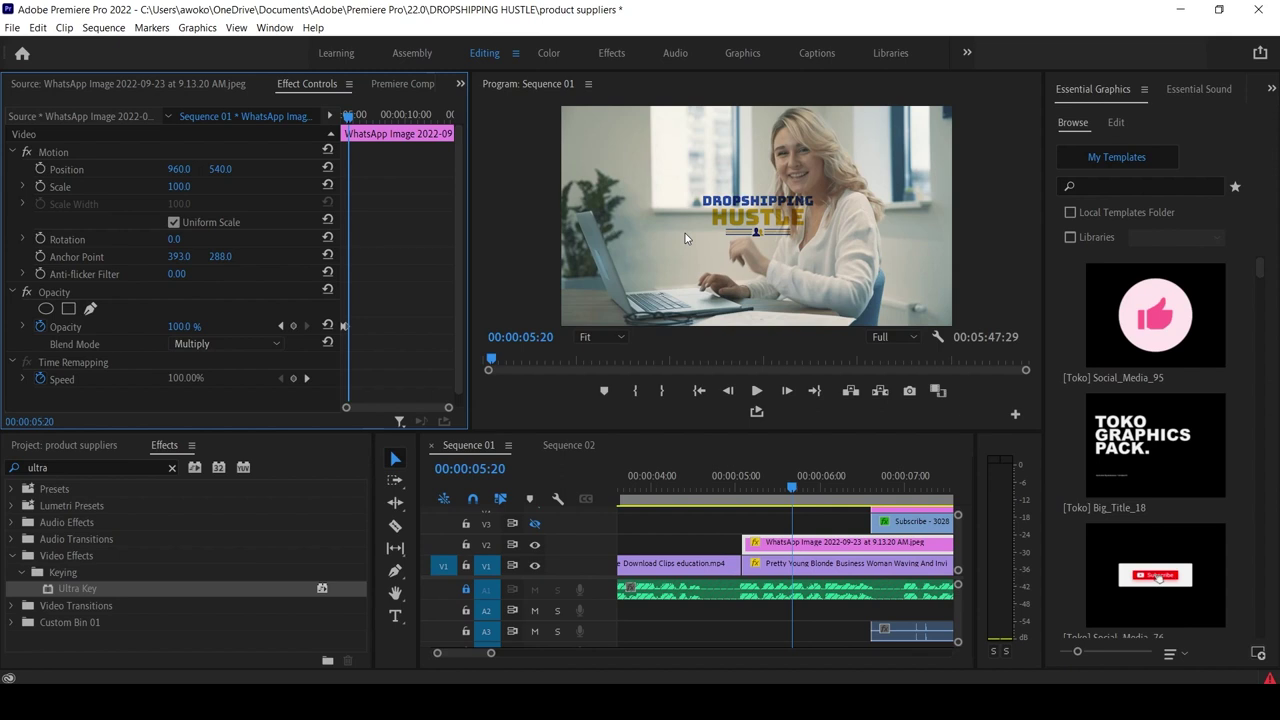
Switch the logo clip's blend mode to Normal for comparison and restore Multiply.
click(200, 343)
click(205, 360)
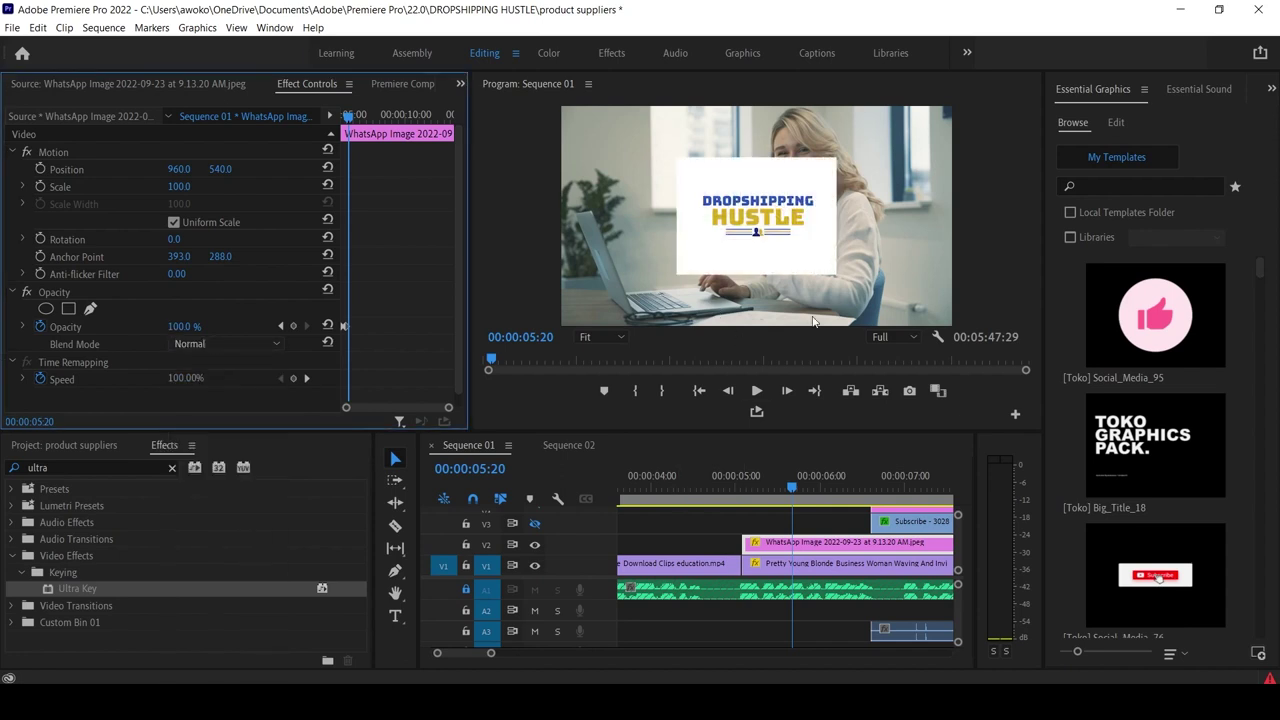
click(184, 345)
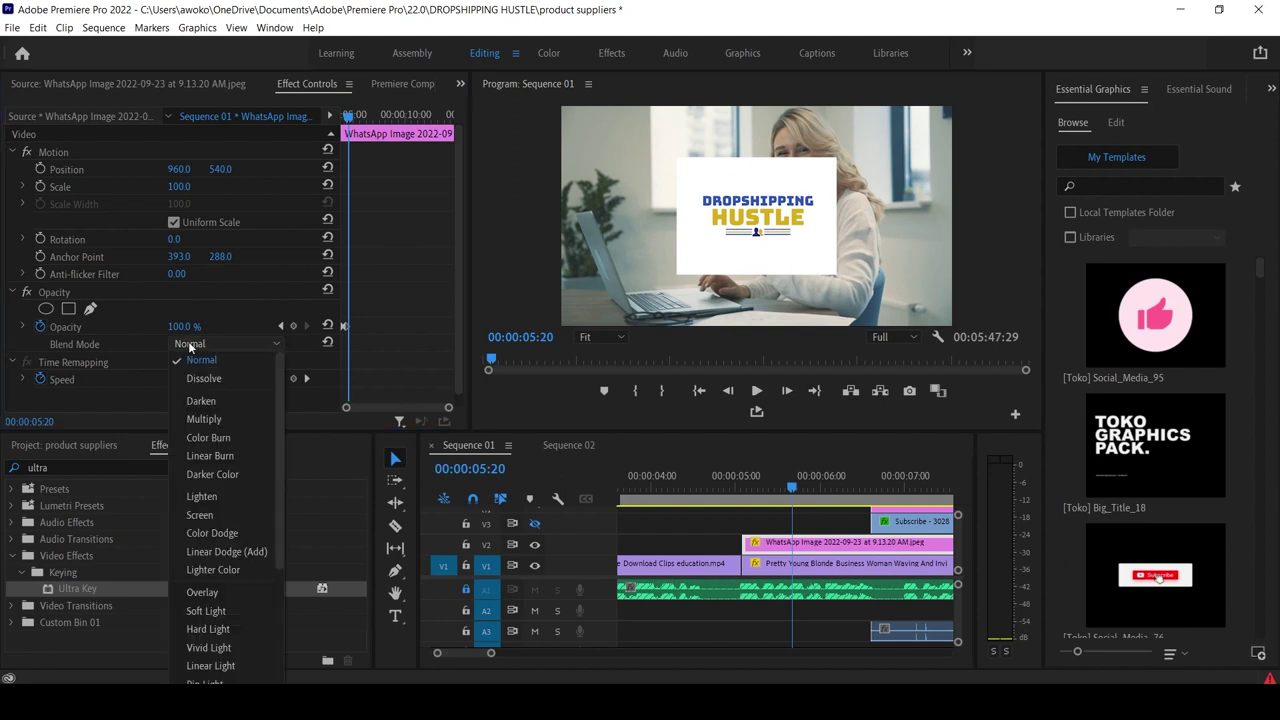
click(200, 420)
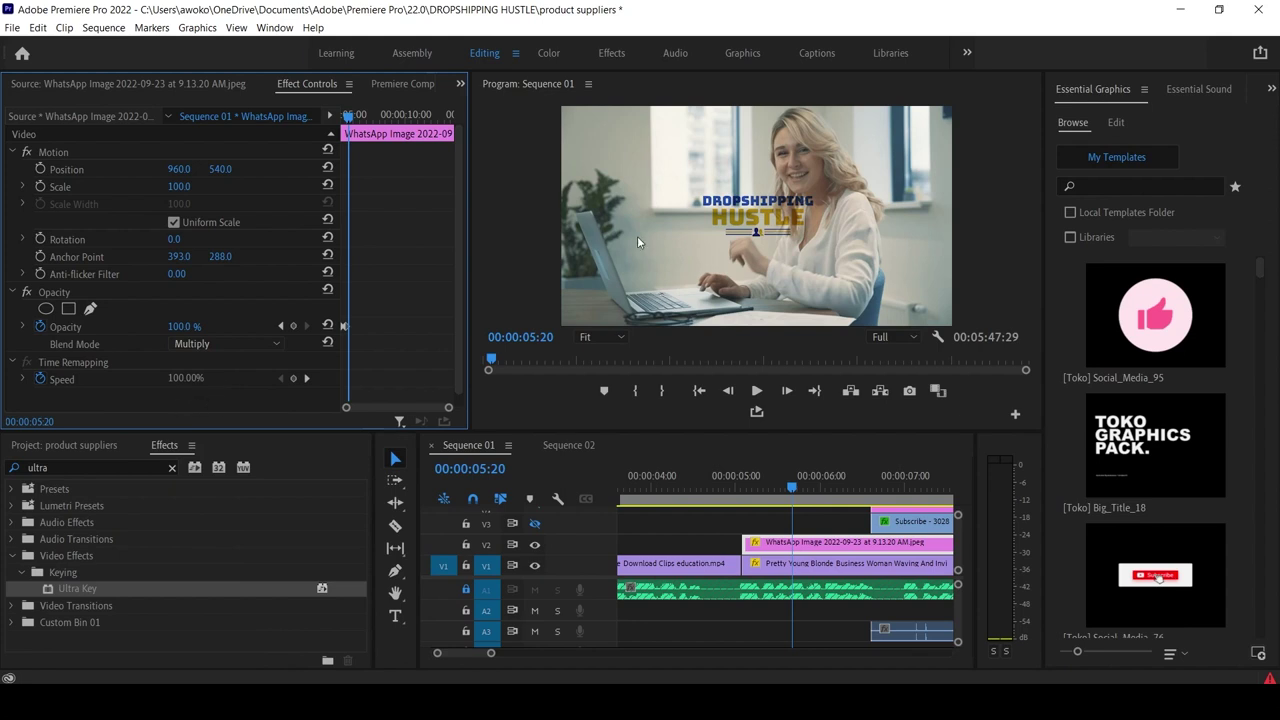
Play the sequence from 00:00:04:27, just before the logo clip starts, to preview the blended logo.
click(729, 489)
click(756, 391)
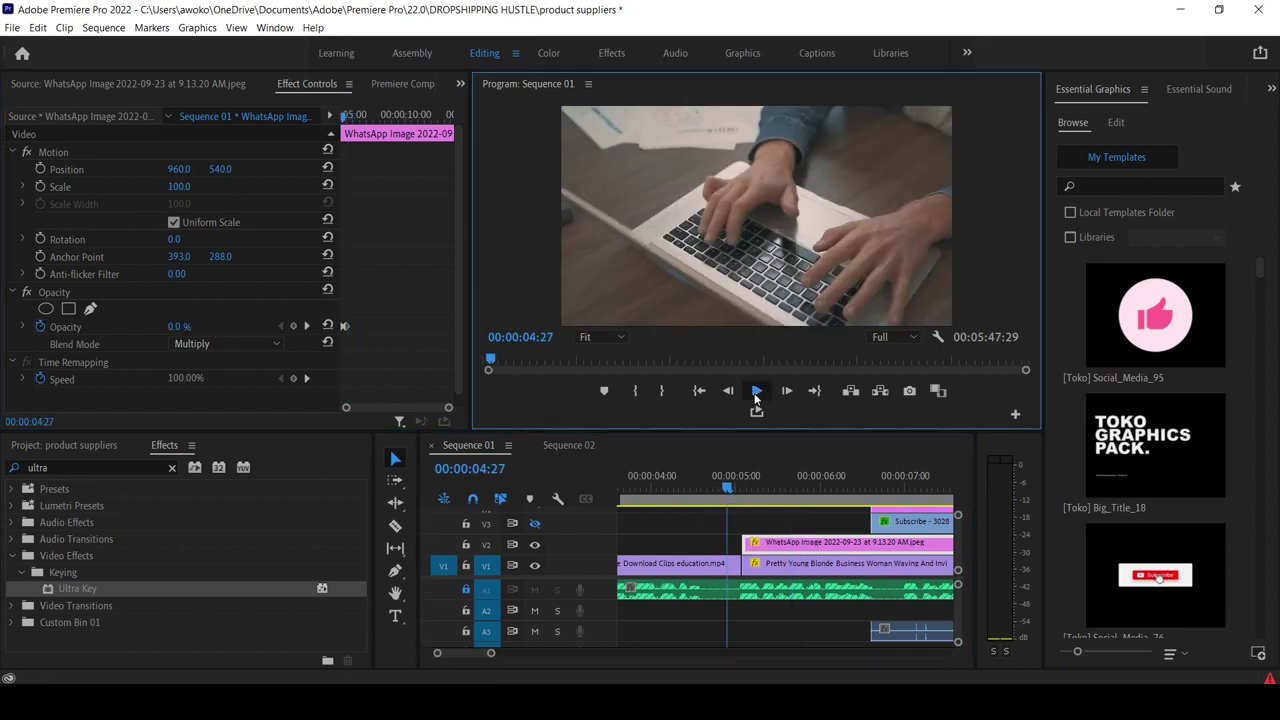
click(756, 391)
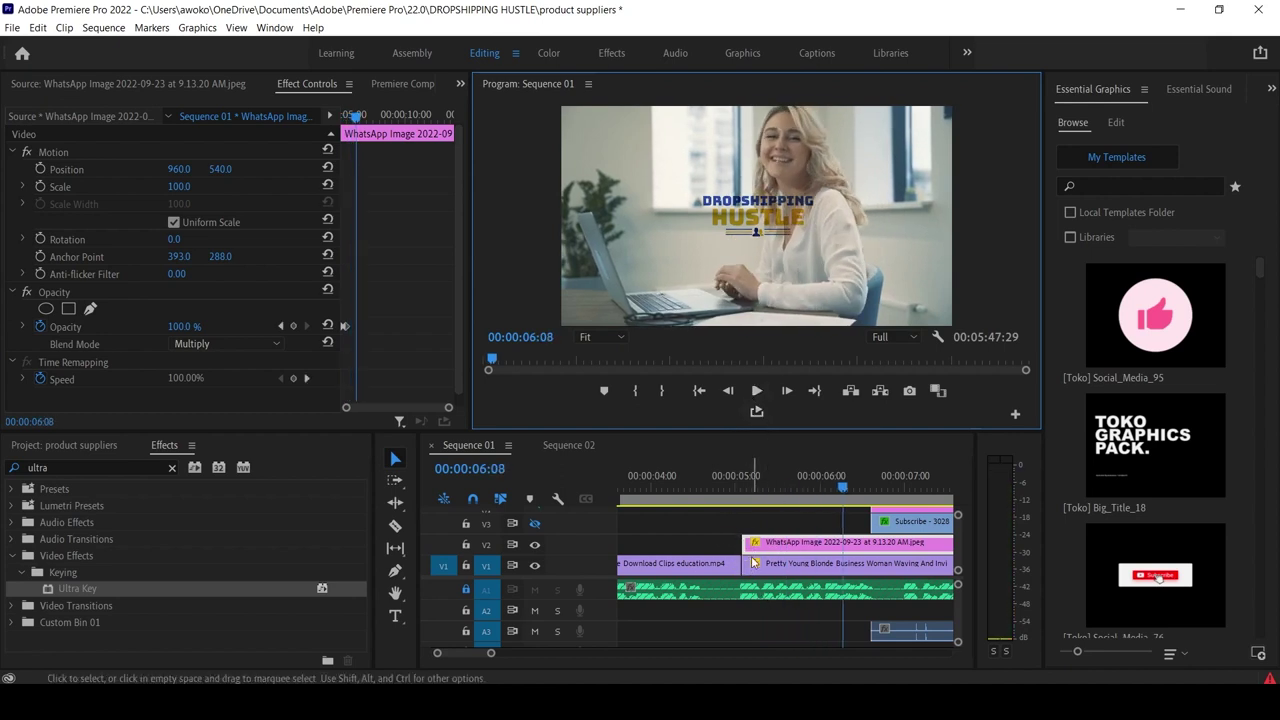
Scrub through the logo's opacity fade-in from the clip's start and park the playhead at 00:00:05:09.
click(744, 489)
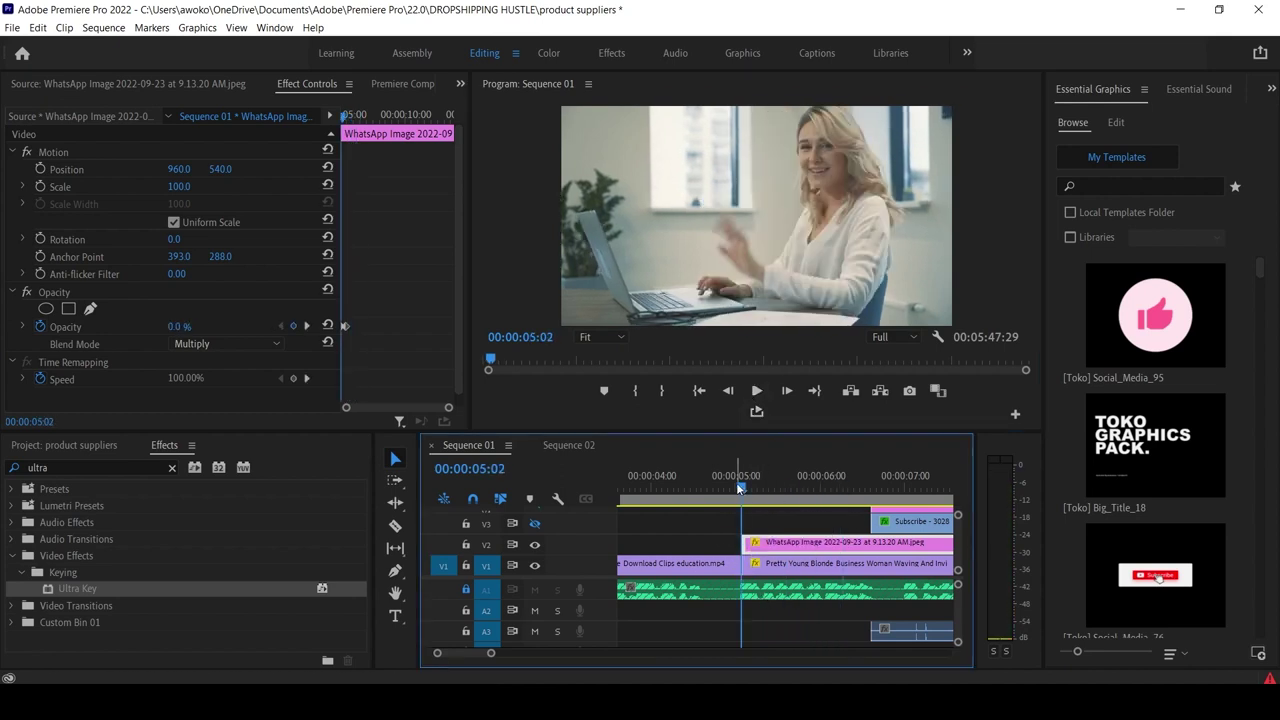
drag(744, 496, 792, 509)
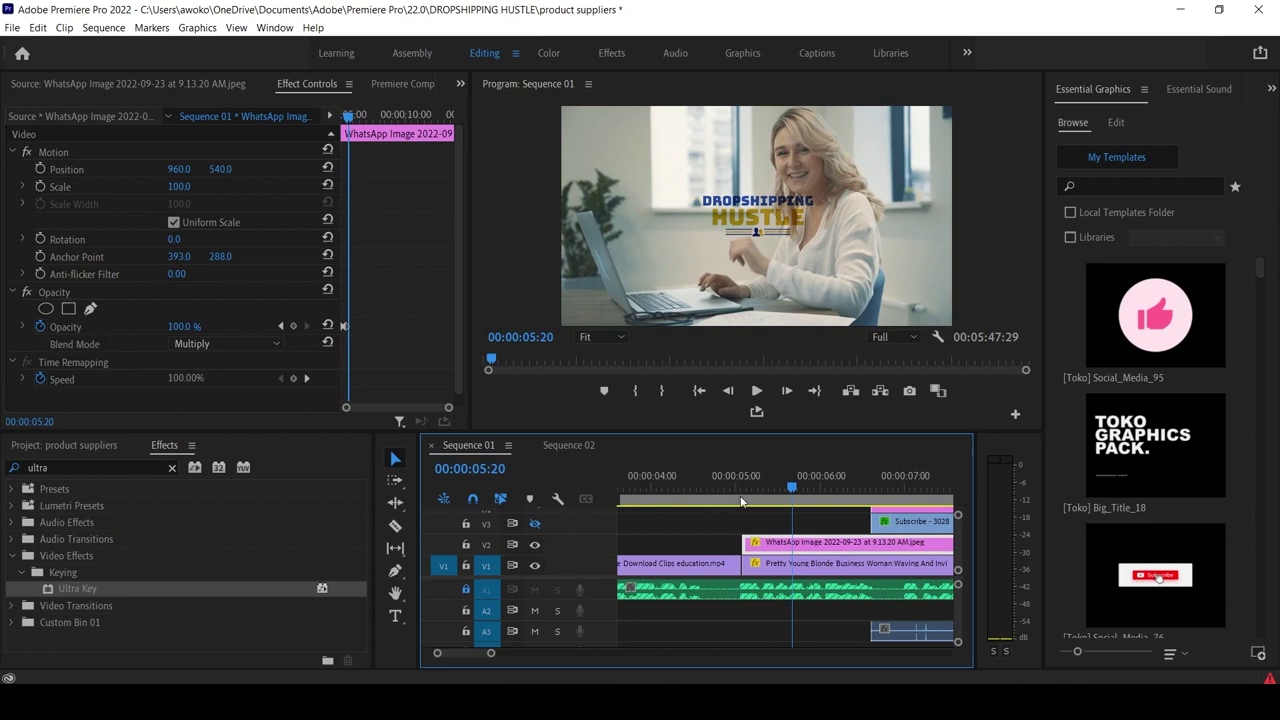
drag(785, 485, 764, 518)
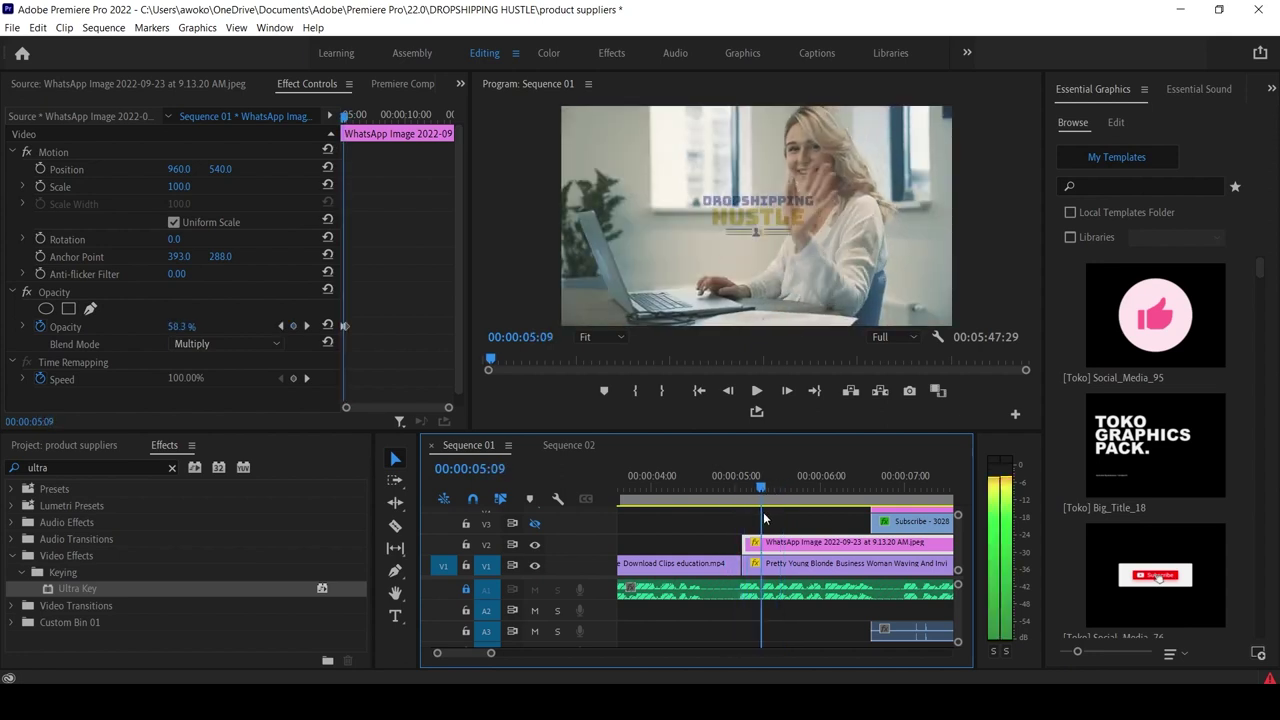
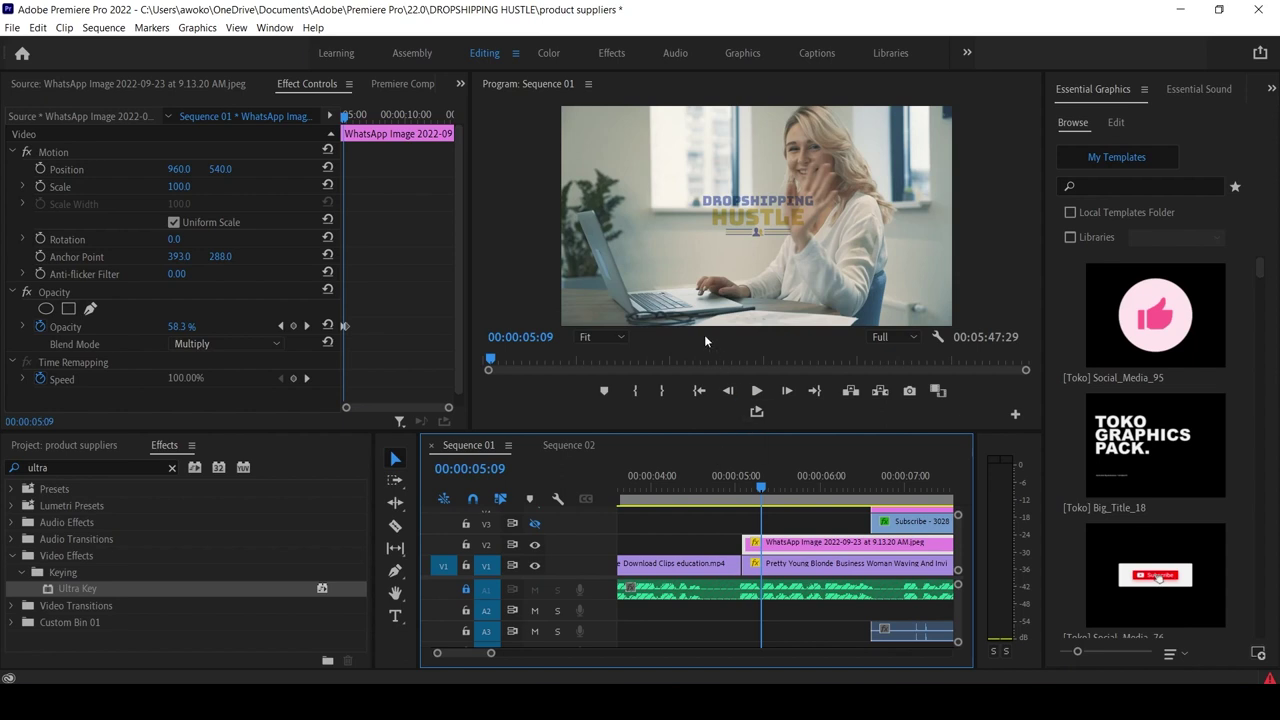
Play the sequence from the middle of the logo's fade-in and stop at 00:00:07:17, over the Subscribe clip.
click(756, 391)
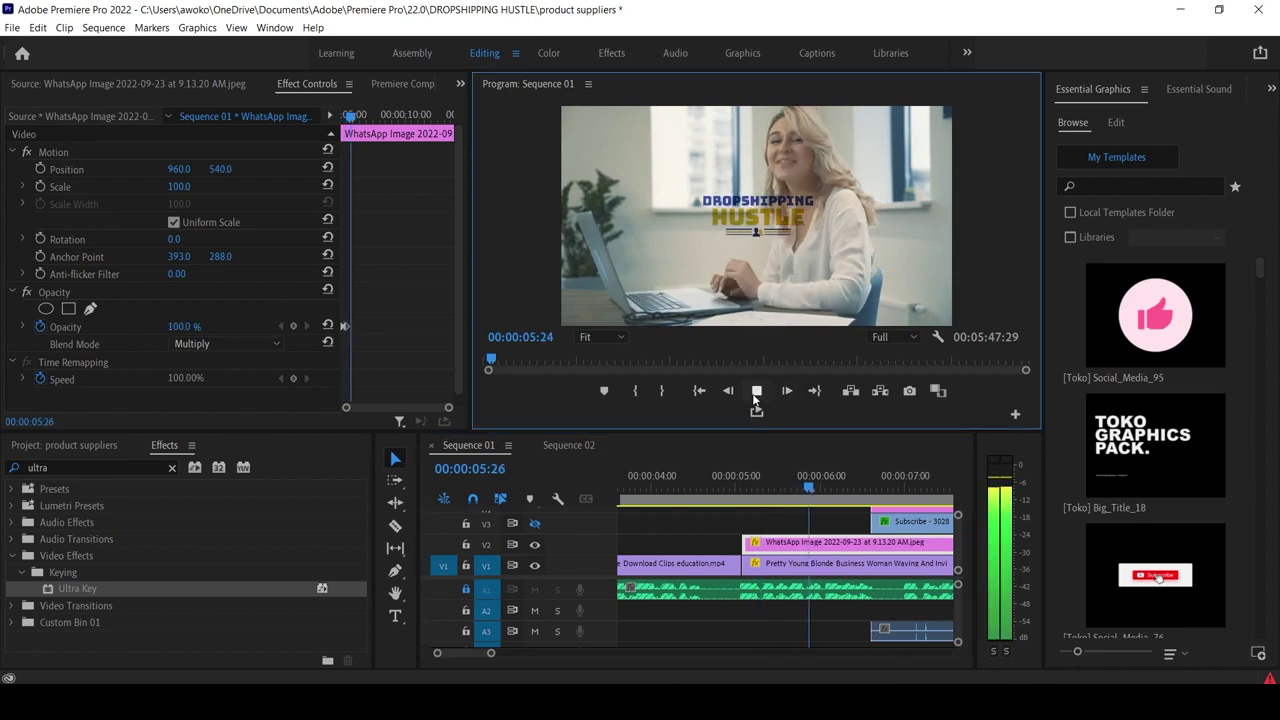
click(756, 391)
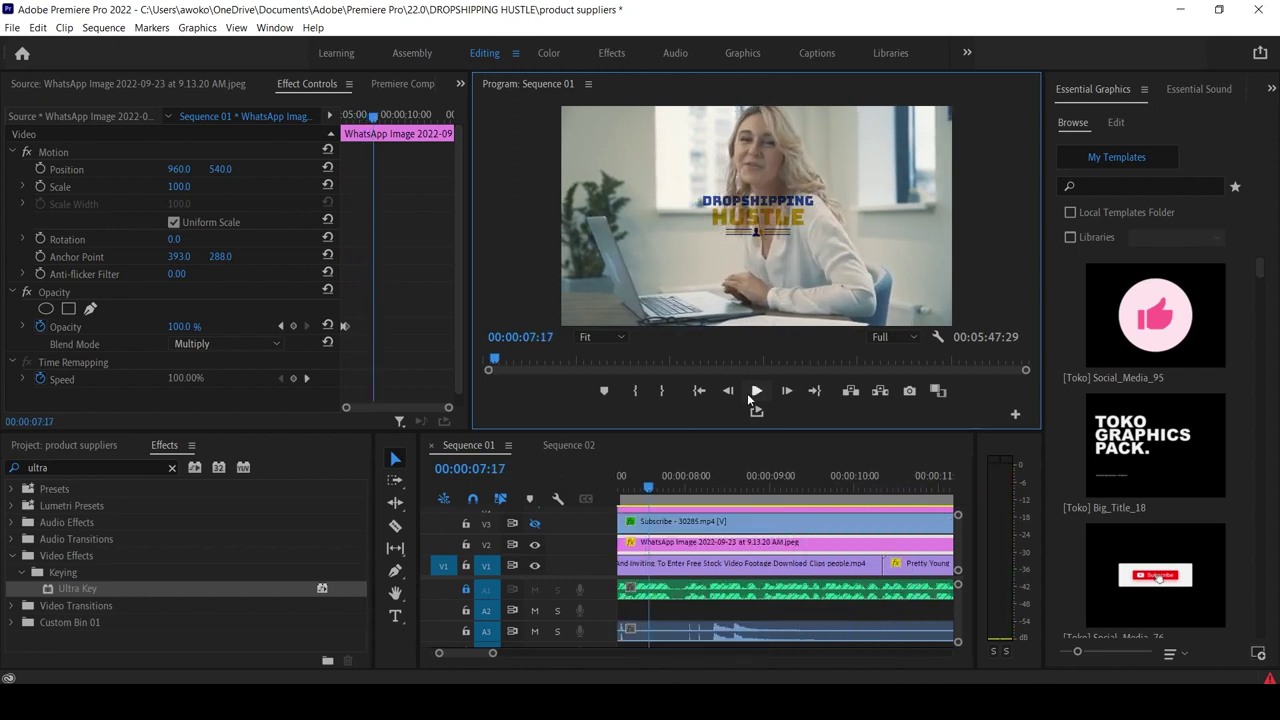
scroll(666, 518, down, 3)
scroll(666, 518, up, 1)
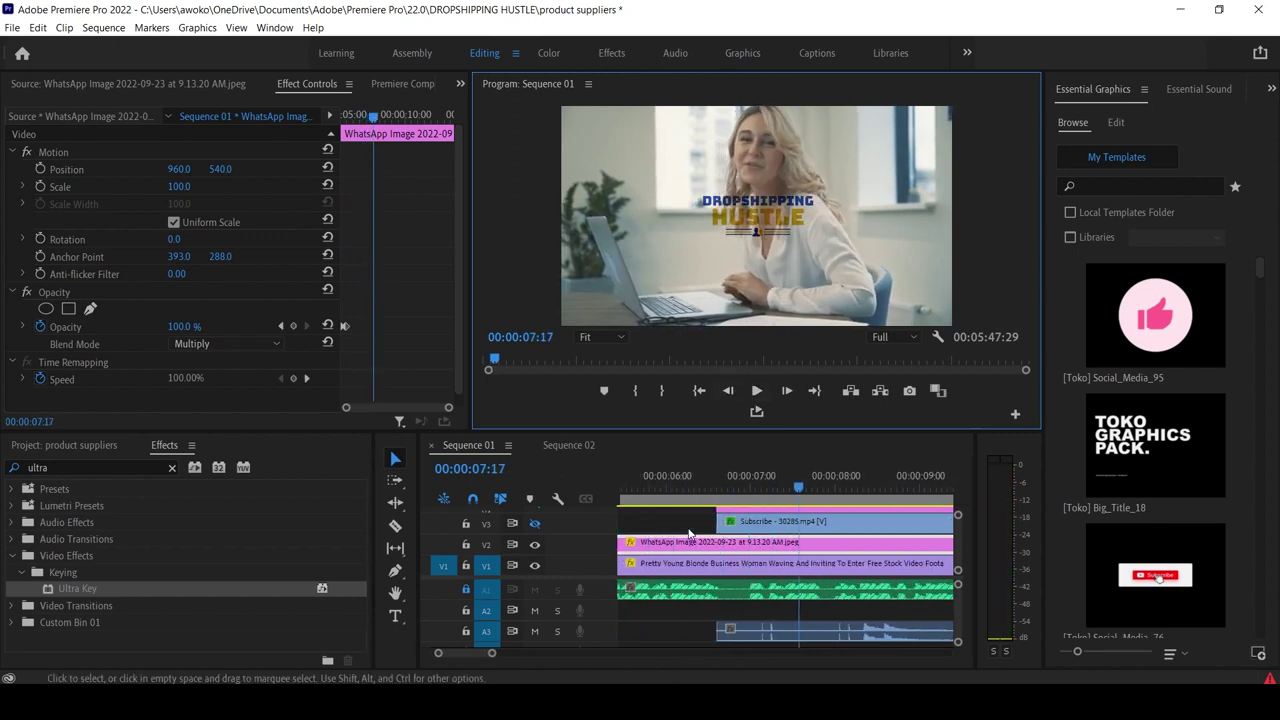
Park the playhead at 00:00:06:19, near the Subscribe clip's start, and open the project clip Subscribe - 30285.mp4 for source preview.
click(709, 488)
drag(709, 488, 718, 490)
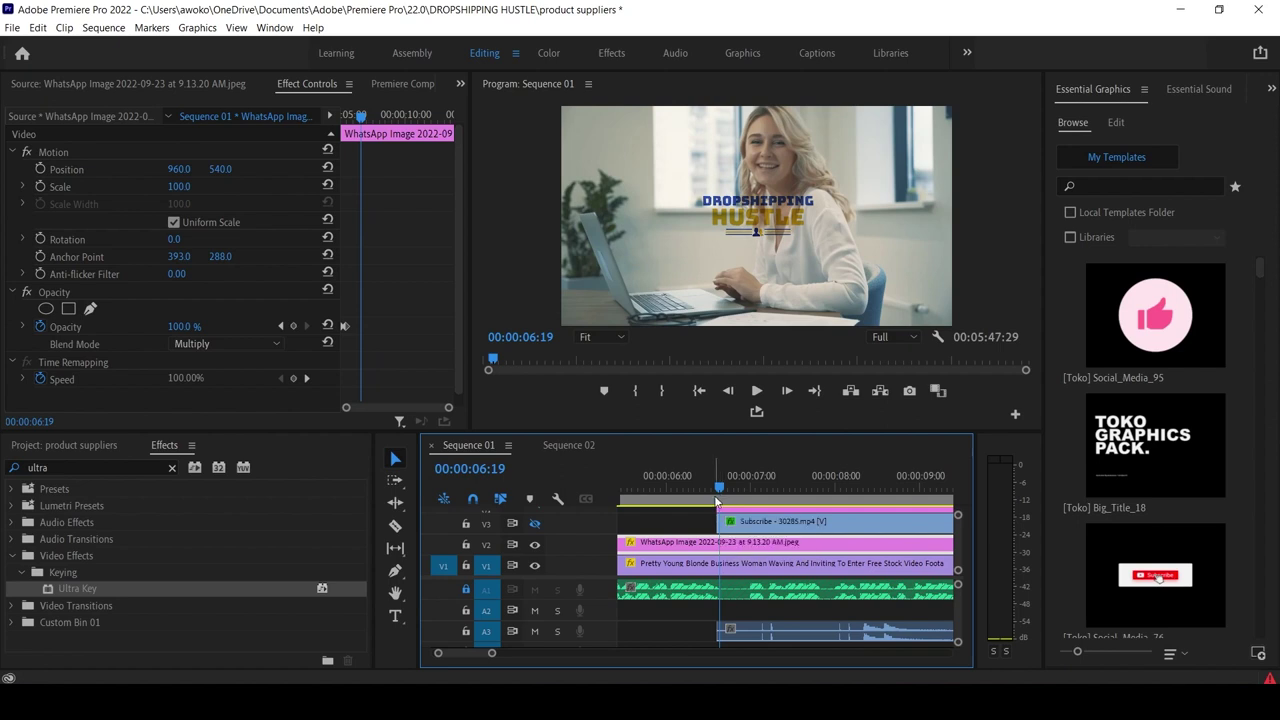
click(78, 445)
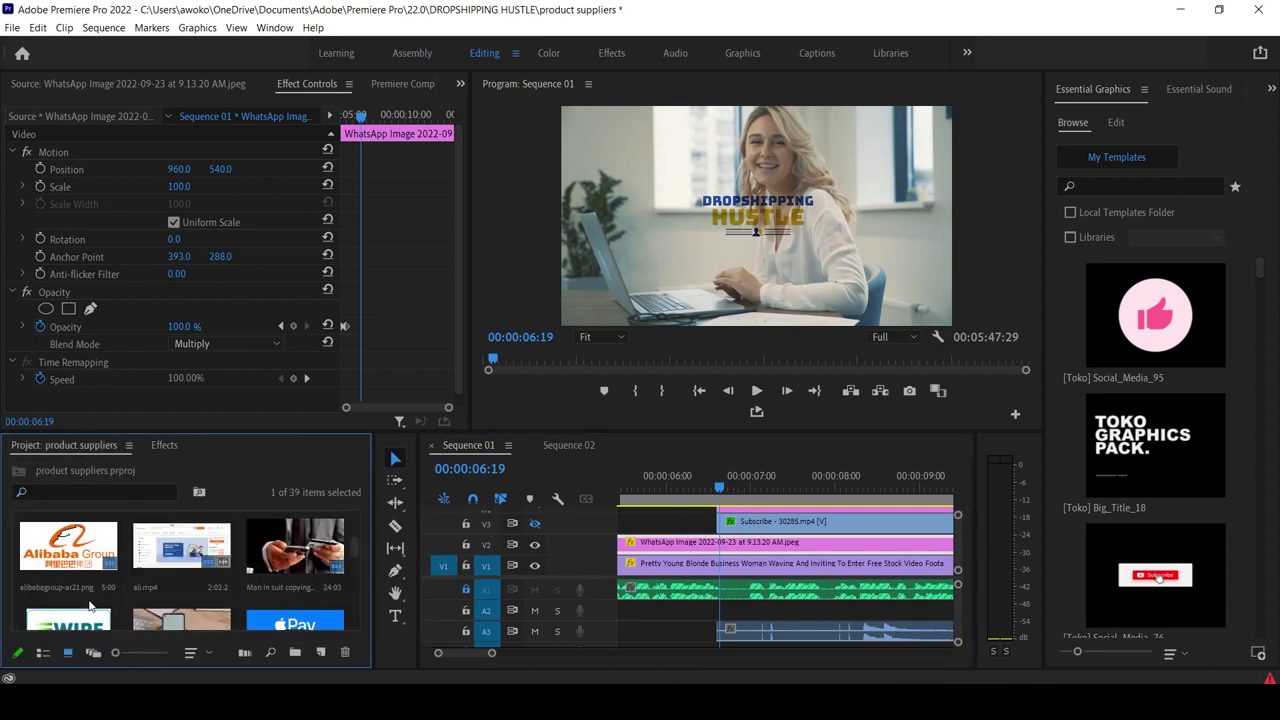
scroll(73, 579, up, 2)
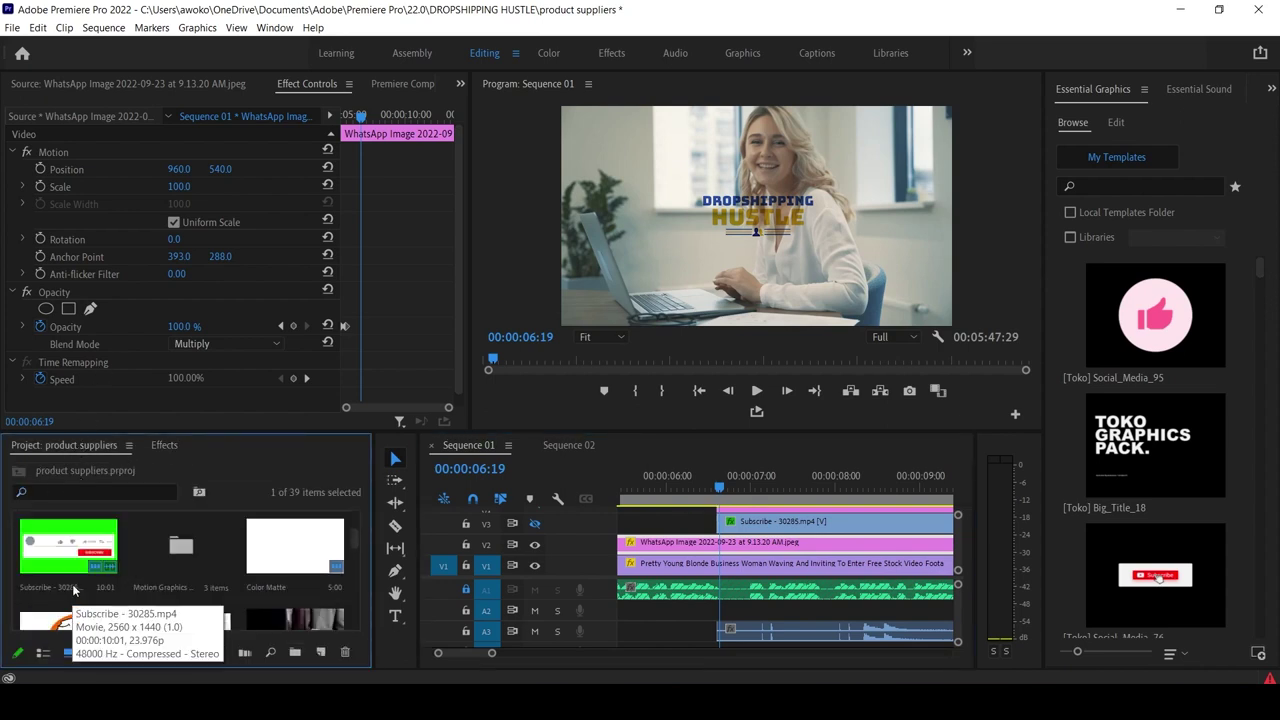
double_click(66, 556)
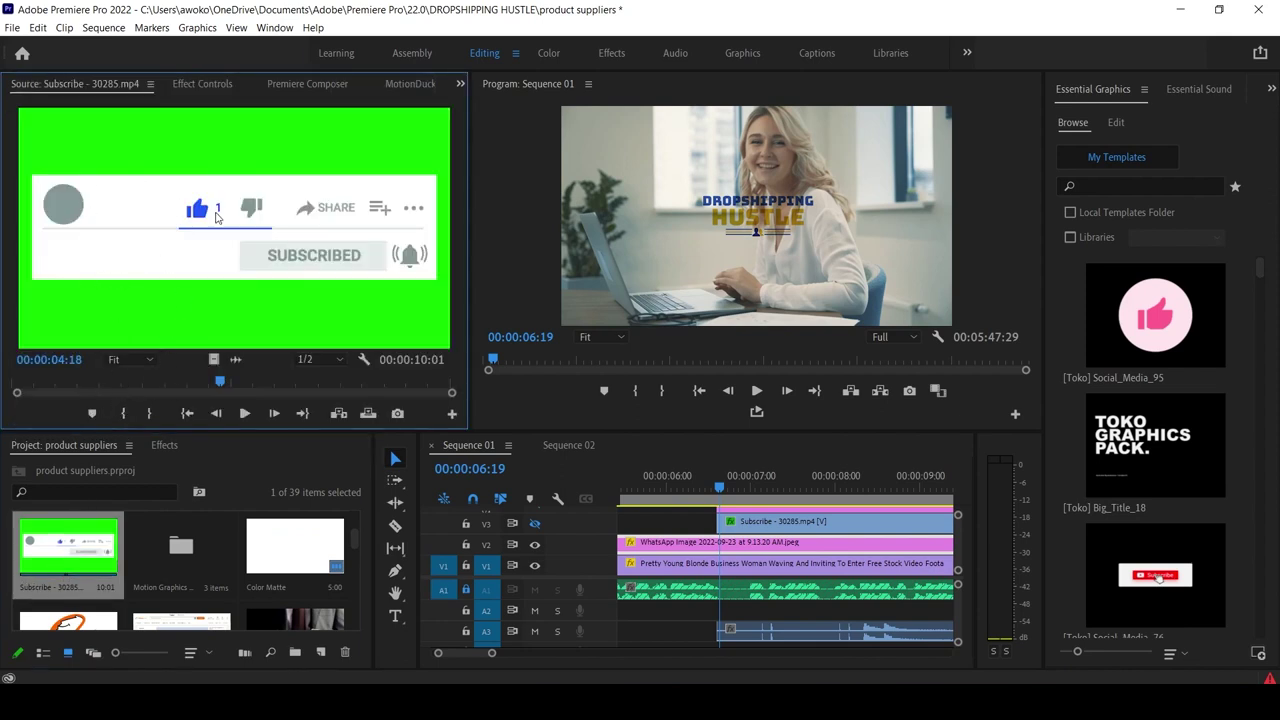
Play the Subscribe source clip from its beginning and stop after the like and subscribe animation.
key(Home)
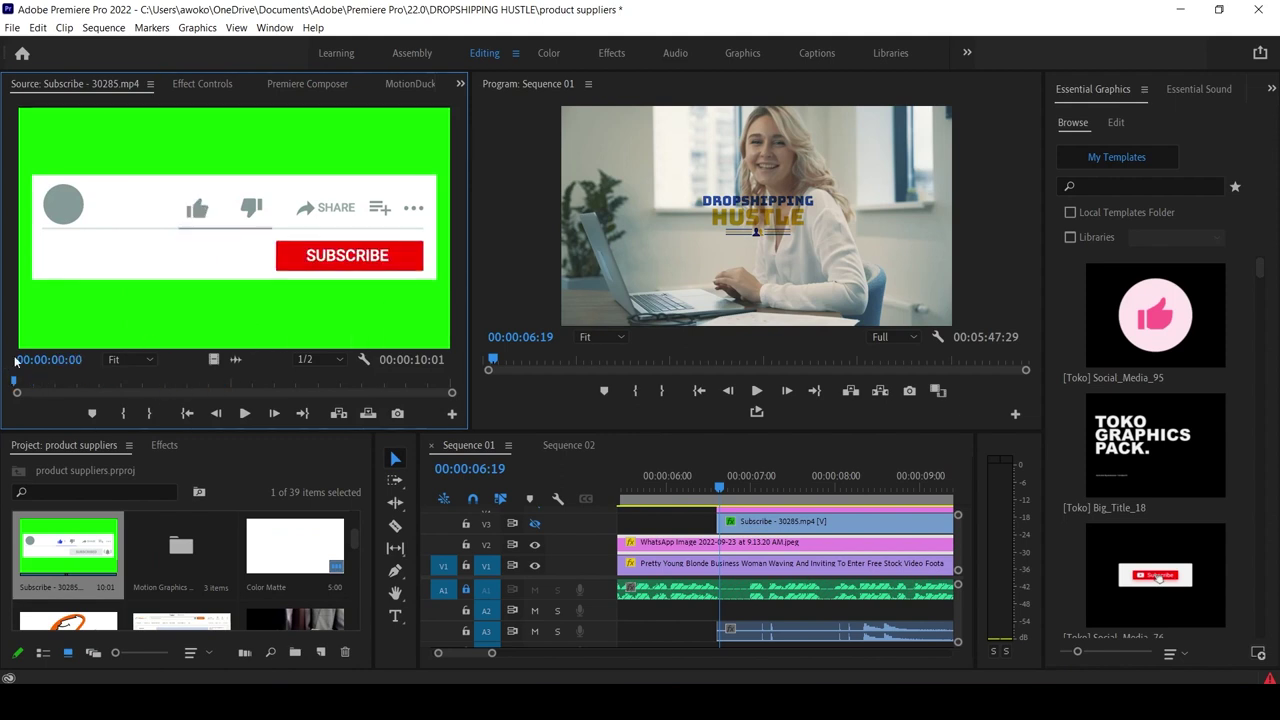
click(245, 413)
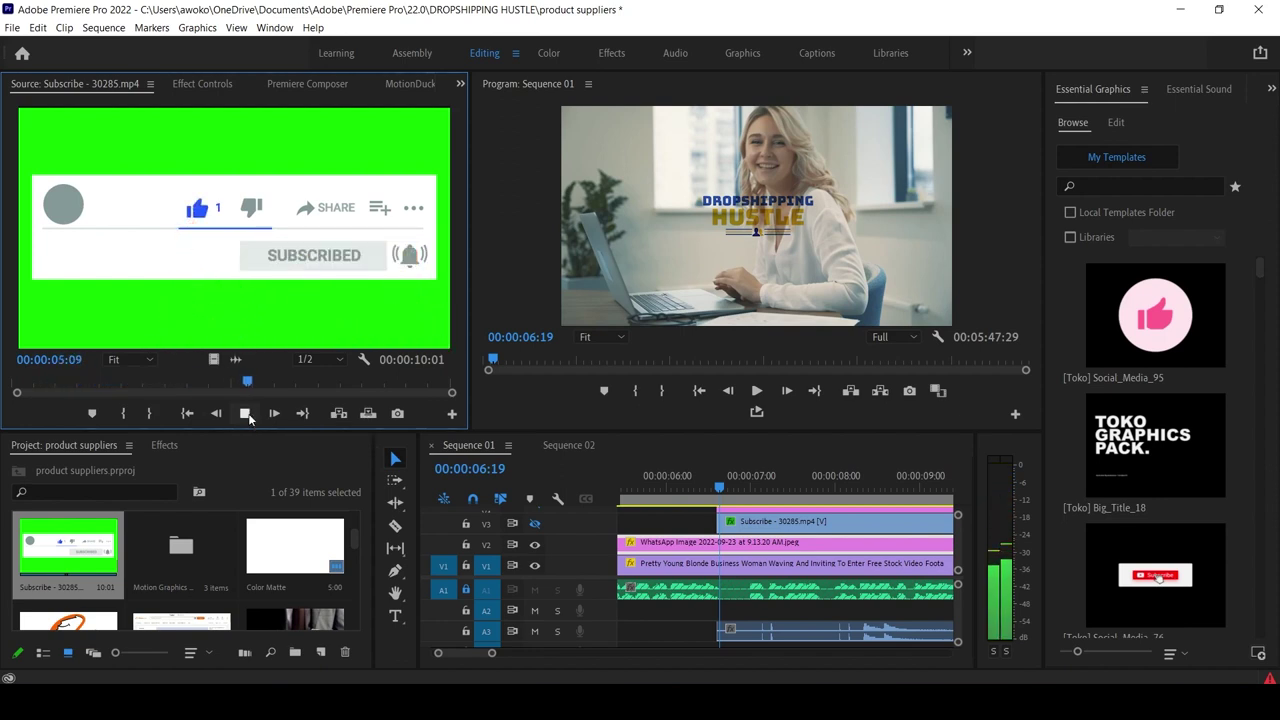
click(246, 414)
Mark an In point at 00:00:01:11 in the Subscribe source clip and scrub back to 00:00:00:04.
click(88, 382)
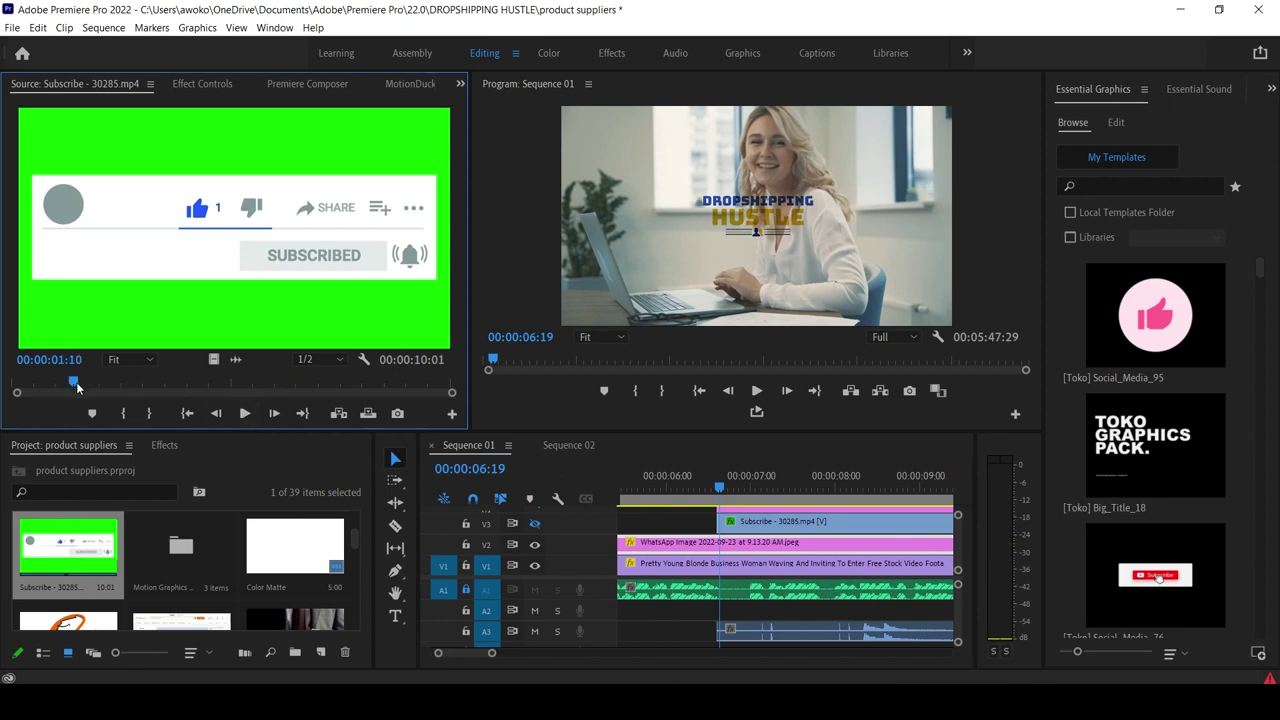
mouse_move(90, 388)
mouse_down()
mouse_move(106, 386)
mouse_move(75, 385)
mouse_up()
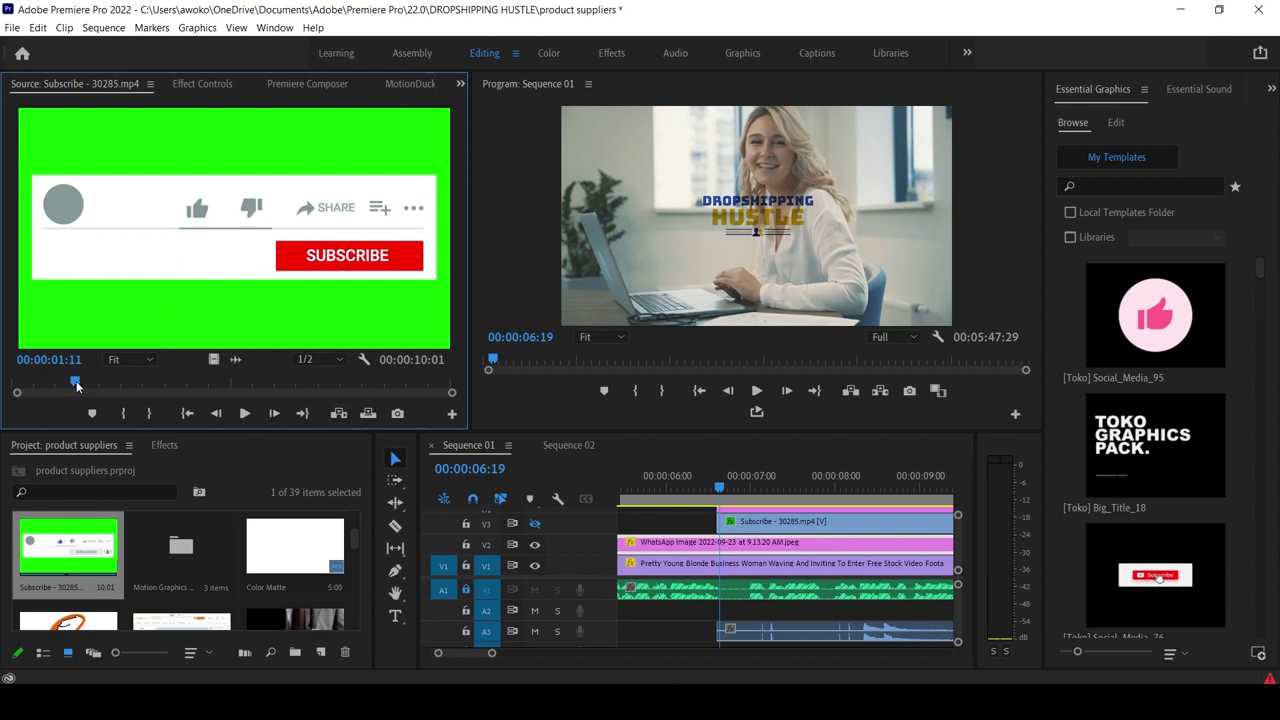
key(i)
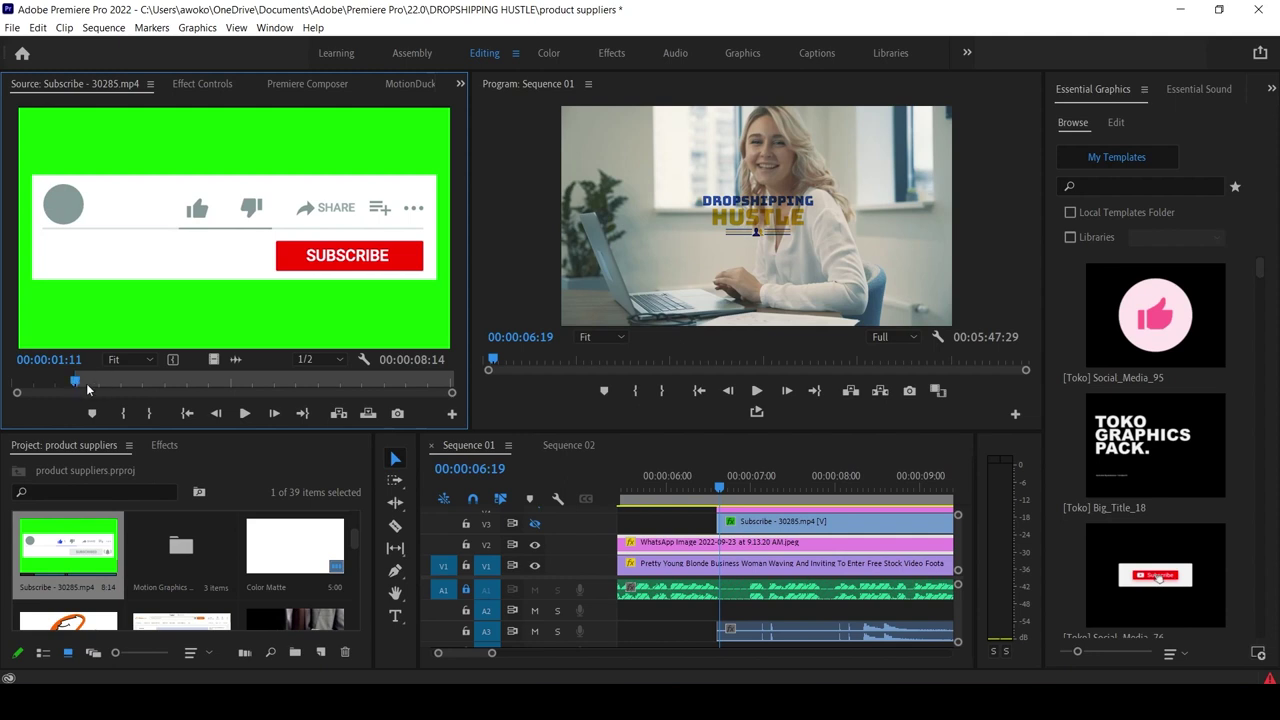
drag(77, 386, 20, 408)
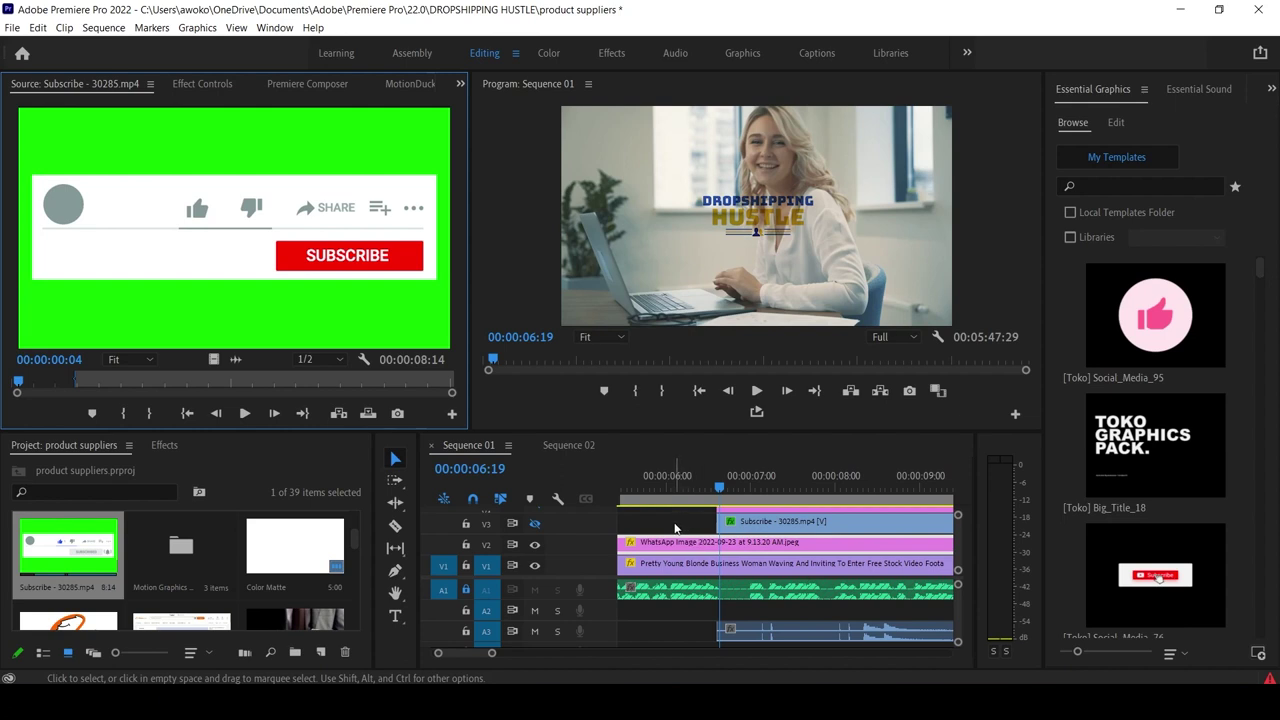
Turn on the output of video tracks V3 and V4 to show the Subscribe overlay and its small logo.
scroll(680, 517, left, 3)
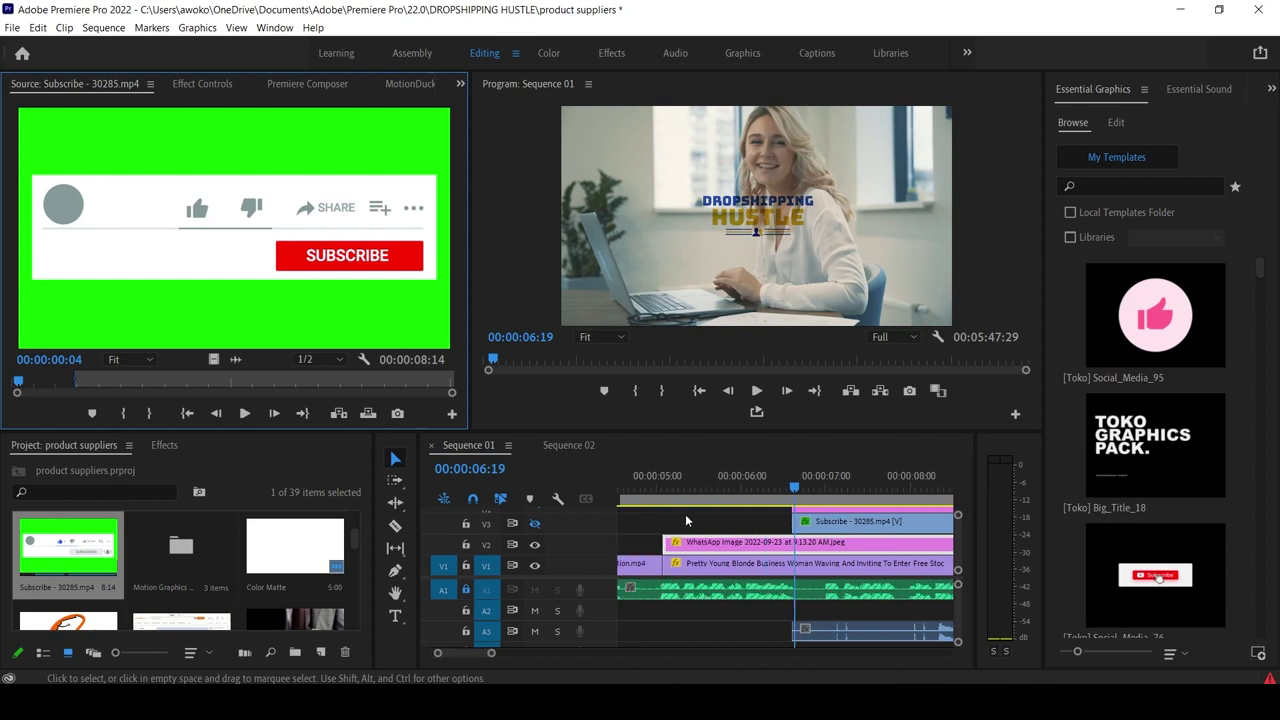
click(535, 524)
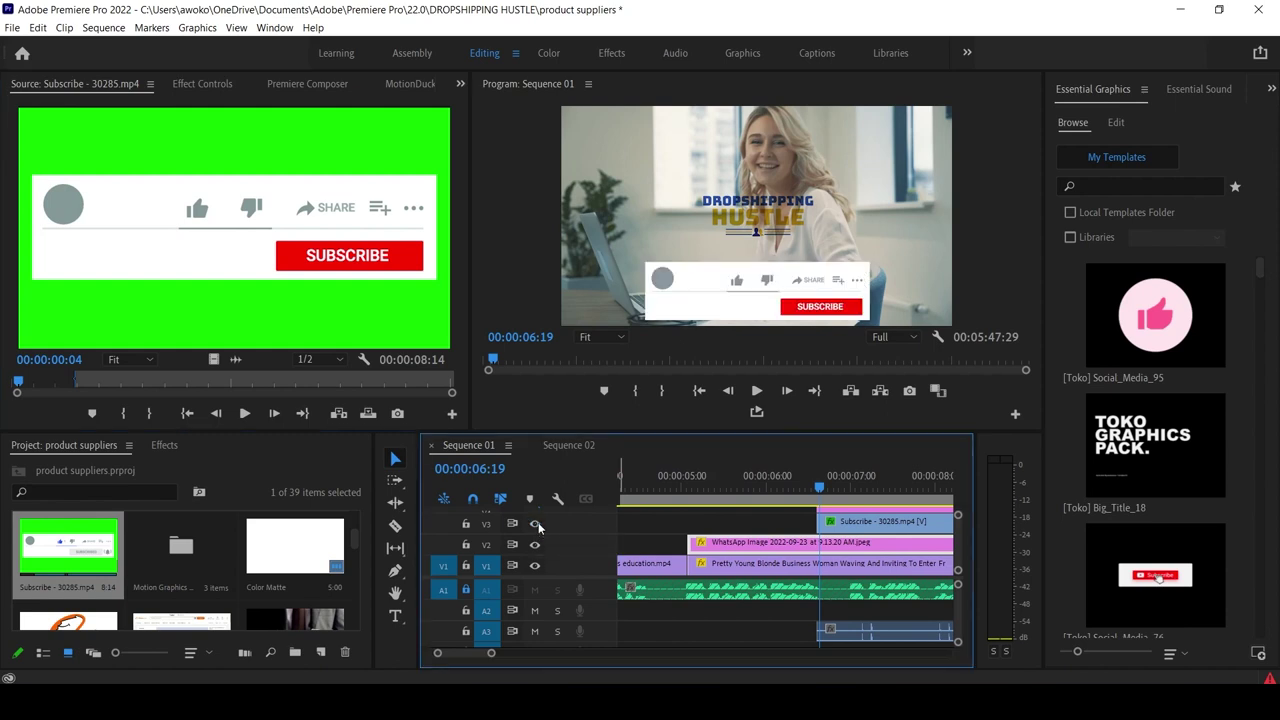
scroll(538, 522, up, 2)
click(536, 527)
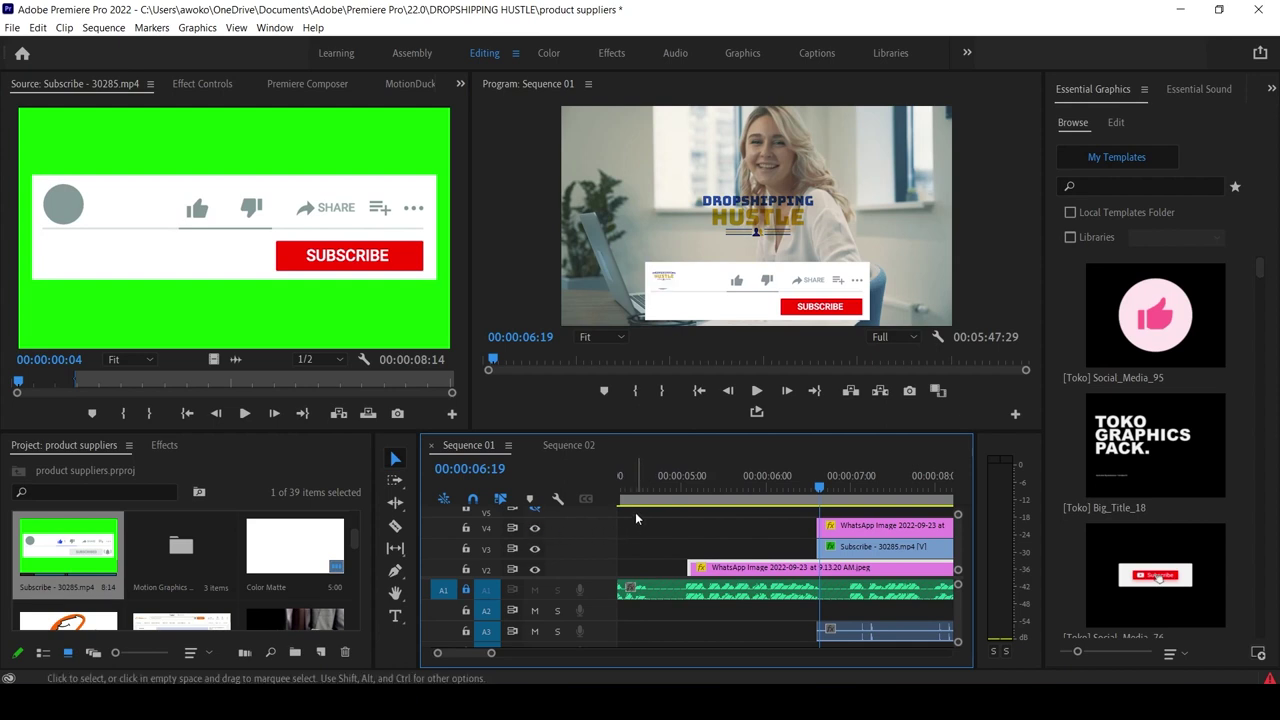
Scrub to 00:00:06:27 and examine the small logo on the Subscribe banner with the program view at 50%.
click(815, 489)
drag(815, 489, 841, 489)
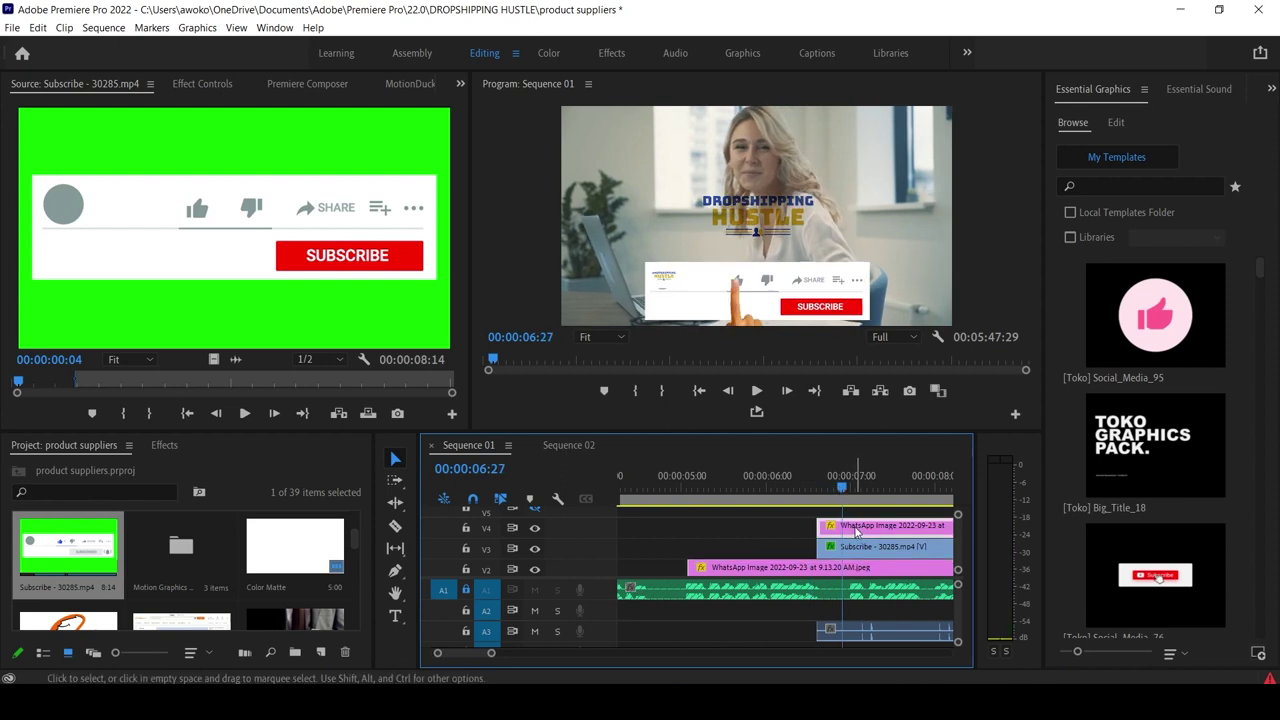
click(590, 337)
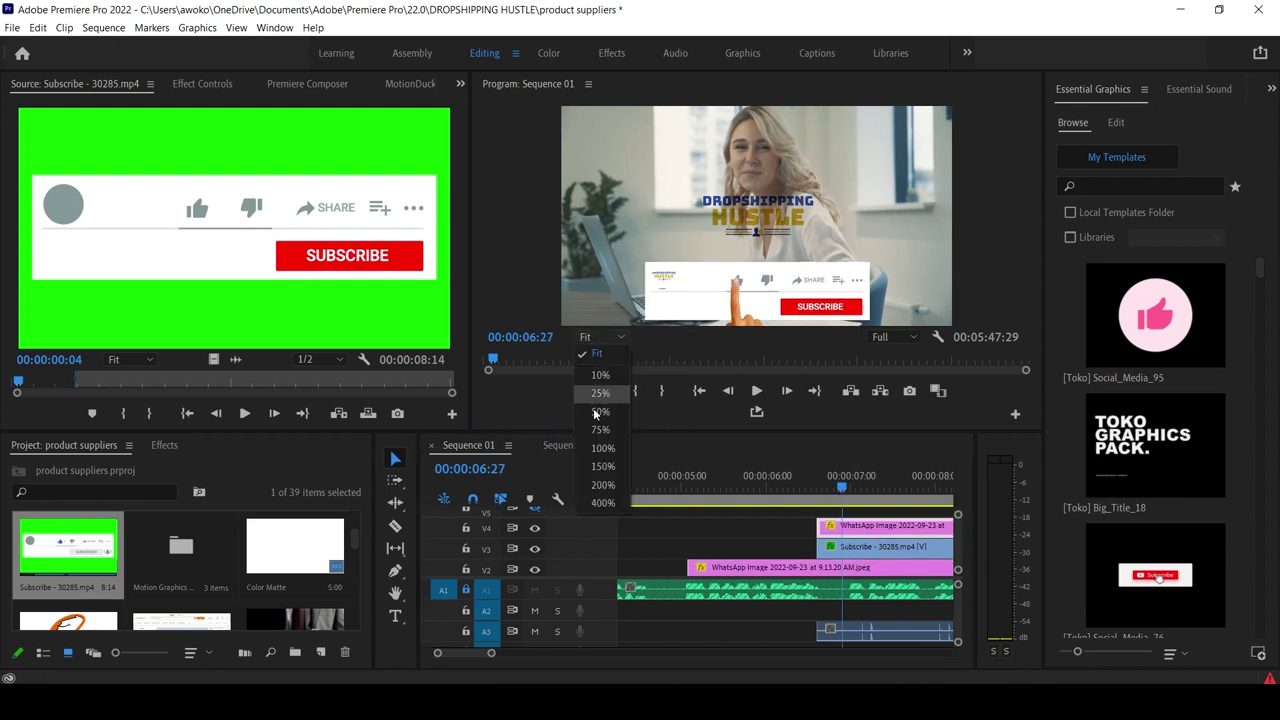
click(600, 420)
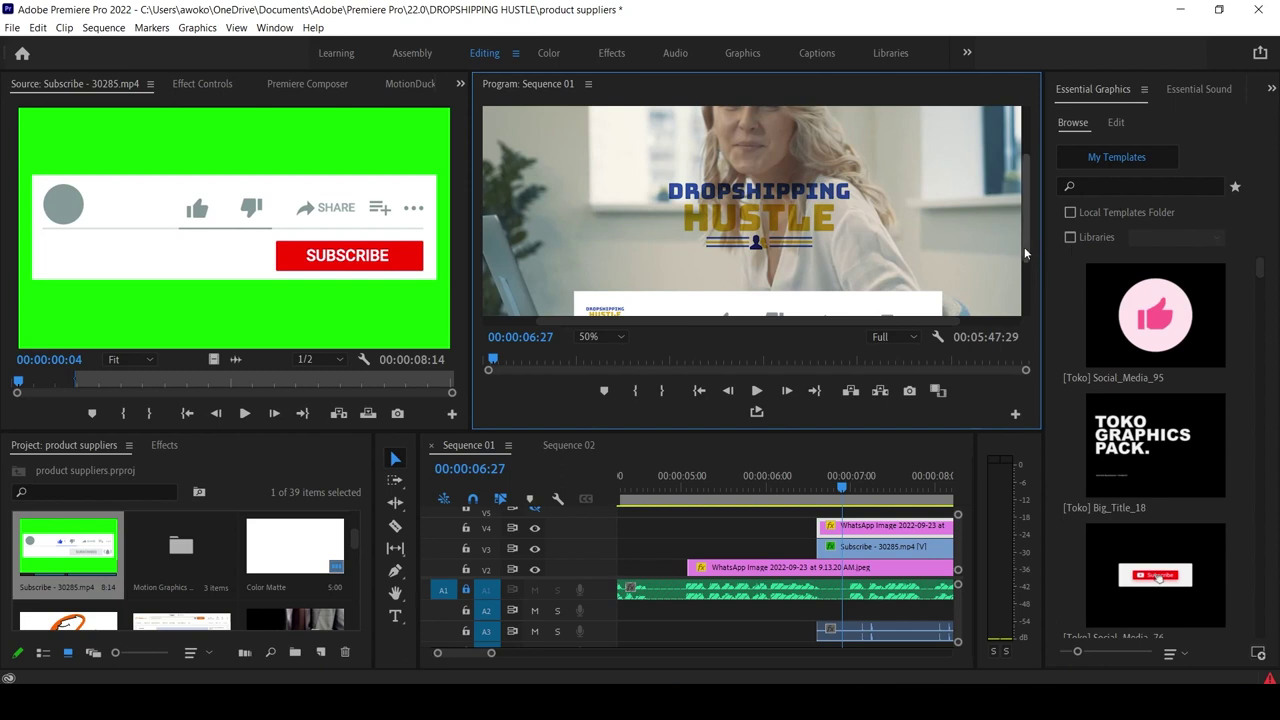
drag(1024, 247, 1028, 310)
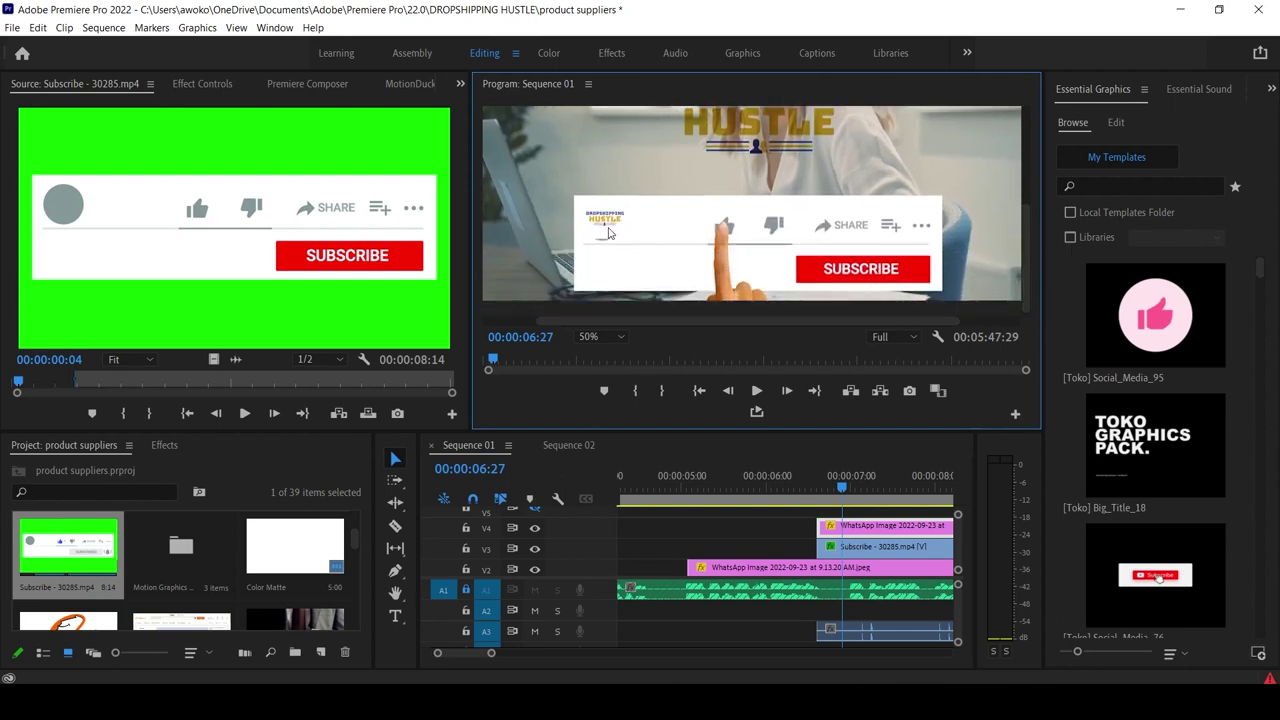
Show the Motion bounding box of the small logo clip on V4 and inspect its transform settings.
click(189, 86)
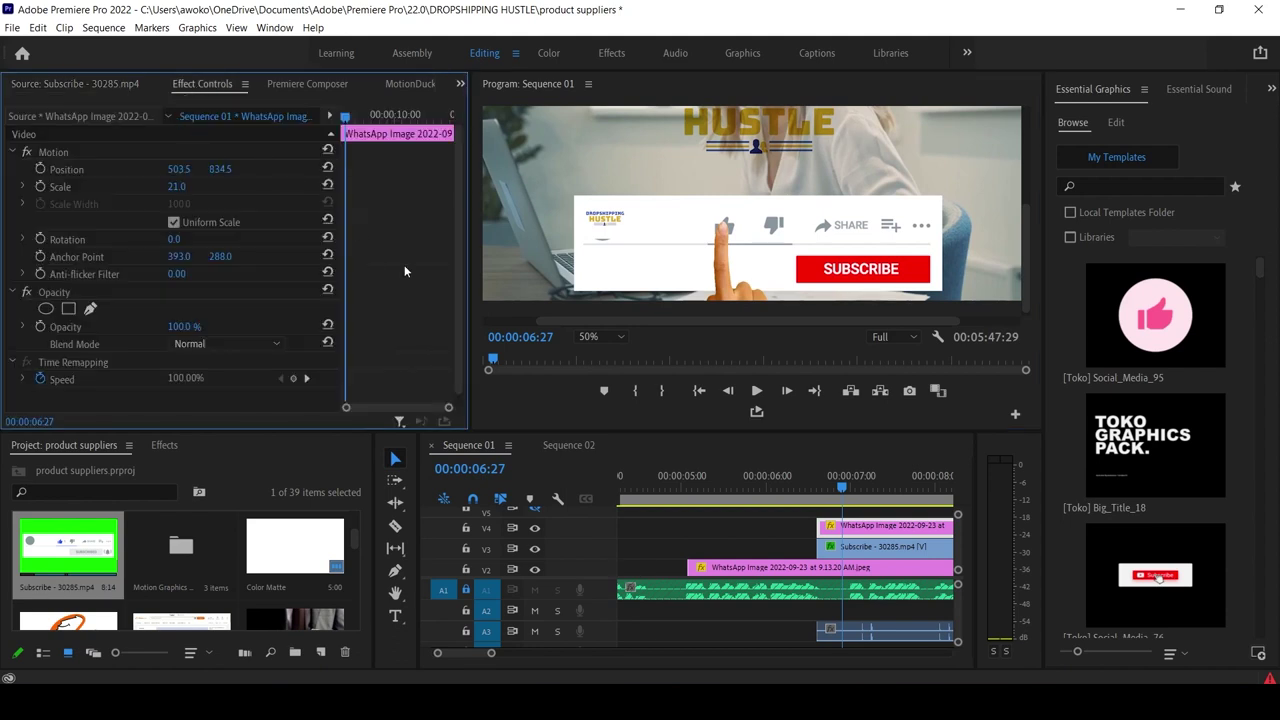
click(49, 153)
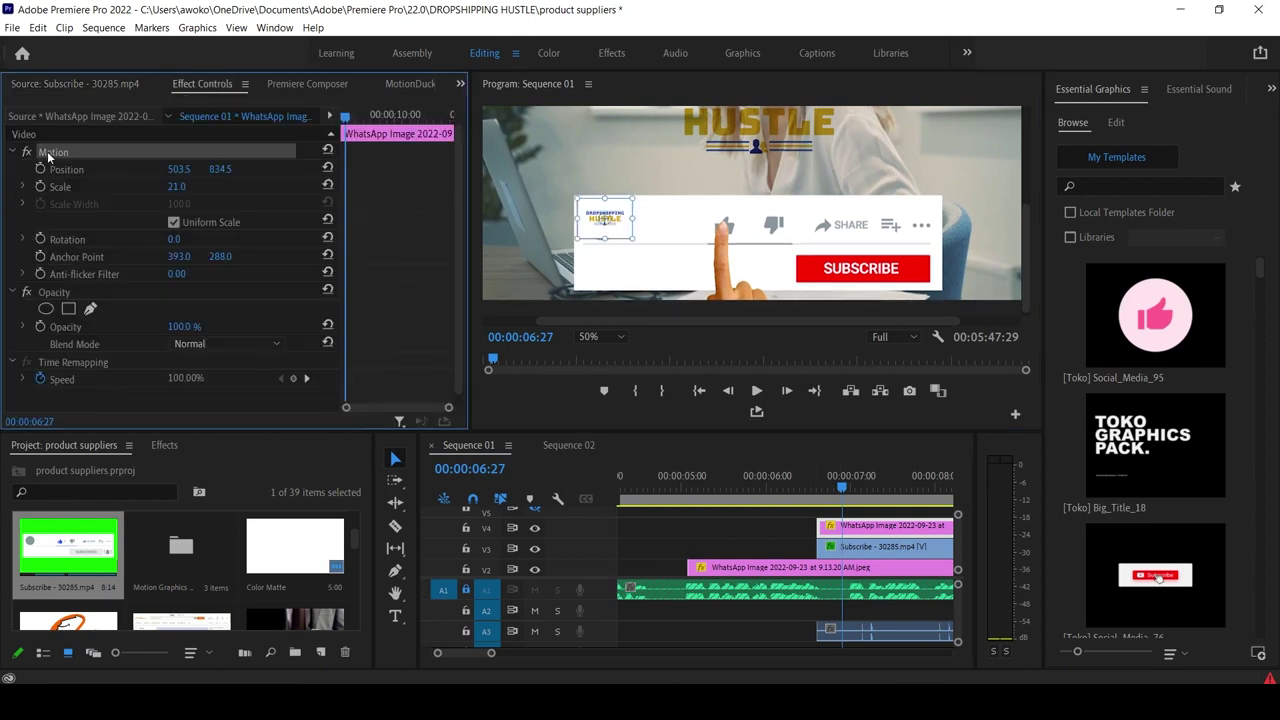
click(64, 239)
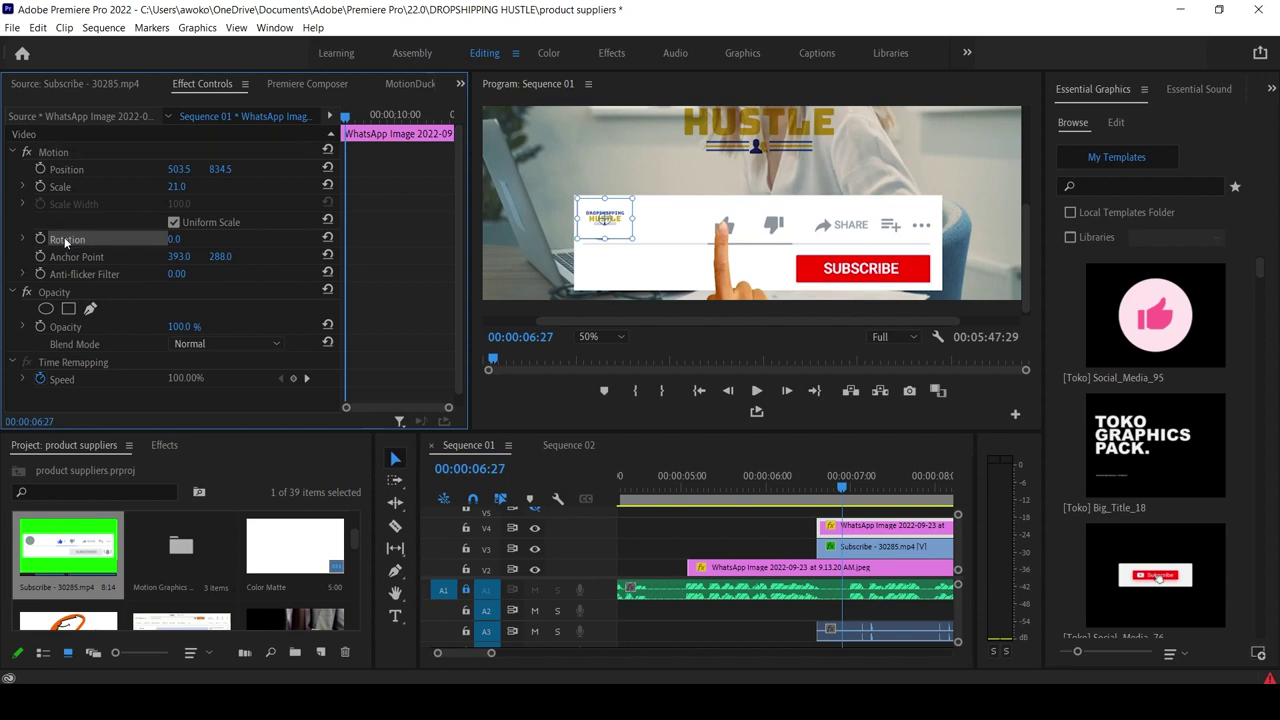
Play the sequence from 00:00:06:10, stop at 00:00:06:26 over the Subscribe banner, and return the program view to Fit.
click(795, 489)
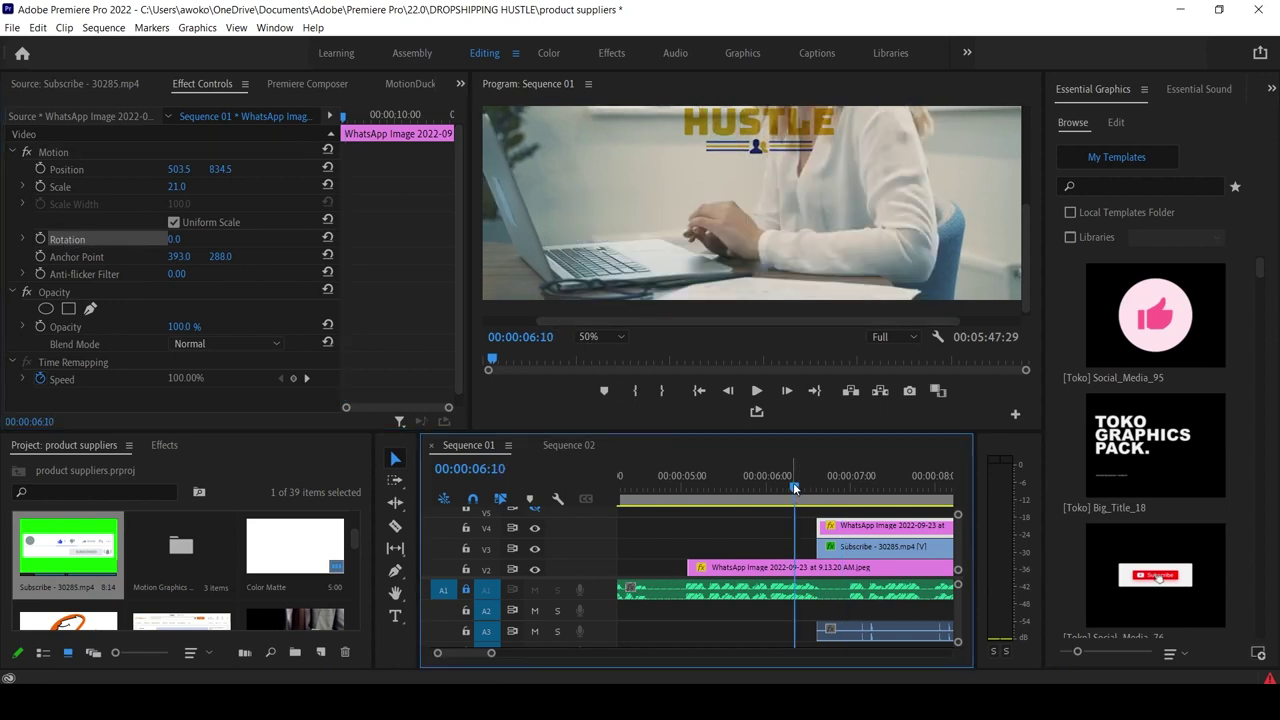
key(space)
key(space)
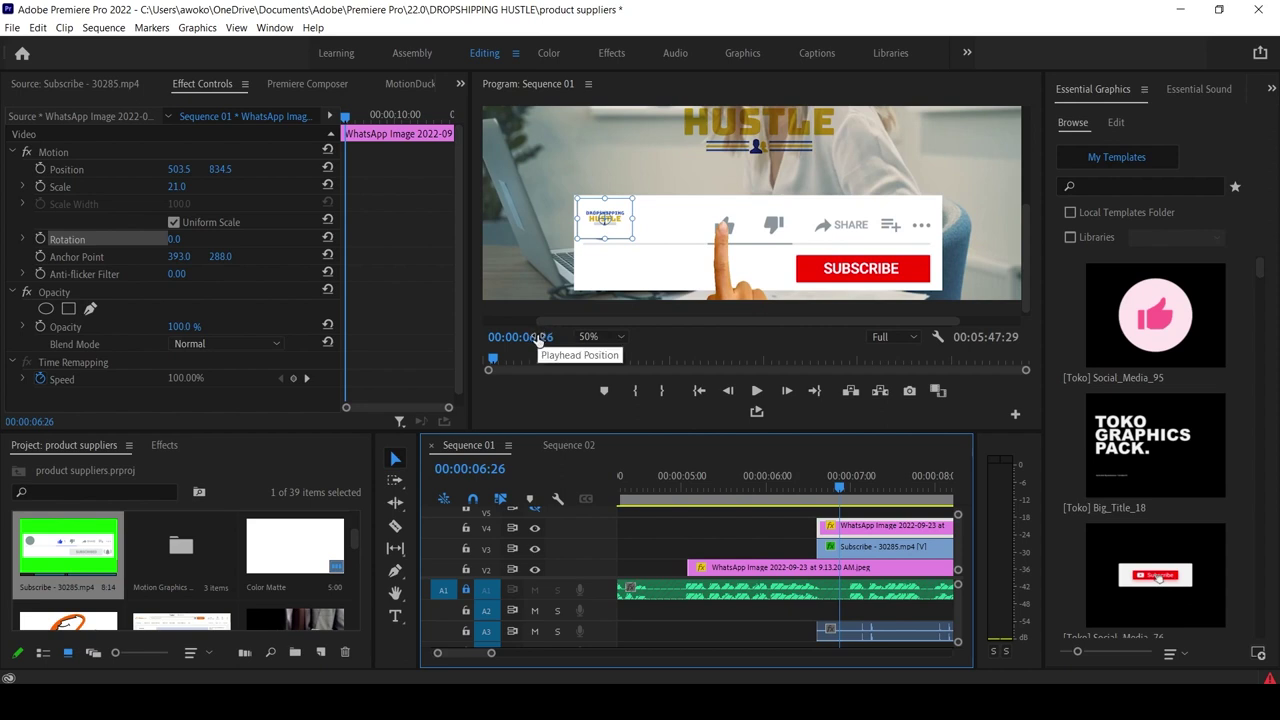
click(591, 337)
click(596, 354)
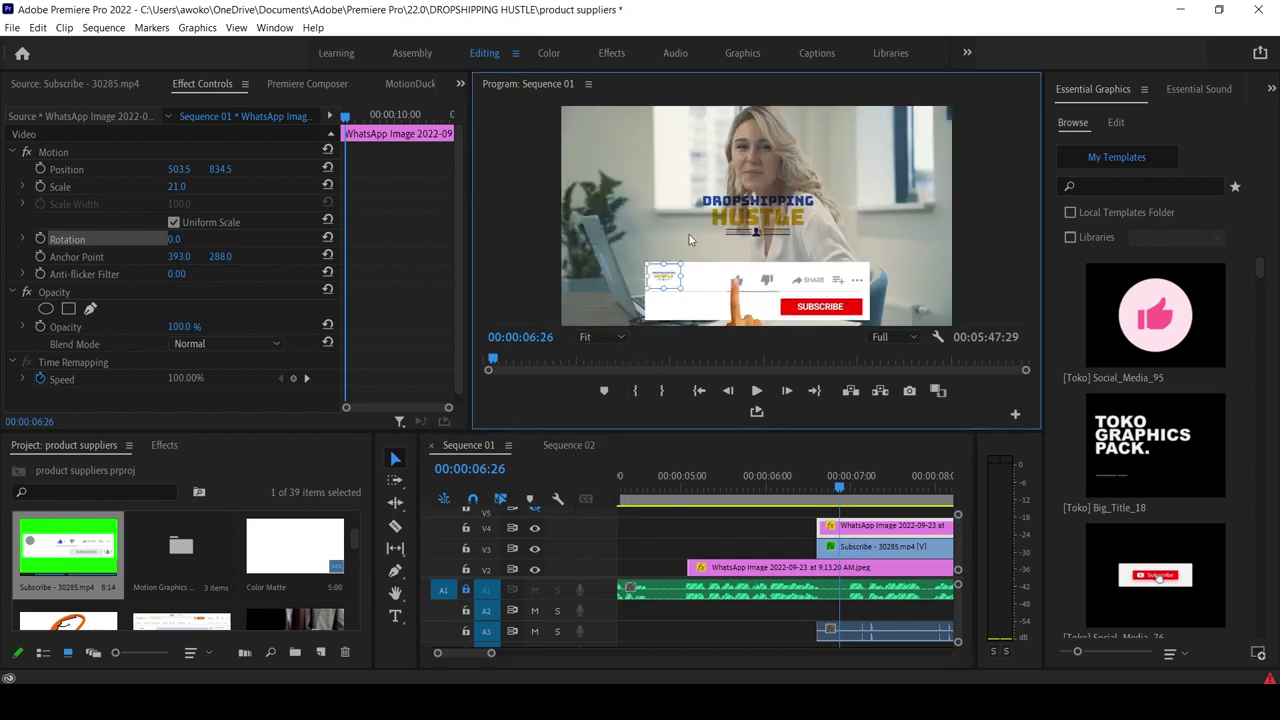
Inspect the effect settings of the Subscribe clip on V3 and the logo clip on V4 in turn.
click(630, 219)
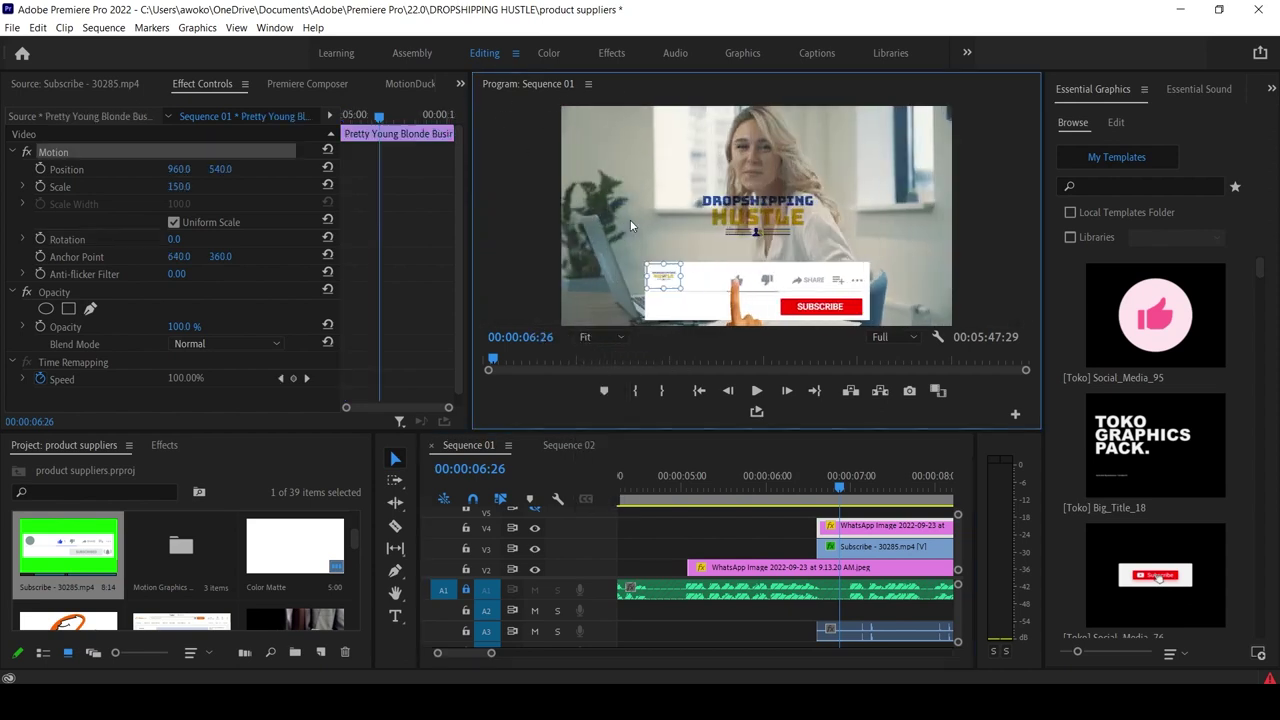
click(528, 199)
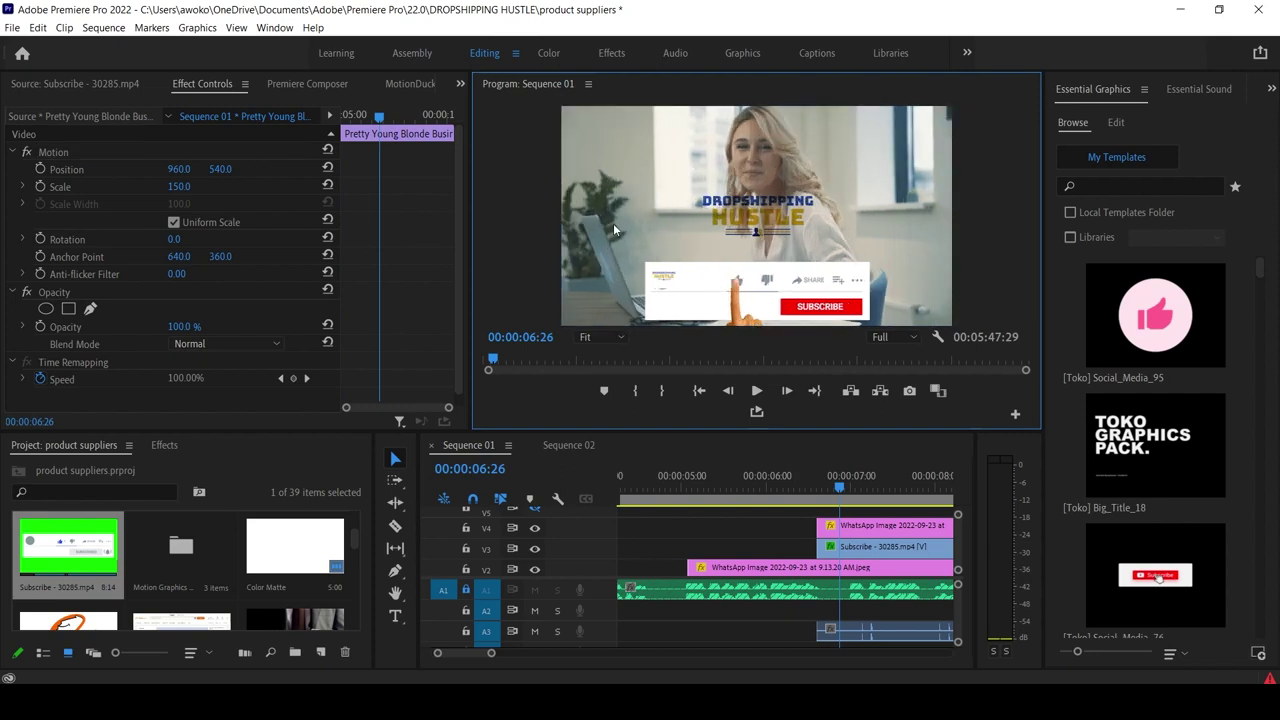
click(866, 547)
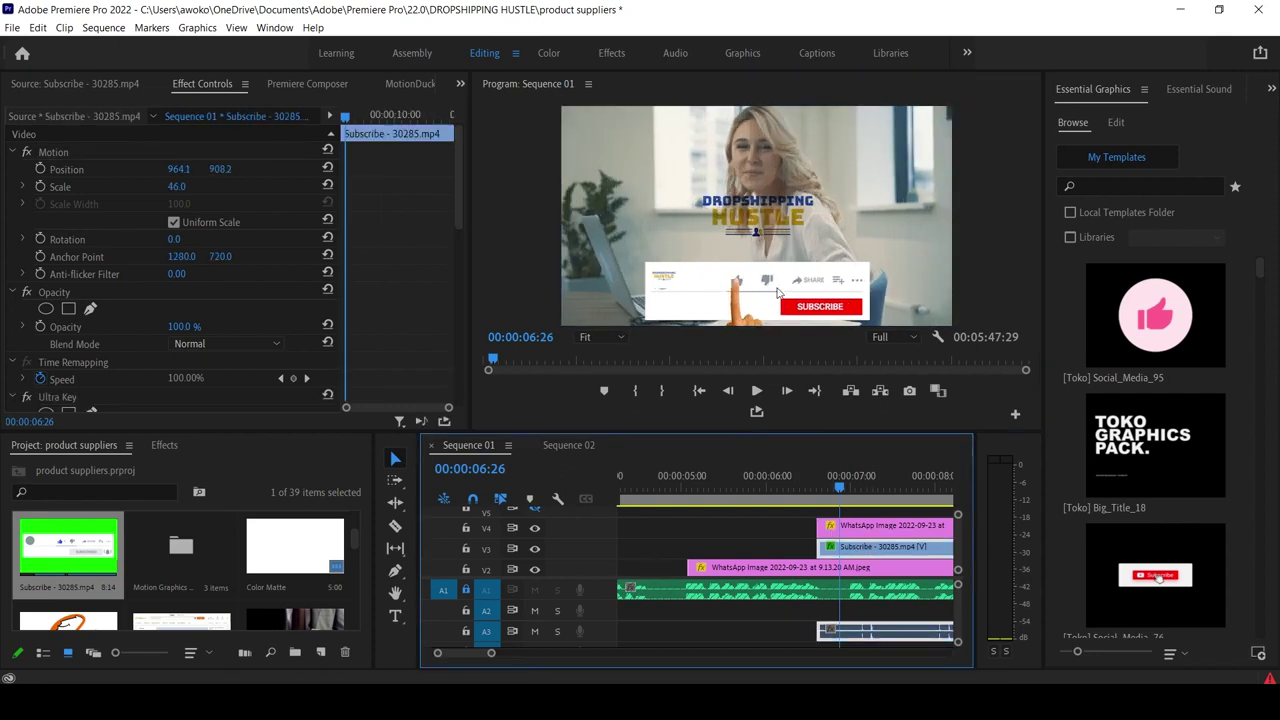
click(737, 212)
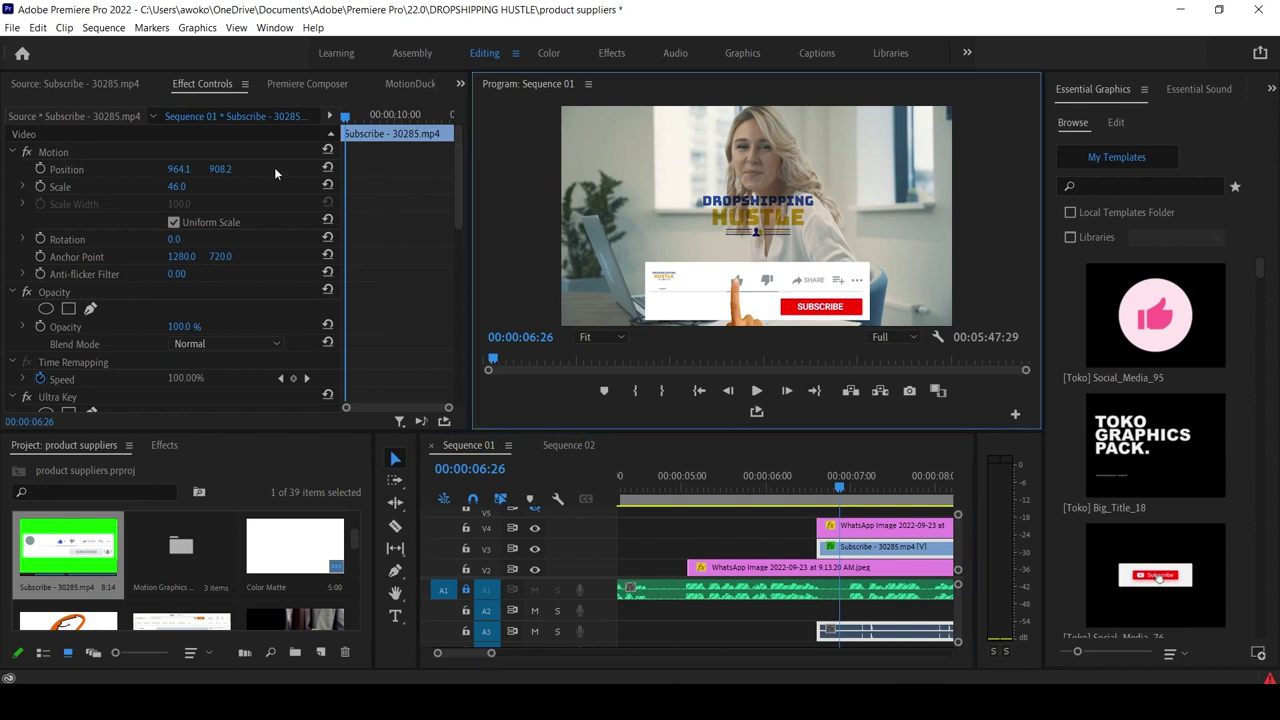
click(872, 533)
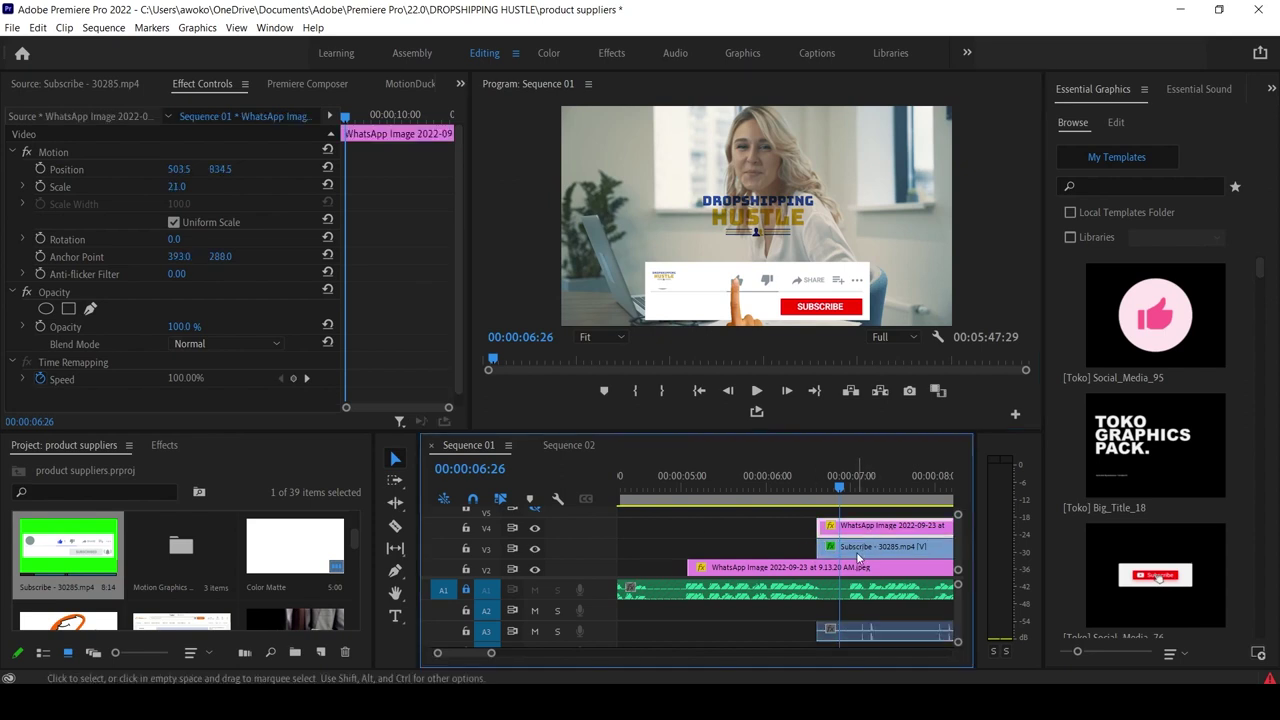
click(858, 557)
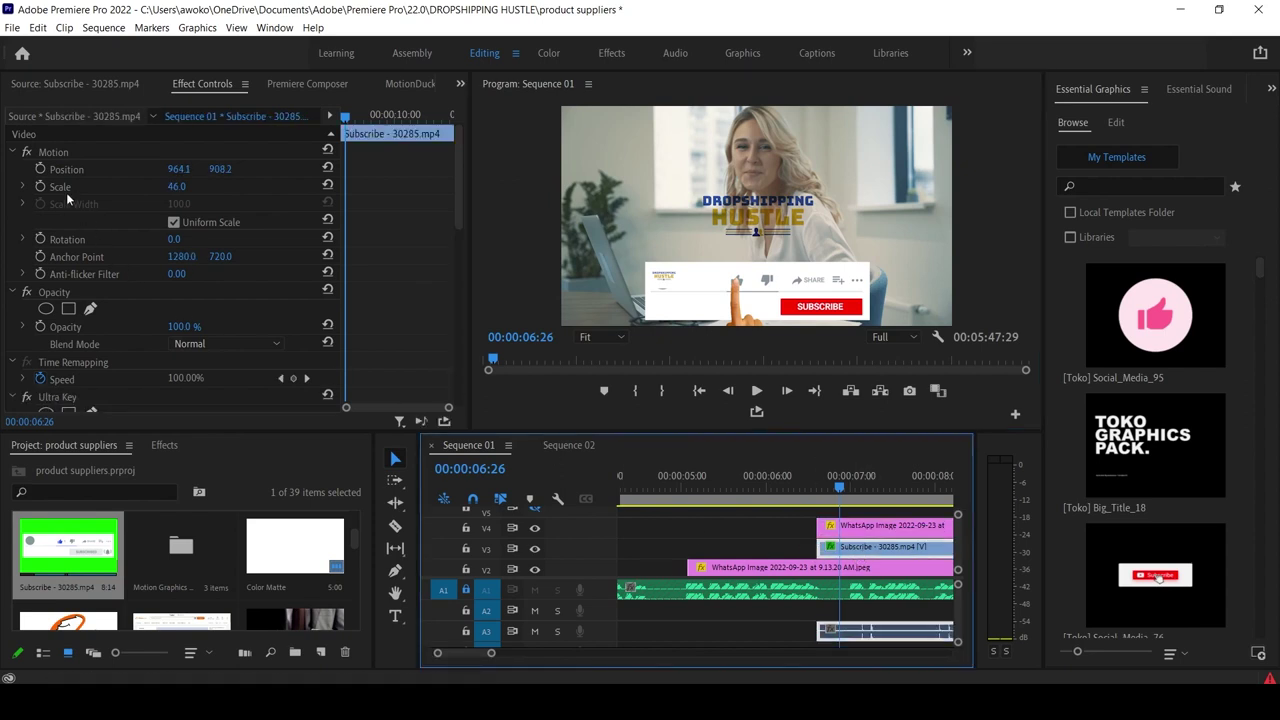
Try moving the Subscribe overlay to position 1054.2, 736.4 in the frame and undo the move.
click(47, 155)
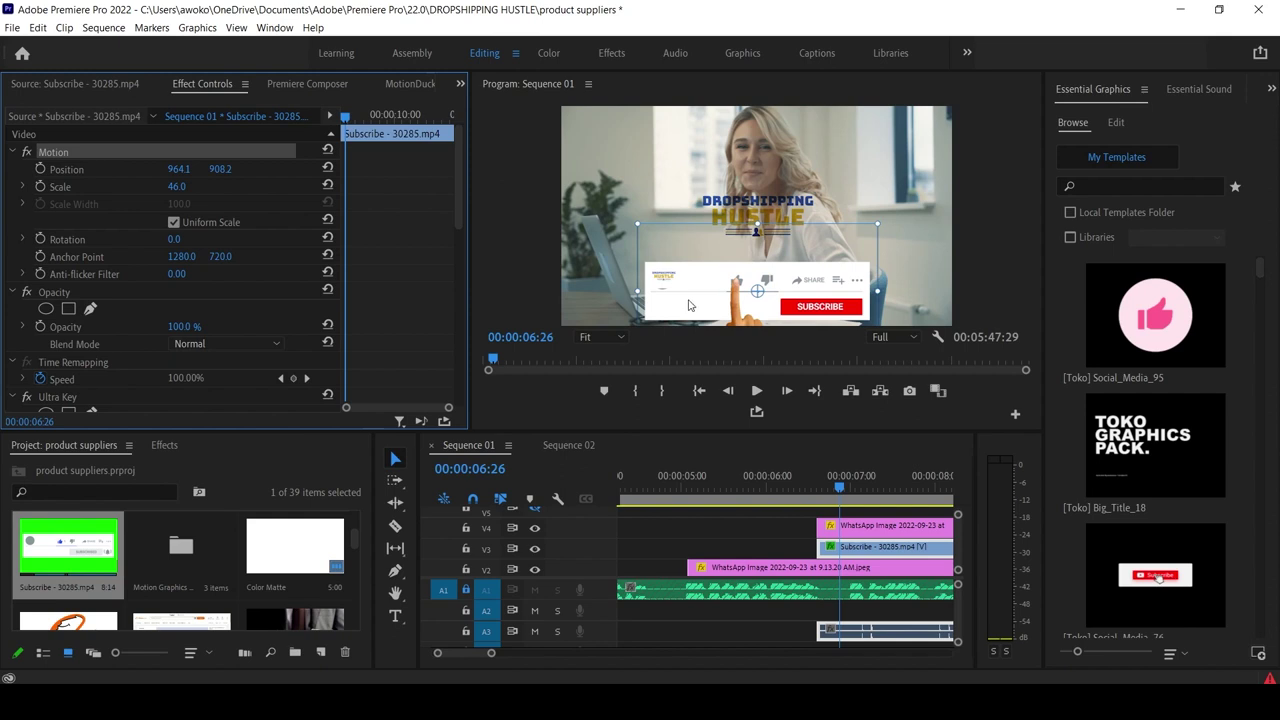
drag(688, 305, 739, 261)
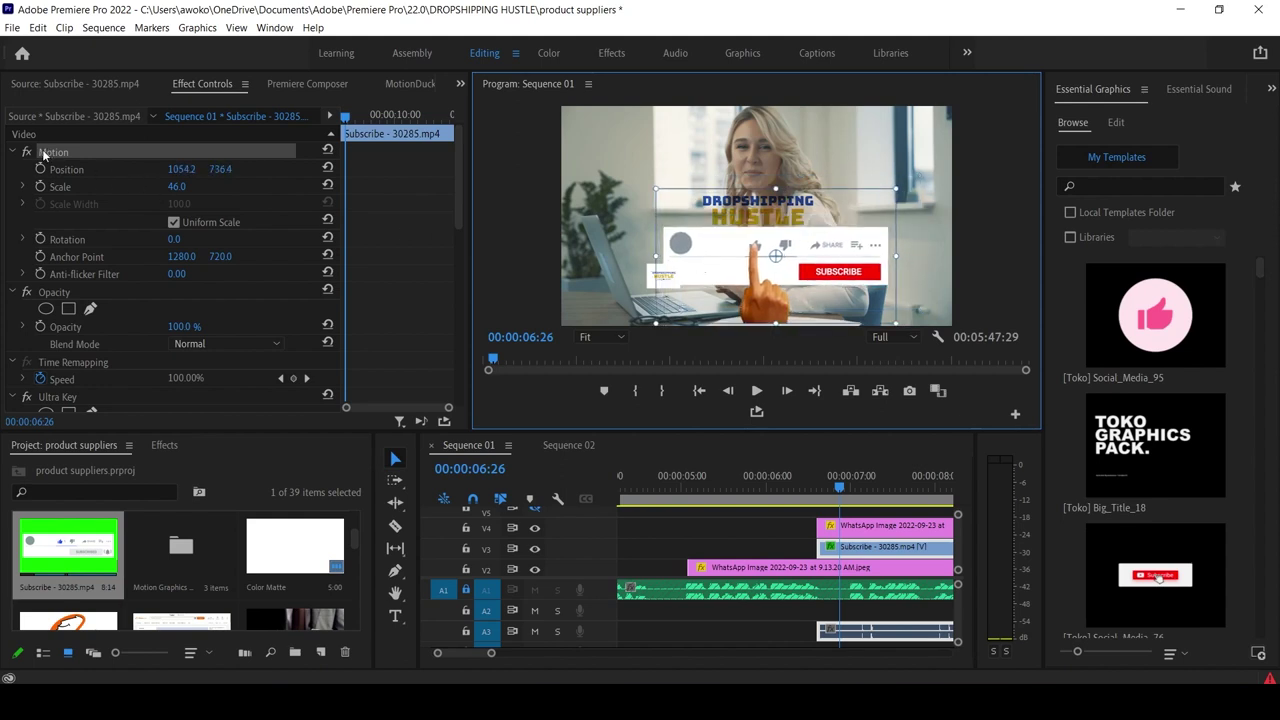
key(ctrl+z)
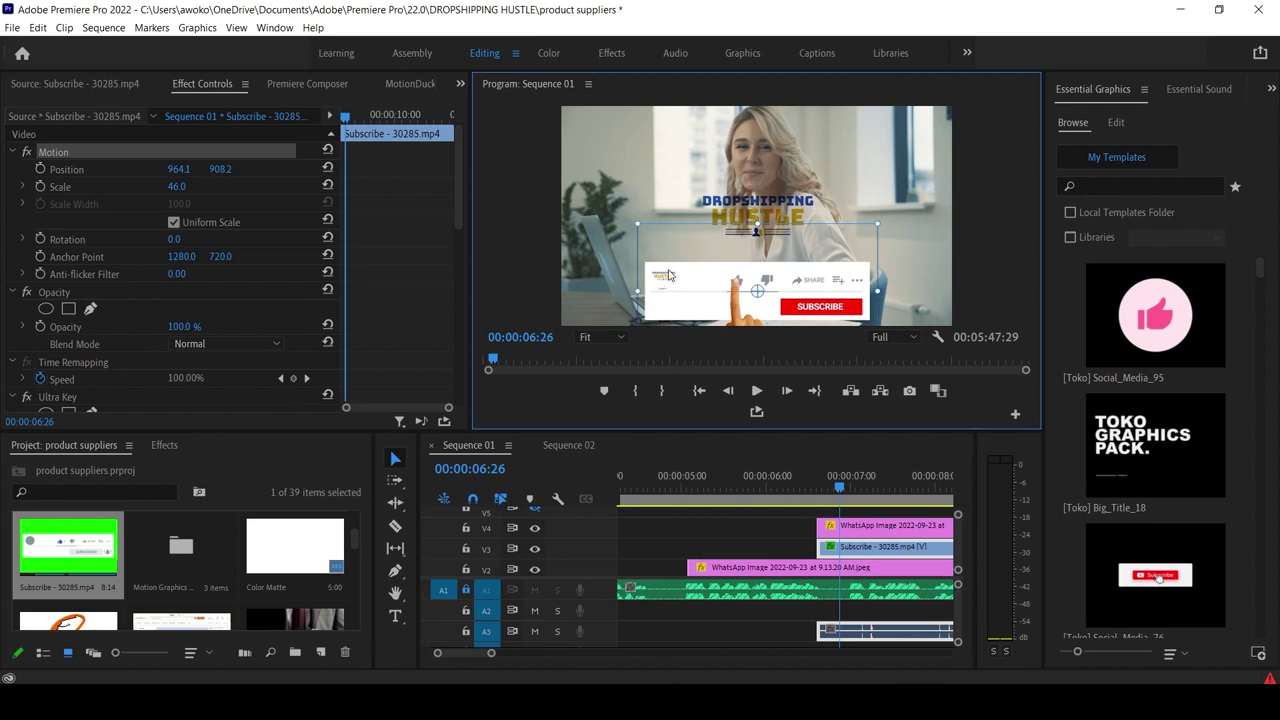
Scale the small logo clip on V4 to 20.3, with anchor point 320.6, 266.4 and position 488.3, 830.0, inside the Subscribe banner.
click(606, 336)
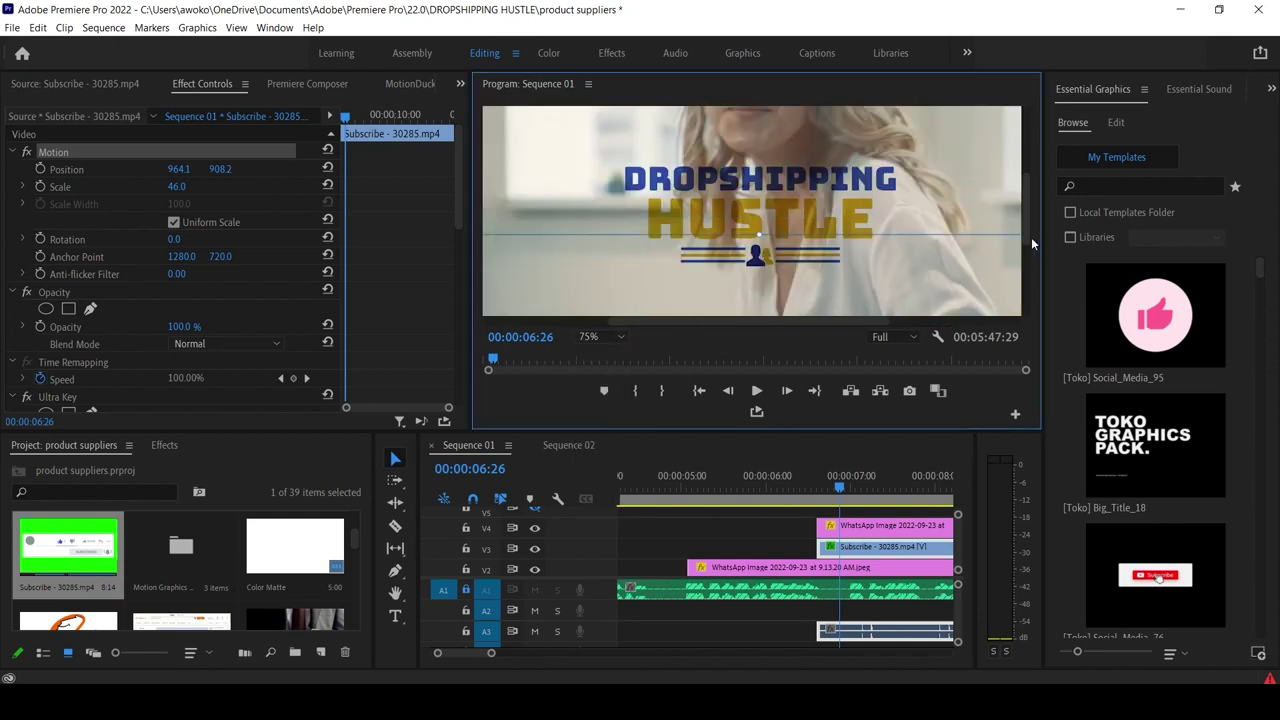
drag(1028, 239, 1037, 301)
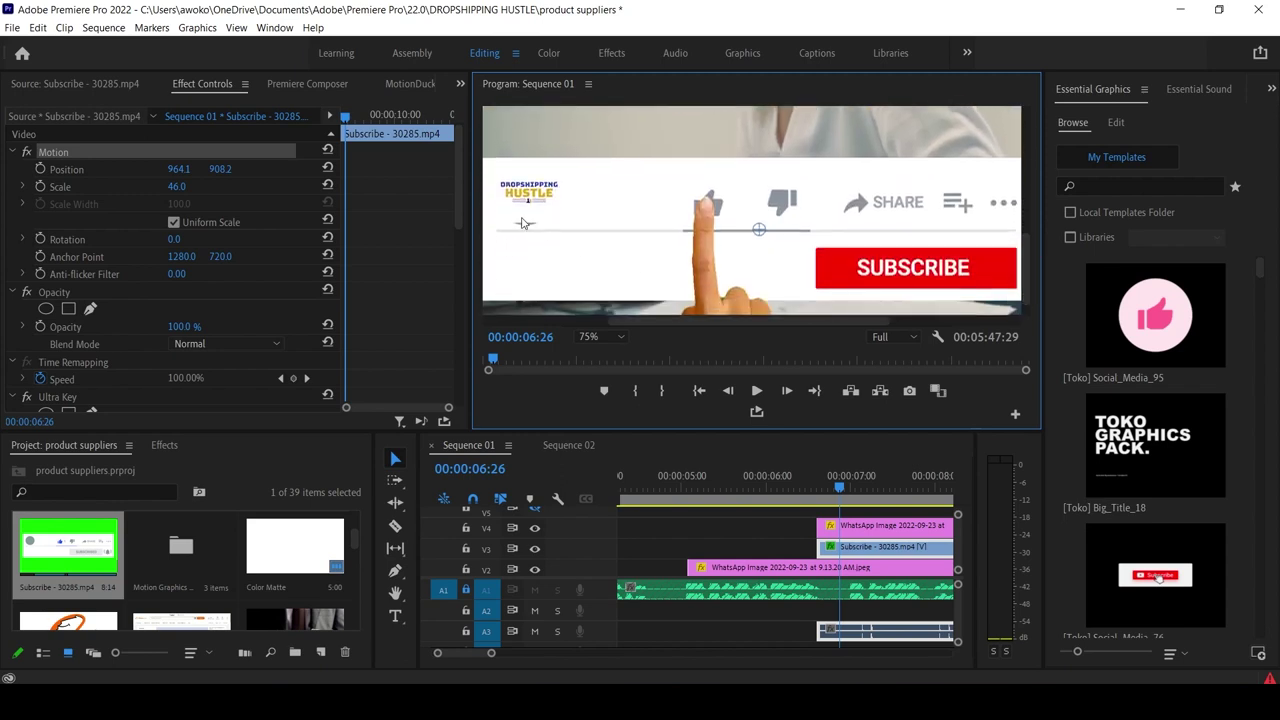
click(851, 527)
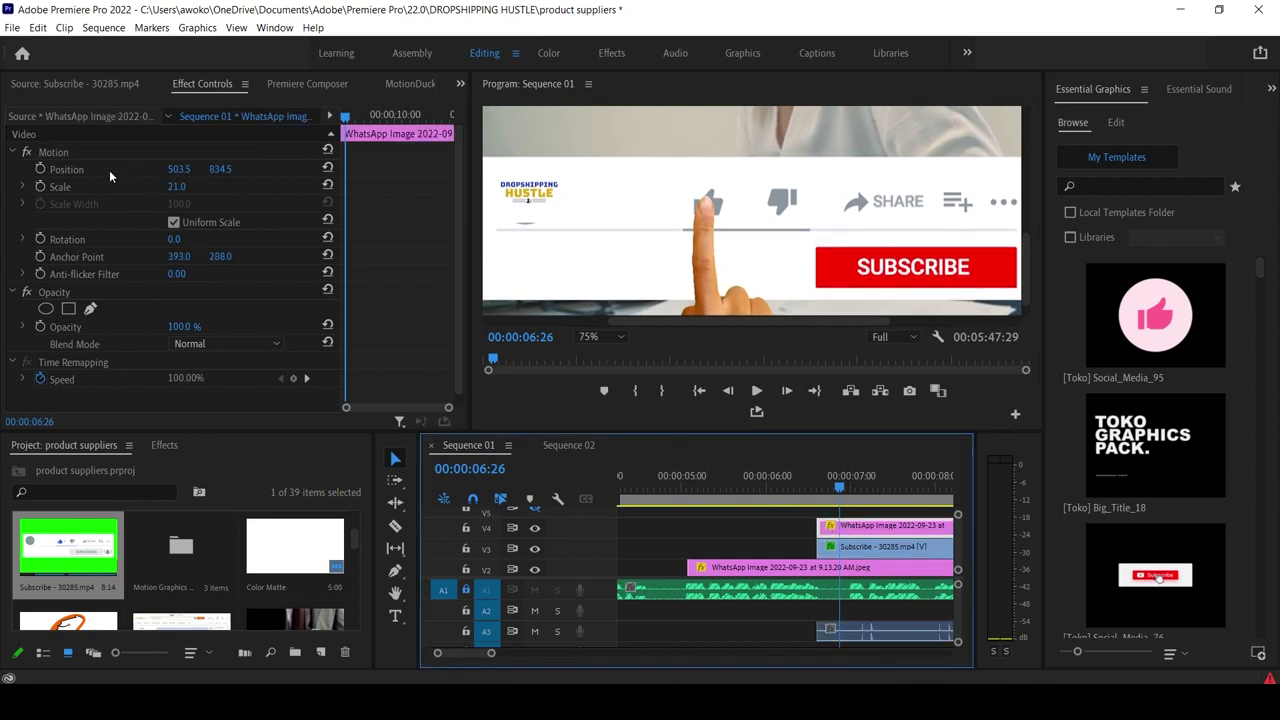
click(52, 152)
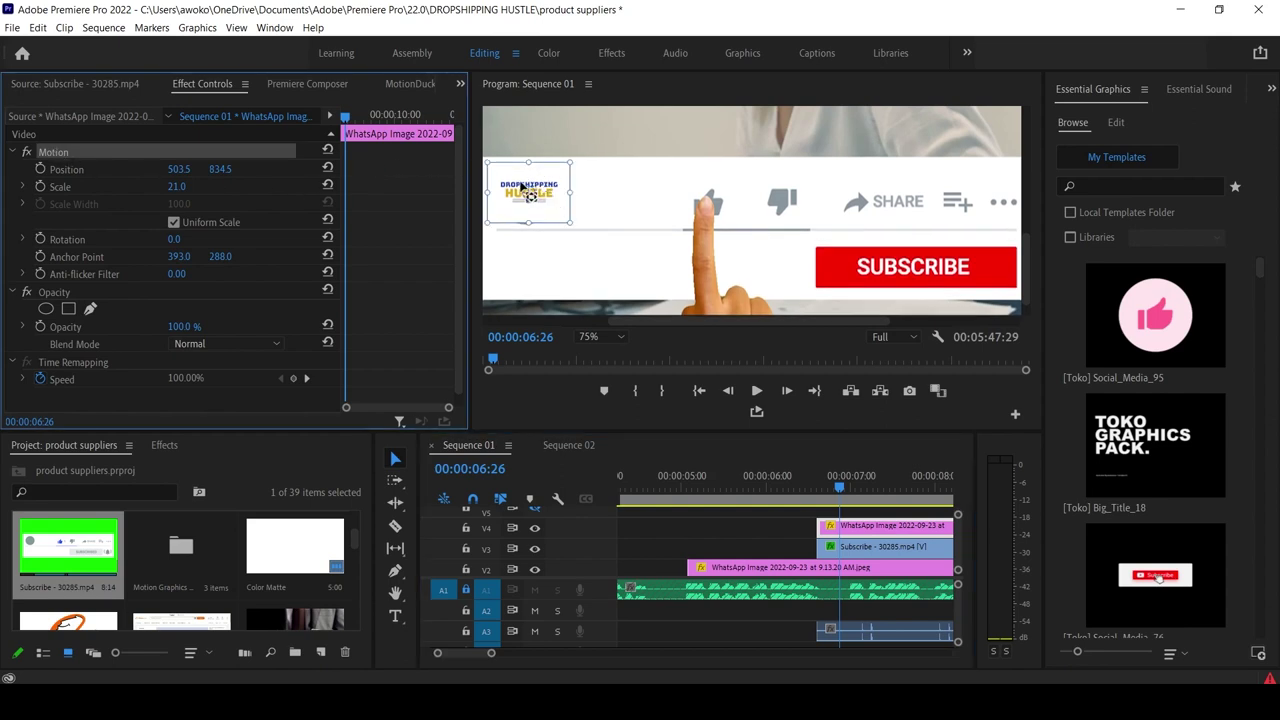
mouse_move(527, 199)
mouse_down()
mouse_move(520, 190)
mouse_move(552, 195)
mouse_up()
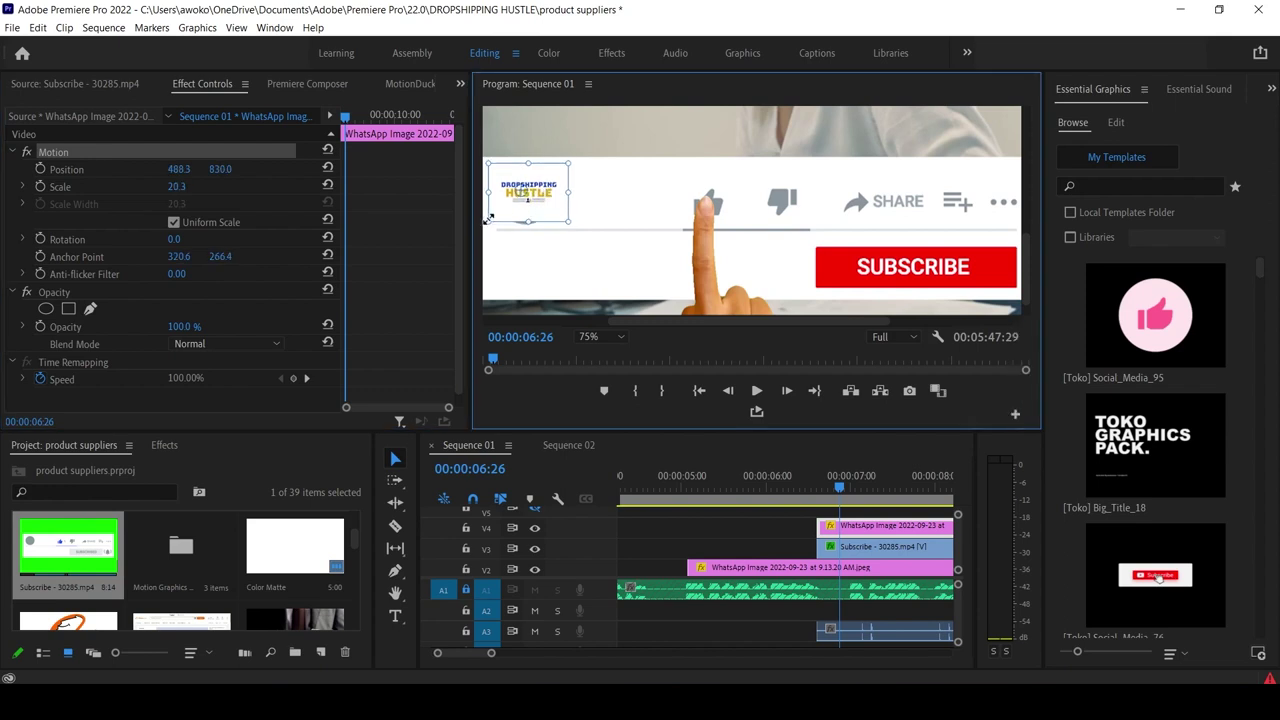
Move the small logo to position 485.8, 835.0 over the Subscribe banner's grey profile circle and return the program view to Fit.
click(603, 341)
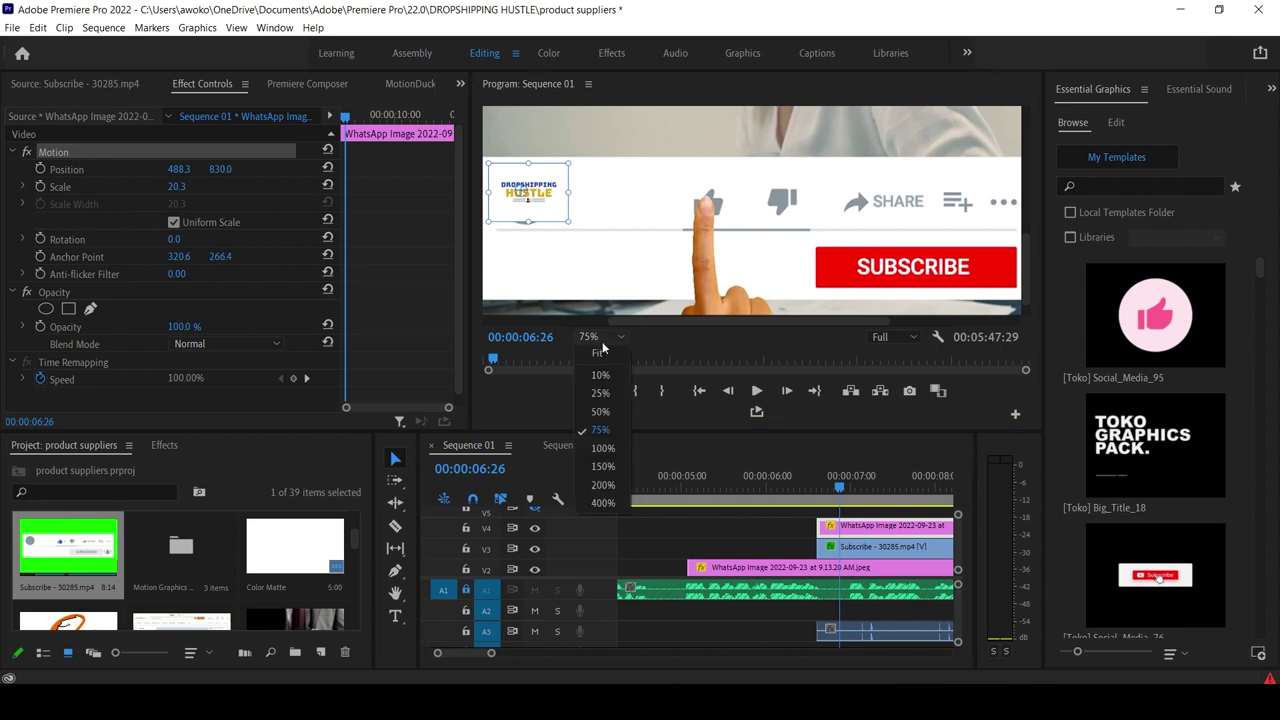
click(603, 449)
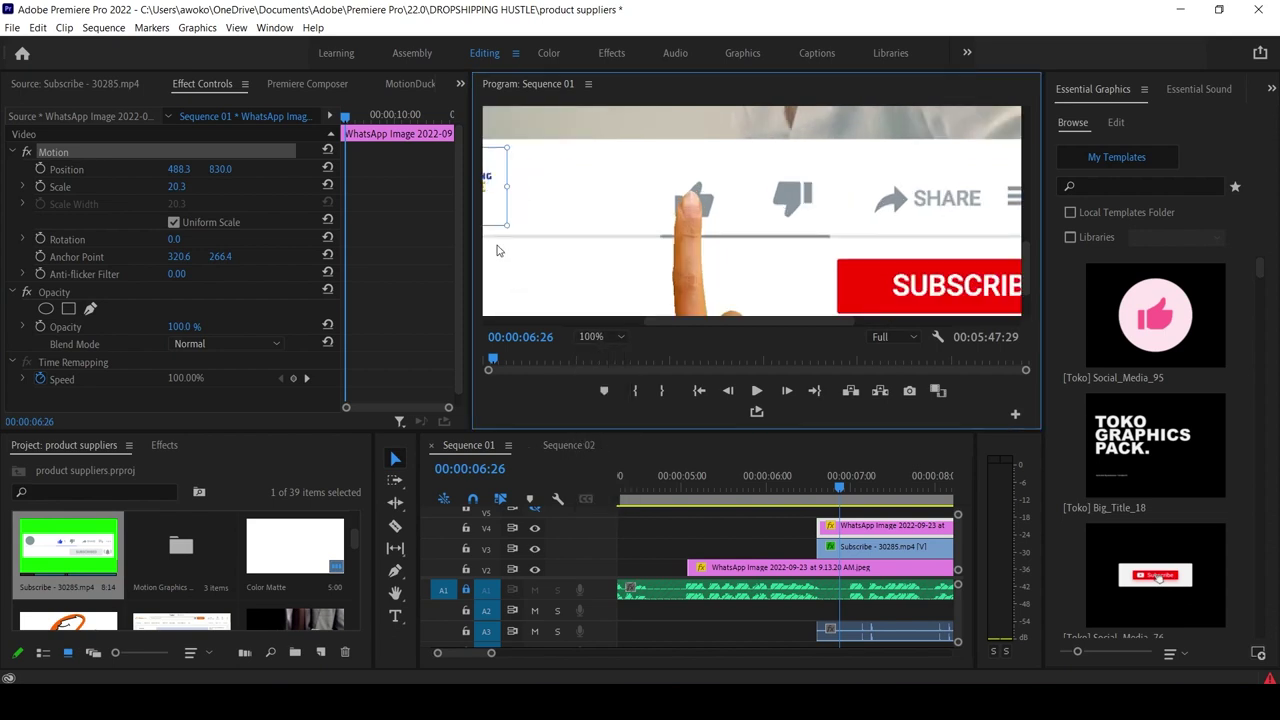
drag(497, 217, 500, 231)
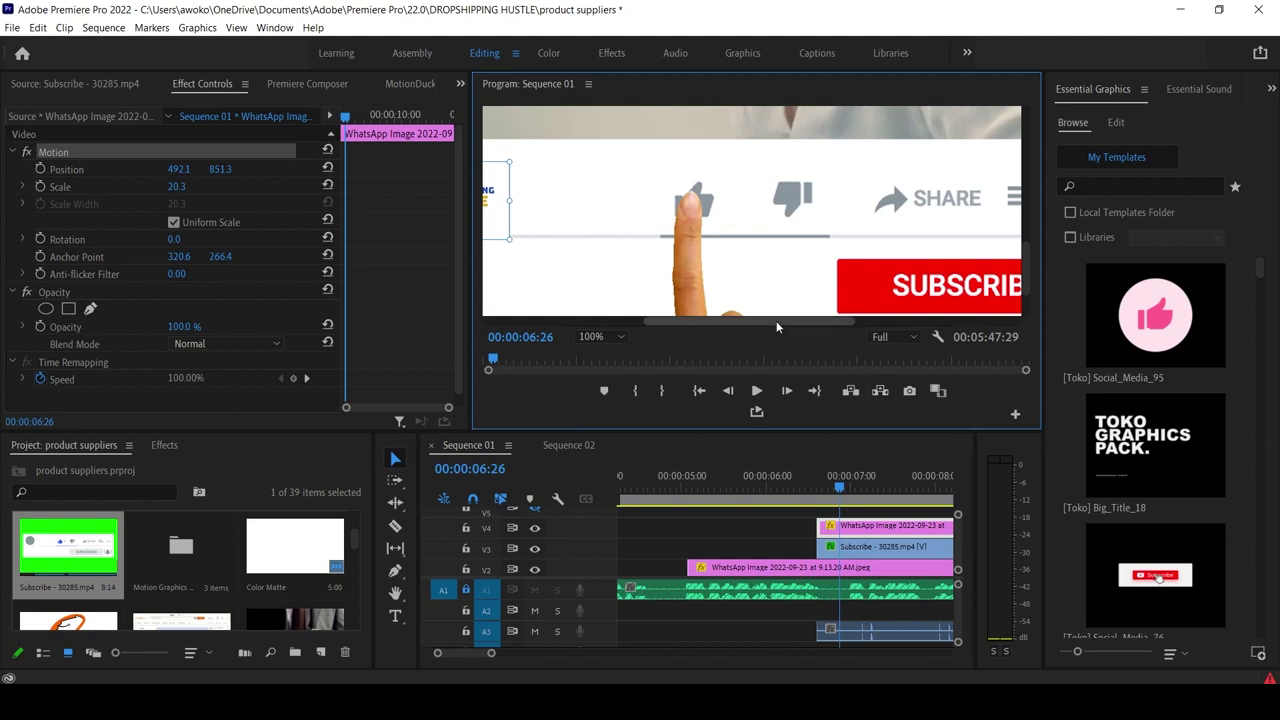
drag(757, 321, 708, 322)
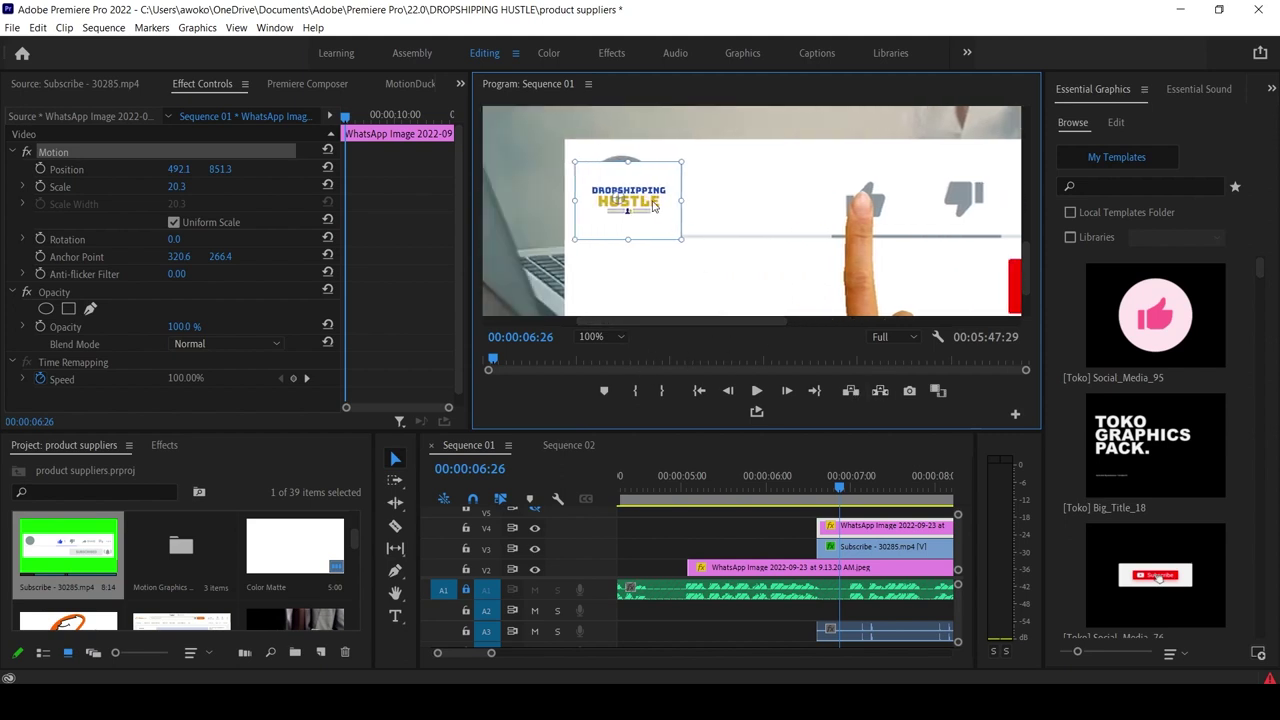
drag(649, 224, 646, 210)
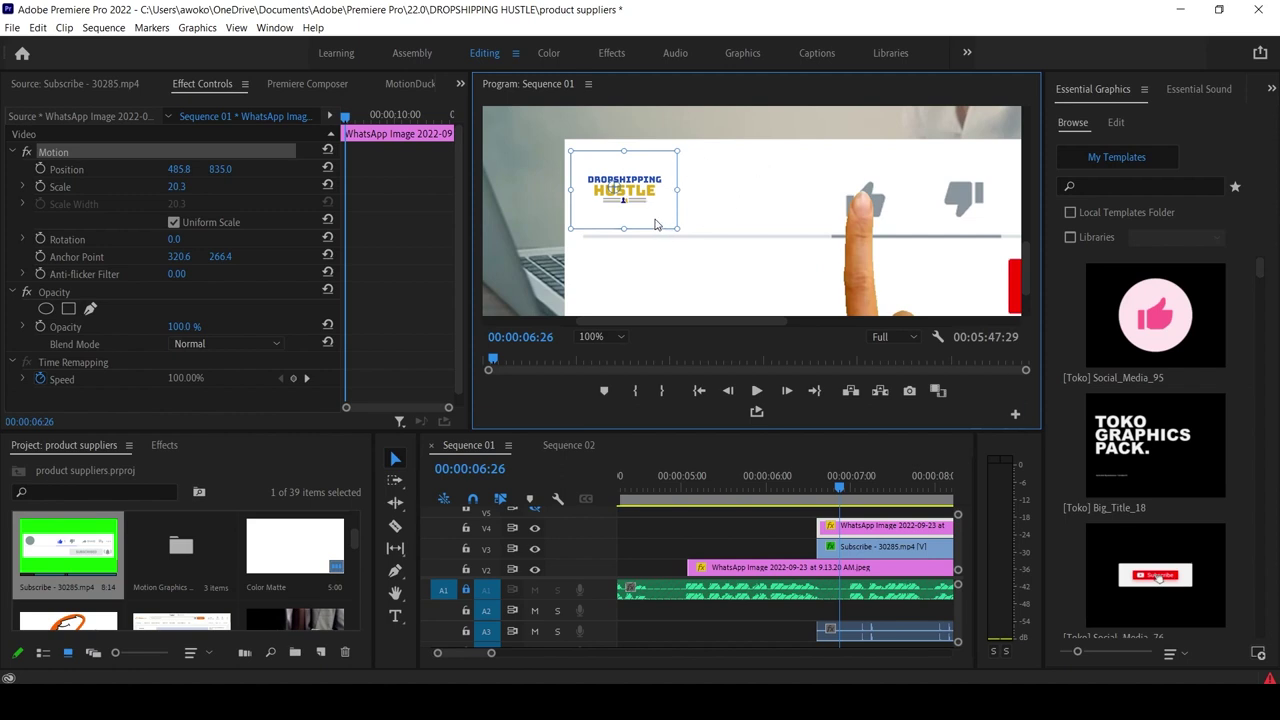
click(607, 336)
click(607, 354)
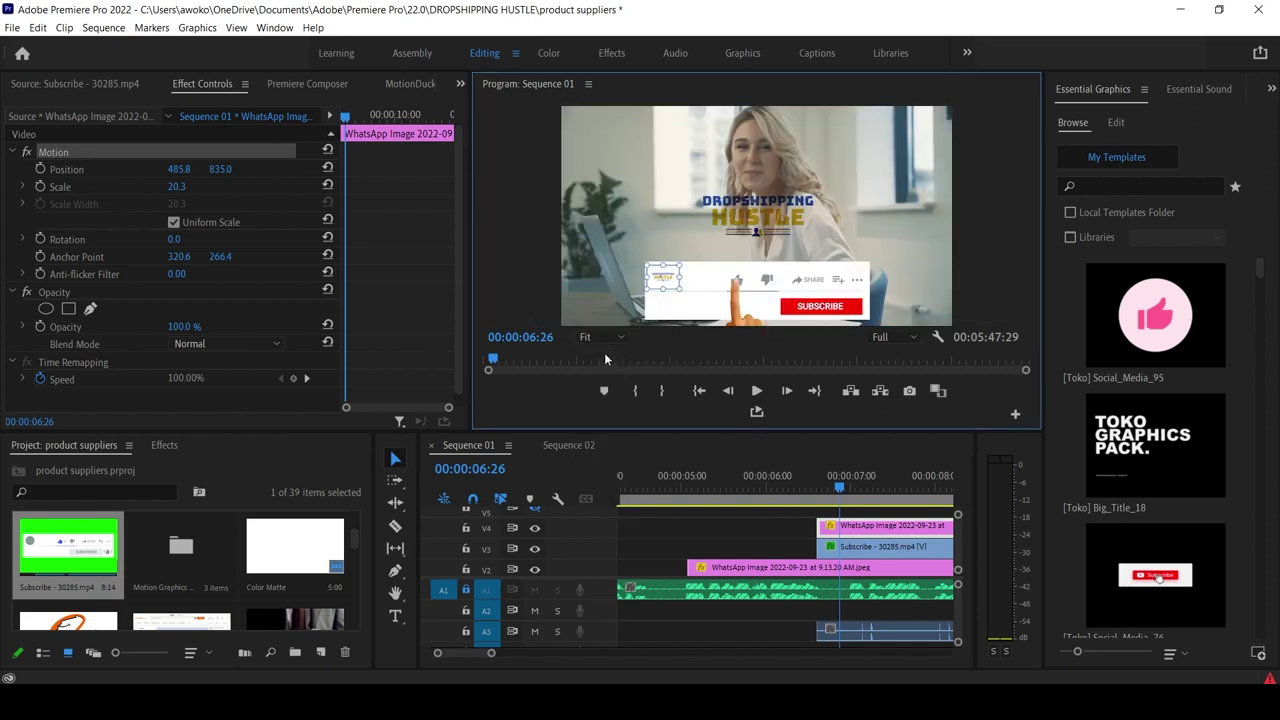
click(614, 269)
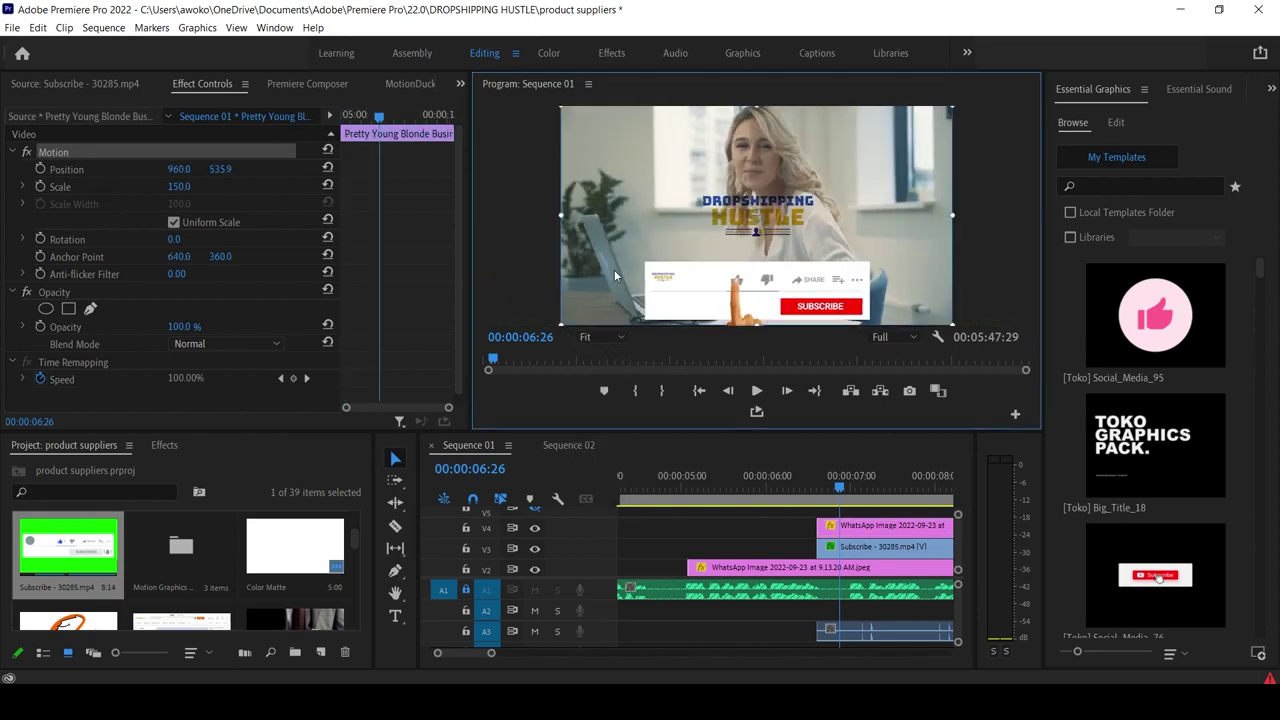
Play the sequence from 00:00:06:12 to check the logo on the Subscribe banner and stop at 00:00:08:11.
click(801, 495)
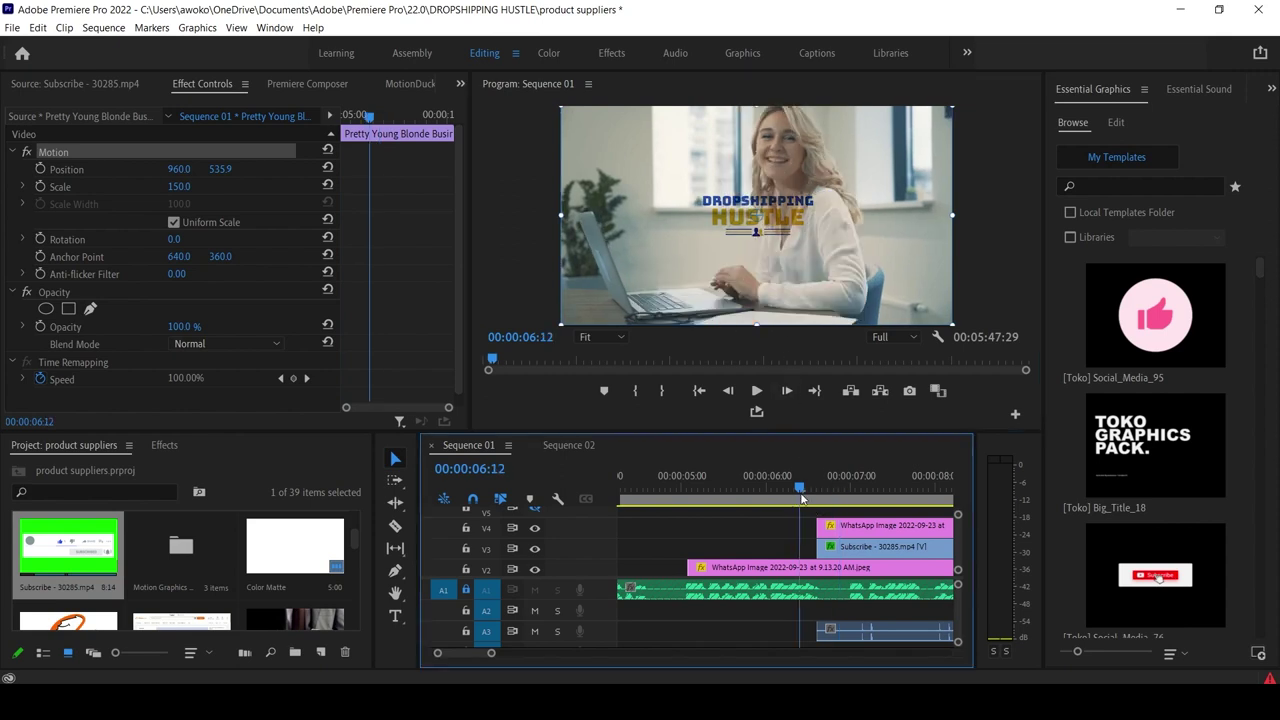
click(843, 528)
click(850, 546)
click(846, 528)
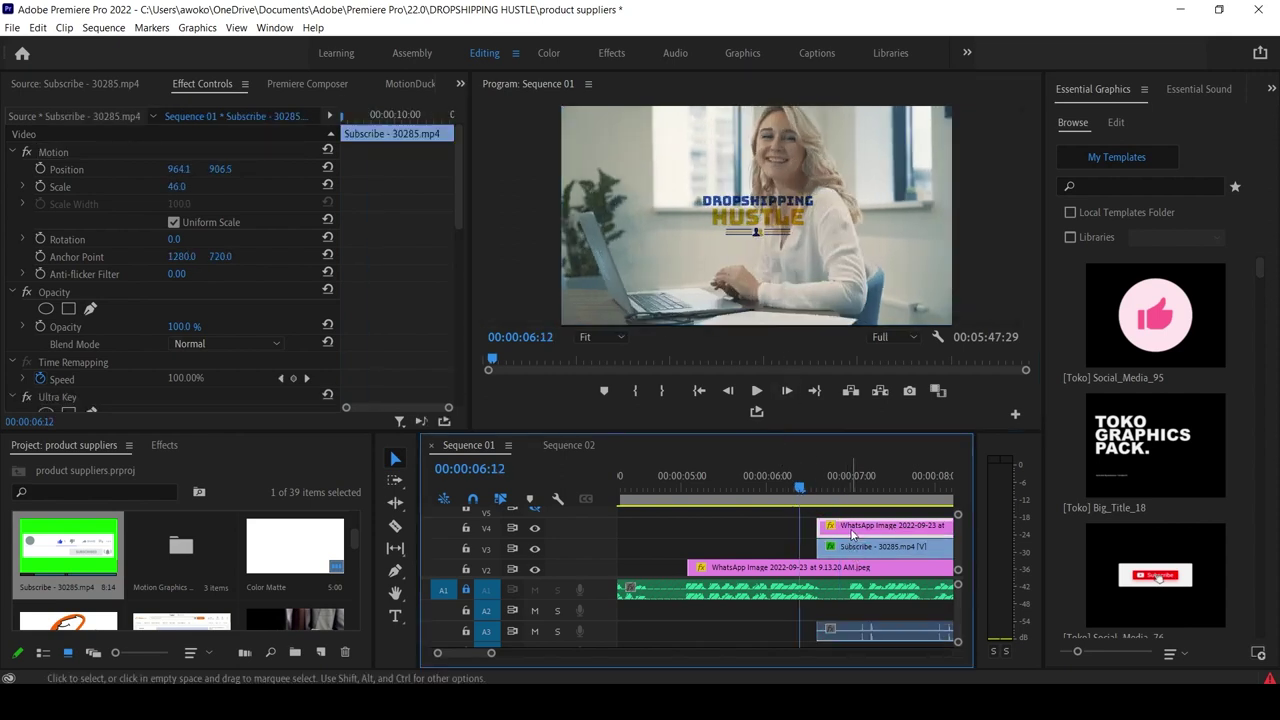
click(856, 550)
click(756, 391)
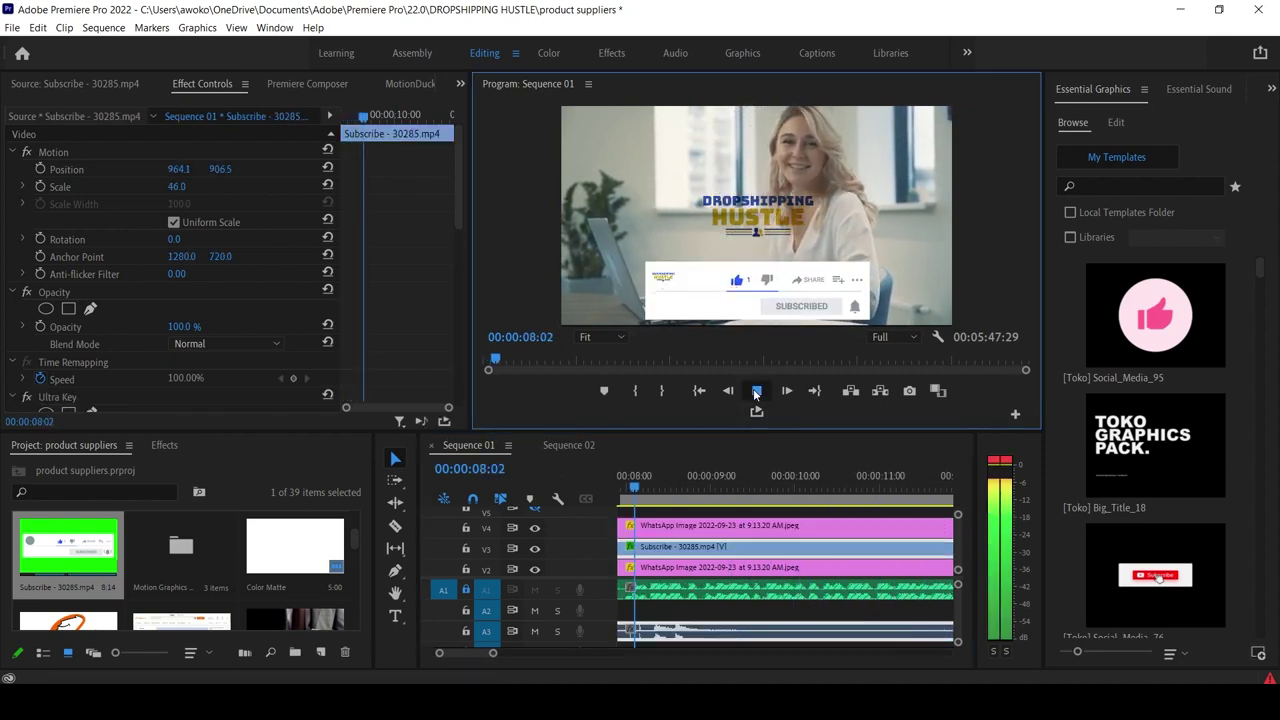
click(756, 391)
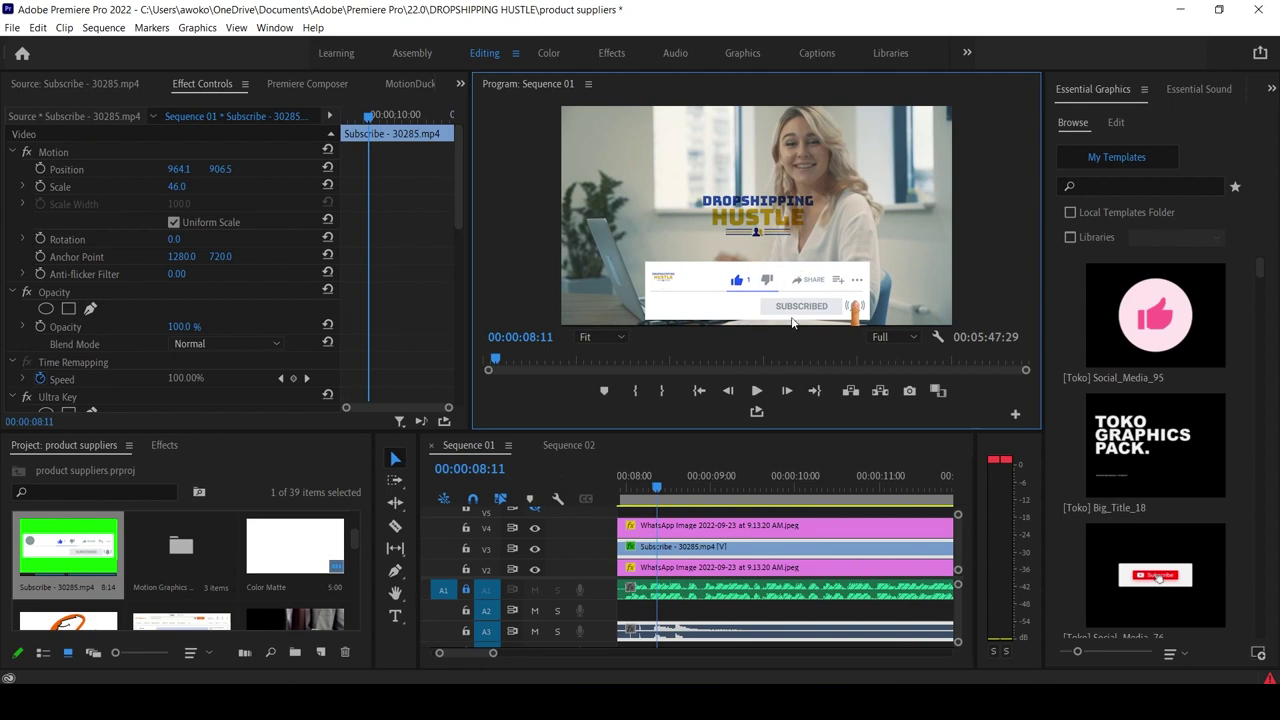
Open the original green-screen Subscribe clip in the source view and review the Ultra Key effect and its settings on the V3 clip.
click(72, 545)
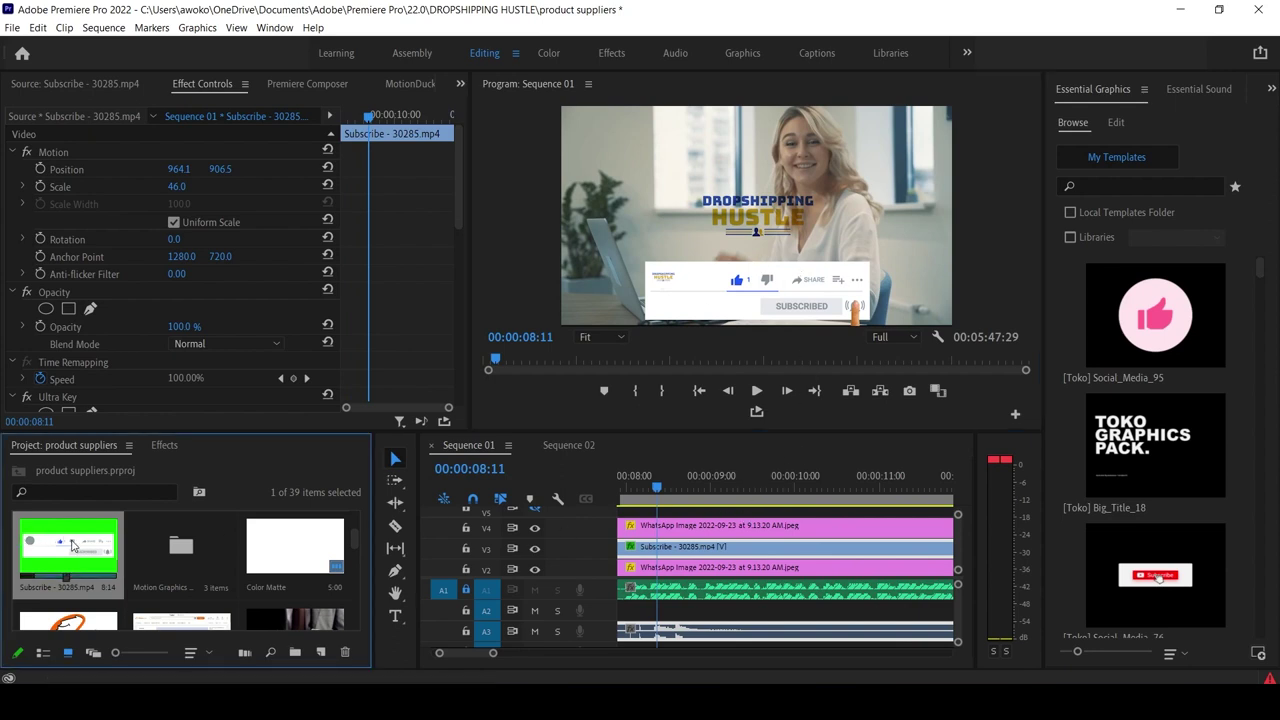
double_click(74, 545)
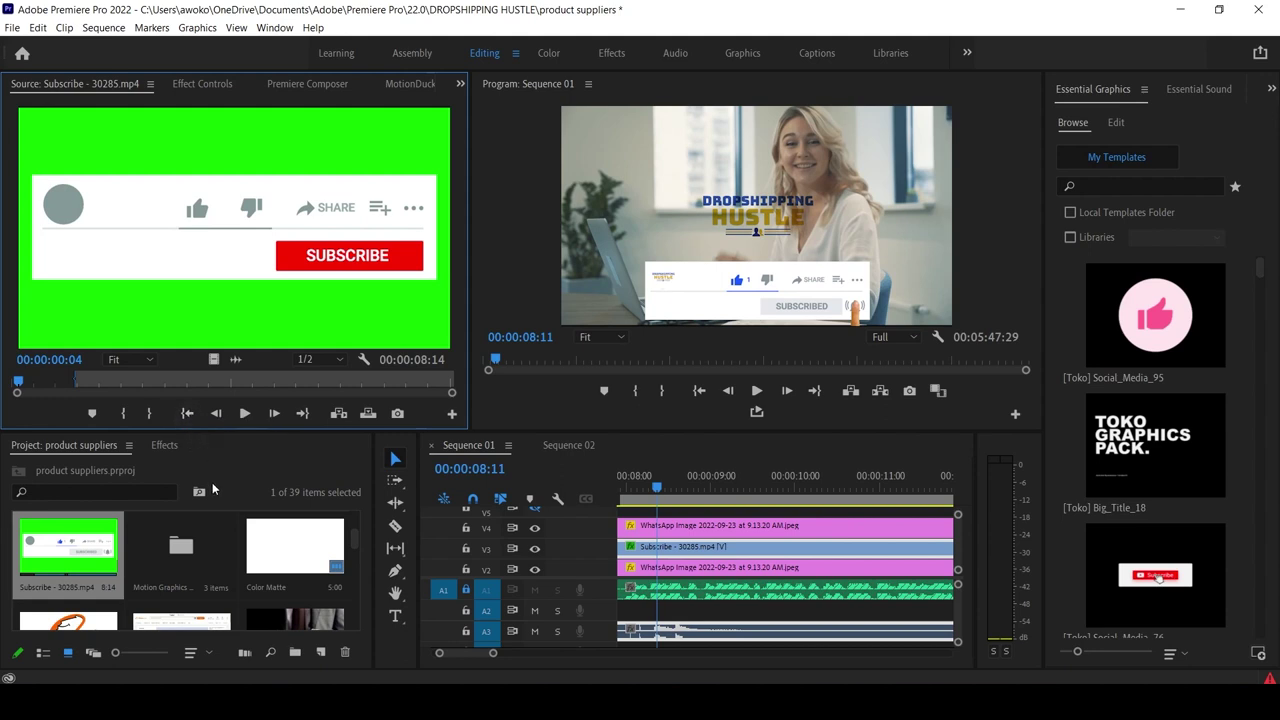
click(165, 447)
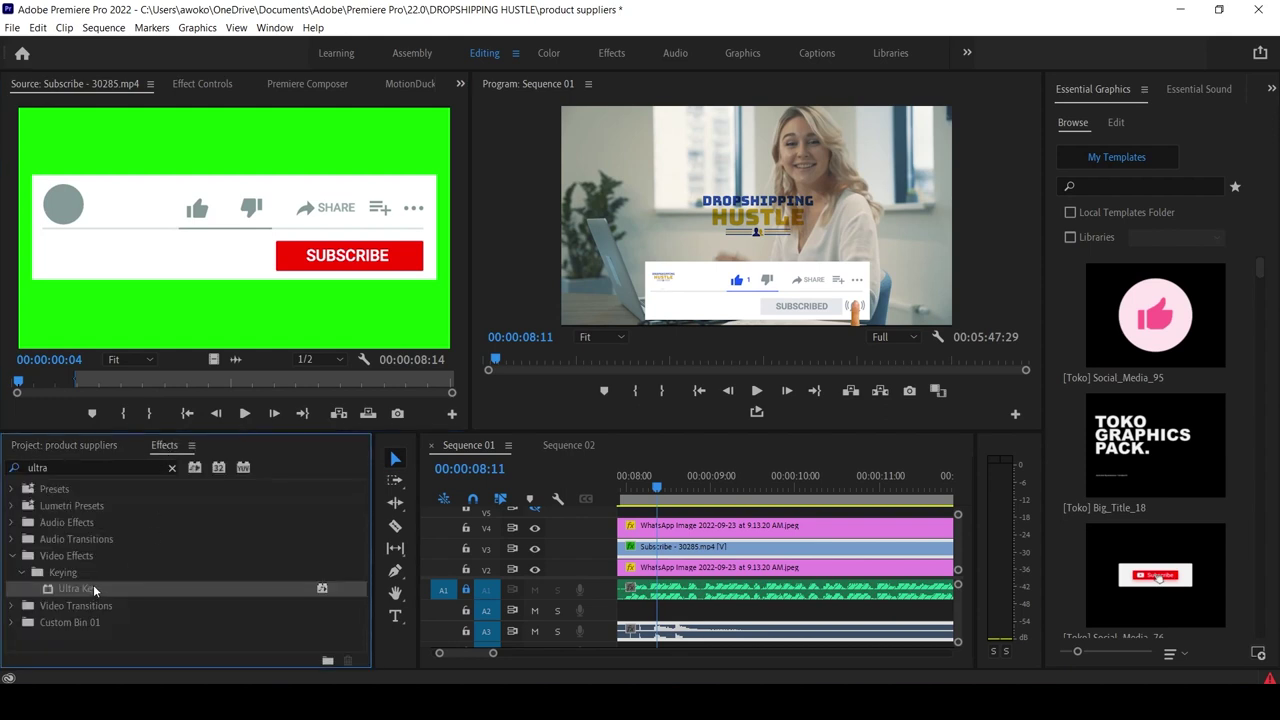
drag(92, 587, 661, 549)
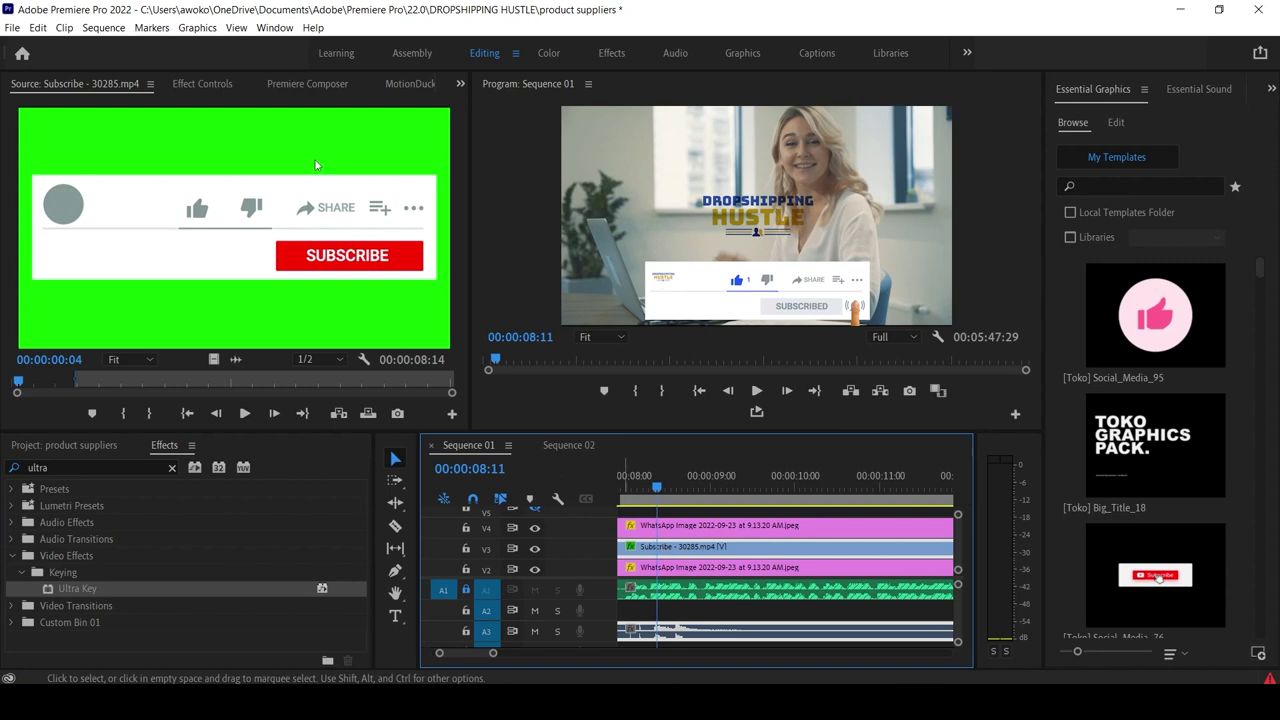
click(203, 84)
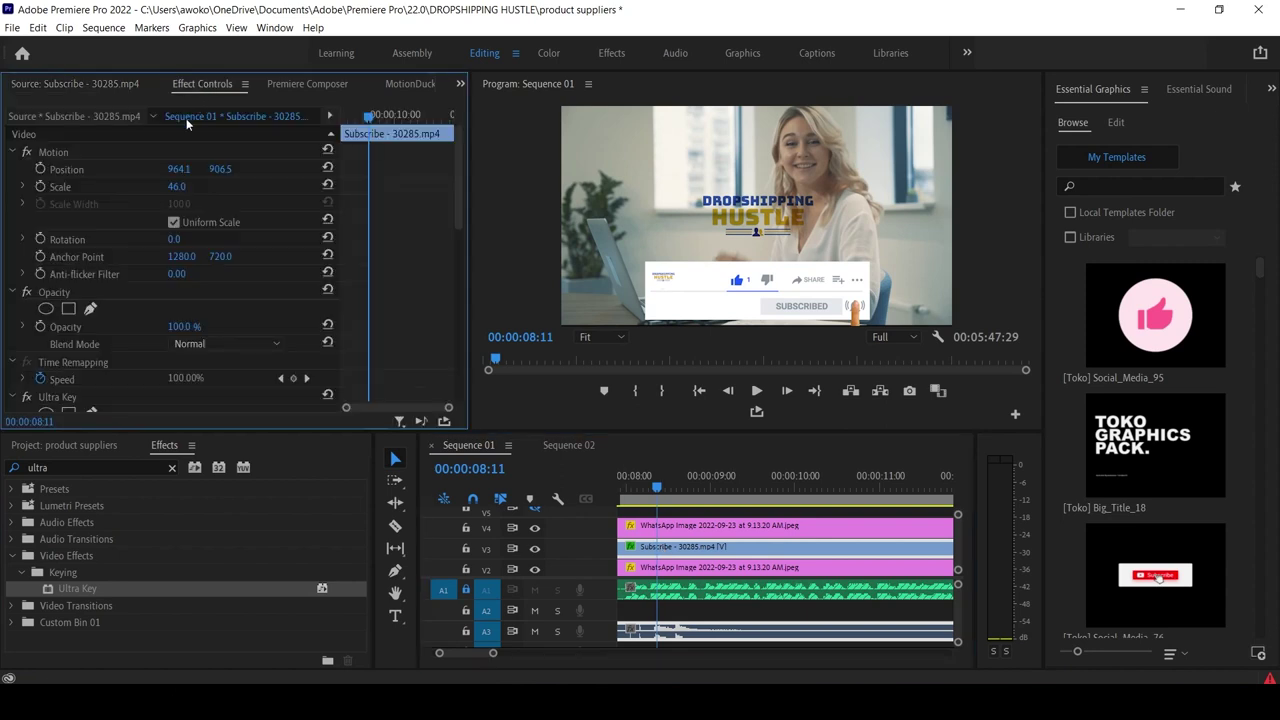
scroll(100, 366, down, 3)
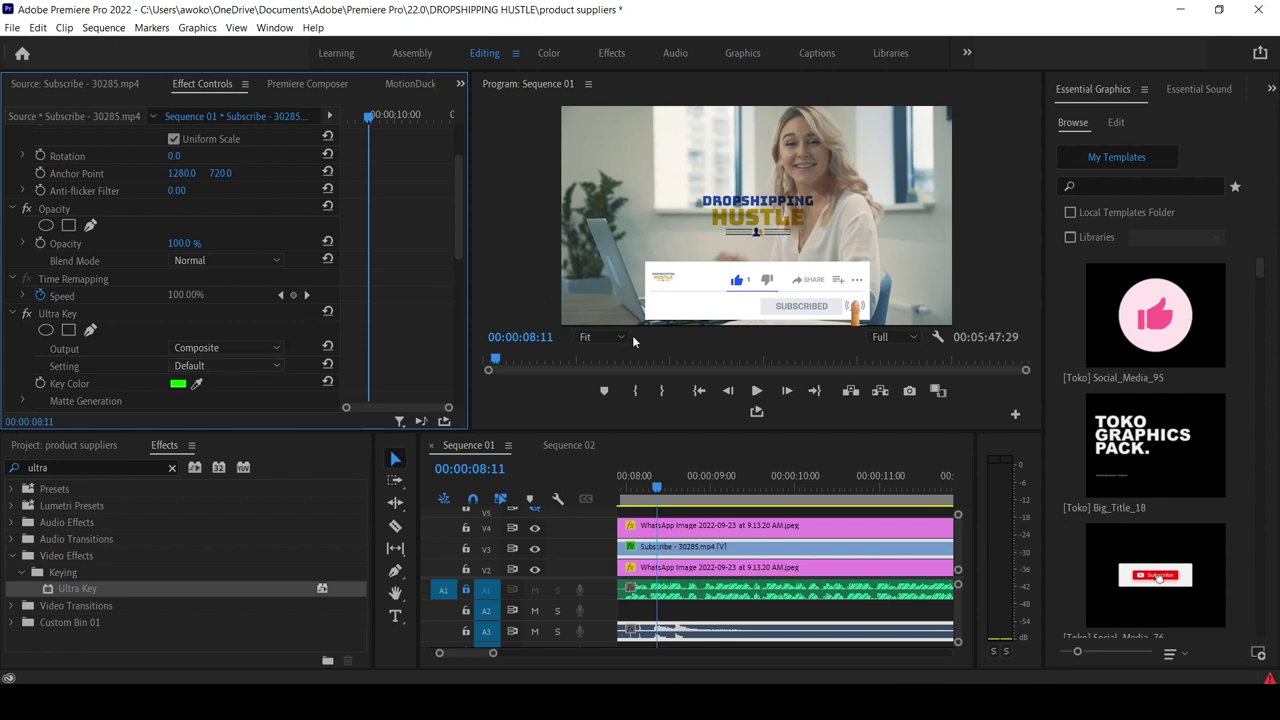
Play the sequence from 00:00:08:11 past the end of the Subscribe overlay and stop at 00:00:14:03.
click(756, 391)
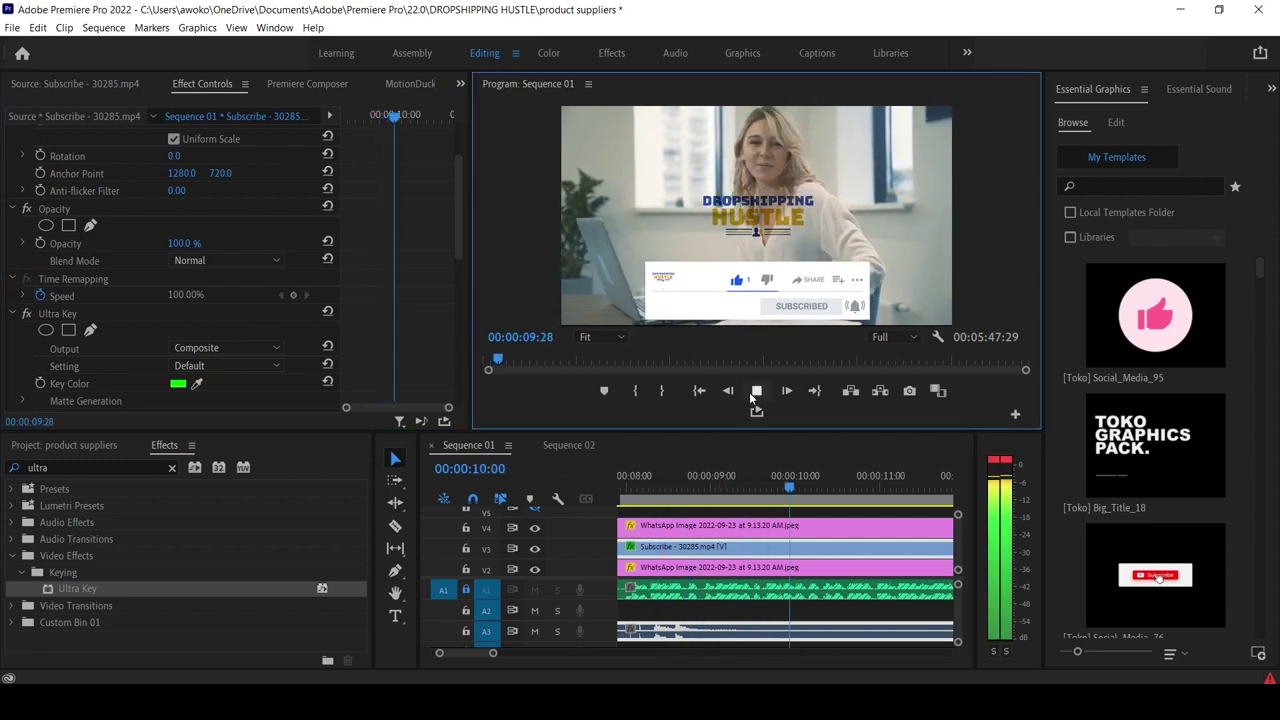
click(752, 391)
click(536, 507)
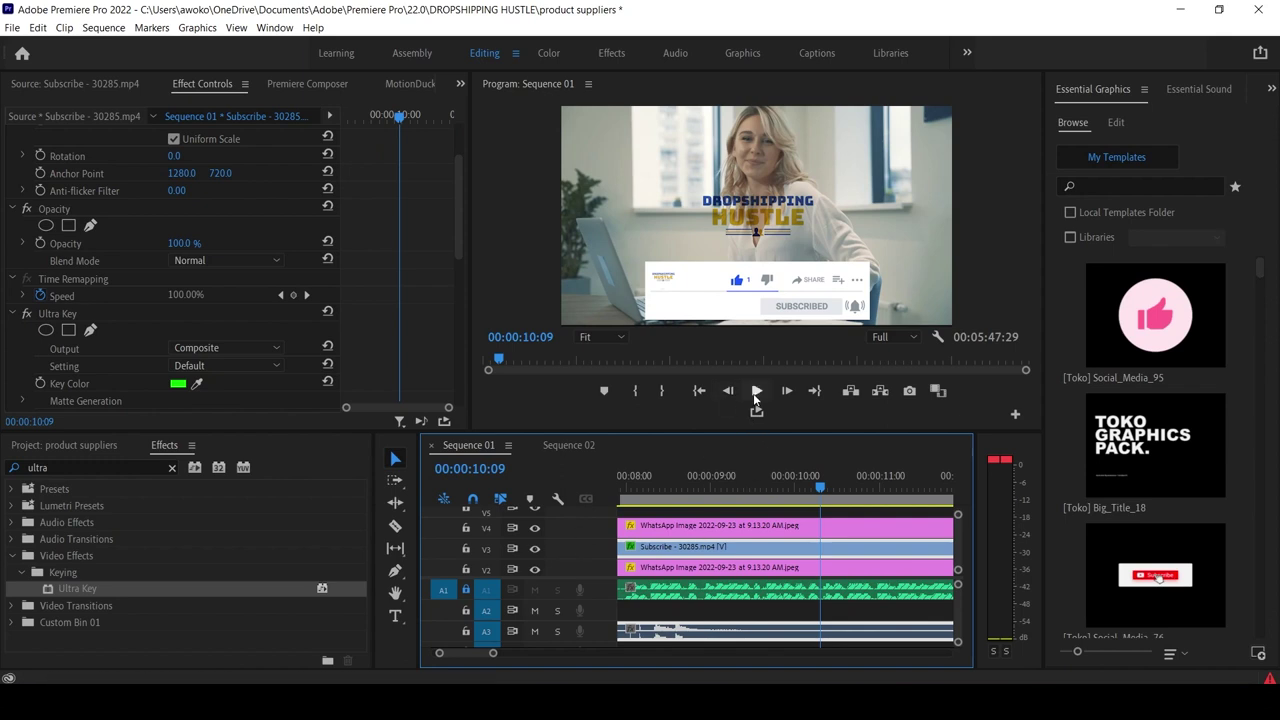
click(756, 392)
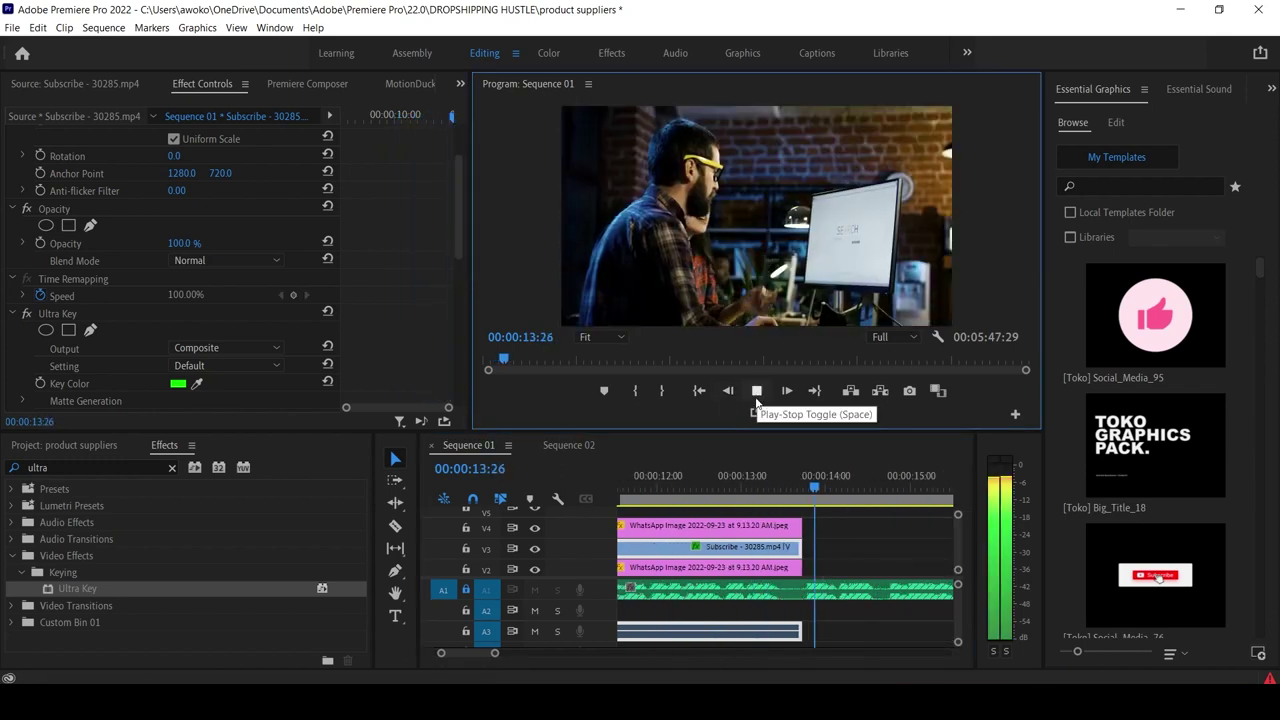
click(757, 394)
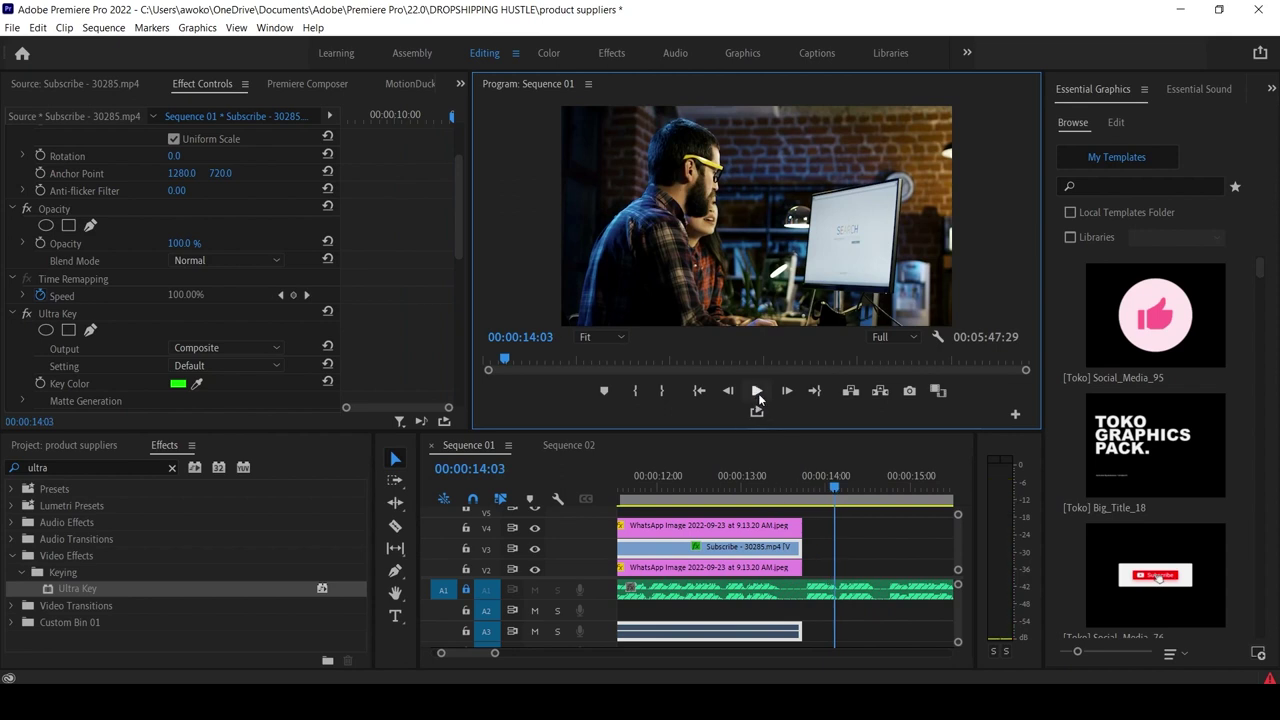
Replay the end of the overlay from 00:00:12:27, stop at 00:00:16:17, and save the project.
click(738, 486)
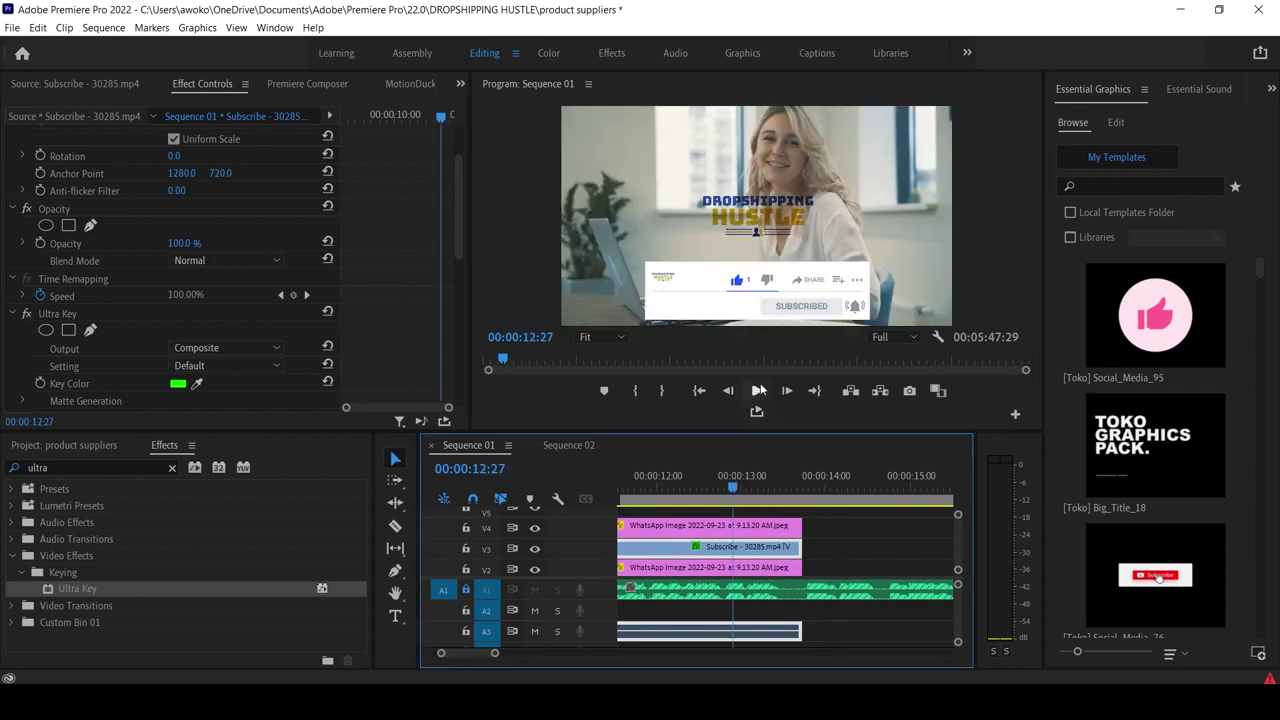
click(759, 391)
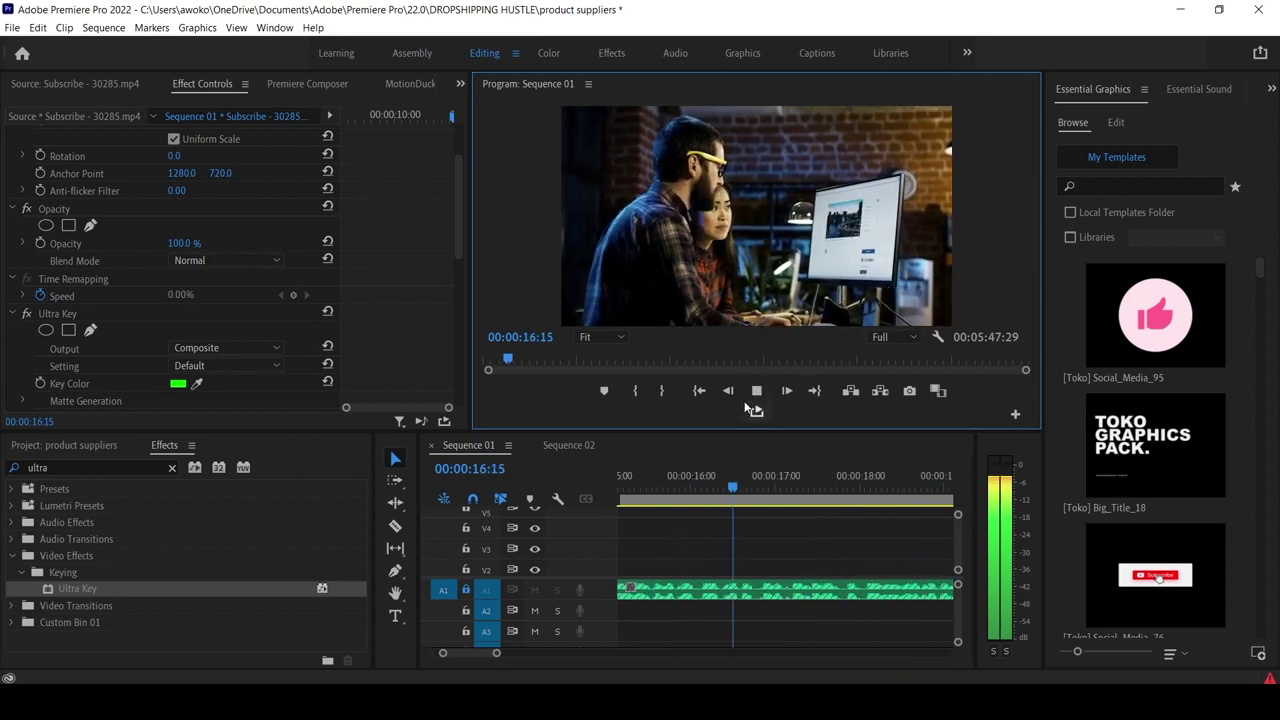
click(738, 486)
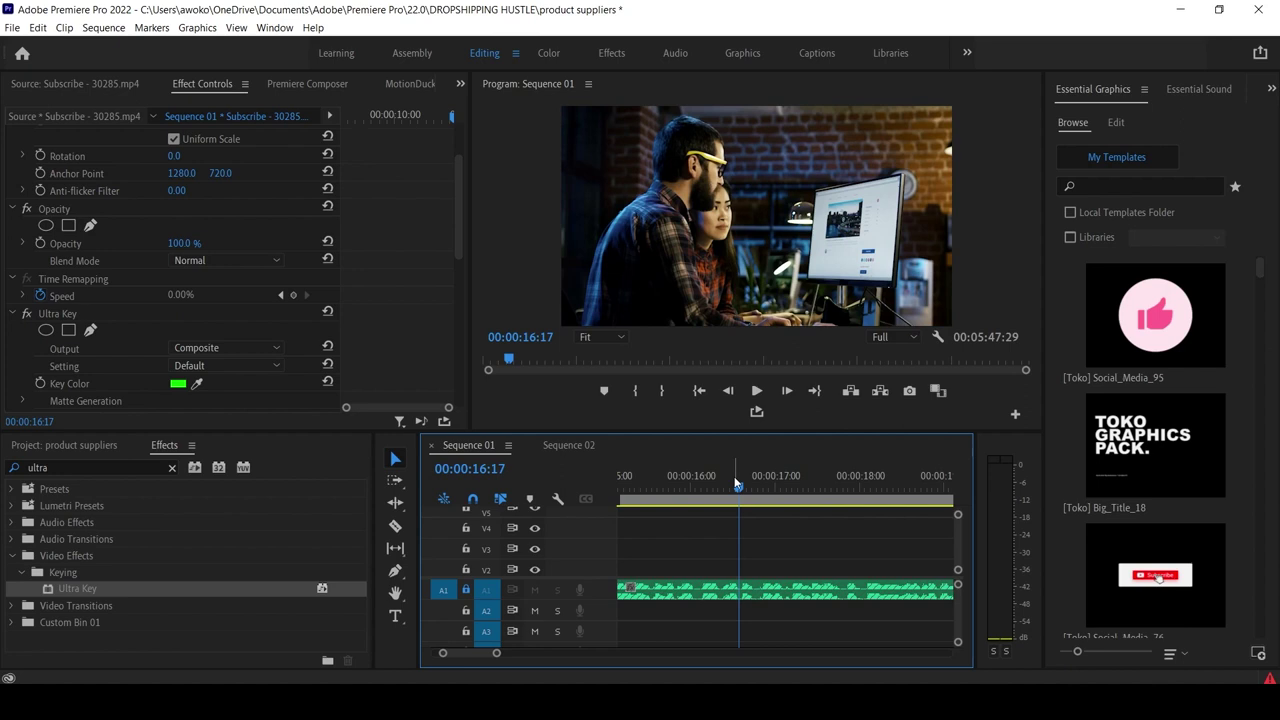
key(ctrl+s)
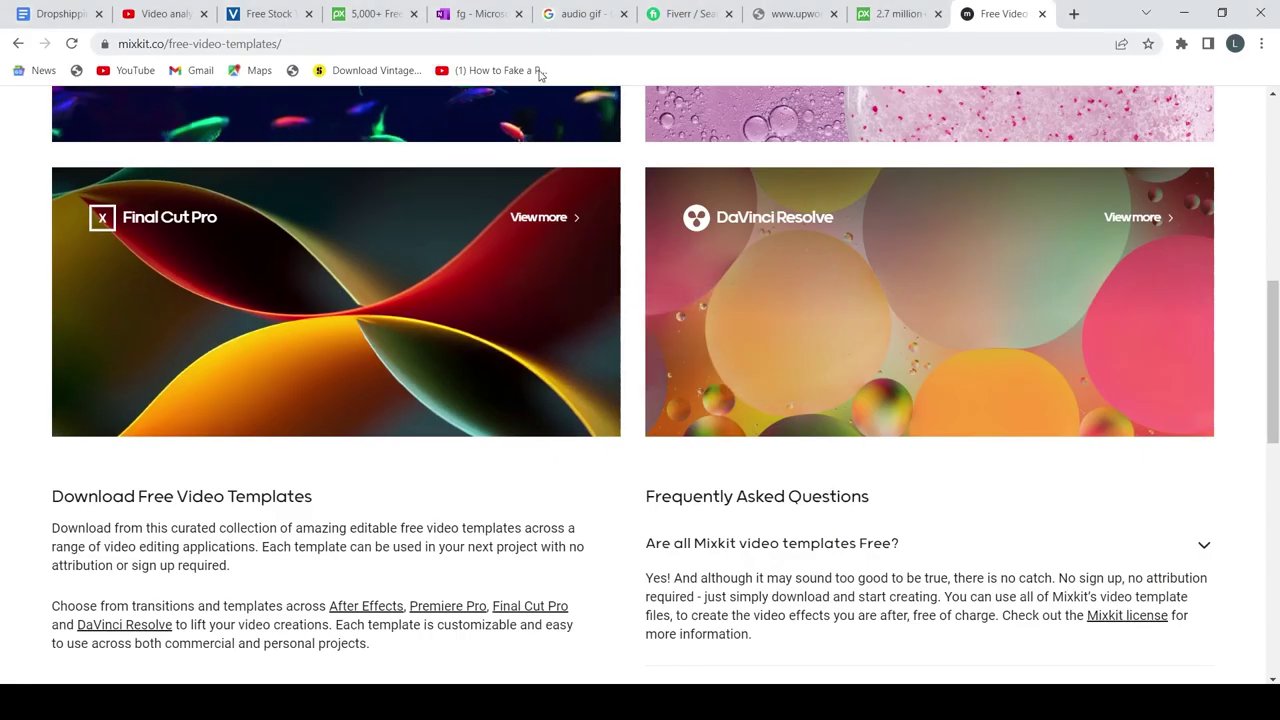
Switch to the browser, search Mixkit's templates for "man pressing computer", and change the search category to Videos.
scroll(551, 243, up, 7)
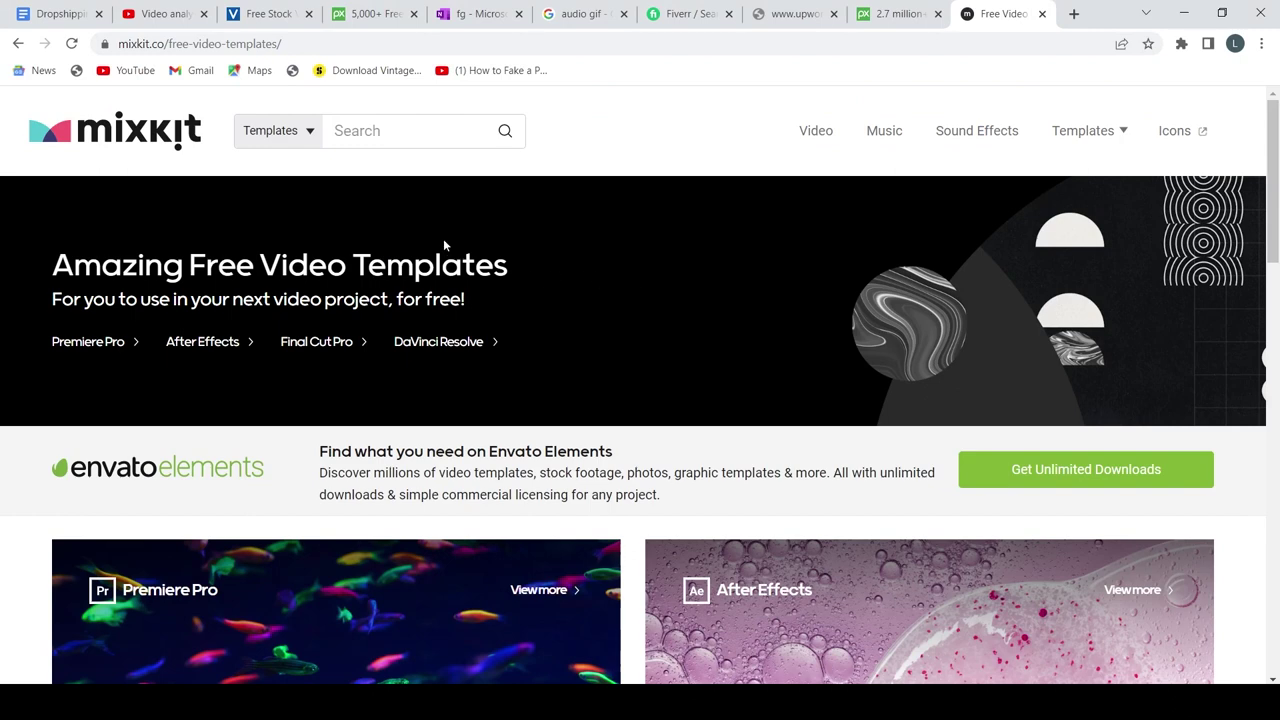
click(393, 131)
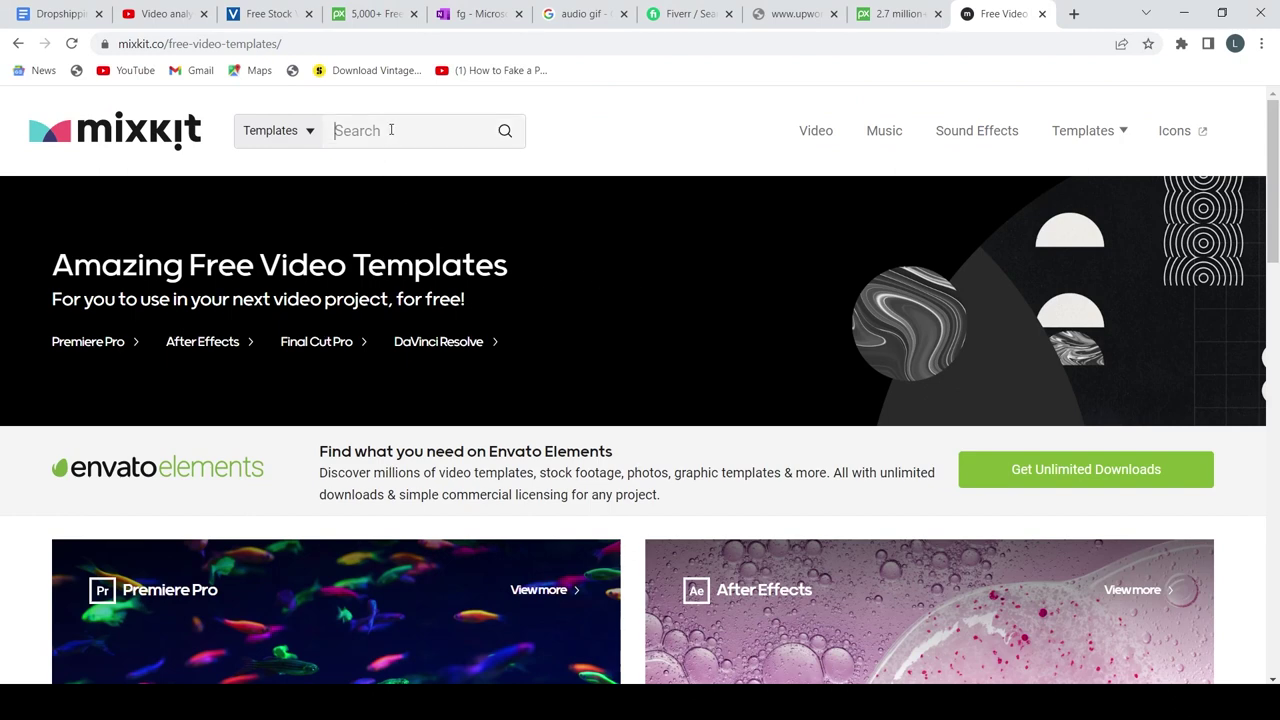
text(ma)
text(n pressing computer)
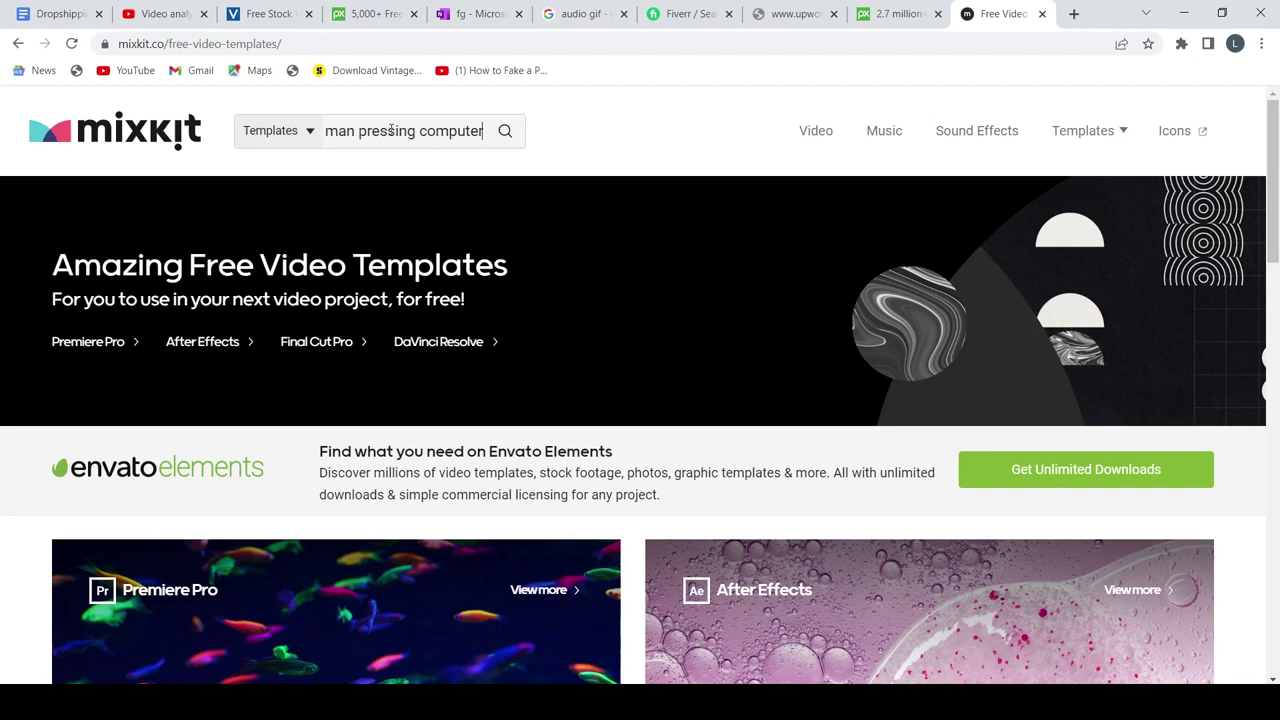
key(Return)
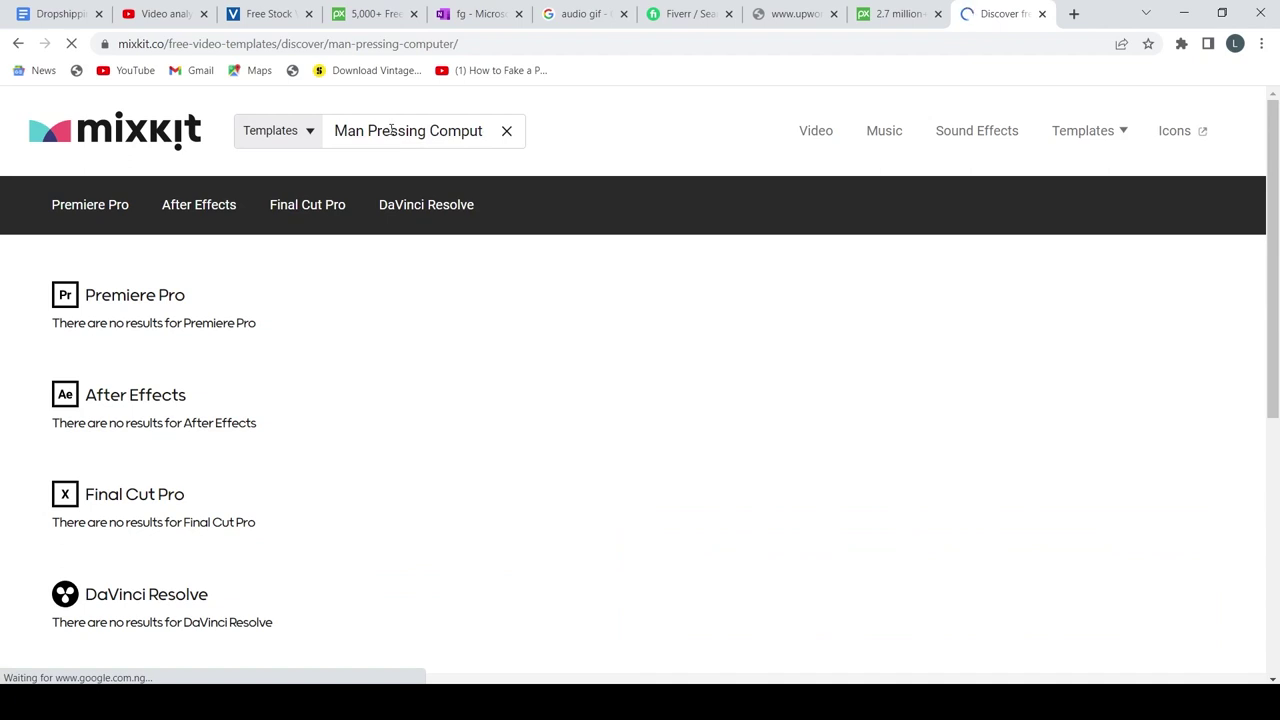
click(288, 138)
click(281, 186)
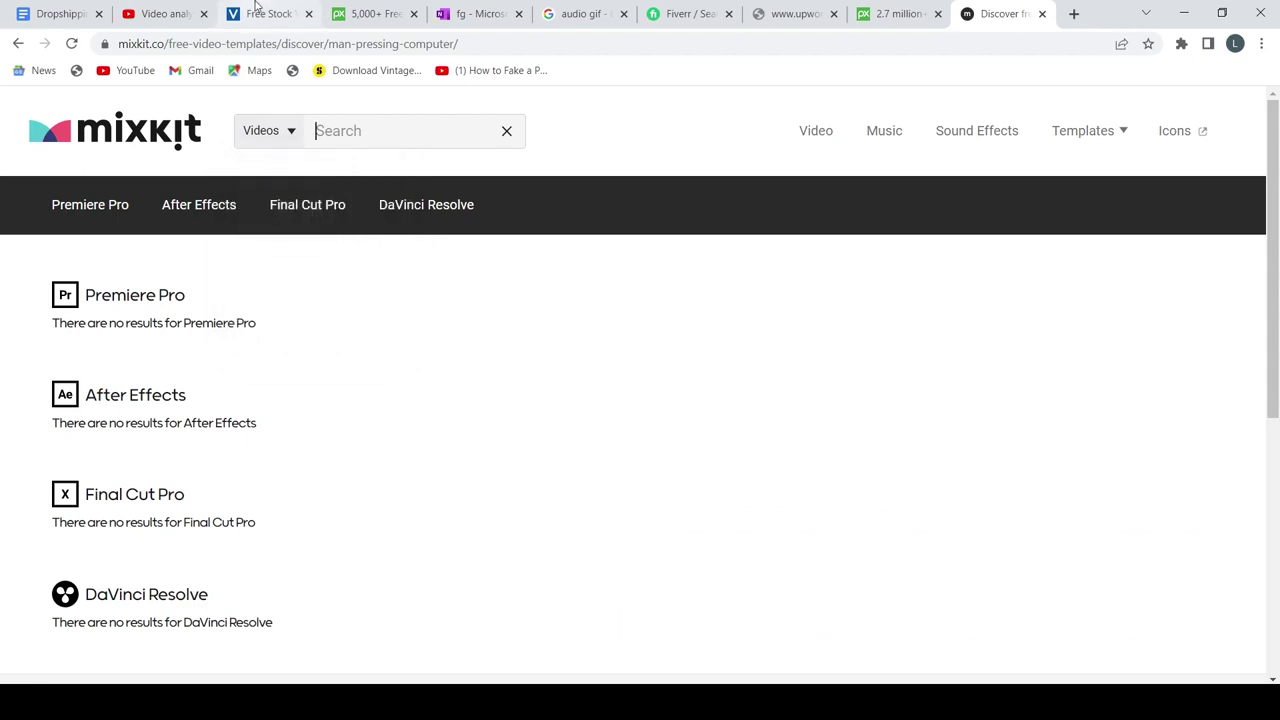
Search Mixkit's videos for "man pressing computer" and look through the suggested clips.
click(374, 143)
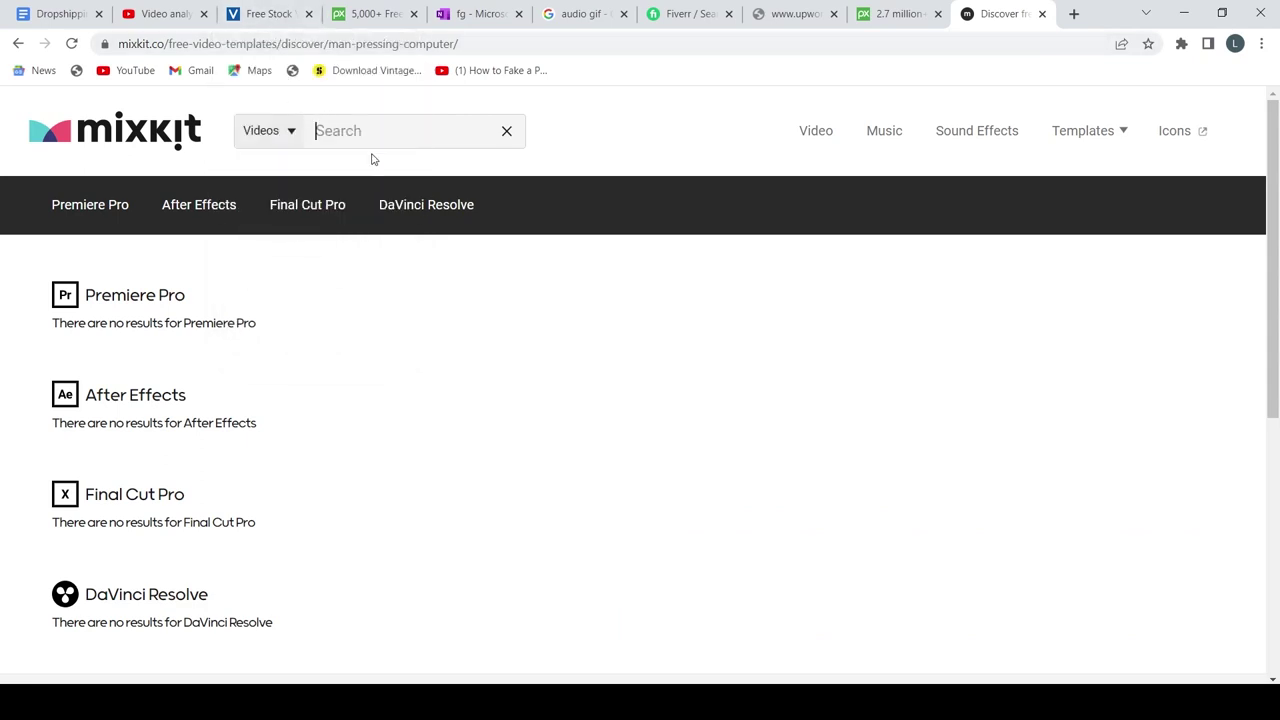
text(man pressing computer)
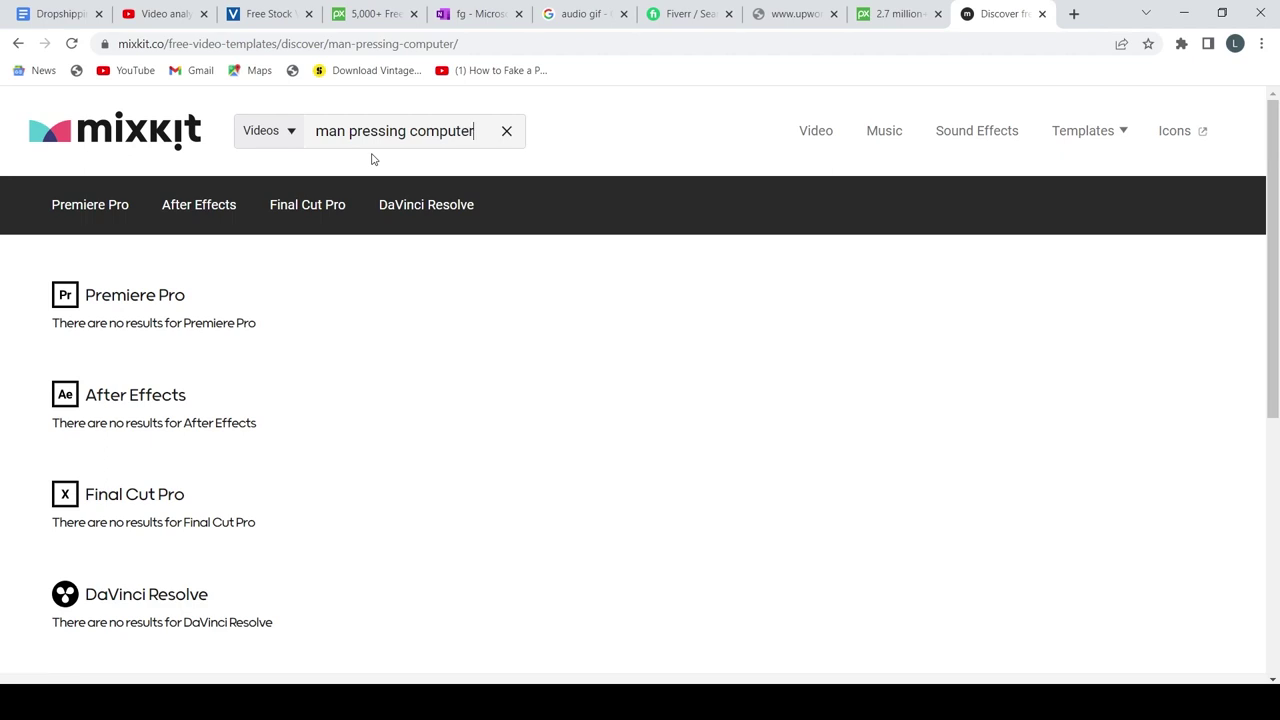
key(Return)
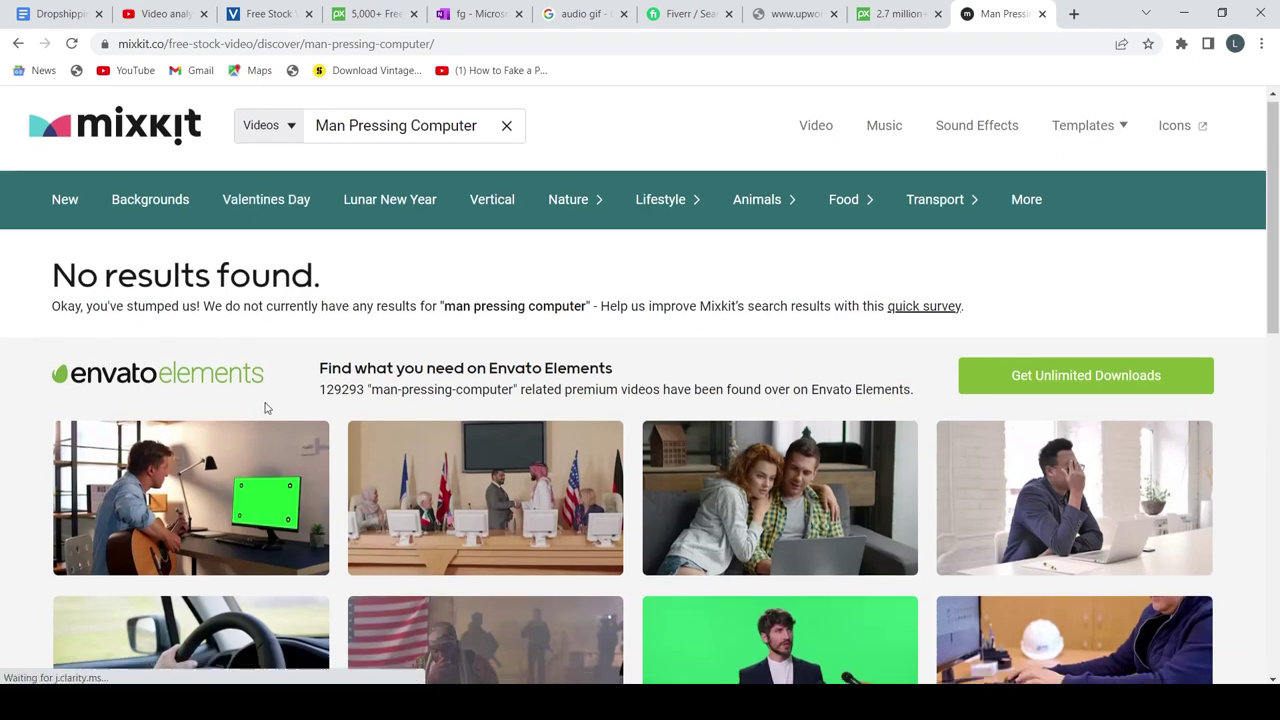
scroll(266, 408, down, 3)
scroll(240, 330, up, 1)
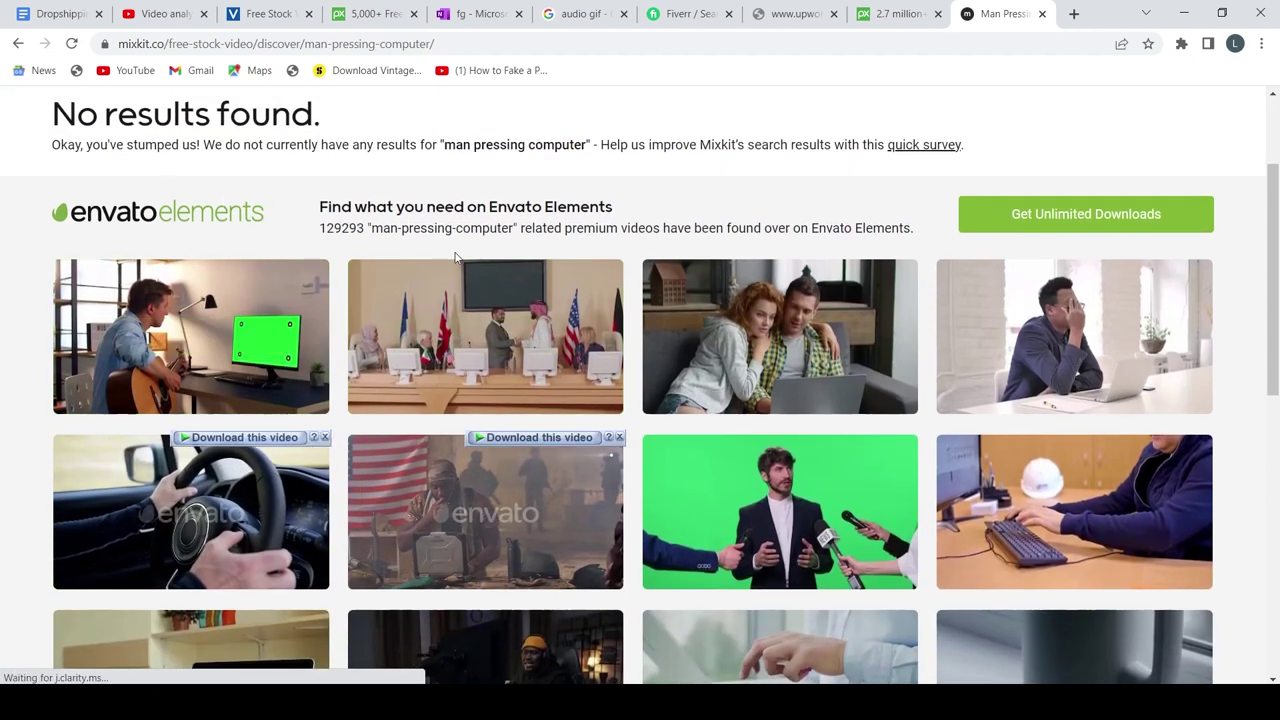
mouse_move(860, 338)
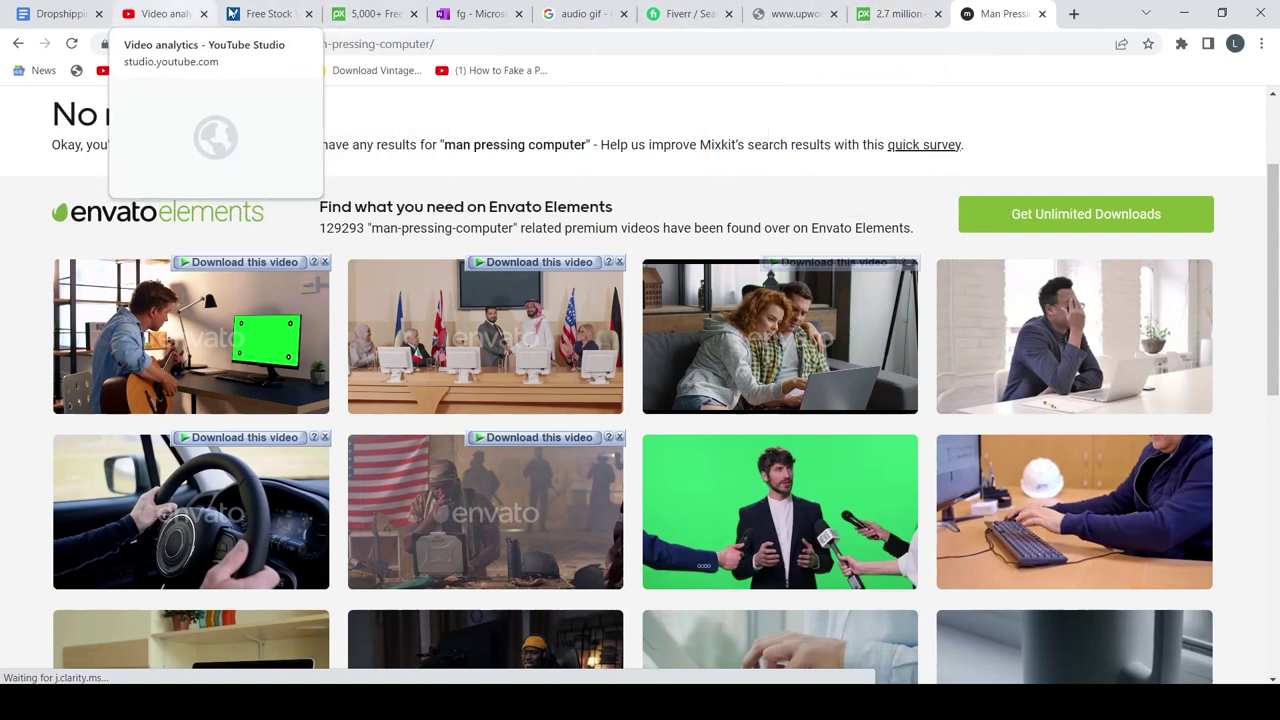
Search Videvo for "man pressing computer" and filter out the premium clips so only free ones are listed.
click(264, 14)
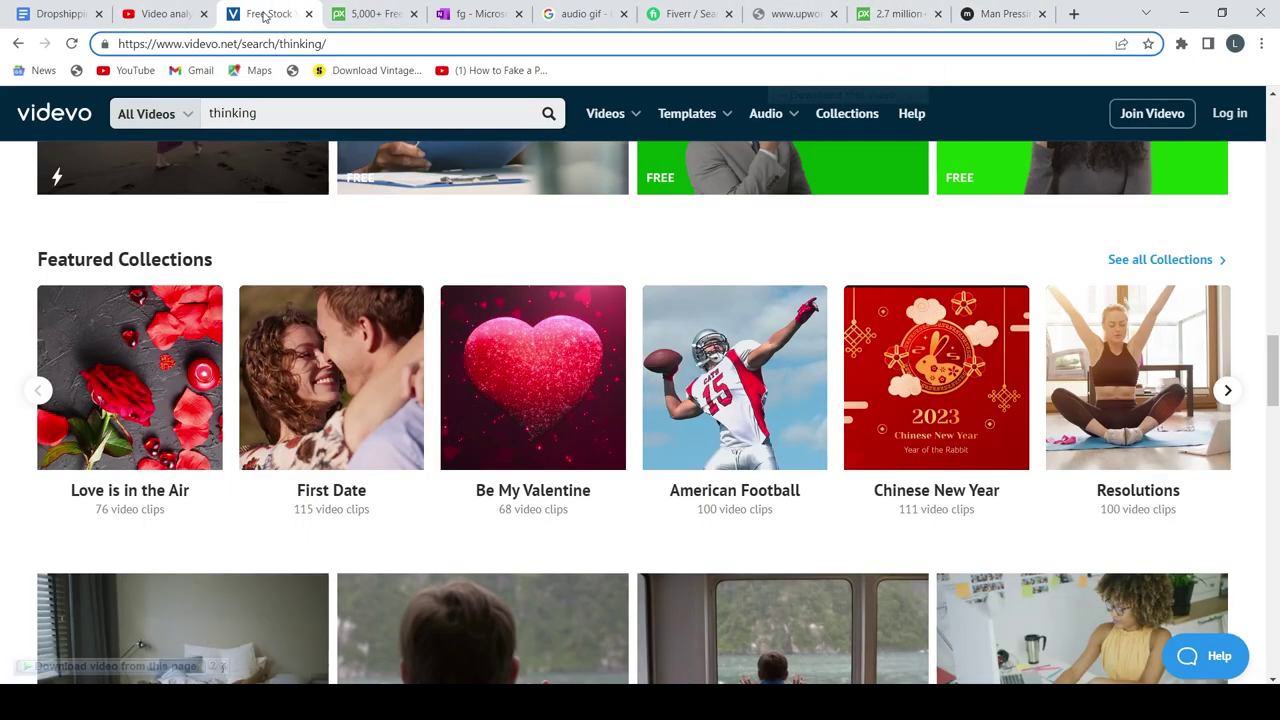
double_click(260, 113)
text(man pressi)
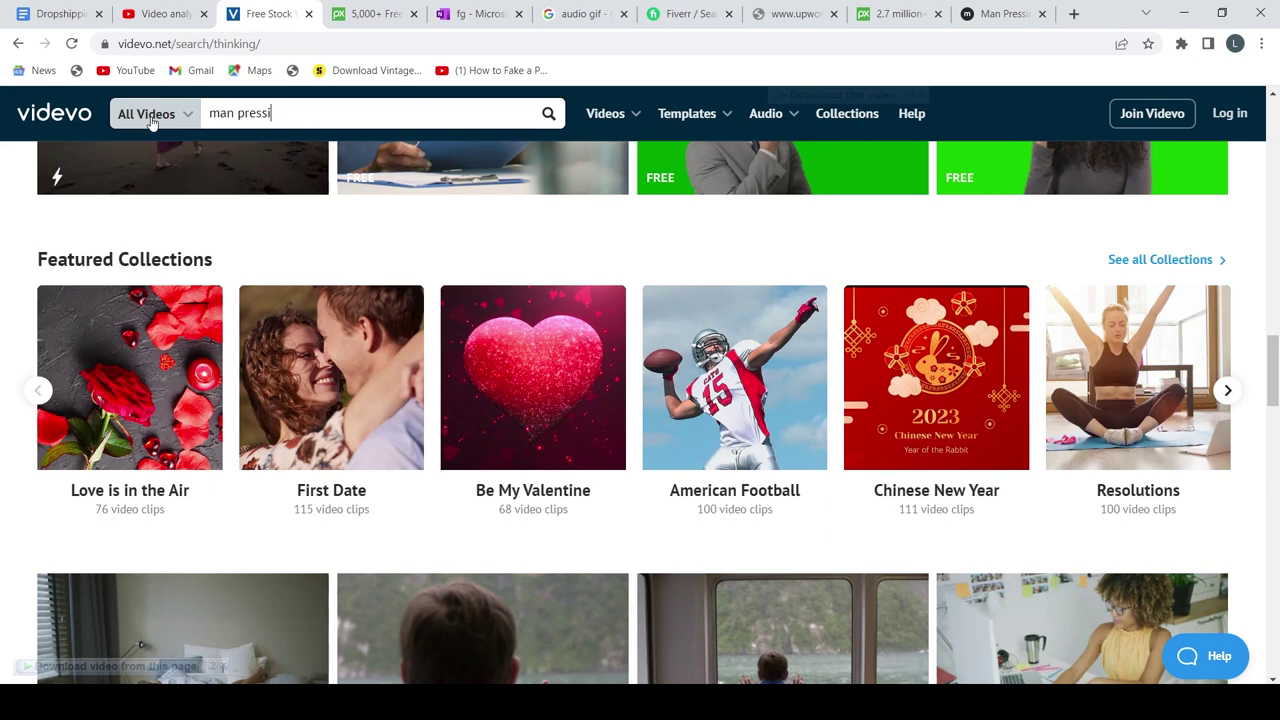
text(ng computer)
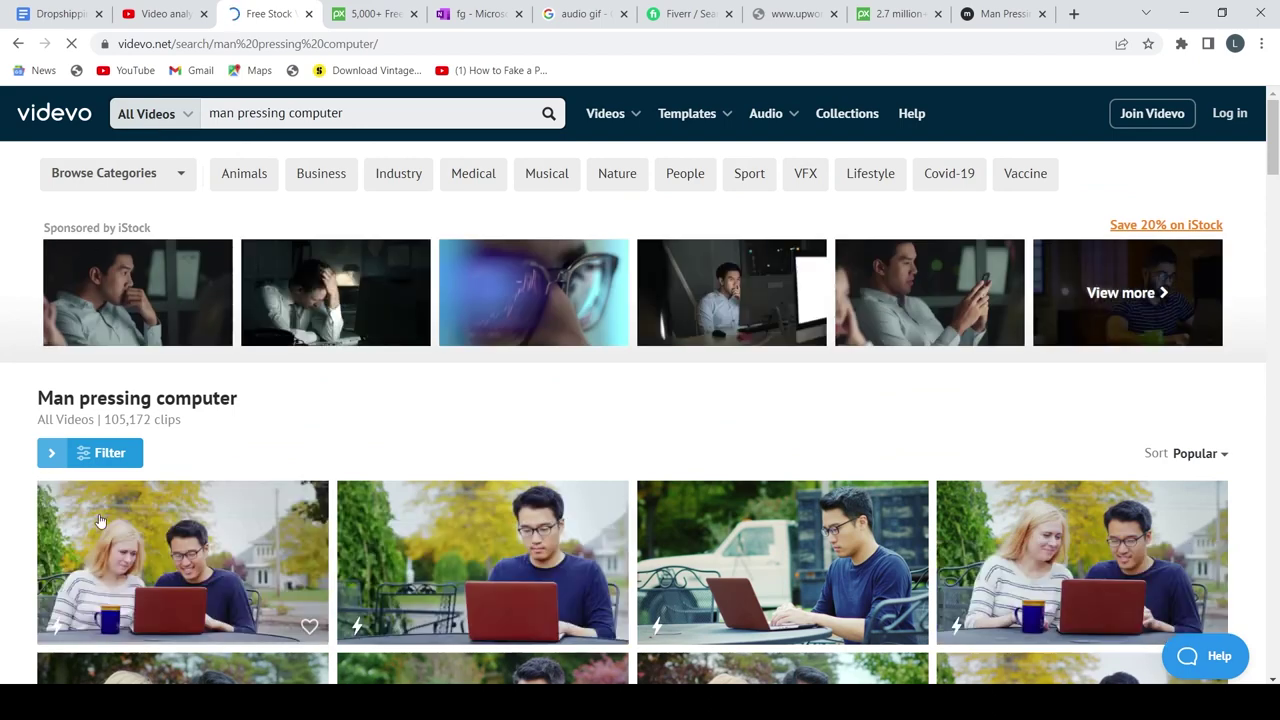
scroll(20, 420, down, 3)
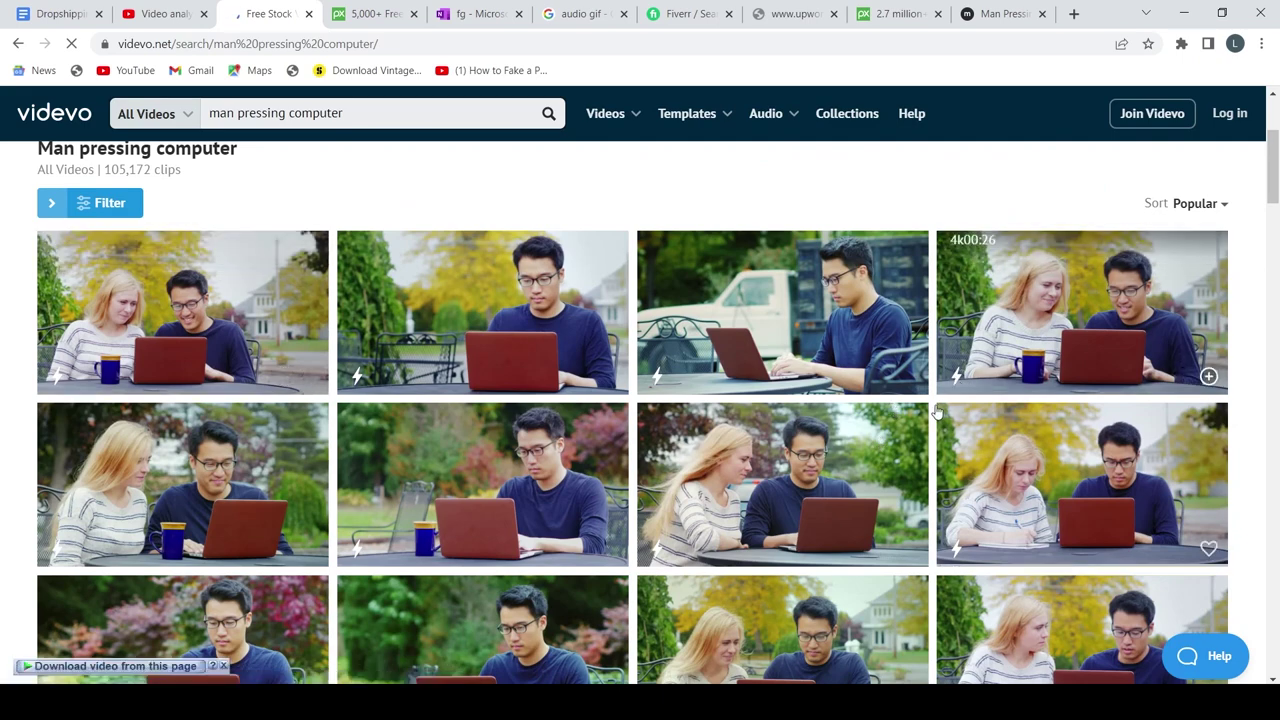
click(86, 206)
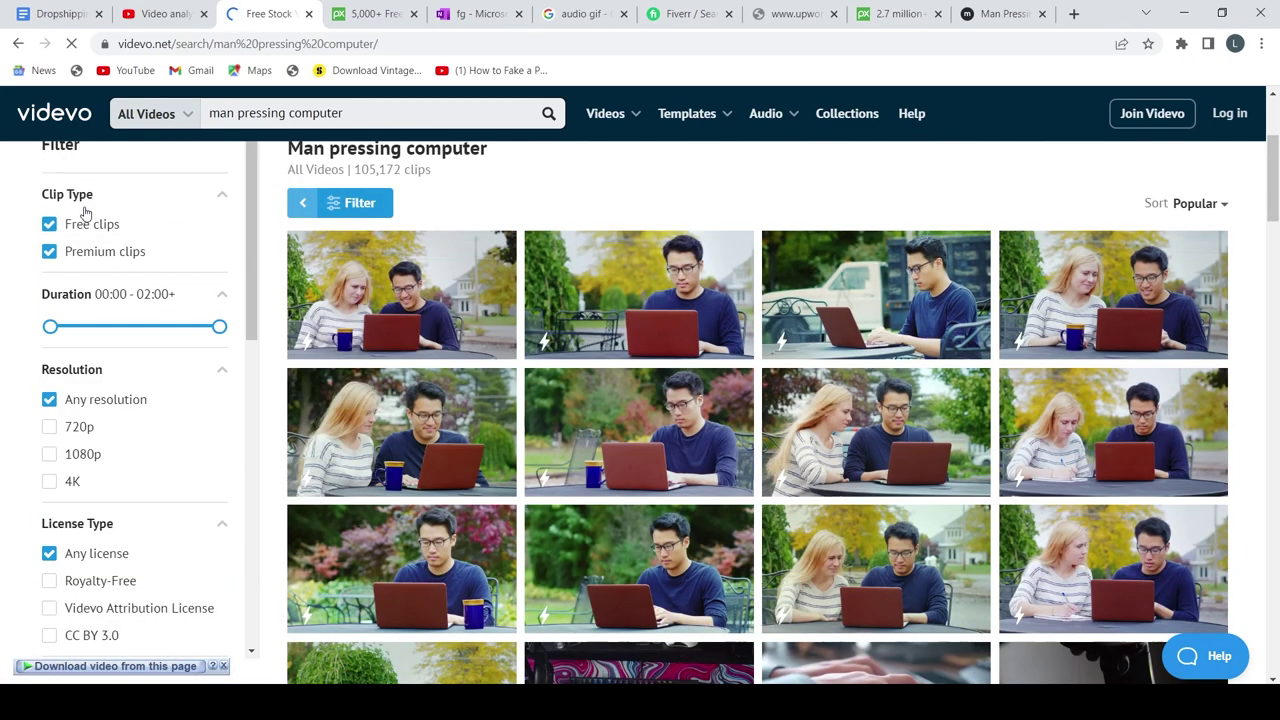
click(50, 257)
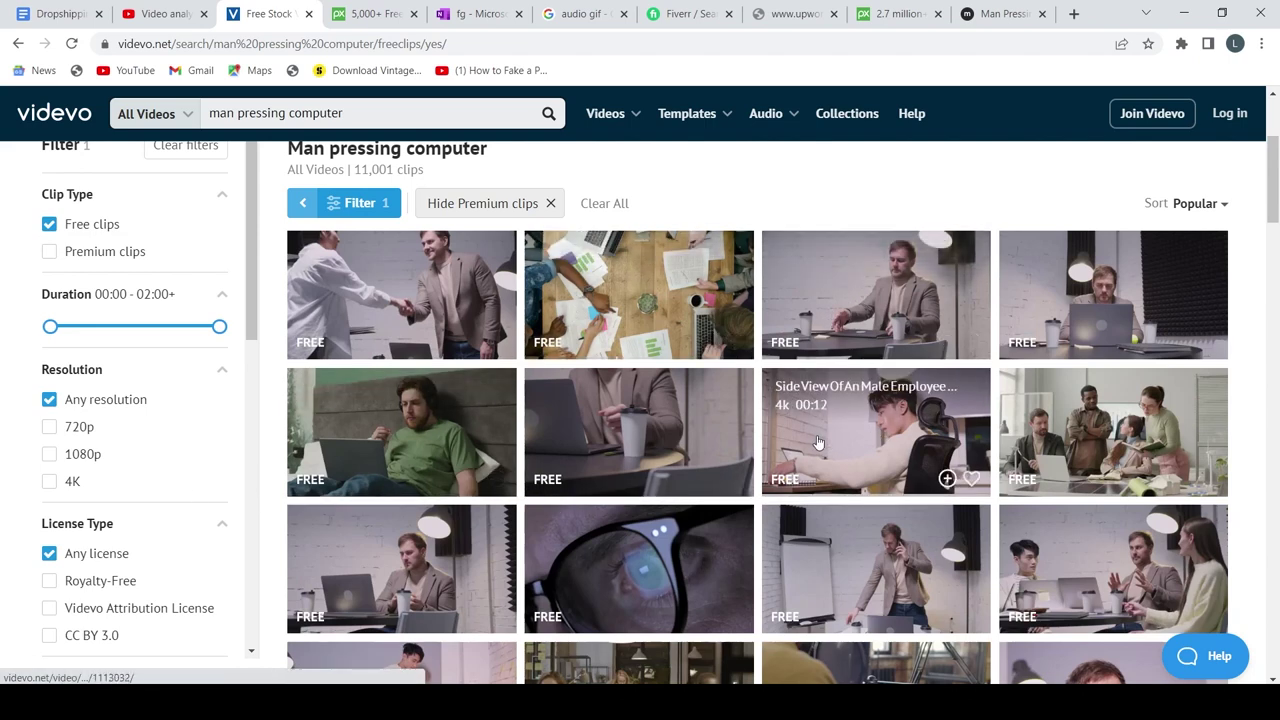
Look through the free clips, open the one of the boy watching videos on a laptop, and preview it.
scroll(530, 485, down, 2)
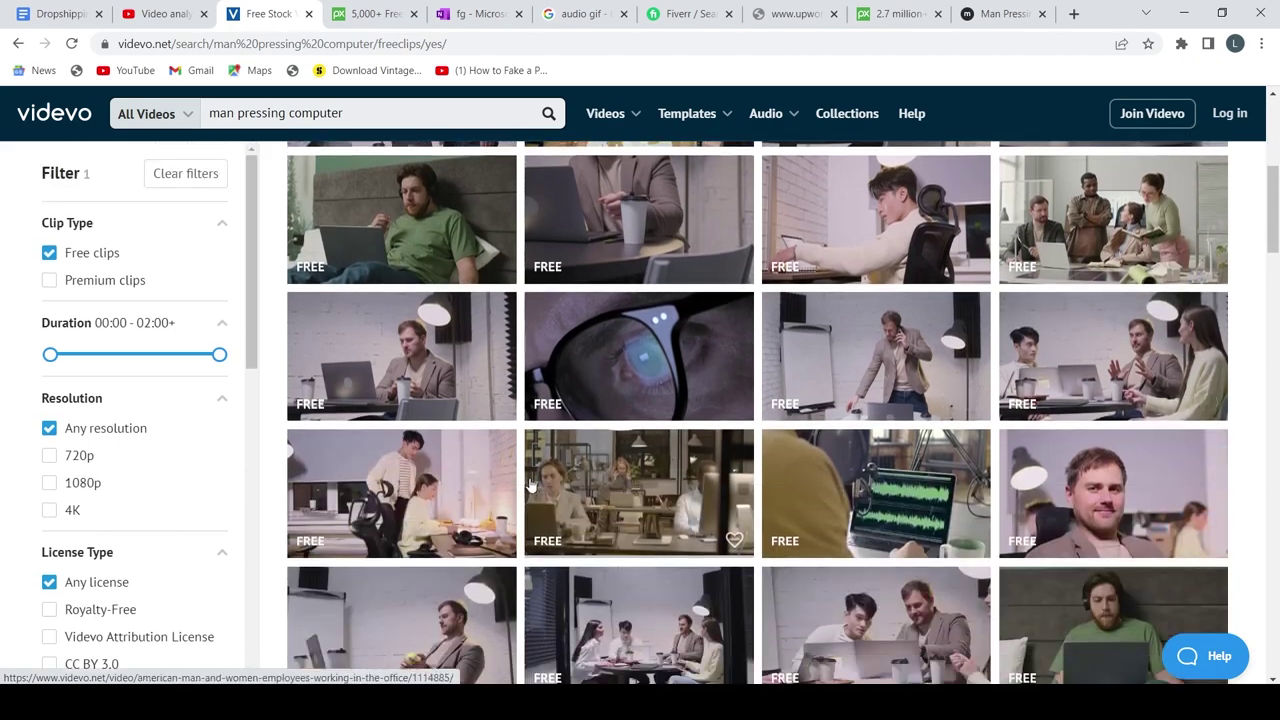
scroll(450, 470, up, 2)
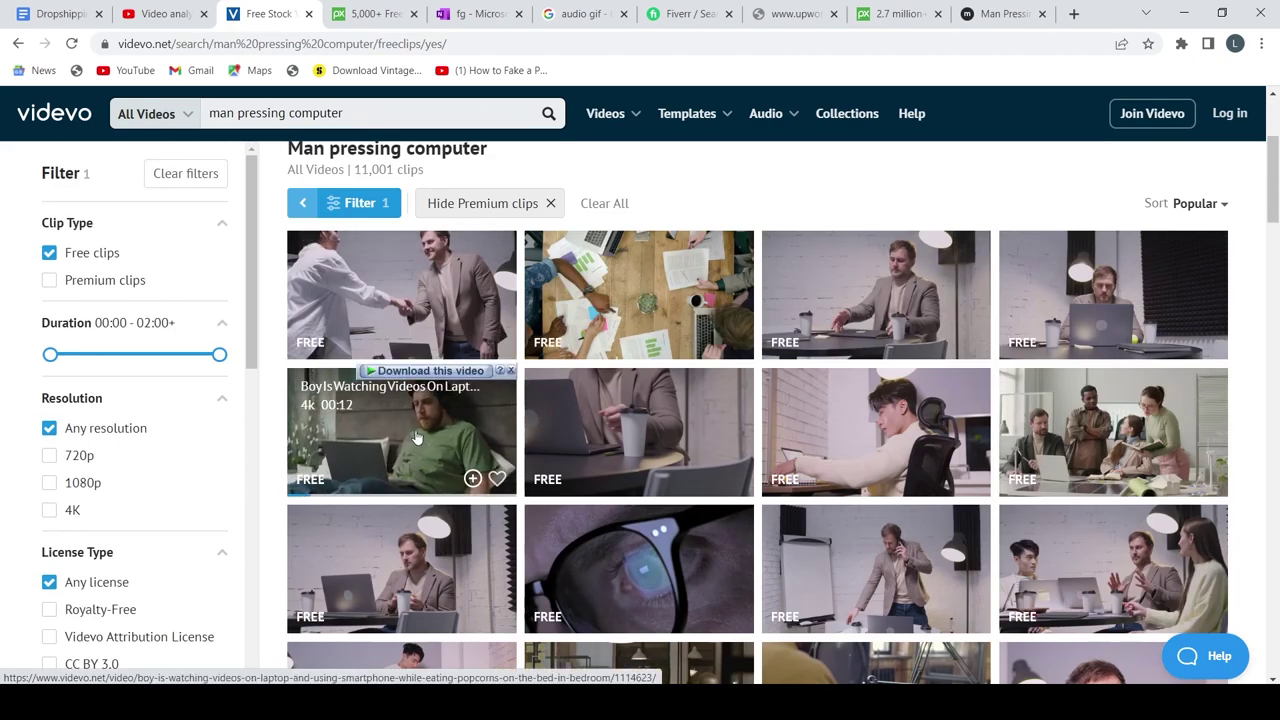
click(416, 436)
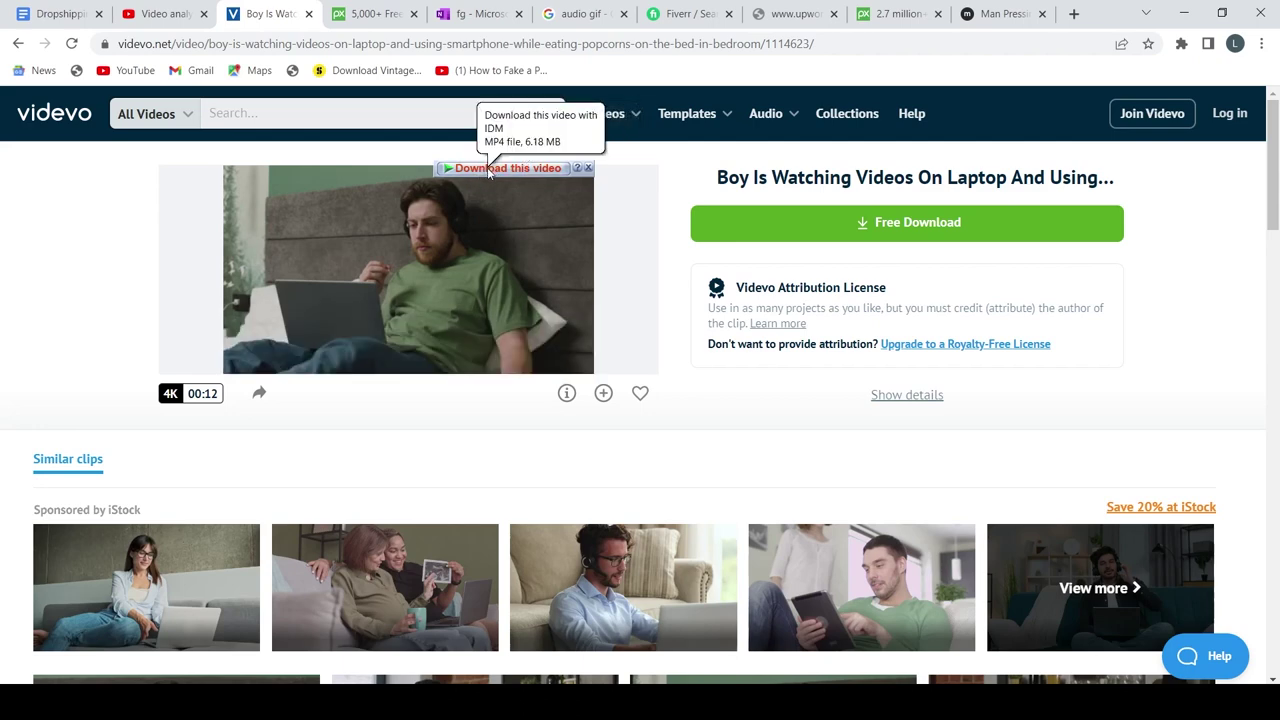
mouse_move(446, 238)
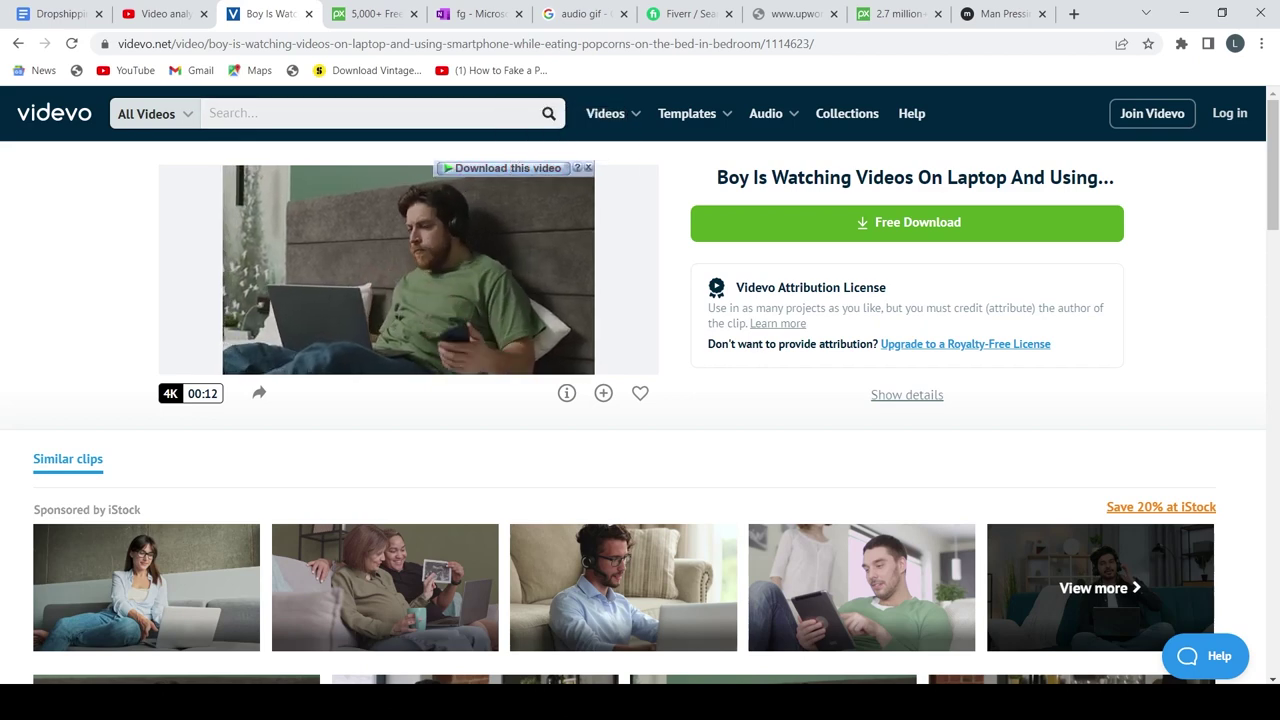
Switch to Premiere Pro, play Sequence 01 from just after the Subscribe overlay, and park the playhead at 00:00:22:07.
key(alt+Tab)
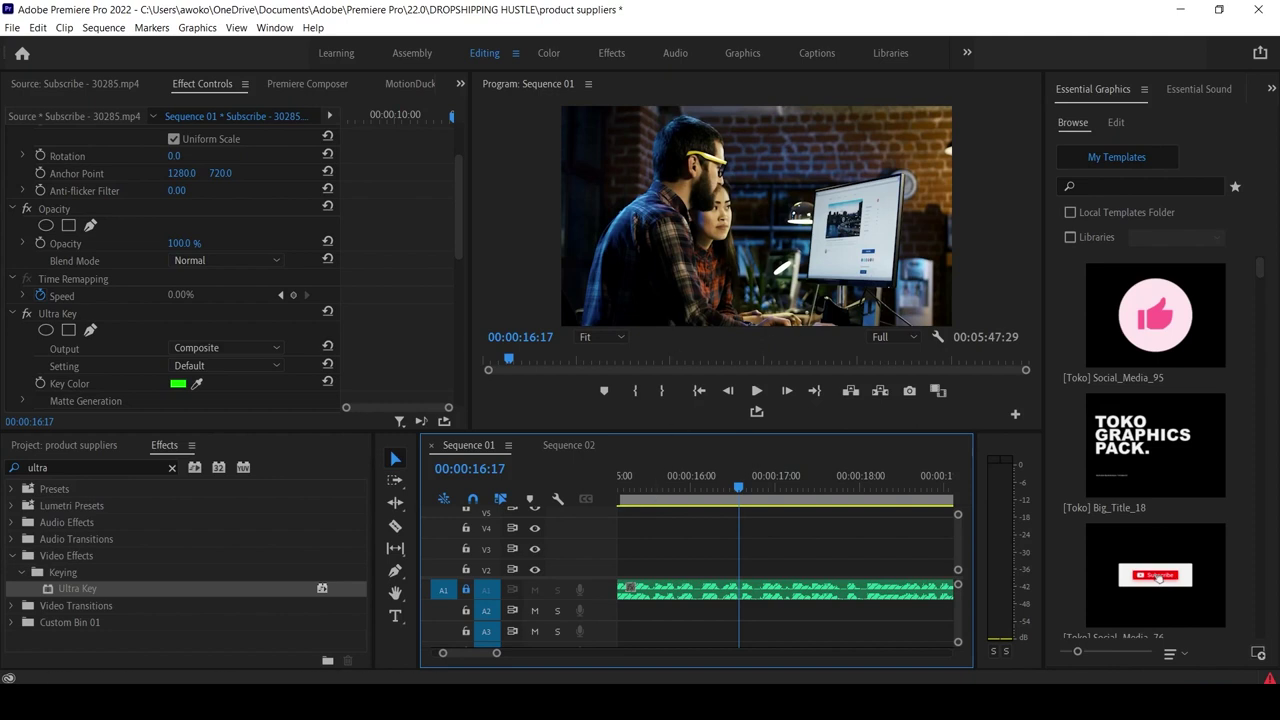
click(680, 487)
scroll(694, 526, up, 1)
scroll(680, 515, up, 2)
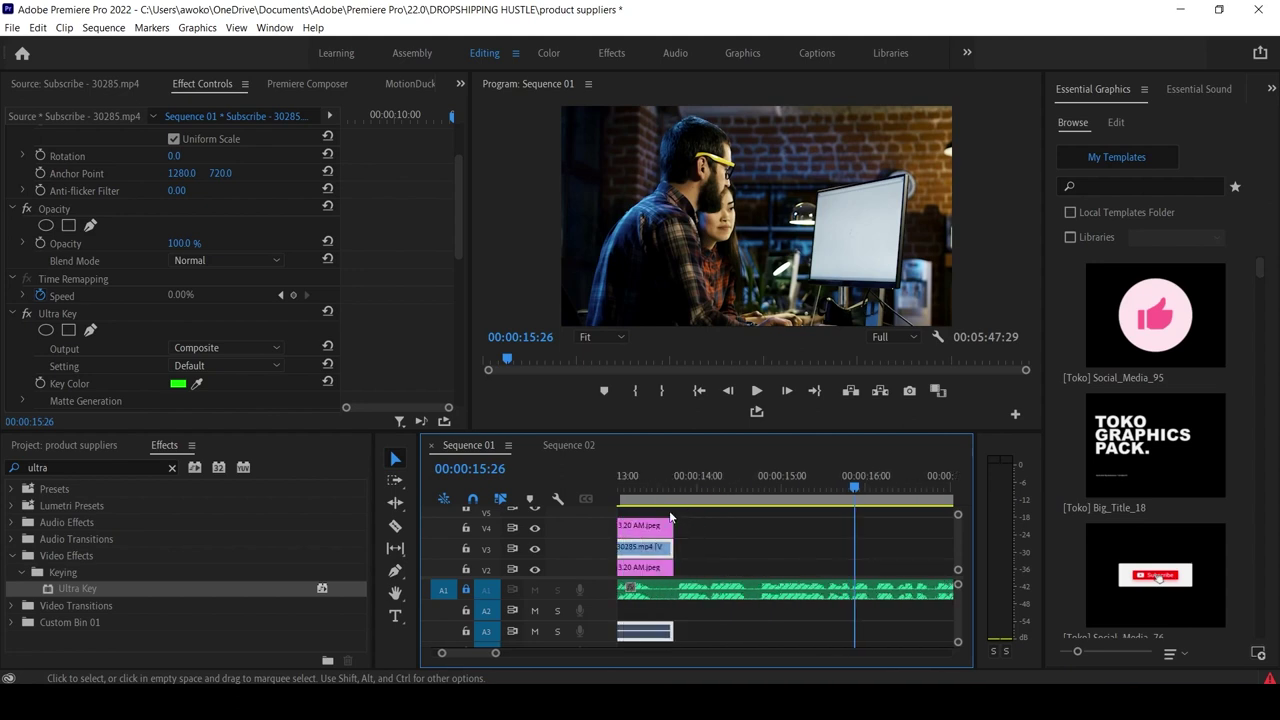
click(704, 467)
click(758, 391)
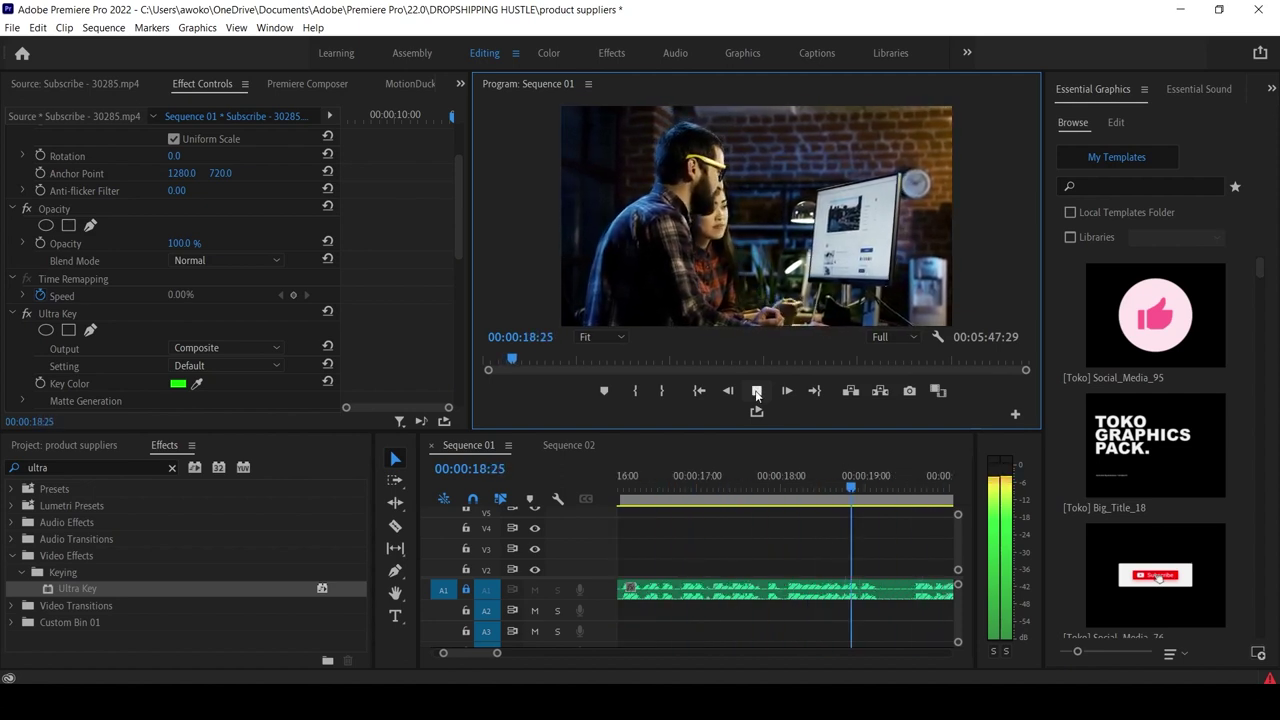
click(833, 485)
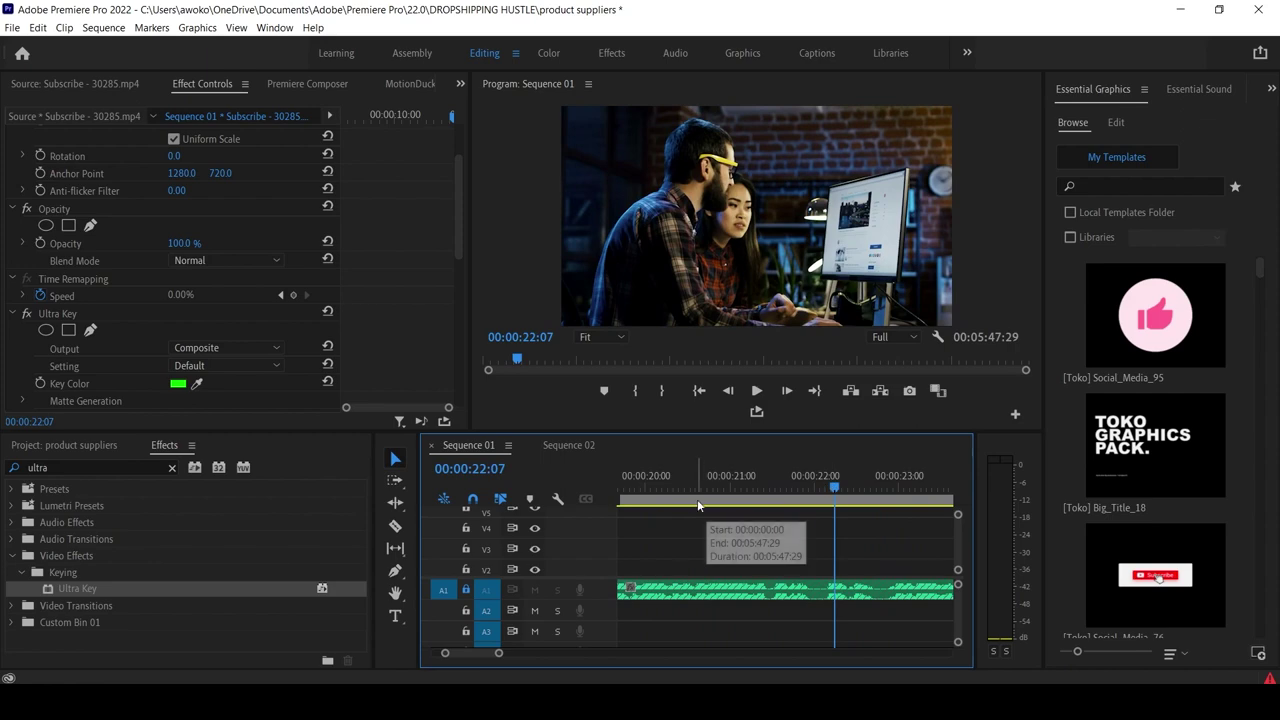
scroll(697, 499, up, 3)
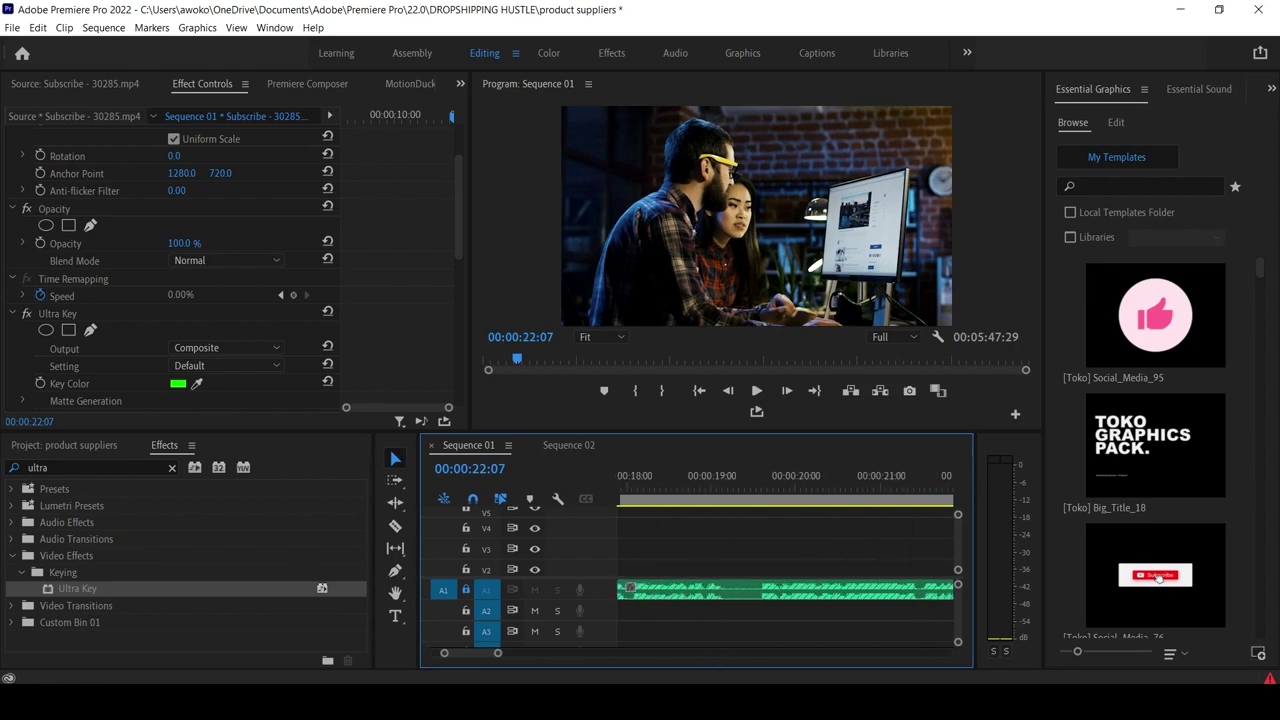
Switch back to the browser and replay the laptop clip's preview on Videvo, pausing at 0:10.
key(alt+Tab)
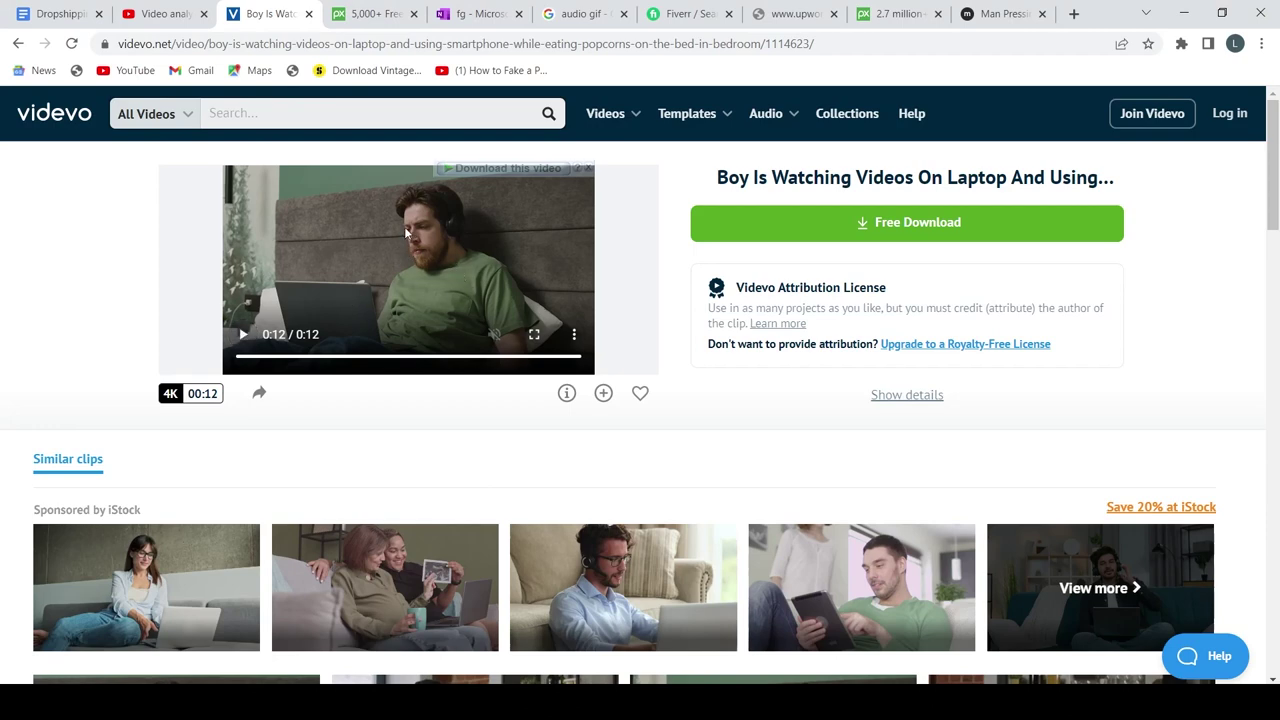
click(245, 334)
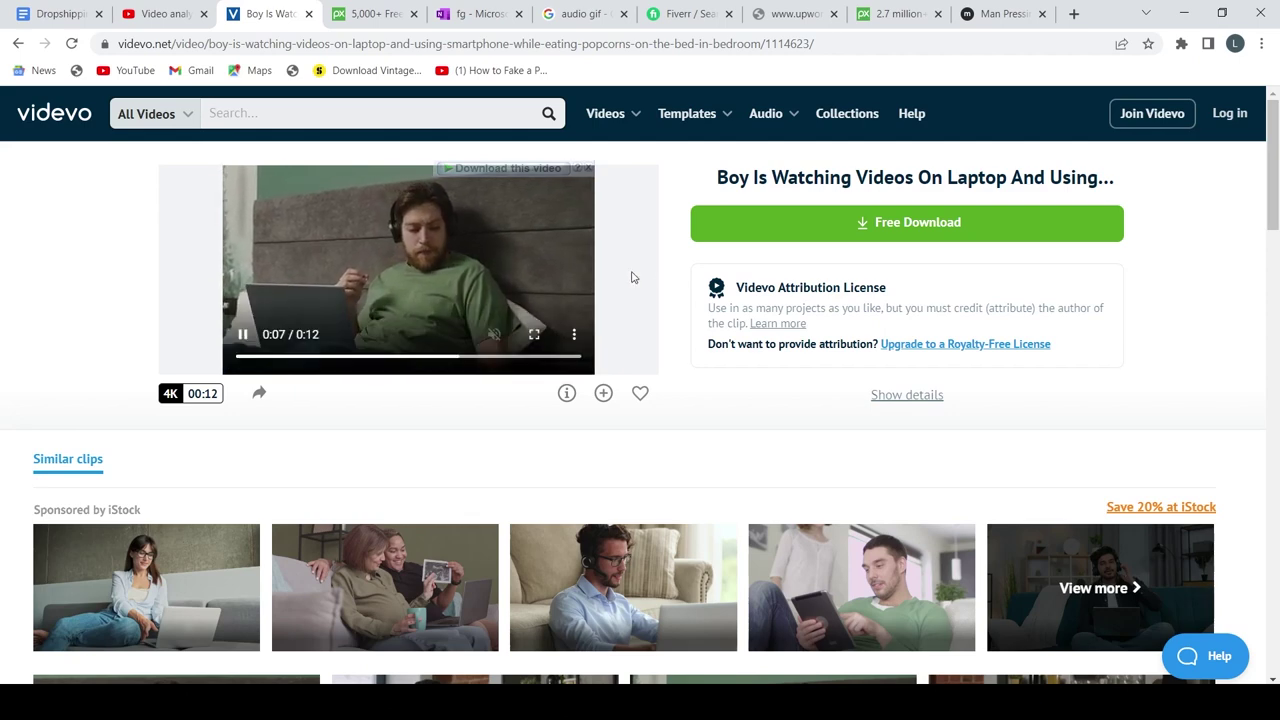
click(404, 270)
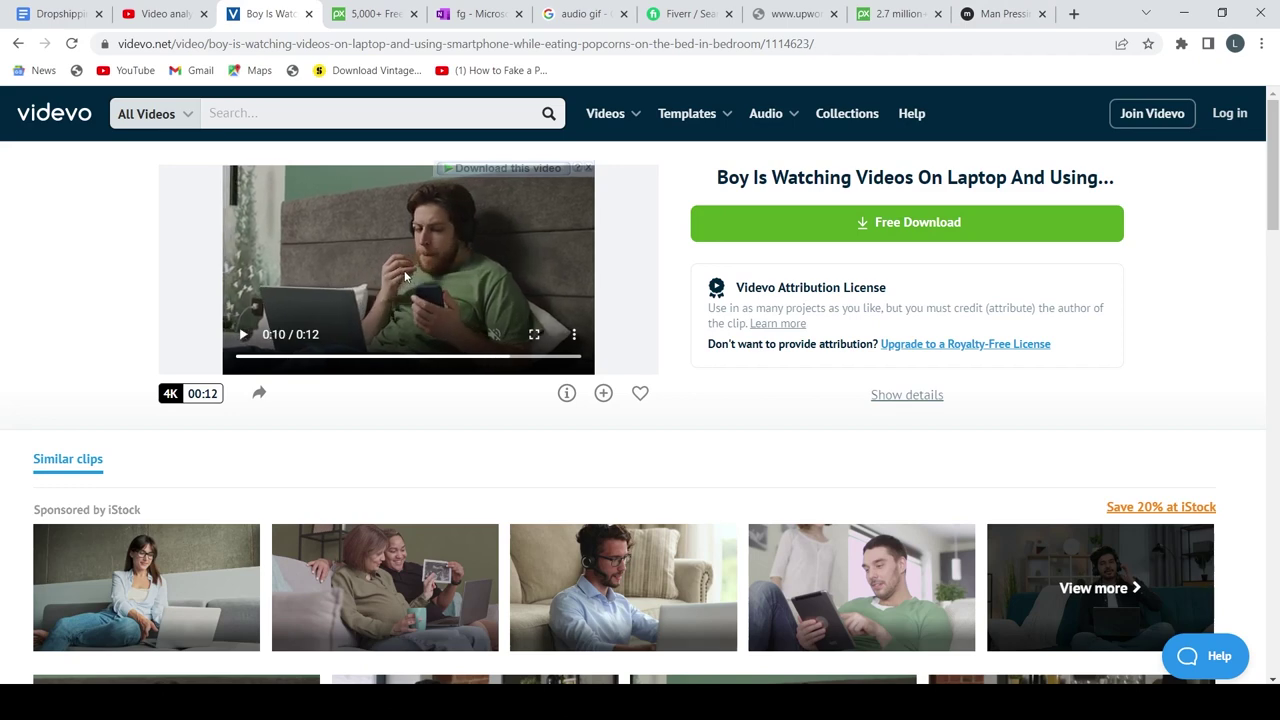
click(405, 272)
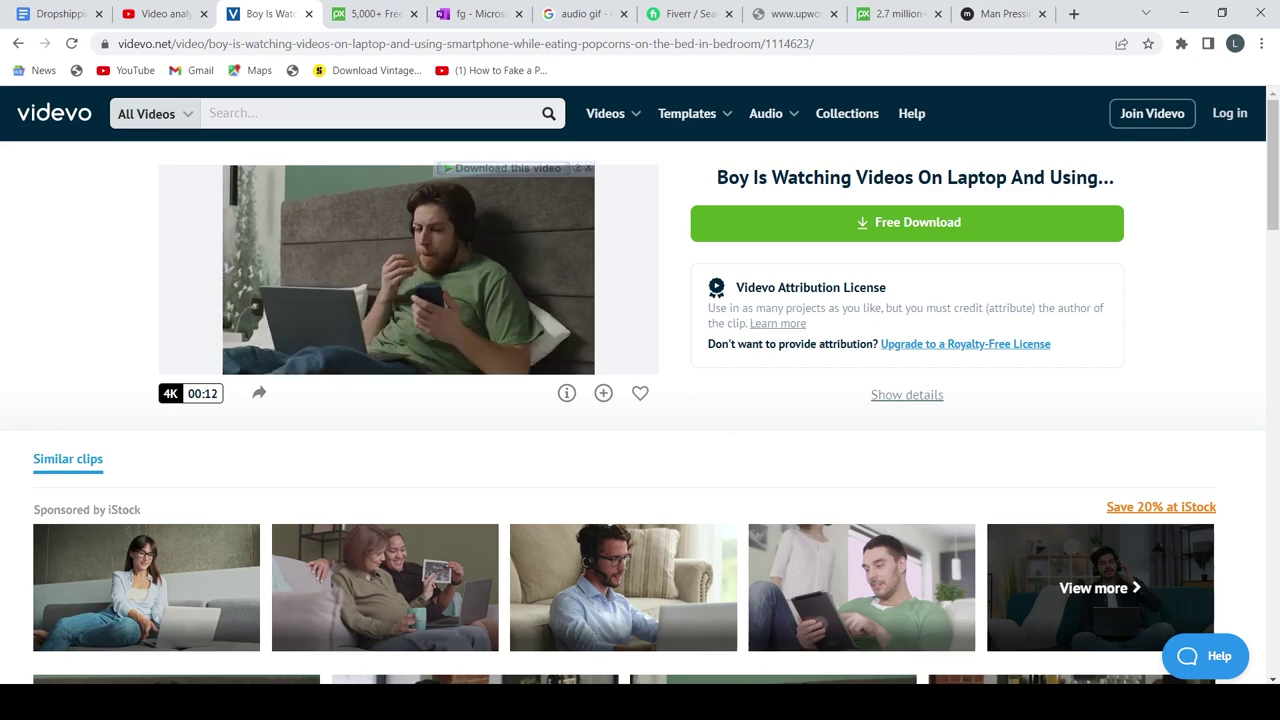
Return to Premiere Pro, play on into the Alibaba logo section, and replay it from 00:00:26:01 to 00:00:27:08.
key(alt+Tab)
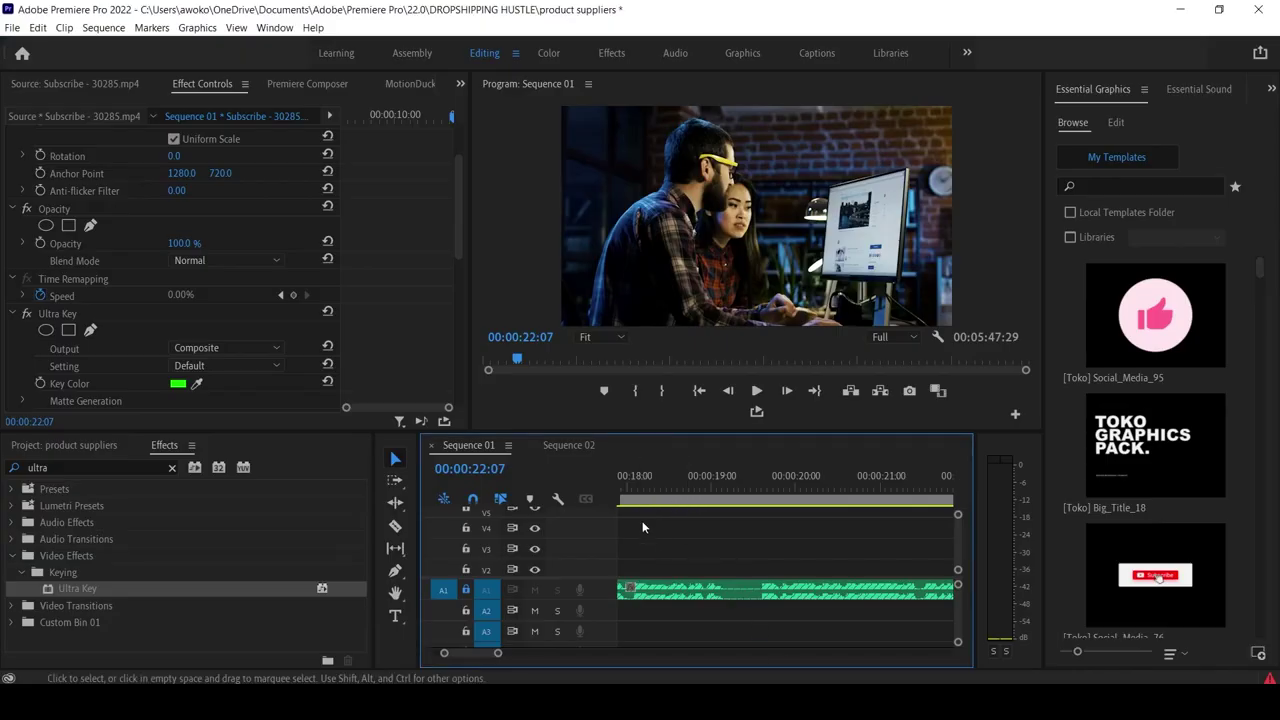
click(762, 392)
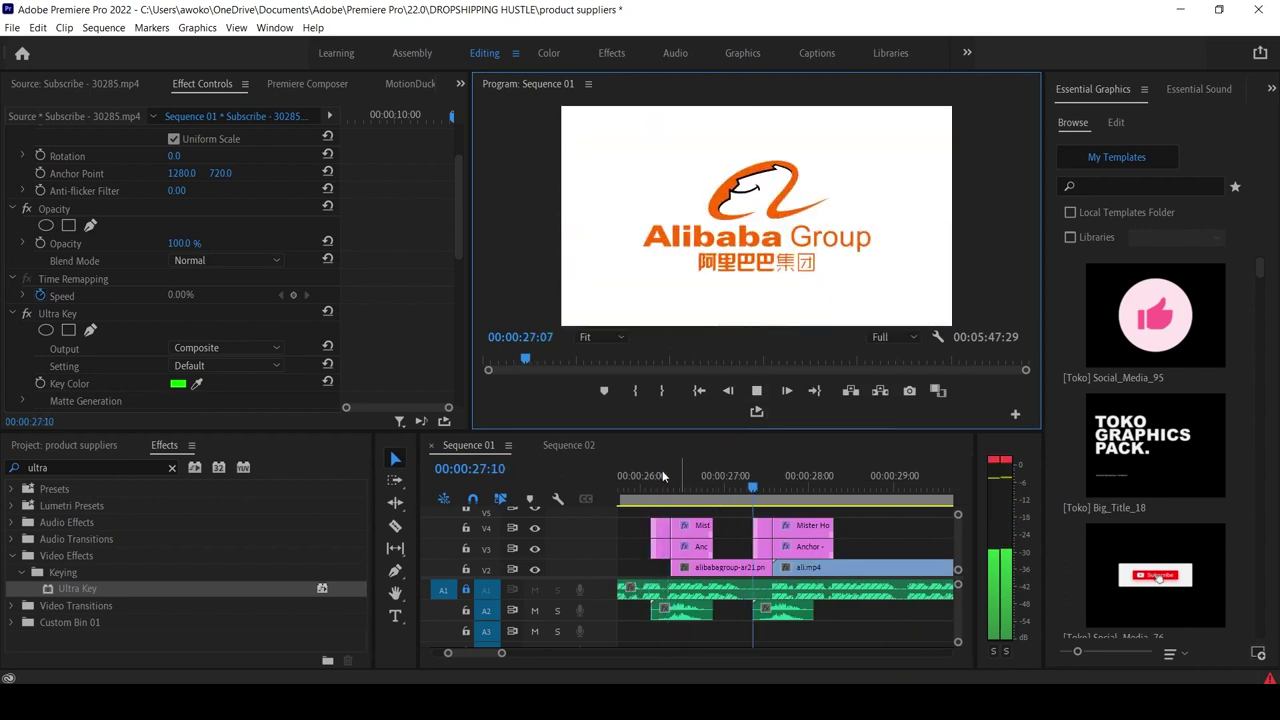
click(660, 474)
drag(660, 474, 638, 480)
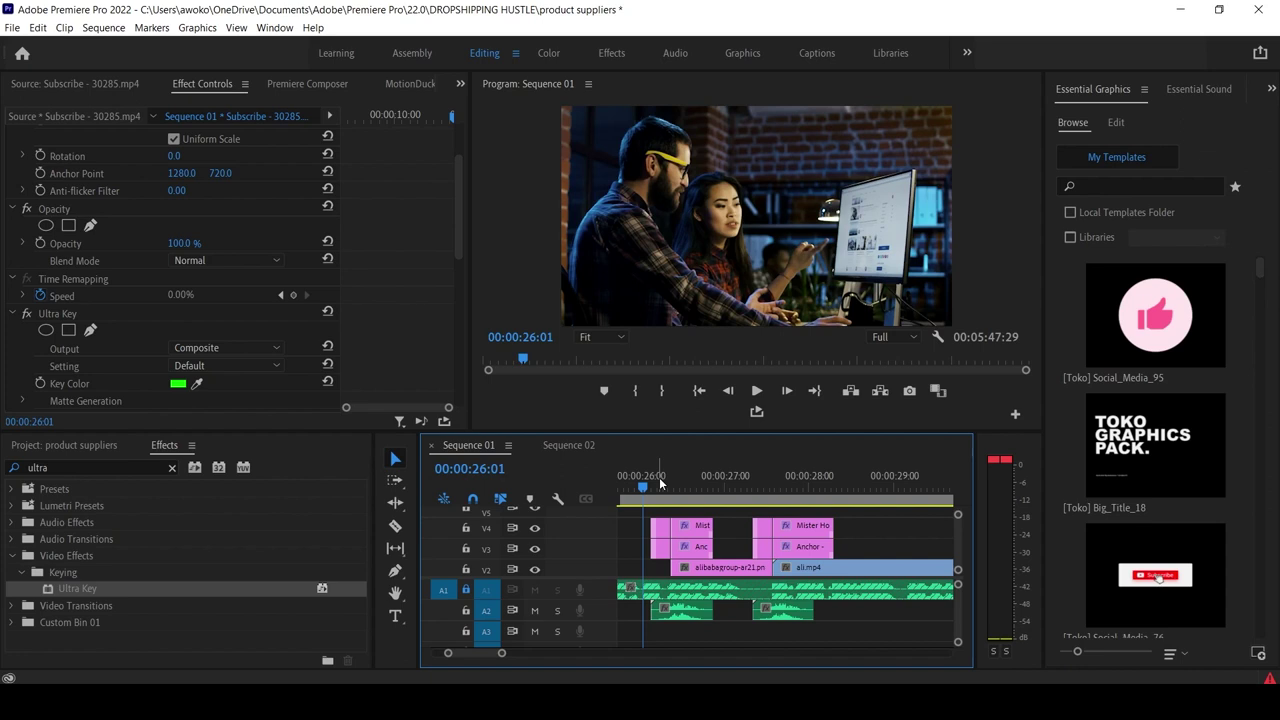
click(756, 395)
click(756, 392)
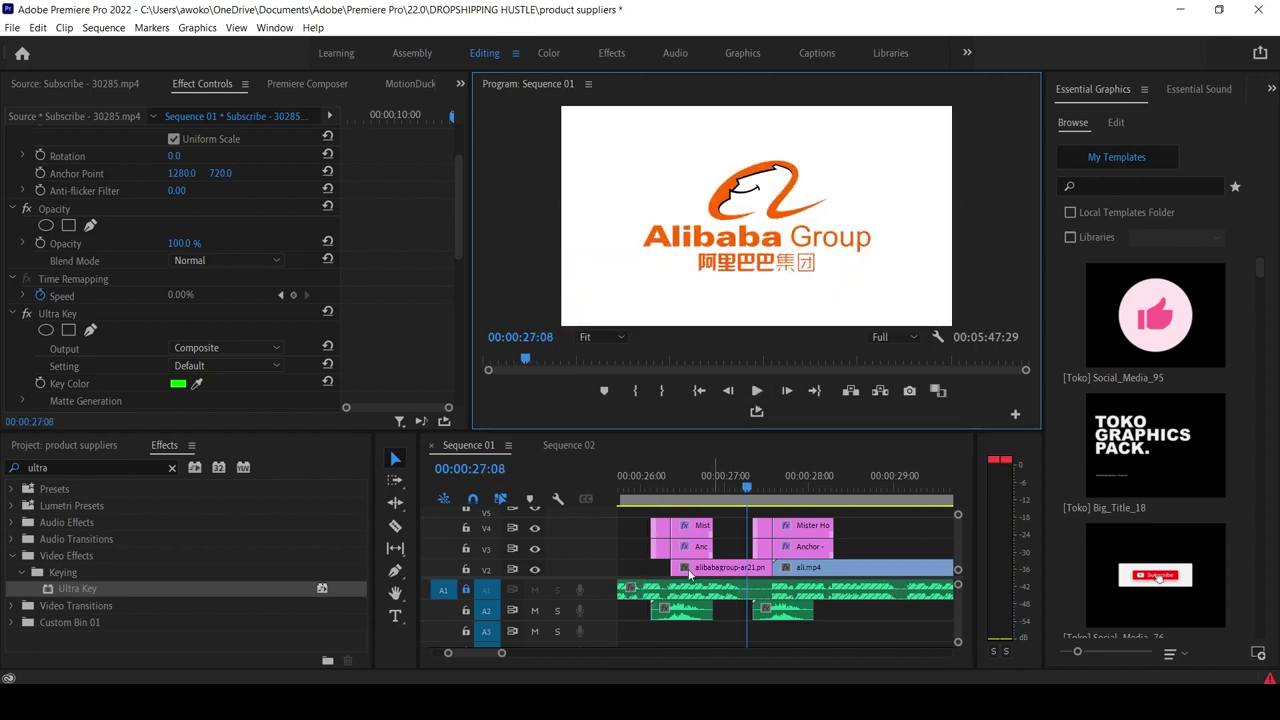
Inspect the alibabagroup-ar21.png clip on V2 and, with the playhead at 00:00:26:04, the edit options at the Color Matte's start on V1.
click(641, 482)
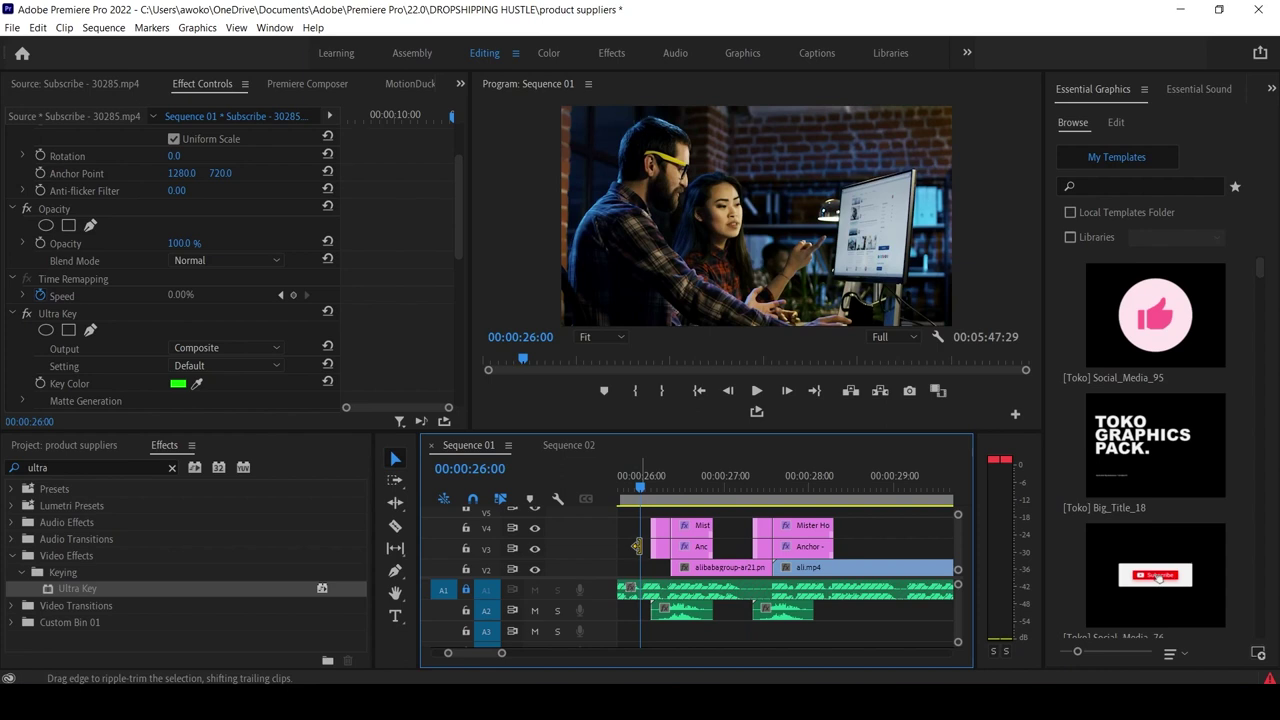
scroll(639, 550, down, 2)
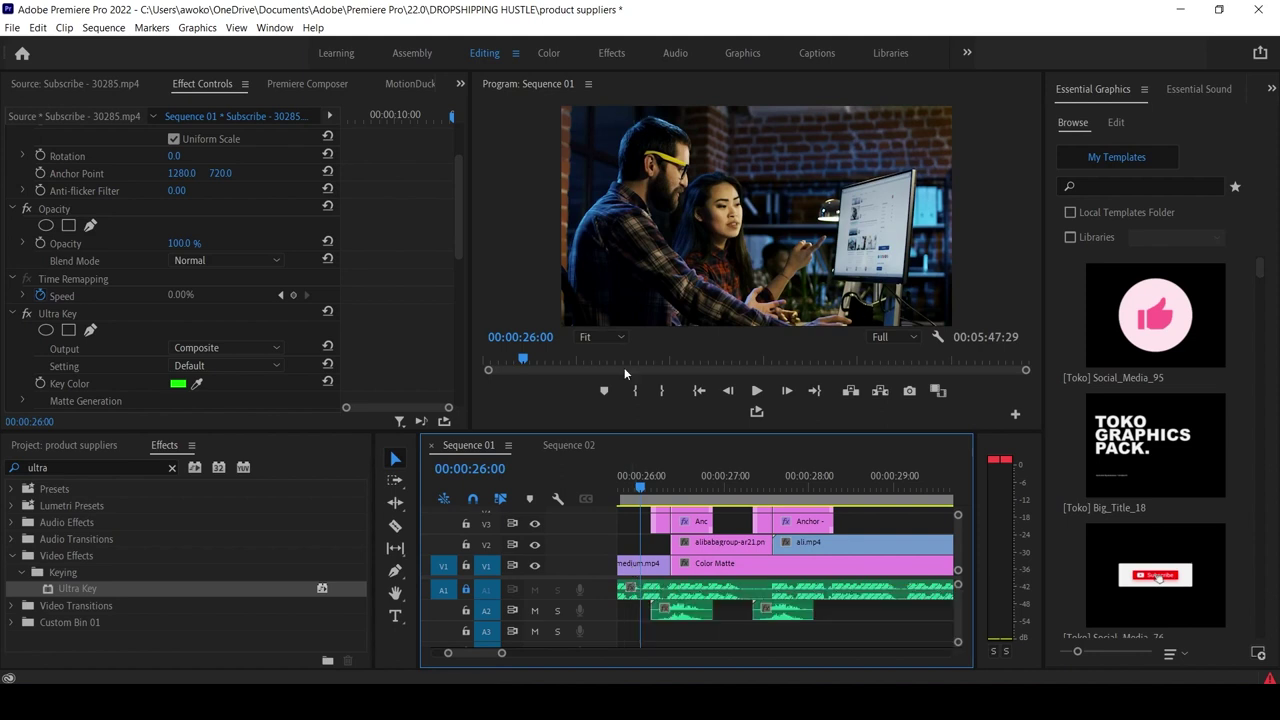
click(686, 488)
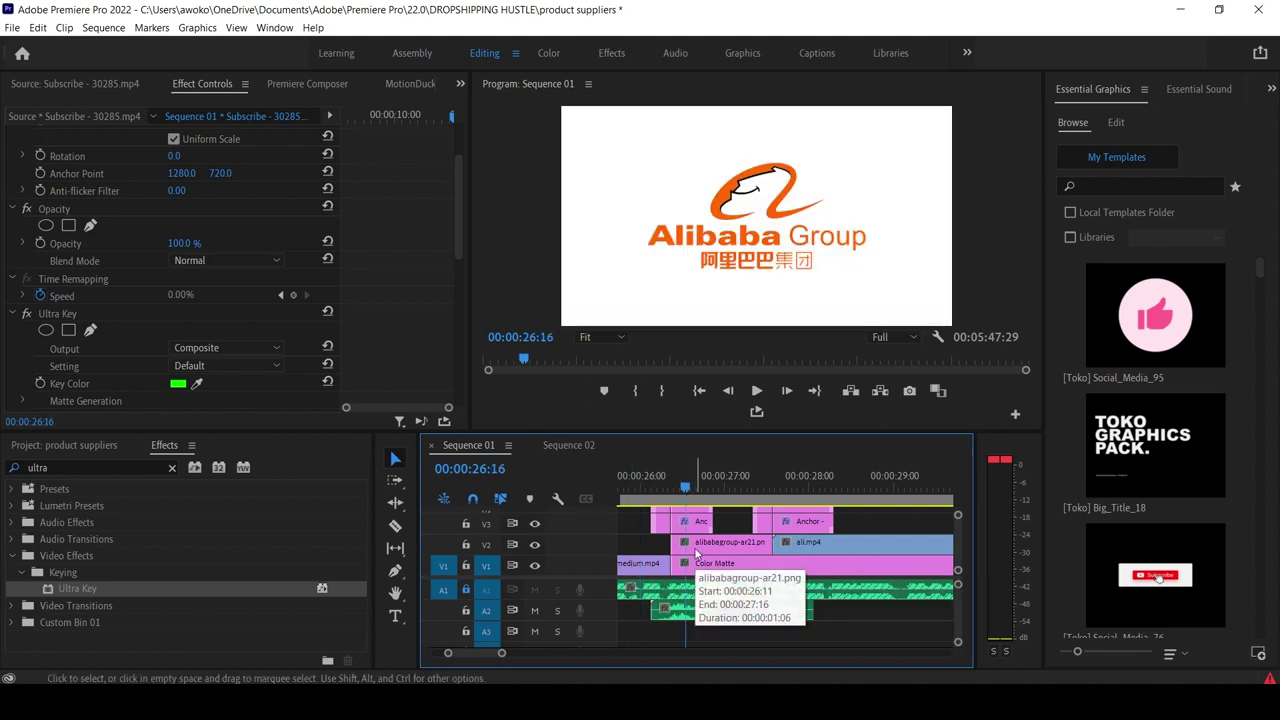
click(700, 548)
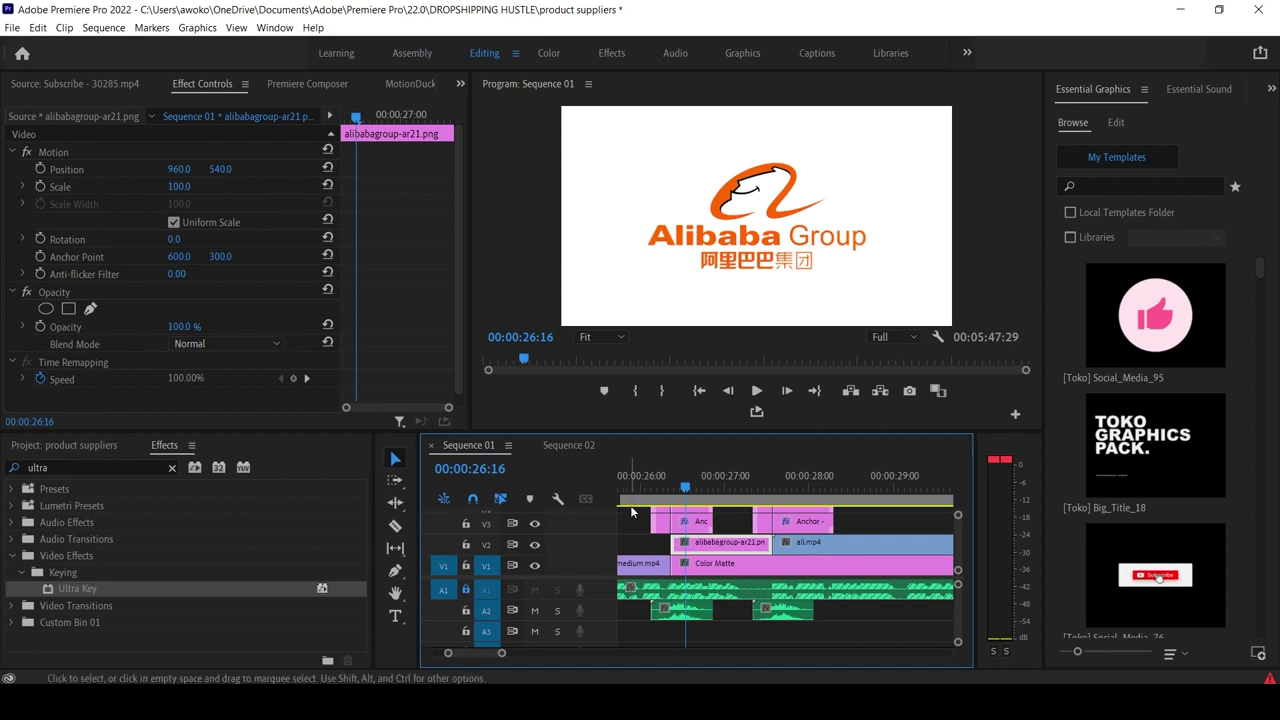
mouse_move(648, 490)
mouse_down()
mouse_move(710, 500)
mouse_move(654, 504)
mouse_up()
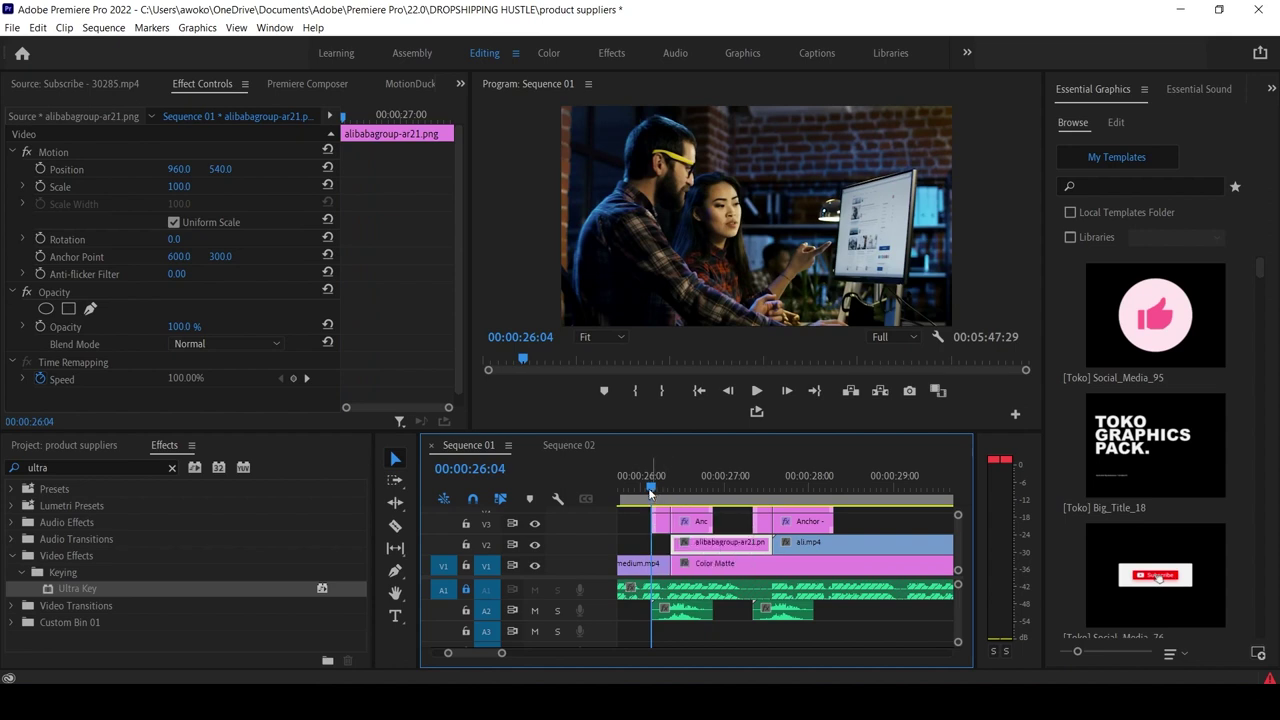
right_click(670, 564)
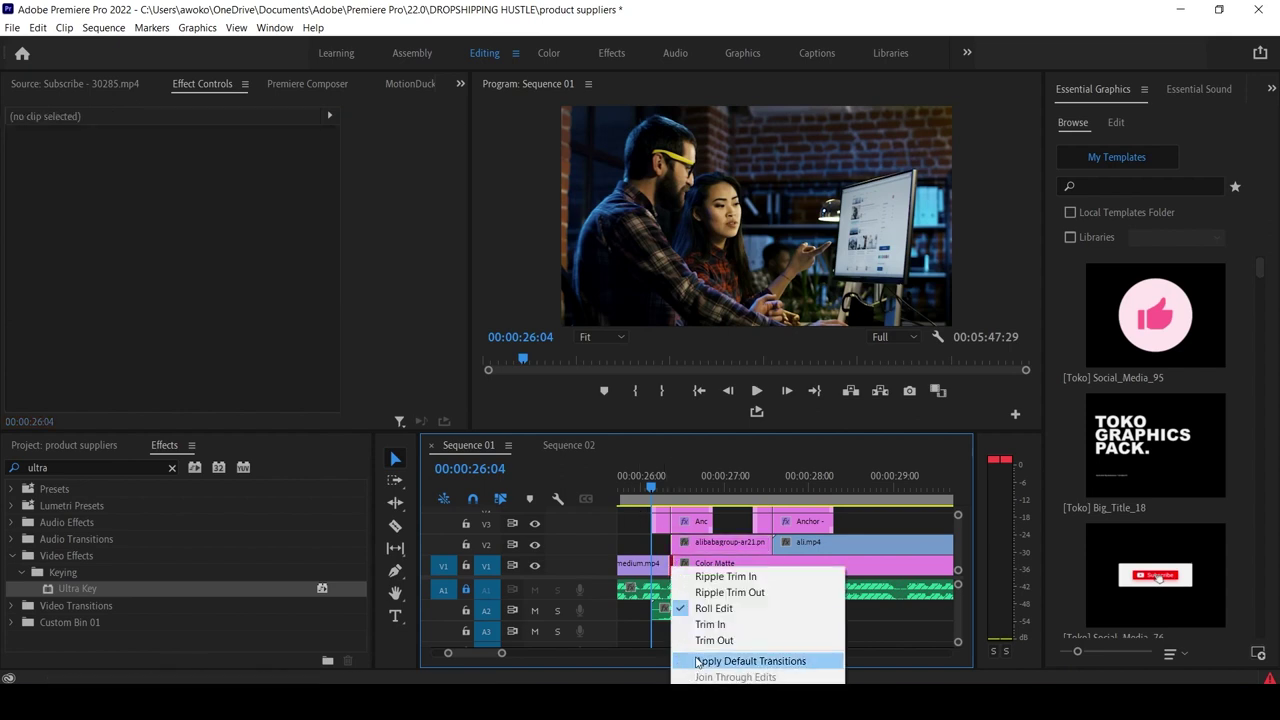
click(638, 542)
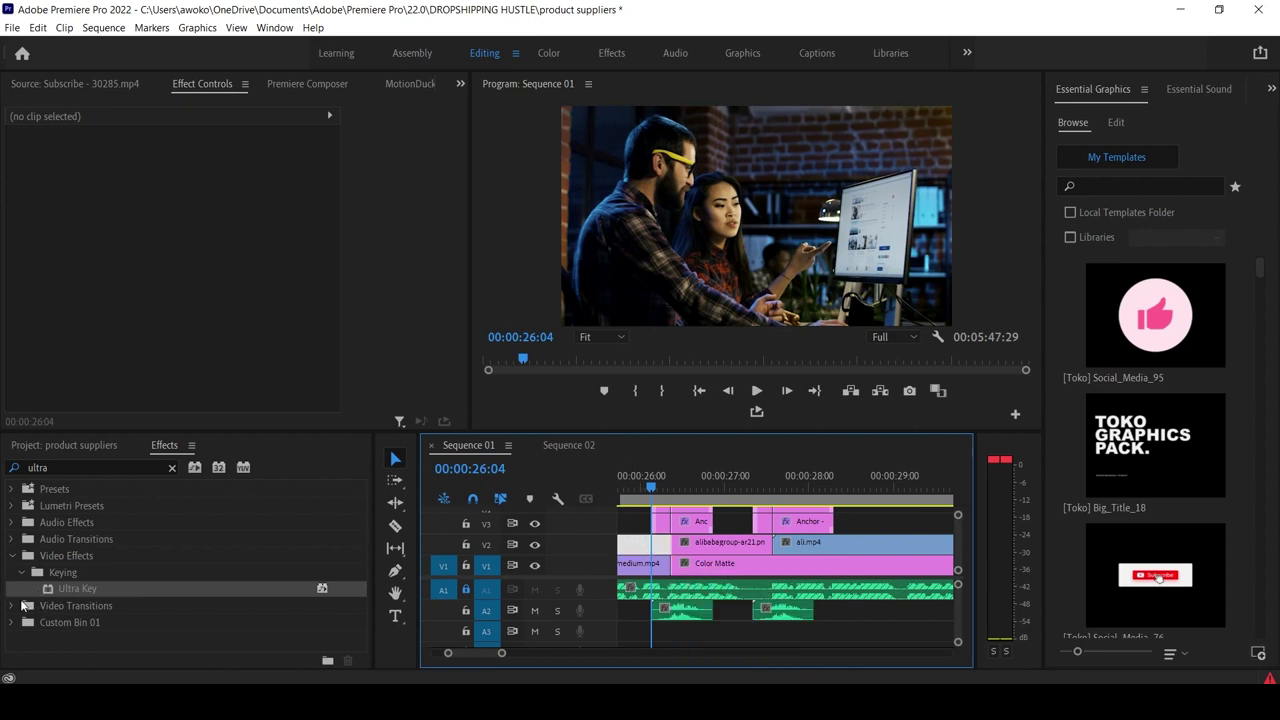
Clear the effects search, expand the Dissolve video transitions, and try to apply Cross Dissolve at the start of the Alibaba logo section.
click(21, 606)
click(54, 609)
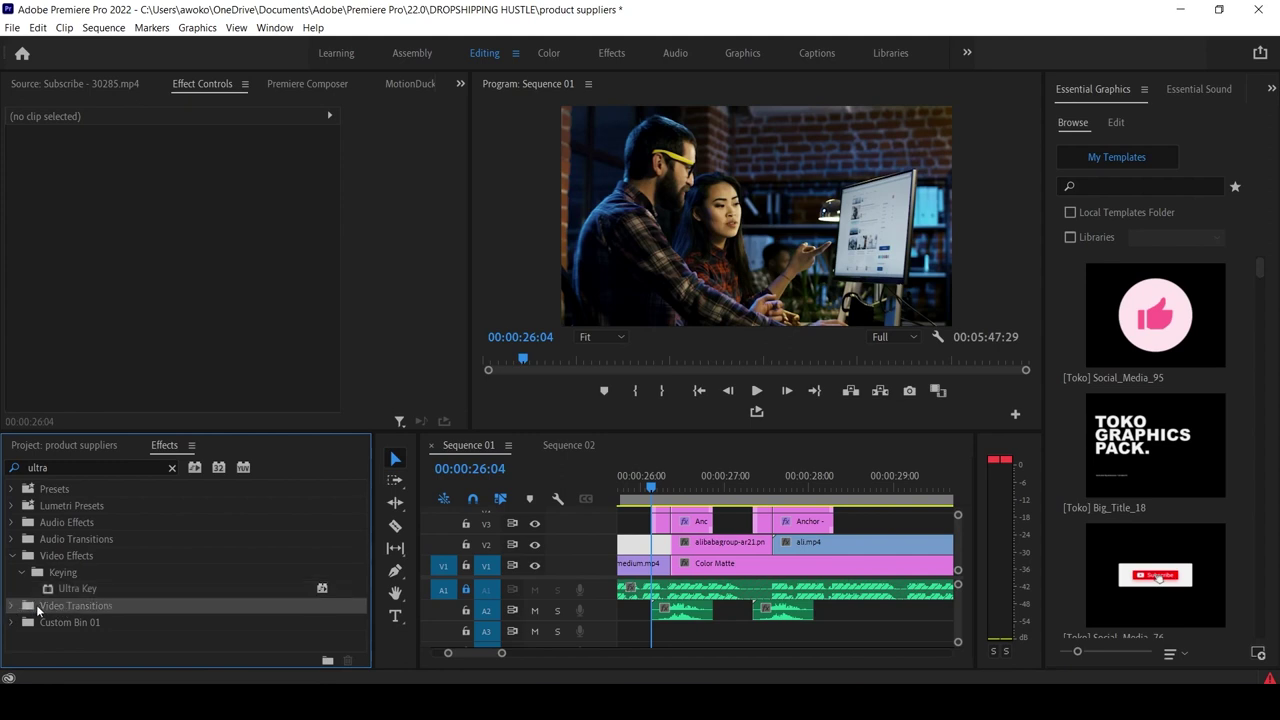
click(82, 447)
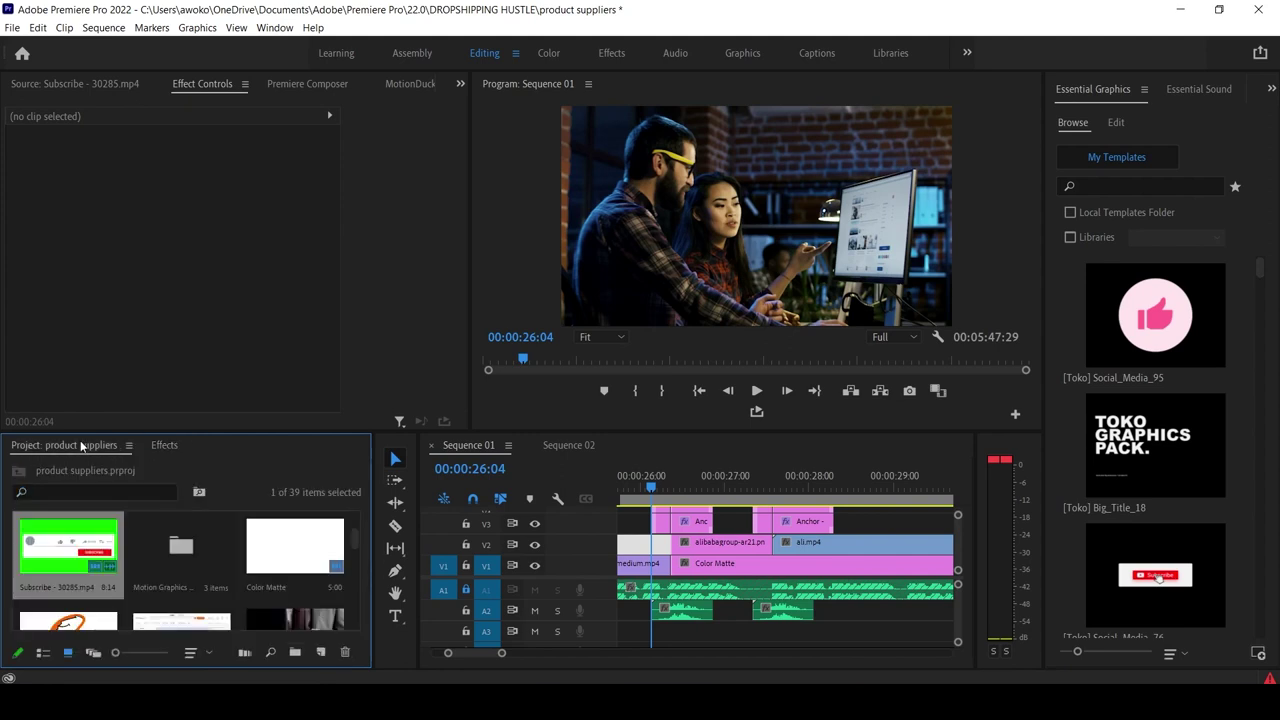
click(168, 447)
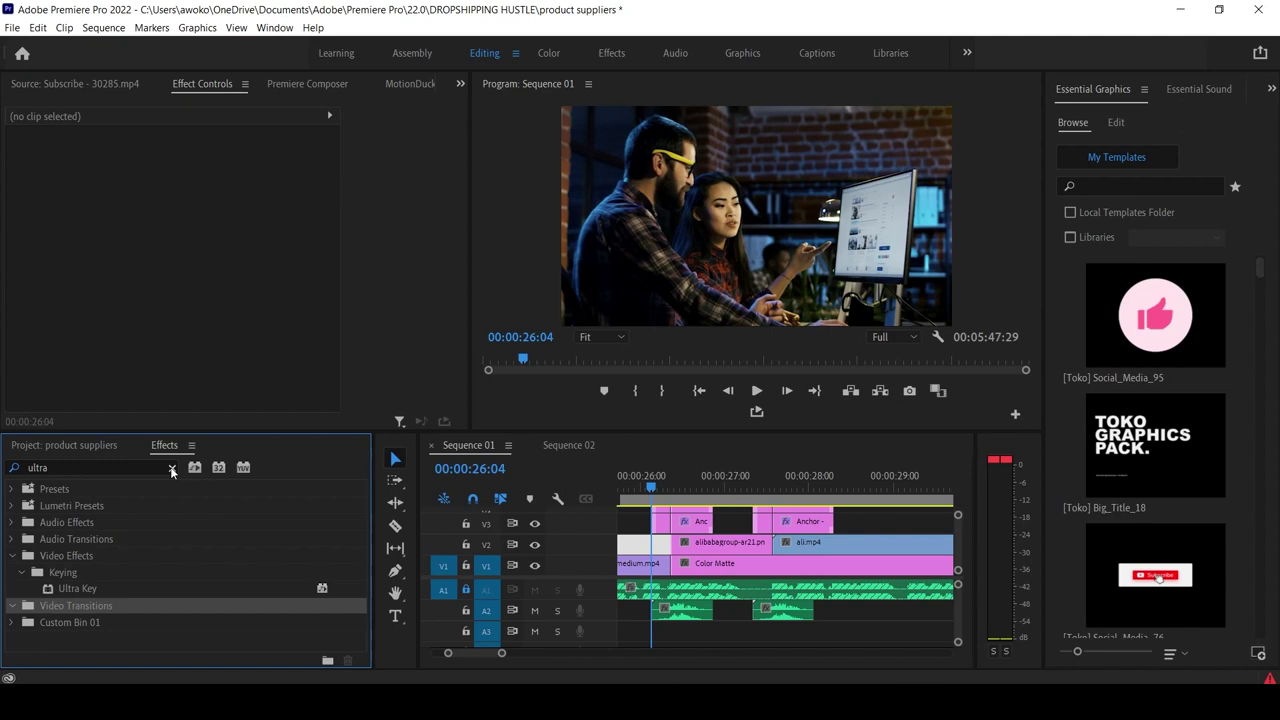
click(172, 470)
click(13, 573)
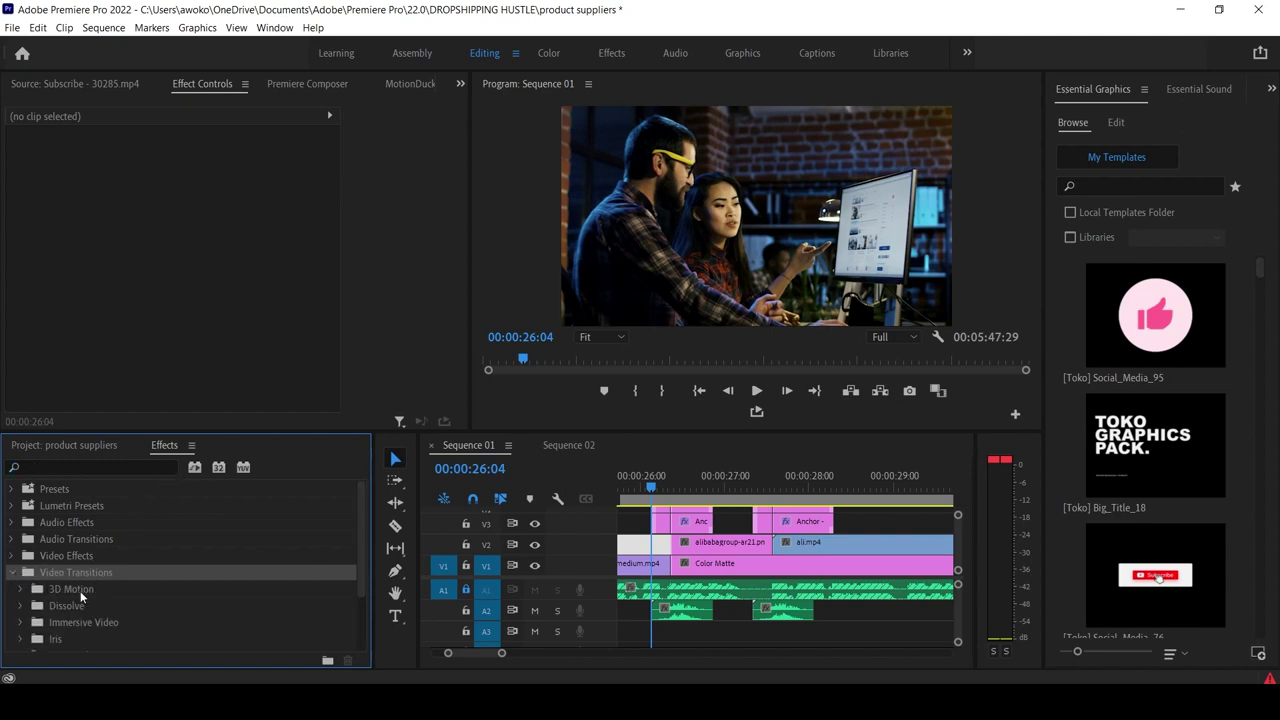
click(21, 606)
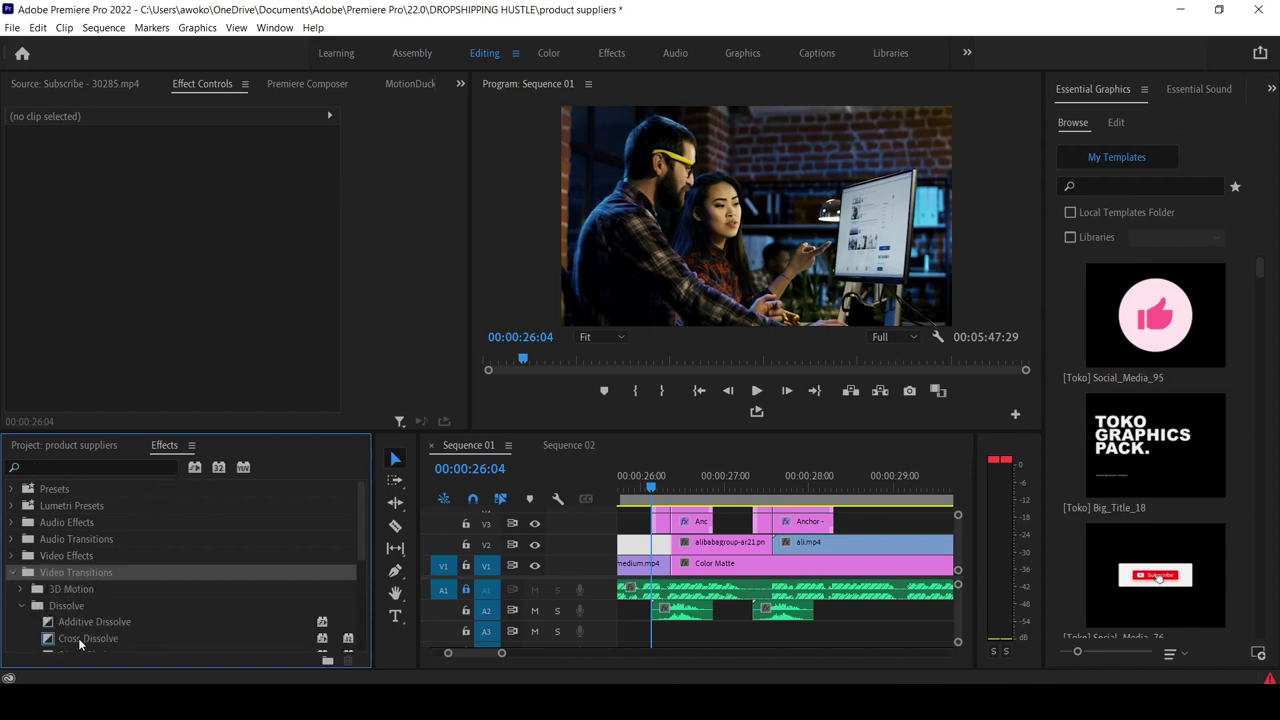
drag(80, 644, 671, 525)
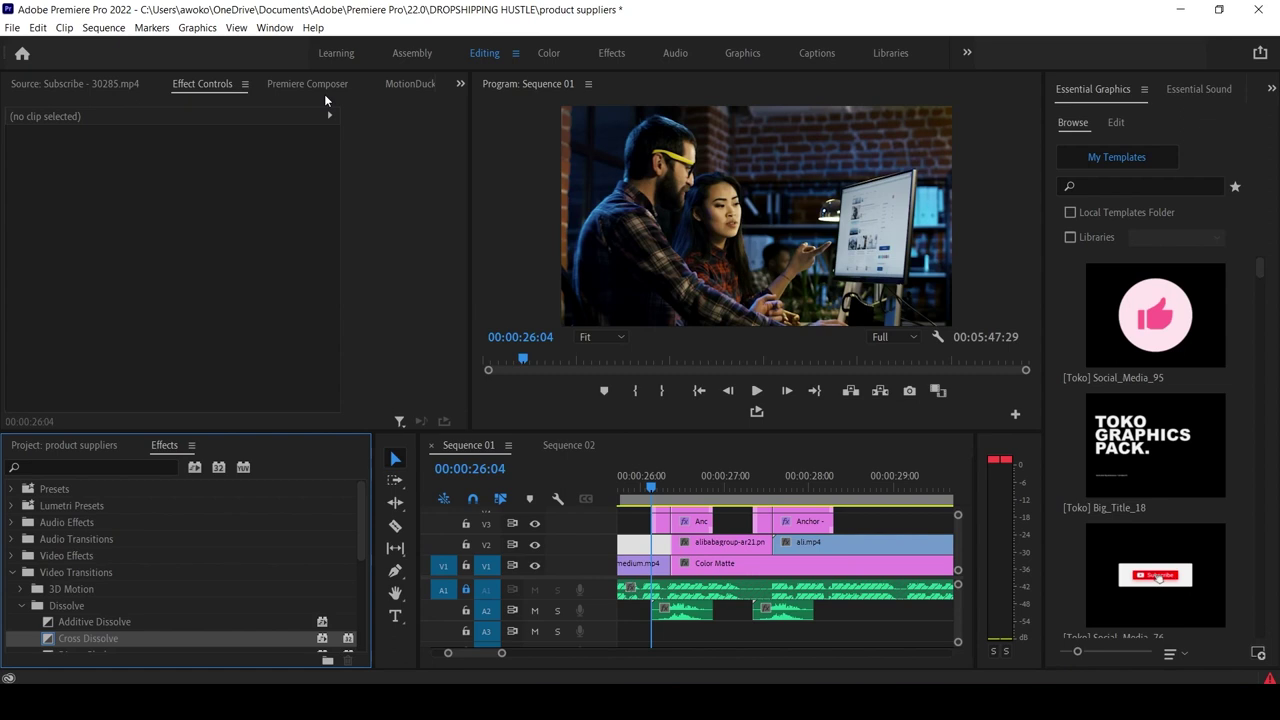
Browse the Starter Pack transitions in Premiere Composer, such as Pan, Zoom Out, Zoom In, Rotate and Light Leak.
click(302, 84)
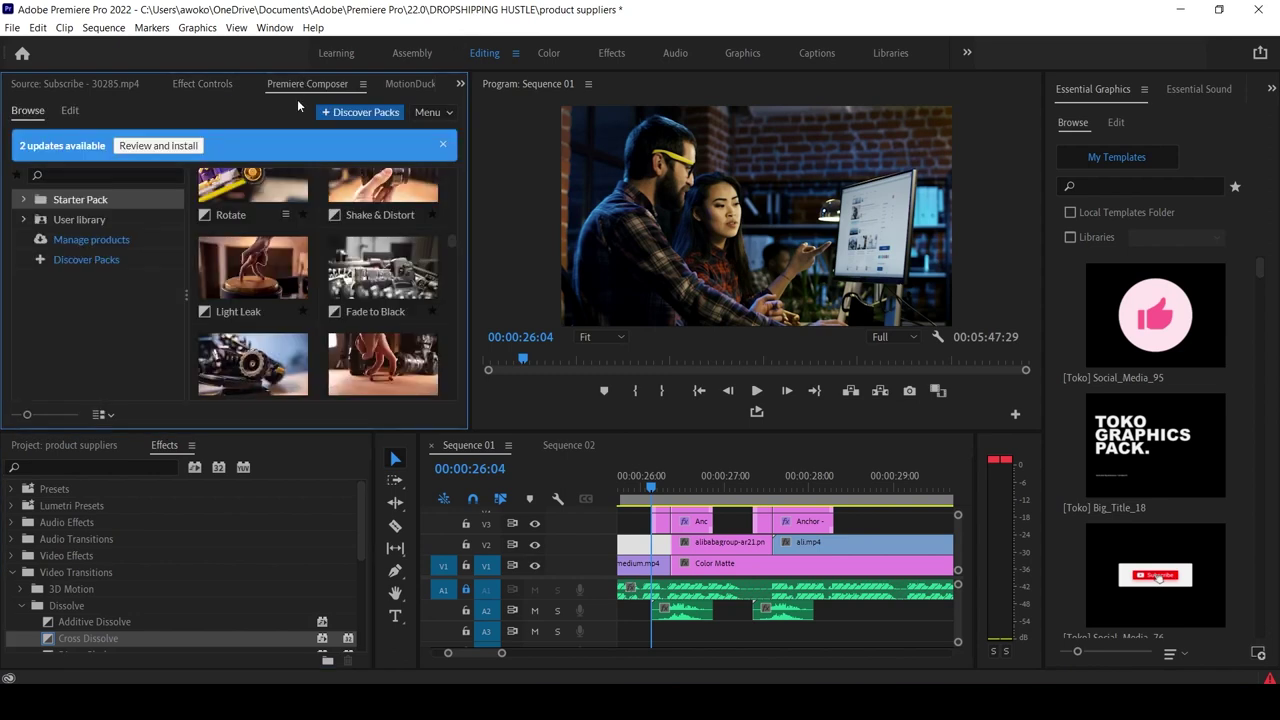
scroll(391, 256, up, 2)
scroll(390, 254, up, 3)
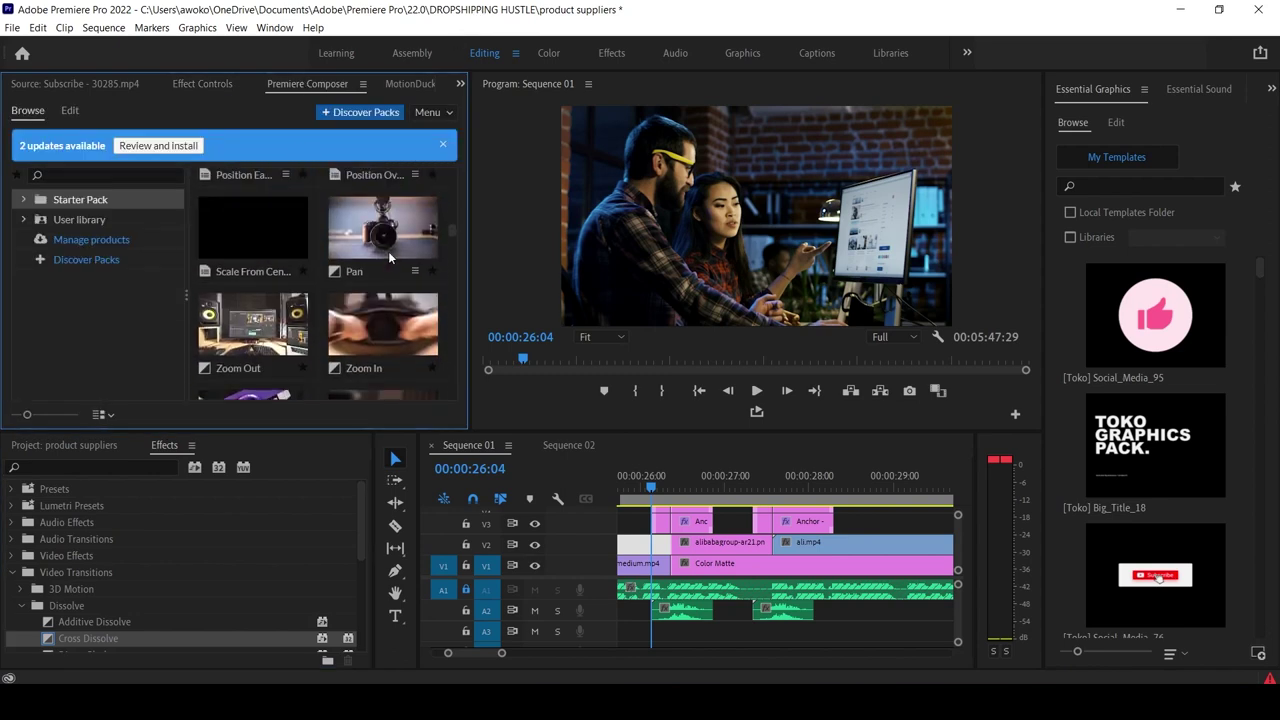
scroll(379, 260, down, 4)
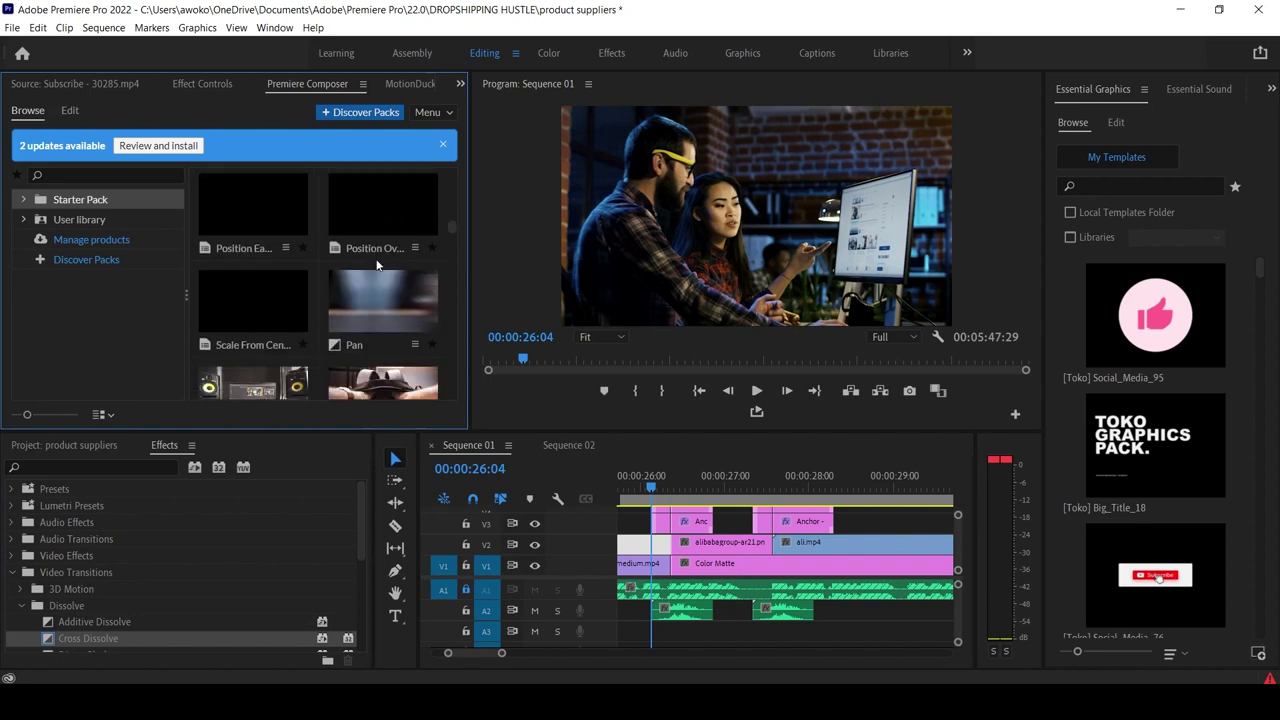
scroll(312, 272, down, 5)
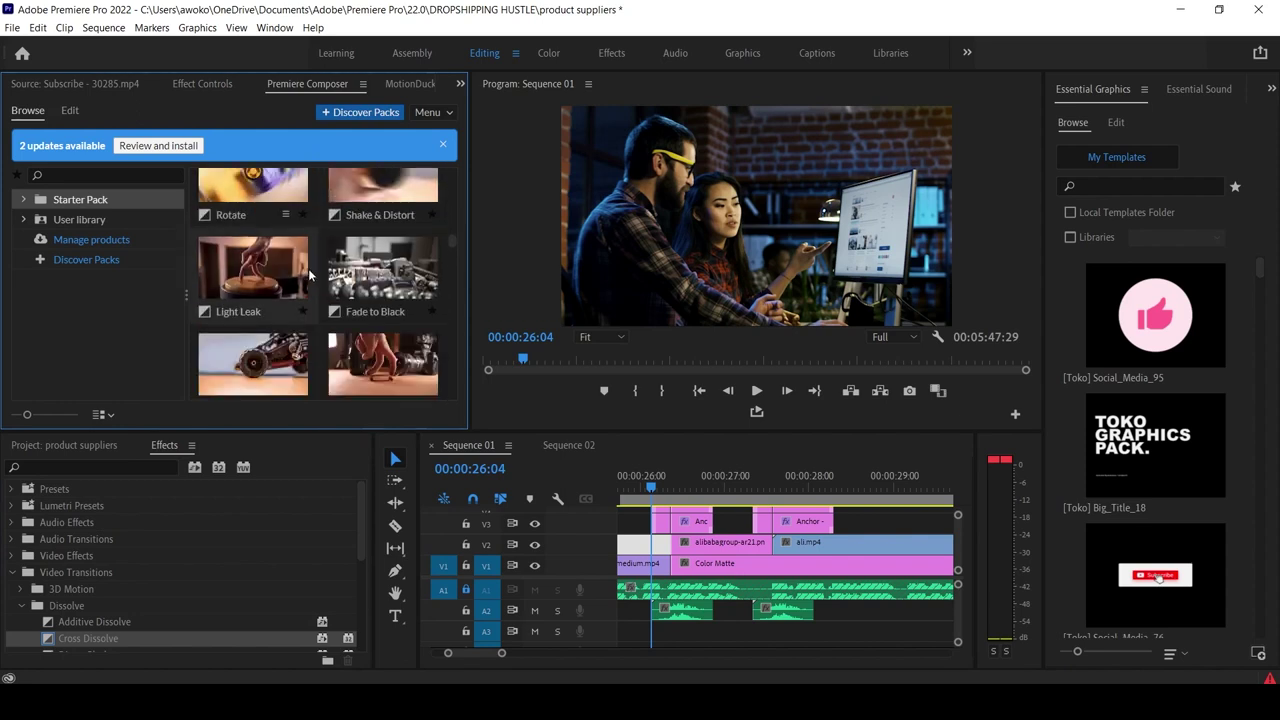
scroll(318, 267, up, 4)
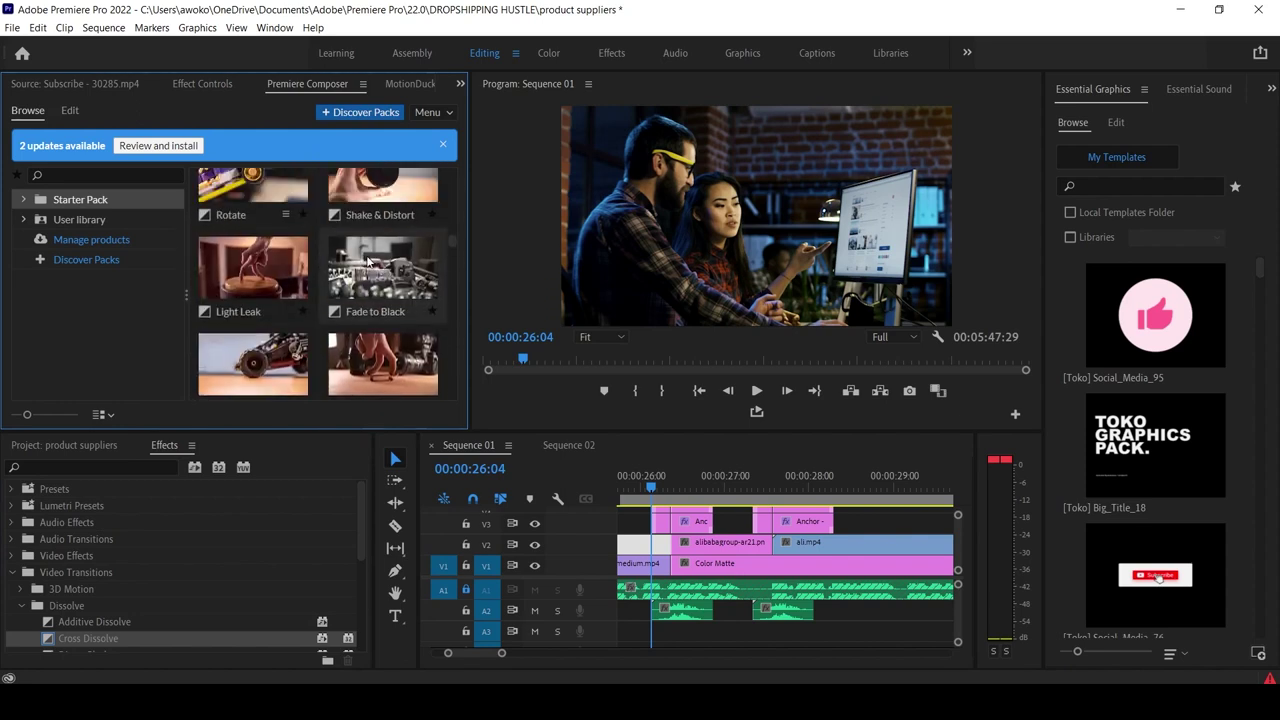
scroll(377, 258, up, 3)
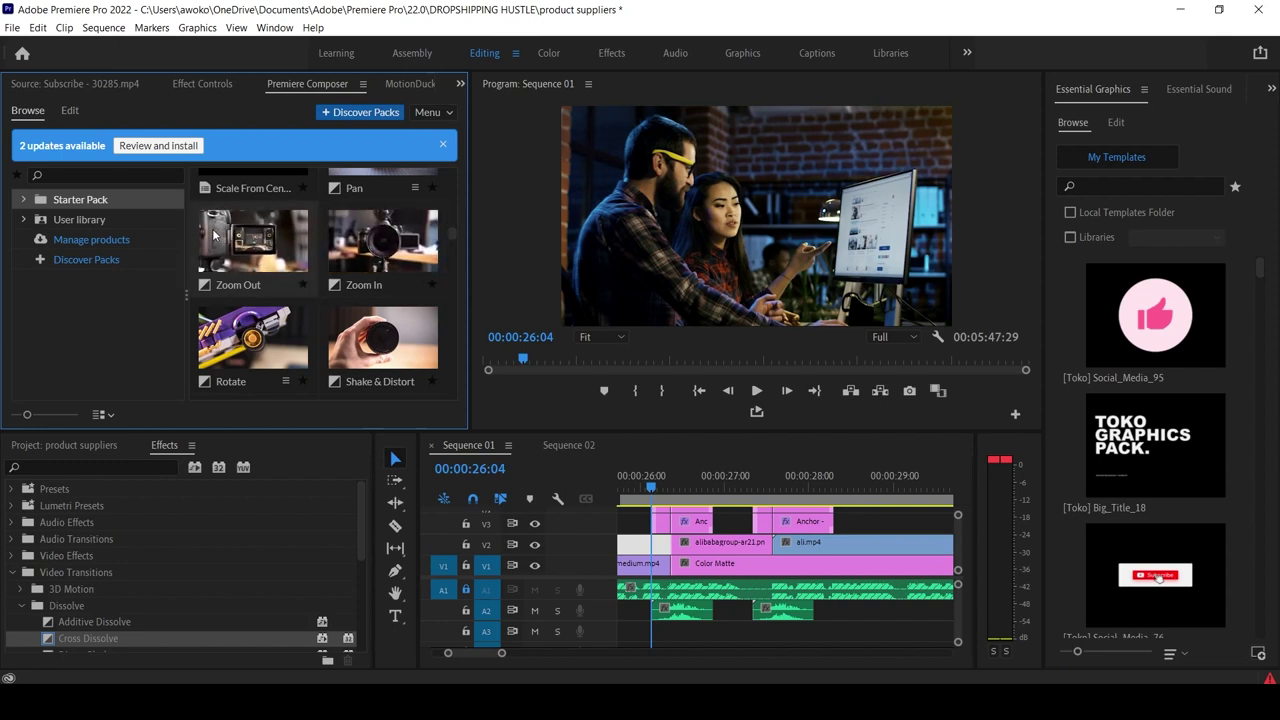
Scrub through the Alibaba logo section to 00:00:28:12, and replay Sequence 01 from 00:00:24:18.
click(653, 490)
drag(653, 490, 843, 517)
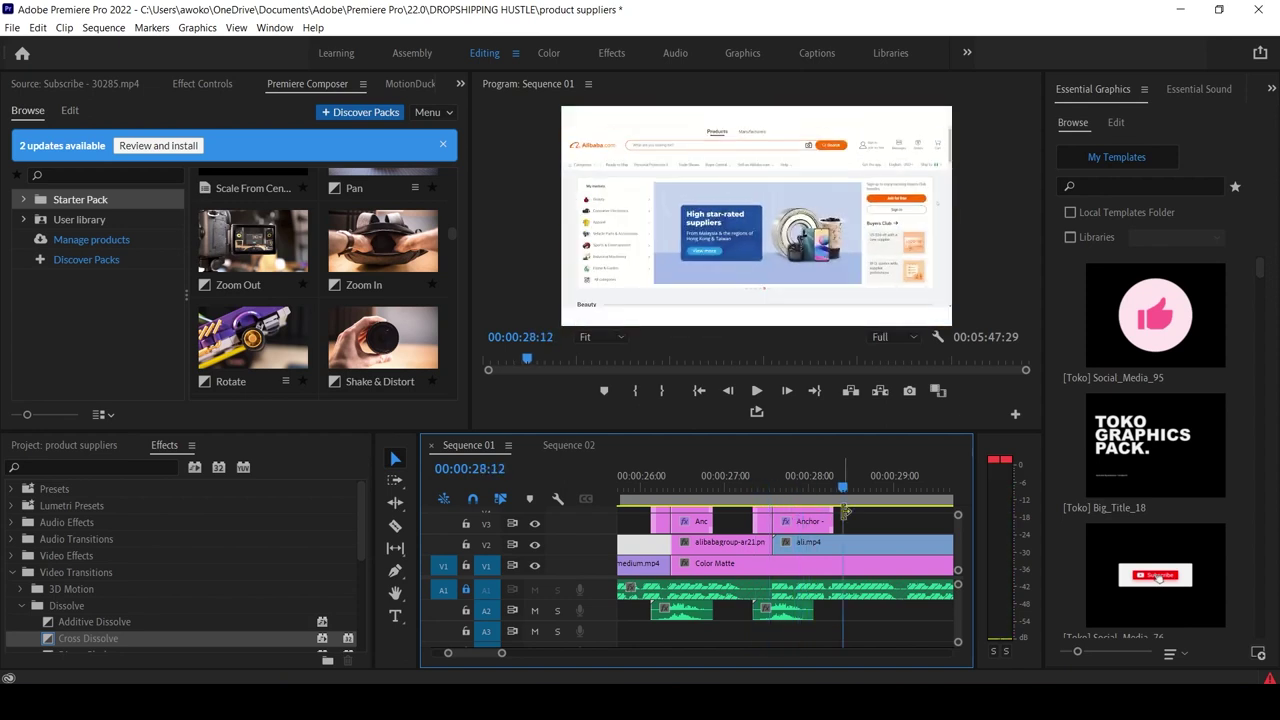
click(637, 482)
mouse_move(637, 482)
mouse_down()
mouse_move(540, 476)
mouse_move(620, 485)
mouse_up()
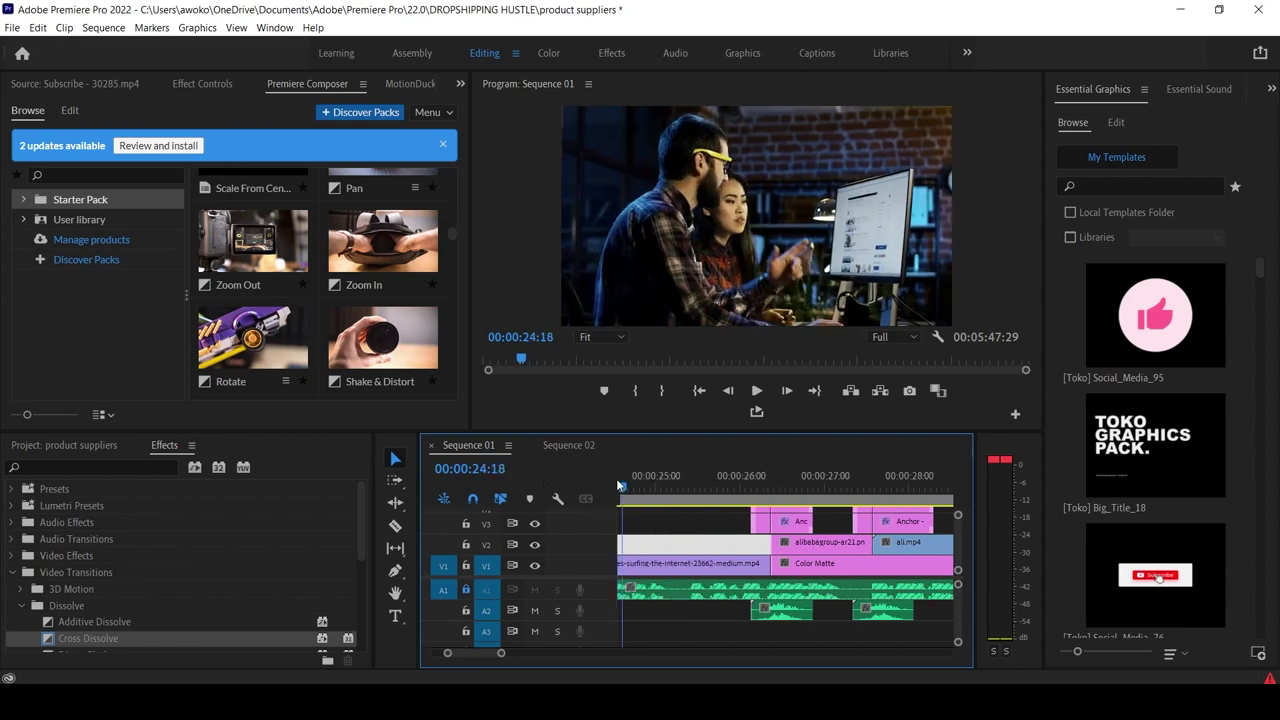
key(space)
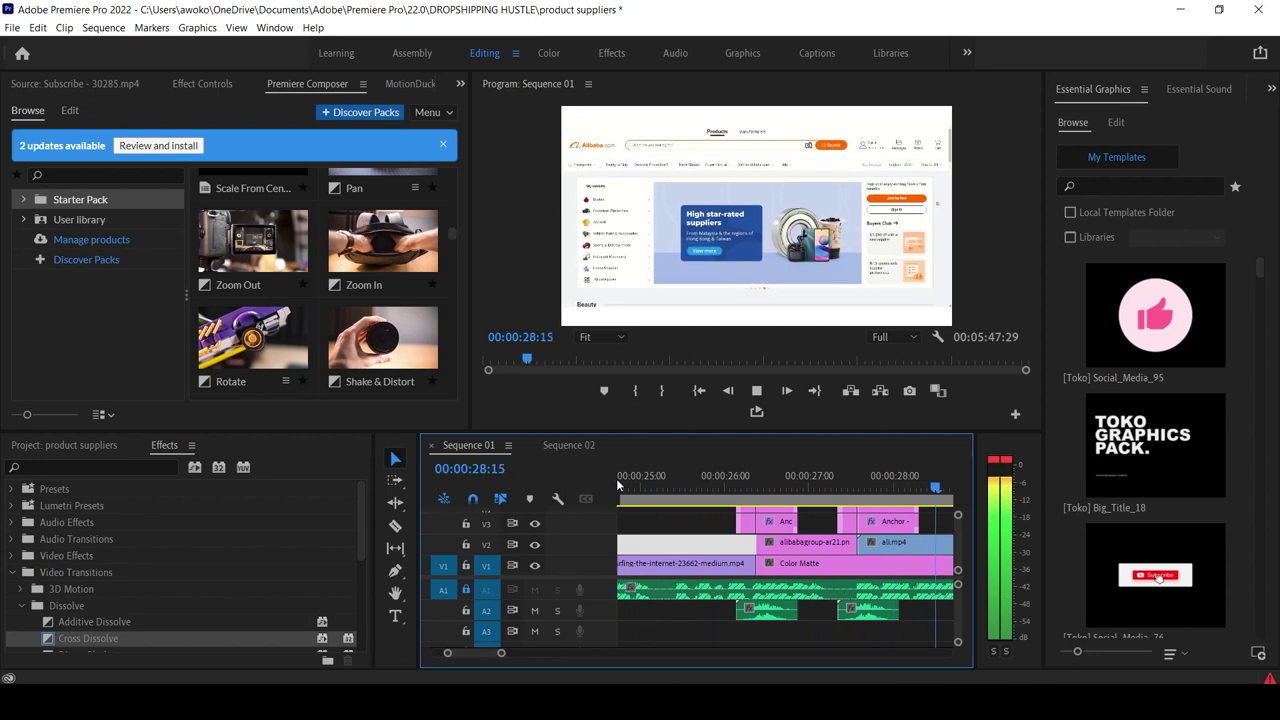
Stop playback at 00:00:29:08, move the playhead to 00:00:30:22, and review the rest of the ali.mp4 clip in the timeline.
click(696, 487)
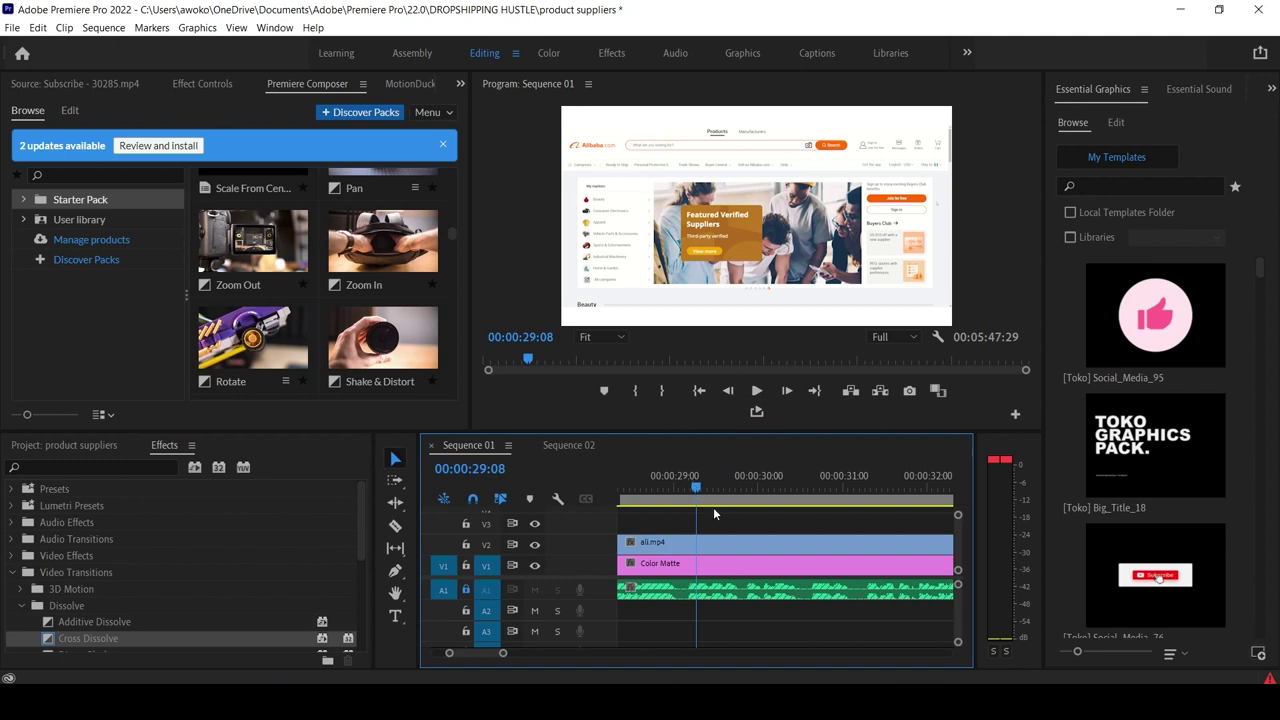
scroll(765, 500, down, 1)
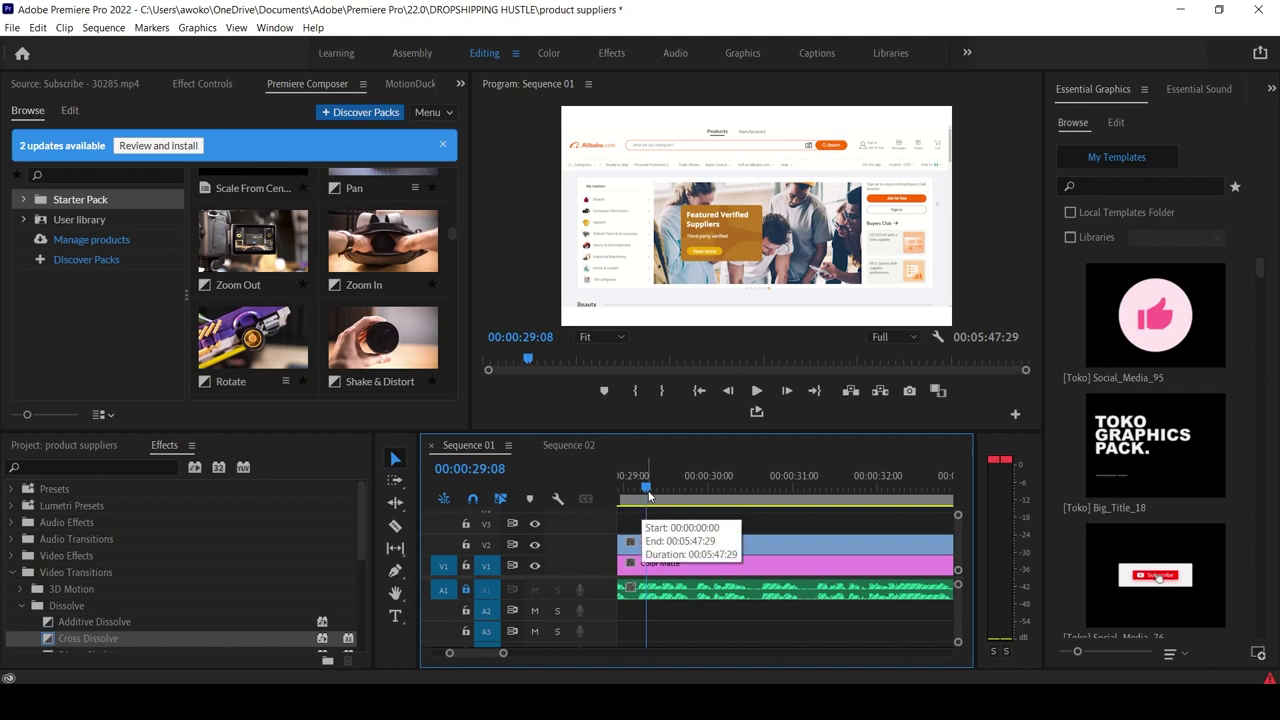
drag(647, 492, 770, 492)
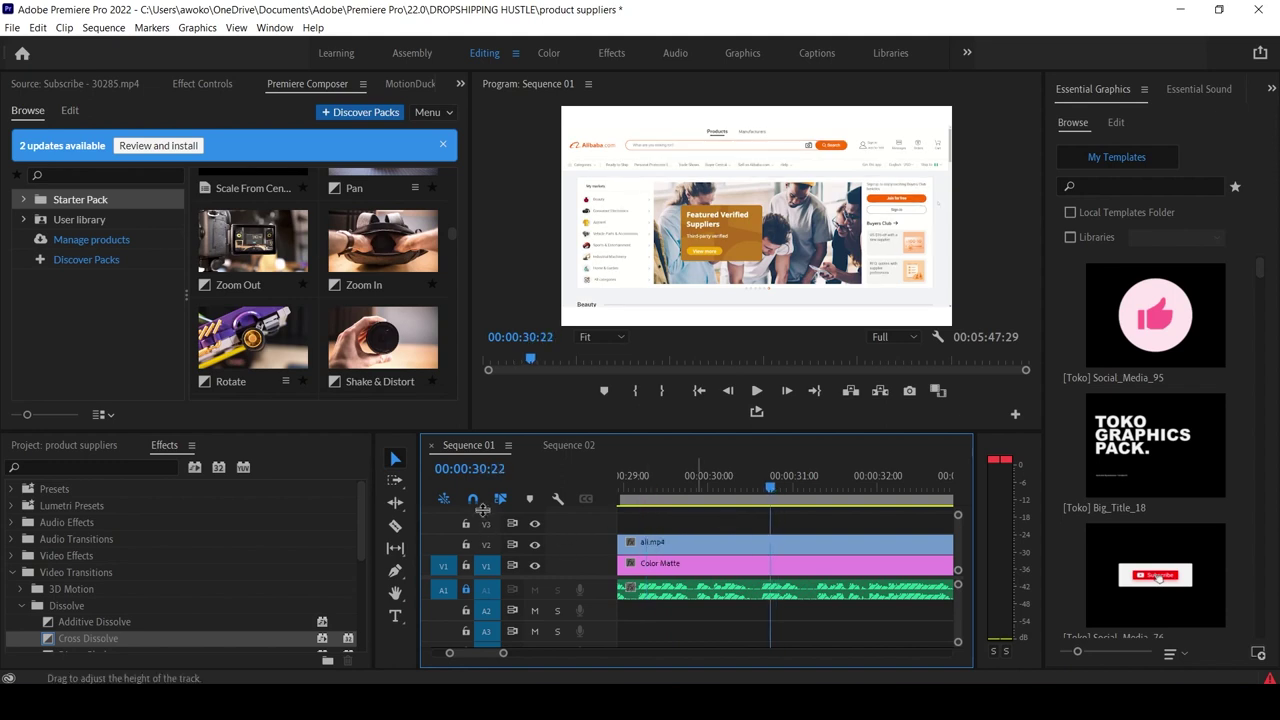
scroll(784, 528, down, 7)
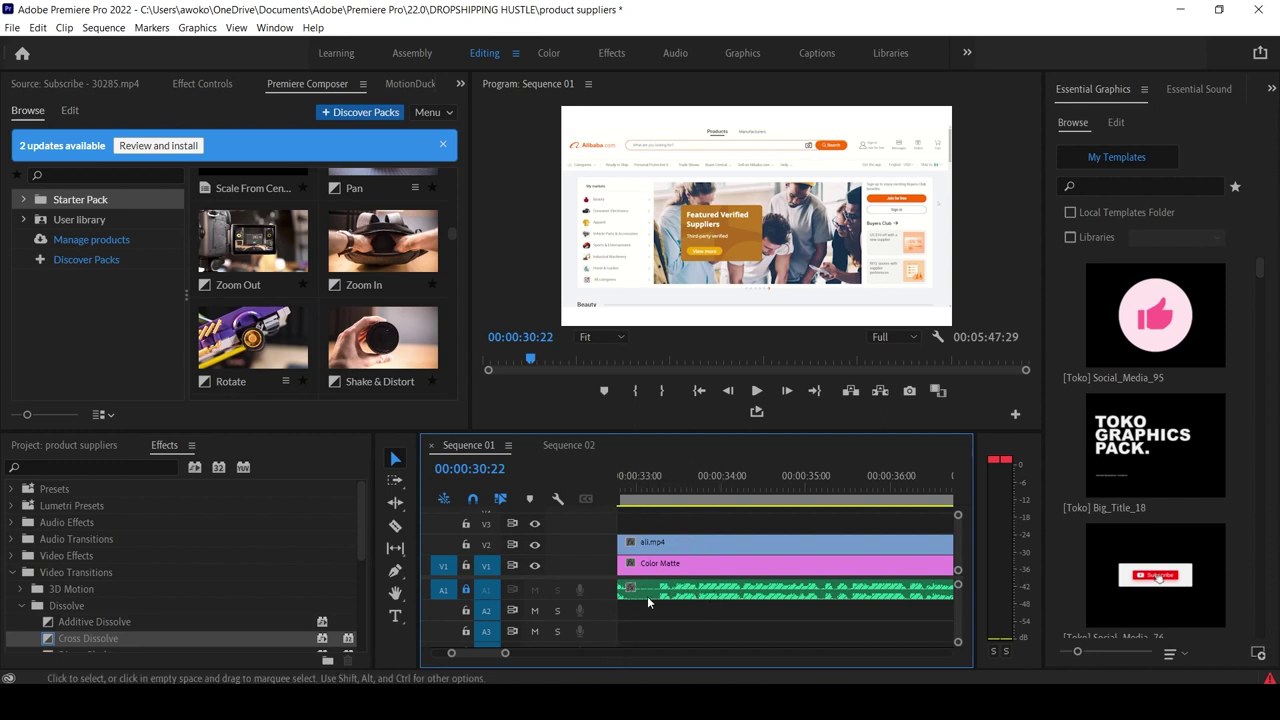
Switch to File Explorer, open the Top 5 Cheapest Product Wholesalers folder in Downloads, and play the video inside it.
key(alt+Tab)
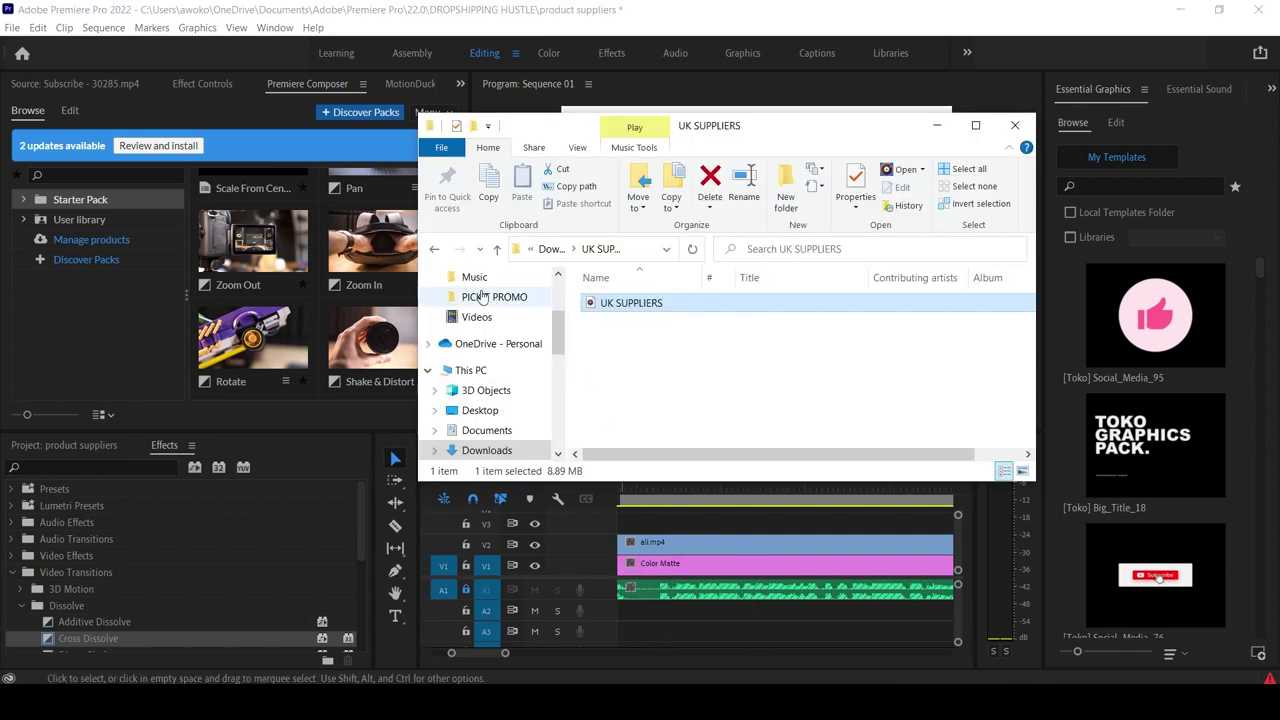
scroll(486, 305, up, 3)
click(486, 277)
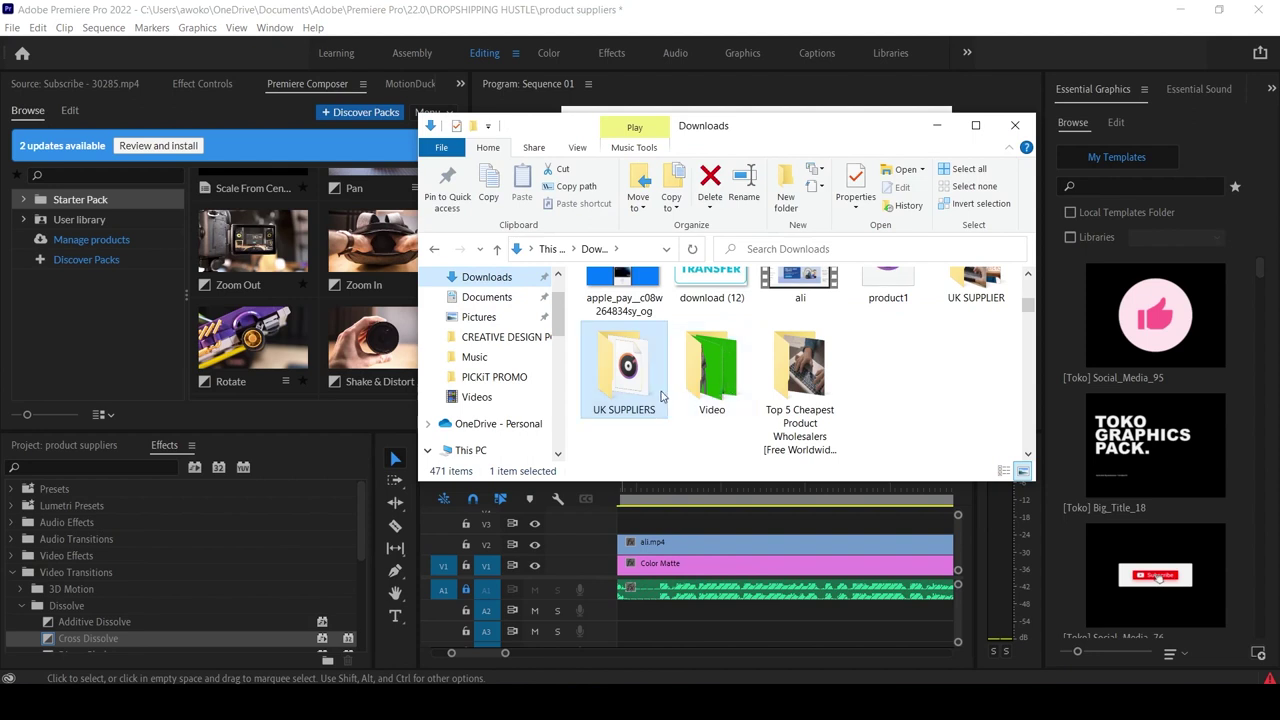
double_click(813, 383)
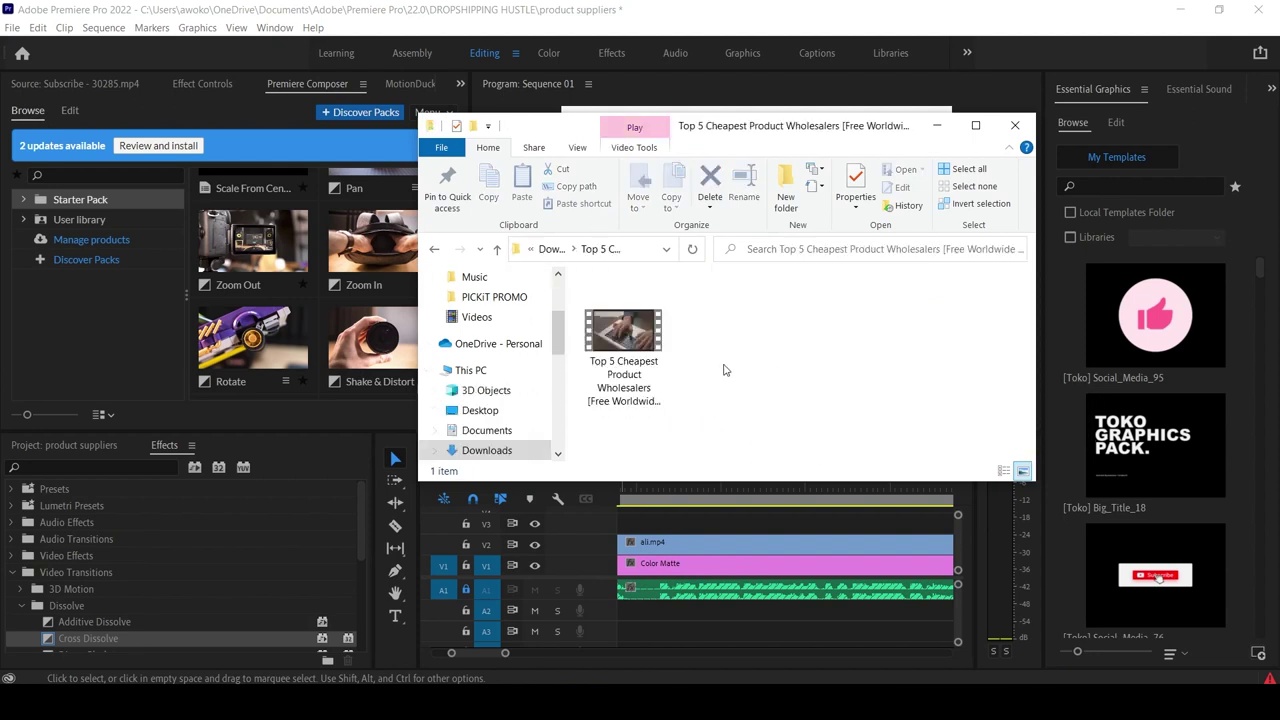
double_click(641, 345)
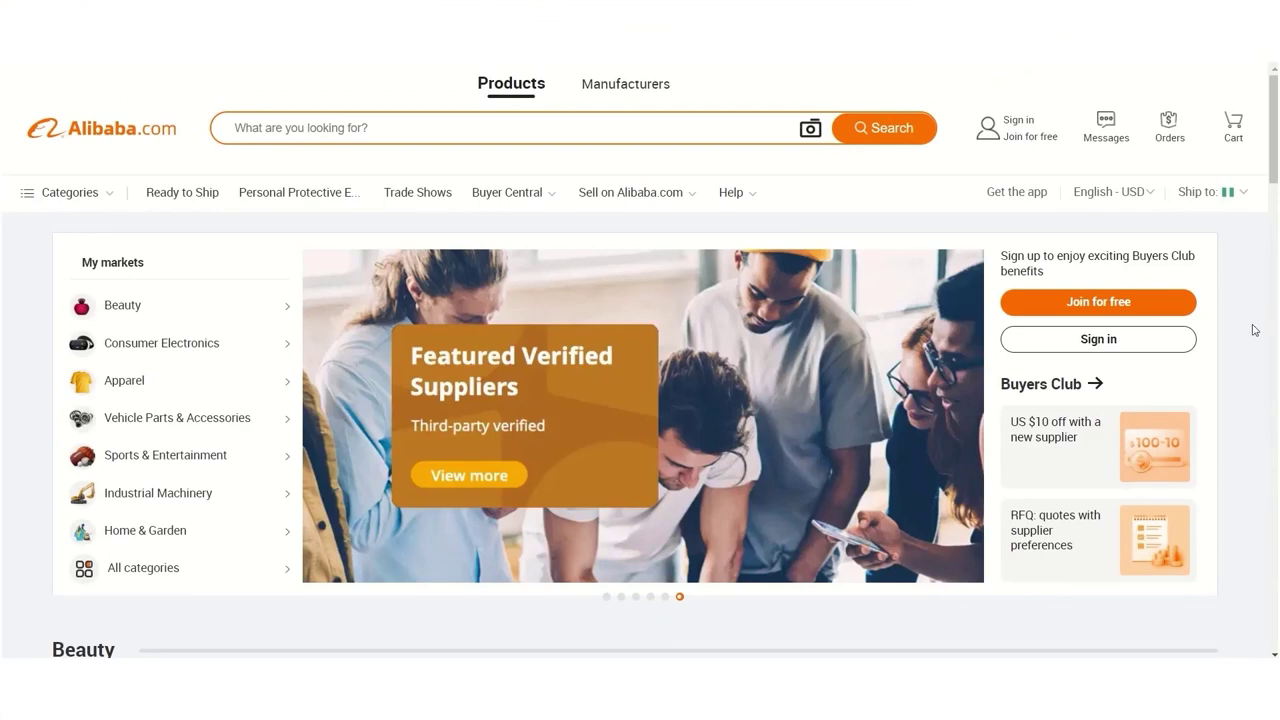
scroll(1254, 330, down, 3)
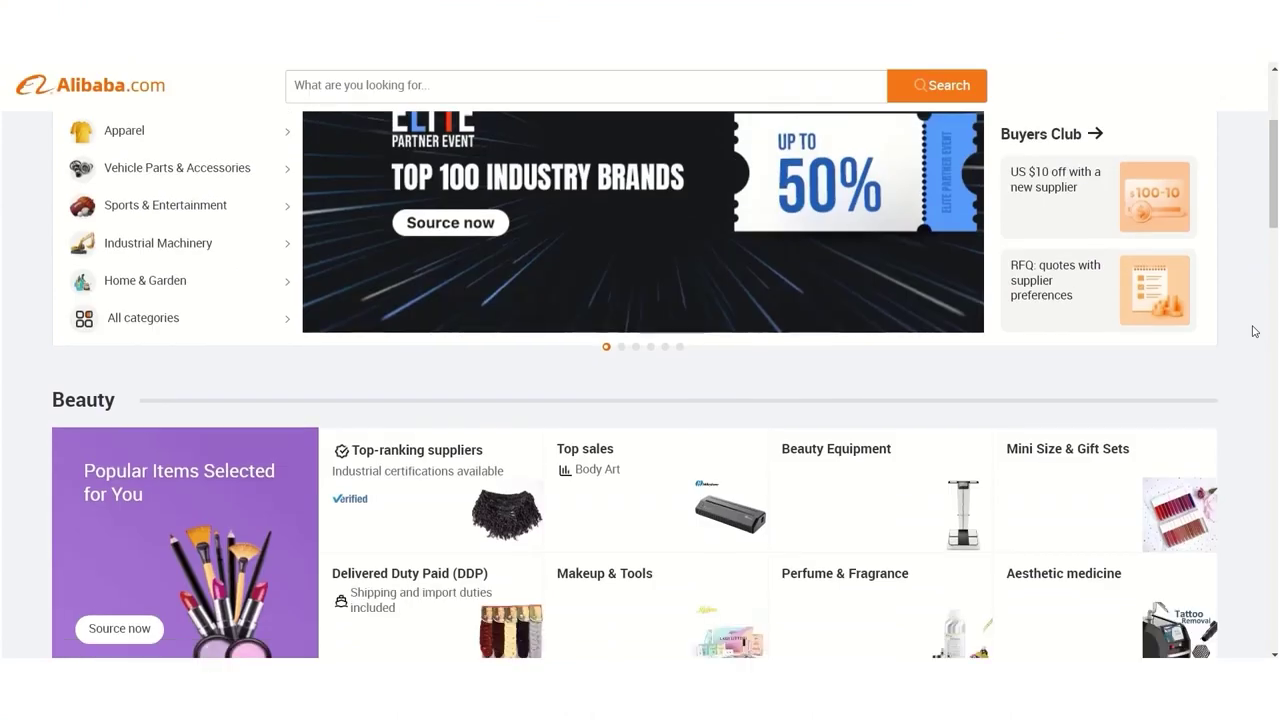
scroll(1254, 330, down, 3)
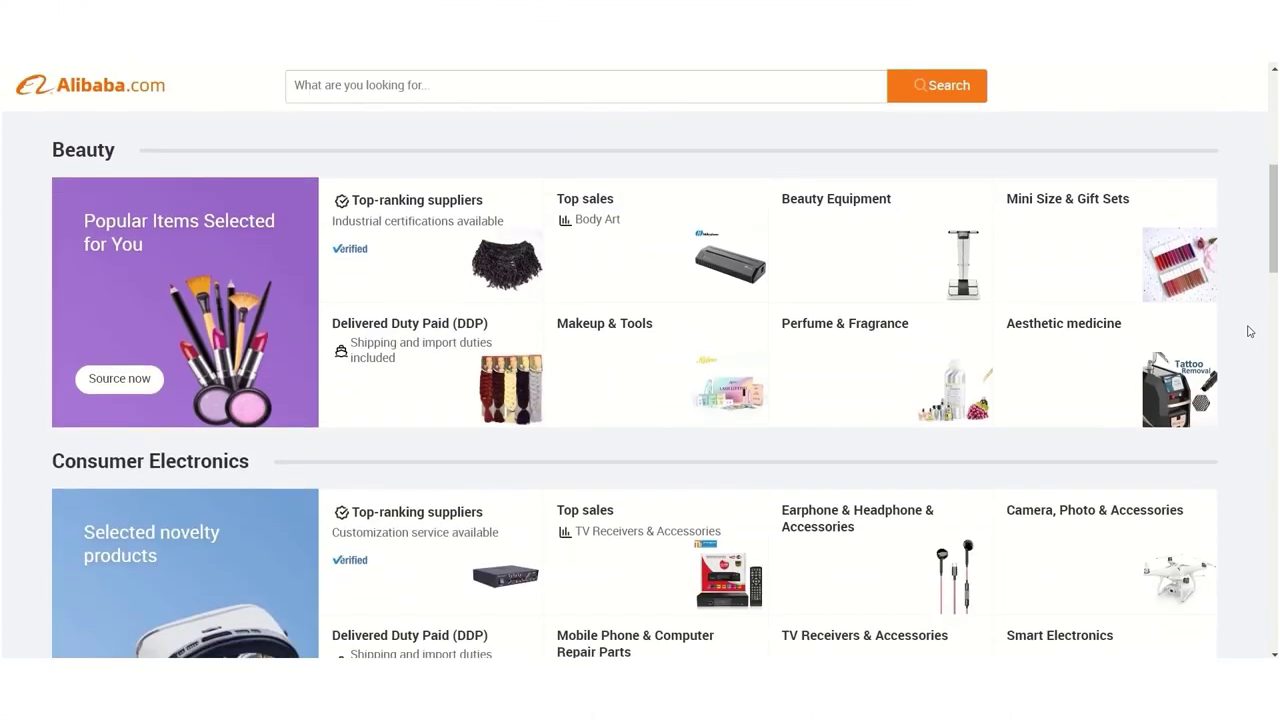
scroll(1249, 331, down, 1)
scroll(1249, 331, down, 2)
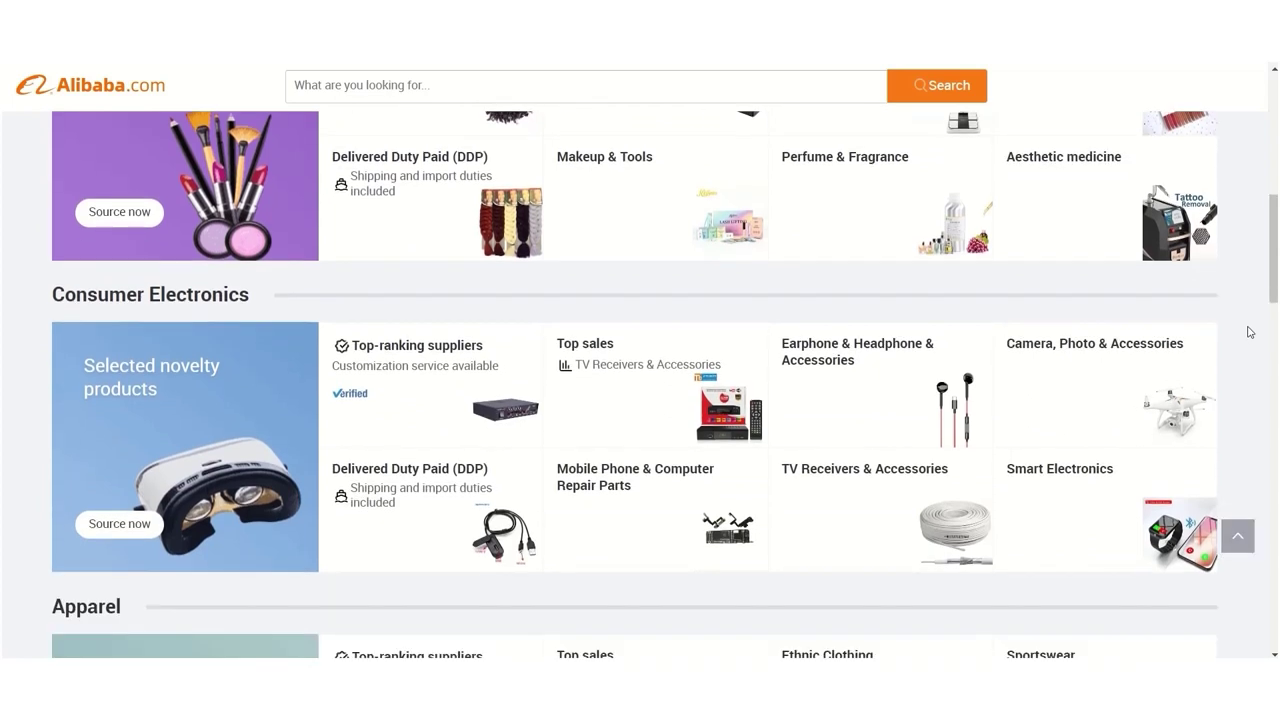
scroll(1249, 329, down, 3)
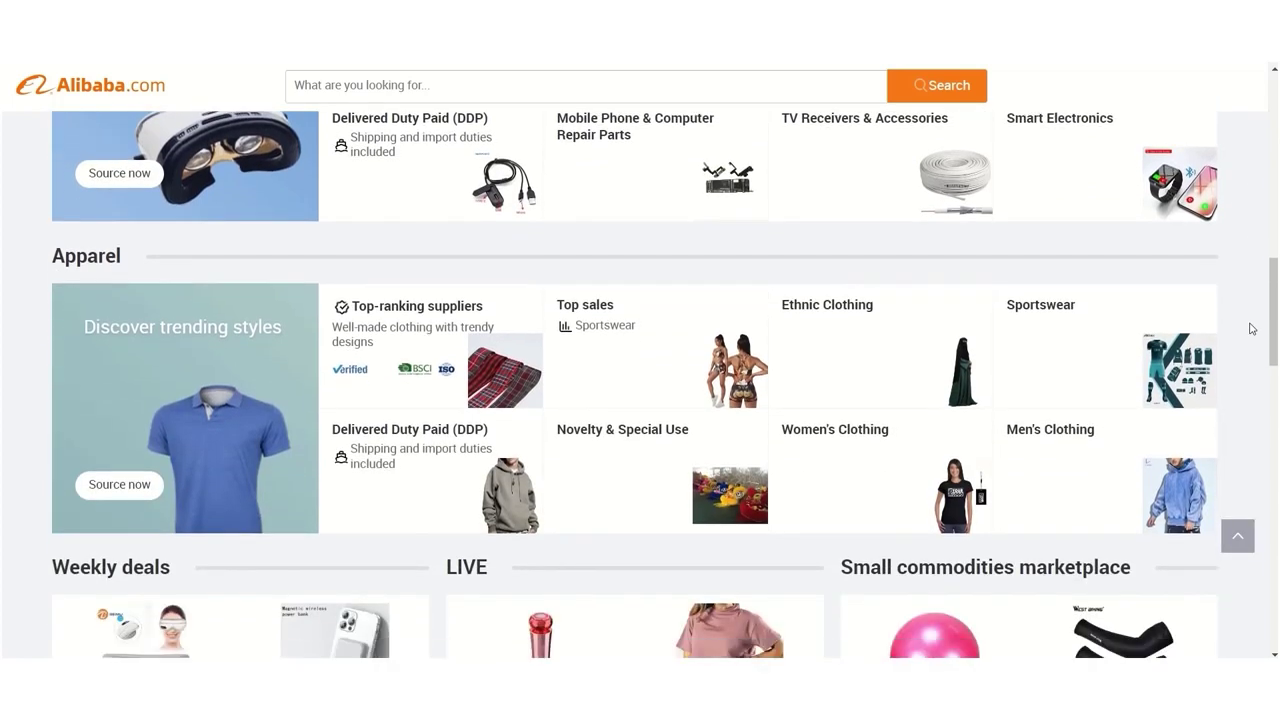
scroll(1249, 328, down, 3)
scroll(1248, 328, down, 3)
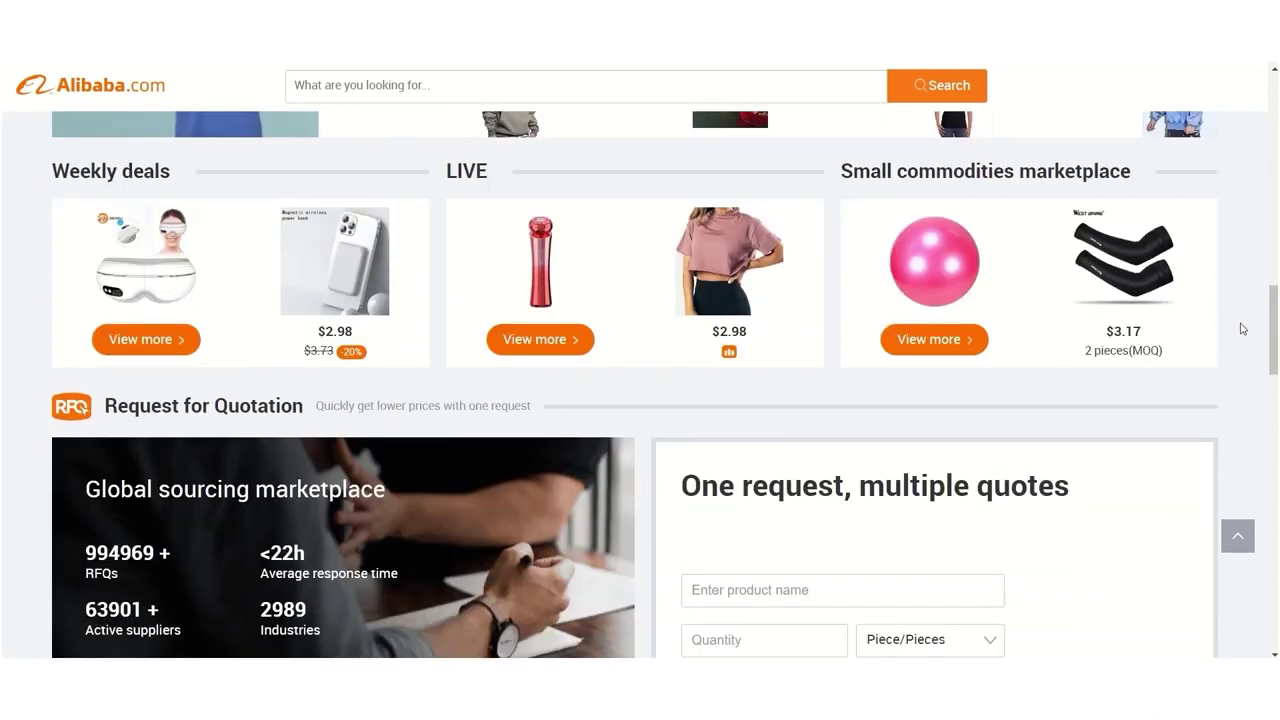
scroll(1242, 328, down, 1)
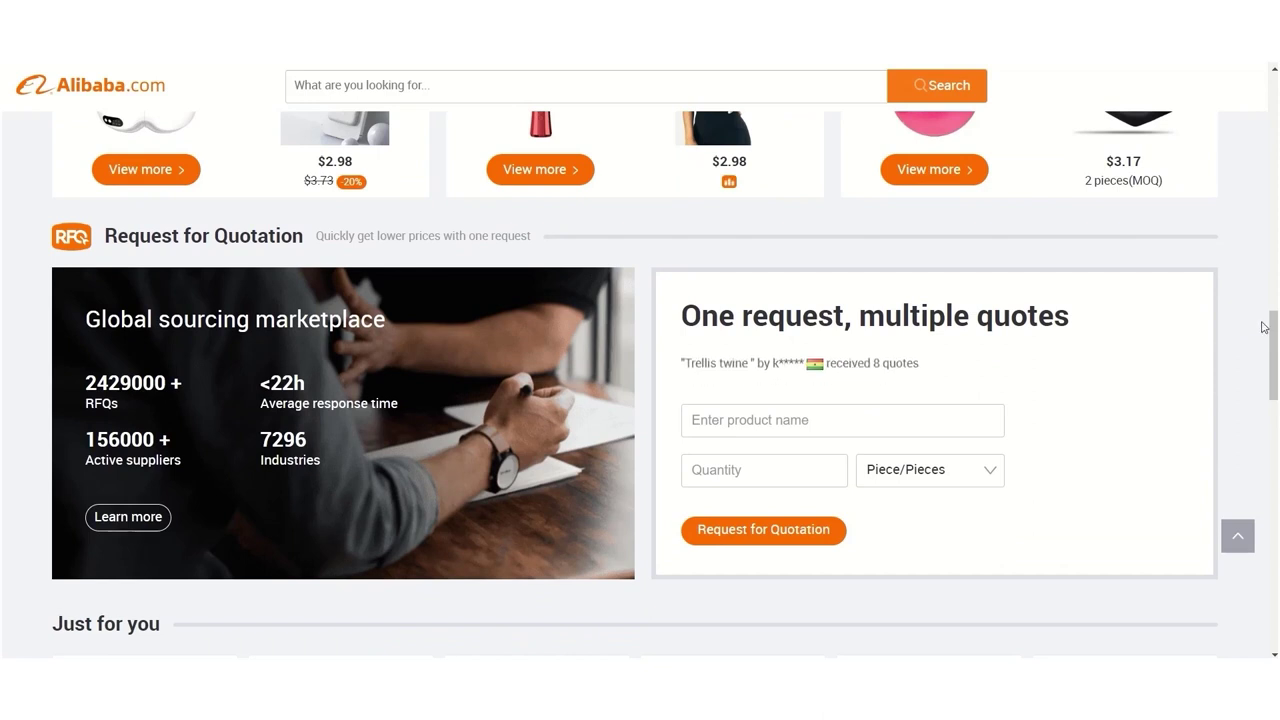
scroll(1264, 327, down, 1)
scroll(1267, 324, down, 2)
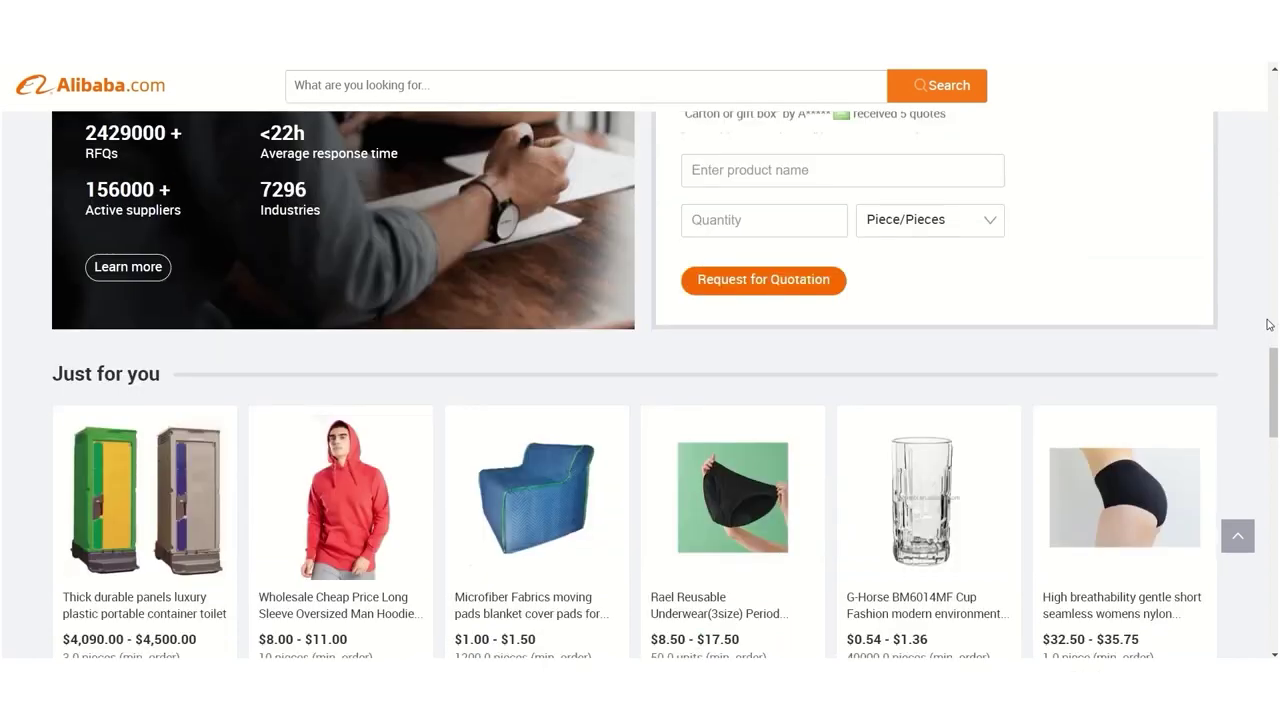
scroll(1270, 322, down, 2)
scroll(1272, 322, down, 2)
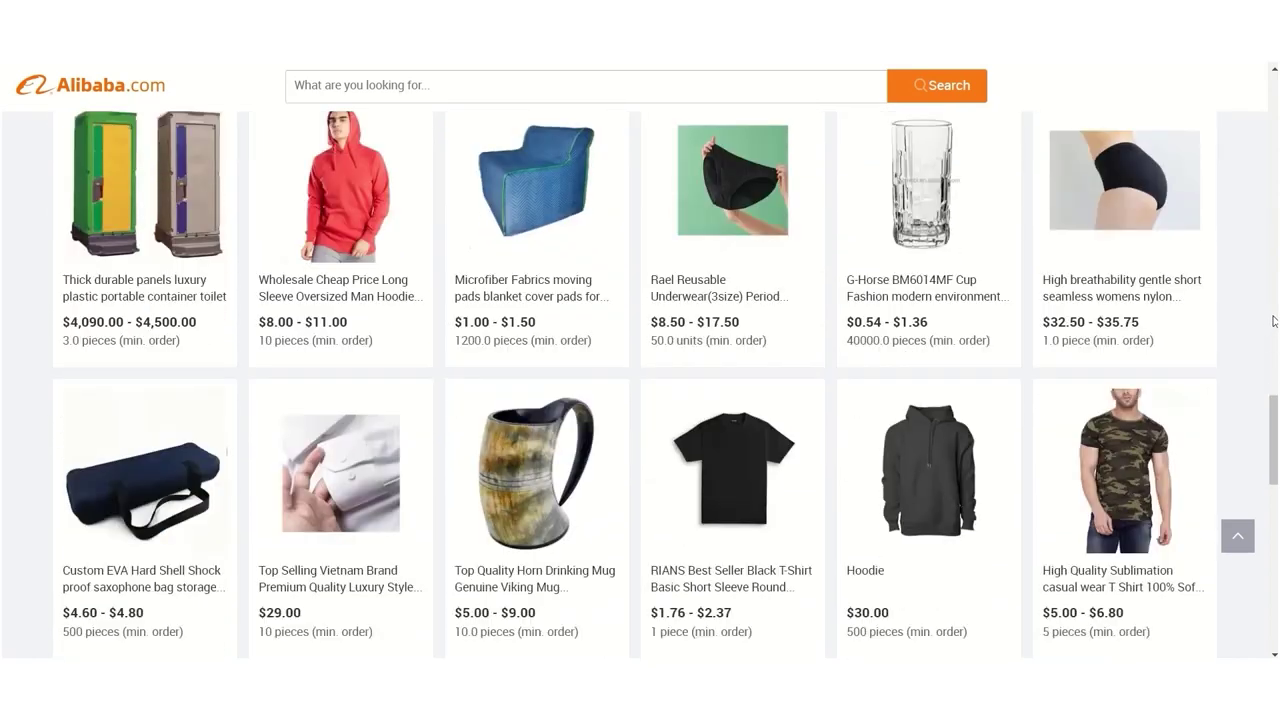
scroll(1273, 313, down, 2)
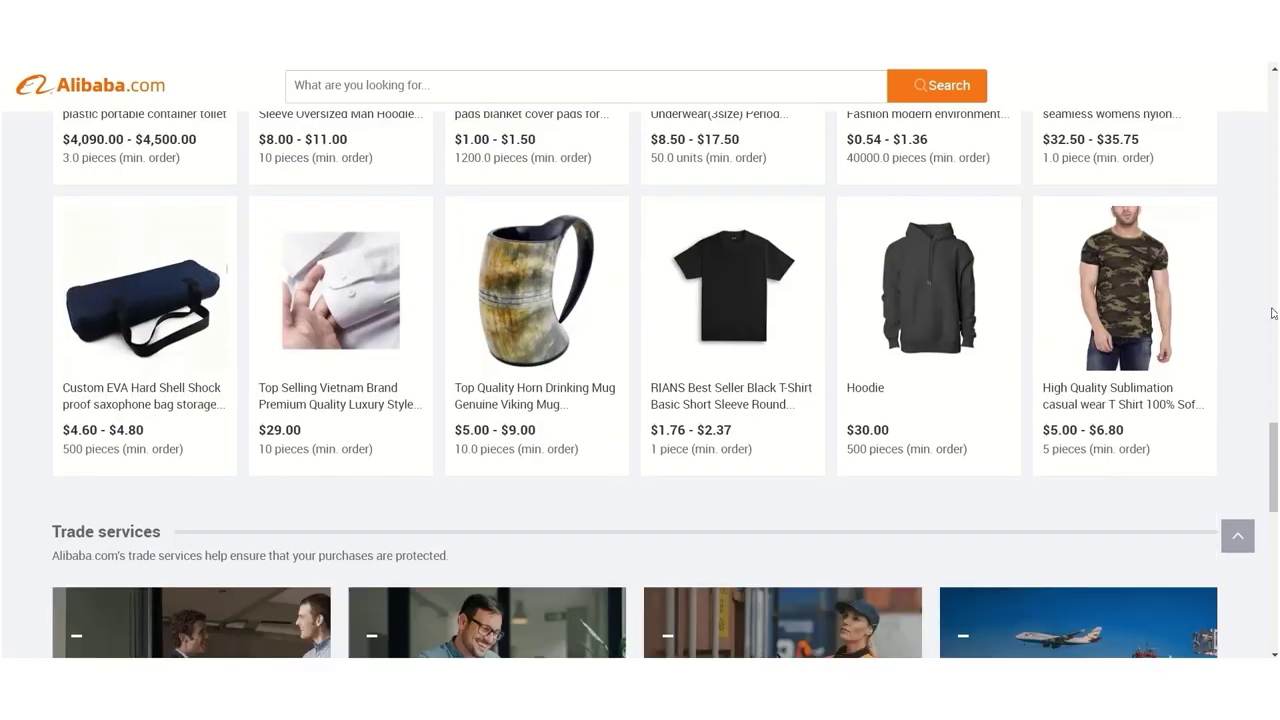
scroll(1272, 313, down, 2)
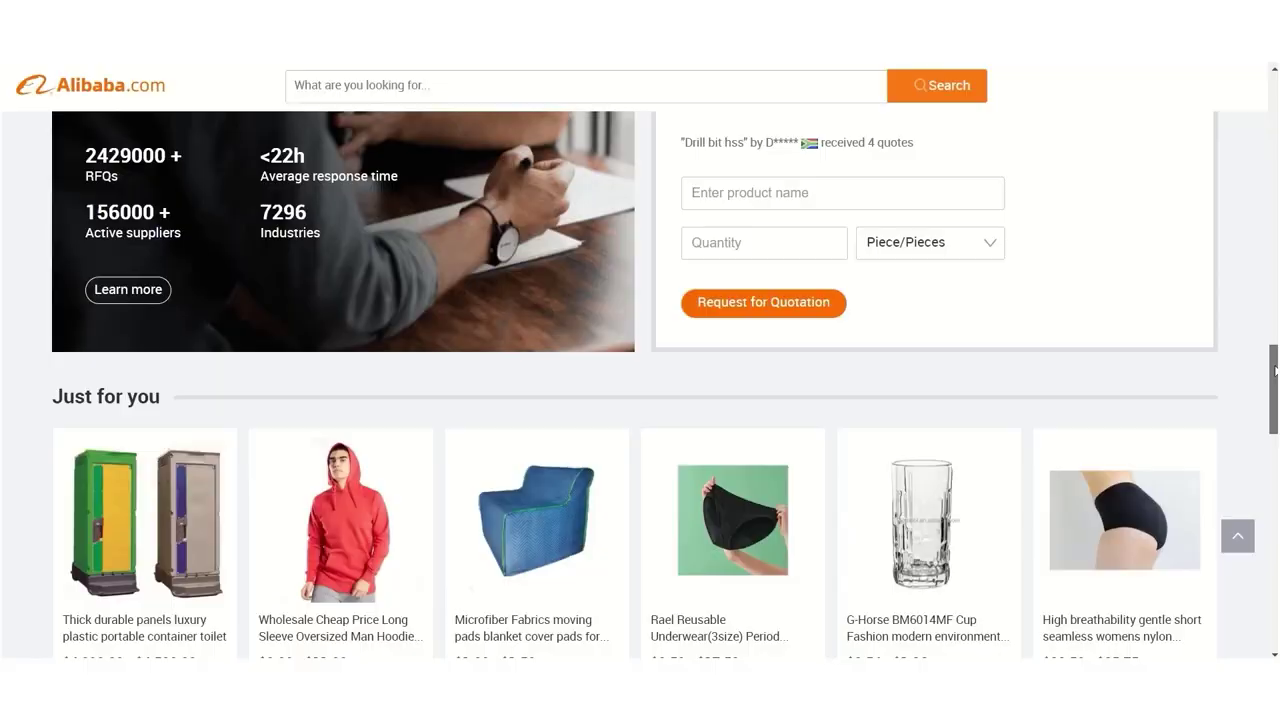
scroll(1260, 308, up, 5)
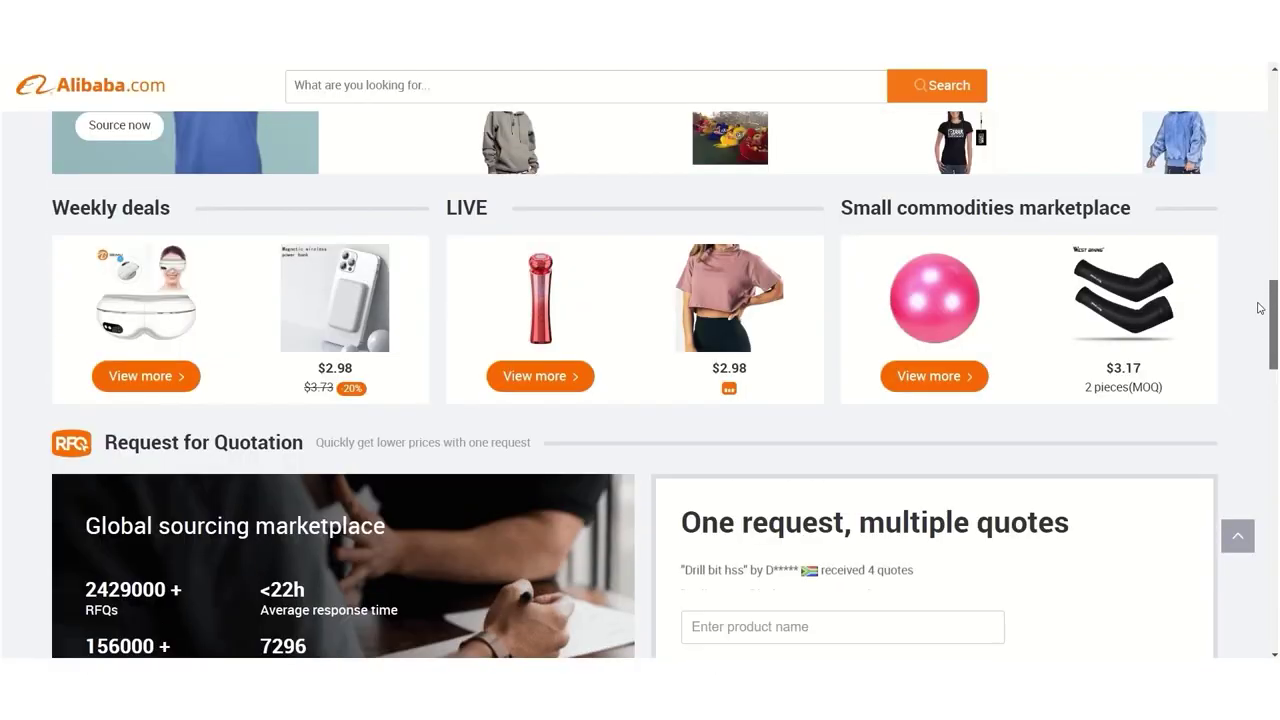
scroll(1260, 308, up, 5)
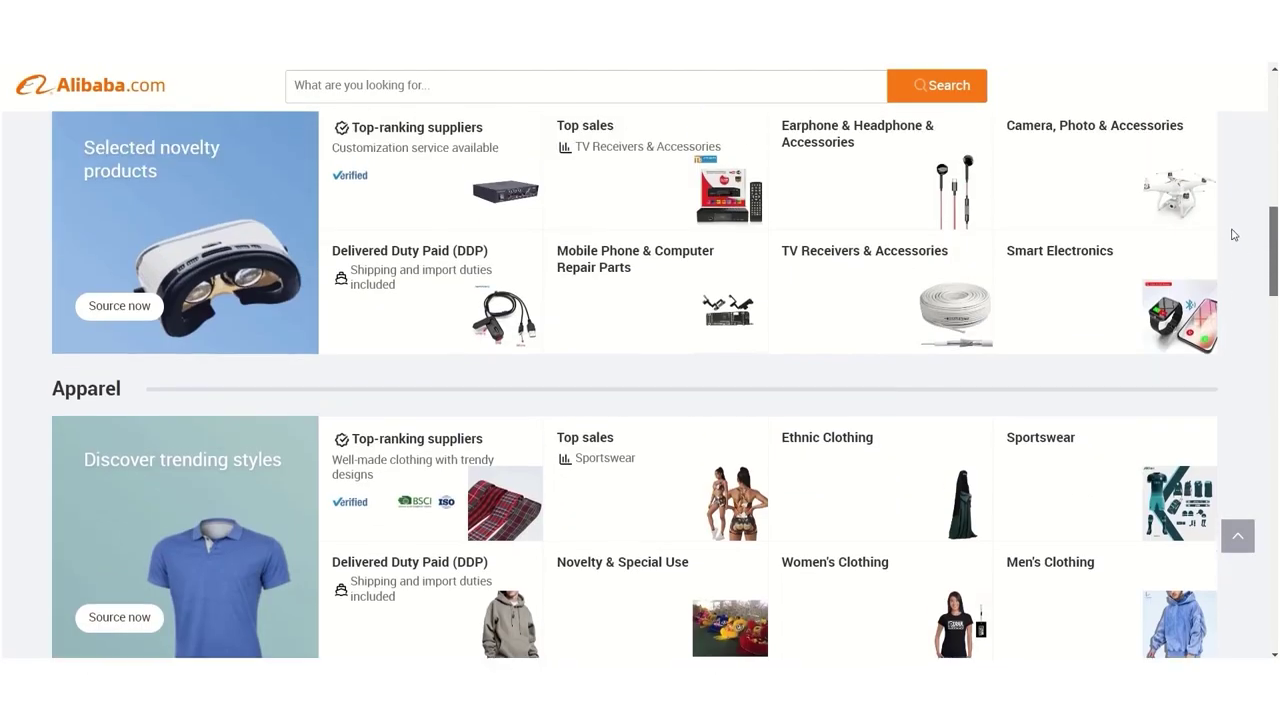
Look back over the Alibaba.com home page from Consumer Electronics and Beauty up to the My markets categories.
scroll(1233, 233, up, 4)
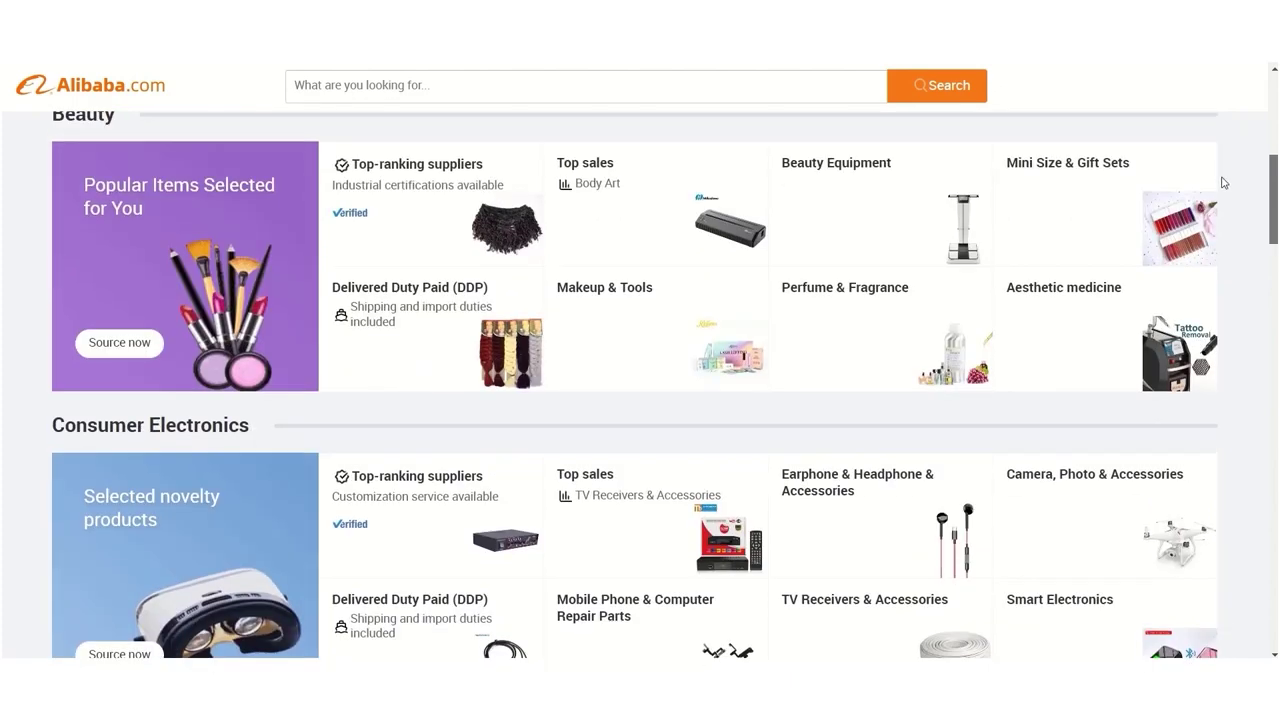
scroll(1222, 183, up, 3)
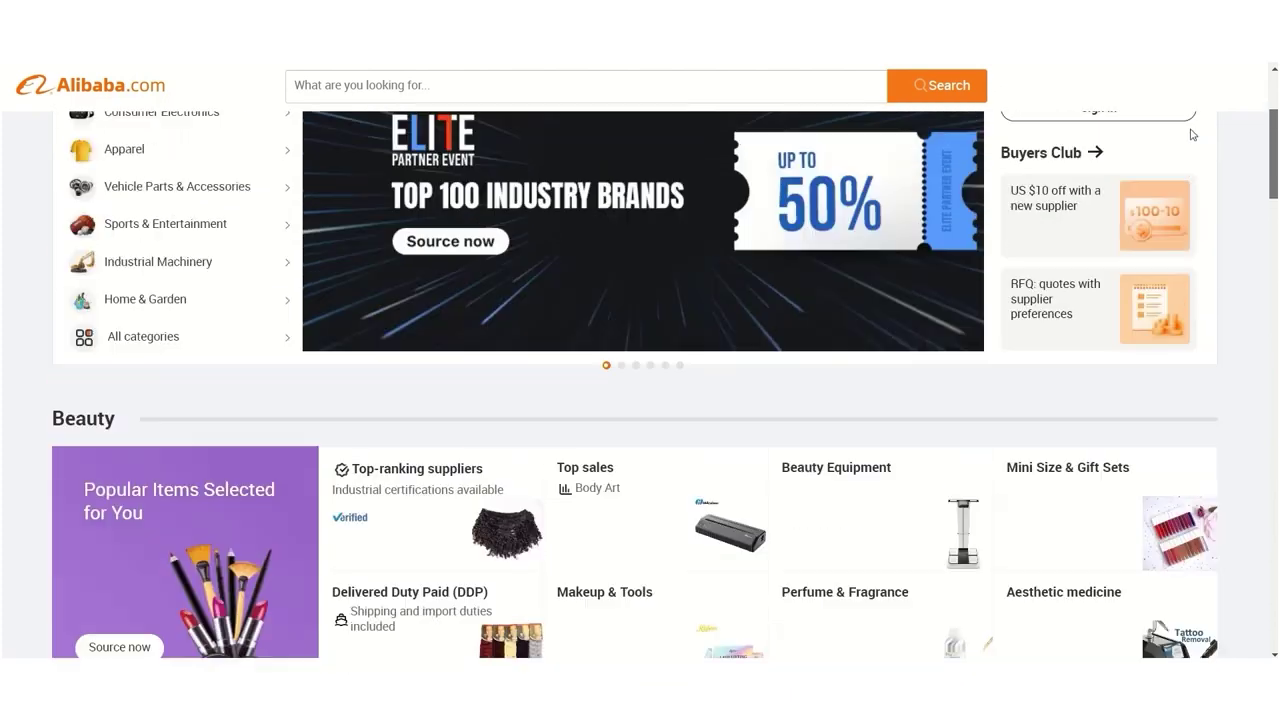
scroll(1191, 134, up, 3)
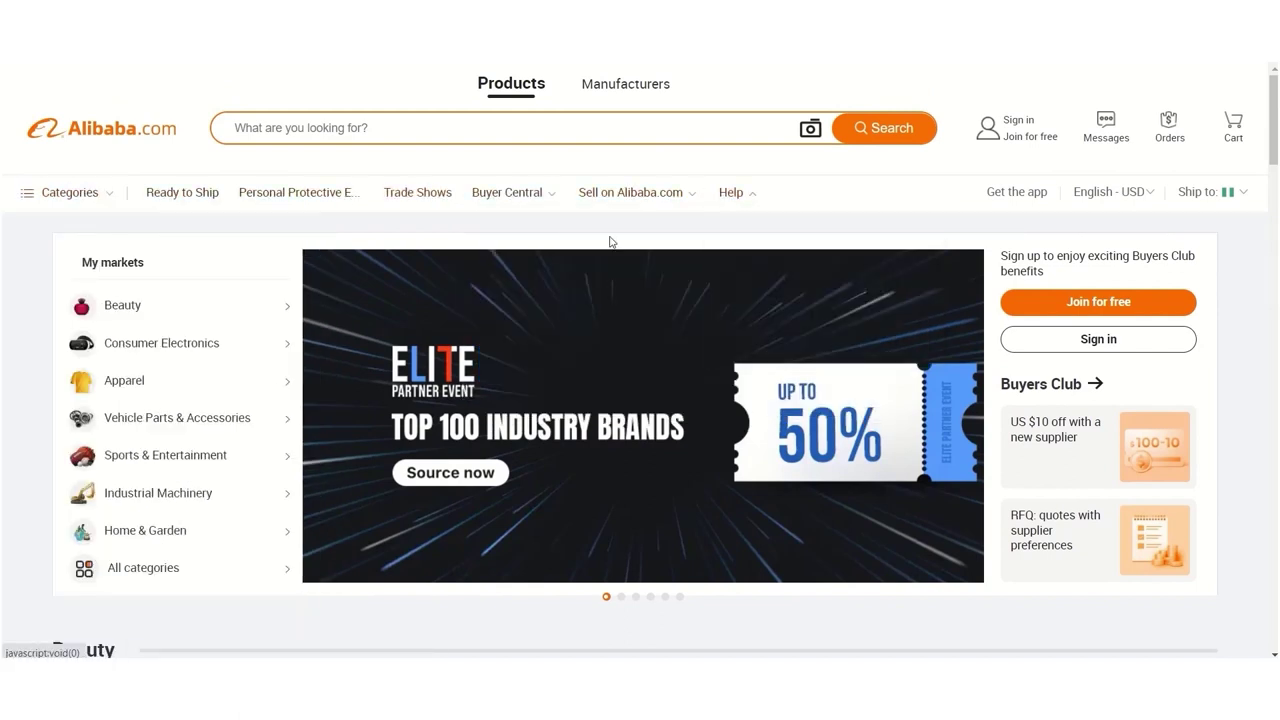
mouse_move(220, 323)
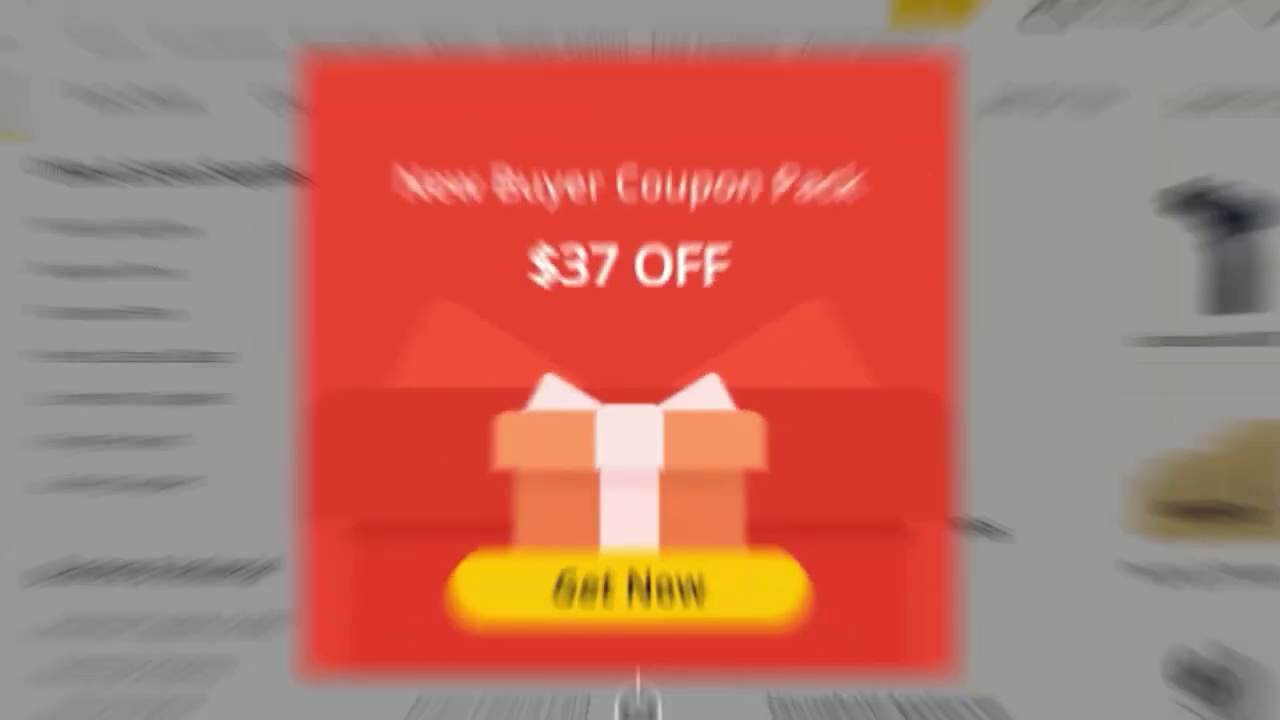
Close the New Buyer Coupon Pack offer on DHgate and look through the home page from Flash Deals to Wholesale Trending.
click(638, 692)
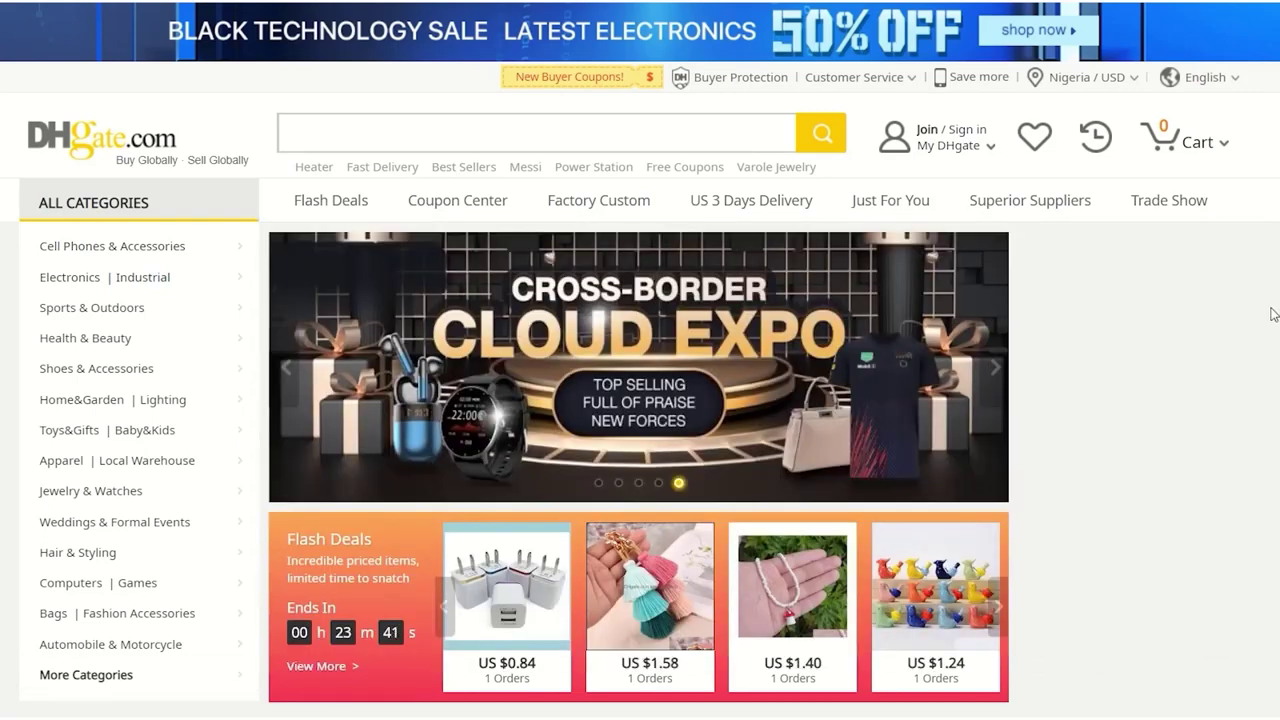
scroll(1273, 317, down, 1)
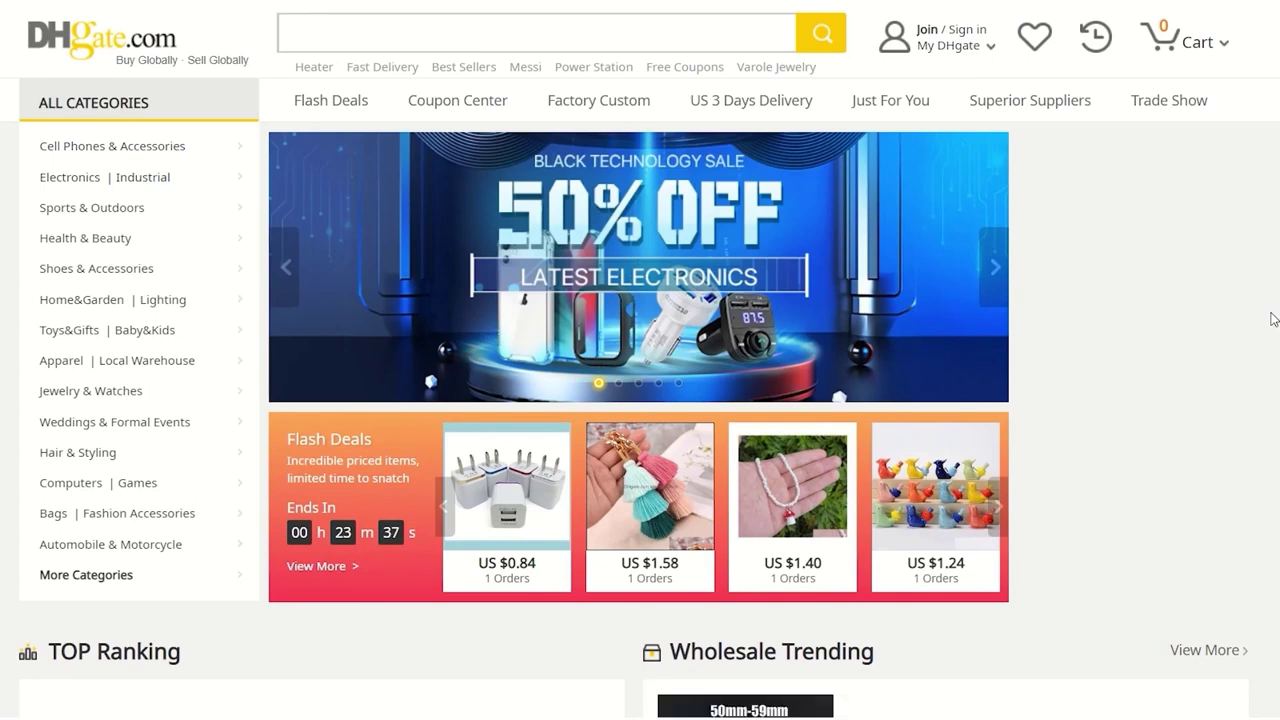
scroll(1273, 319, down, 3)
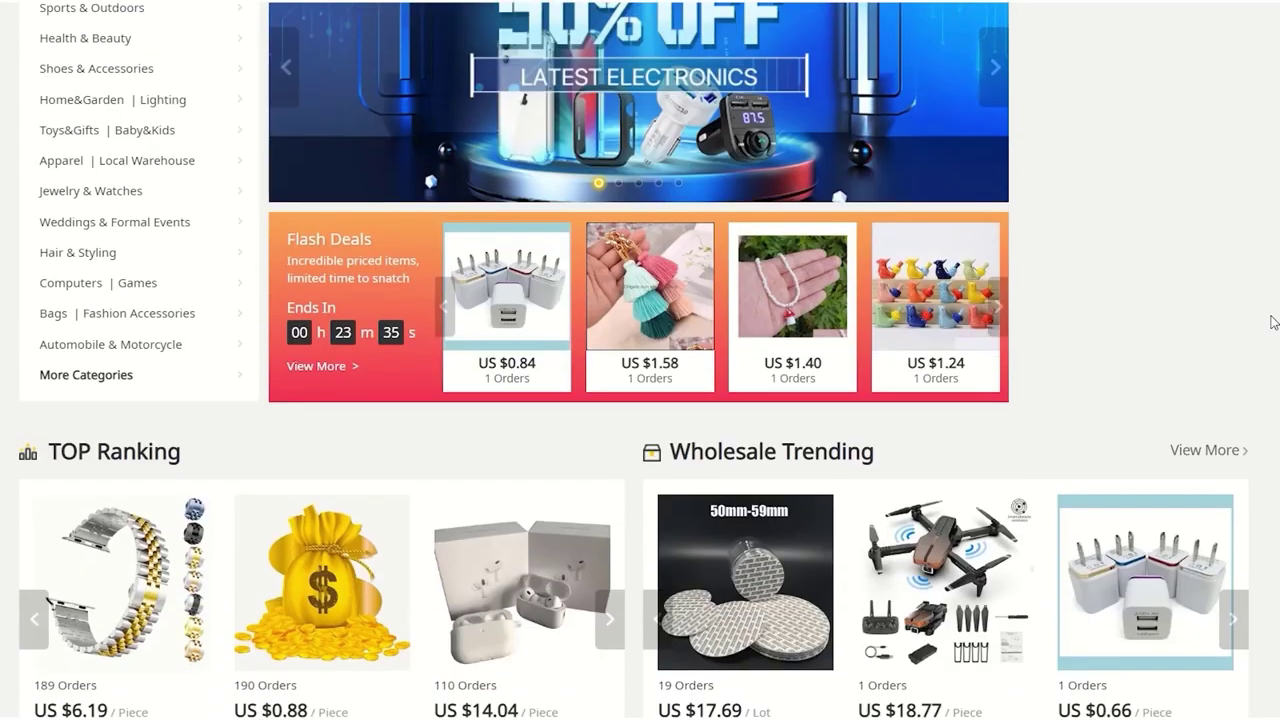
scroll(640, 360, down, 1)
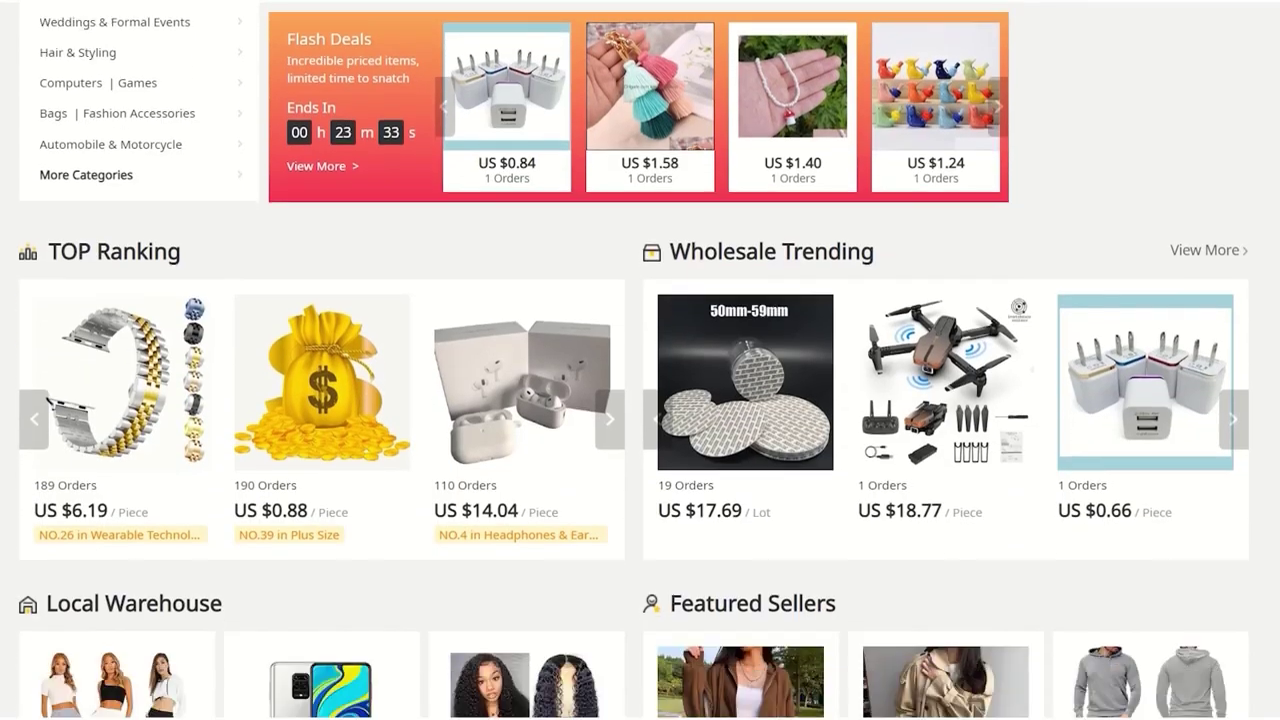
scroll(640, 360, down, 1)
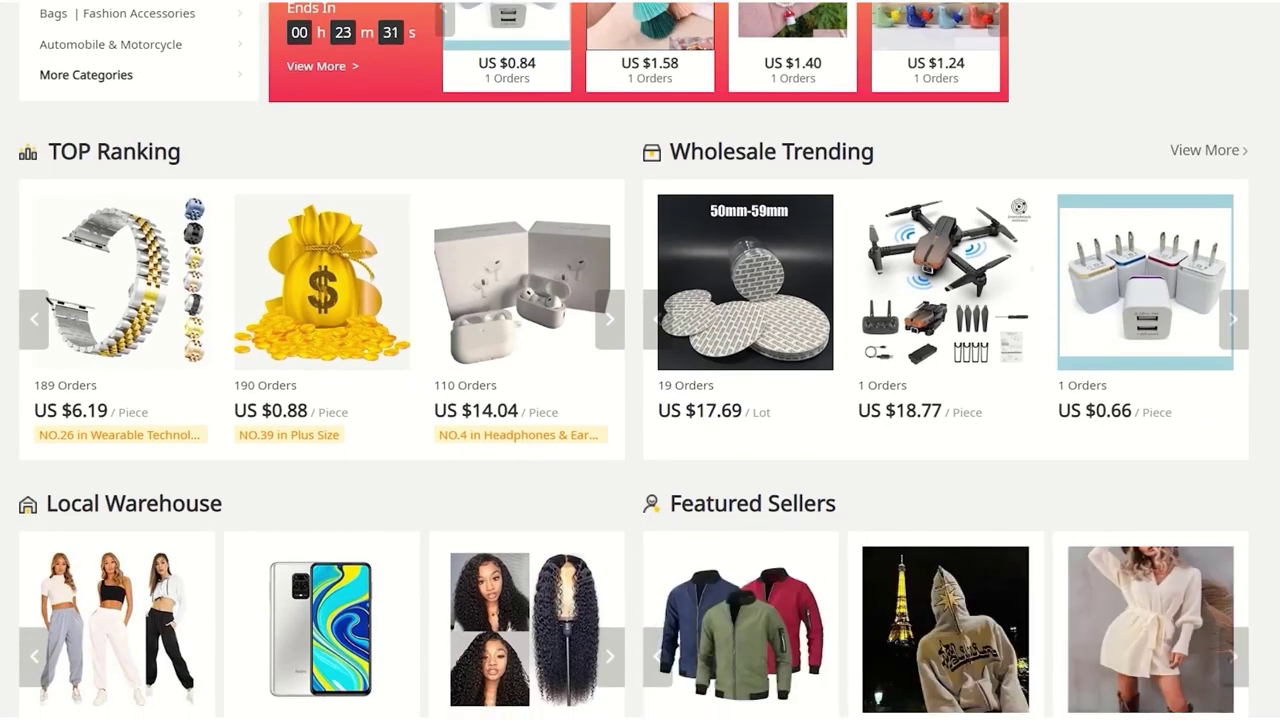
scroll(640, 360, down, 1)
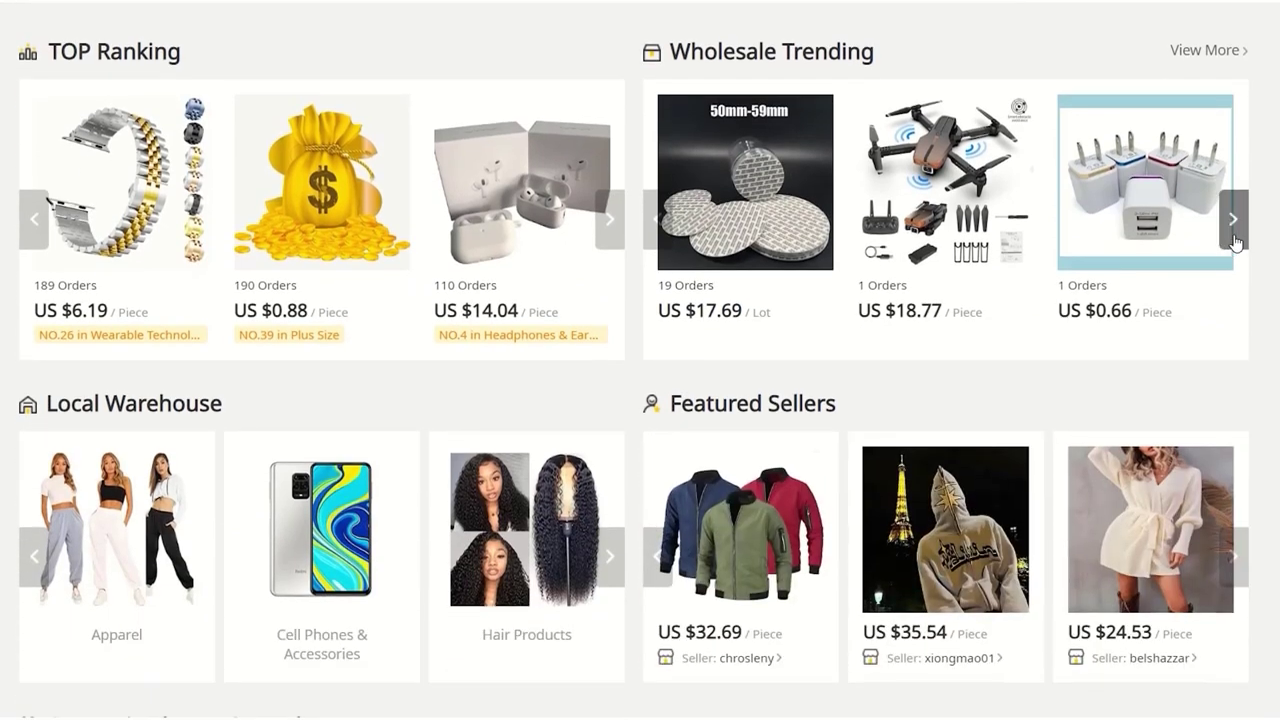
Page forward through the products in DHgate's Wholesale Trending and Featured Sellers carousels.
click(1233, 219)
click(1233, 219)
click(1233, 219)
click(1233, 219)
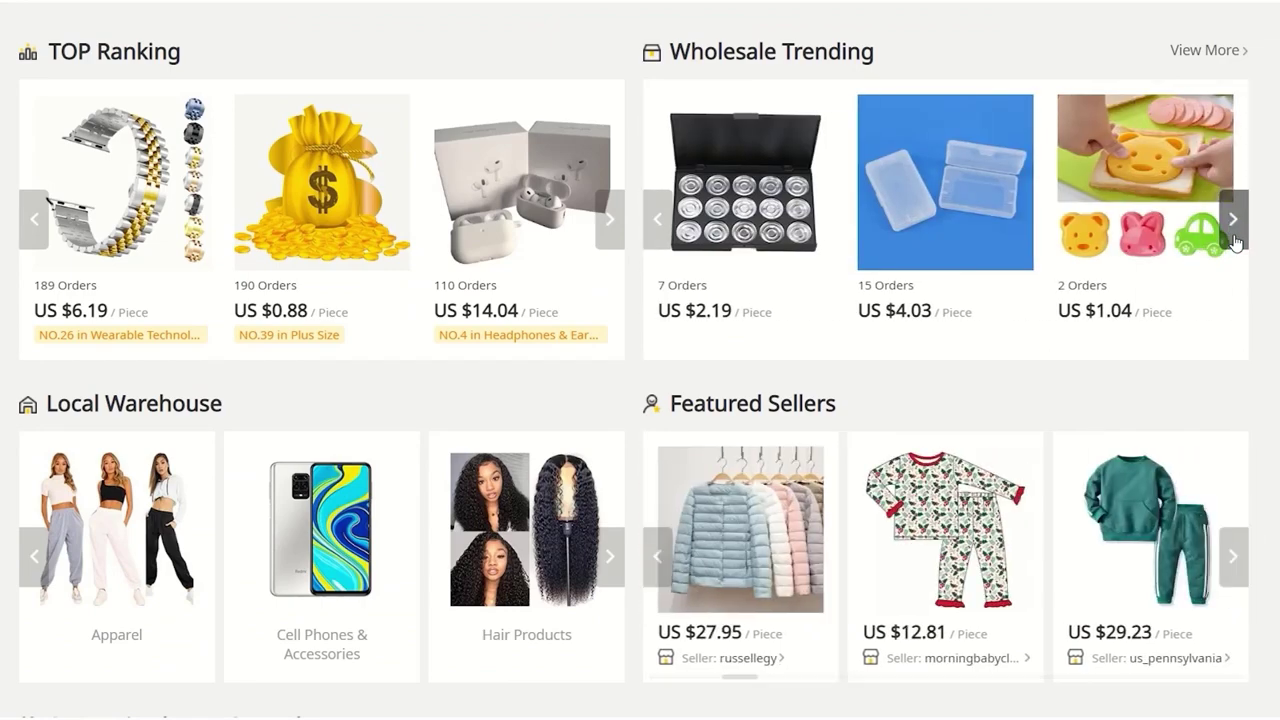
scroll(1236, 242, down, 3)
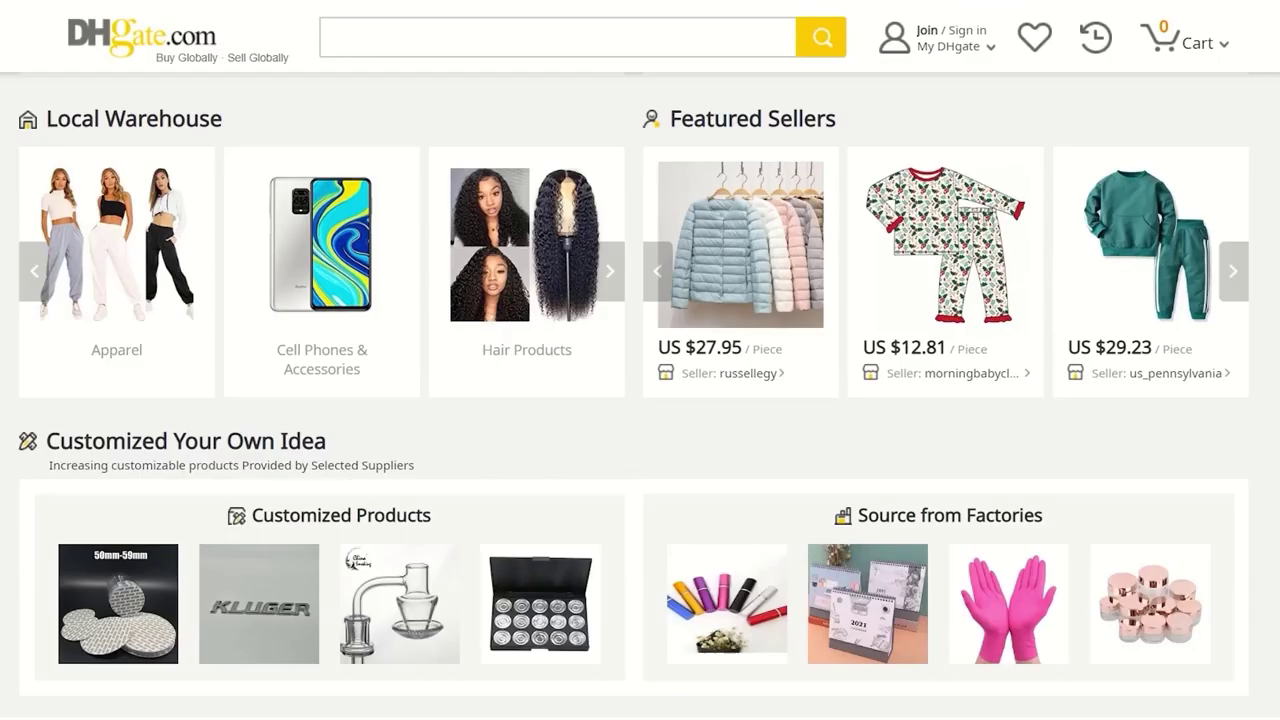
click(1236, 272)
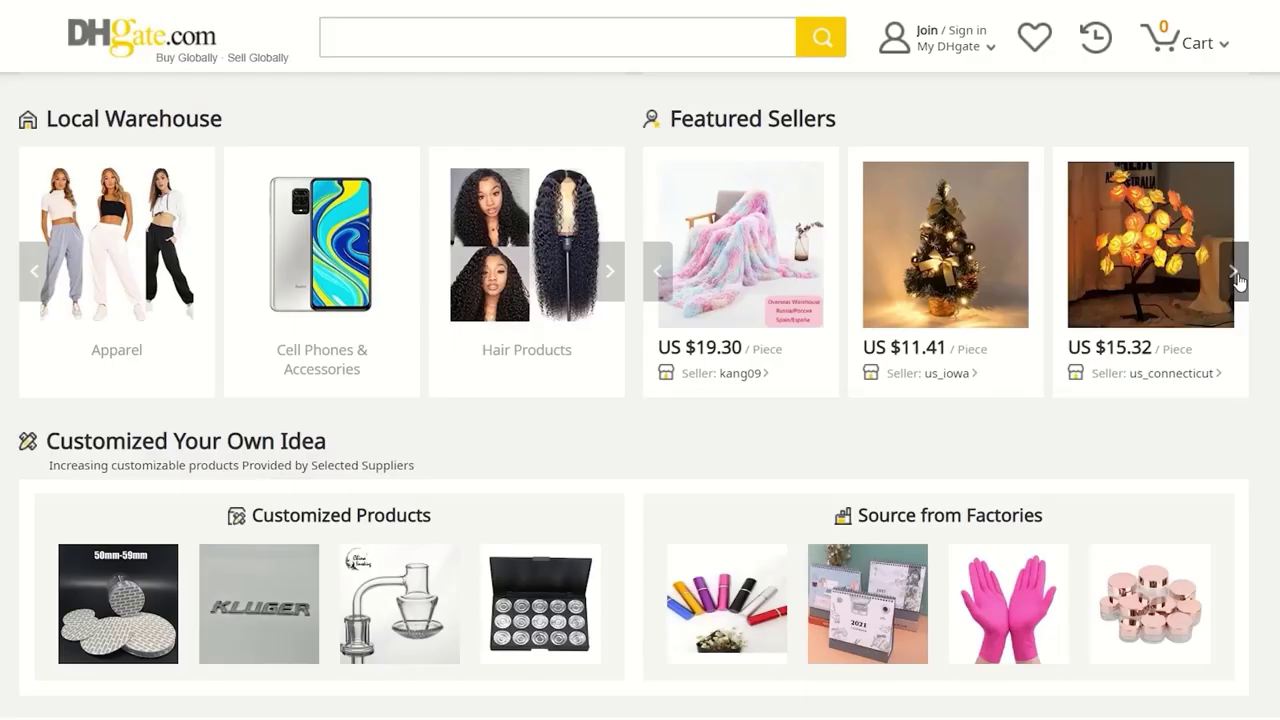
click(1236, 272)
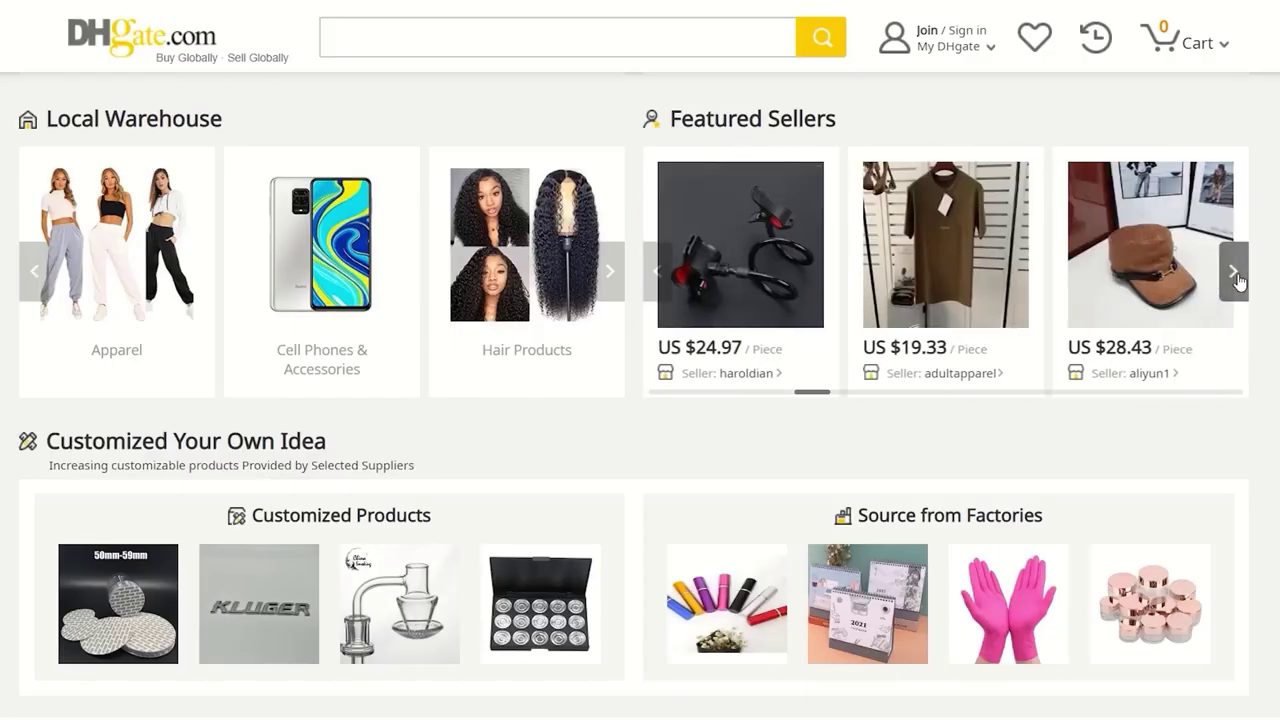
click(1238, 281)
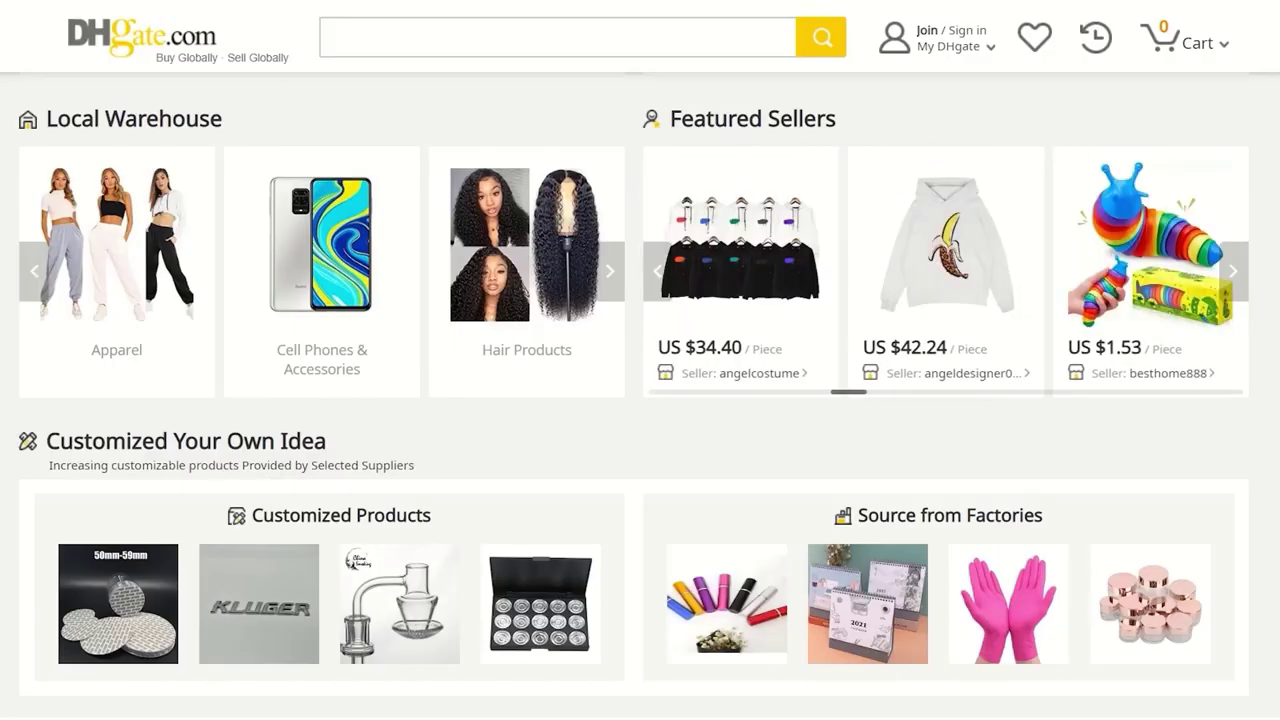
Look through DHgate's Customized Your Own Idea, Worry-Free Shopping and You May Like sections.
scroll(1238, 281, down, 1)
scroll(640, 400, down, 1)
scroll(640, 400, down, 1)
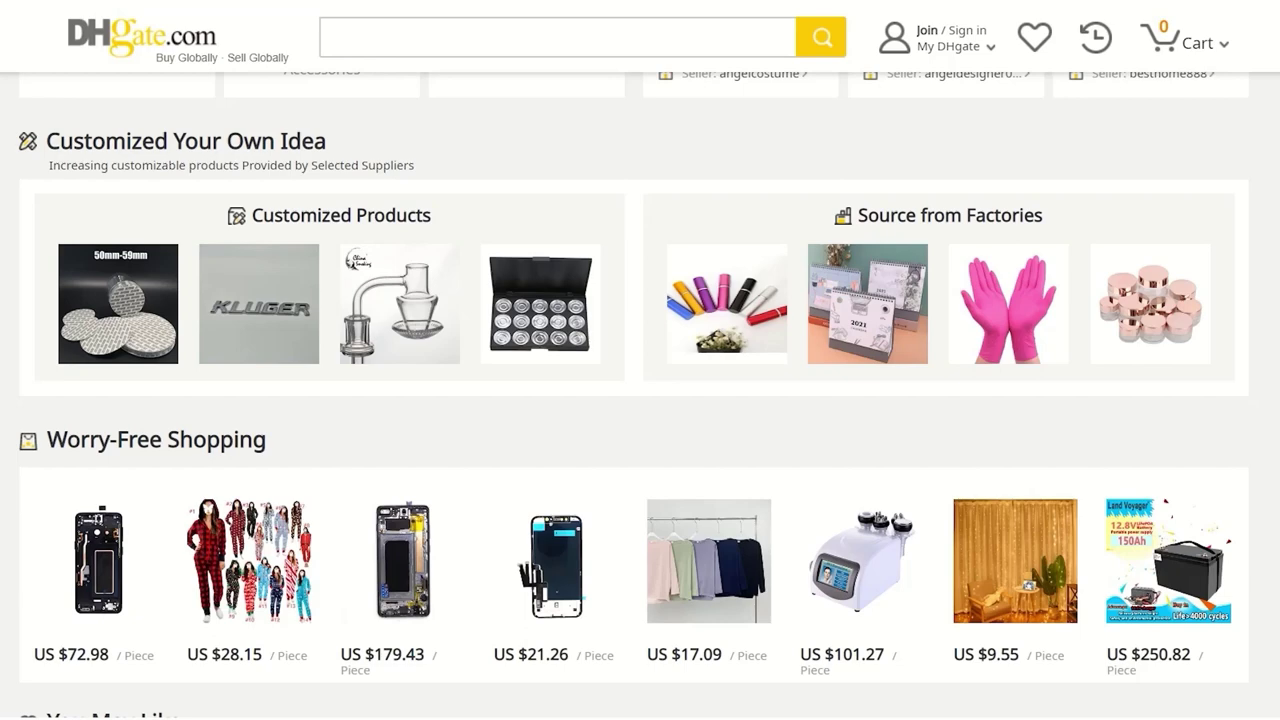
scroll(640, 400, down, 3)
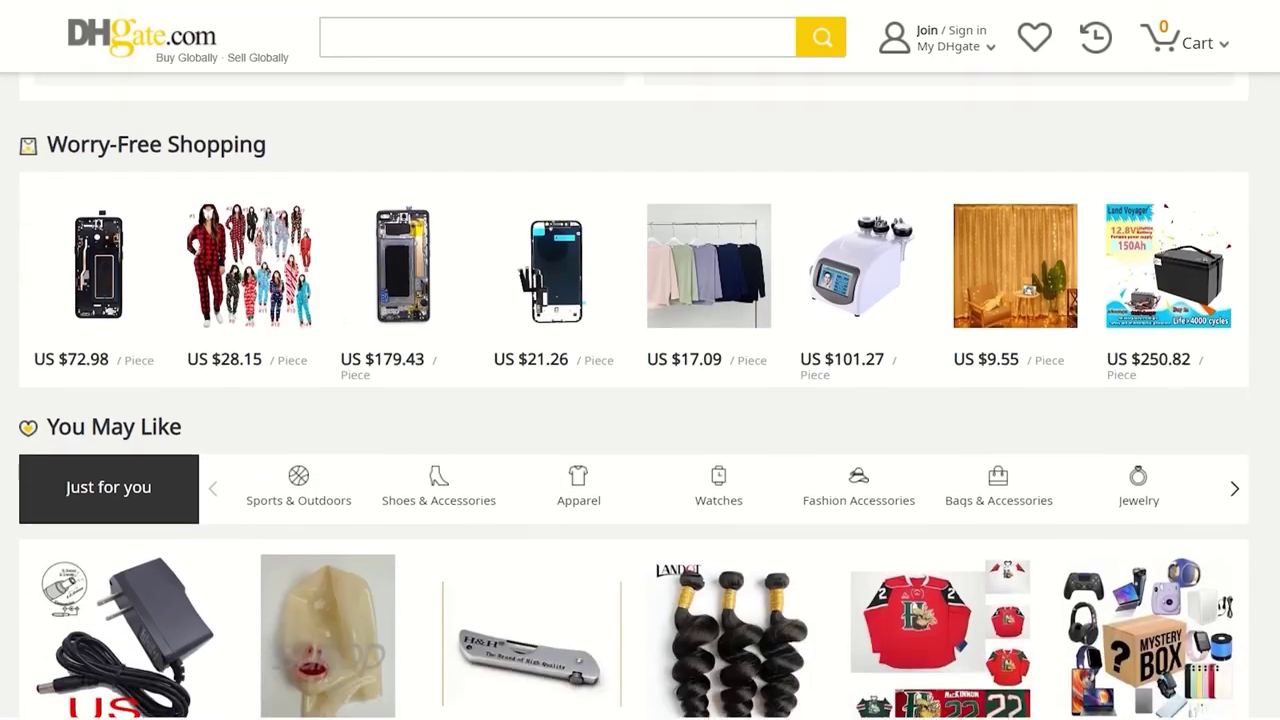
scroll(640, 400, down, 3)
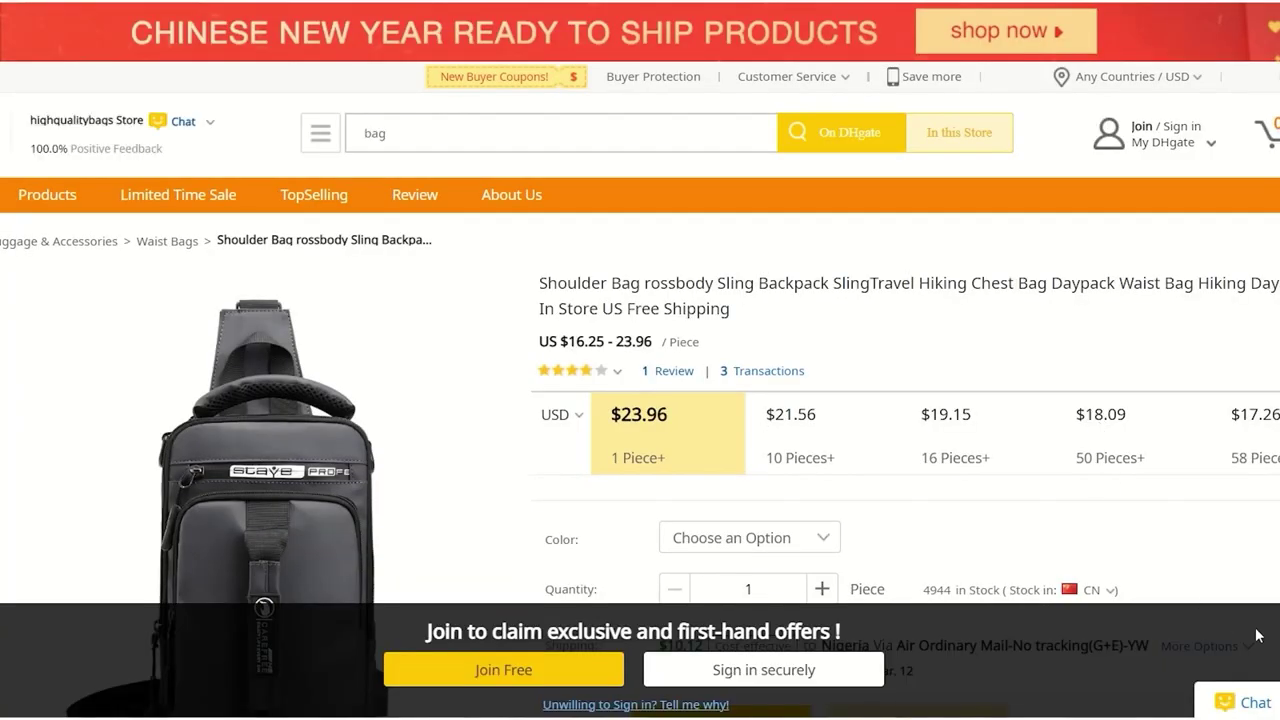
Dismiss the join offer on the DHgate shoulder bag page and examine the bag's bulk prices, shipping and buyer protection.
click(1276, 618)
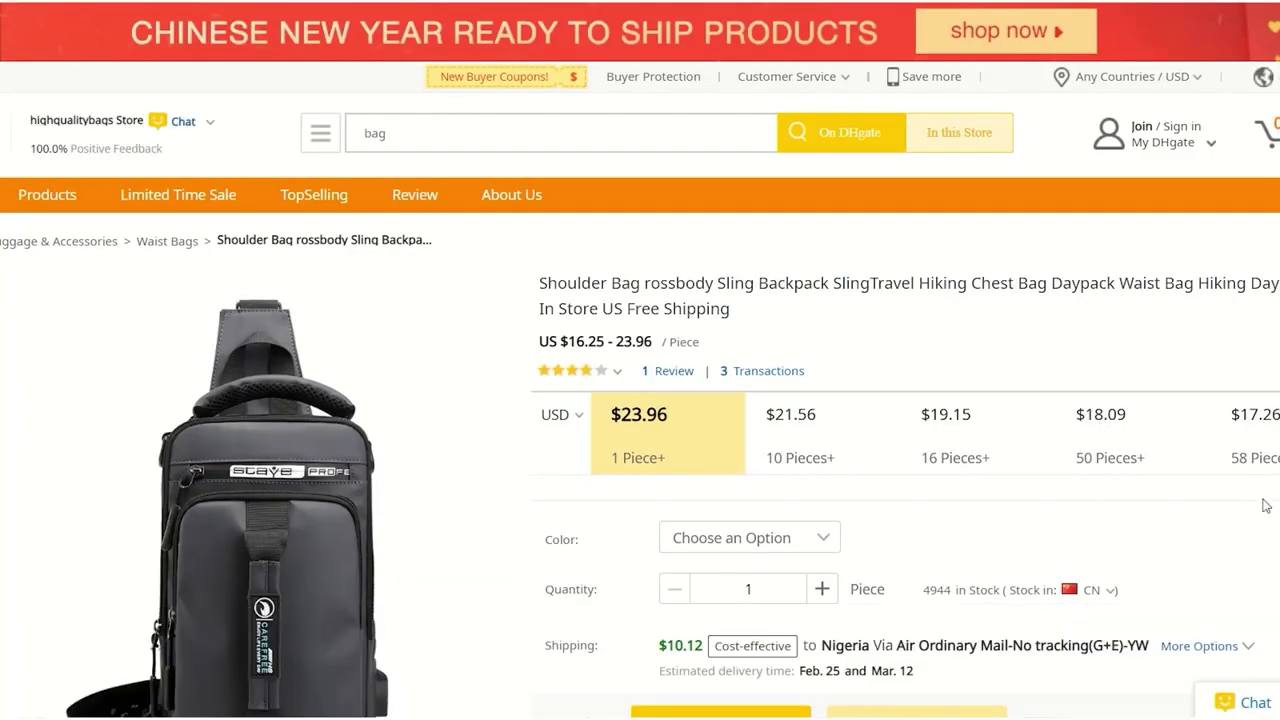
scroll(1265, 505, down, 1)
scroll(1268, 516, down, 1)
scroll(1267, 515, down, 1)
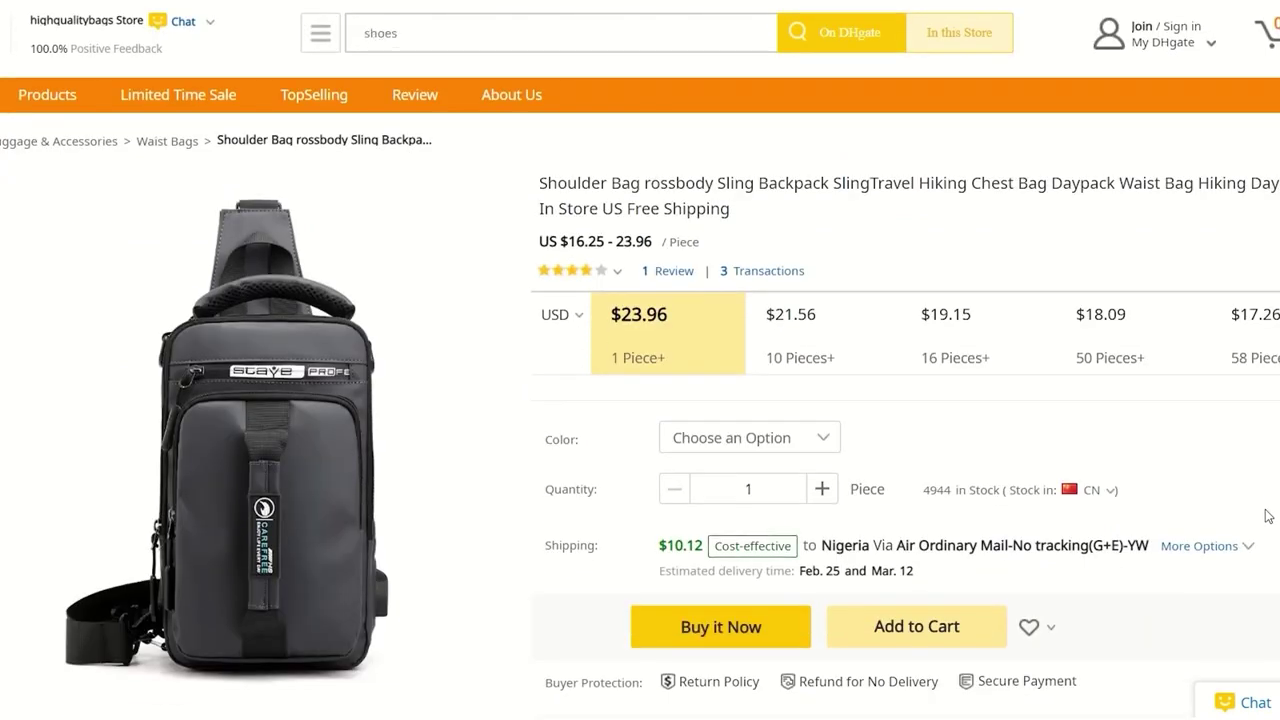
scroll(1267, 515, down, 1)
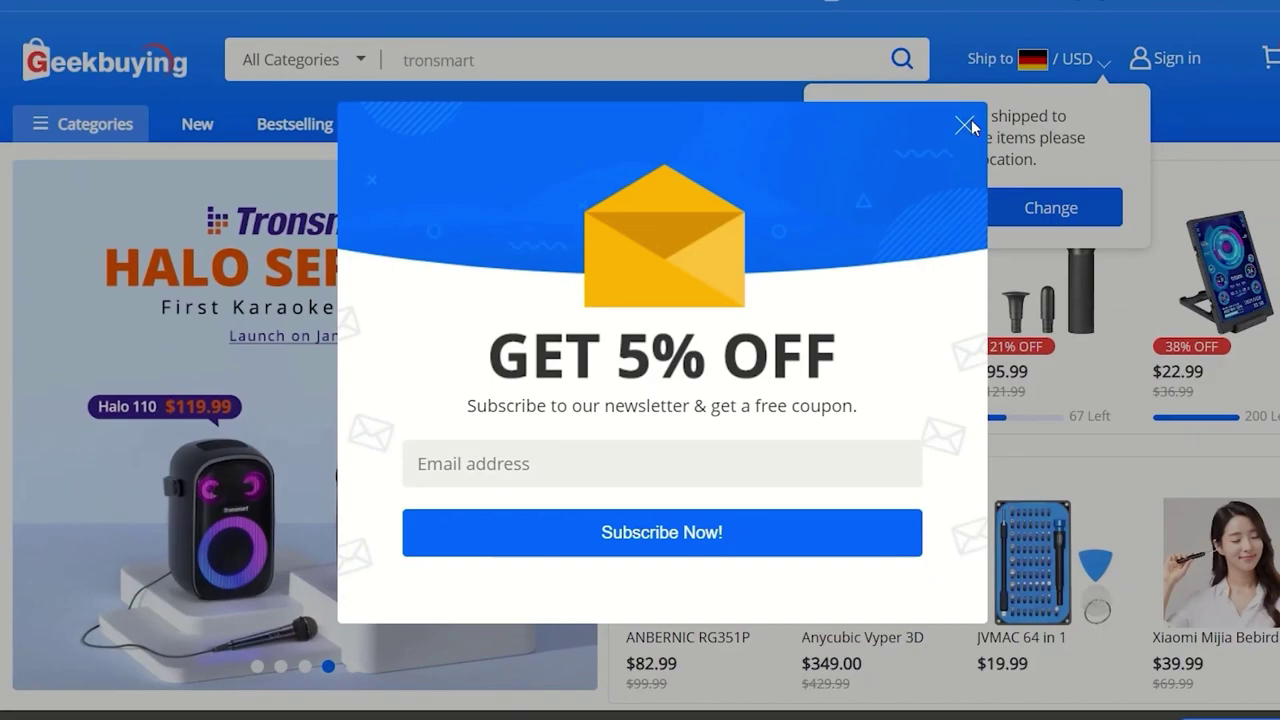
Close the newsletter coupon offer on Geekbuying and look through the home page's Featured Products, Trending Categories and Best Sellers.
click(965, 125)
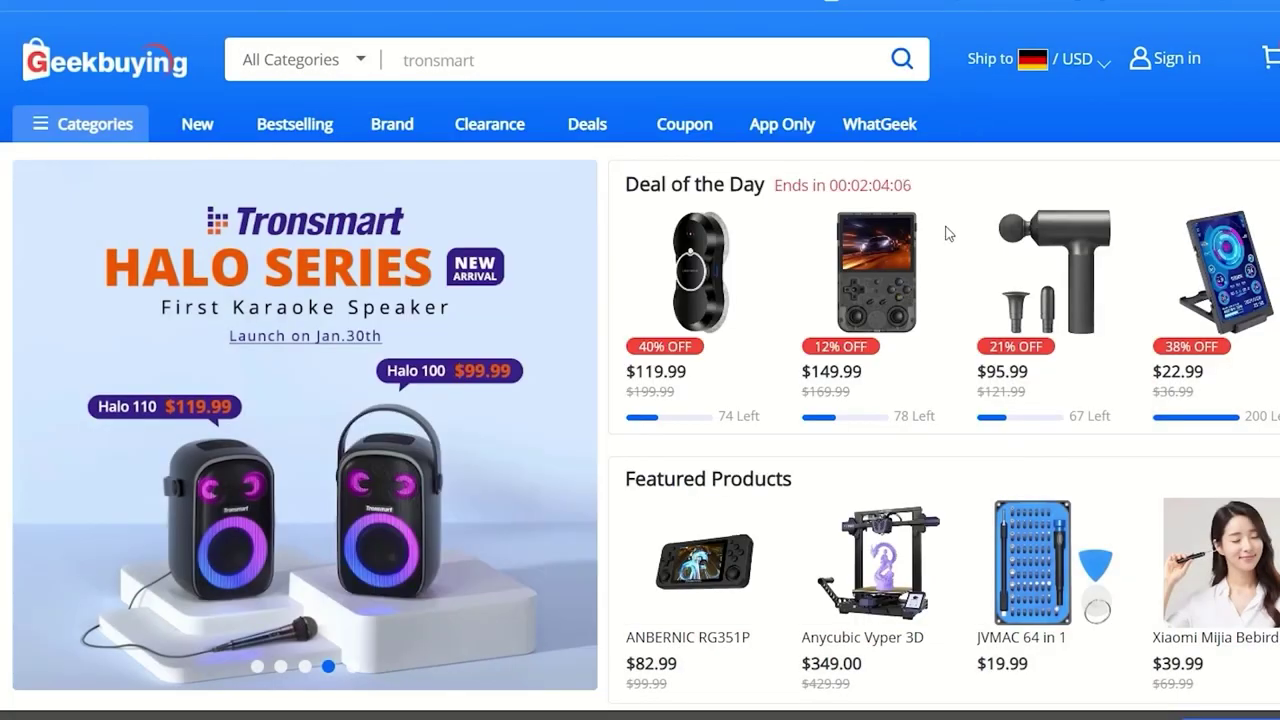
scroll(968, 126, down, 1)
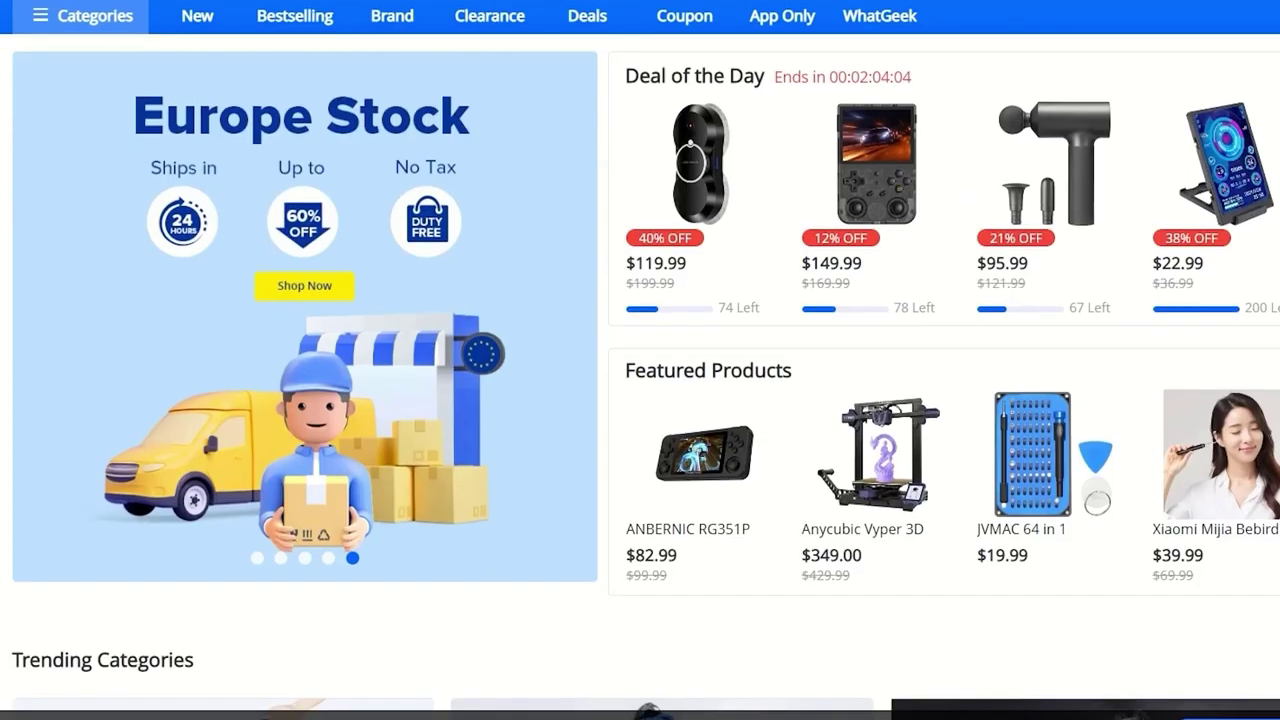
scroll(640, 360, down, 2)
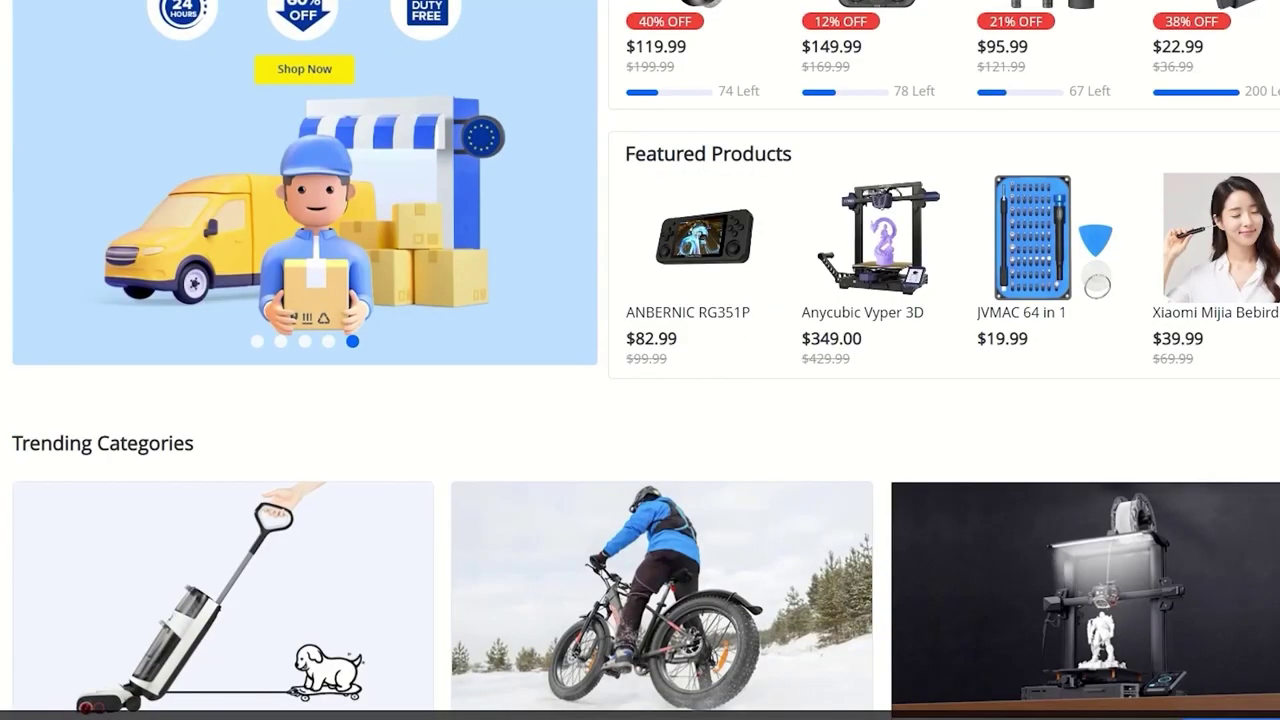
scroll(640, 360, down, 3)
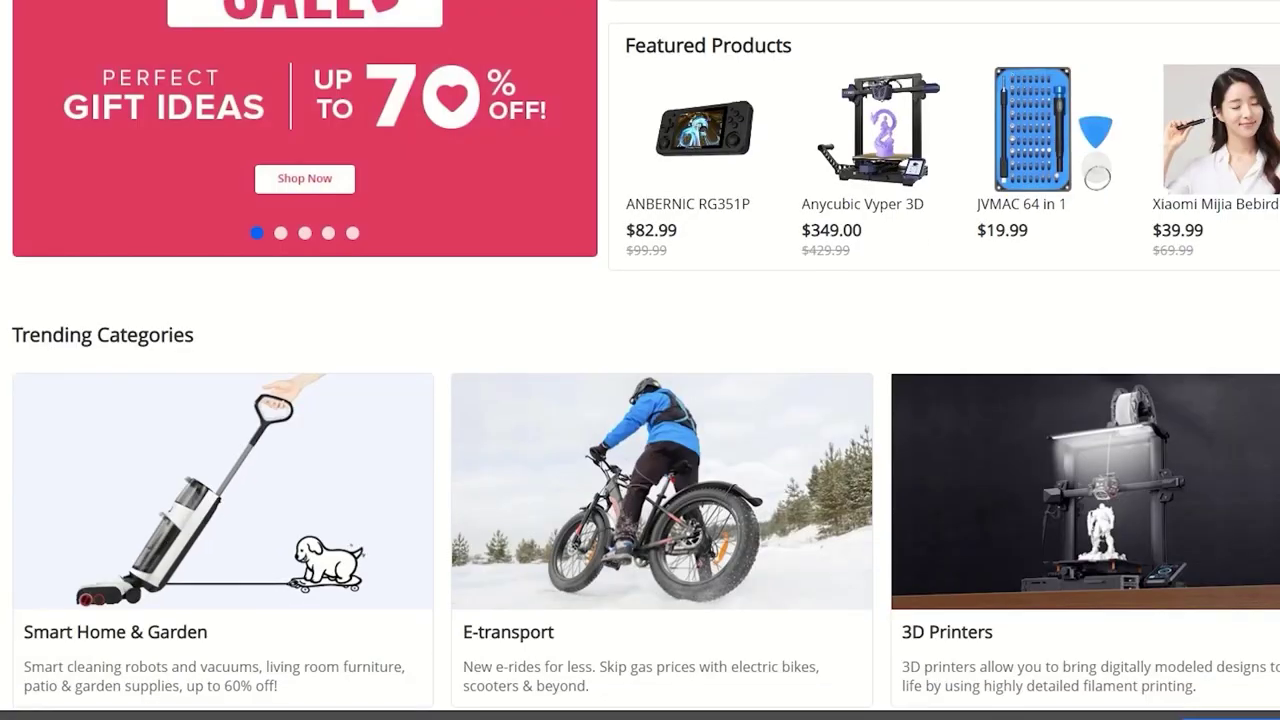
scroll(640, 360, down, 1)
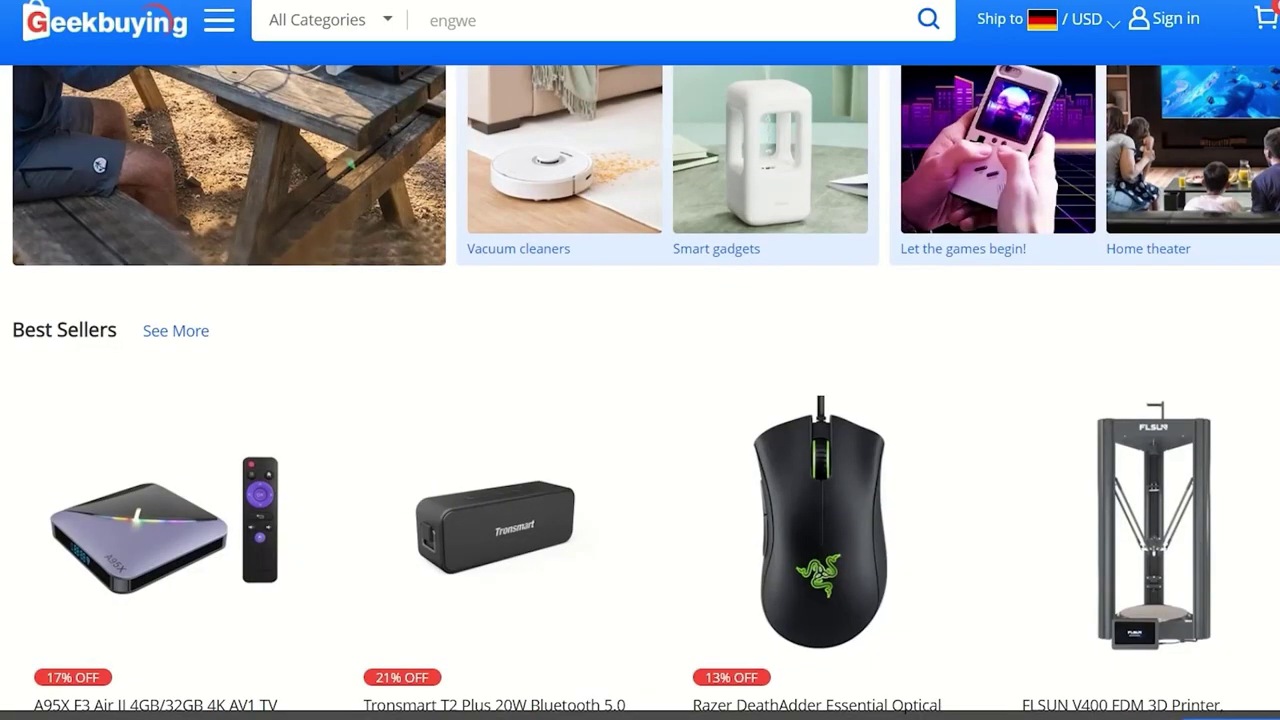
scroll(640, 390, down, 3)
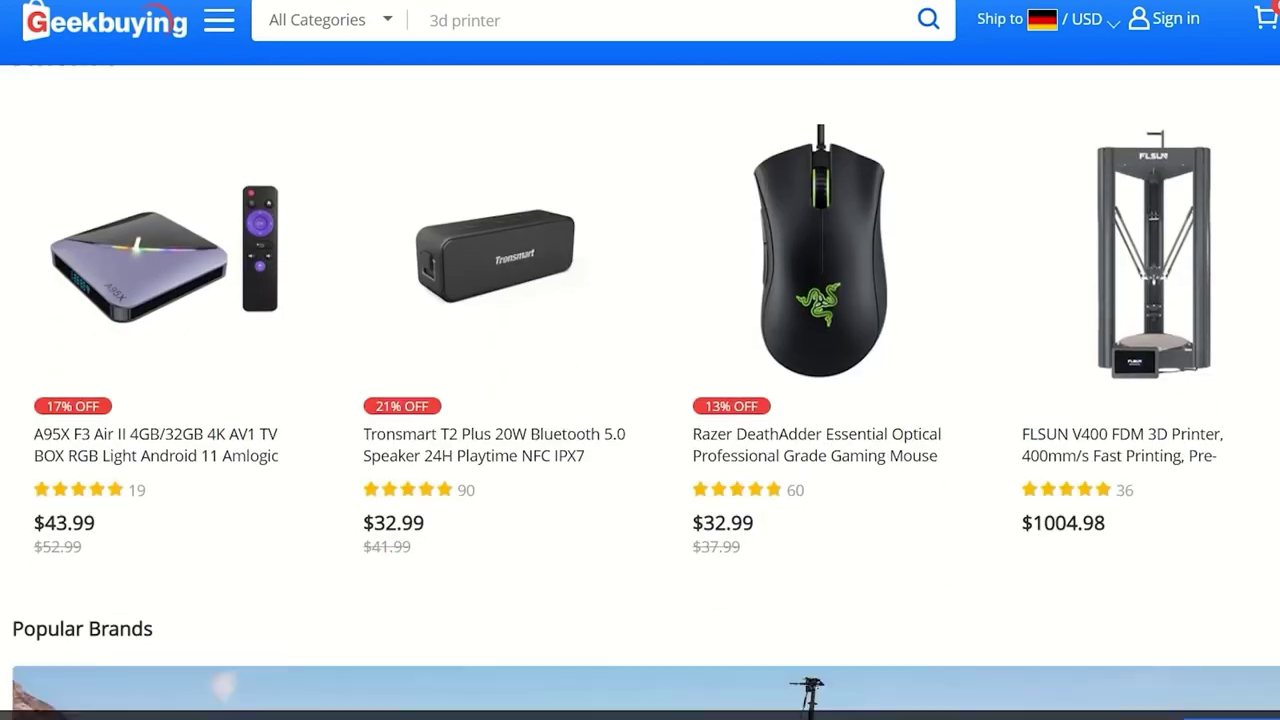
scroll(640, 390, down, 3)
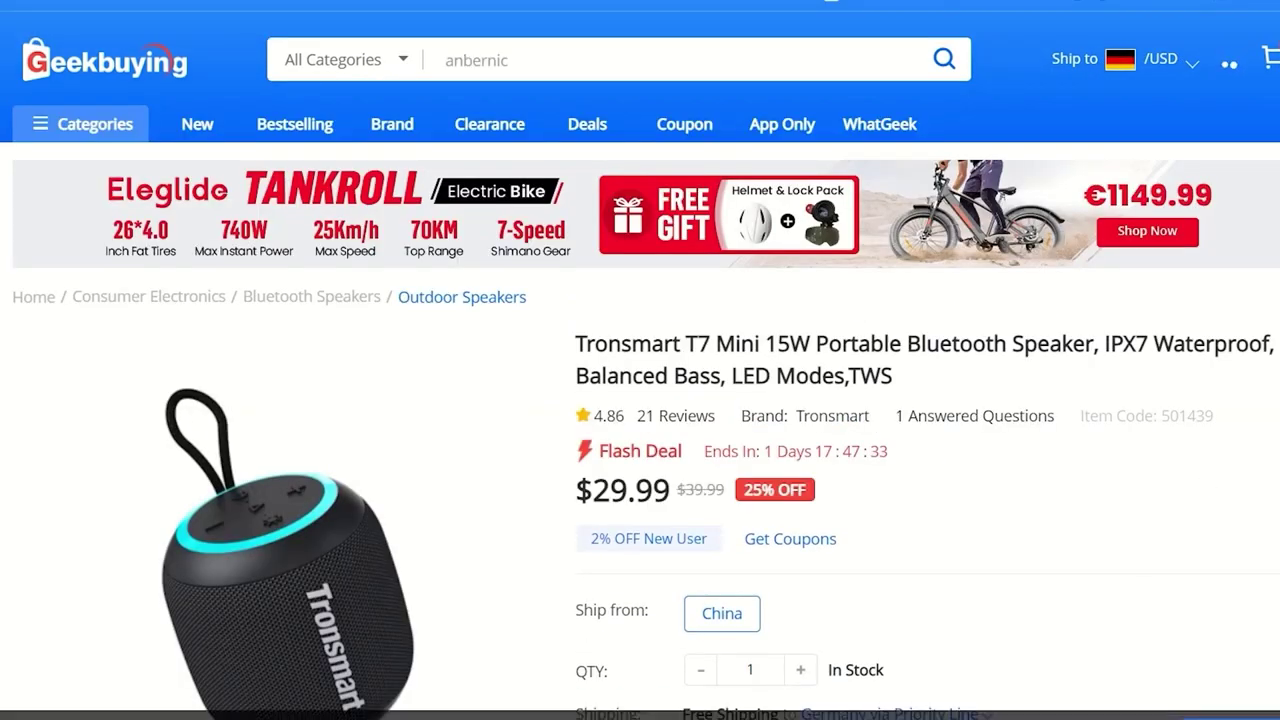
Examine the shipping, payment and dropshipping options of the Tronsmart T7 Mini speaker on Geekbuying, and close the Super Deals pop-up.
scroll(640, 390, down, 1)
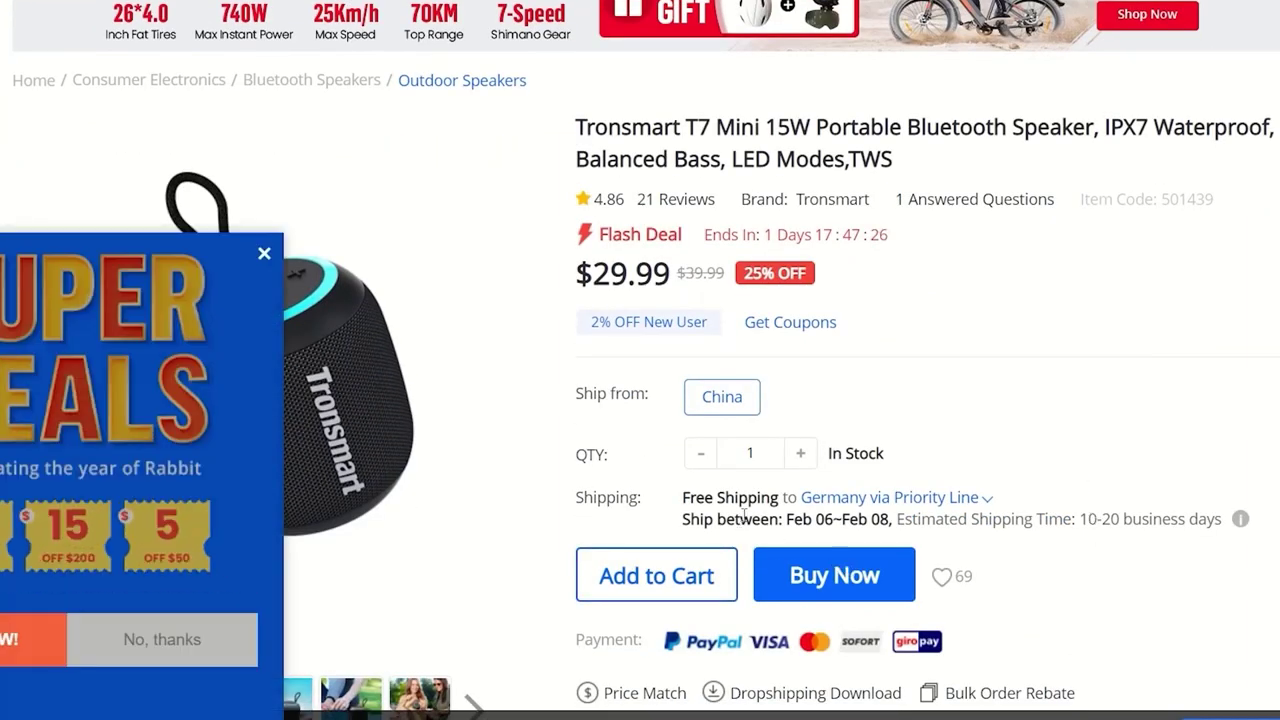
scroll(640, 400, down, 1)
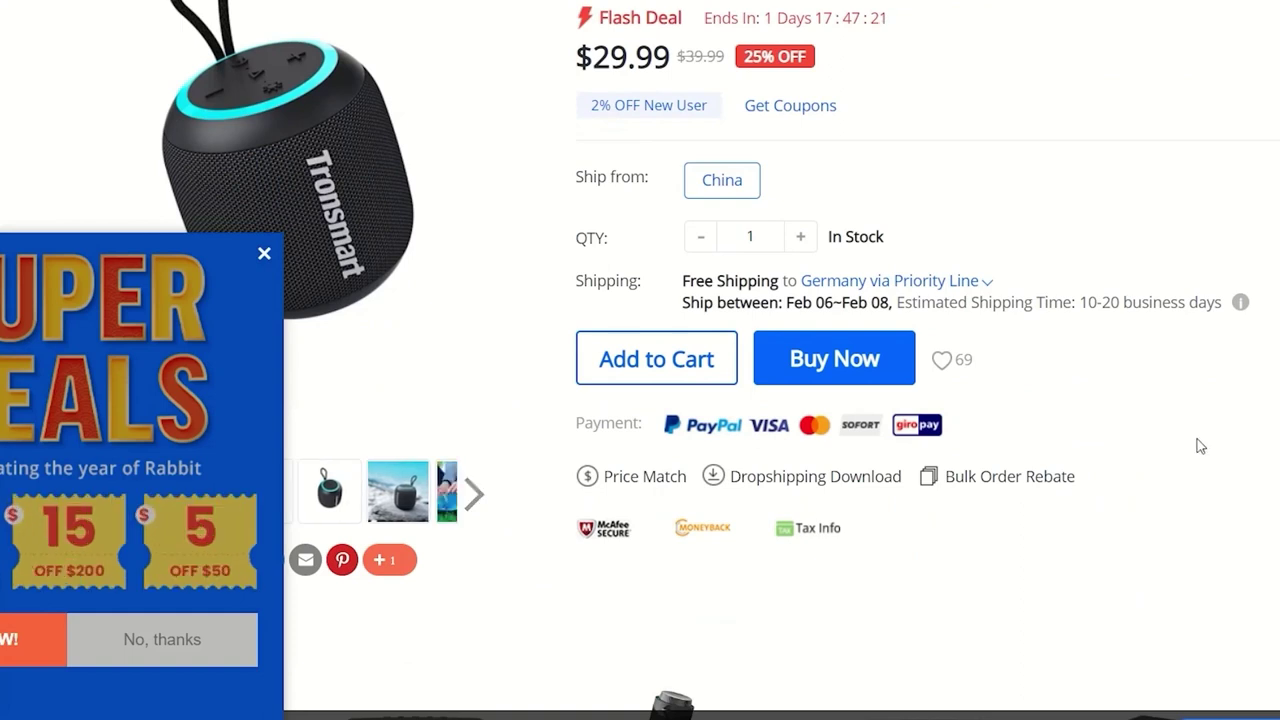
click(264, 253)
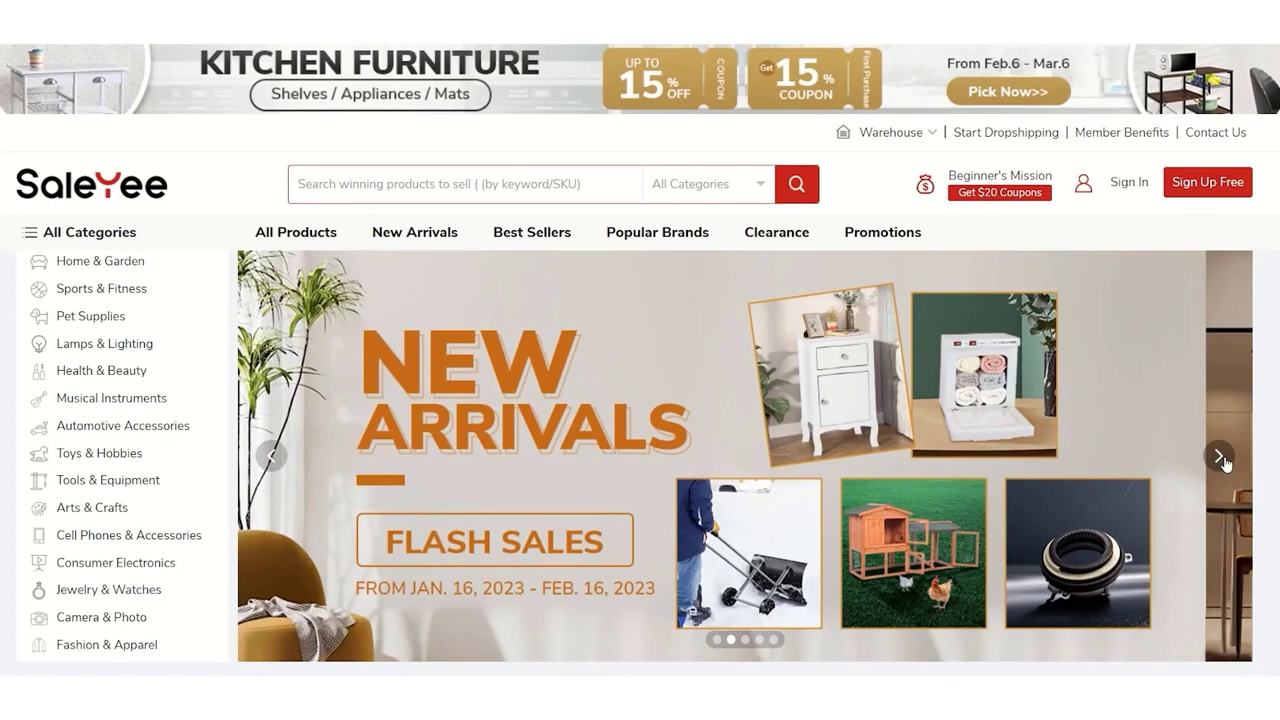
Page through the promotional banners on the SaleYee home page, from New Arrivals around to Kitchen Furniture.
click(1220, 458)
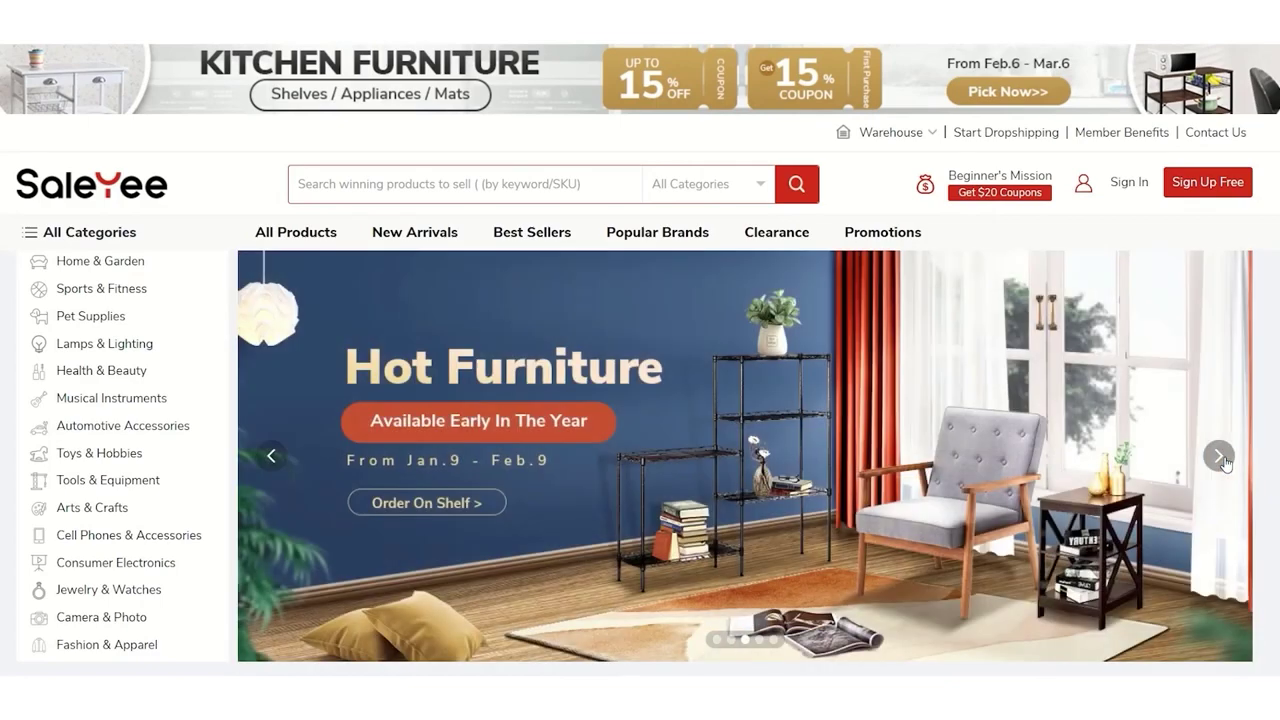
click(1220, 458)
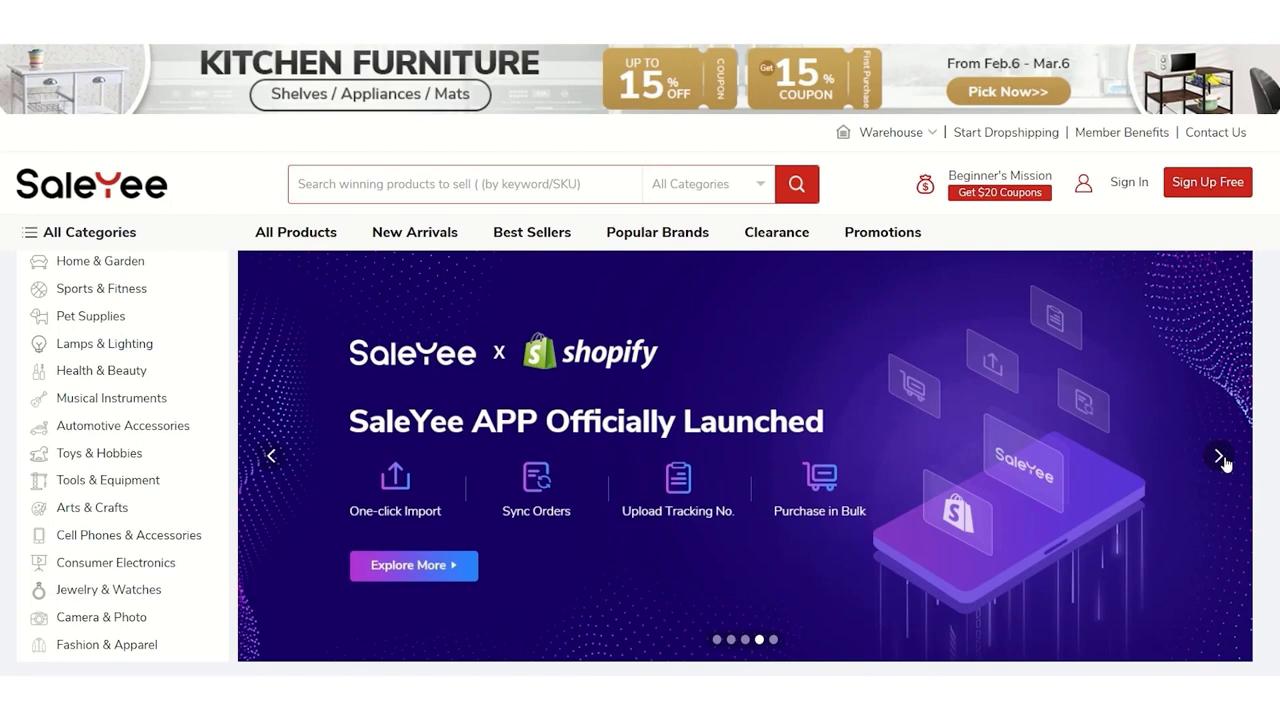
click(1222, 458)
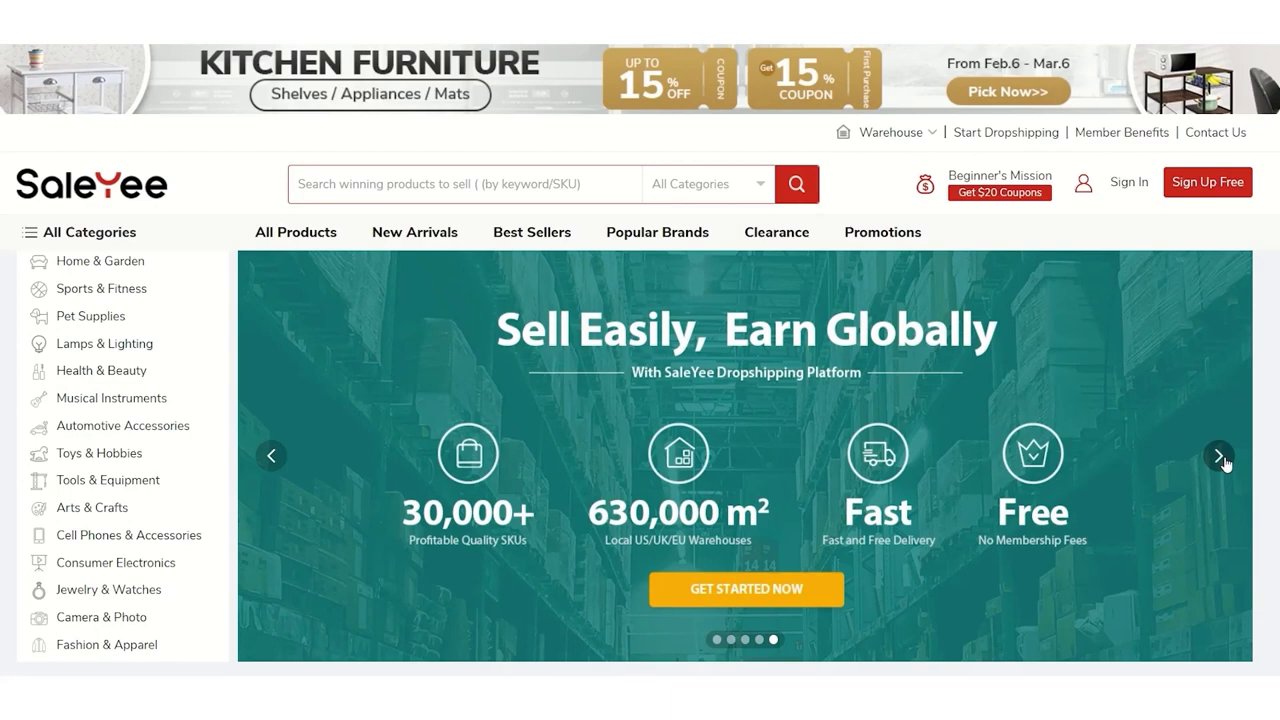
click(1219, 456)
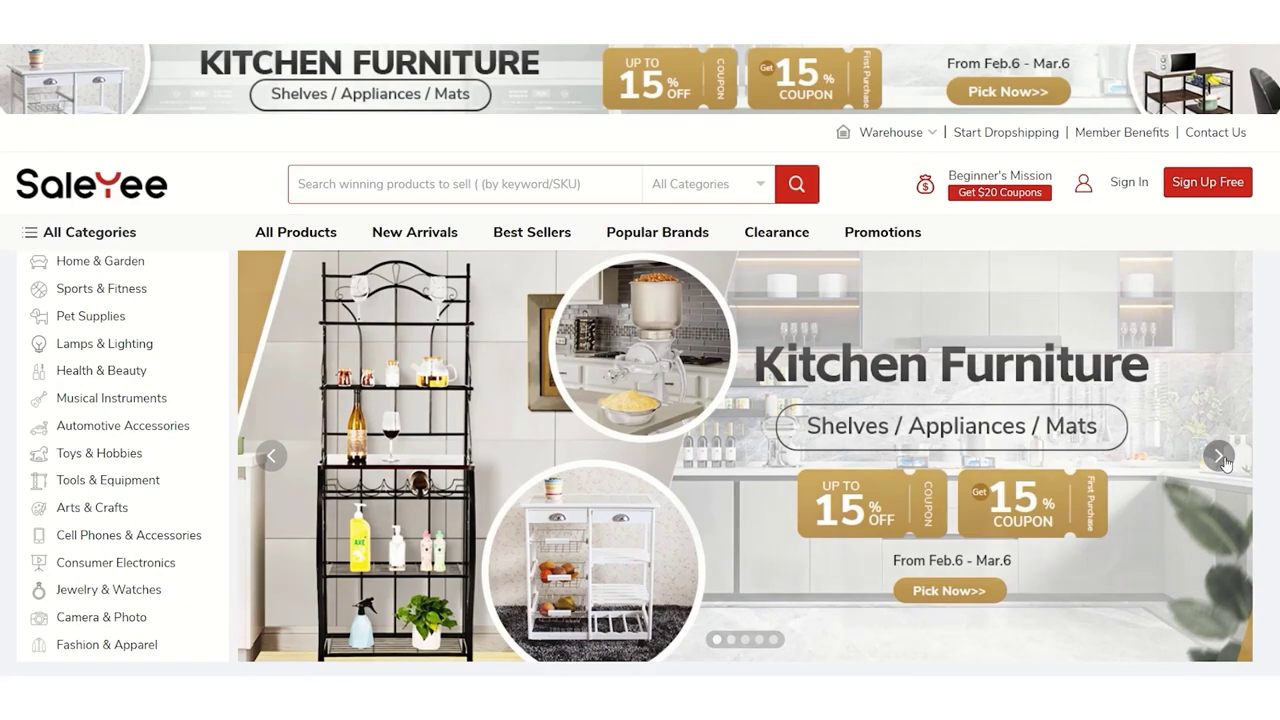
Advance the SaleYee home page's banner carousel through the New Arrivals flash sale to the Hot Furniture promotion.
click(1219, 456)
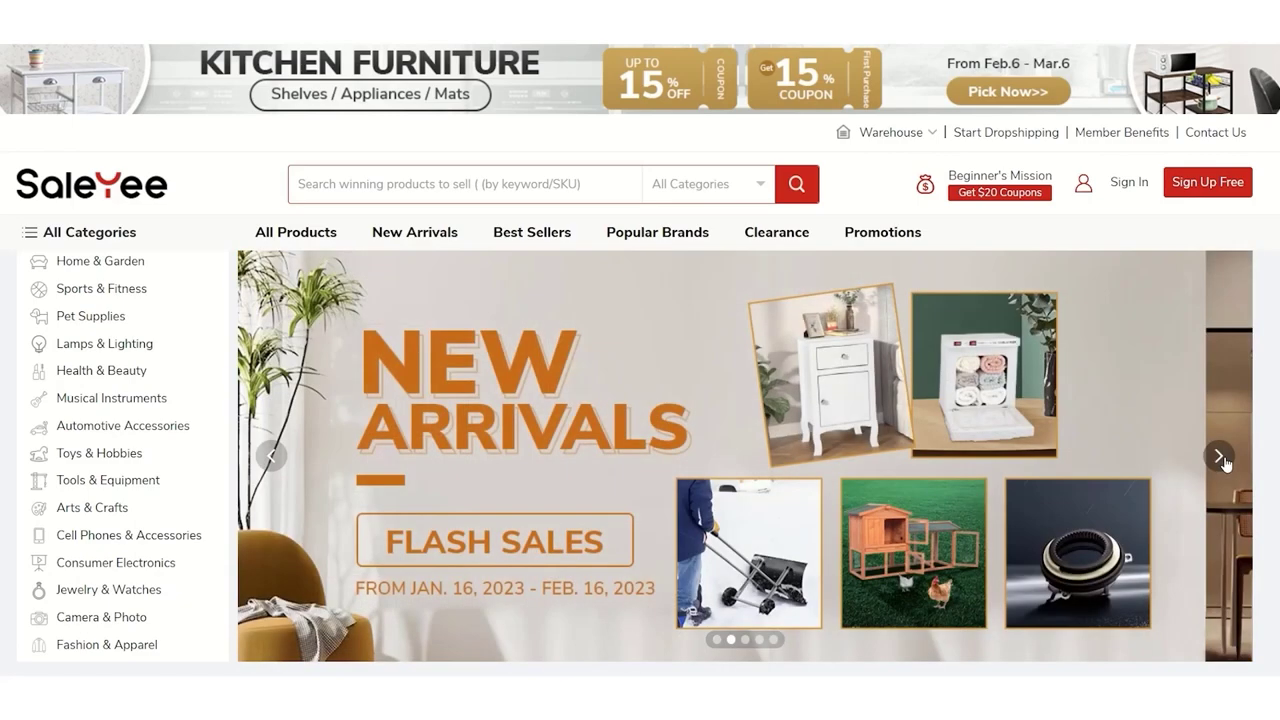
scroll(1222, 455, down, 1)
scroll(1220, 430, up, 1)
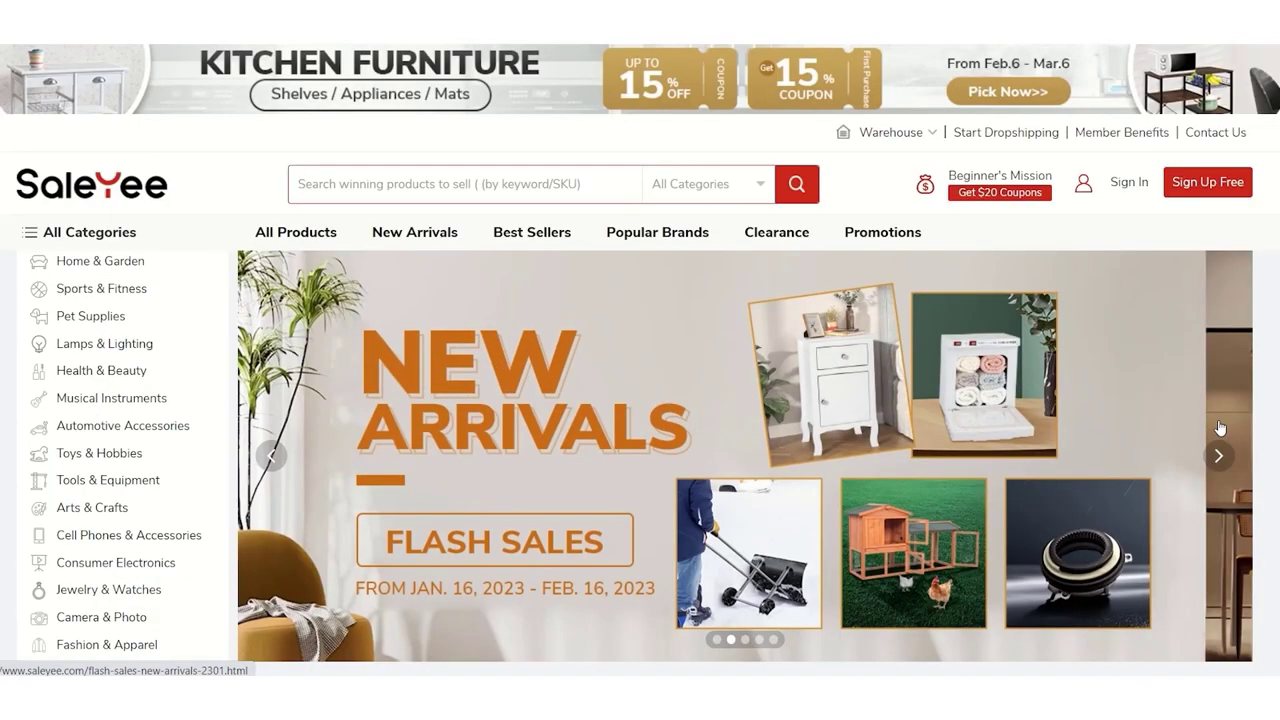
click(1219, 456)
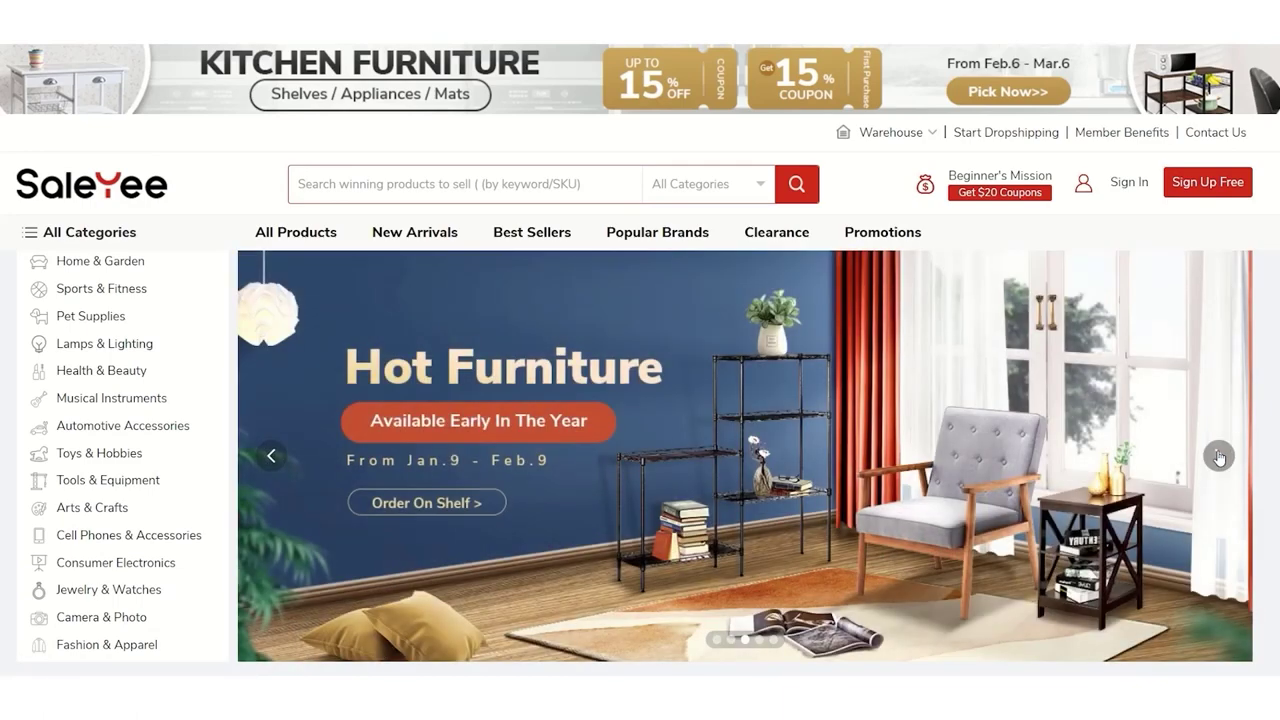
Look through the SaleYee home page's Platform Top Sellers, Video Recommendations and product listings down to Featured Categories.
scroll(1219, 456, down, 5)
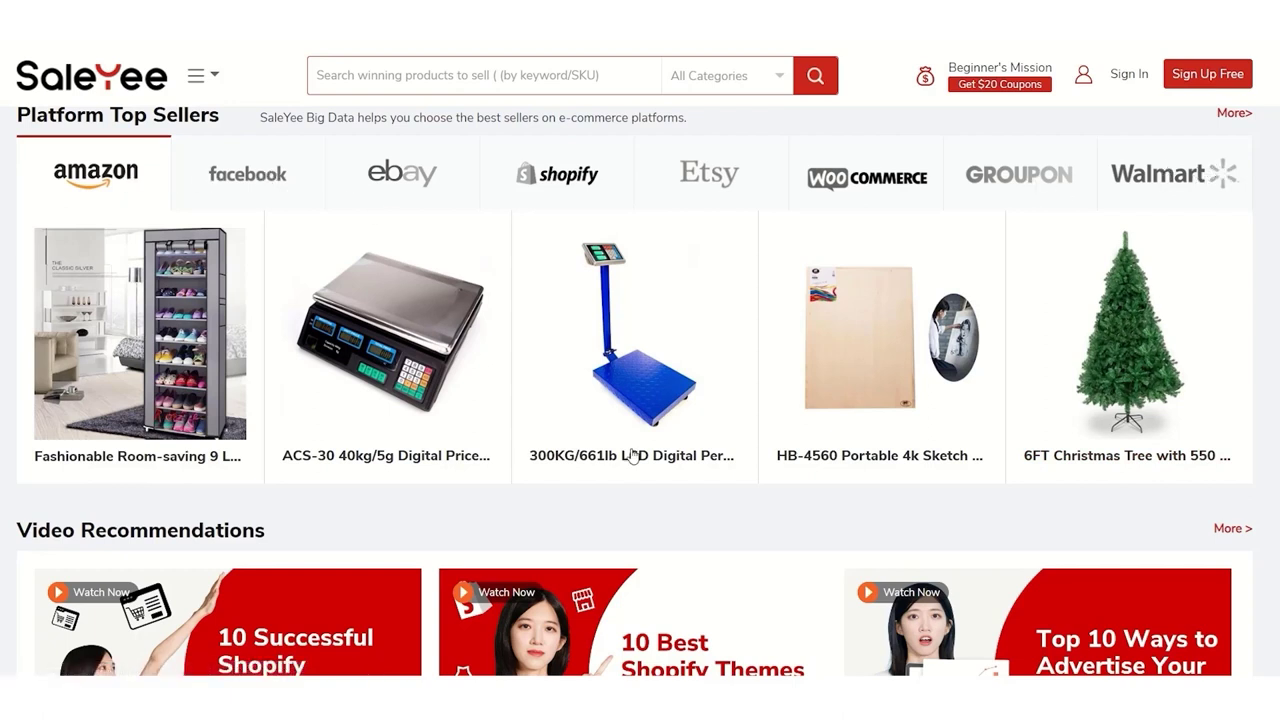
scroll(988, 468, down, 1)
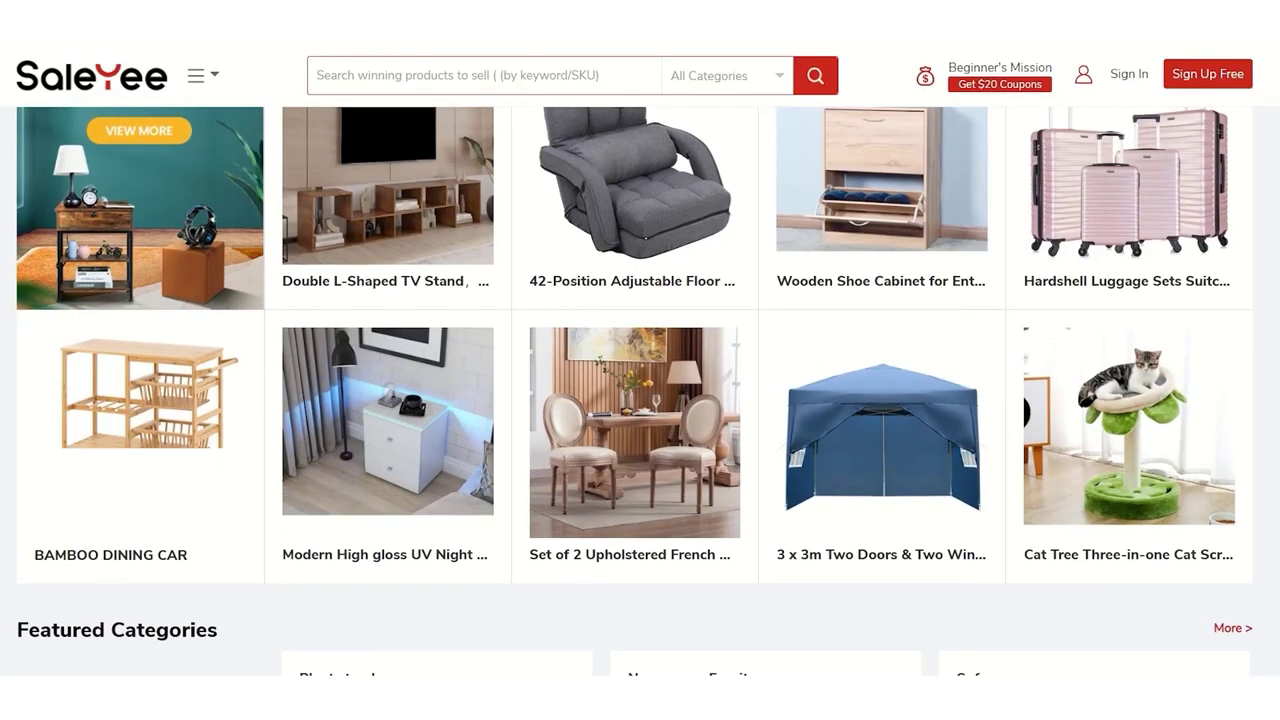
scroll(635, 391, down, 1)
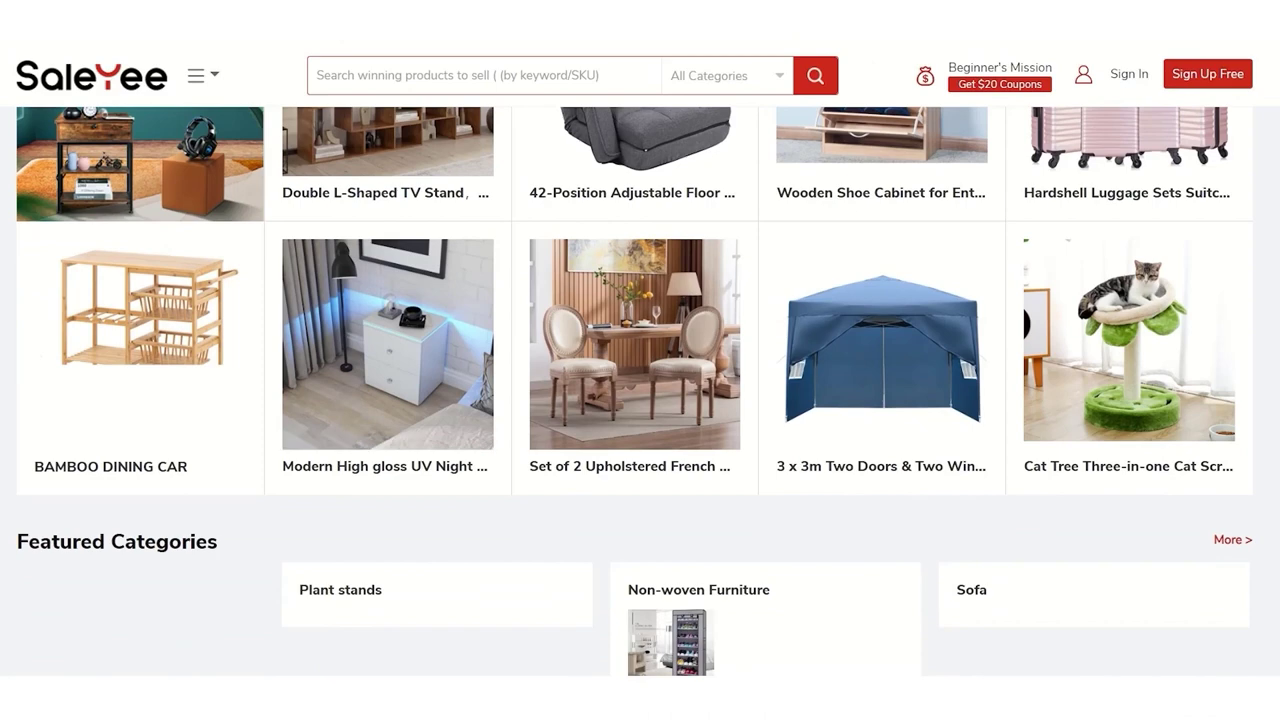